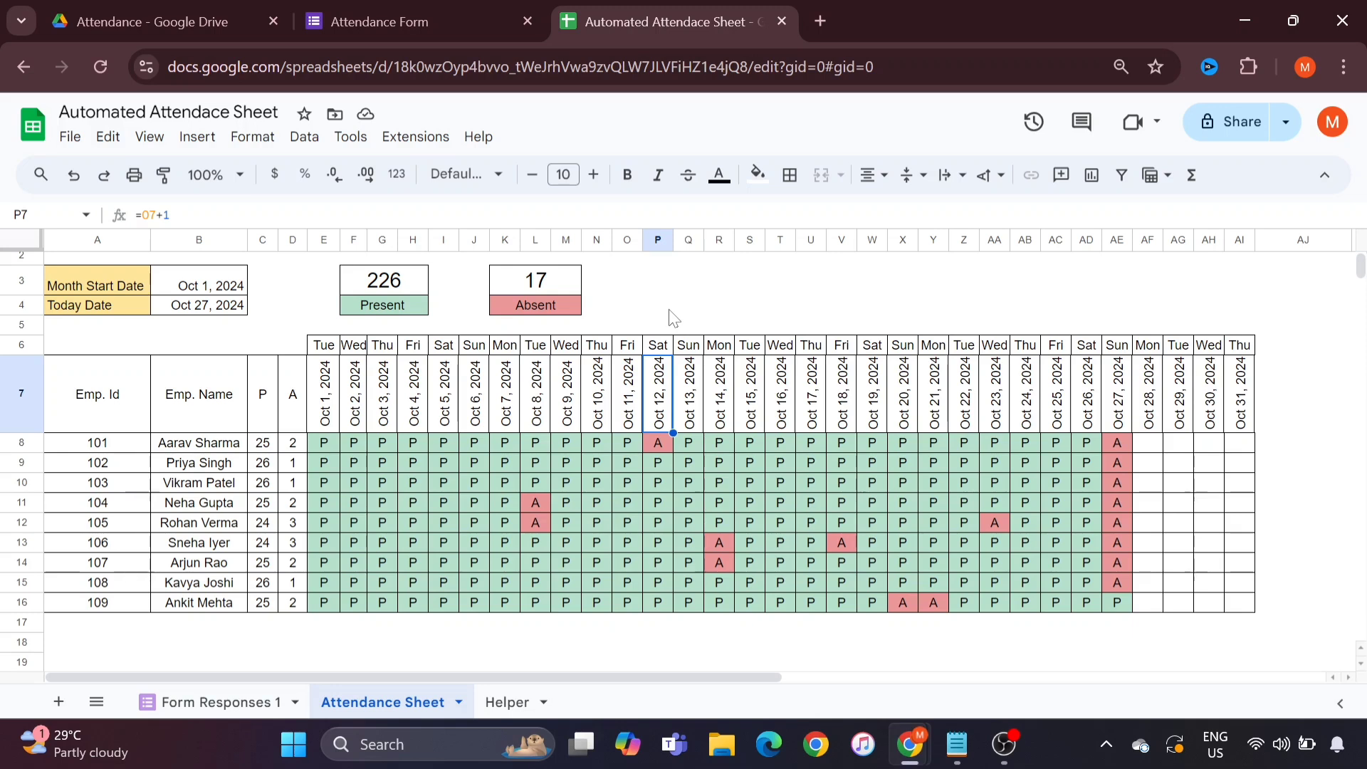
Step: Switch to the Attendance Form and review the employee names offered in its name question
left_click(461, 8)
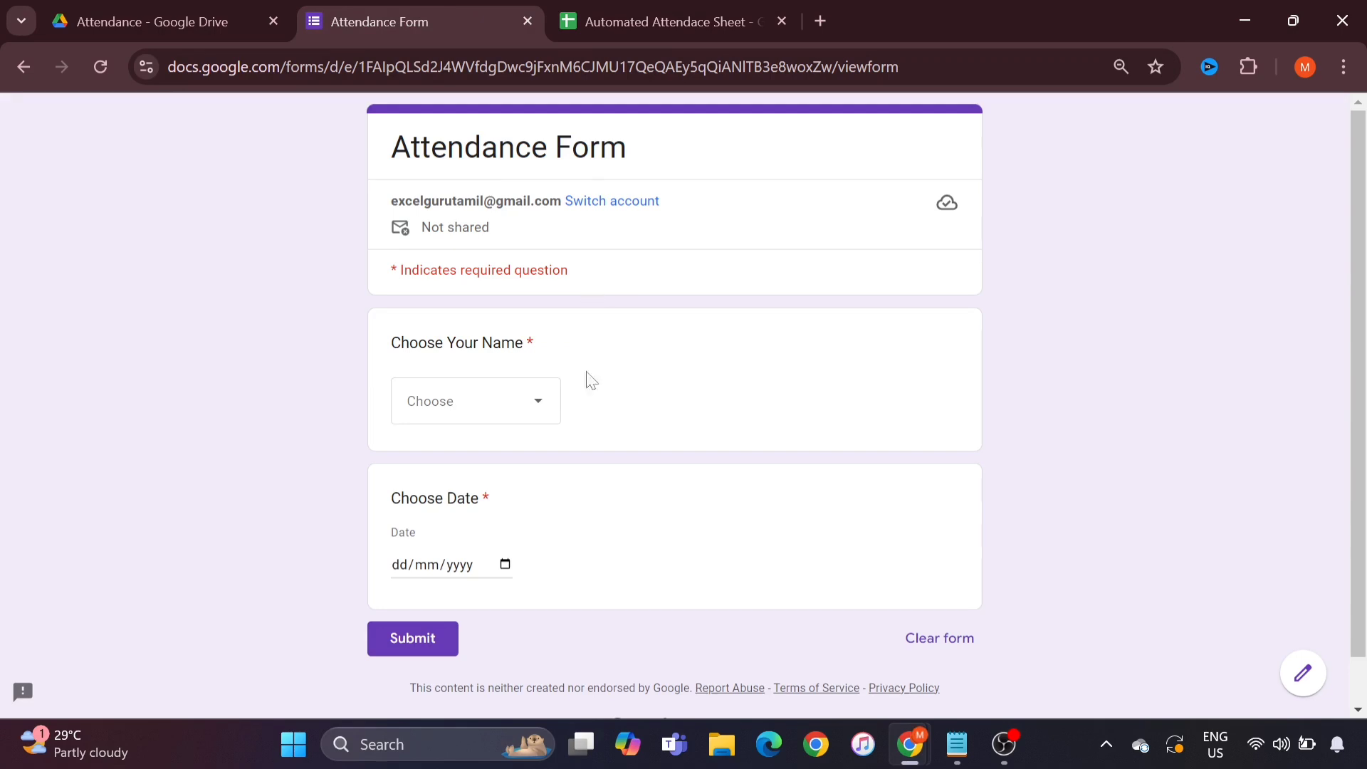
left_click(492, 423)
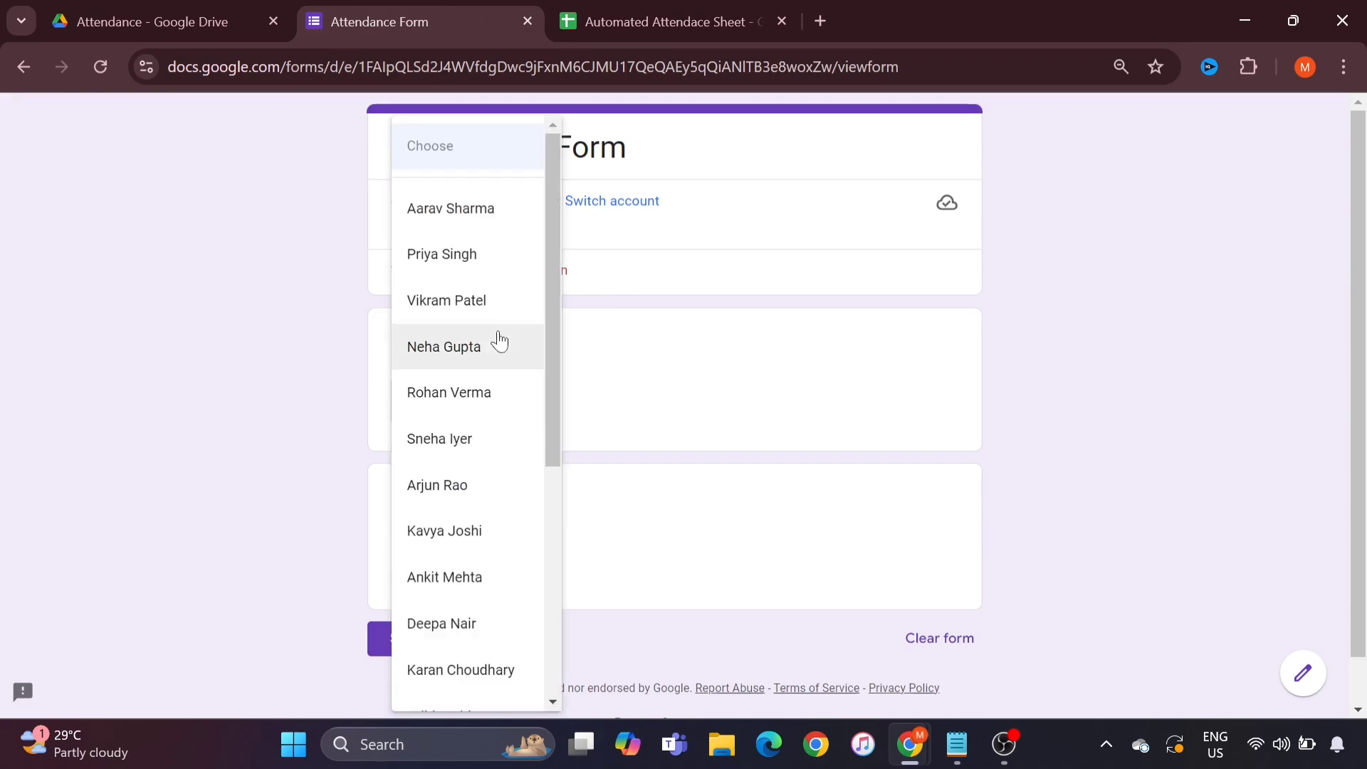
left_click(276, 400)
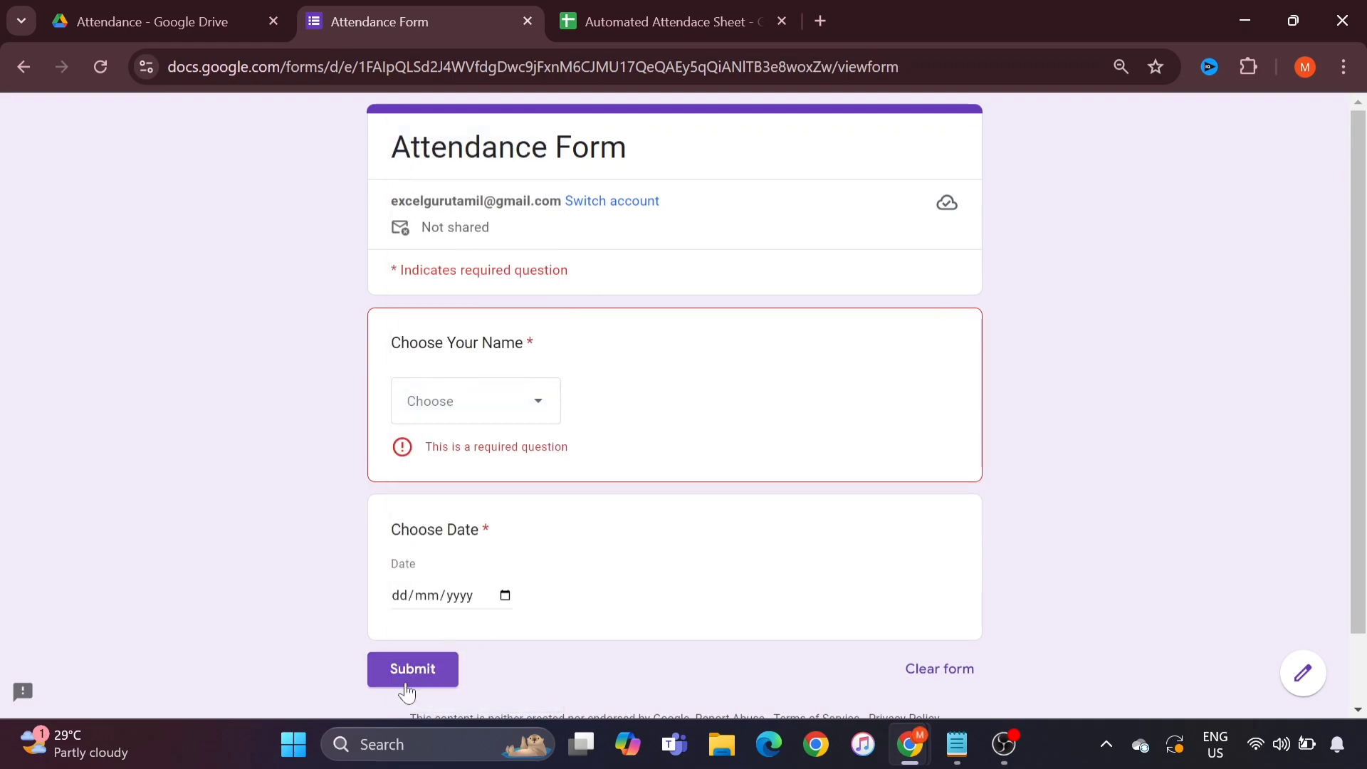
Step: Examine employee 102's marks in the Automated Attendace Sheet, including the cell for Oct 27, 2024
left_click(650, 20)
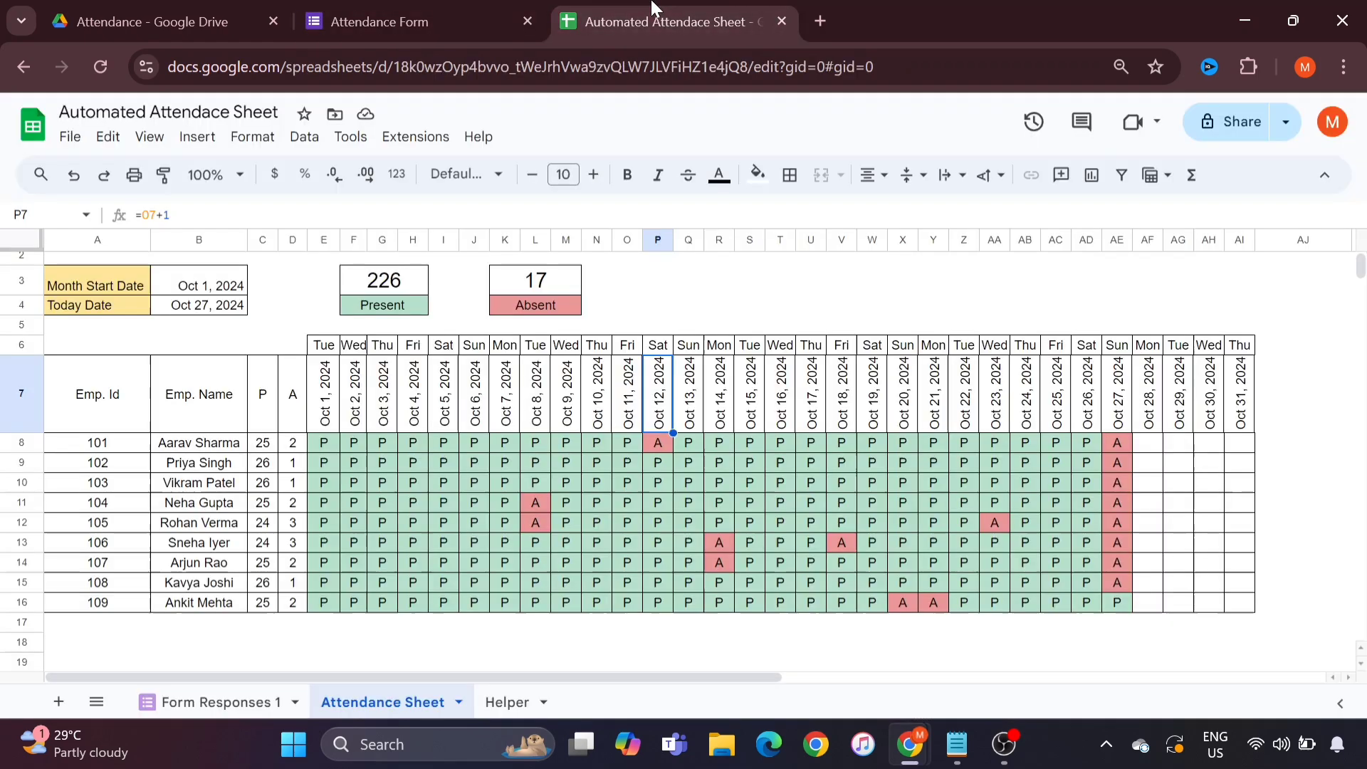
left_click(913, 469)
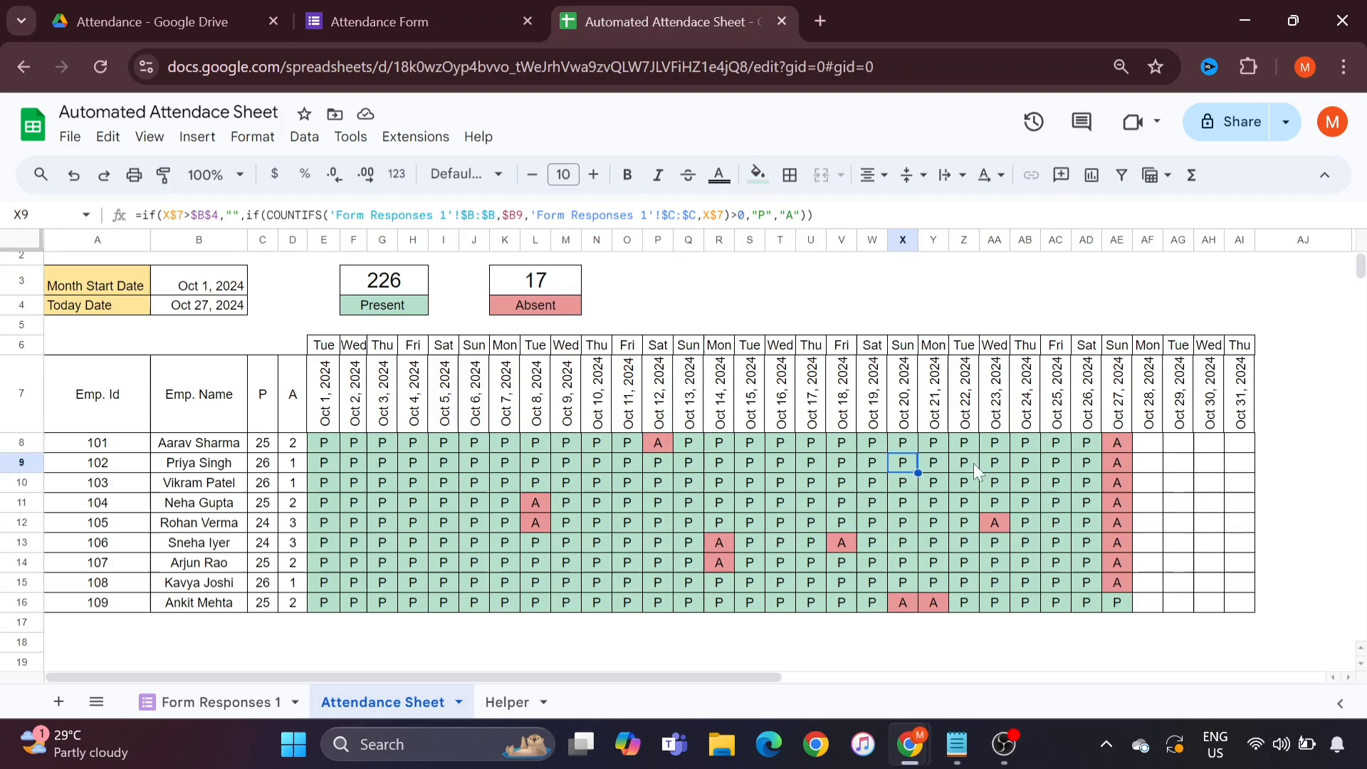
left_click(1110, 470)
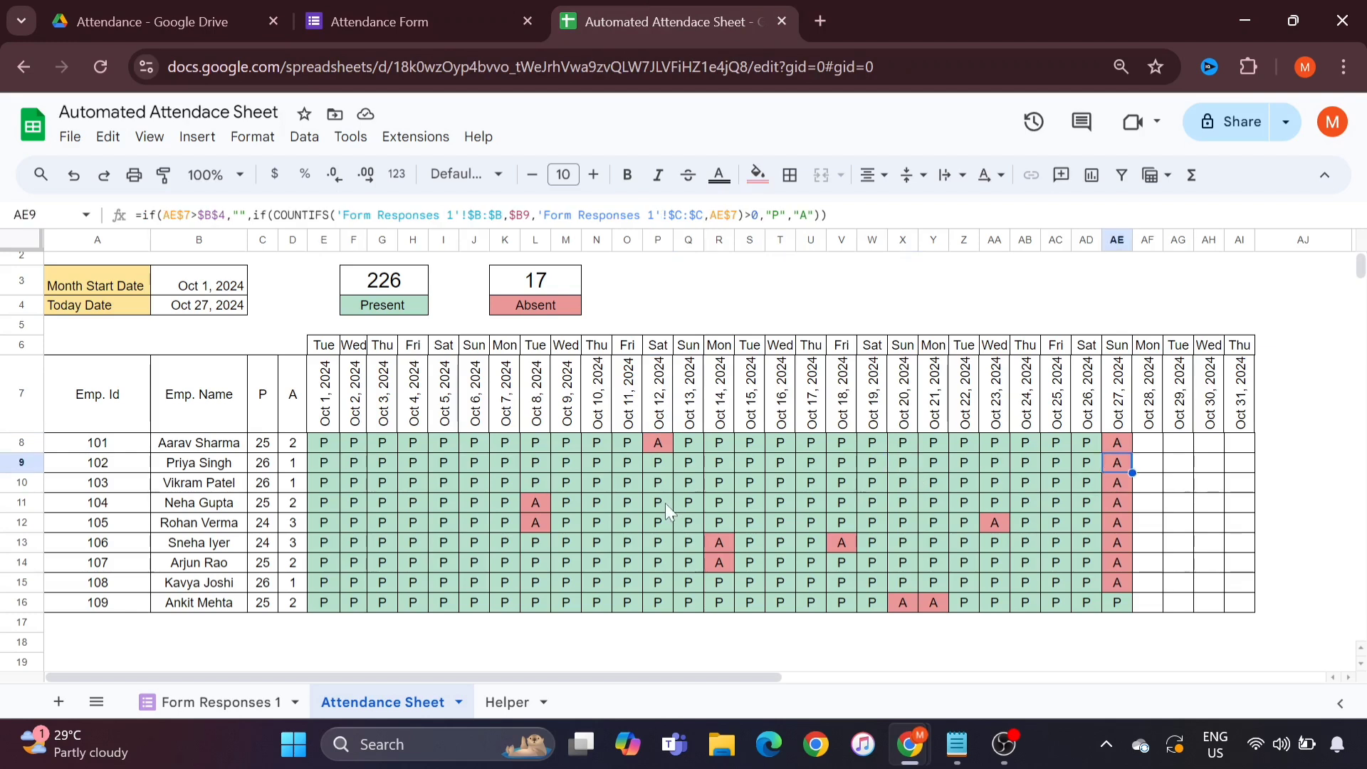
left_click(199, 468)
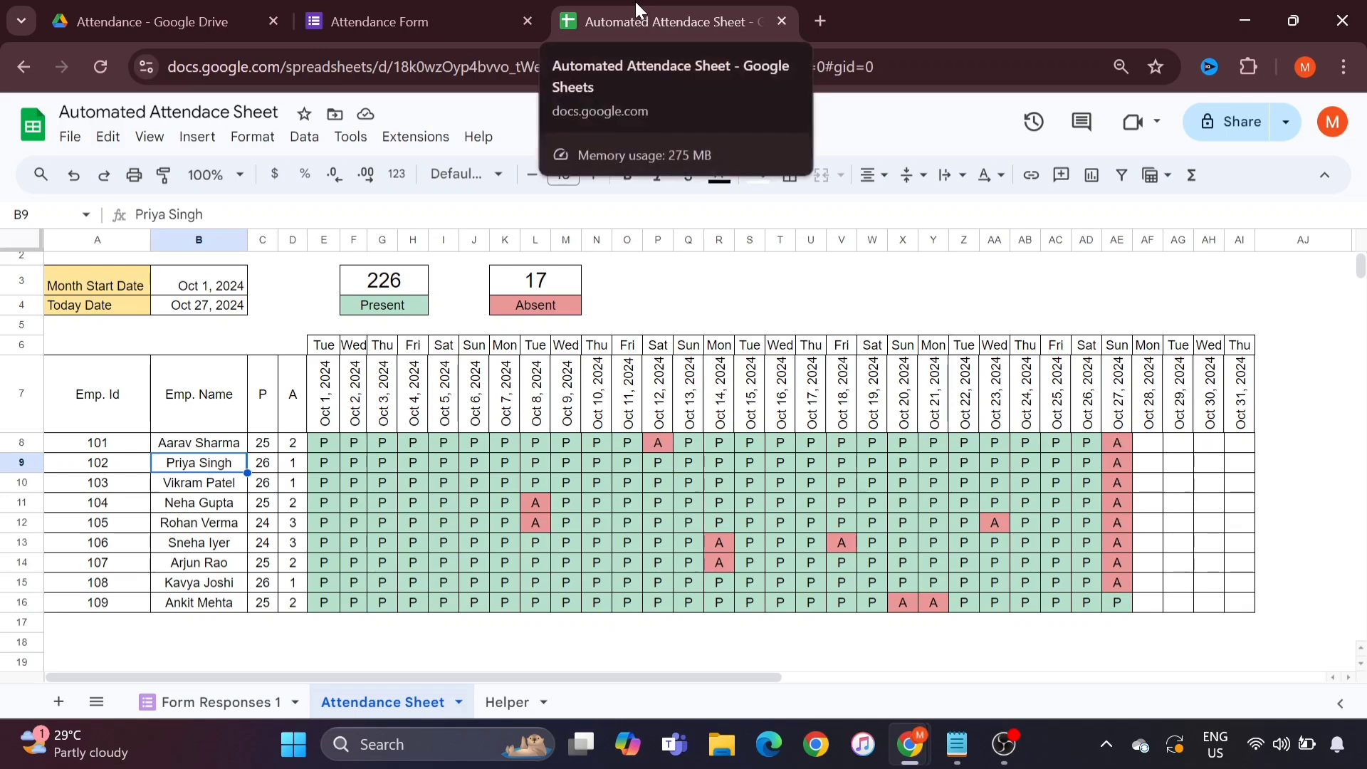
Step: In the Attendance Form, choose employee 102's name, set the date to 27/10/2024 and submit the response
left_click(380, 22)
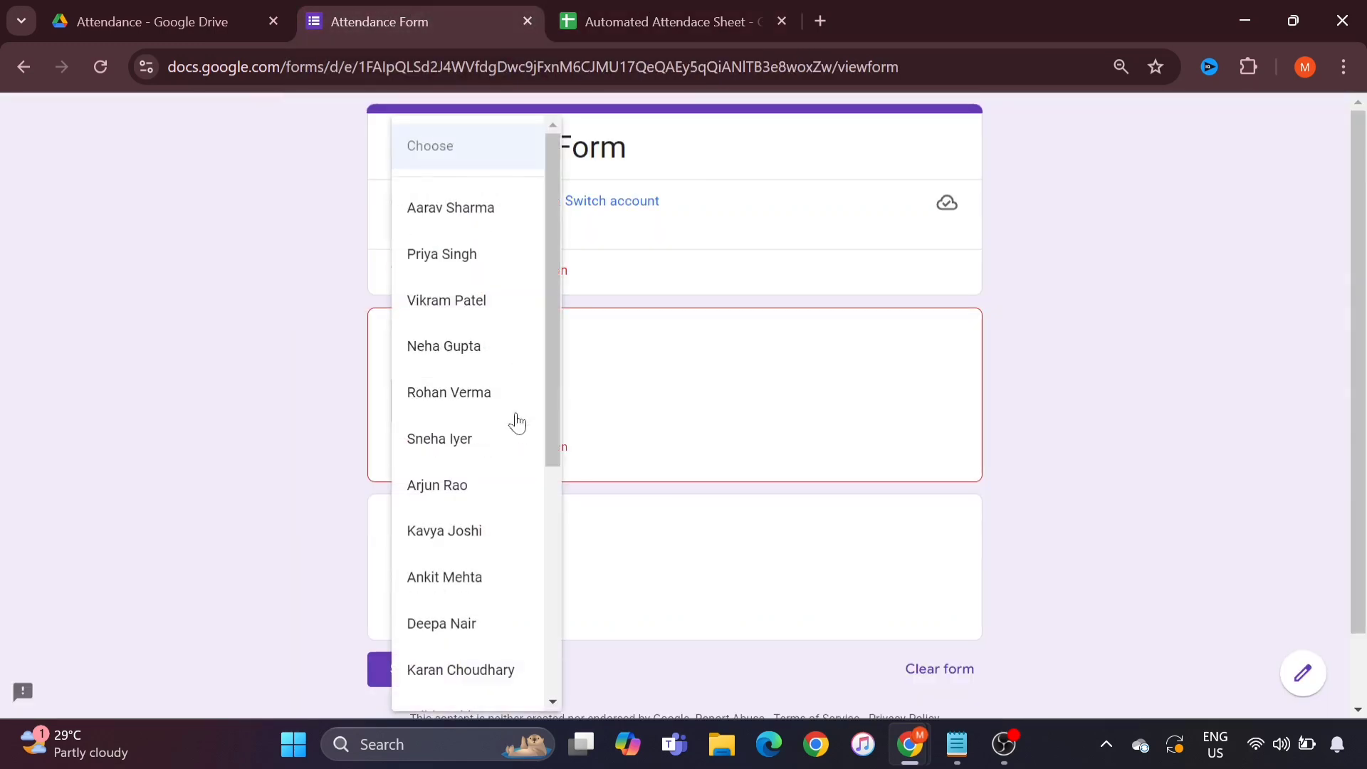
left_click(518, 421)
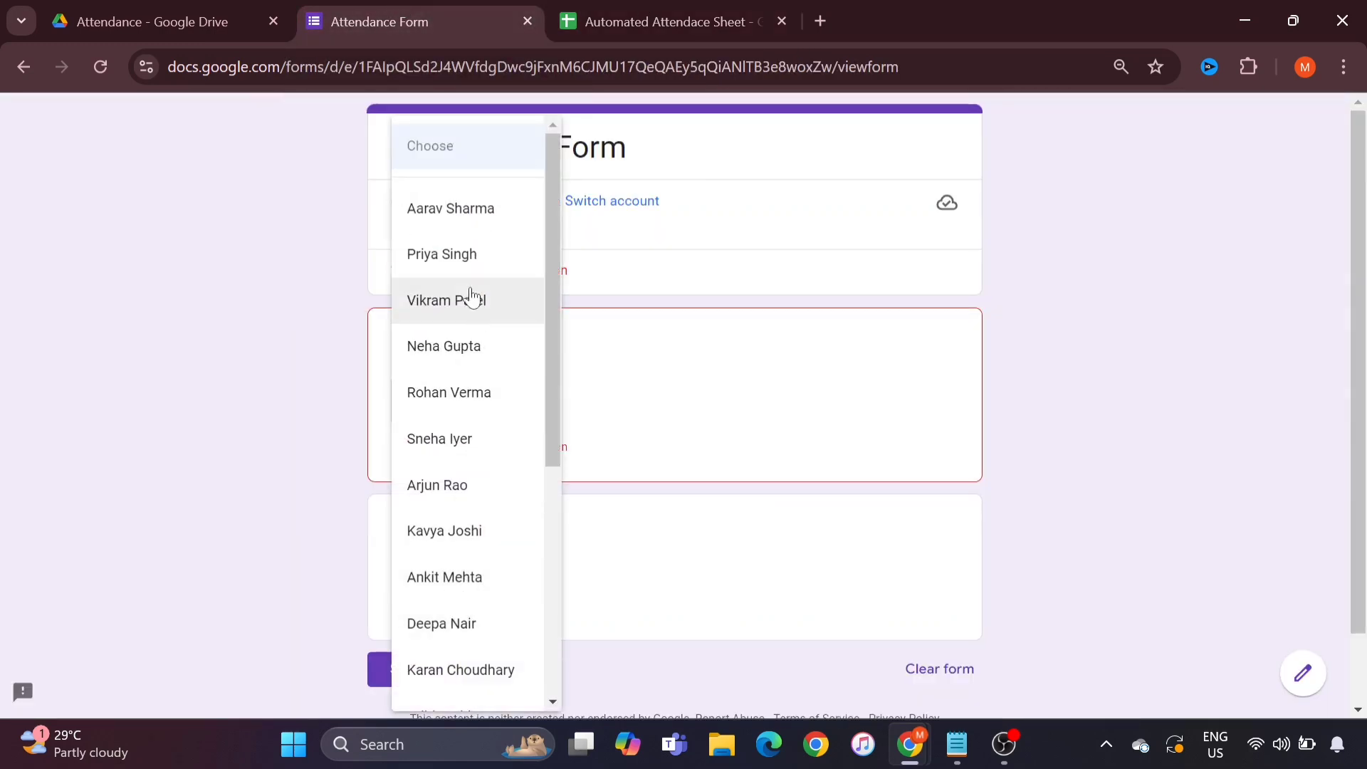
left_click(458, 262)
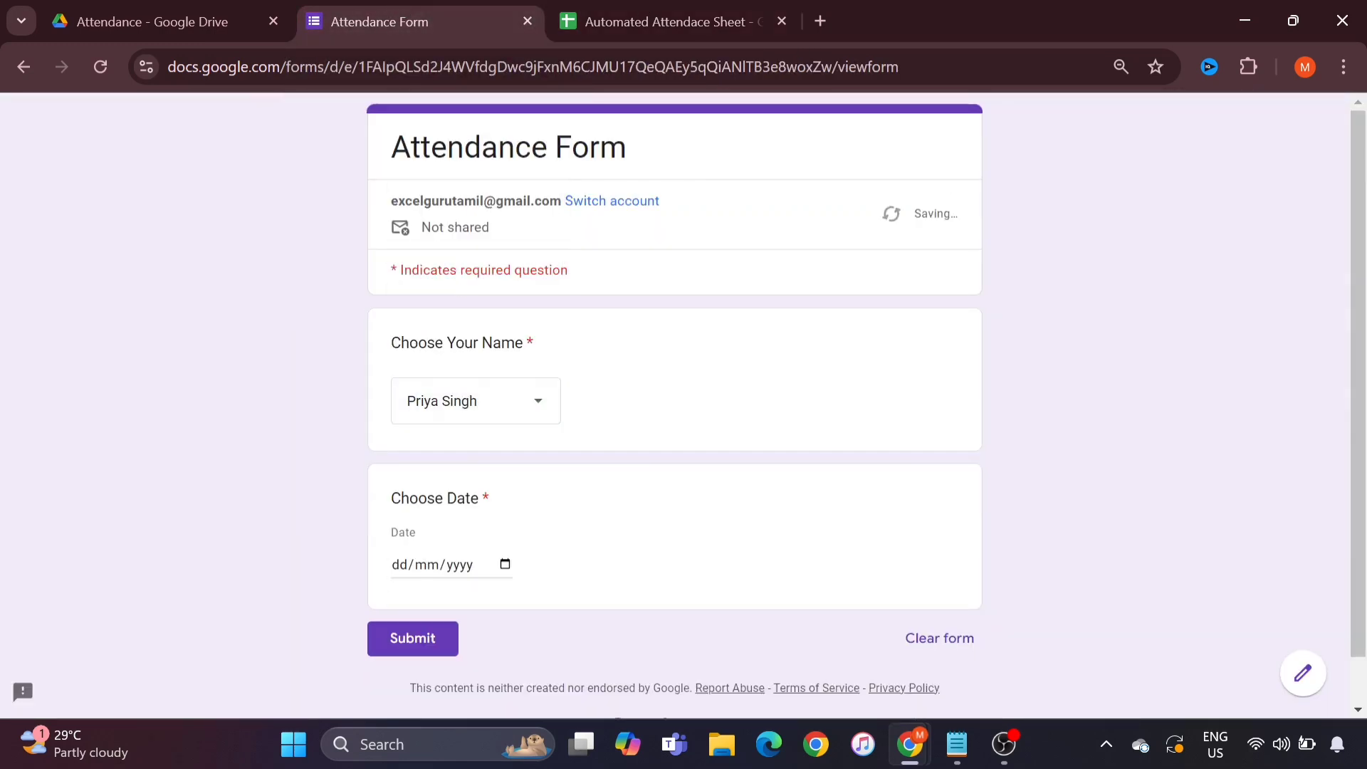
left_click(505, 565)
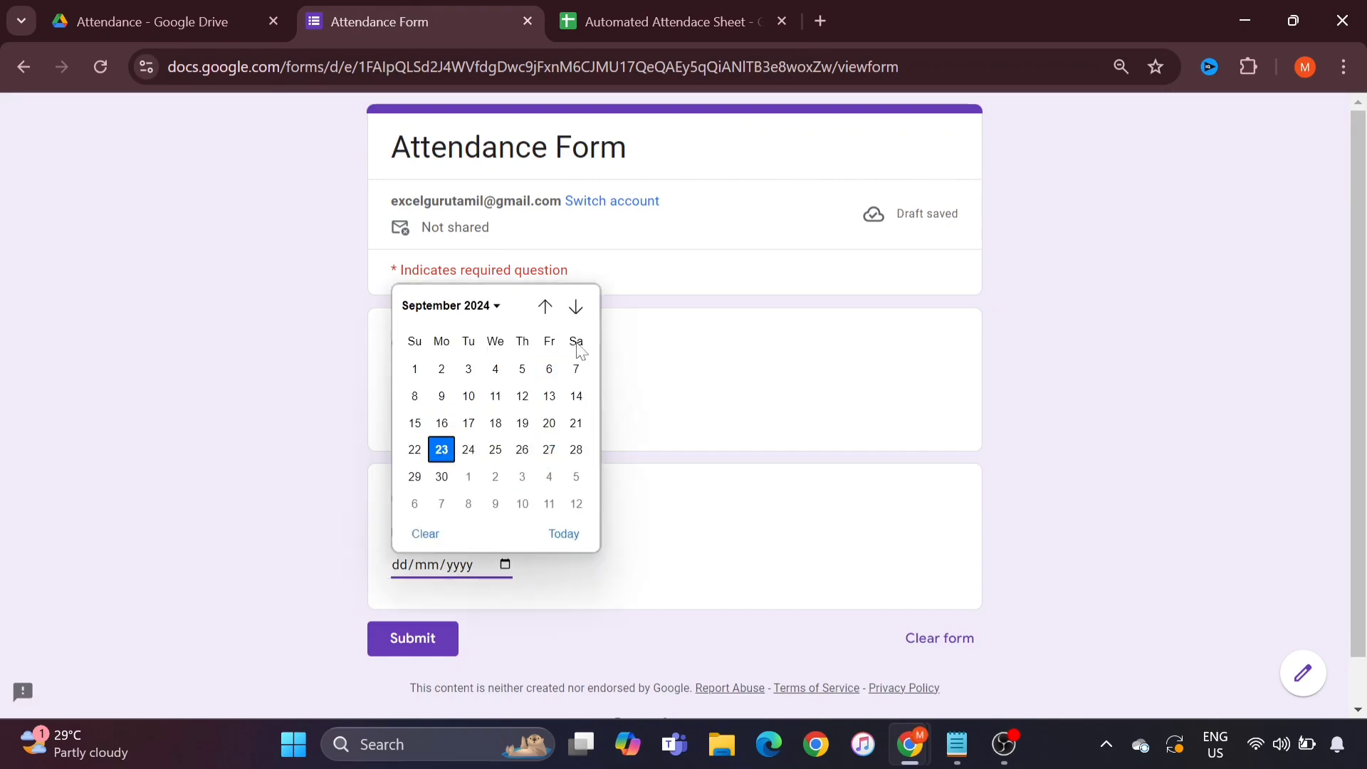
left_click(575, 307)
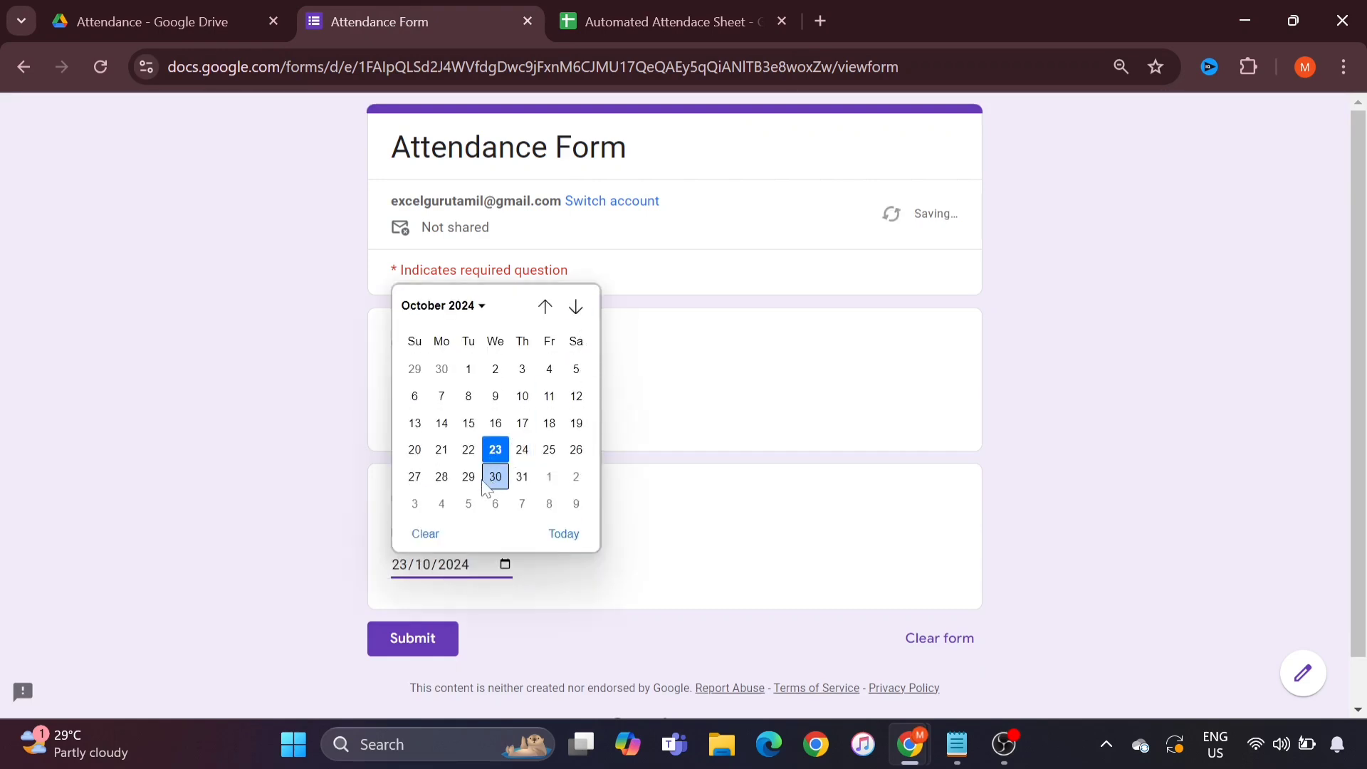
left_click(417, 483)
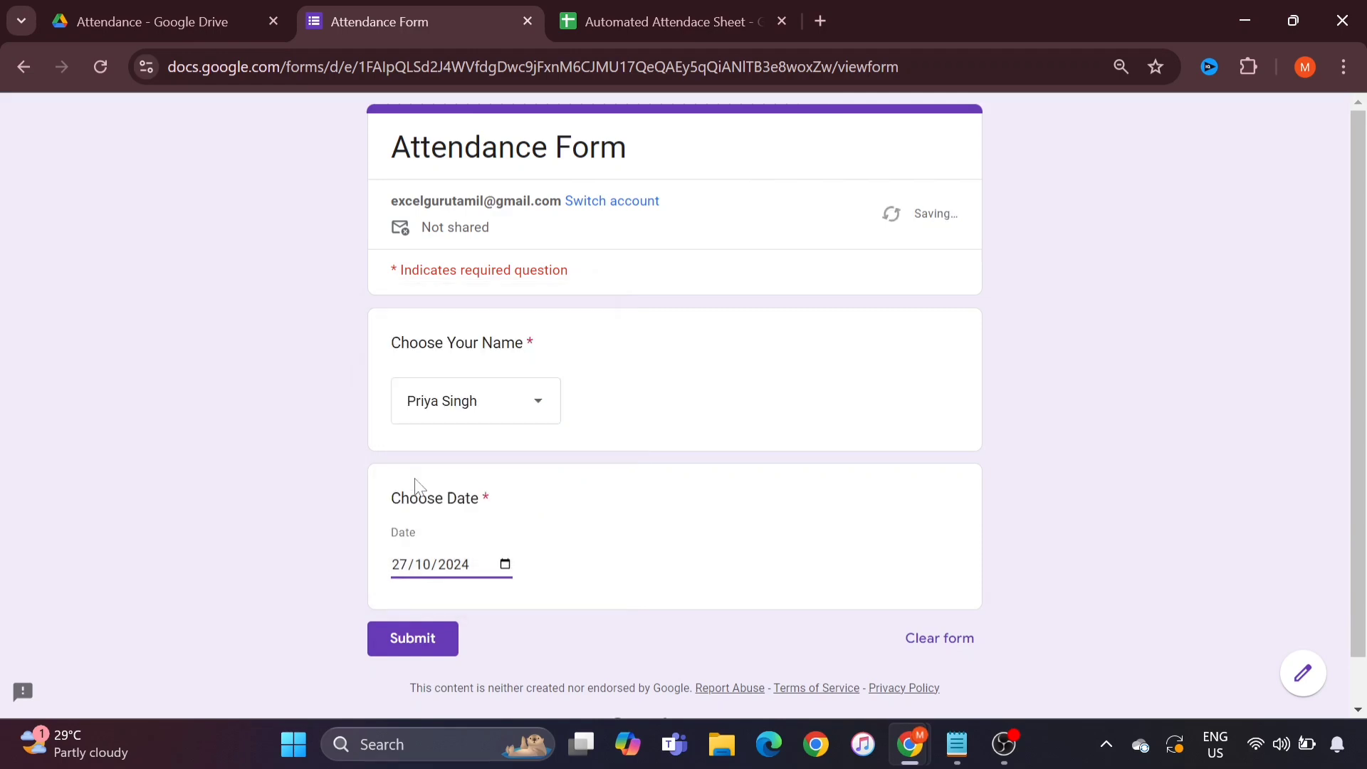
left_click(400, 640)
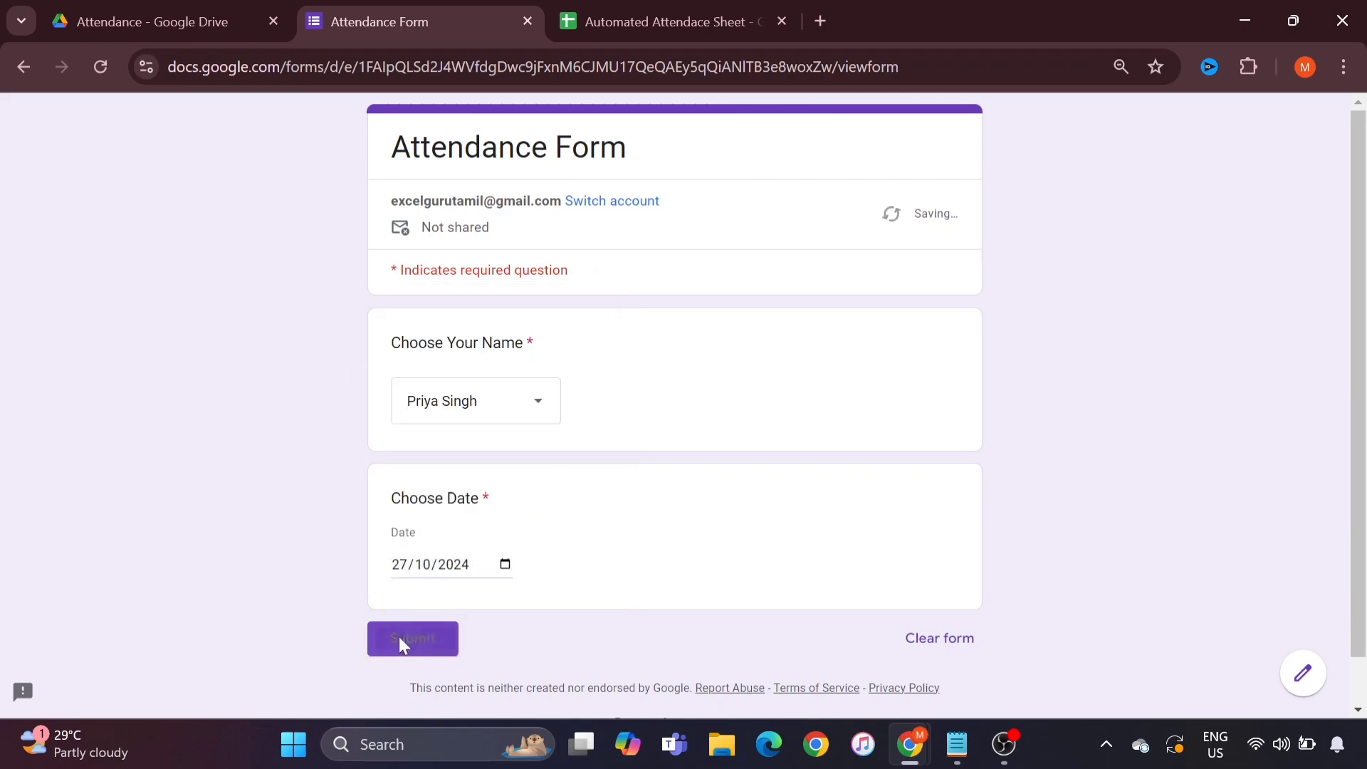
Step: Check the Attendance Sheet and the Form Responses 1 sheet for the newly submitted attendance entry
left_click(645, 10)
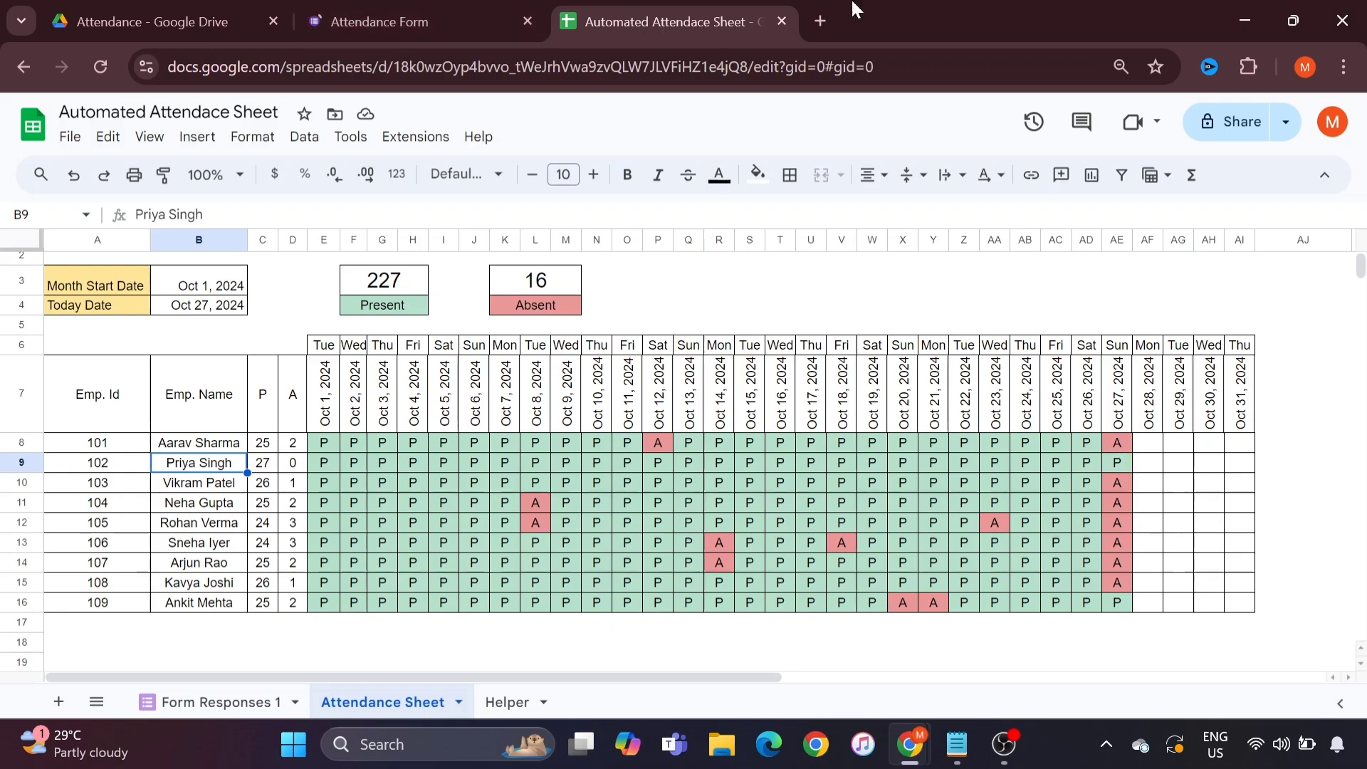
left_click(442, 8)
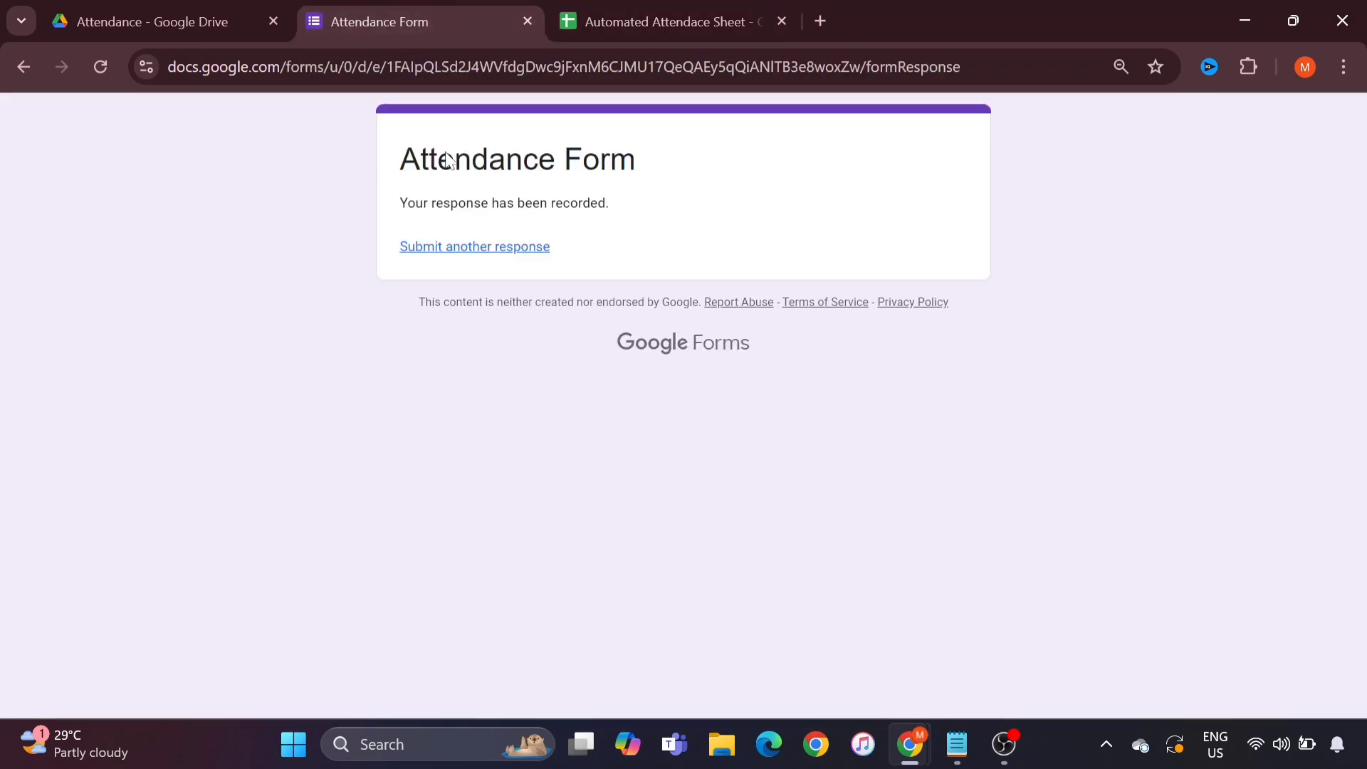
left_click(583, 10)
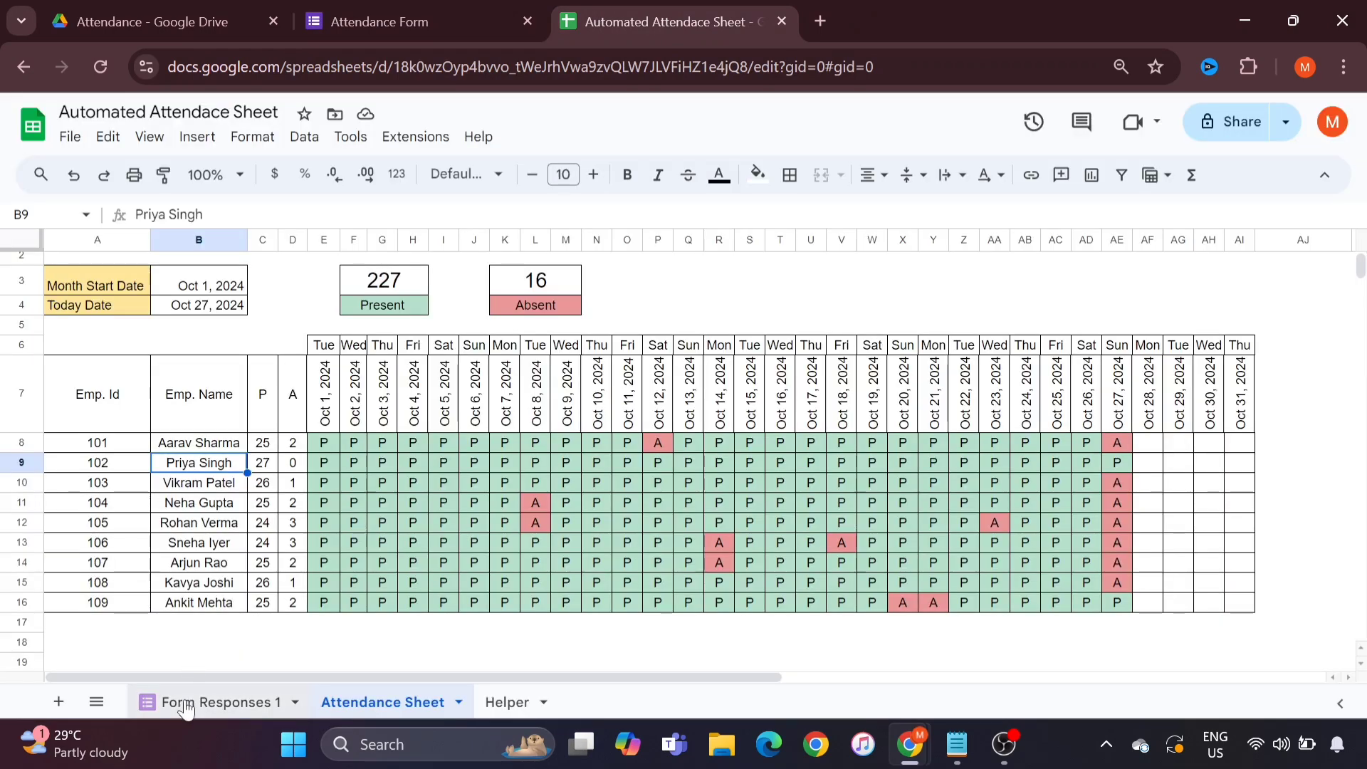
left_click(187, 709)
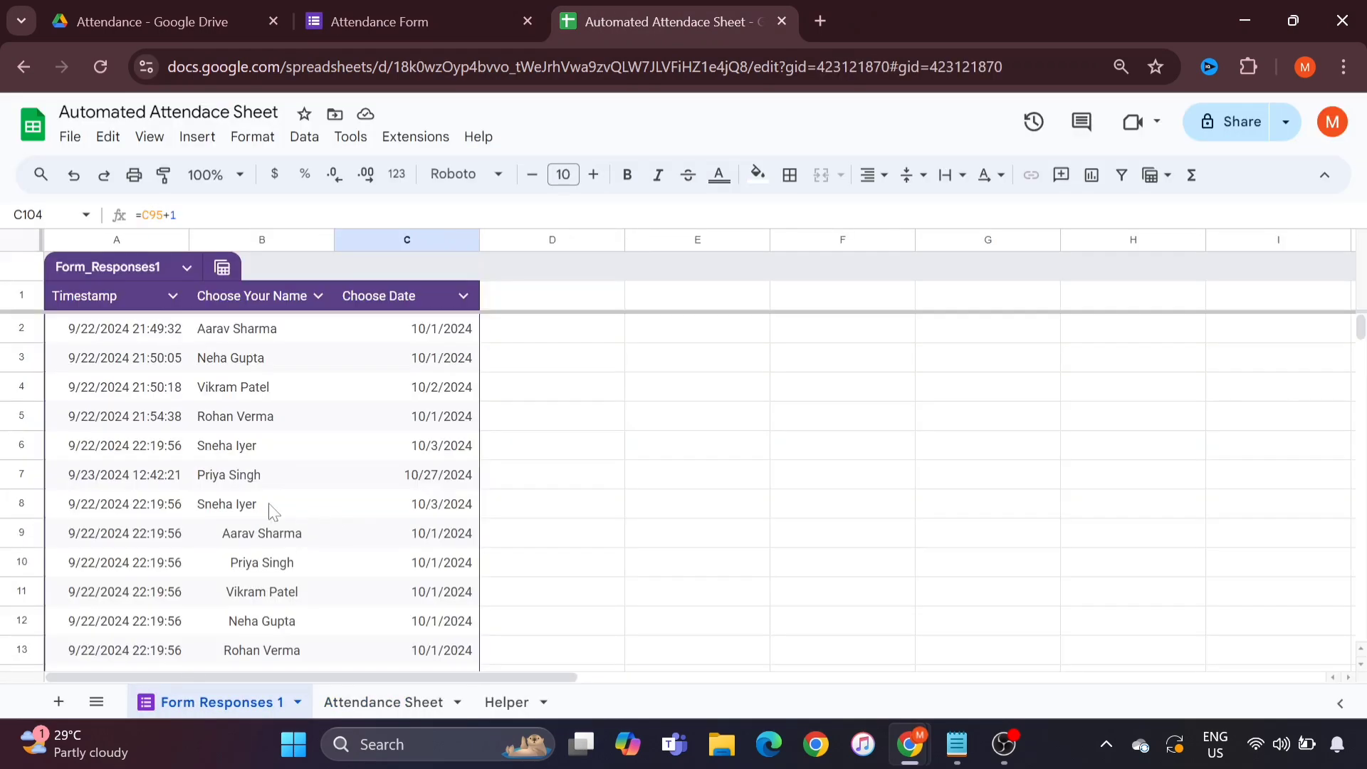
left_click(377, 703)
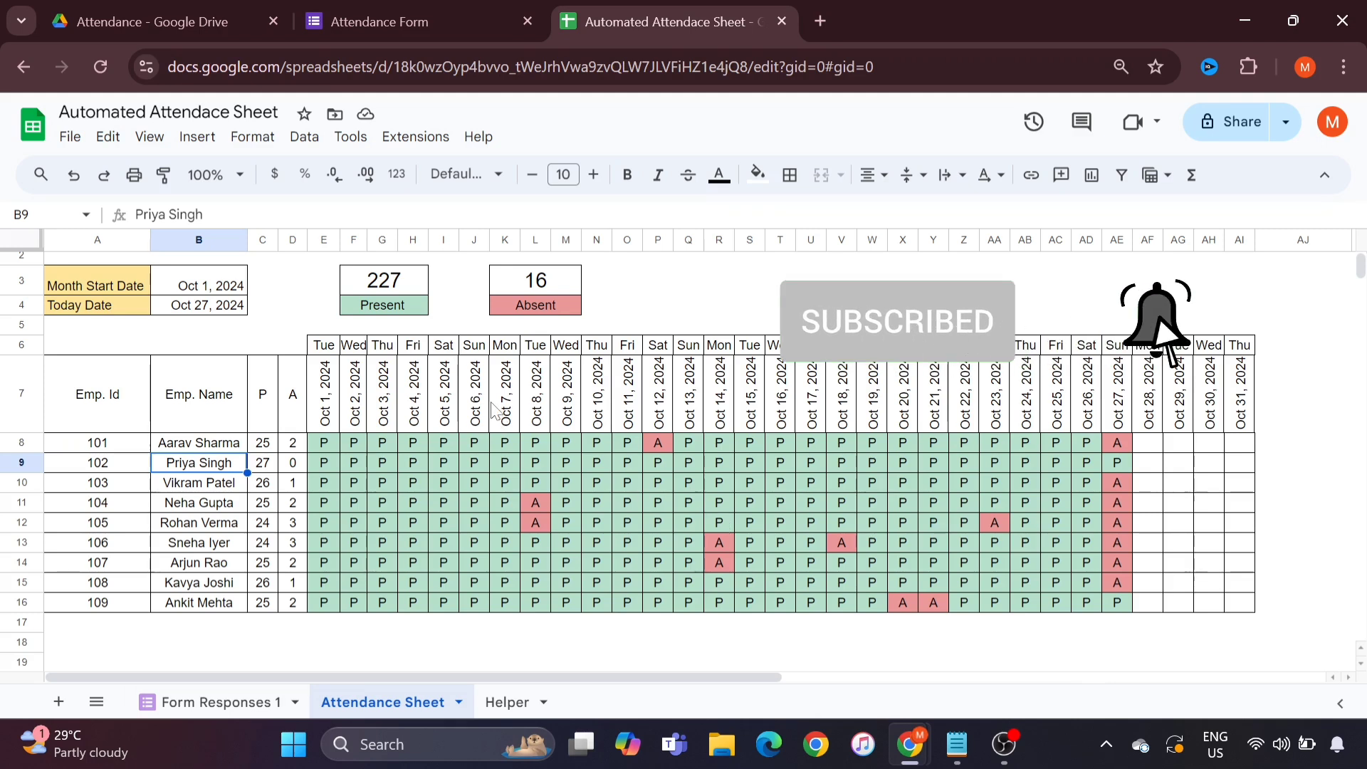
Step: Try Nov 1, 2024 as the month start date in cell B3, and undo the change
left_click(185, 287)
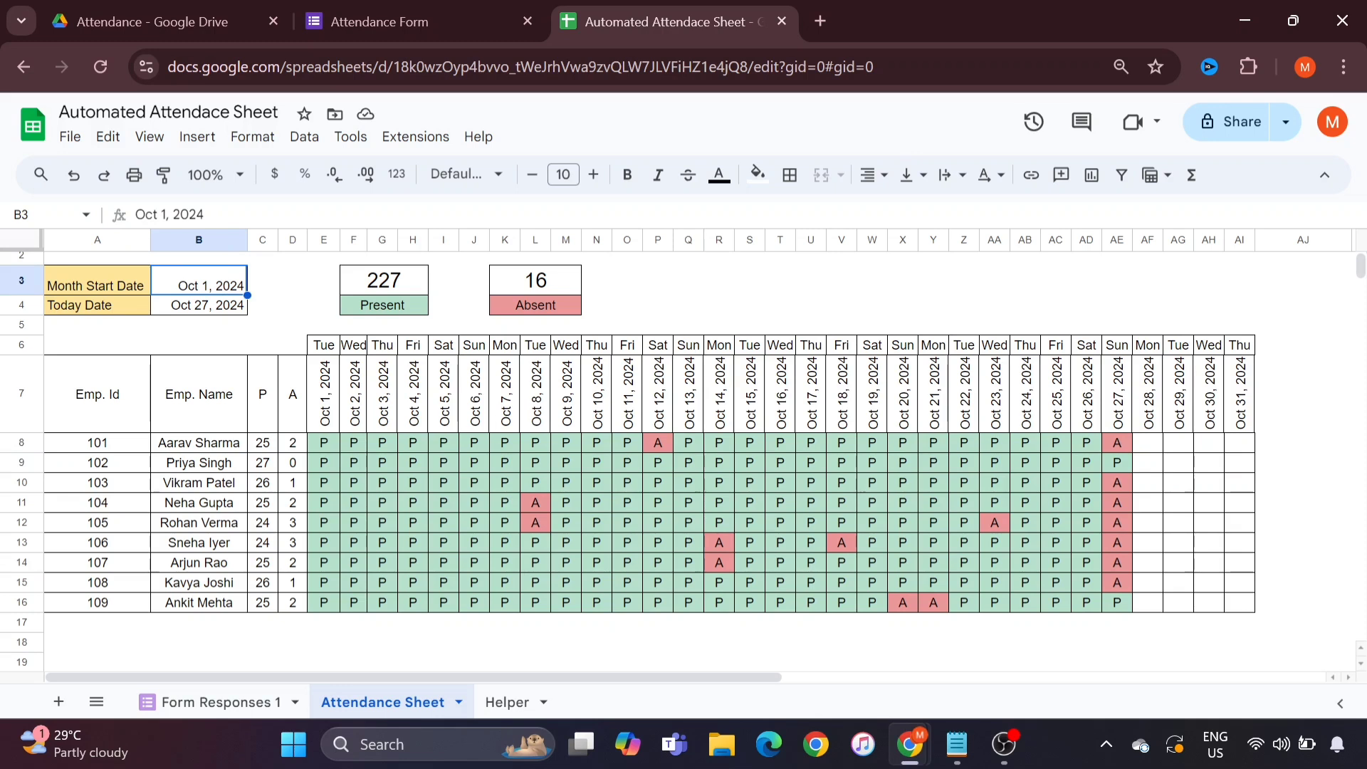
key("BackSpace")
key("BackSpace")
key("BackSpace")
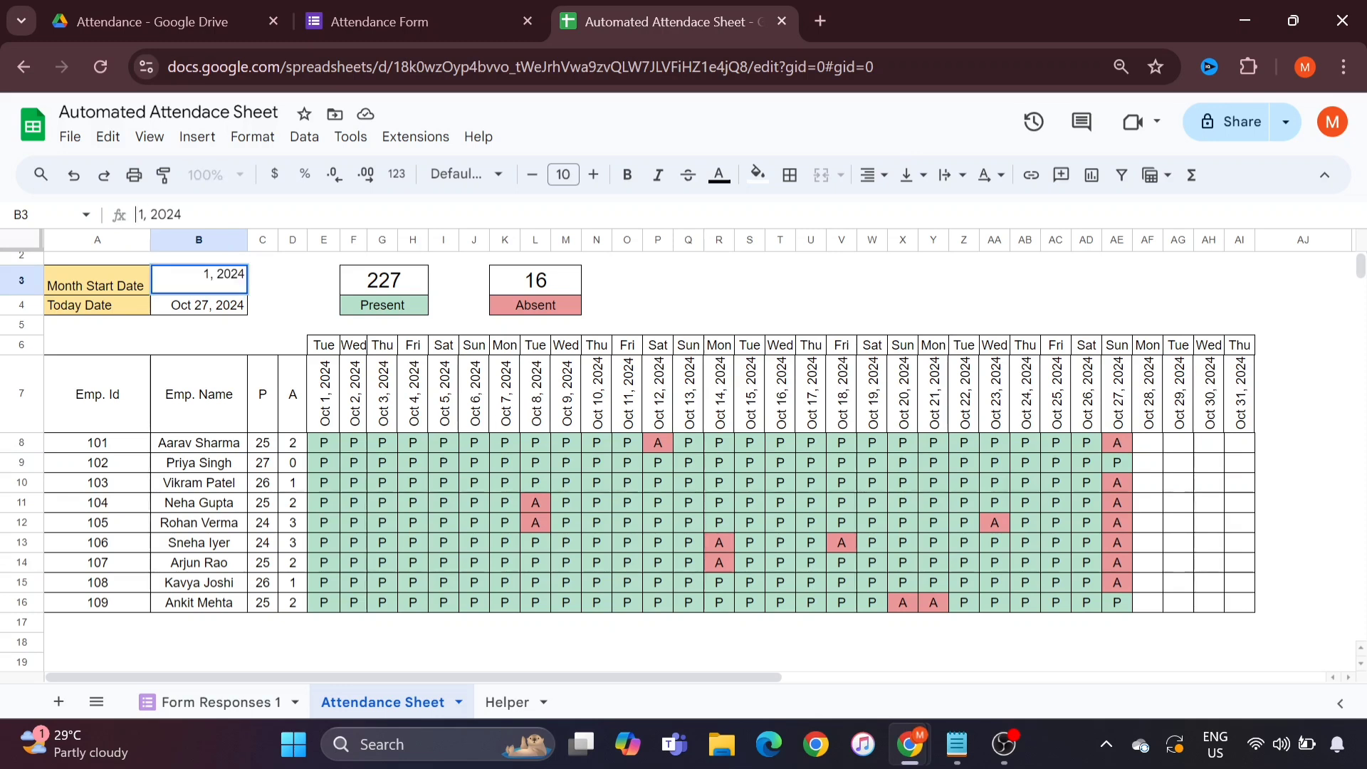
type("Nov")
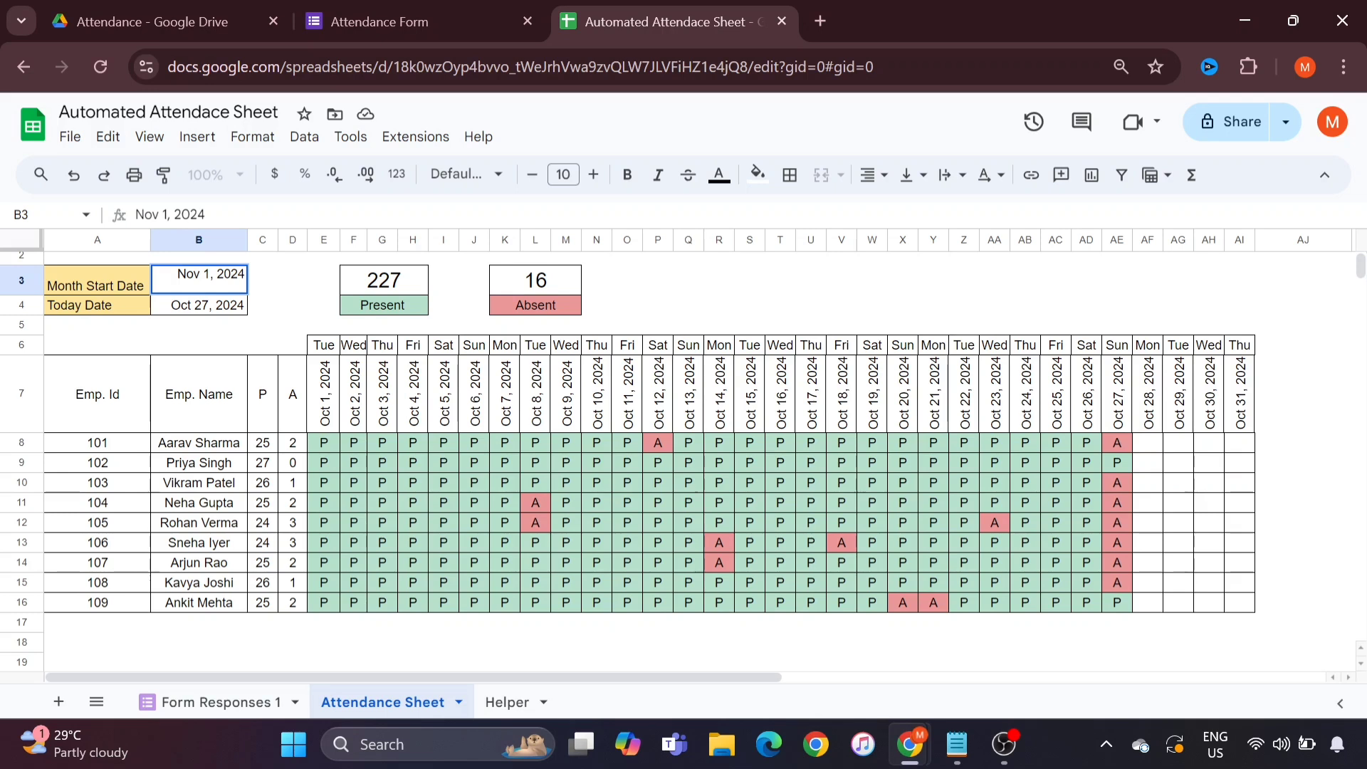
key("Return")
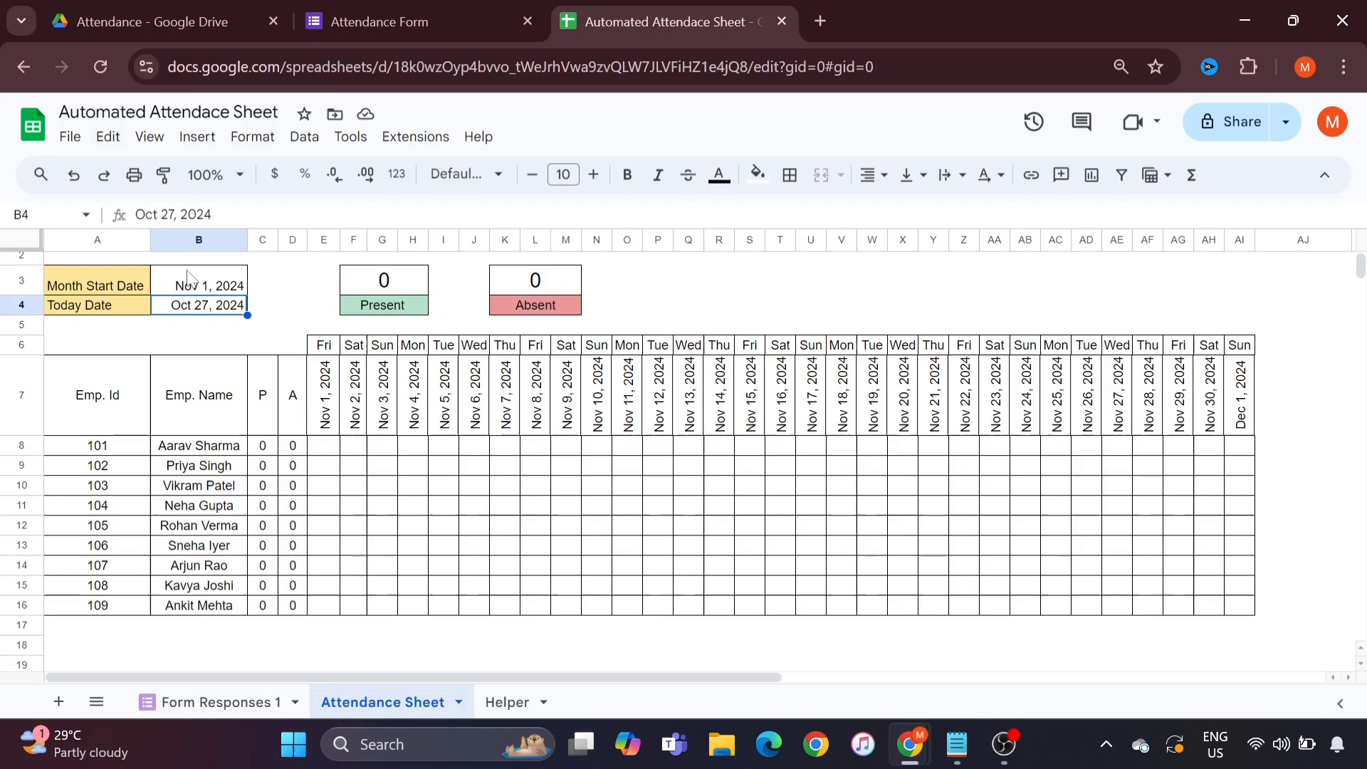
key("ctrl+z")
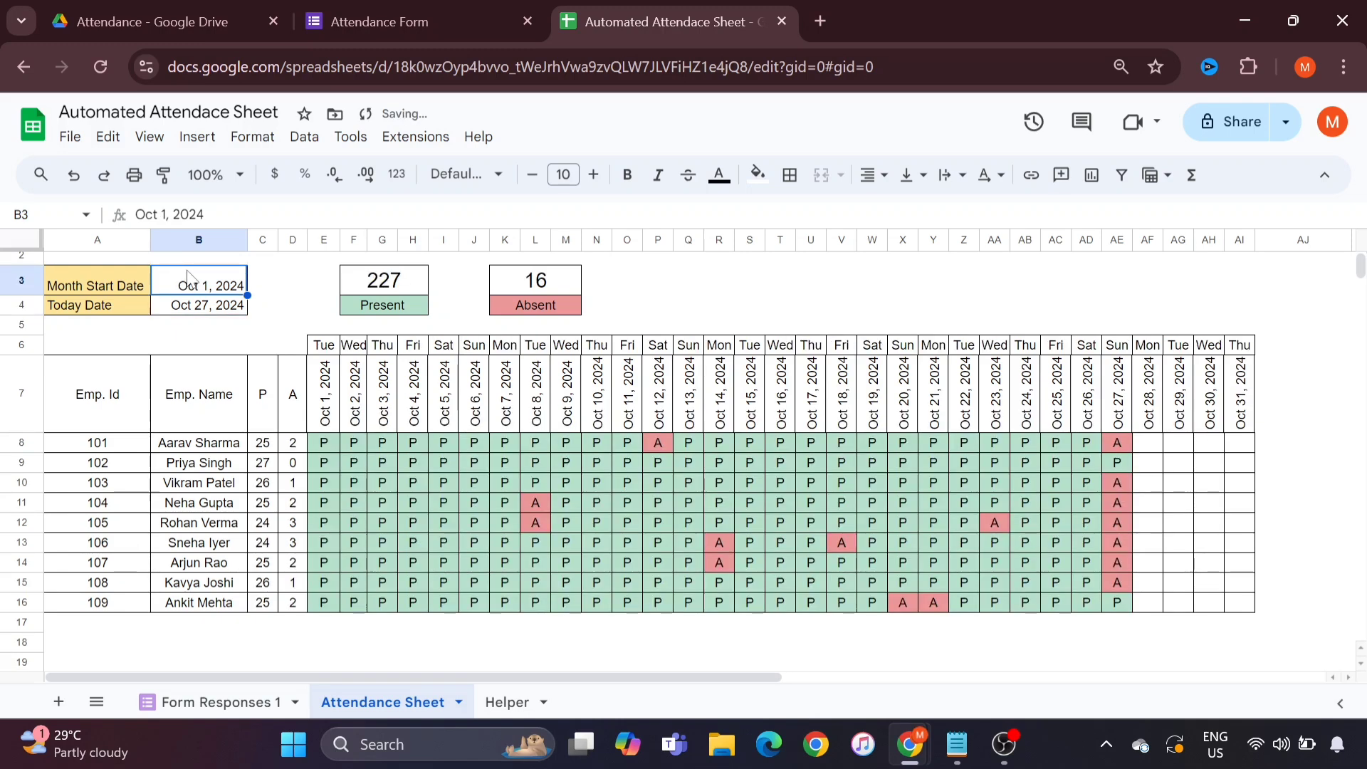
left_click(587, 445)
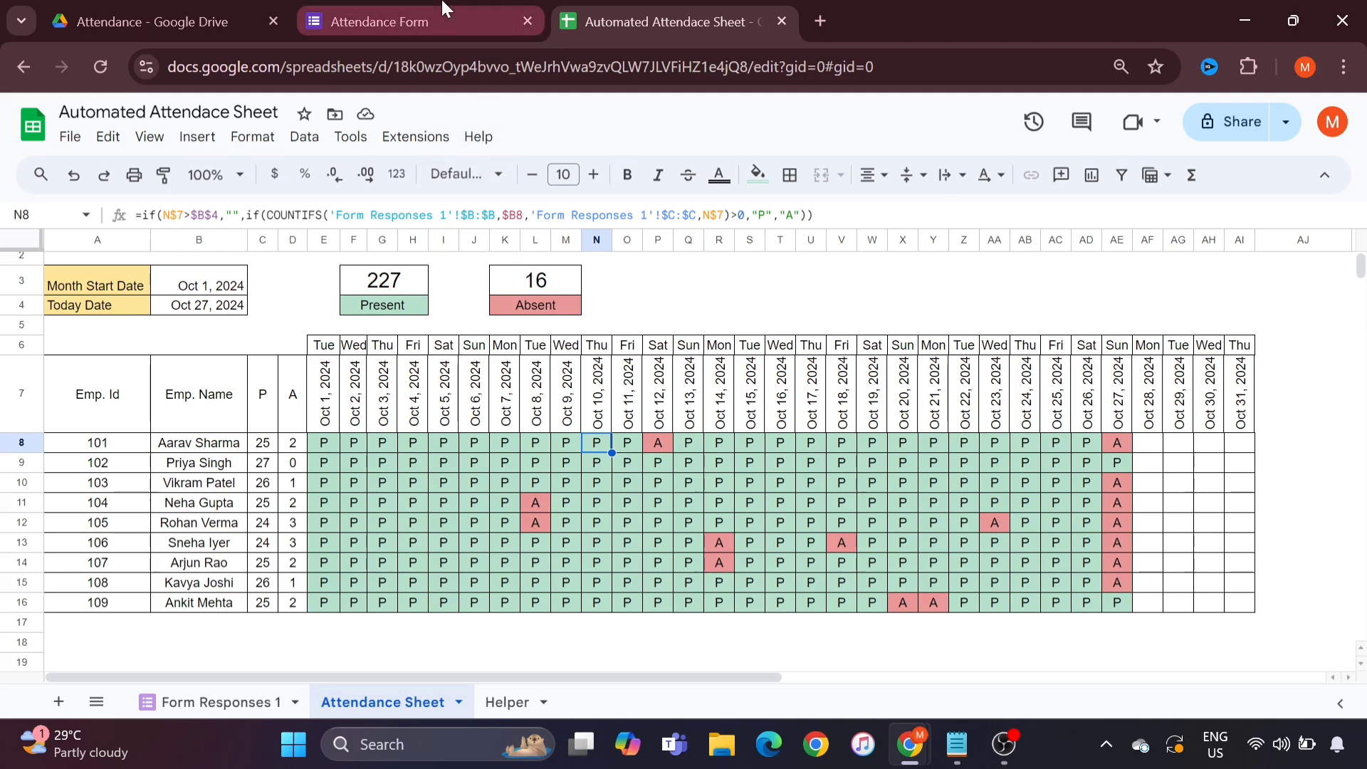
Step: In Google Drive, create a new folder named Attendance Folder inside the Attendance folder
mouse_move(443, 8)
mouse_move(178, 9)
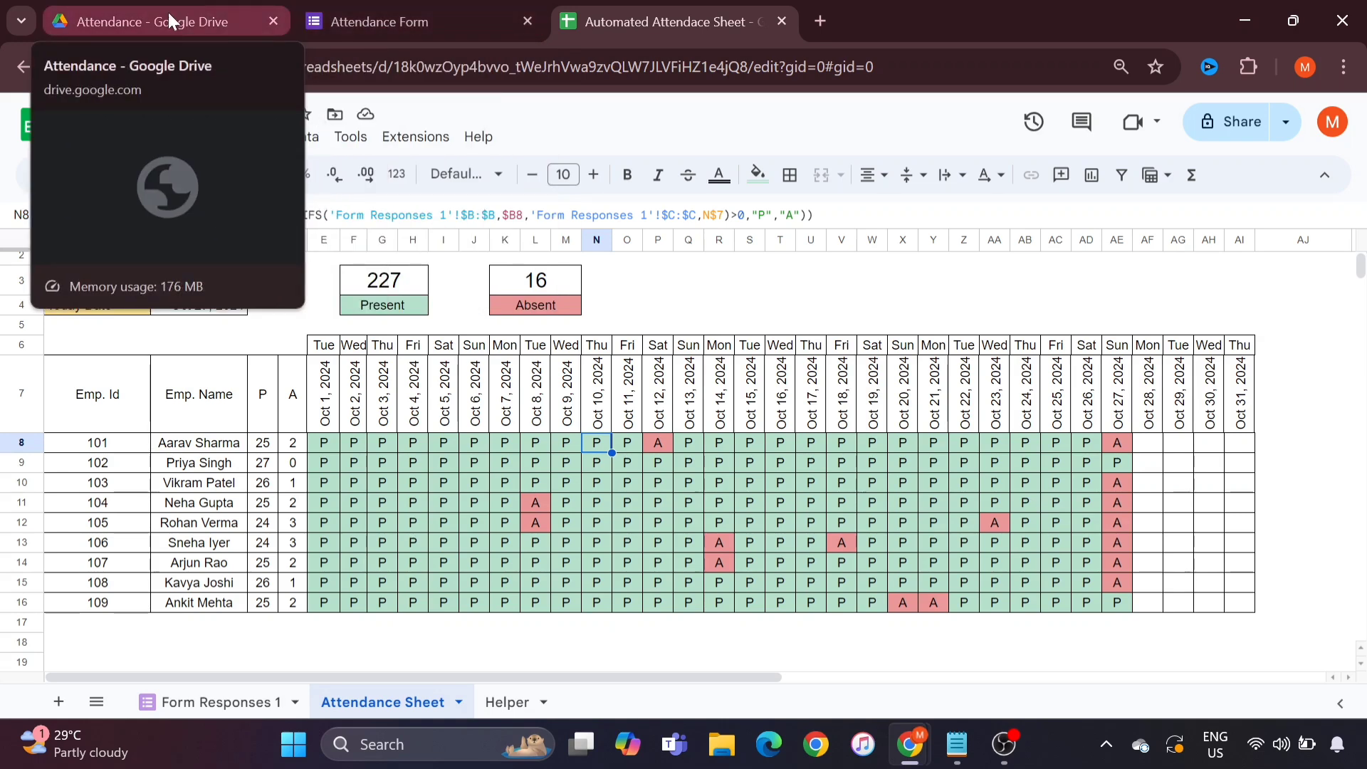
left_click(147, 22)
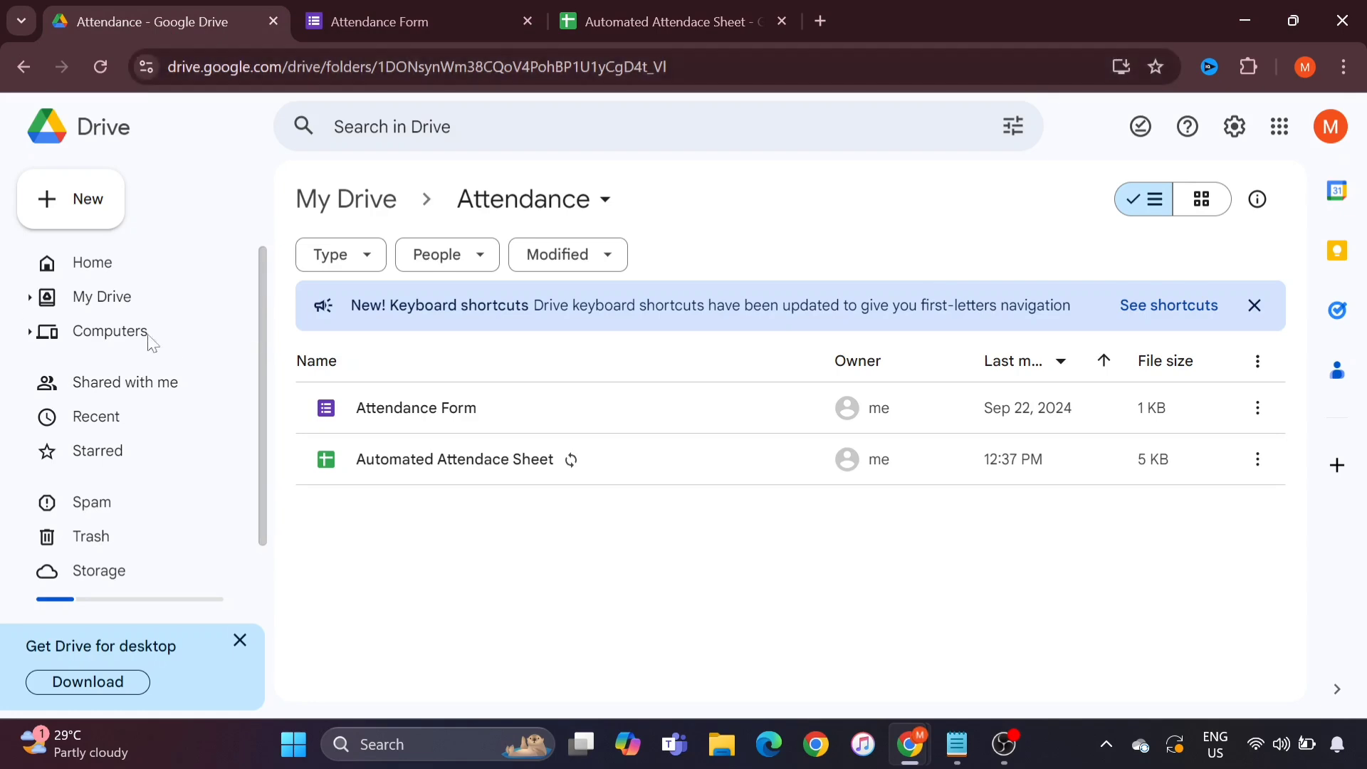
left_click(74, 220)
left_click(145, 207)
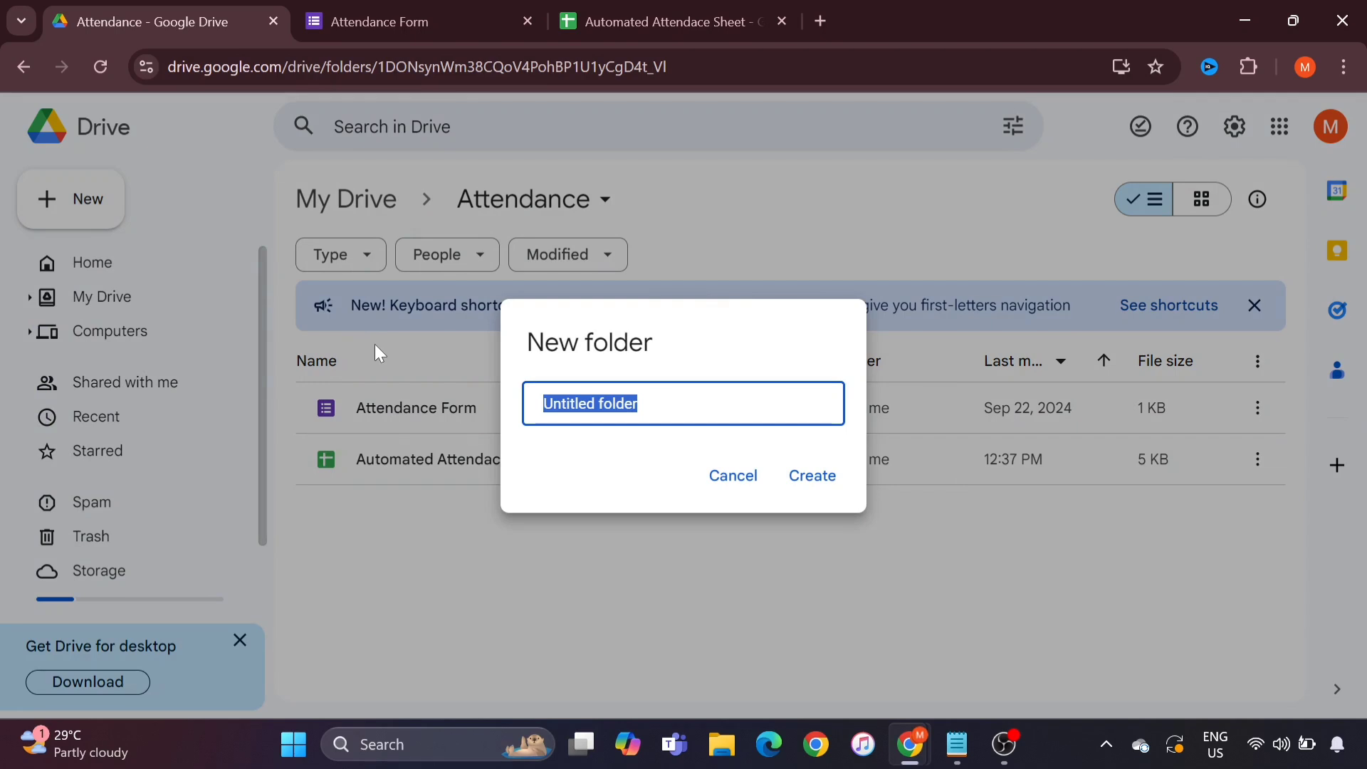
type("Attendance")
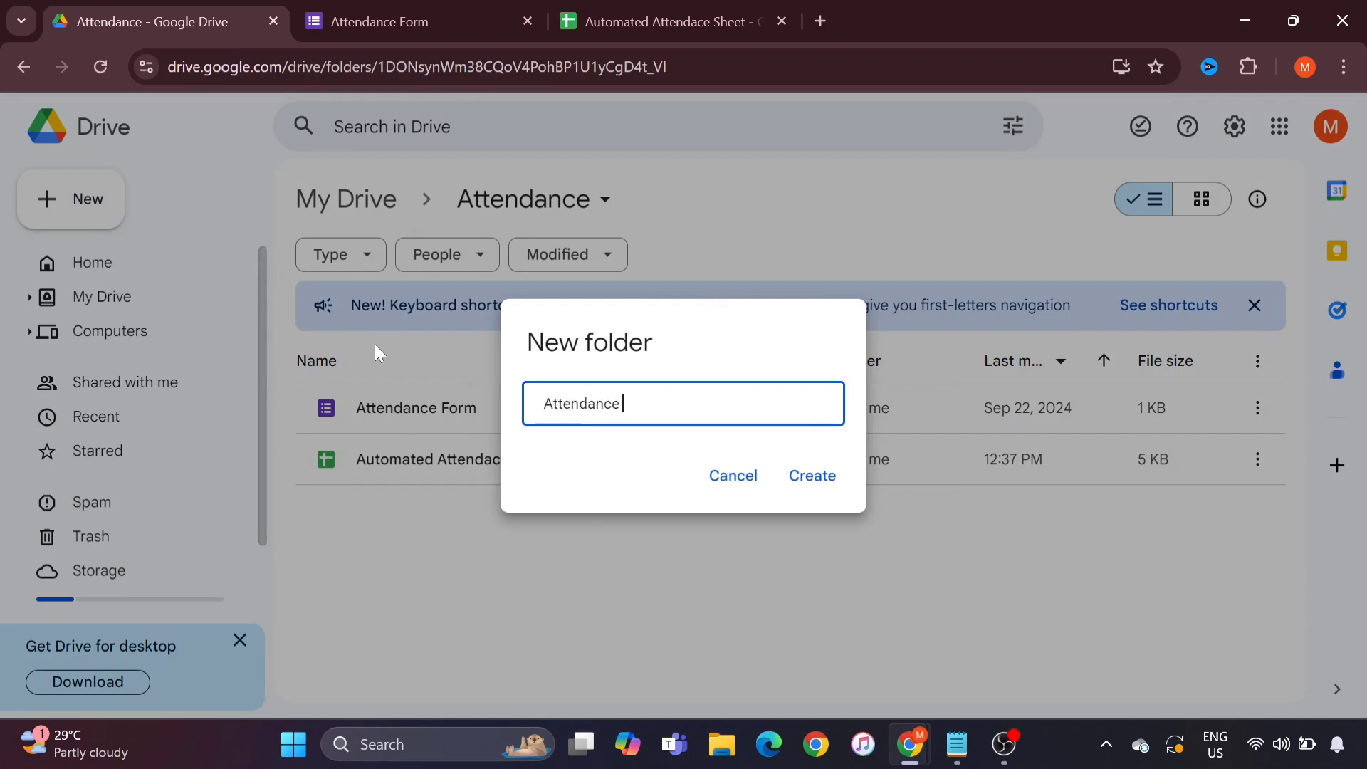
type(" Folder")
left_click(811, 480)
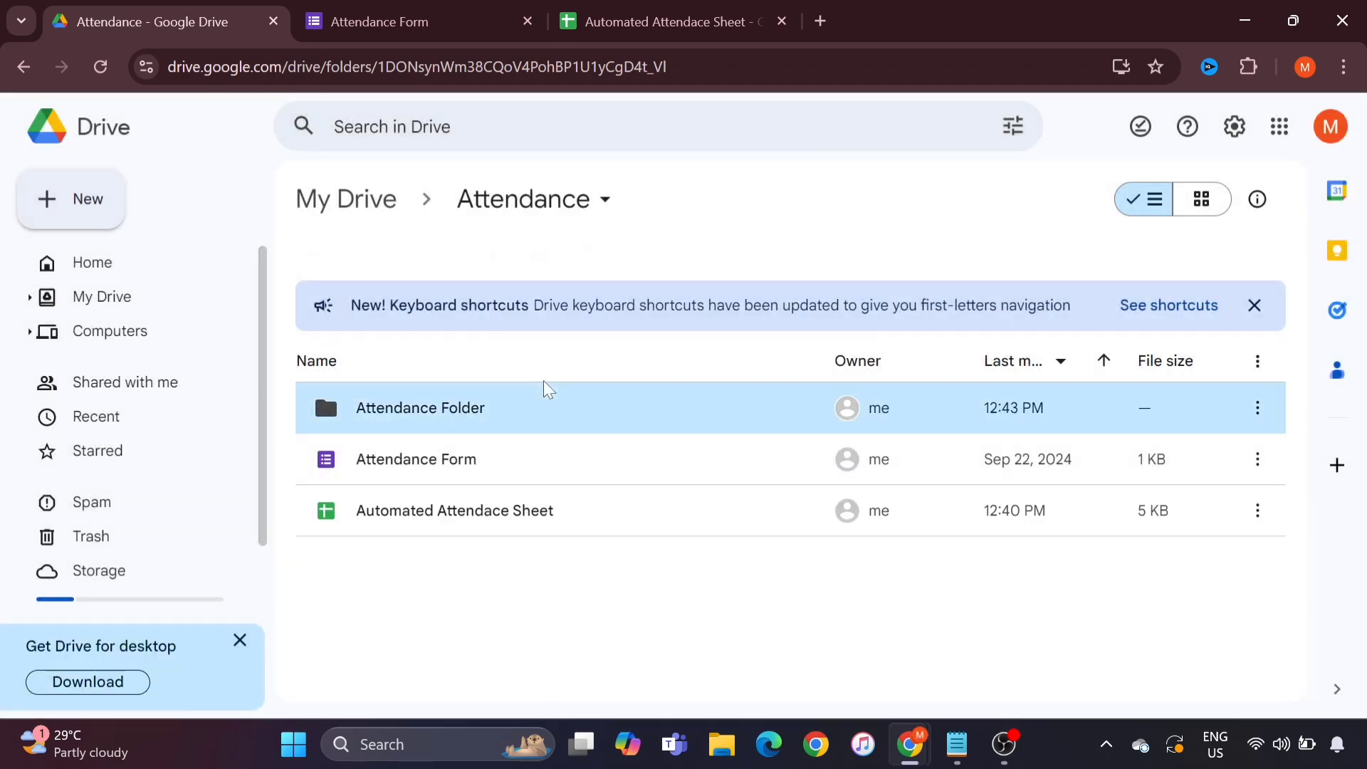
Step: Create a Google Sheets spreadsheet inside Attendance Folder, place it after the other open pages and name it Attendance sheet
double_click(453, 422)
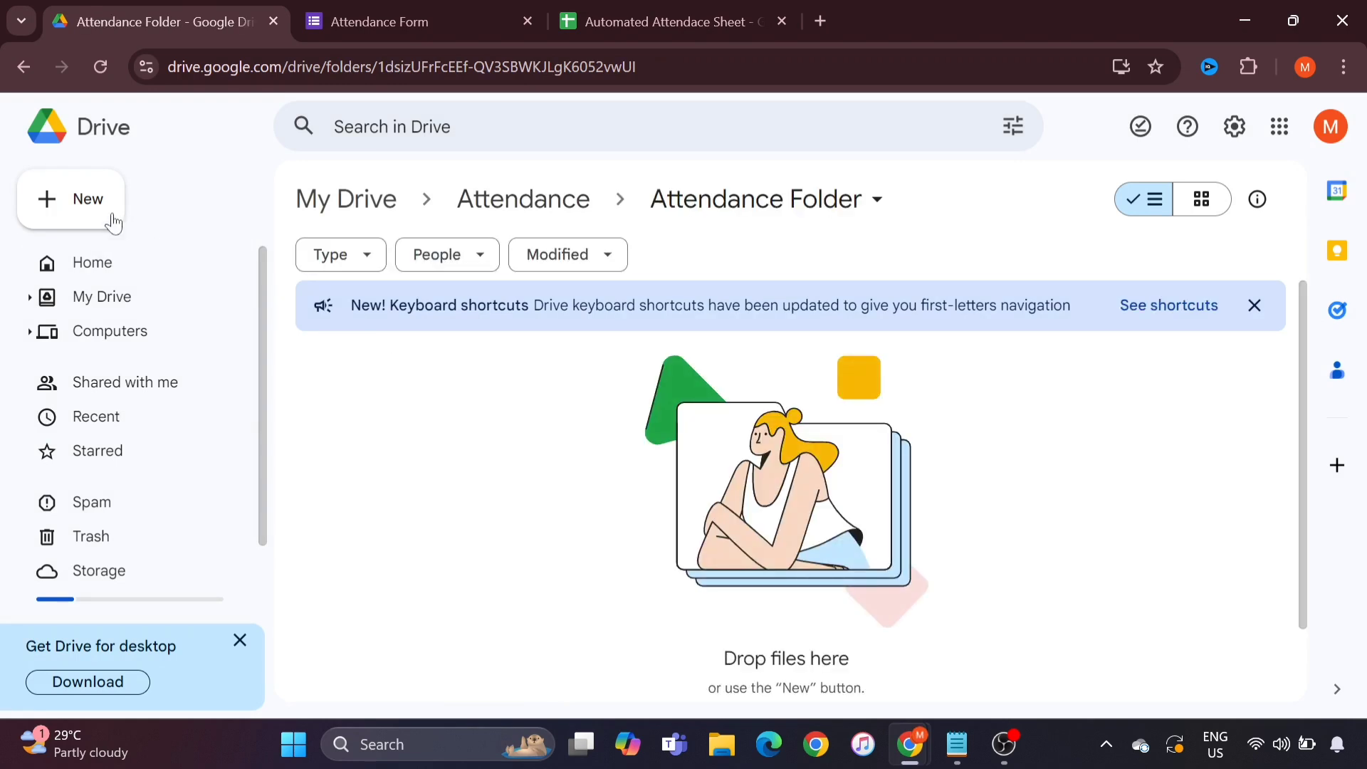
left_click(88, 202)
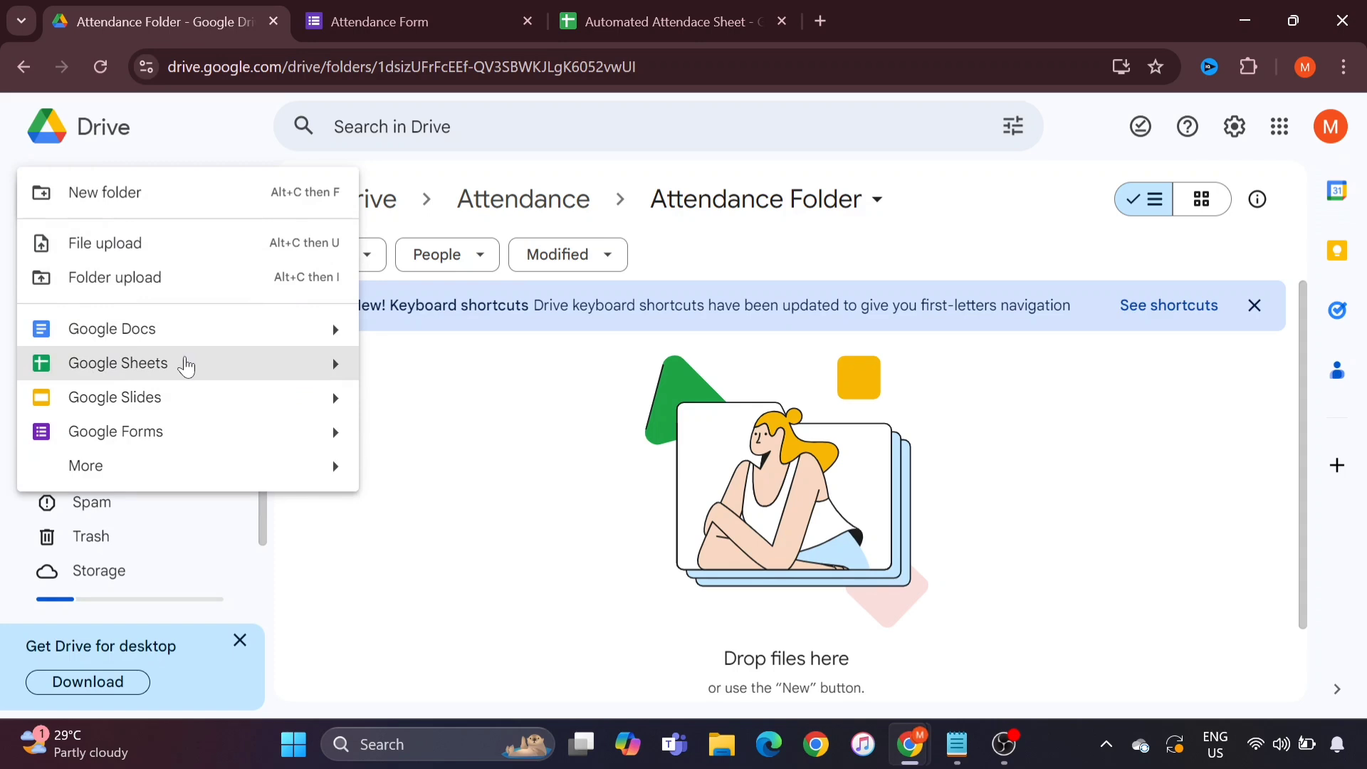
left_click(183, 363)
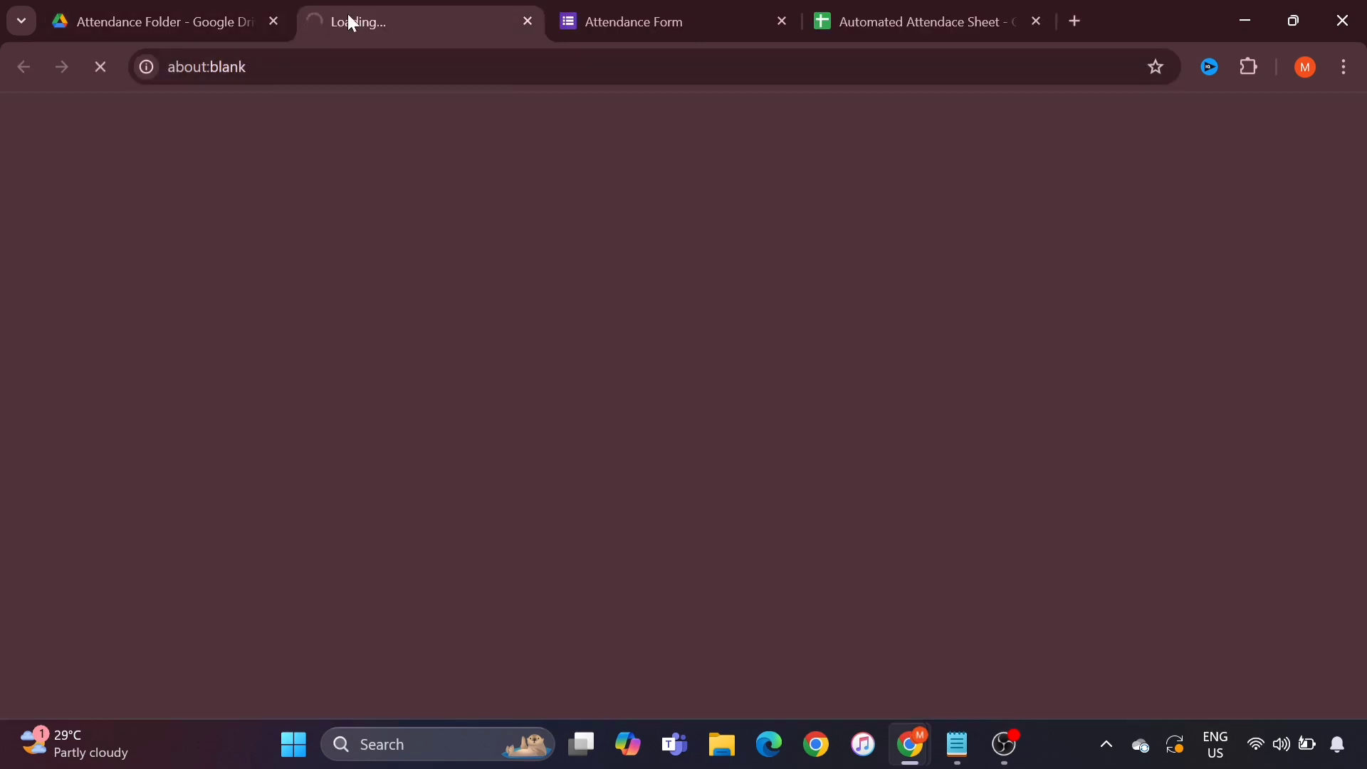
left_click_drag(348, 15, 900, 6)
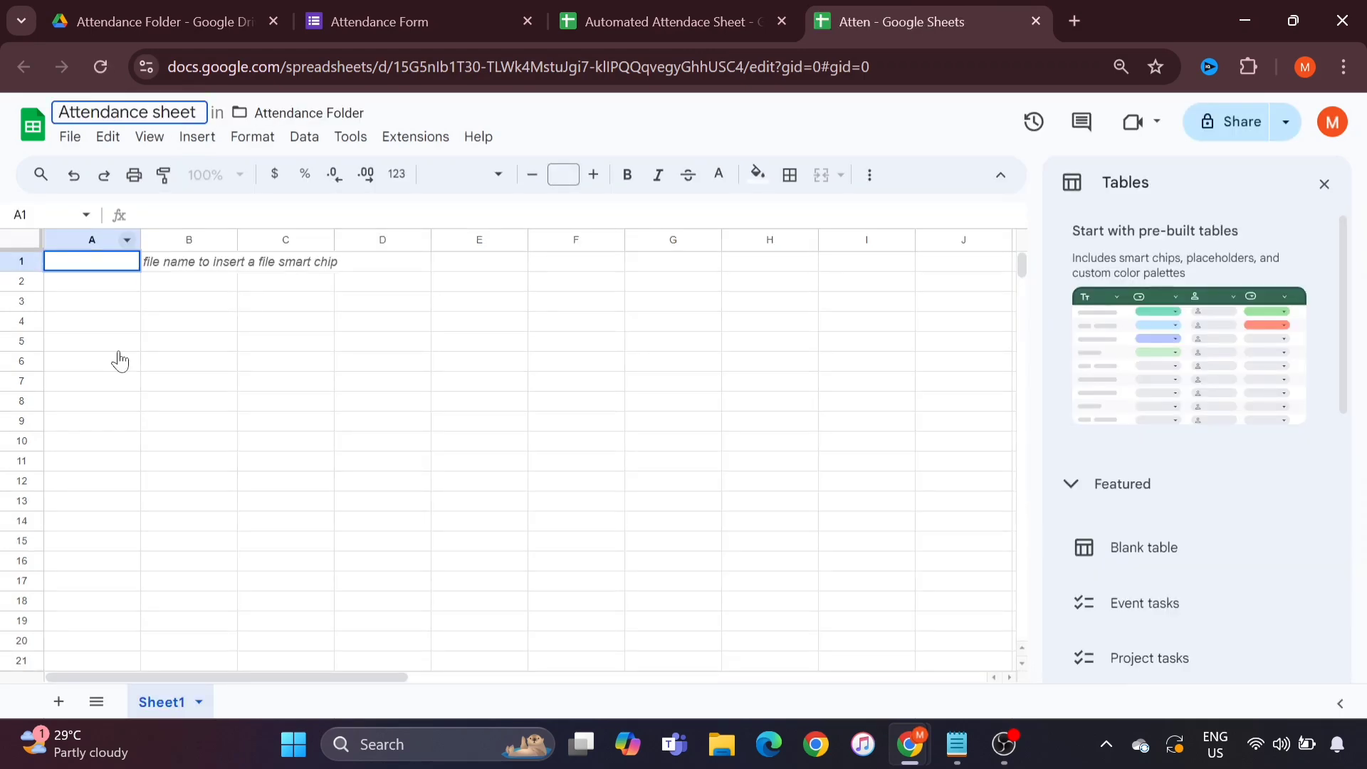
left_click(123, 323)
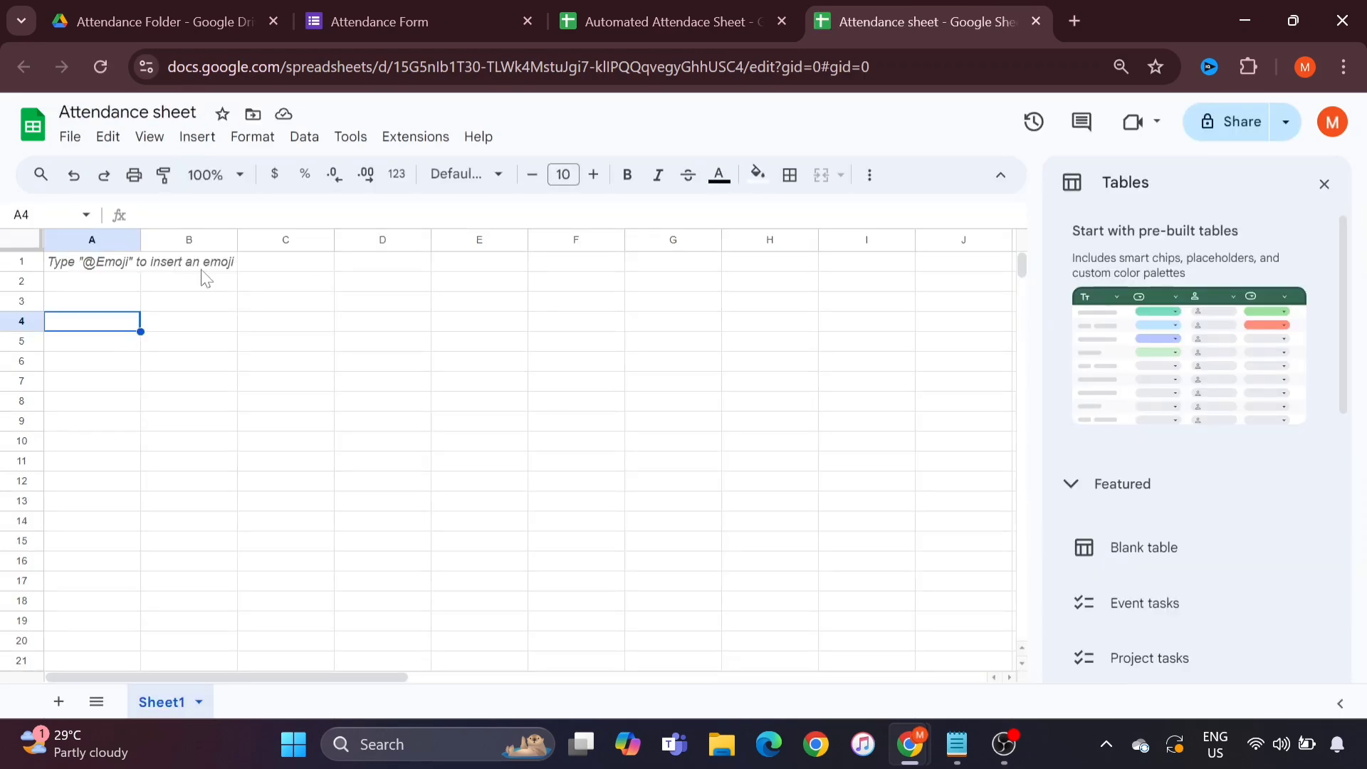
Step: Close the Tables suggestions and create a new form linked to the Attendance sheet spreadsheet
left_click(135, 268)
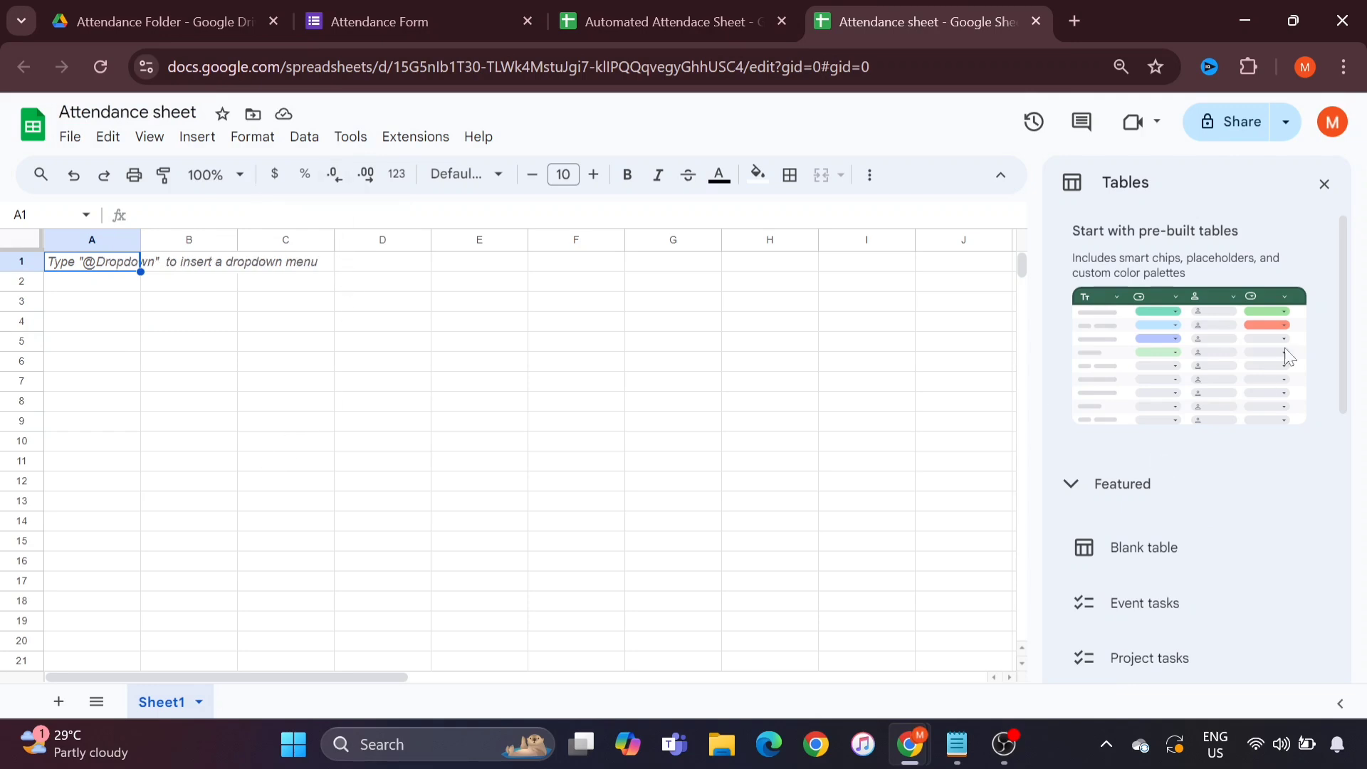
left_click(1325, 185)
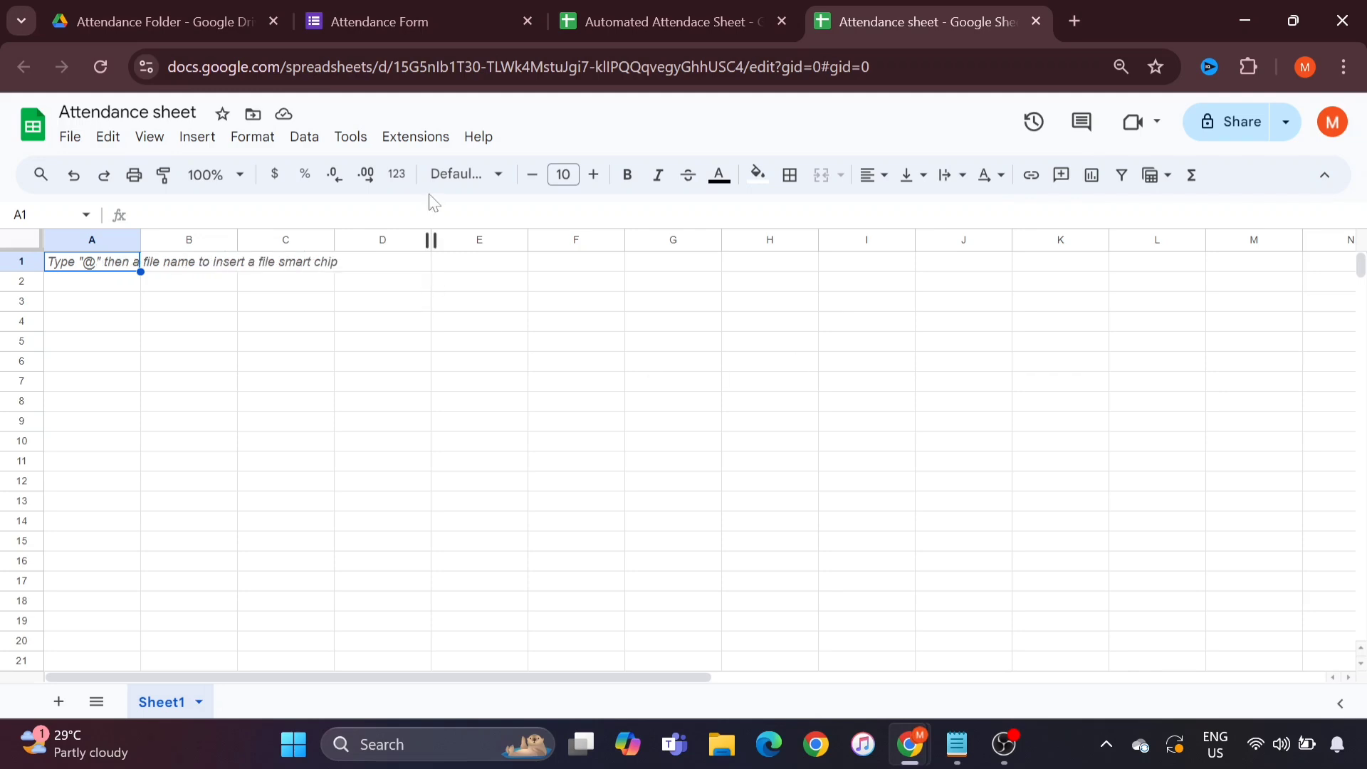
left_click(351, 138)
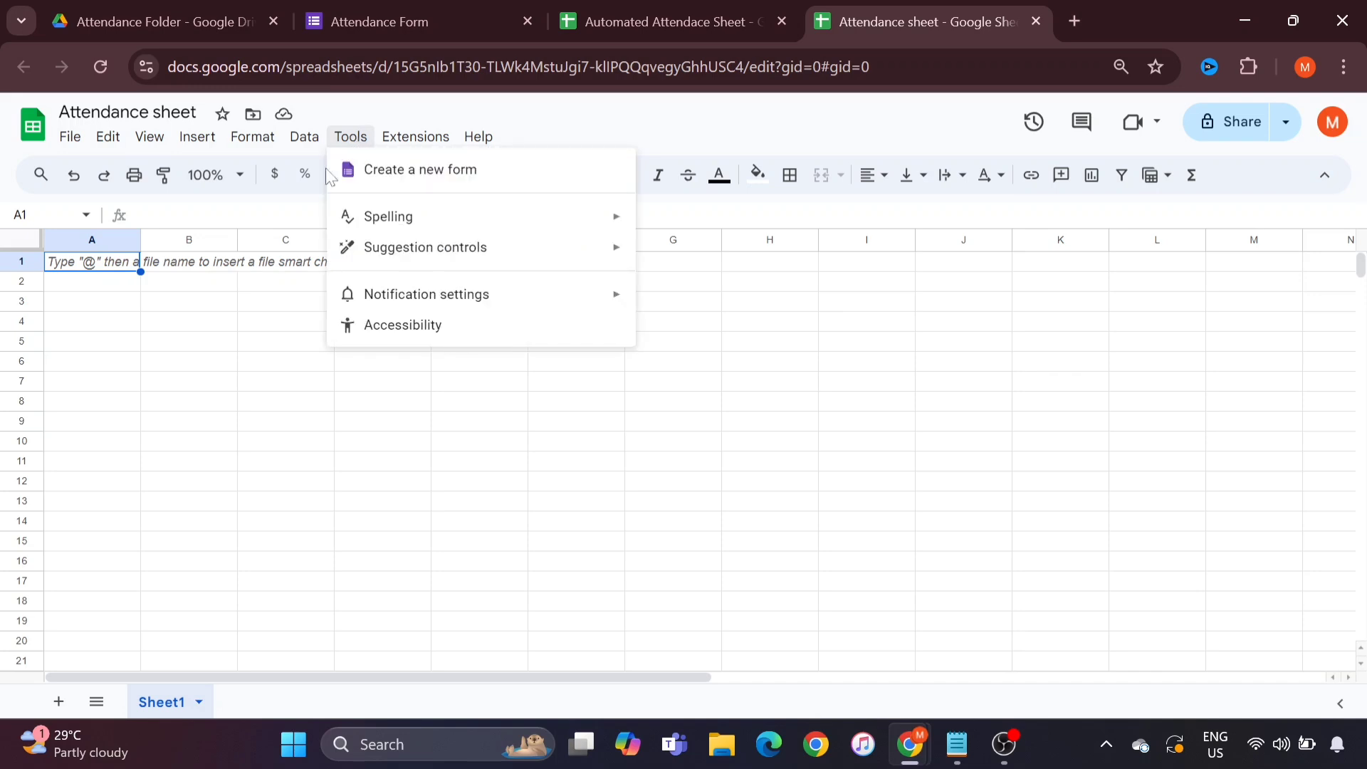
left_click(187, 424)
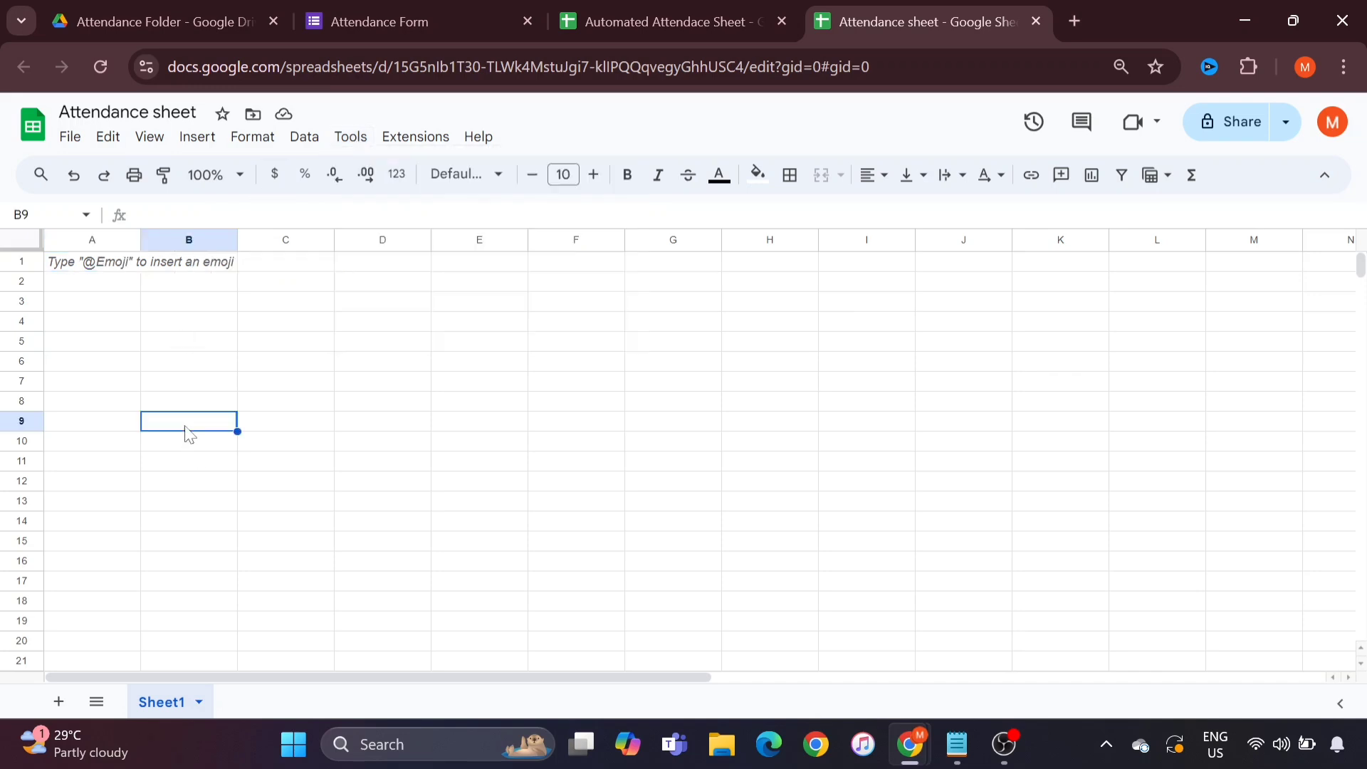
left_click(349, 137)
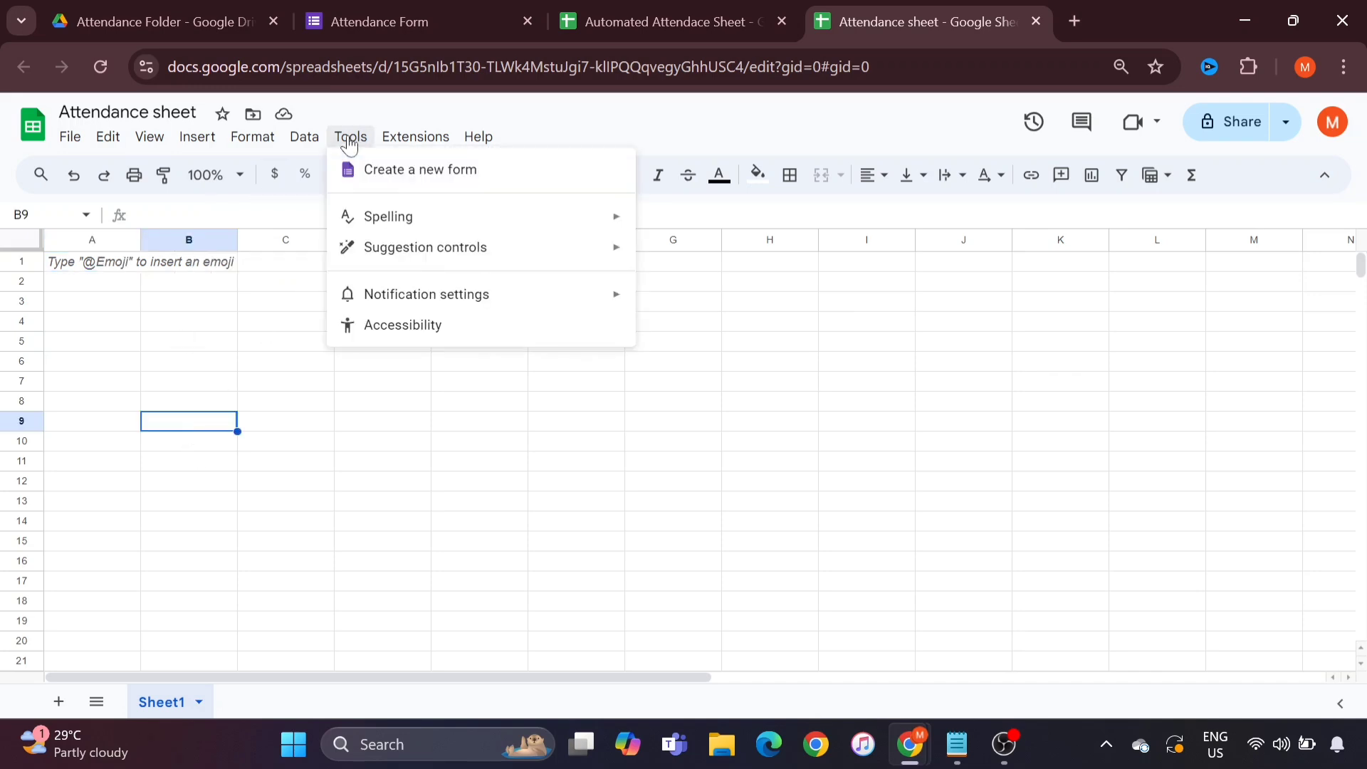
left_click(396, 174)
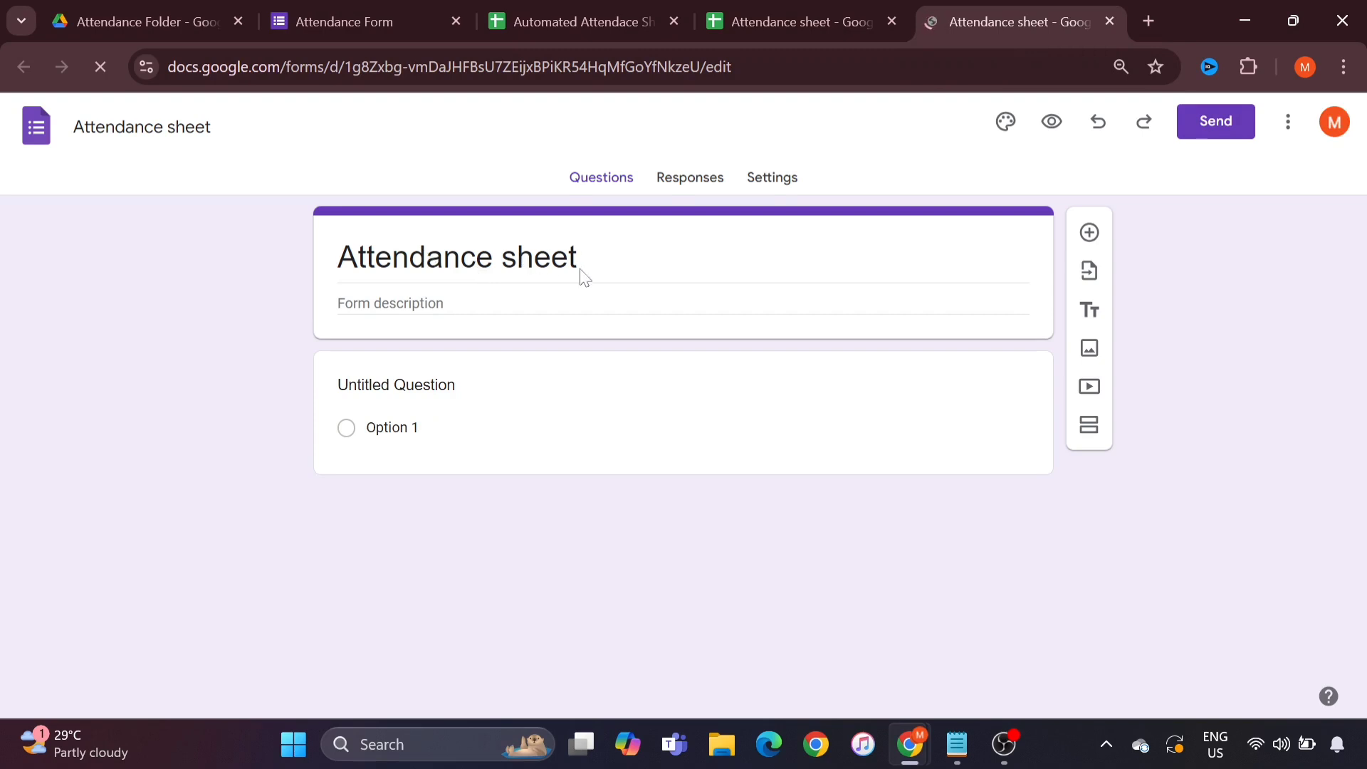
Step: Dismiss the text styling notice, title the form's first question Student Name and make it a Dropdown question
left_click(452, 403)
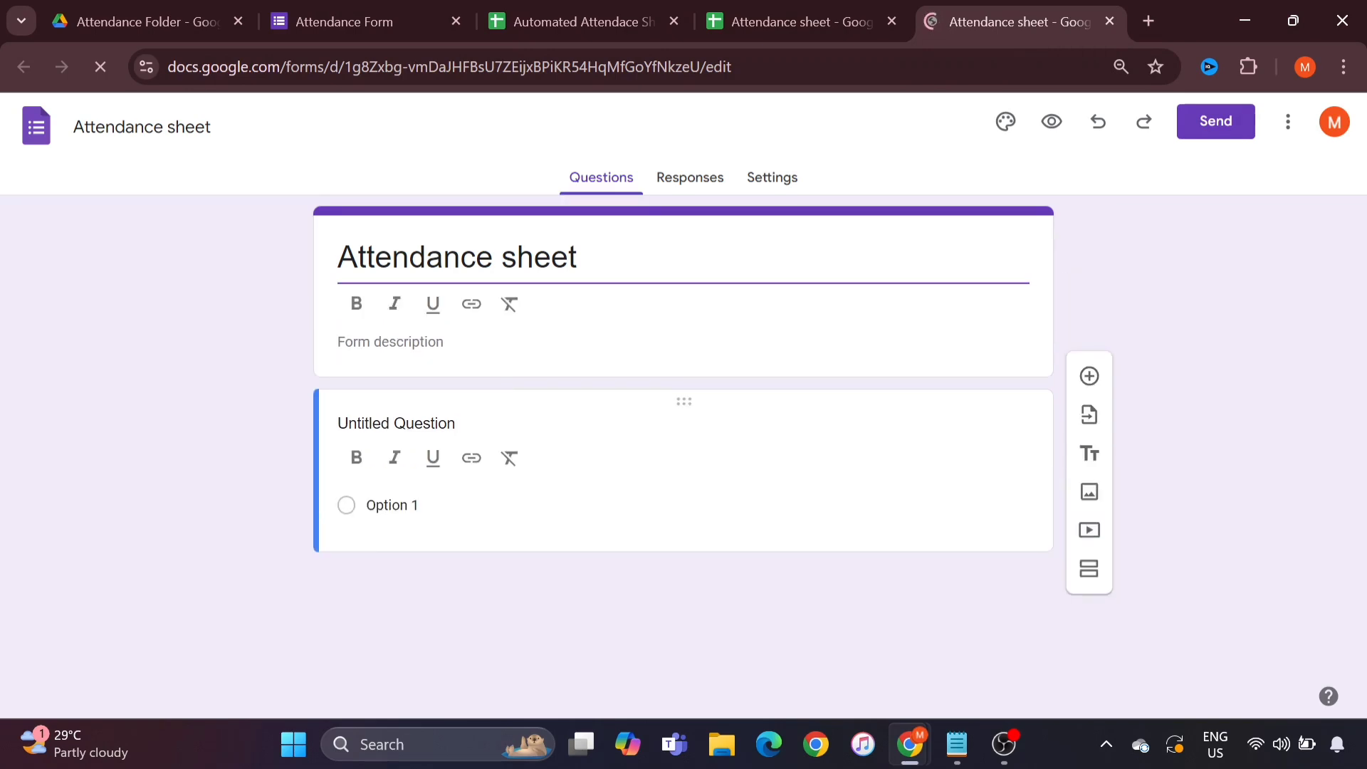
left_click(430, 425)
key("ctrl+a")
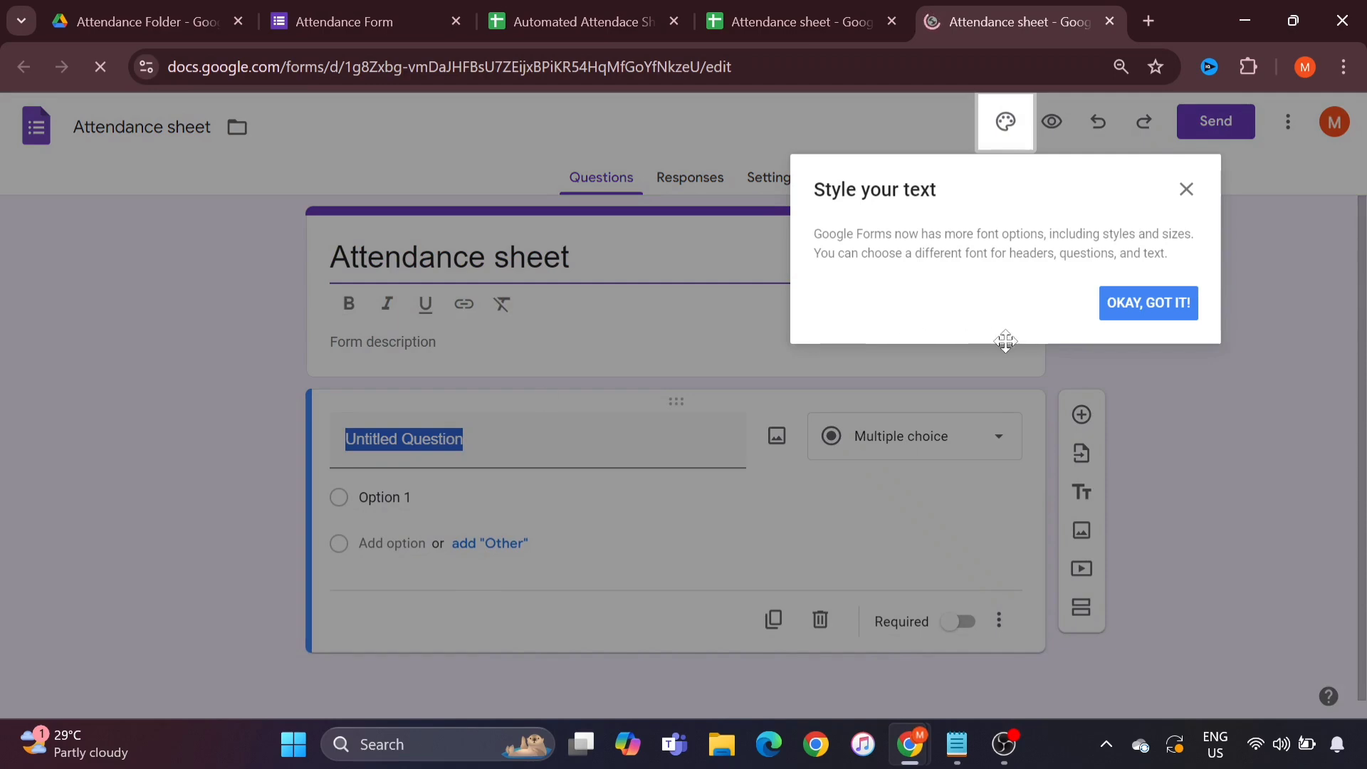
left_click(1148, 303)
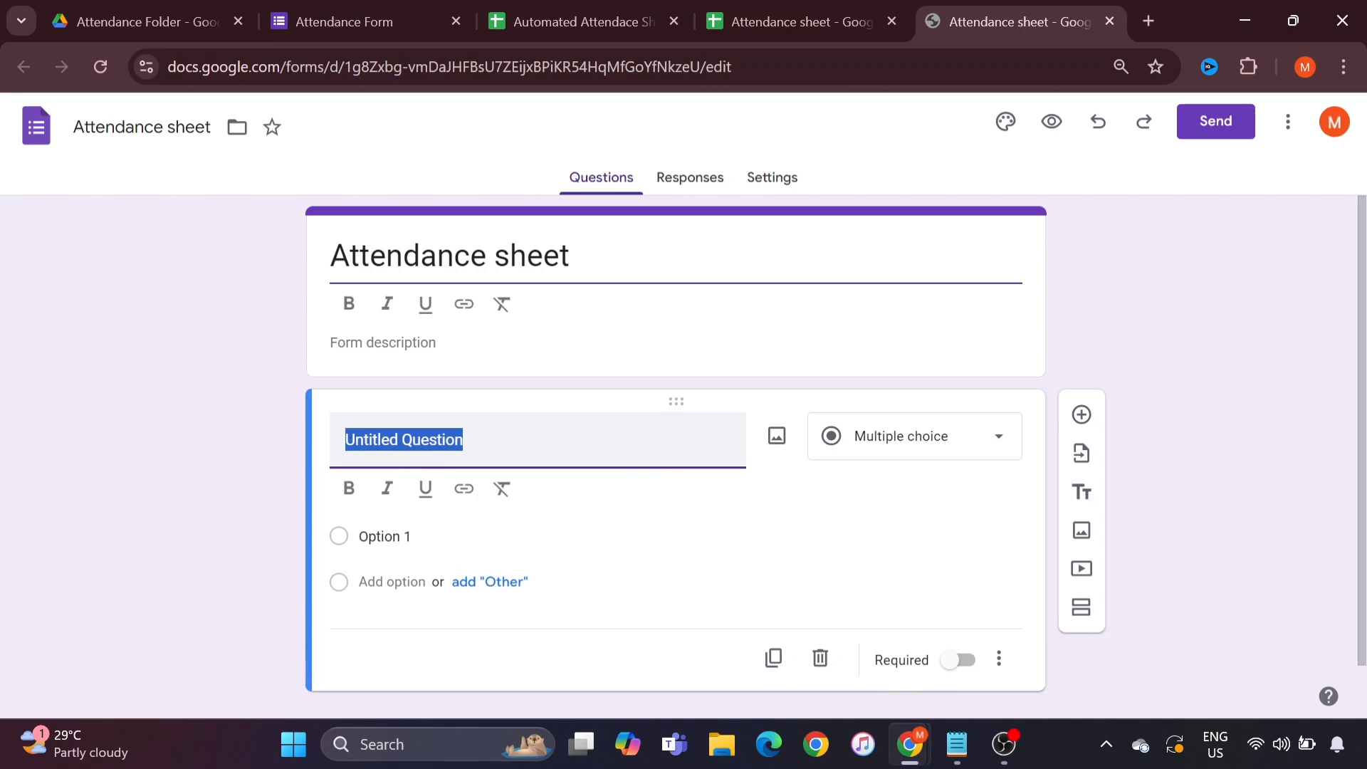
type("Student ")
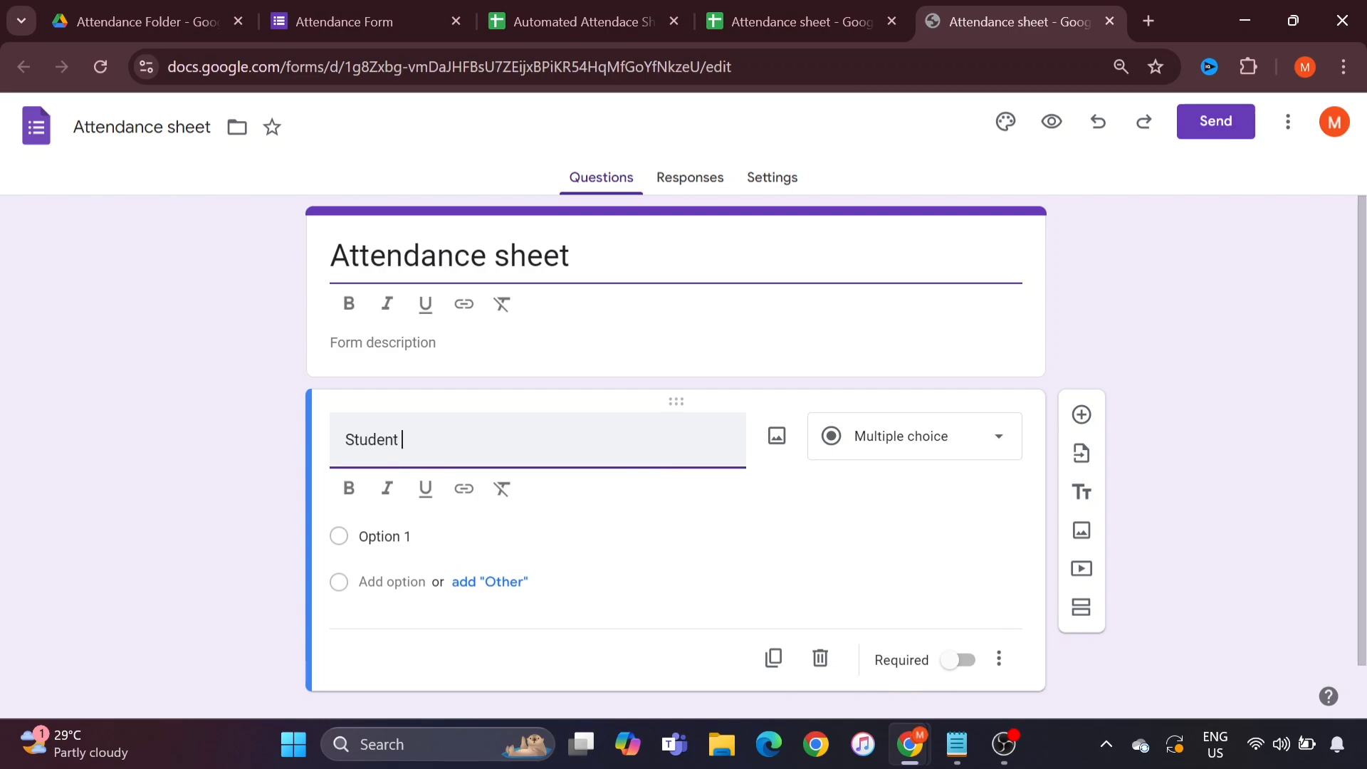
type("Name")
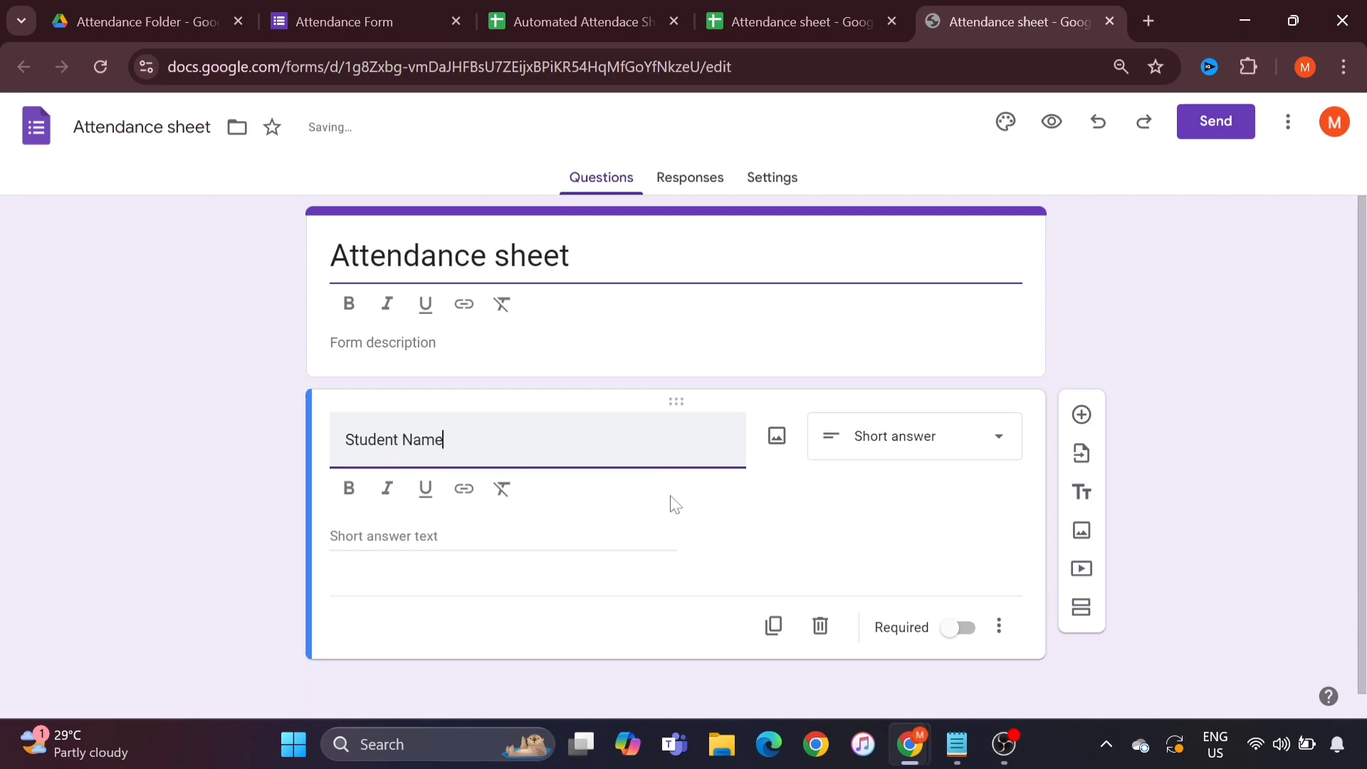
left_click(995, 438)
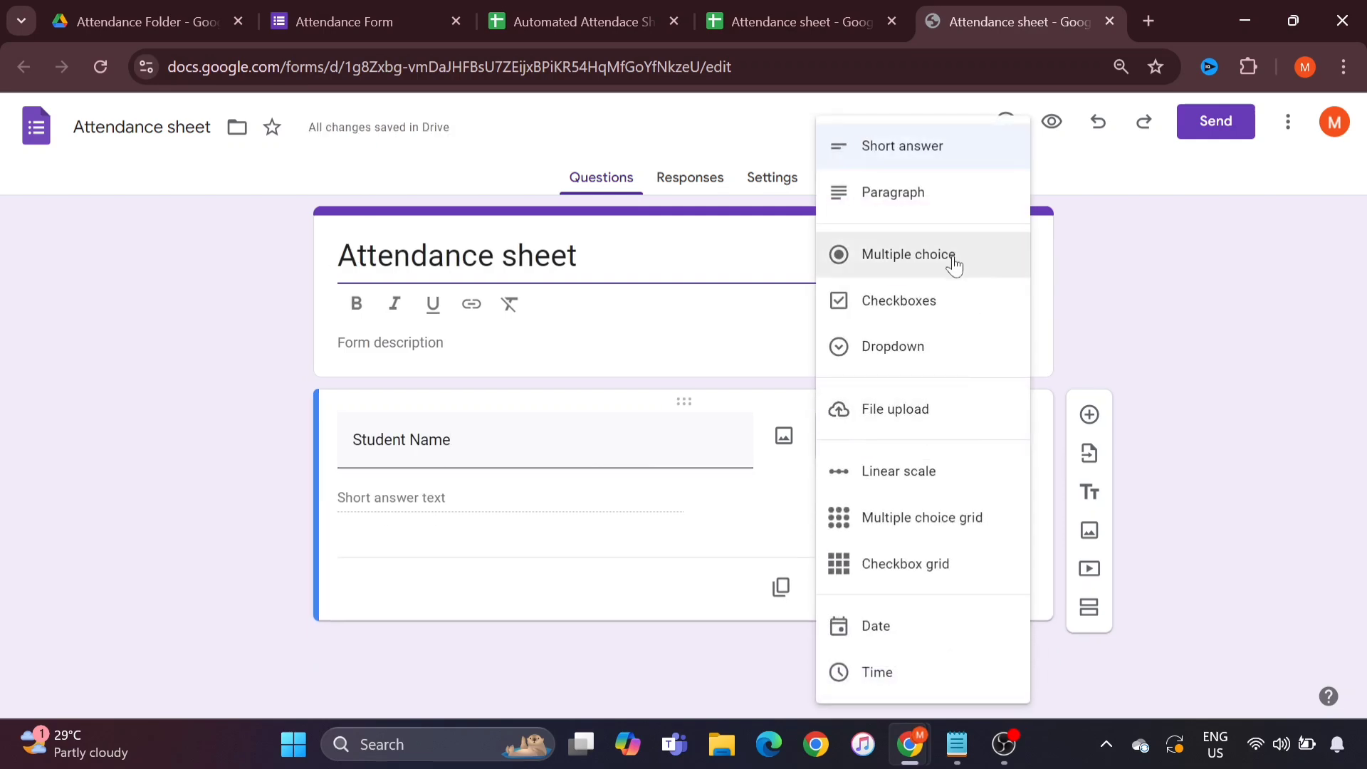
left_click(897, 349)
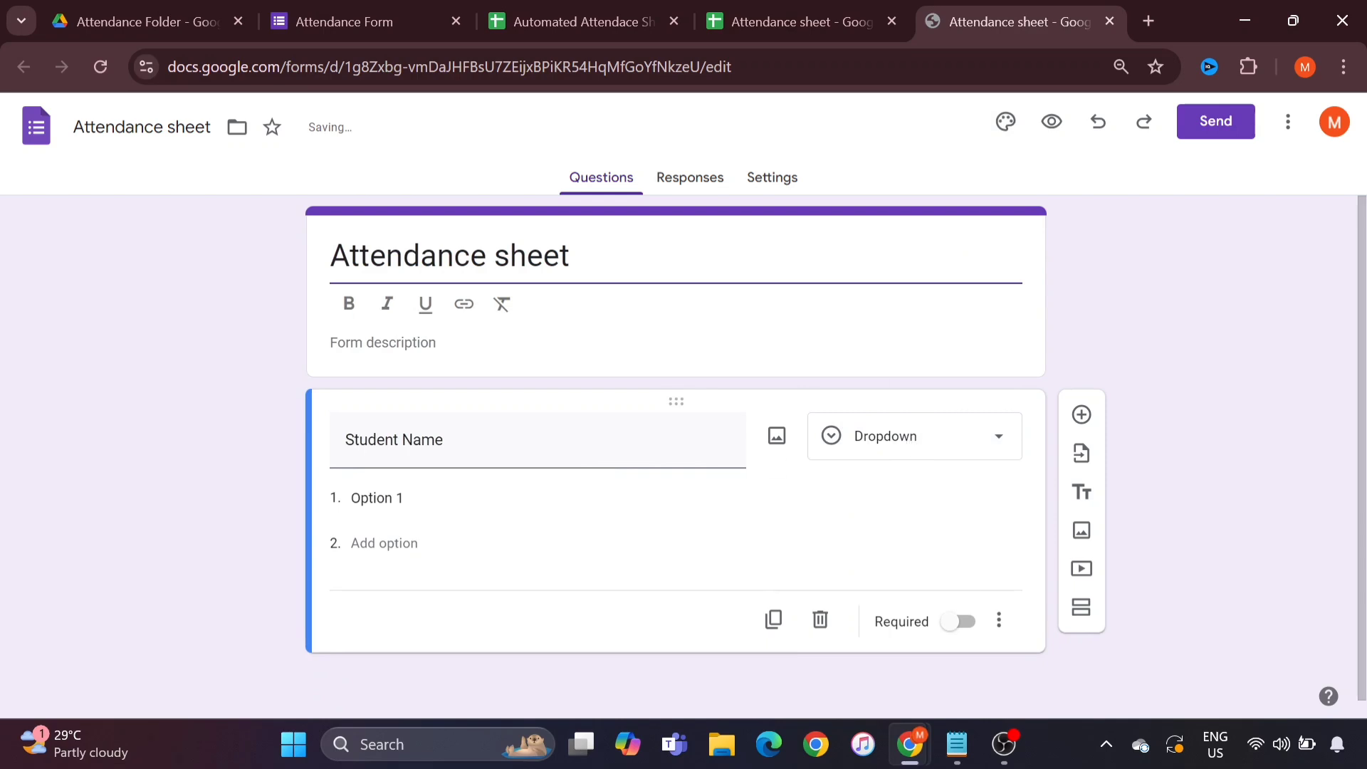
Step: Copy the first ten employee names, B2:B11, from the Helper sheet of the Automated Attendace Sheet spreadsheet
left_click(561, 9)
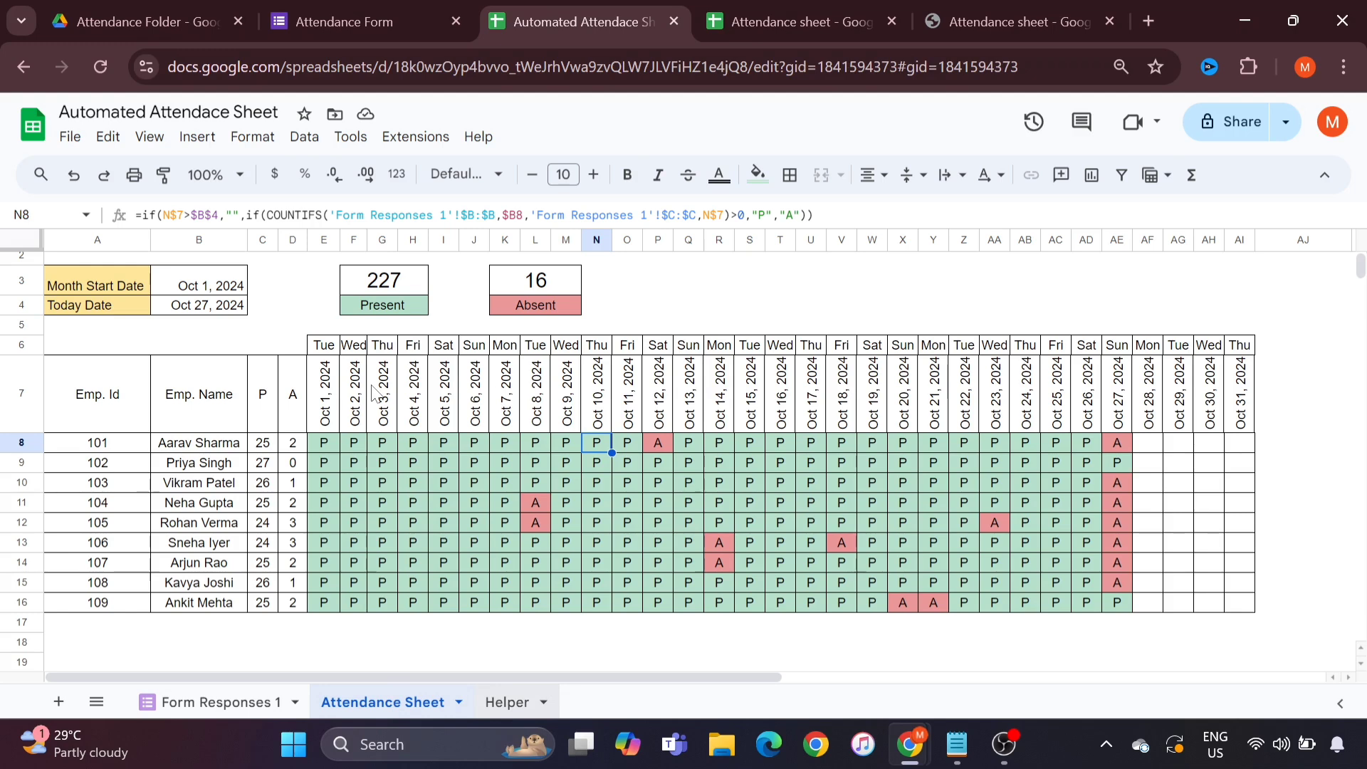
left_click(179, 284)
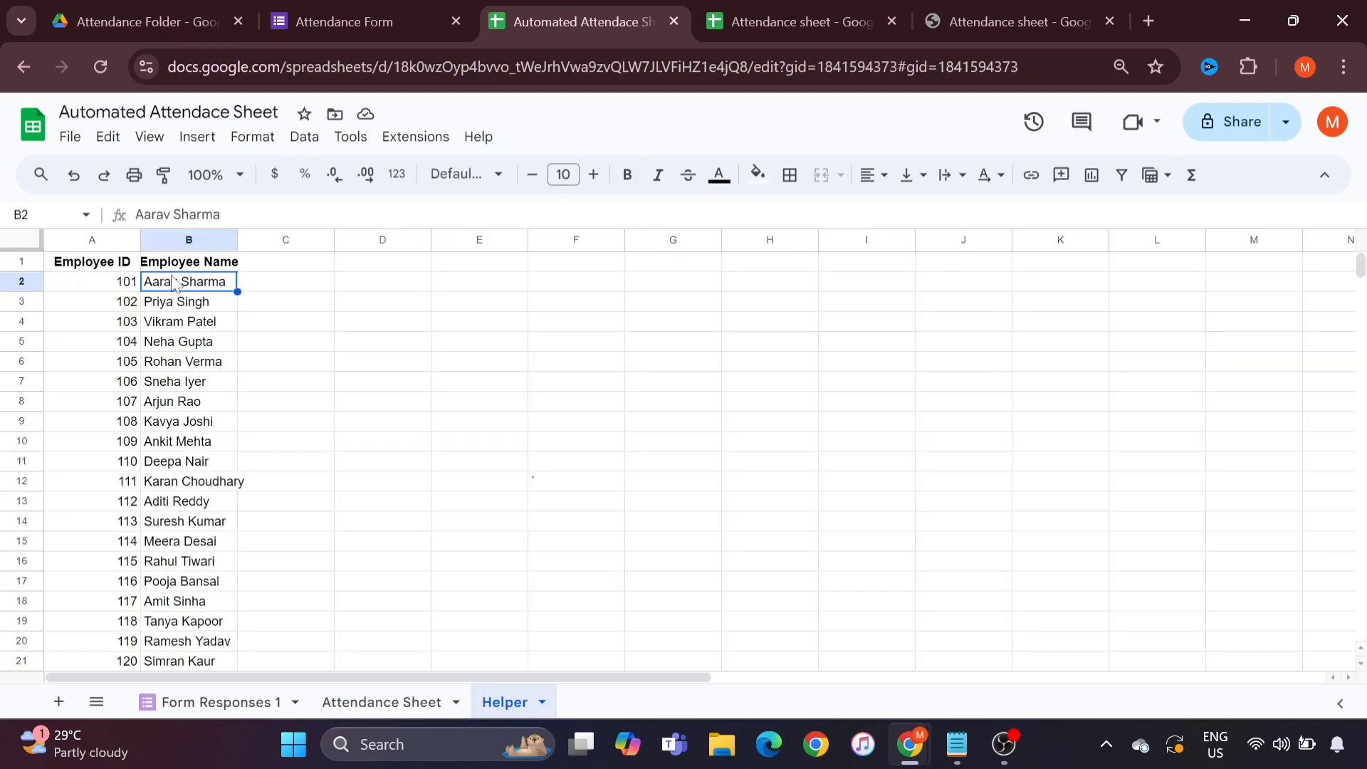
left_click(183, 443, "shift")
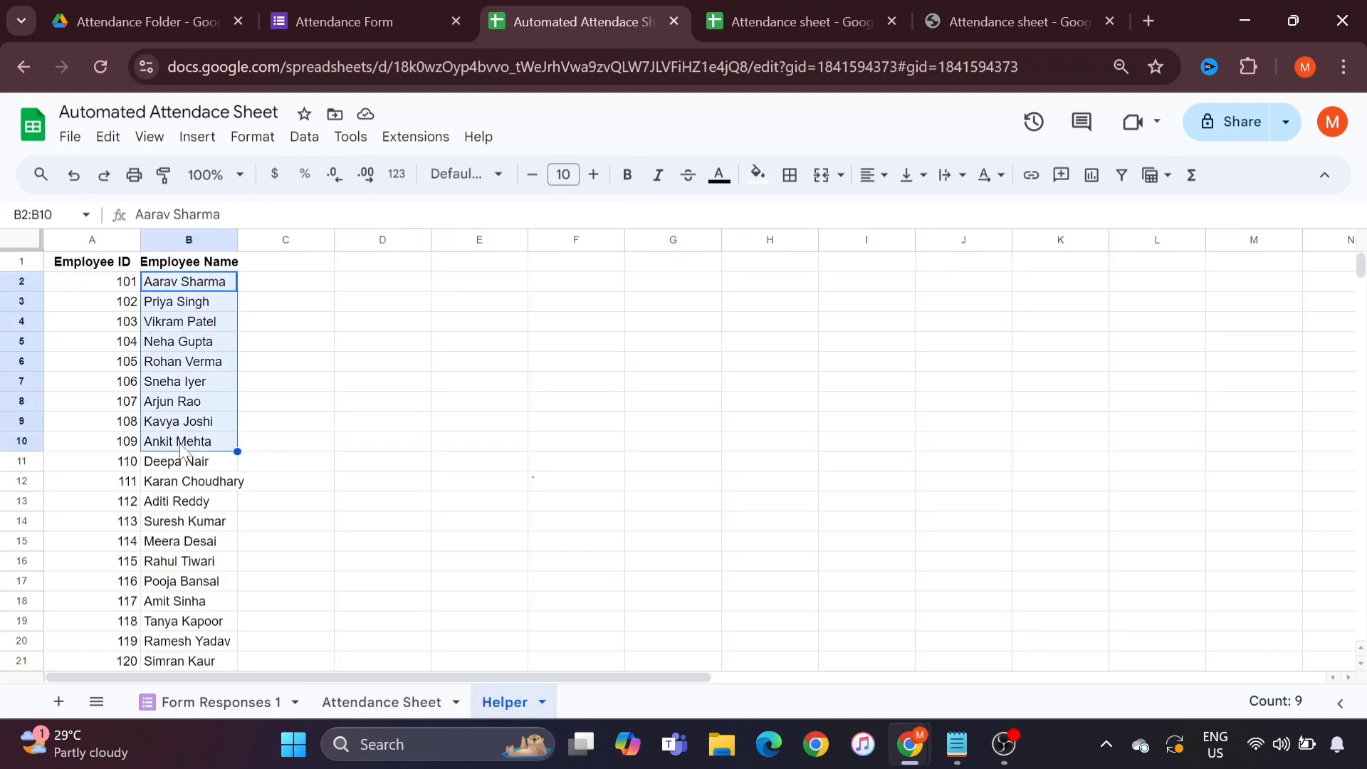
left_click(183, 464, "shift")
key("ctrl+c")
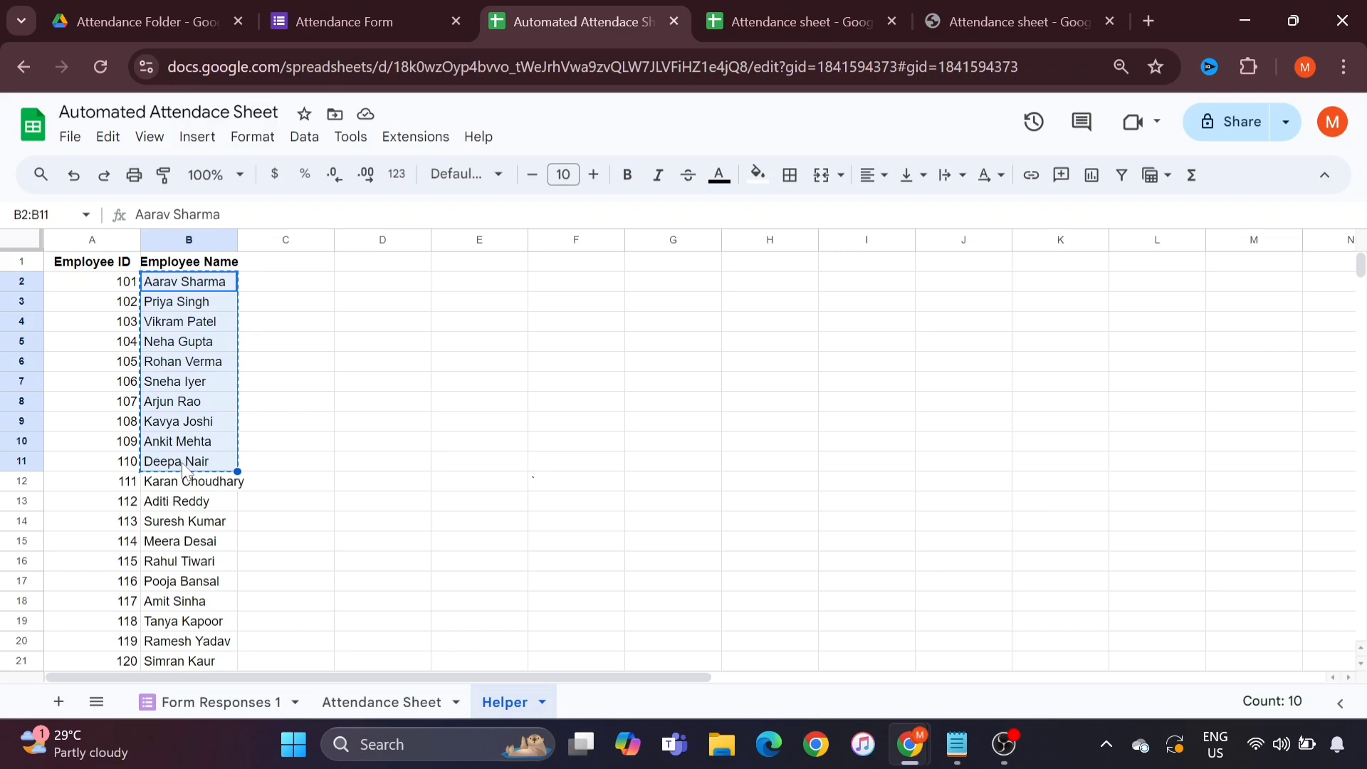
Step: Paste the copied names as the dropdown options of the new form's Student Name question and make it required
left_click(985, 24)
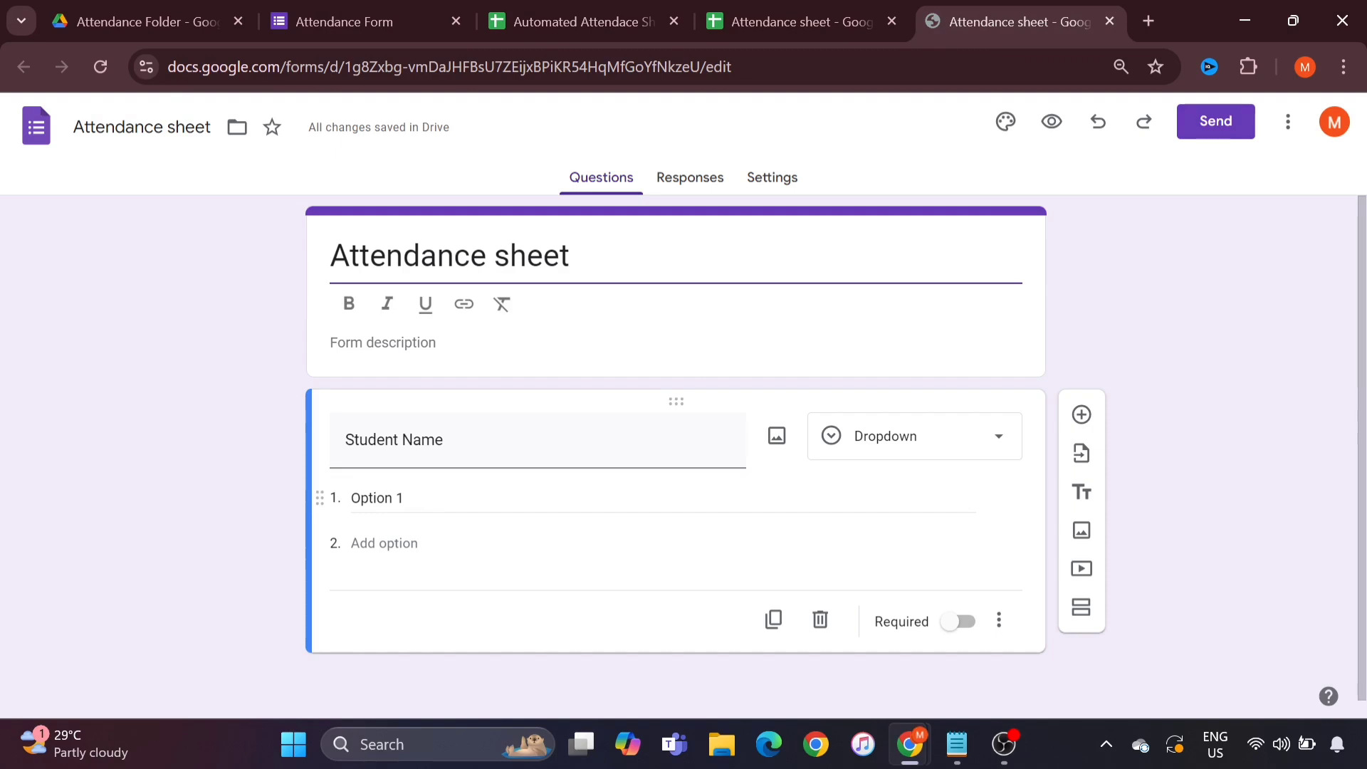
left_click(378, 498)
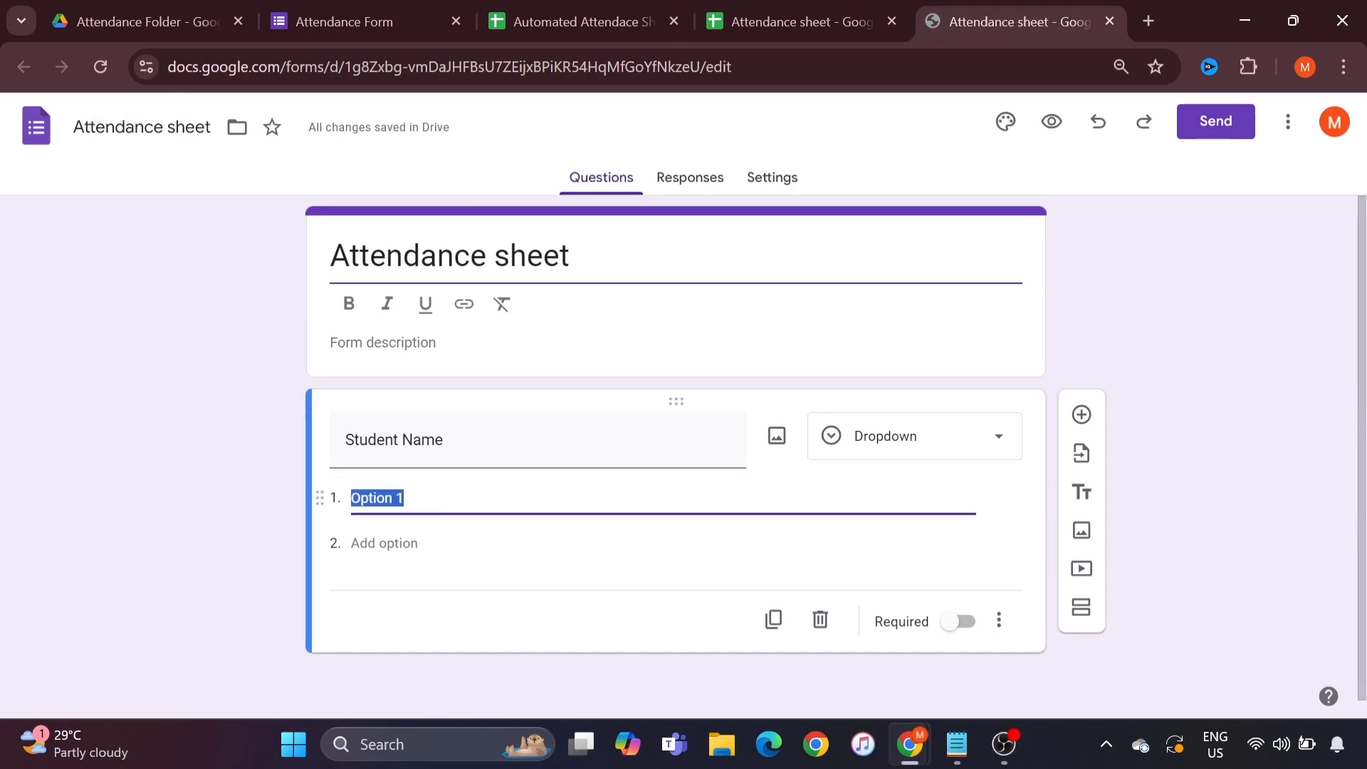
key("ctrl+v")
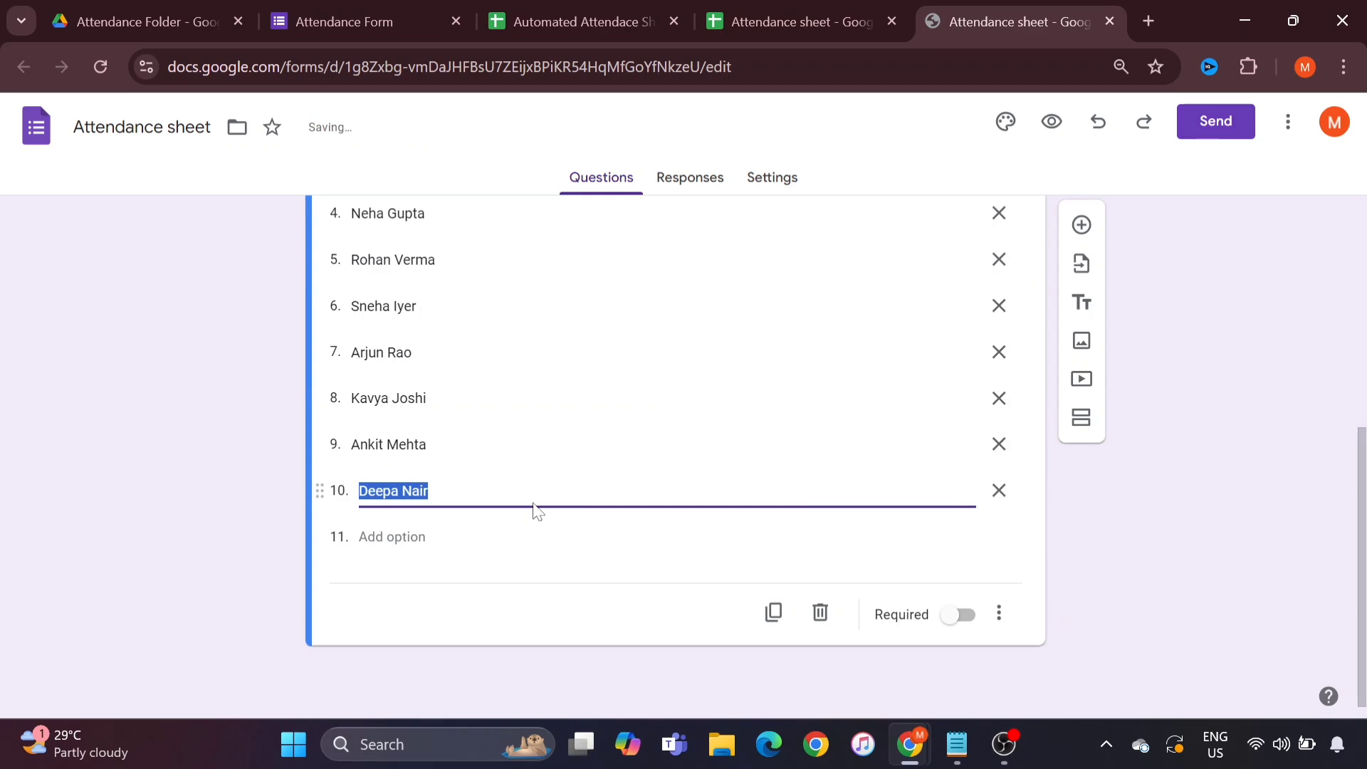
left_click(740, 394)
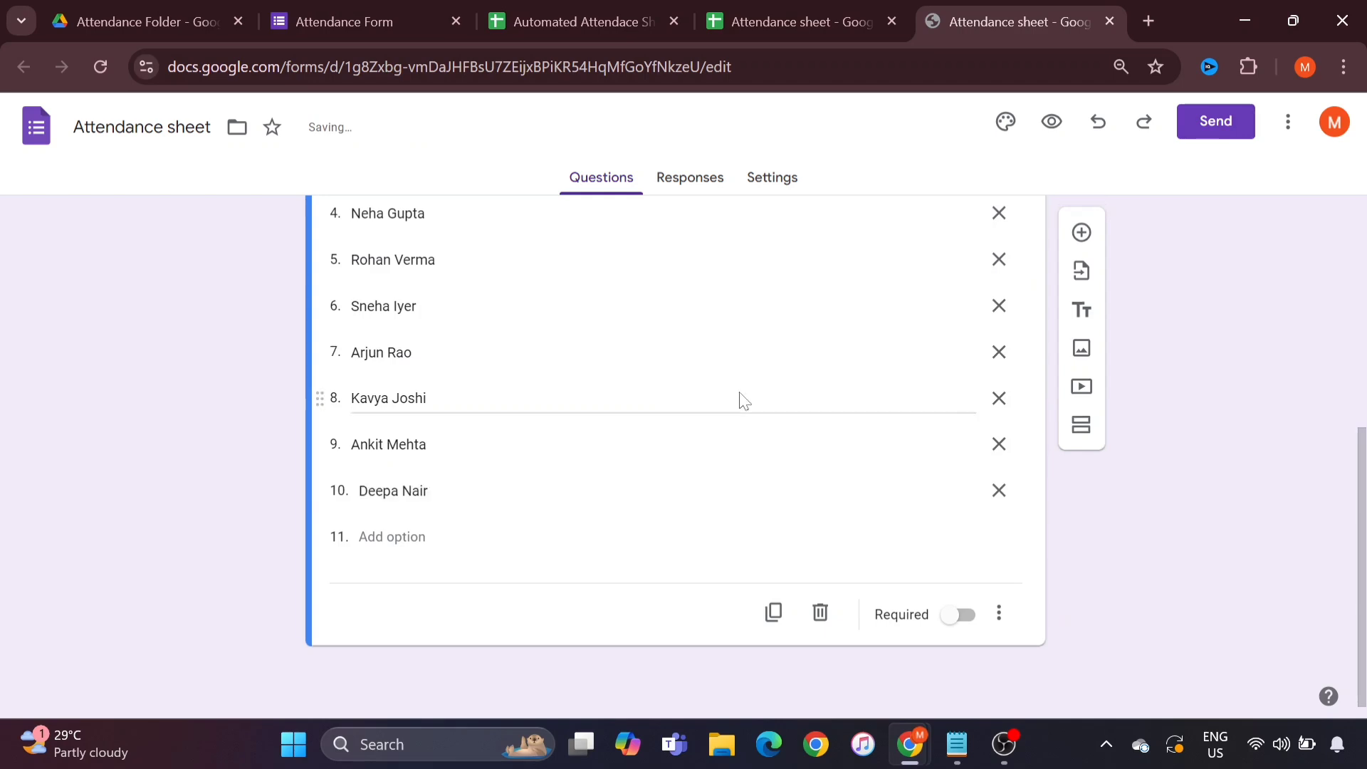
scroll(741, 394, "up", 1)
scroll(741, 394, "down", 1)
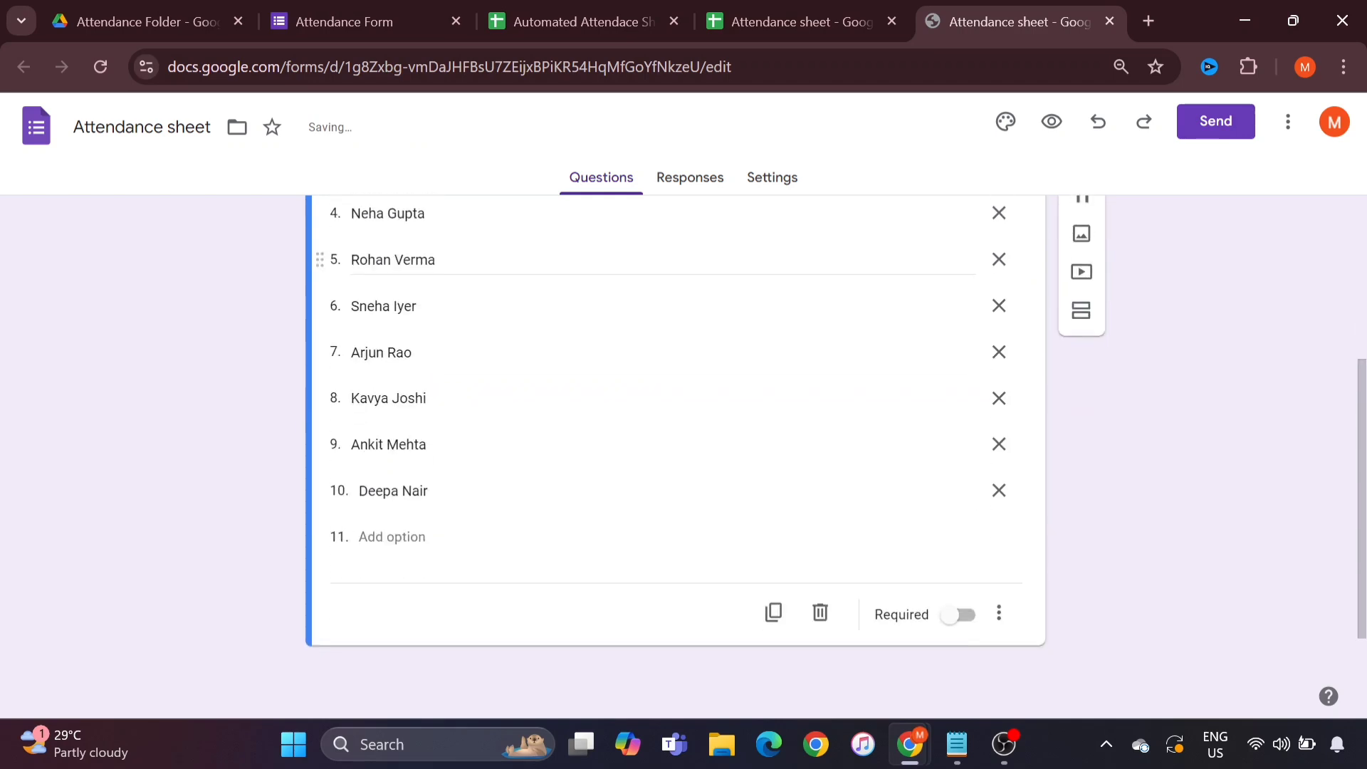
left_click(959, 628)
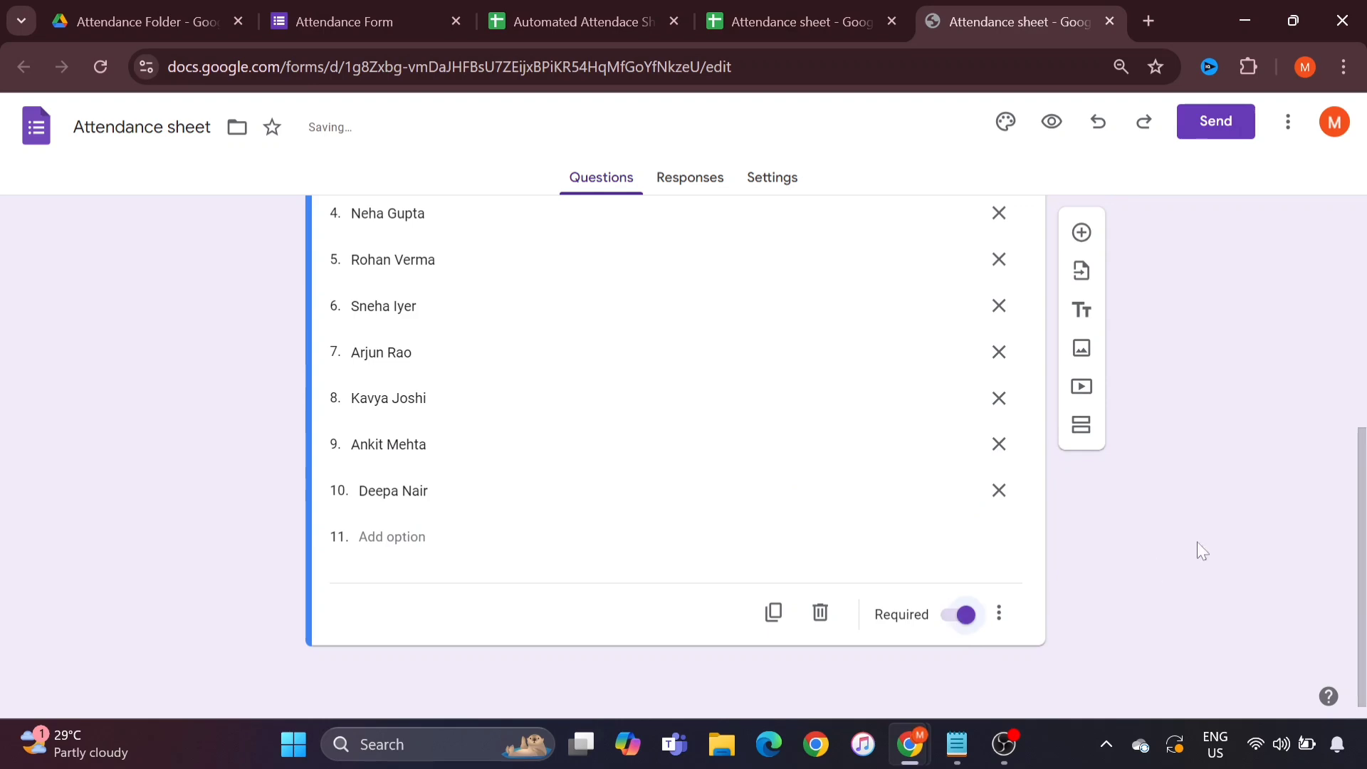
Step: Add a second question titled Date with the Date answer type and make it required
scroll(1148, 342, "up", 2)
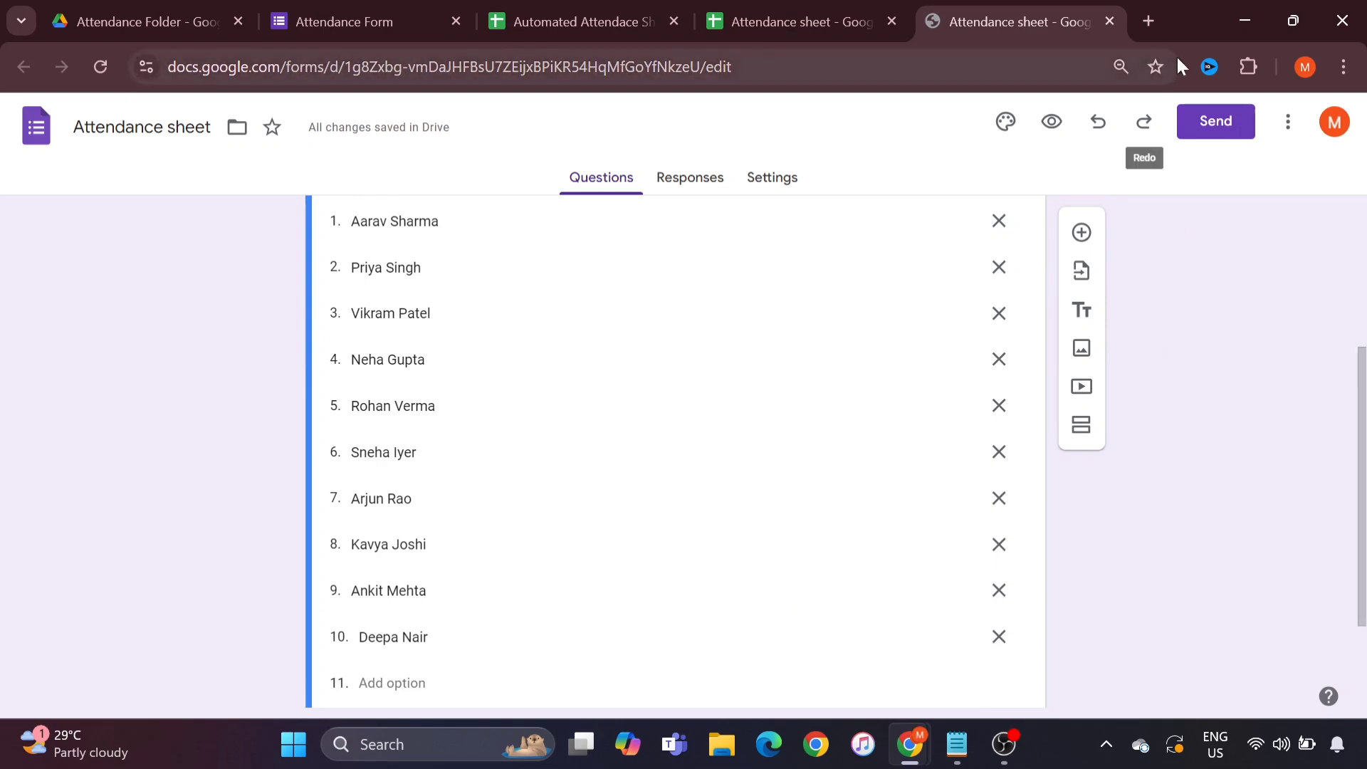
left_click(1081, 232)
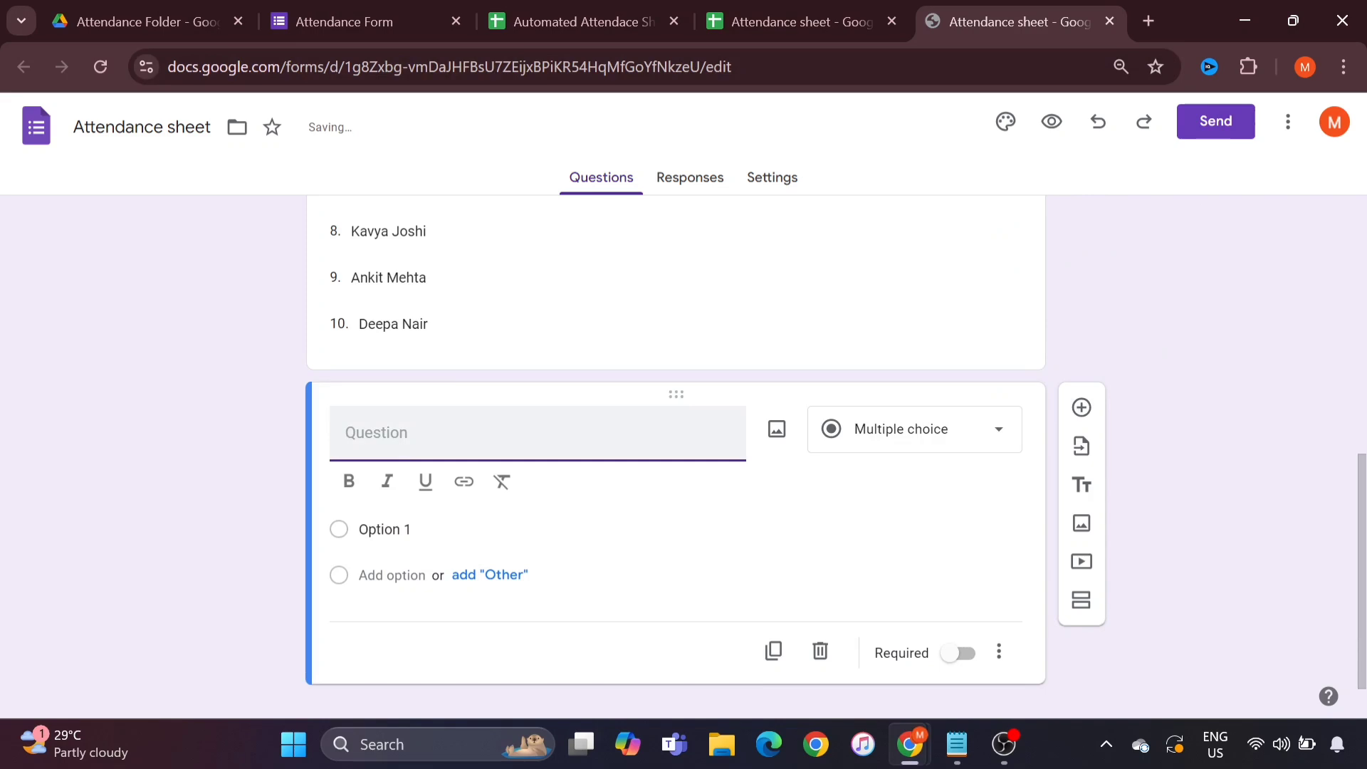
type("Date")
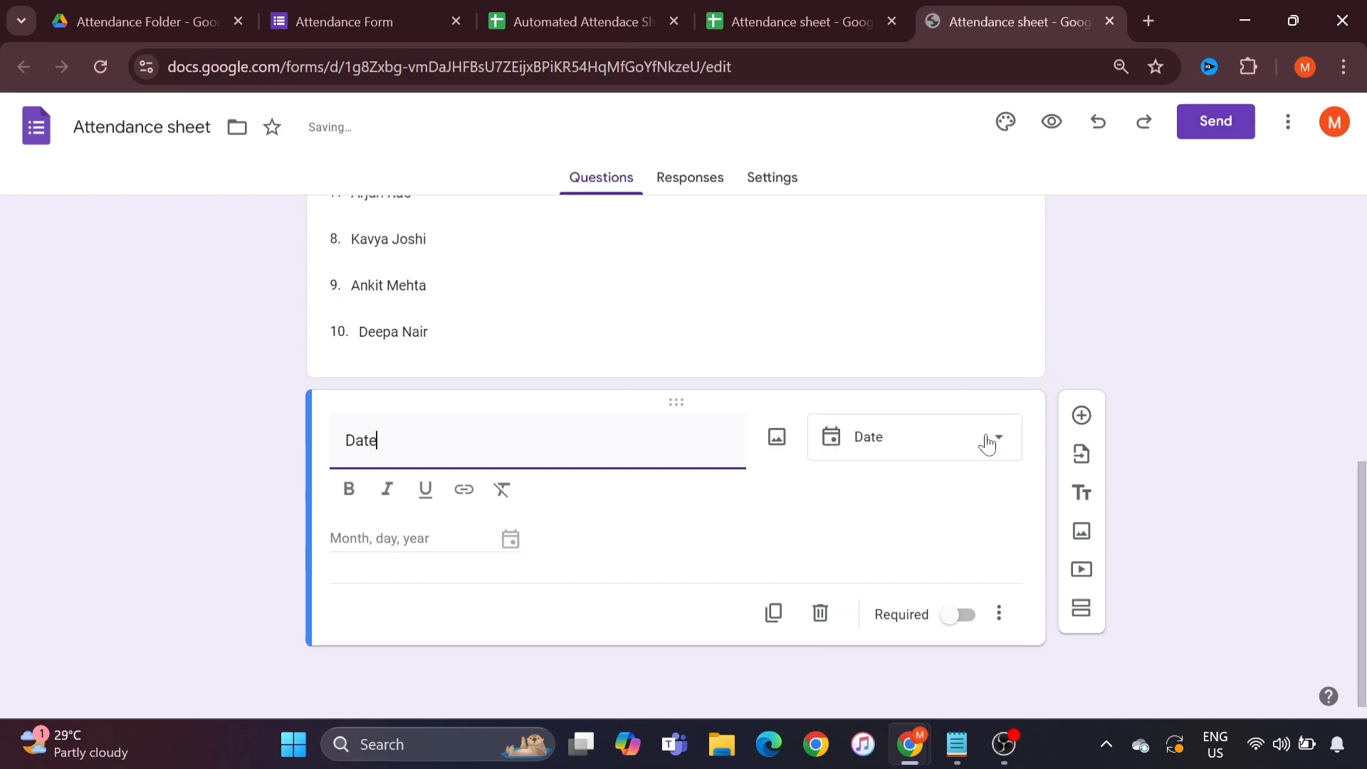
left_click(987, 443)
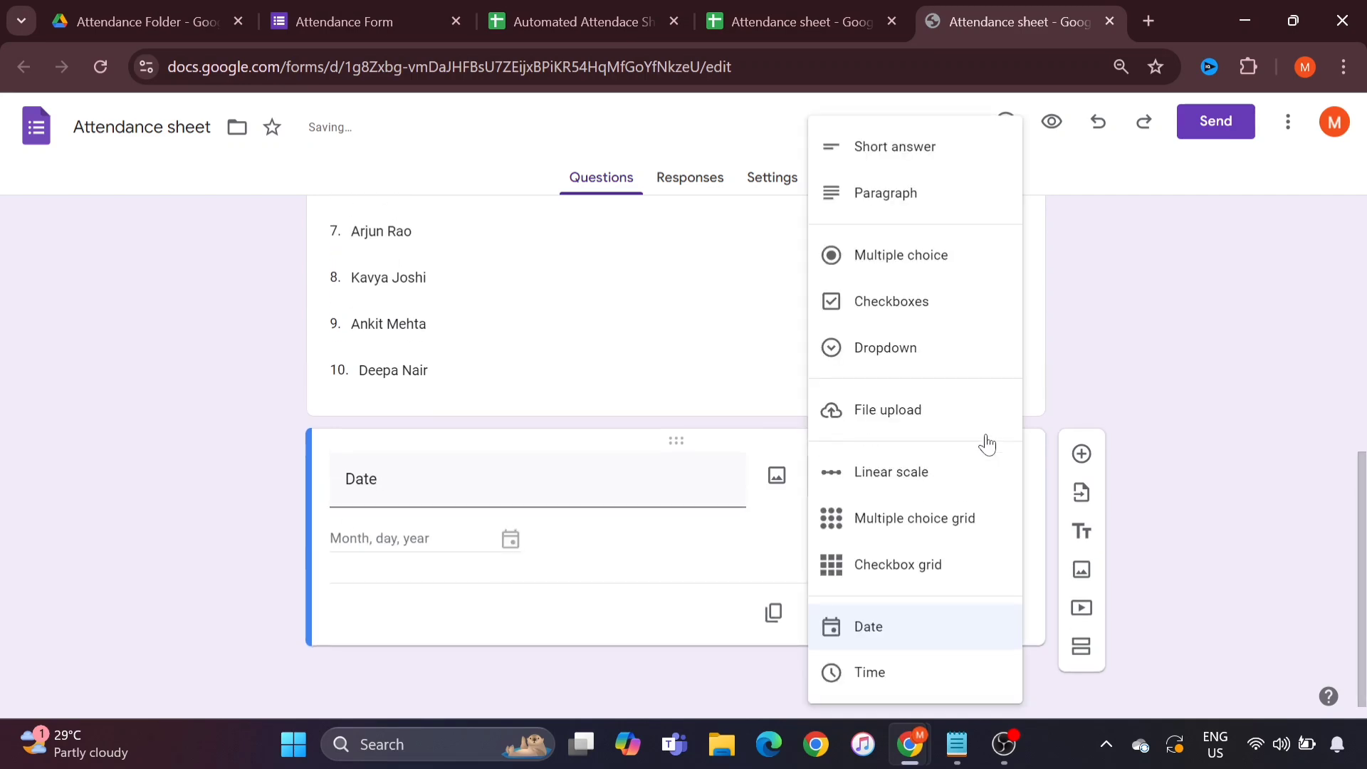
left_click(862, 630)
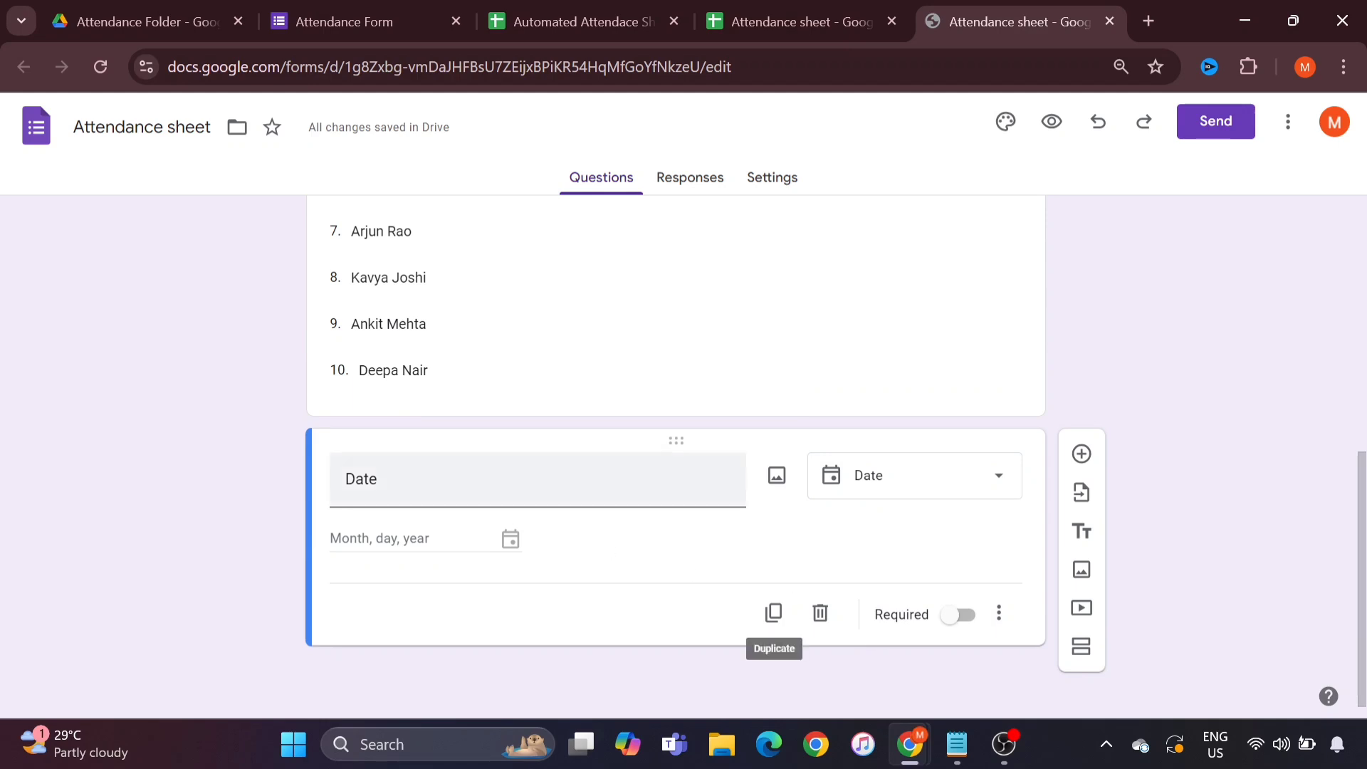
left_click(953, 619)
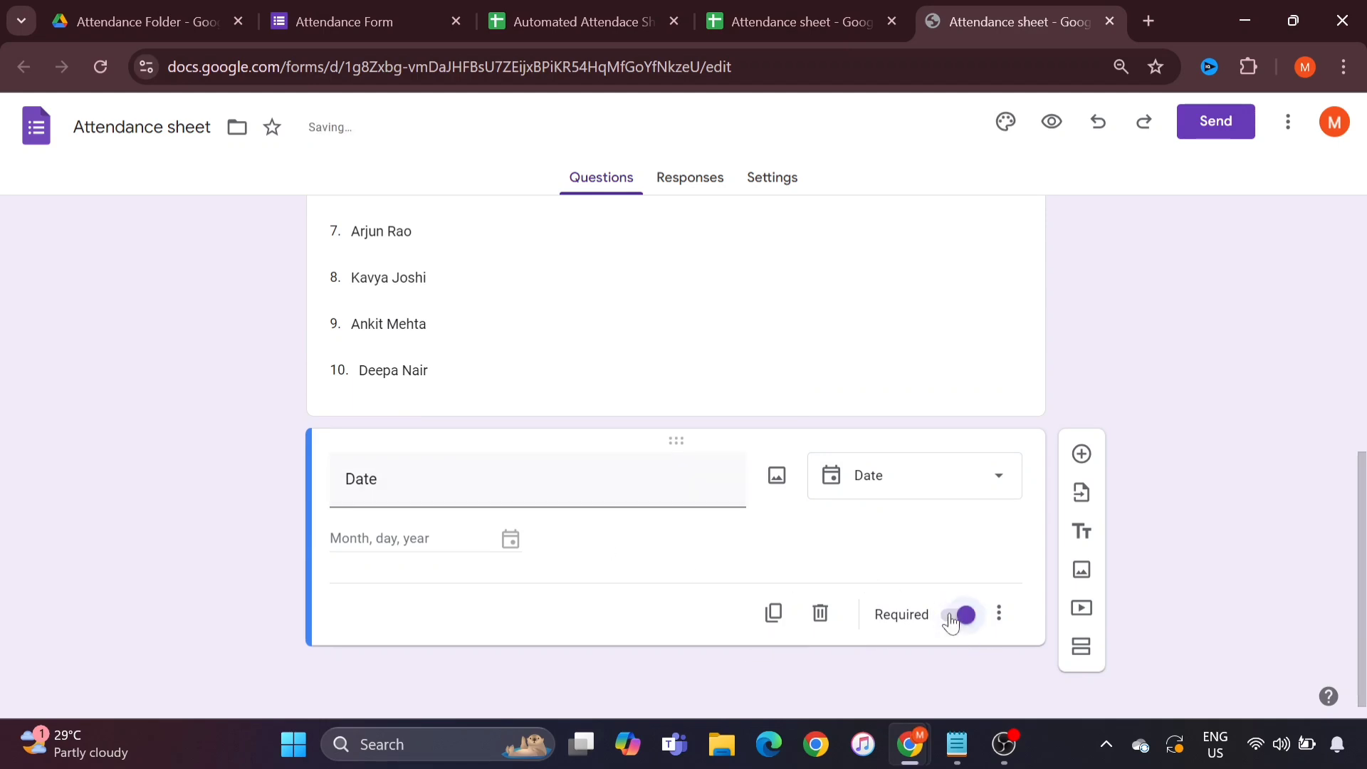
left_click(1105, 393)
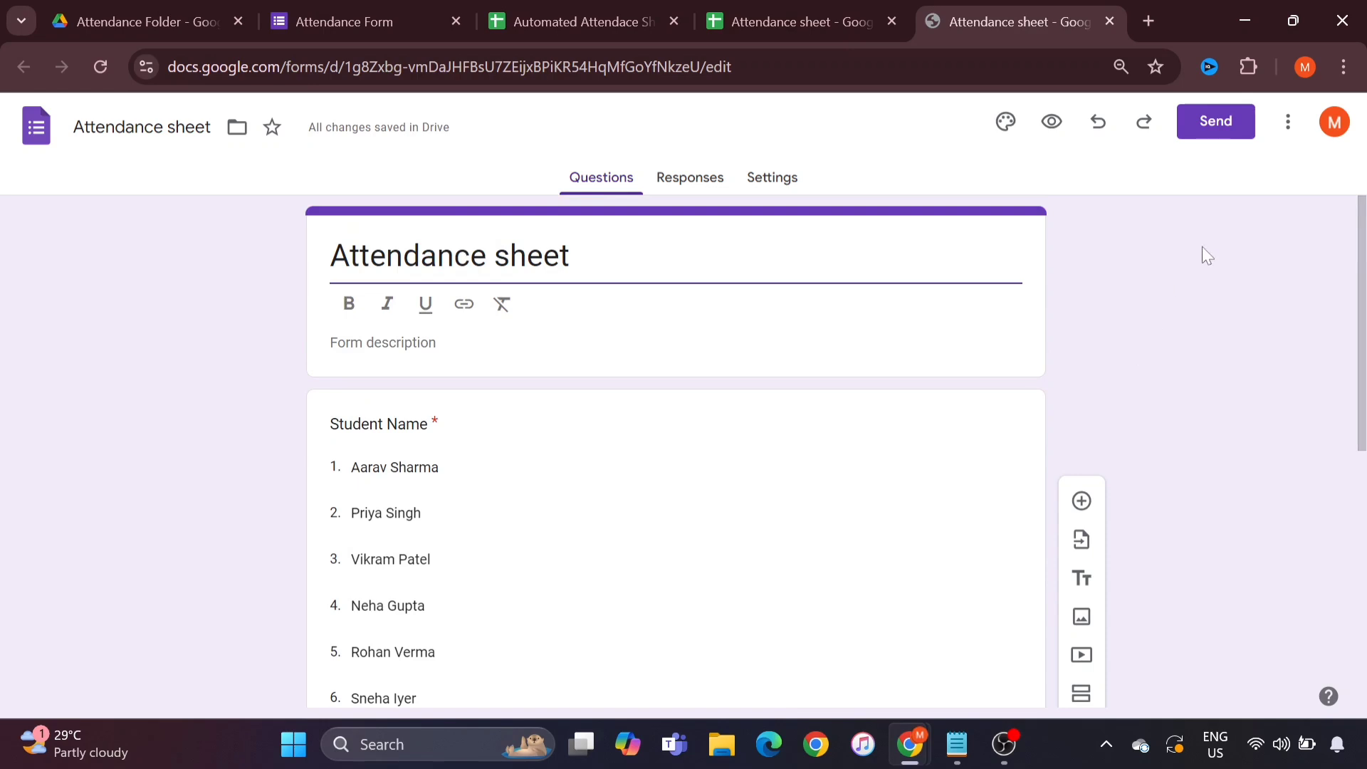
Step: Copy the form's shortened share link and open it in a new browser tab
left_click(1226, 138)
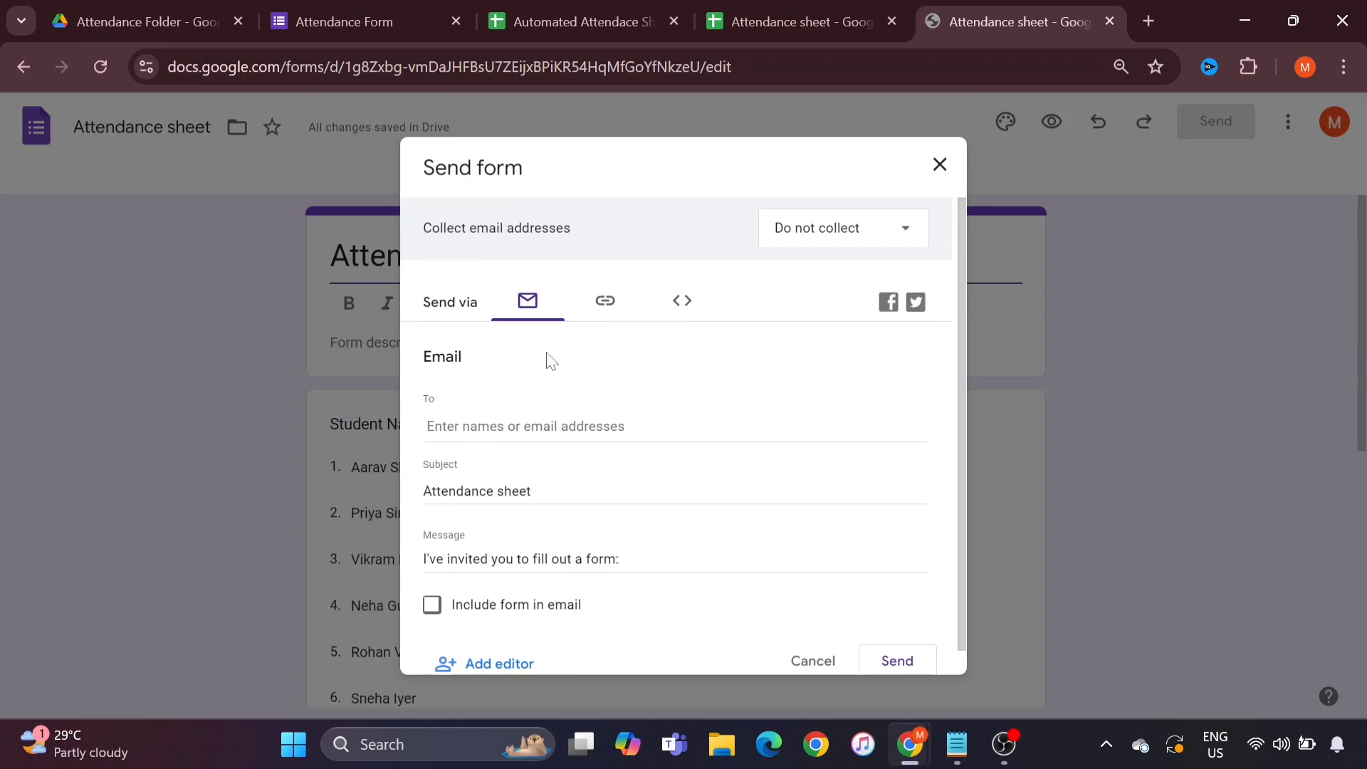
left_click(615, 306)
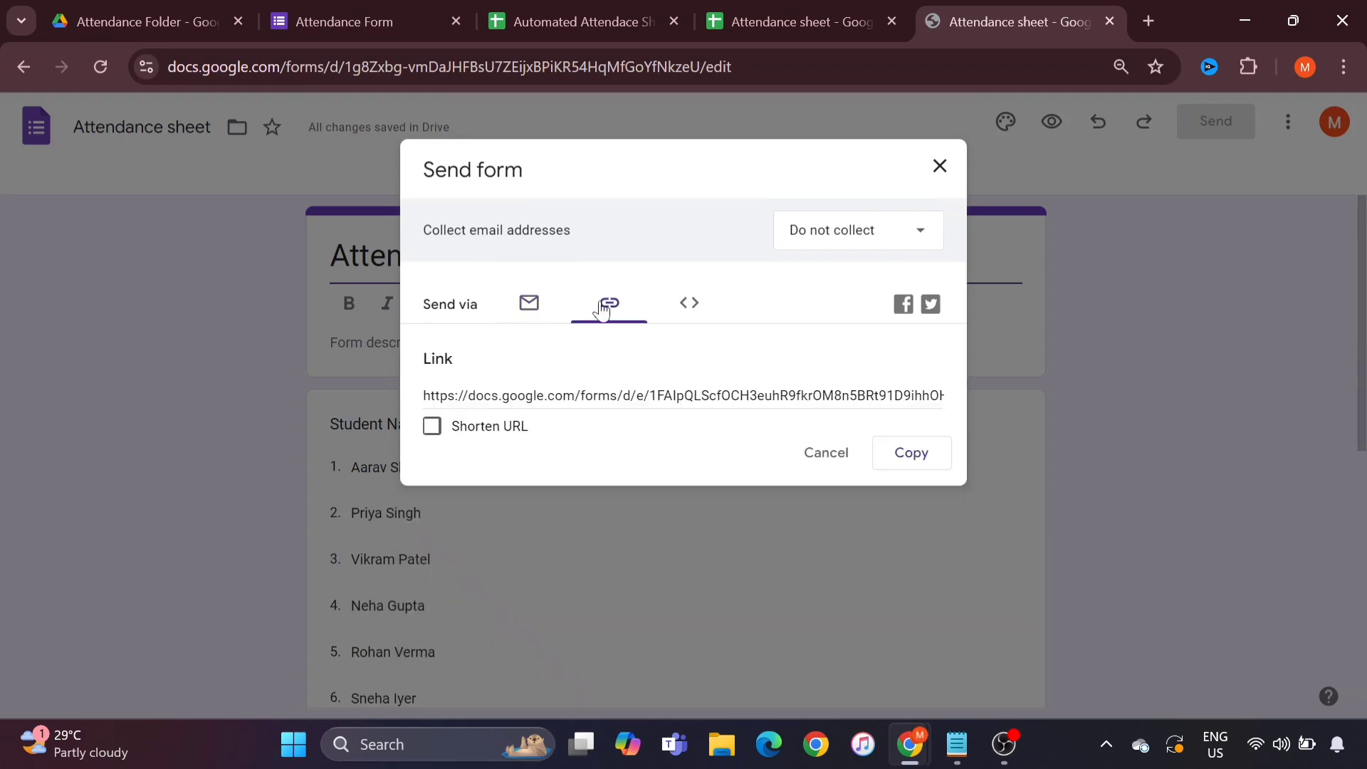
left_click(434, 427)
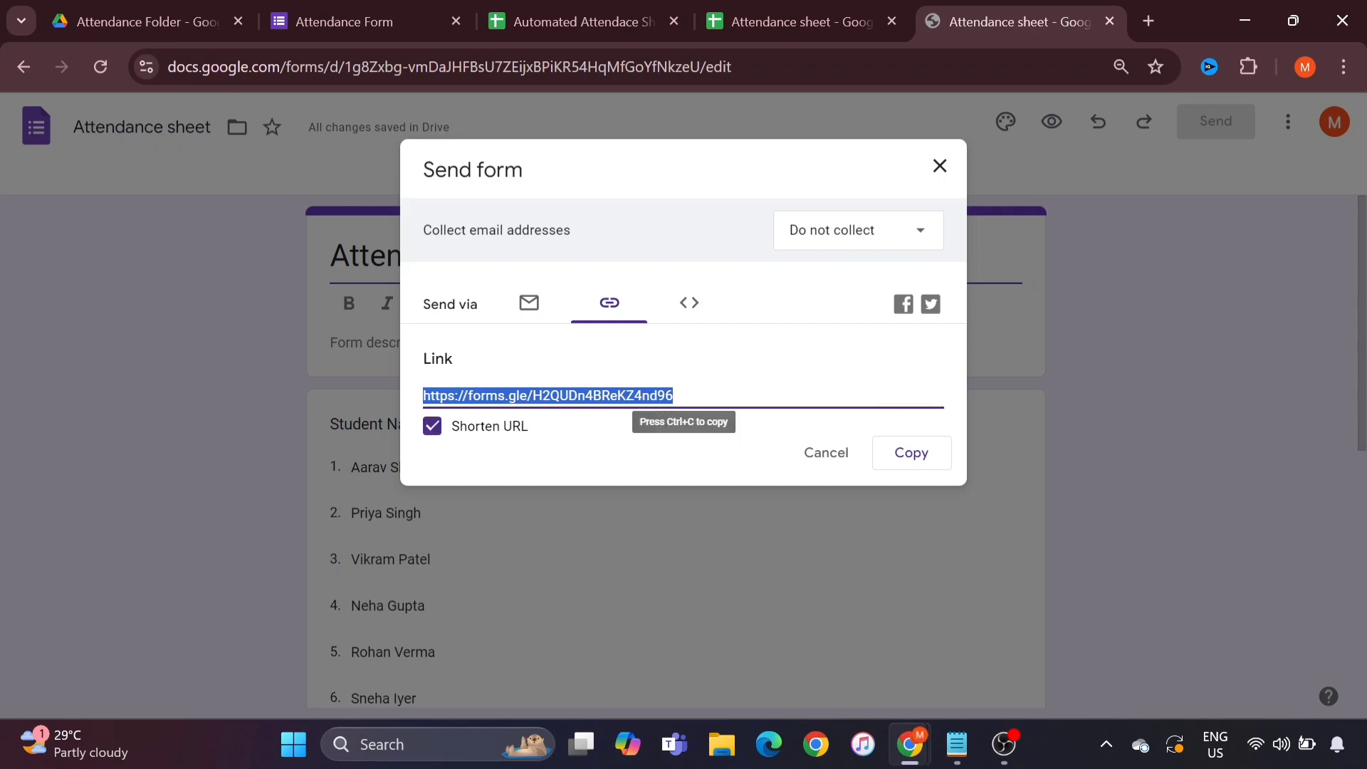
left_click(852, 487)
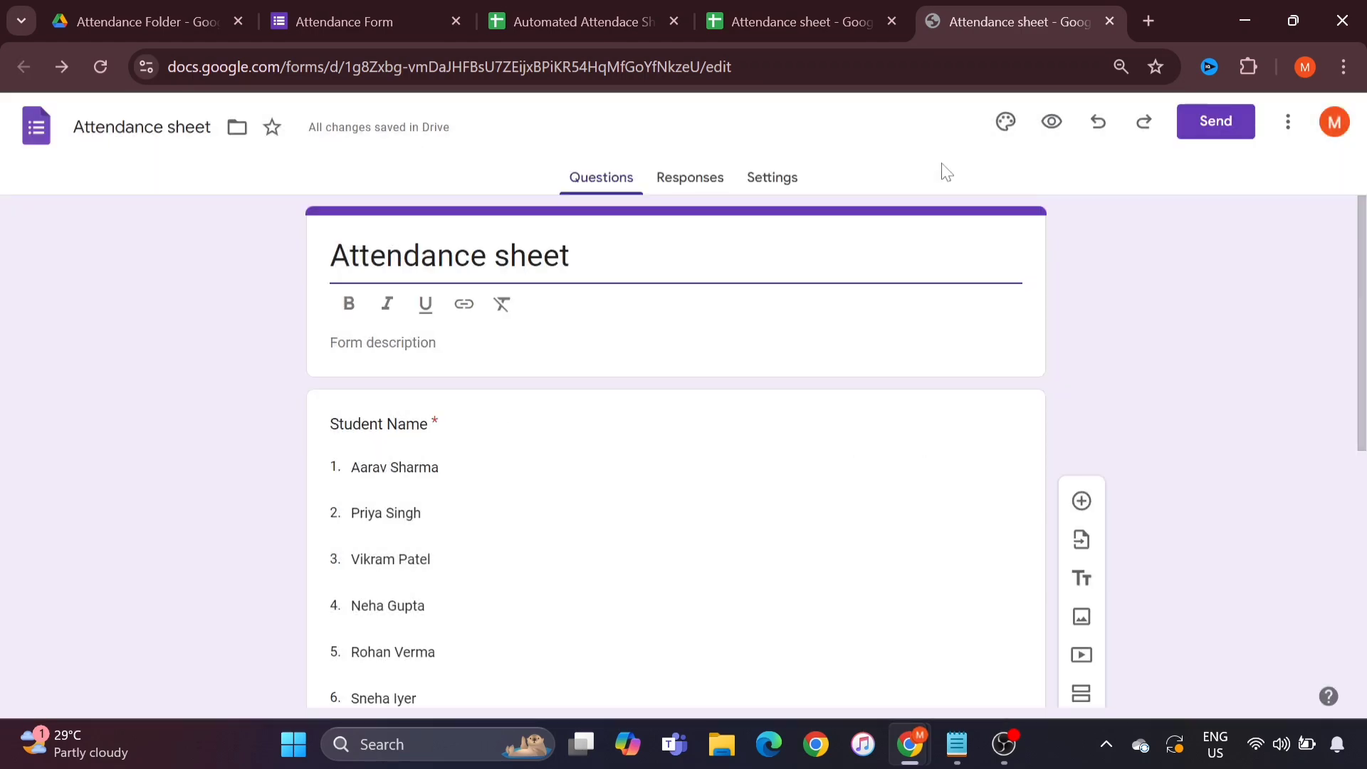
left_click(1150, 22)
key("ctrl+v")
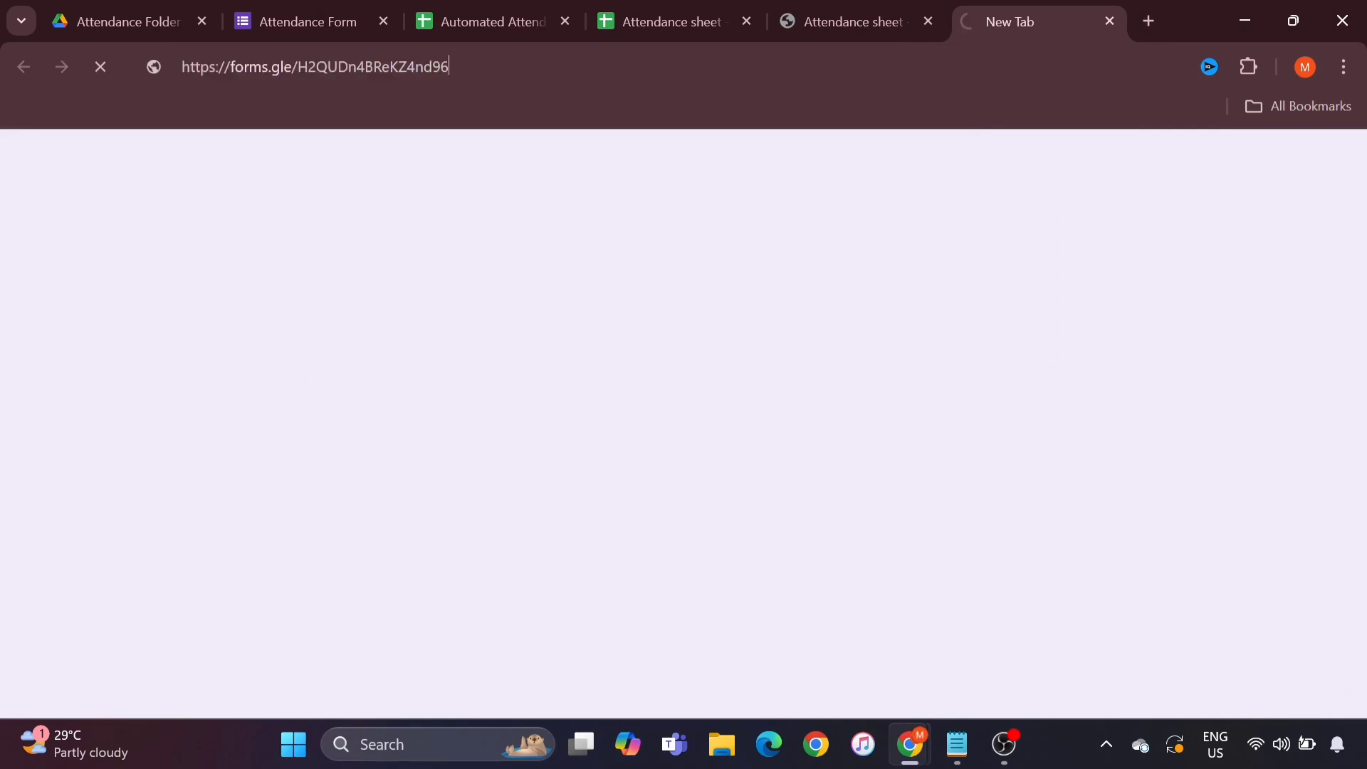
Step: Submit a test form response for the first student in the list, dated 01/10/2024
key("Return")
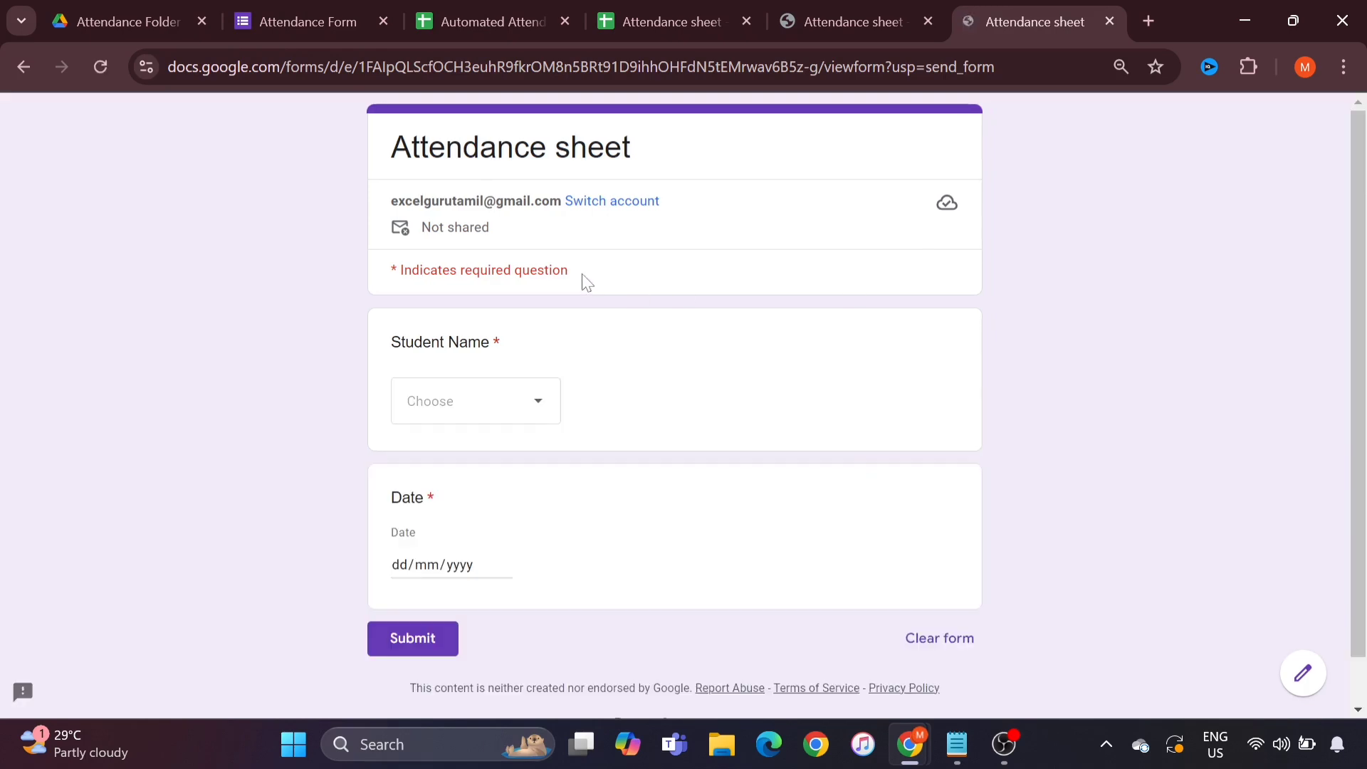
left_click(475, 403)
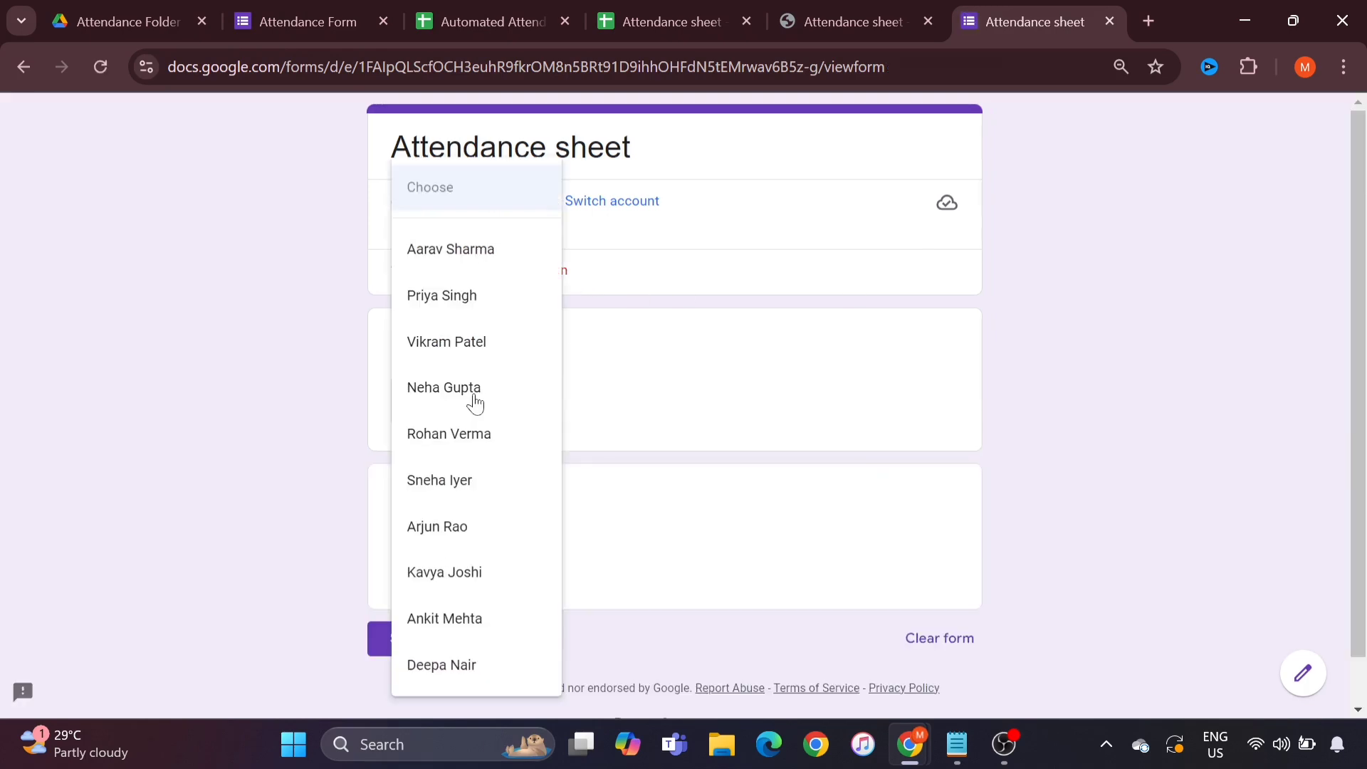
left_click(461, 269)
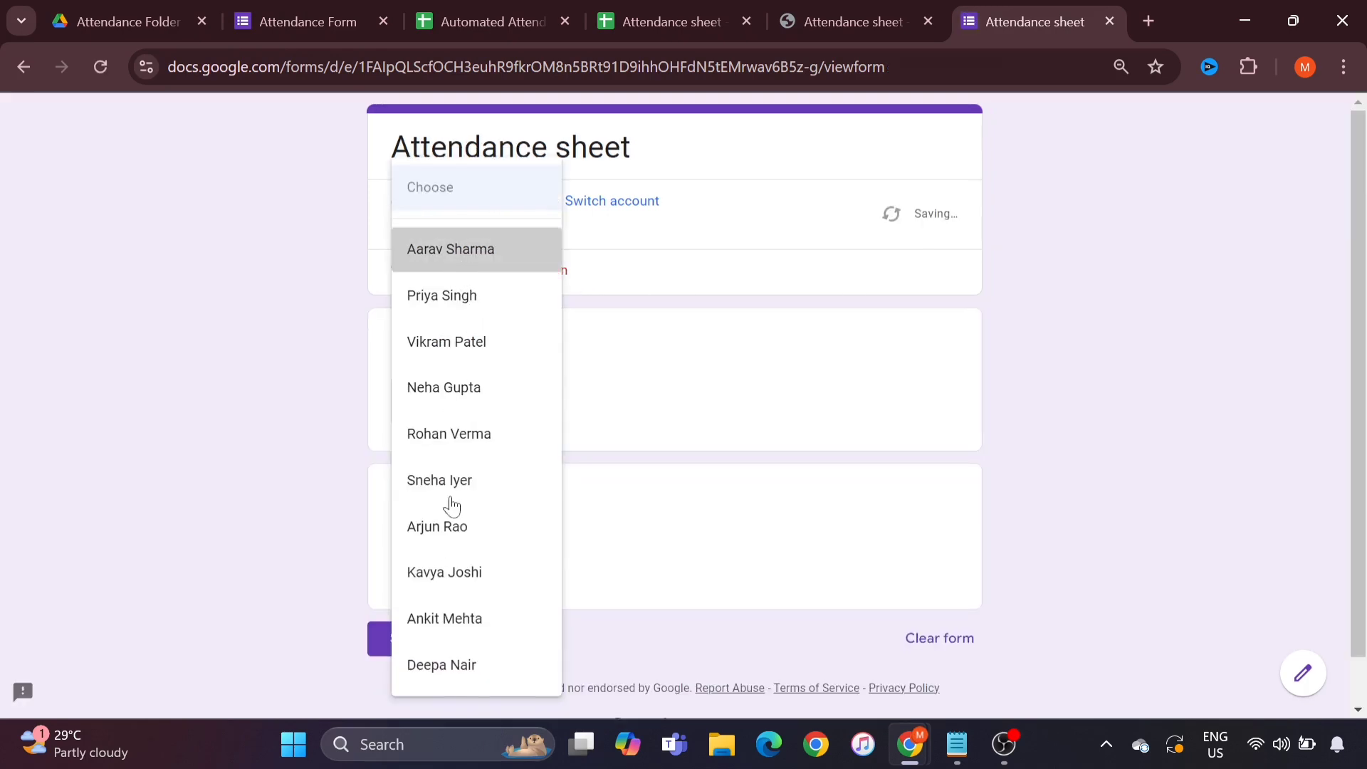
left_click(505, 565)
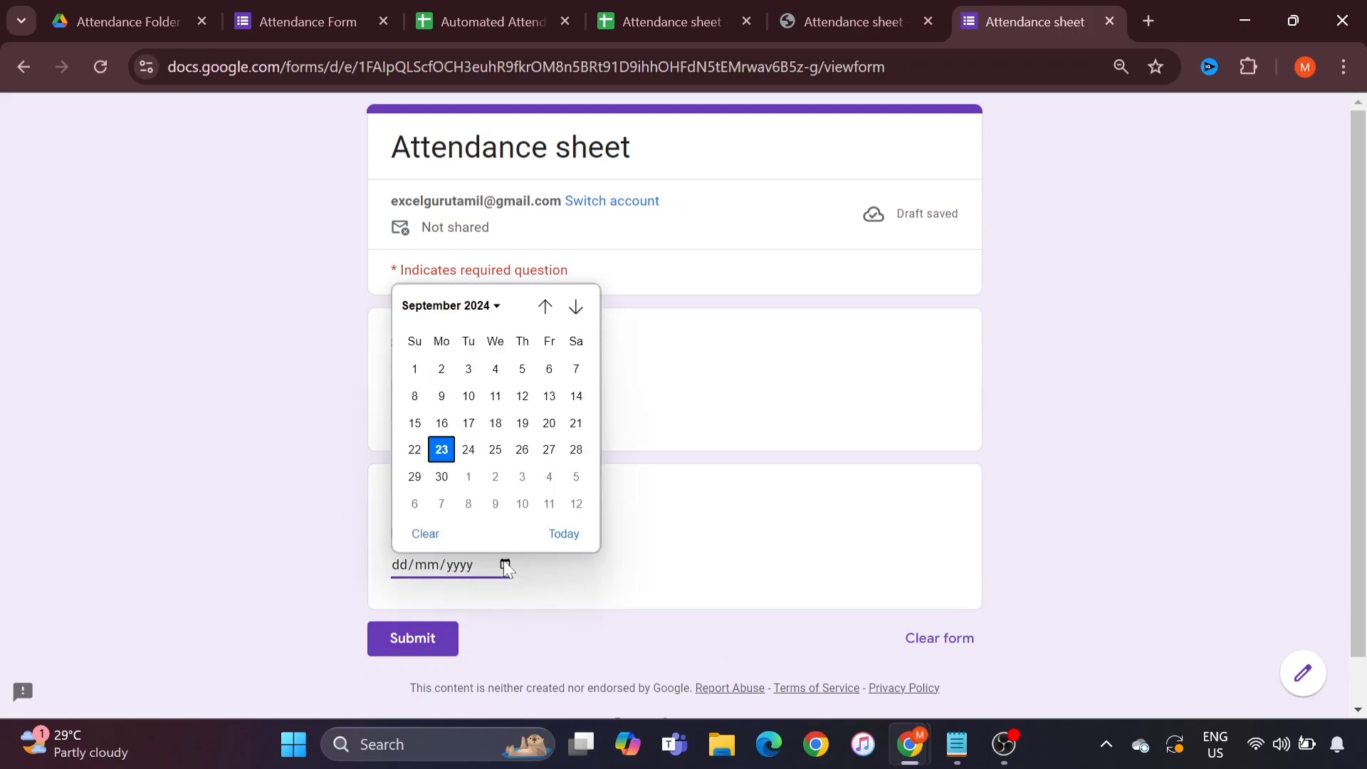
left_click(468, 478)
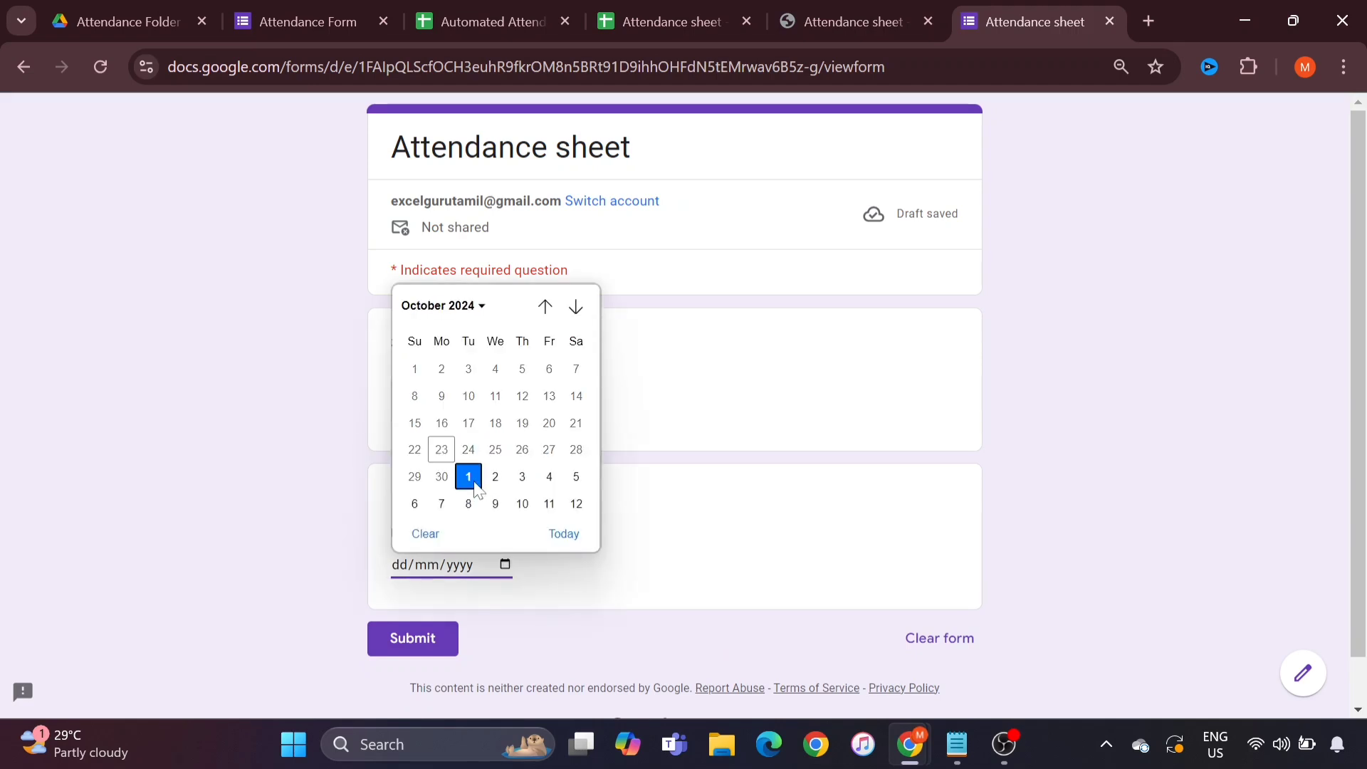
left_click(475, 480)
left_click(412, 638)
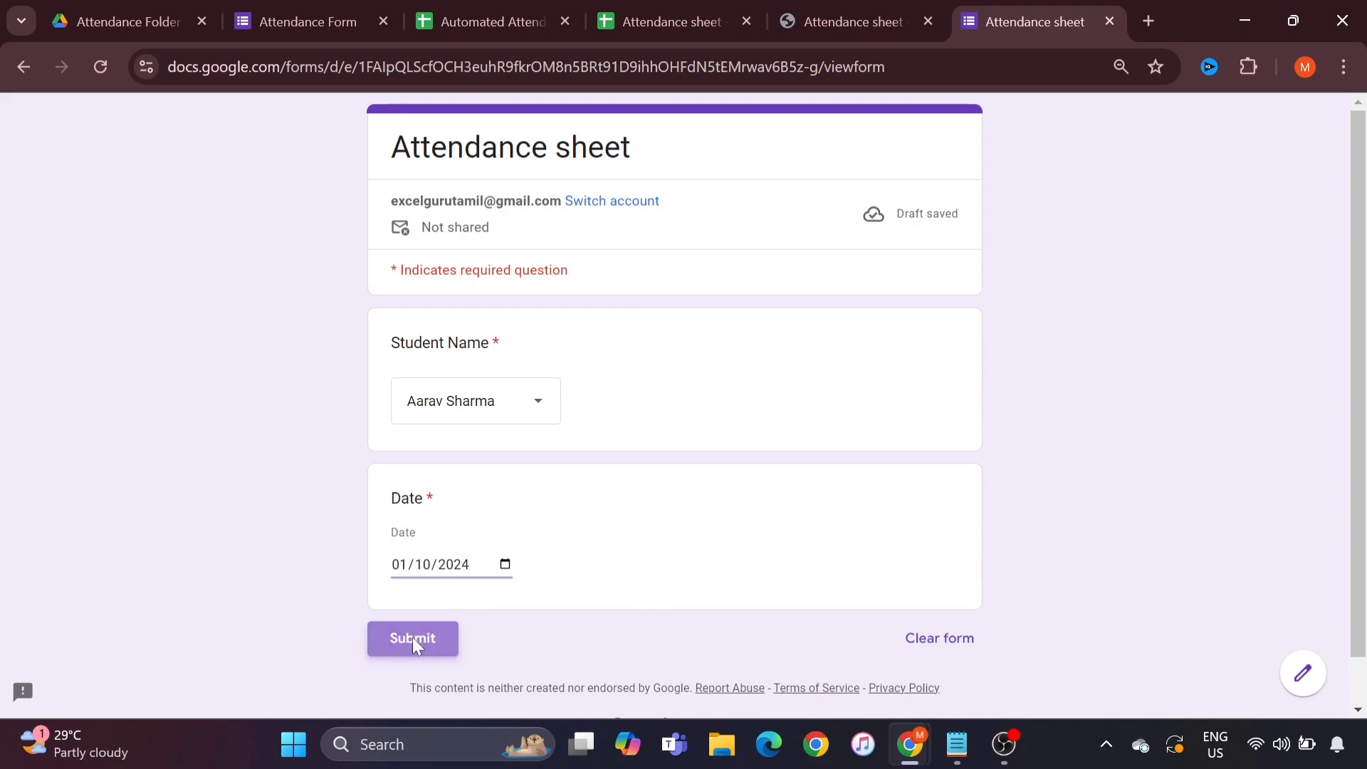
Step: Check the submitted response in the Form Responses 1 sheet of the Attendance sheet spreadsheet
left_click(849, 9)
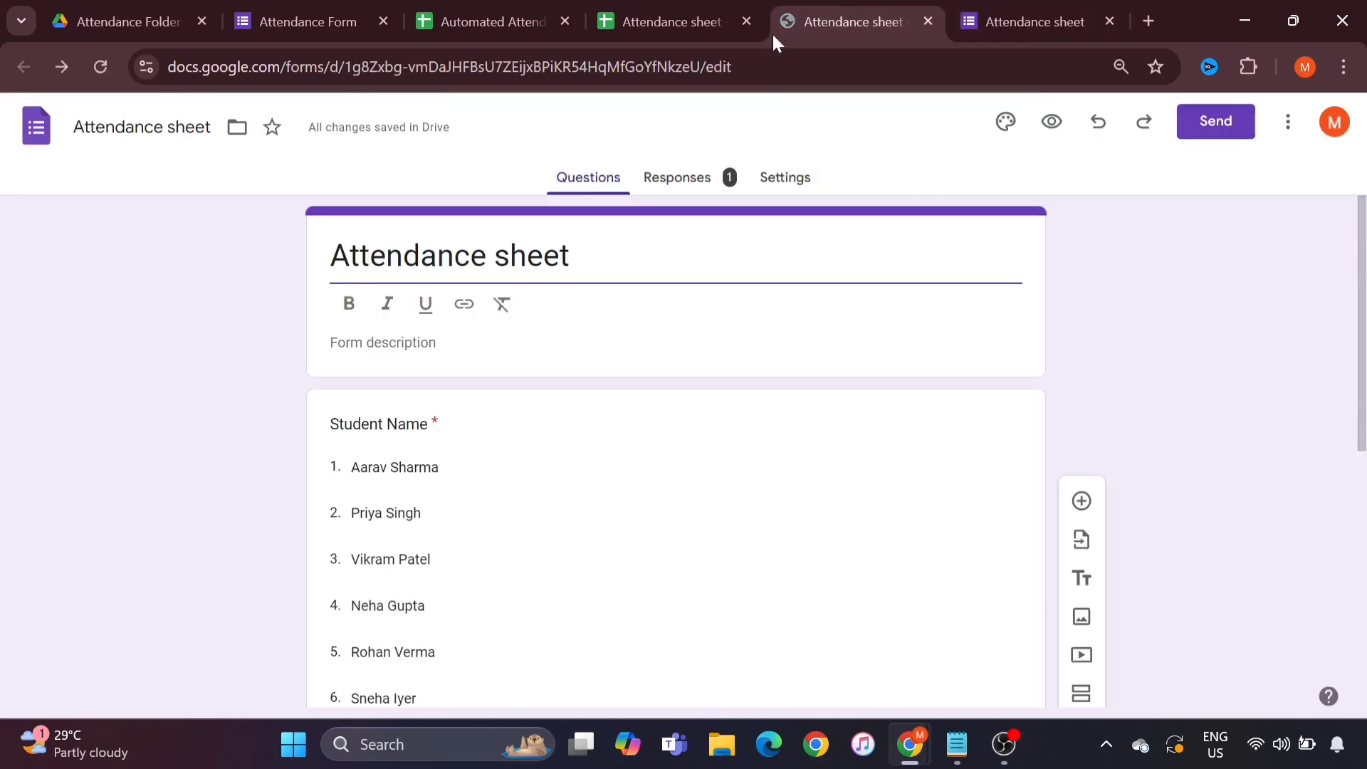
left_click(675, 10)
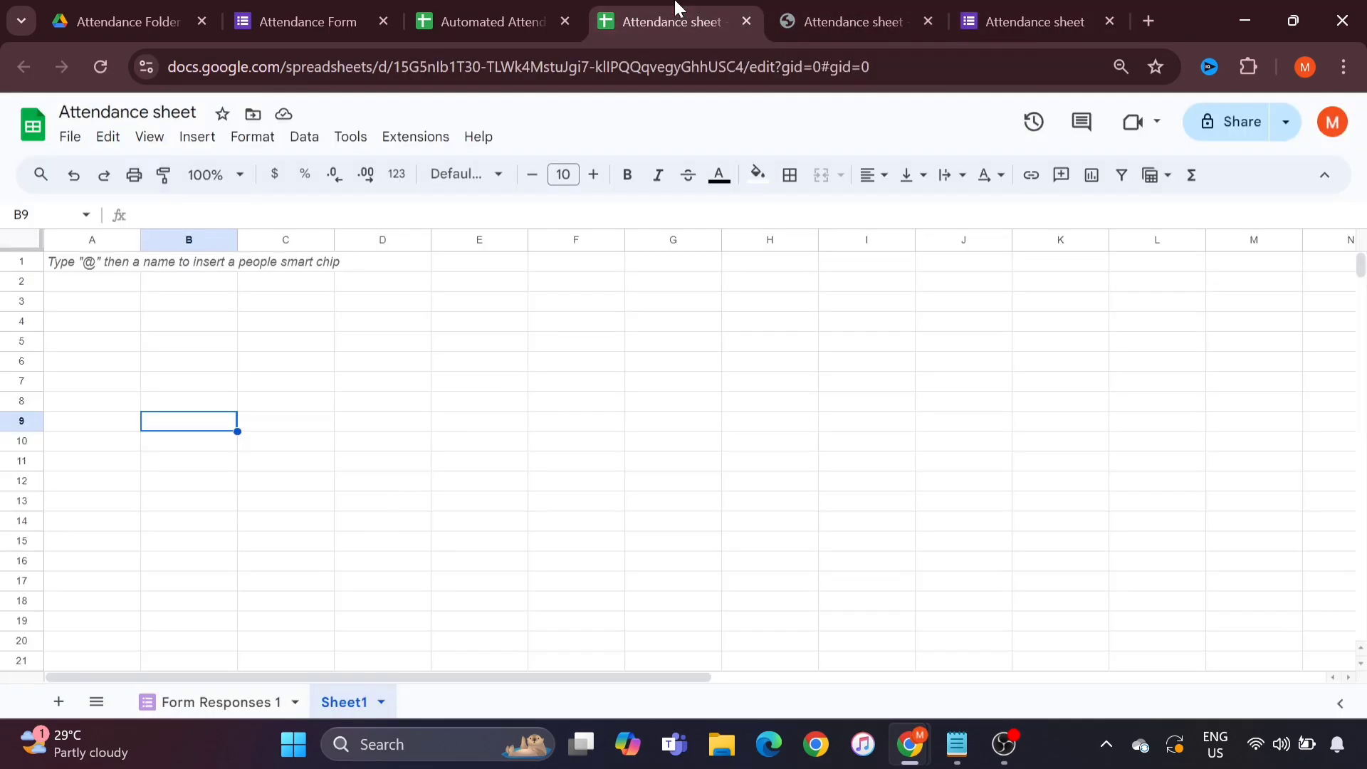
left_click(196, 714)
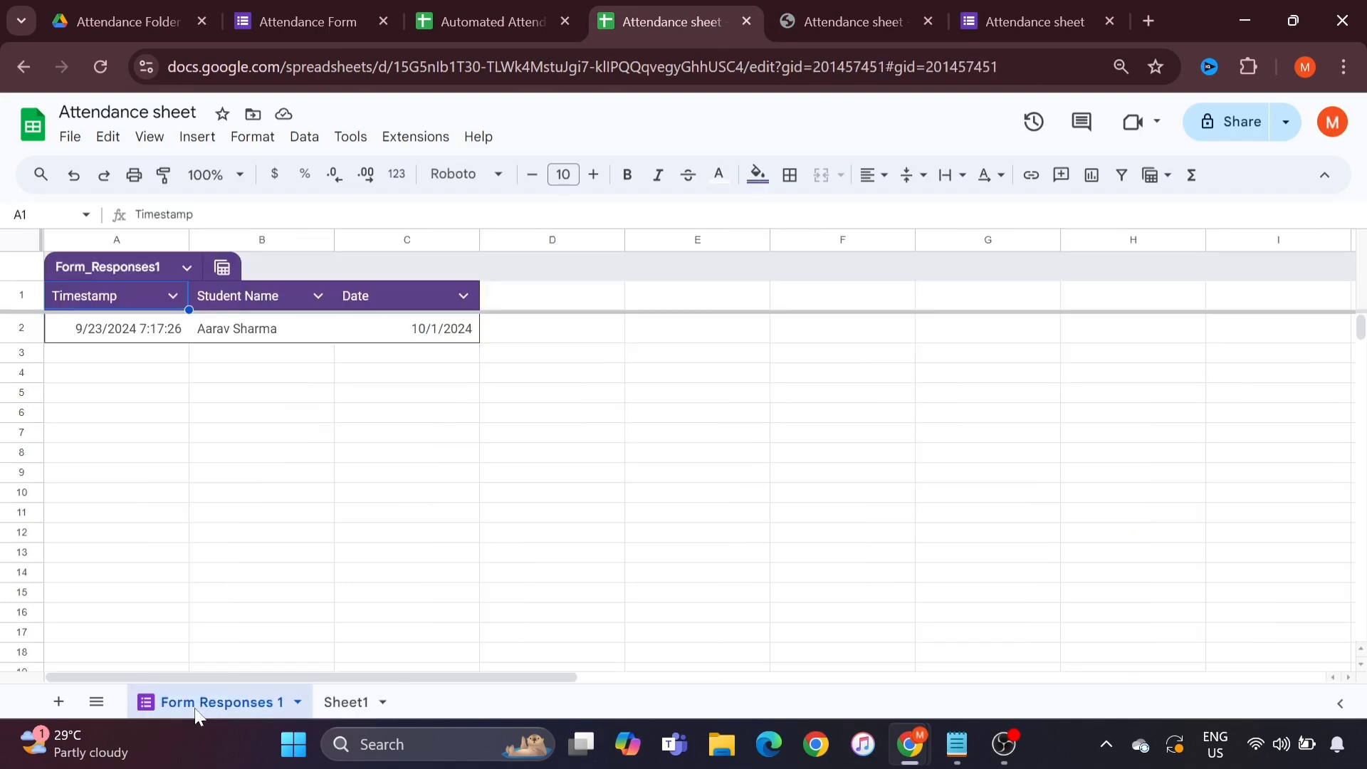
double_click(196, 712)
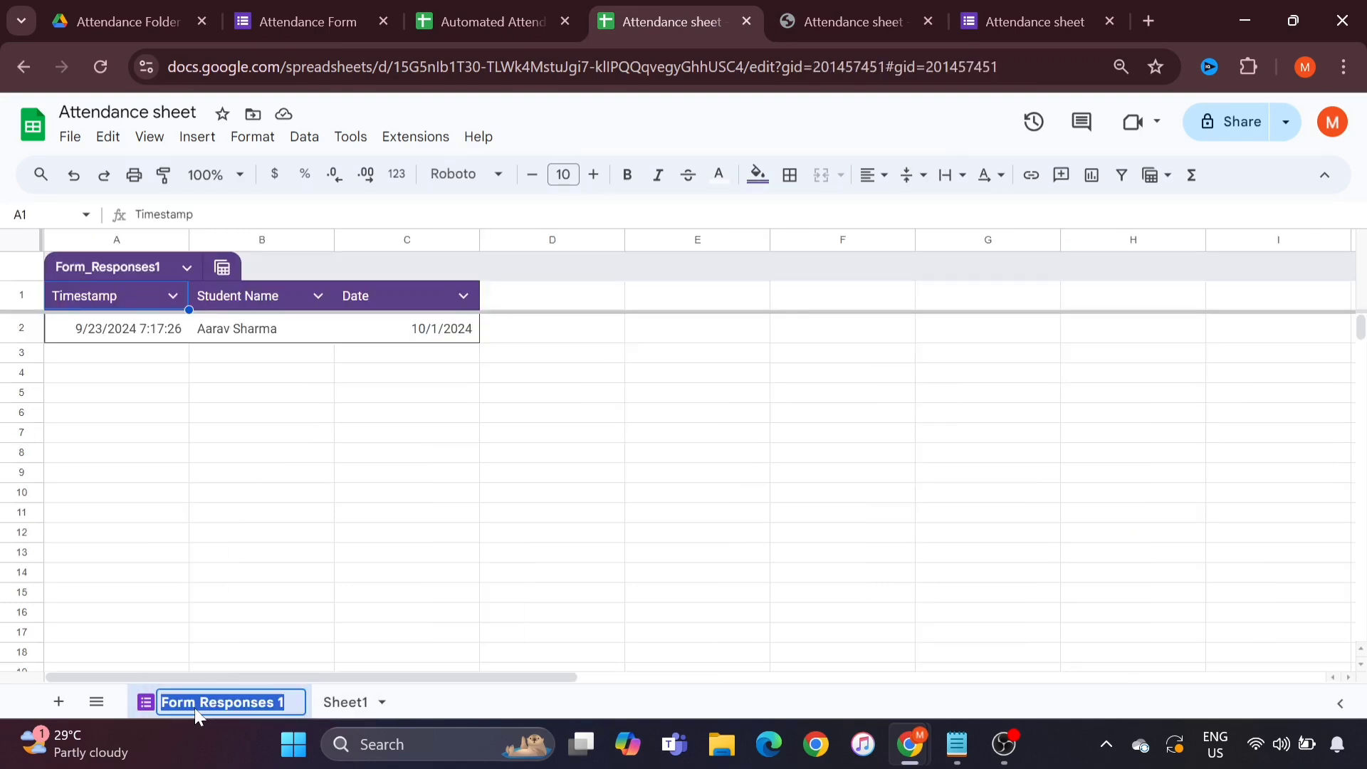
left_click(242, 632)
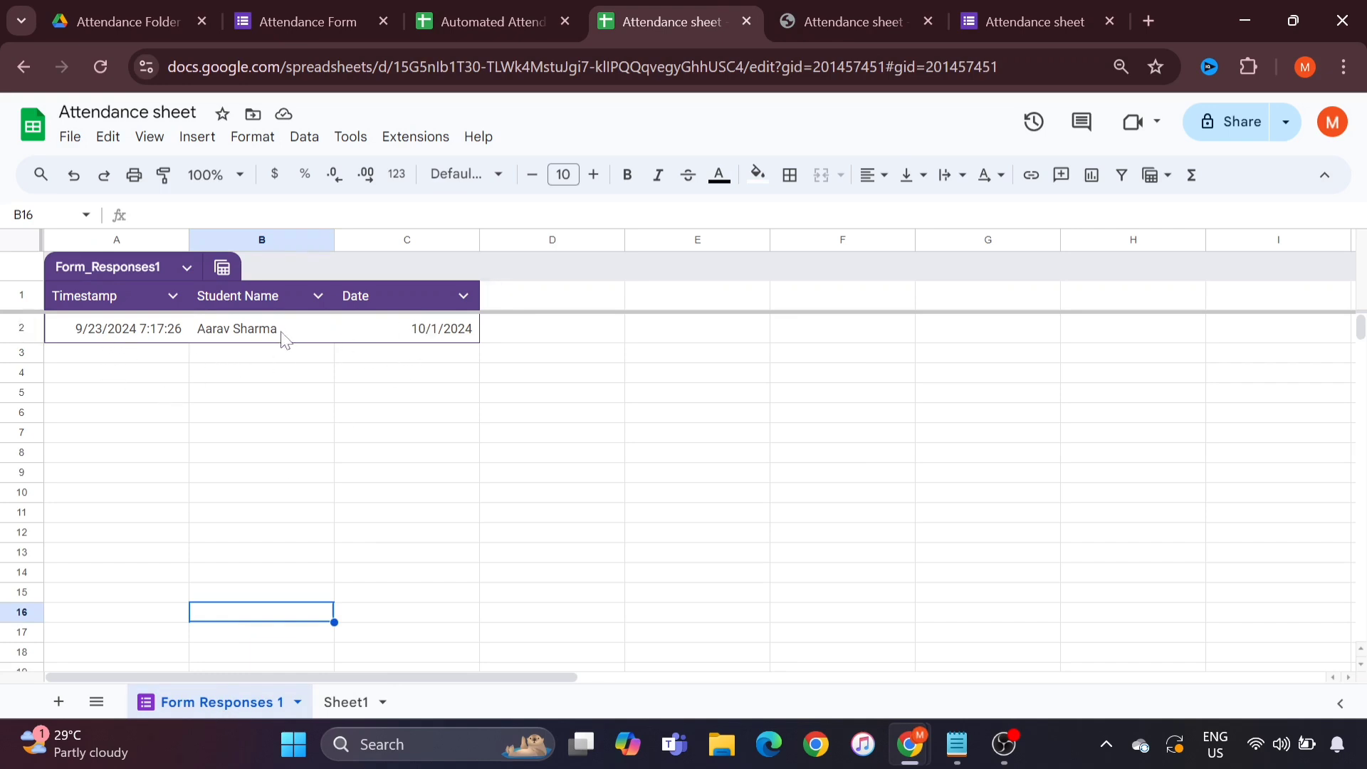
Step: Return to the live form and submit another response for the second listed student, dated 01/10/2024
left_click(1012, 22)
left_click(485, 249)
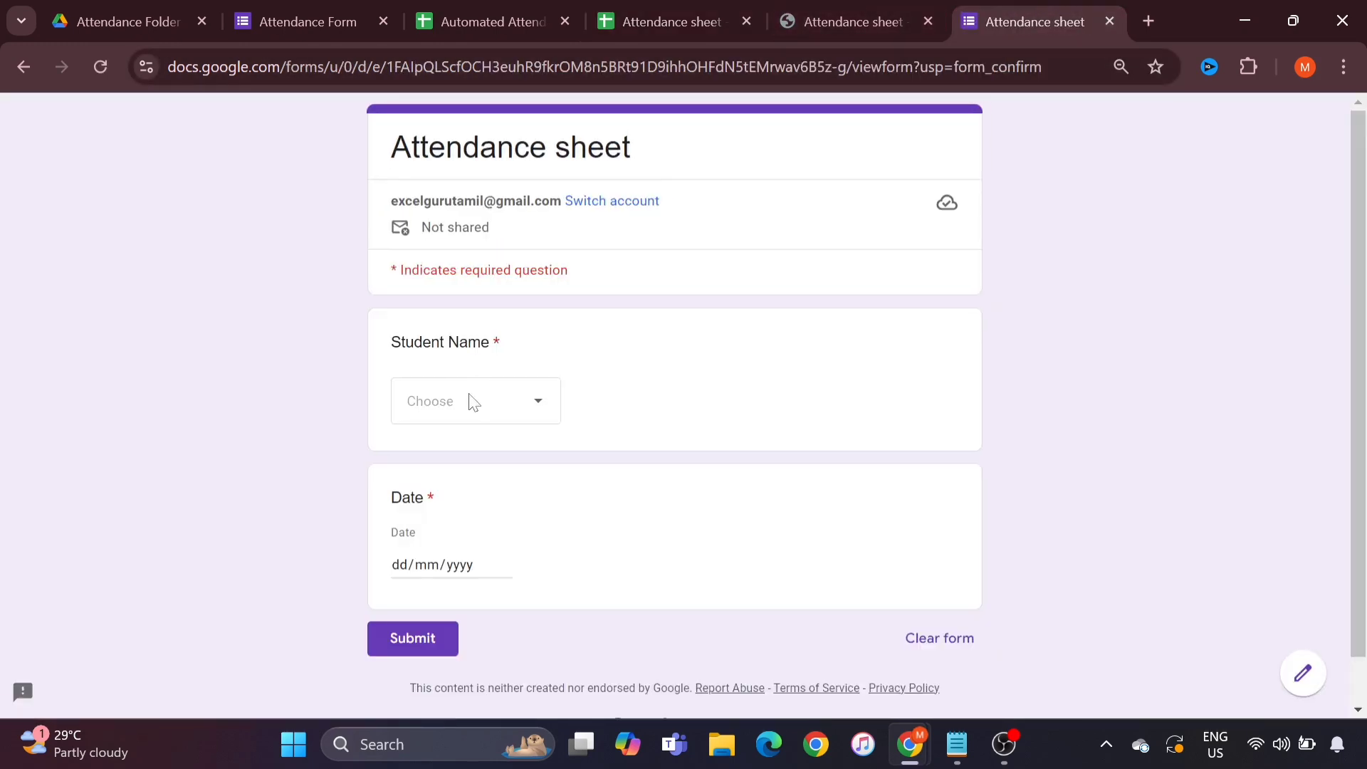
left_click(470, 401)
left_click(475, 299)
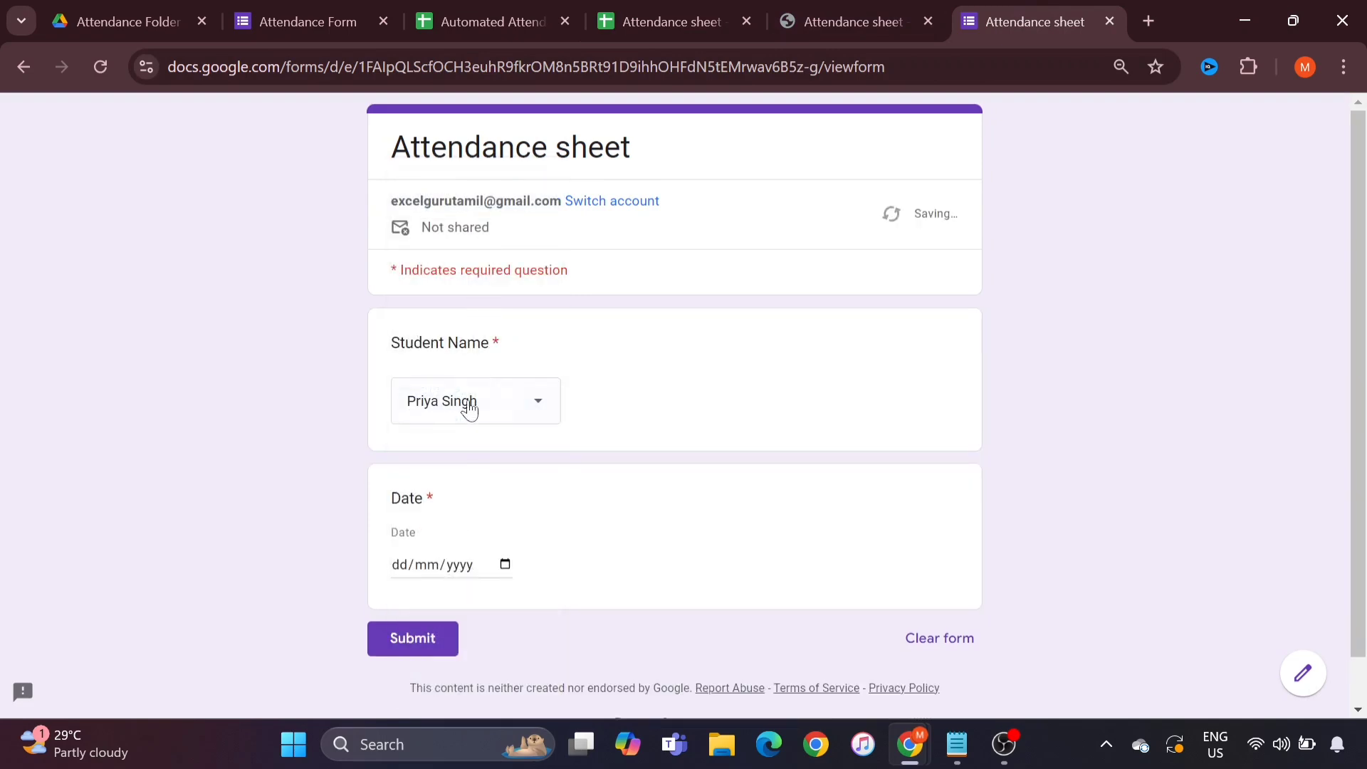
left_click(456, 564)
left_click(505, 564)
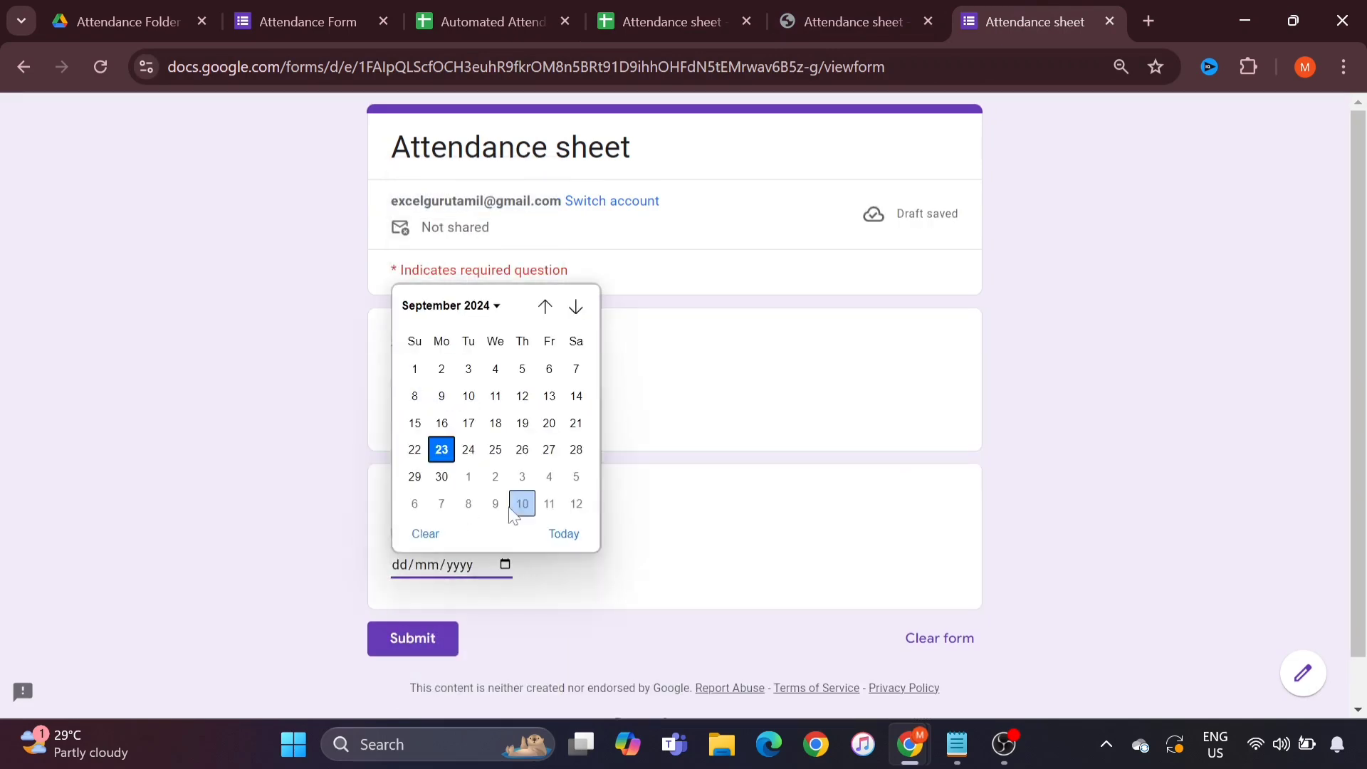
left_click(463, 478)
left_click(412, 638)
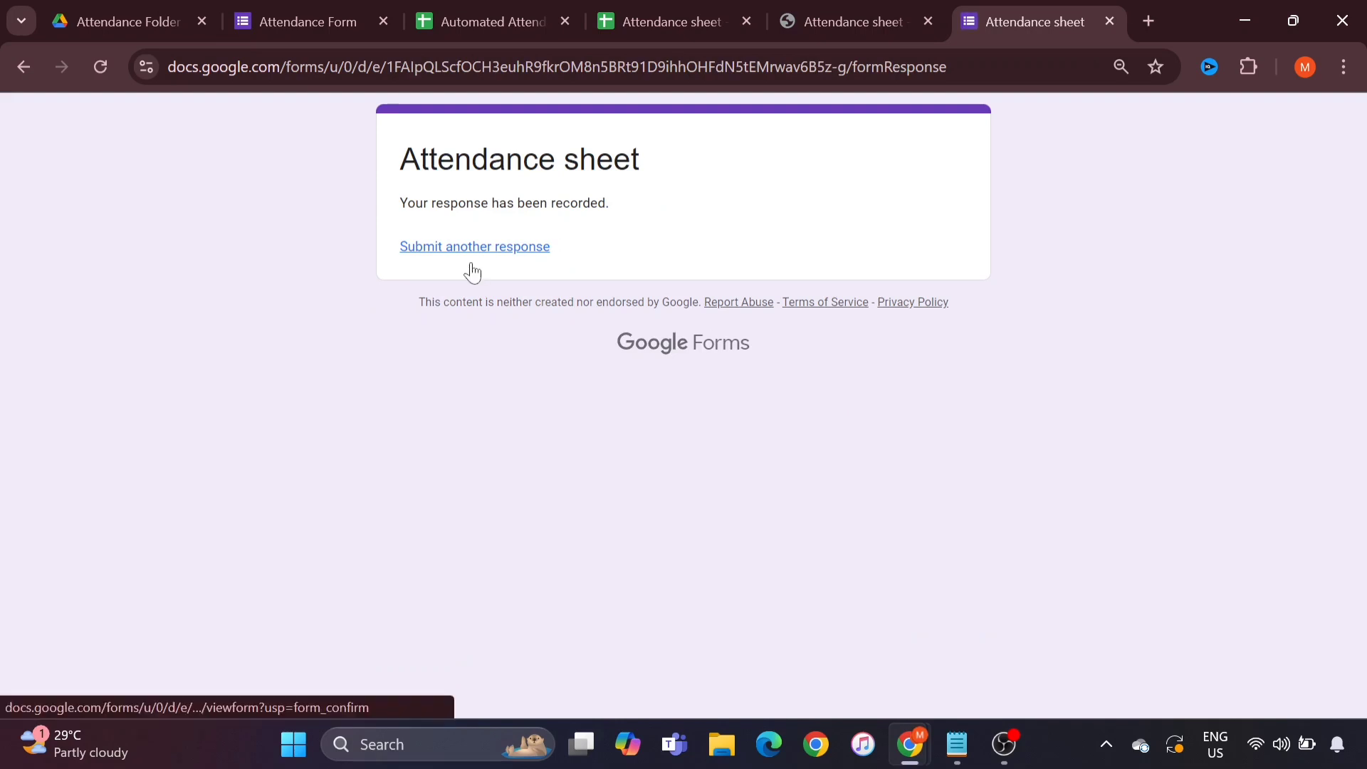
Step: Submit a further form response for the fourth listed student, dated 02/10/2024
left_click(527, 249)
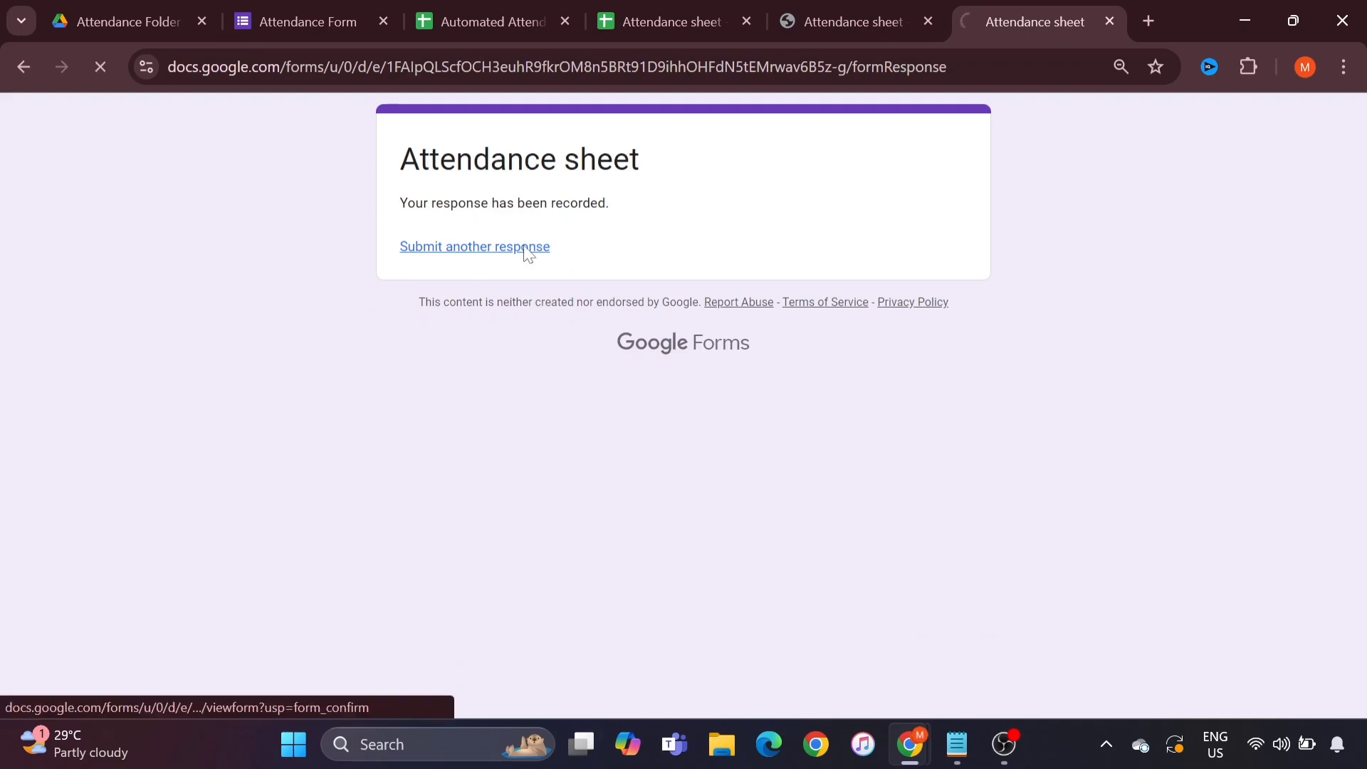
left_click(482, 404)
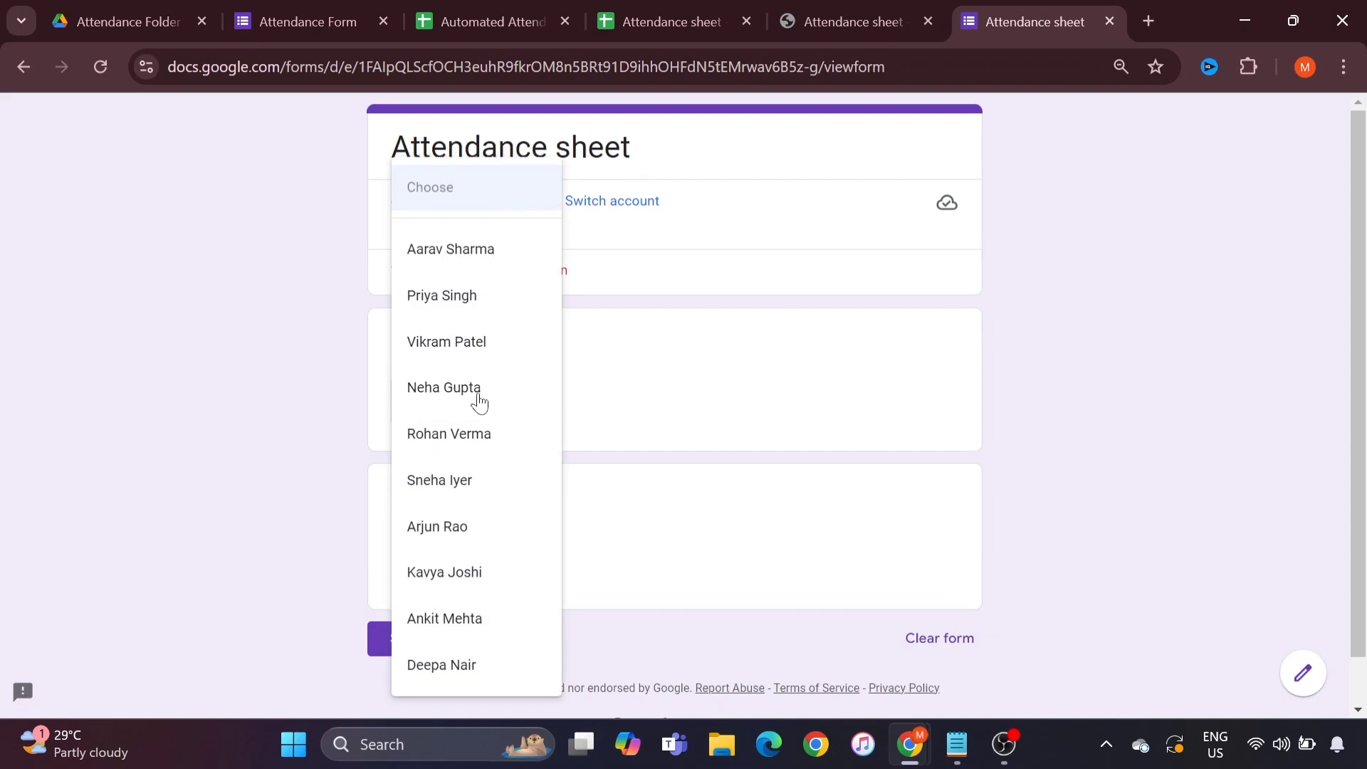
left_click(467, 394)
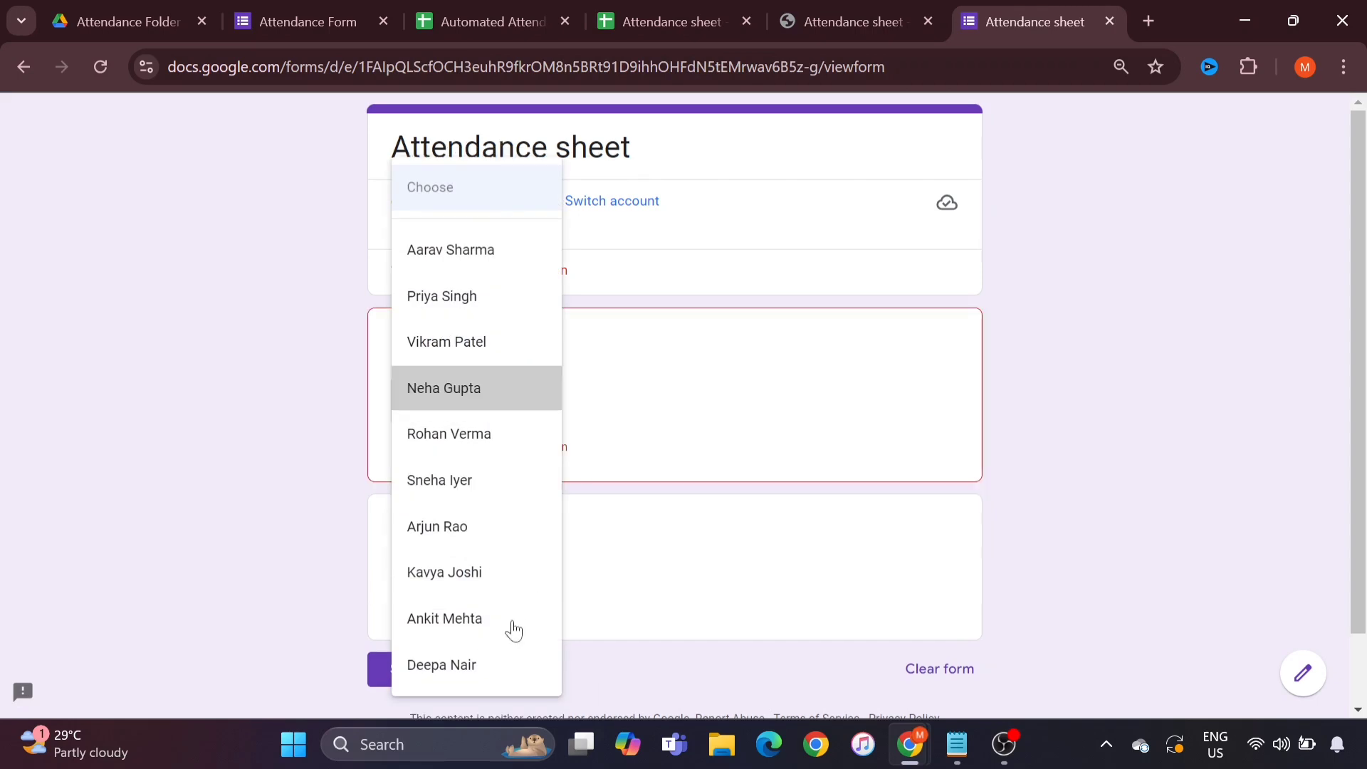
left_click(505, 564)
left_click(501, 477)
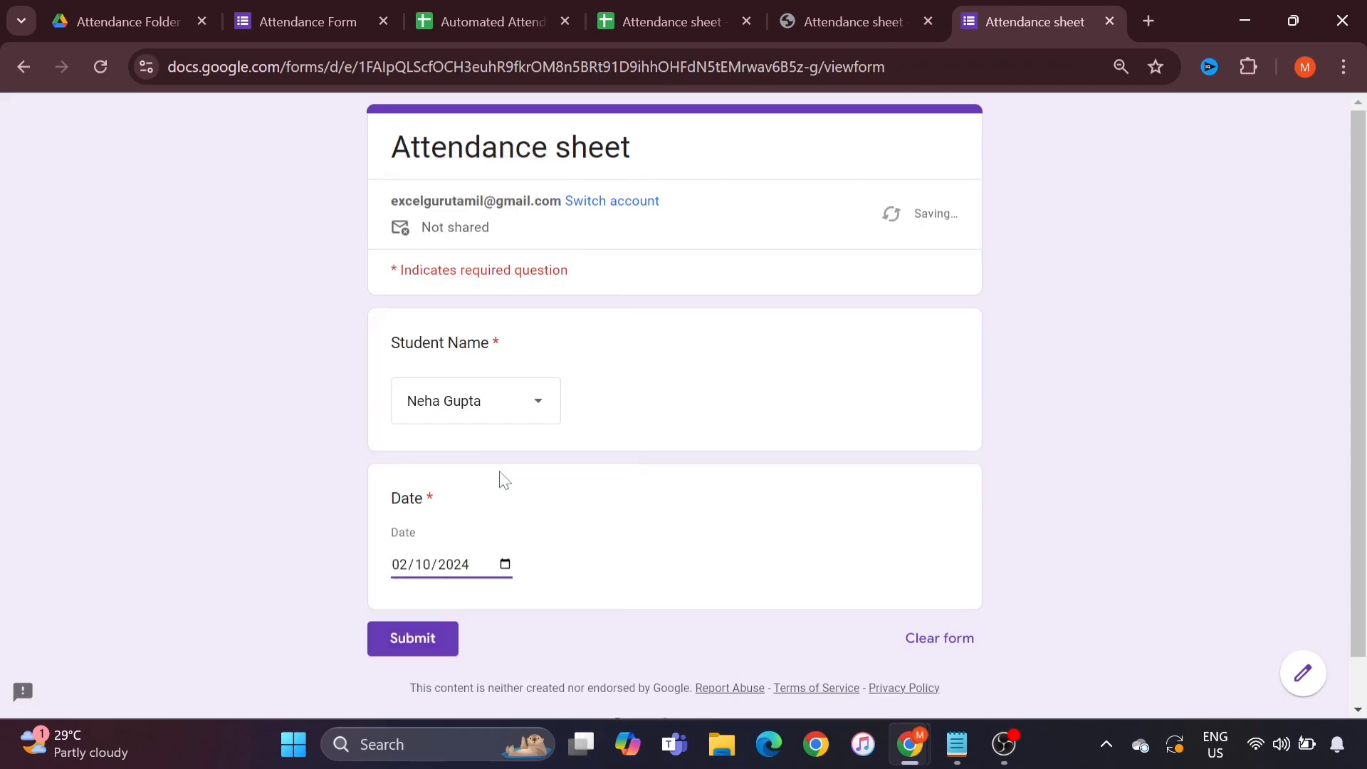
left_click(414, 636)
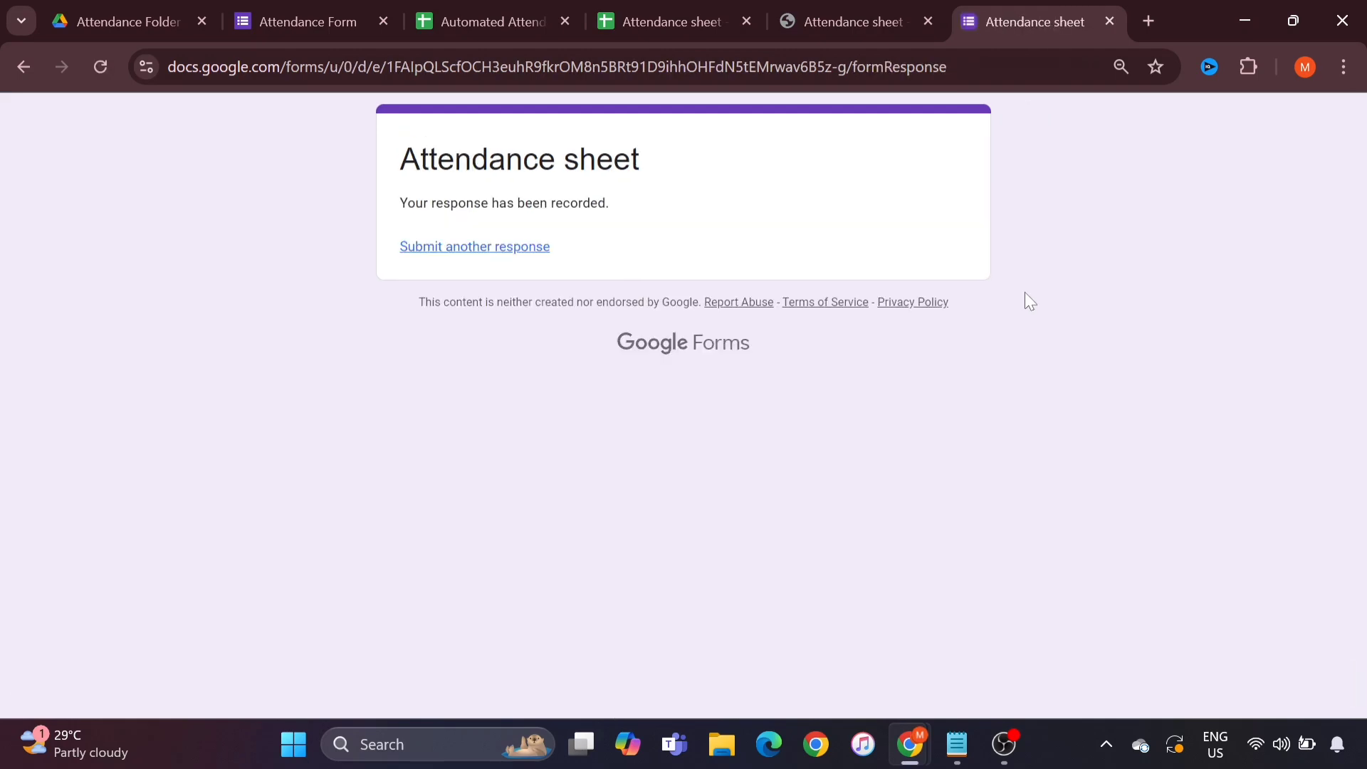
Step: Switch to the Attendance sheet spreadsheet and rename Sheet1 as Attendance Dashboard
left_click(740, 10)
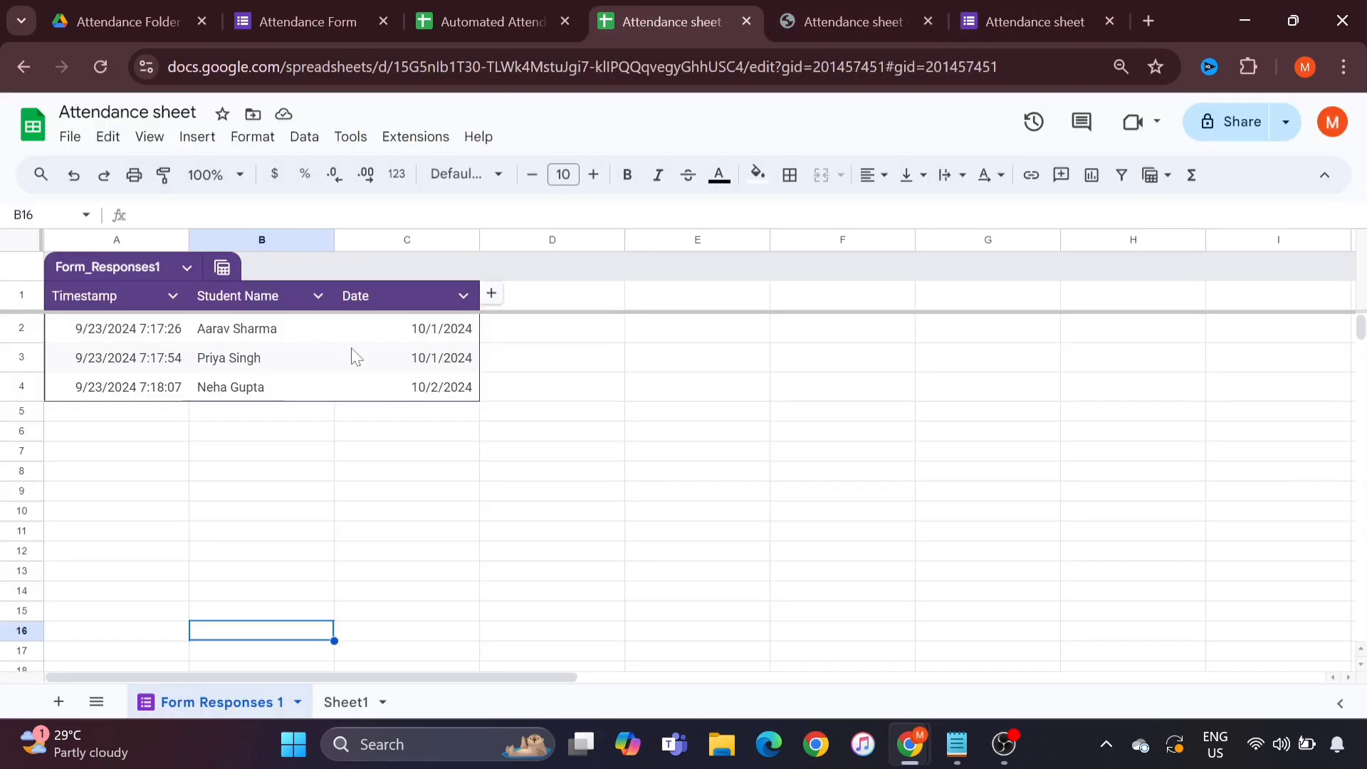
left_click(347, 704)
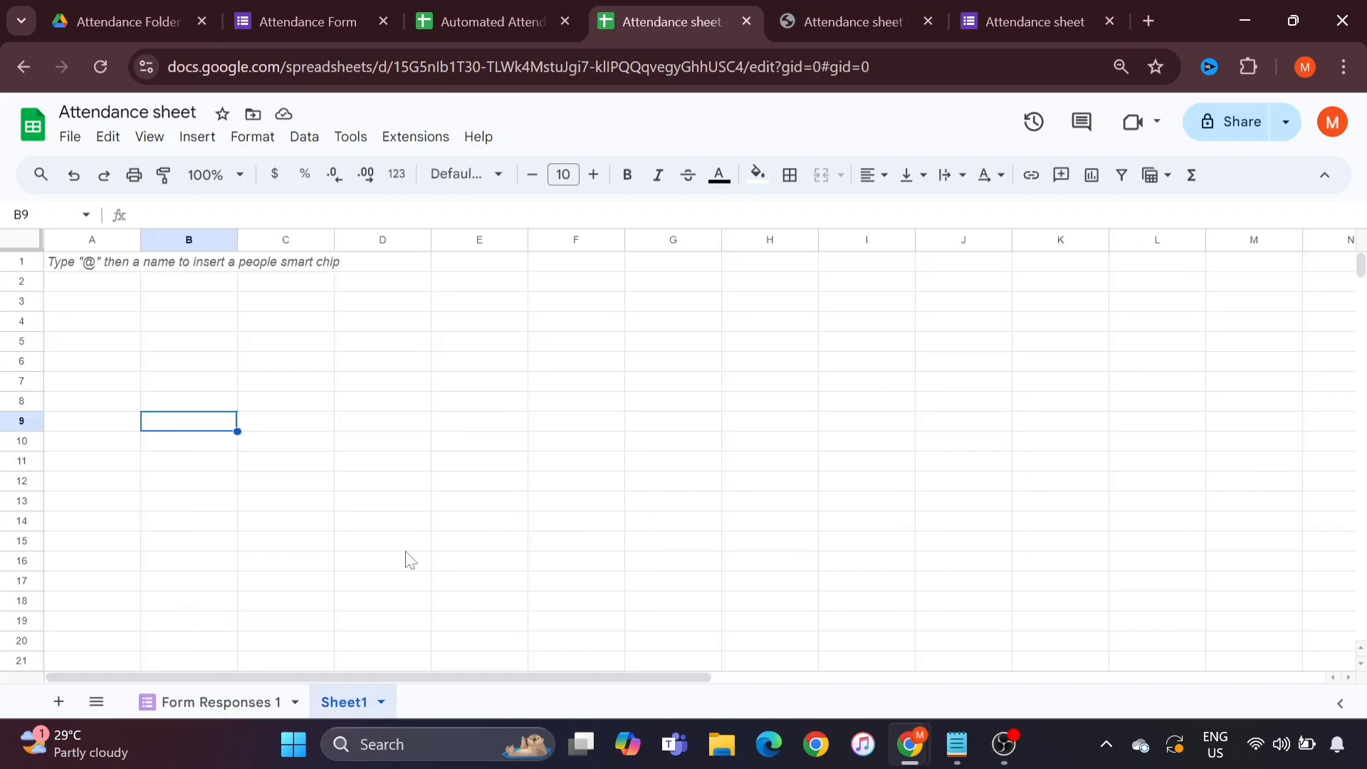
double_click(344, 704)
type("Atten")
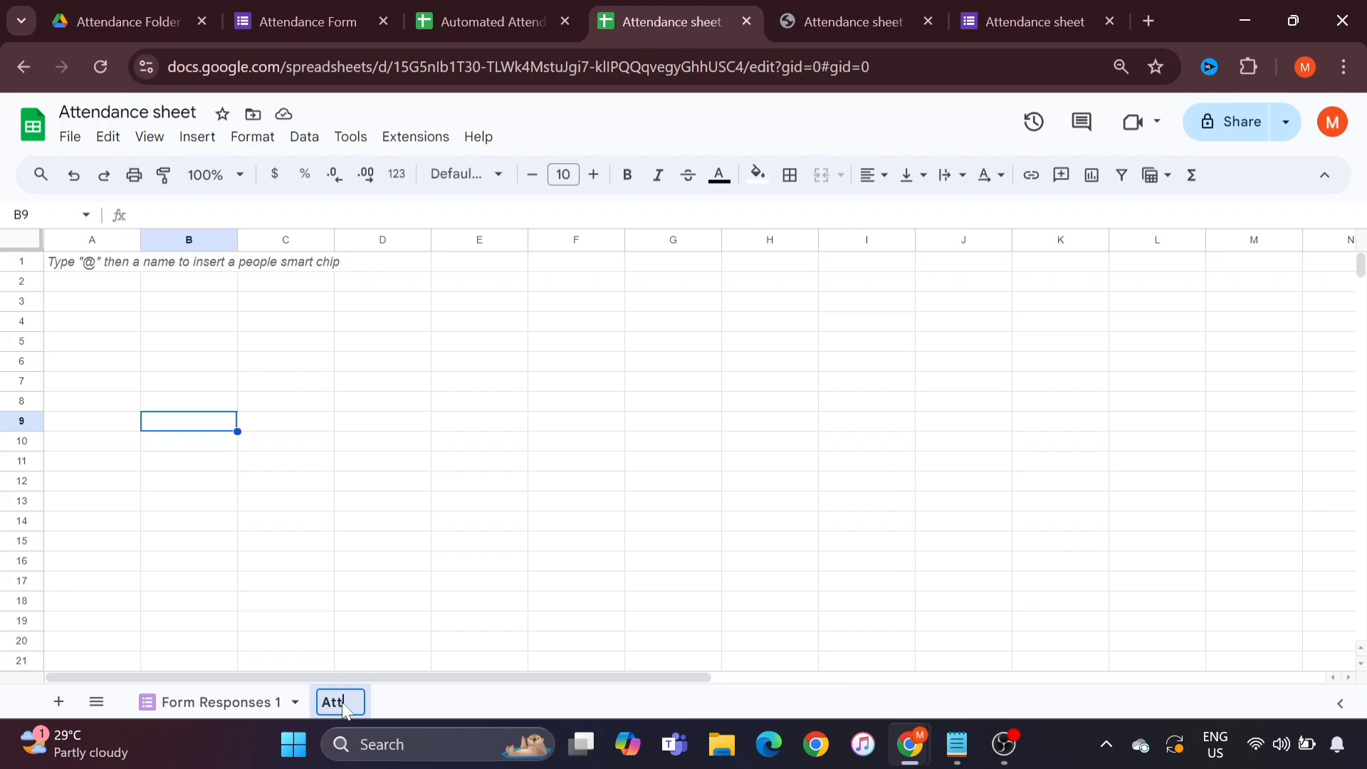
type("dance ")
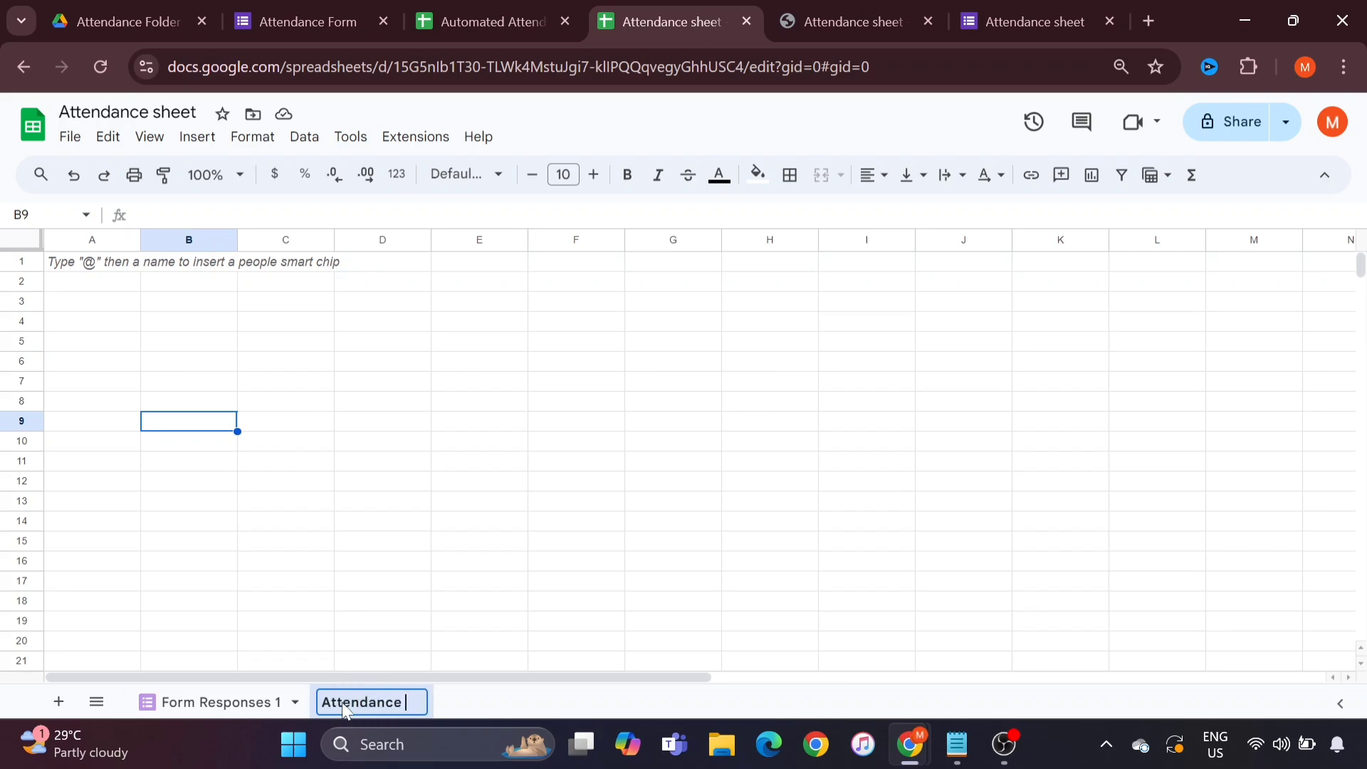
type("Dashba")
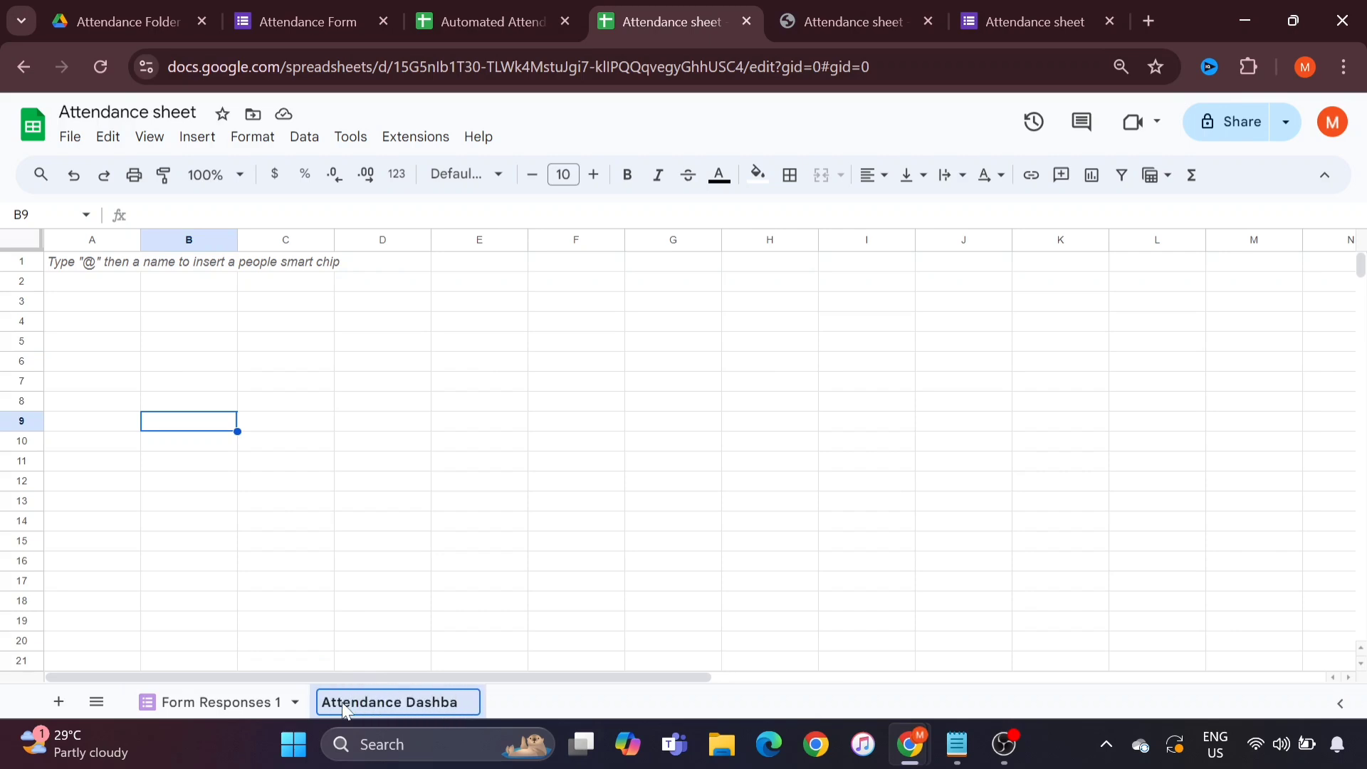
key("BackSpace")
type("oard")
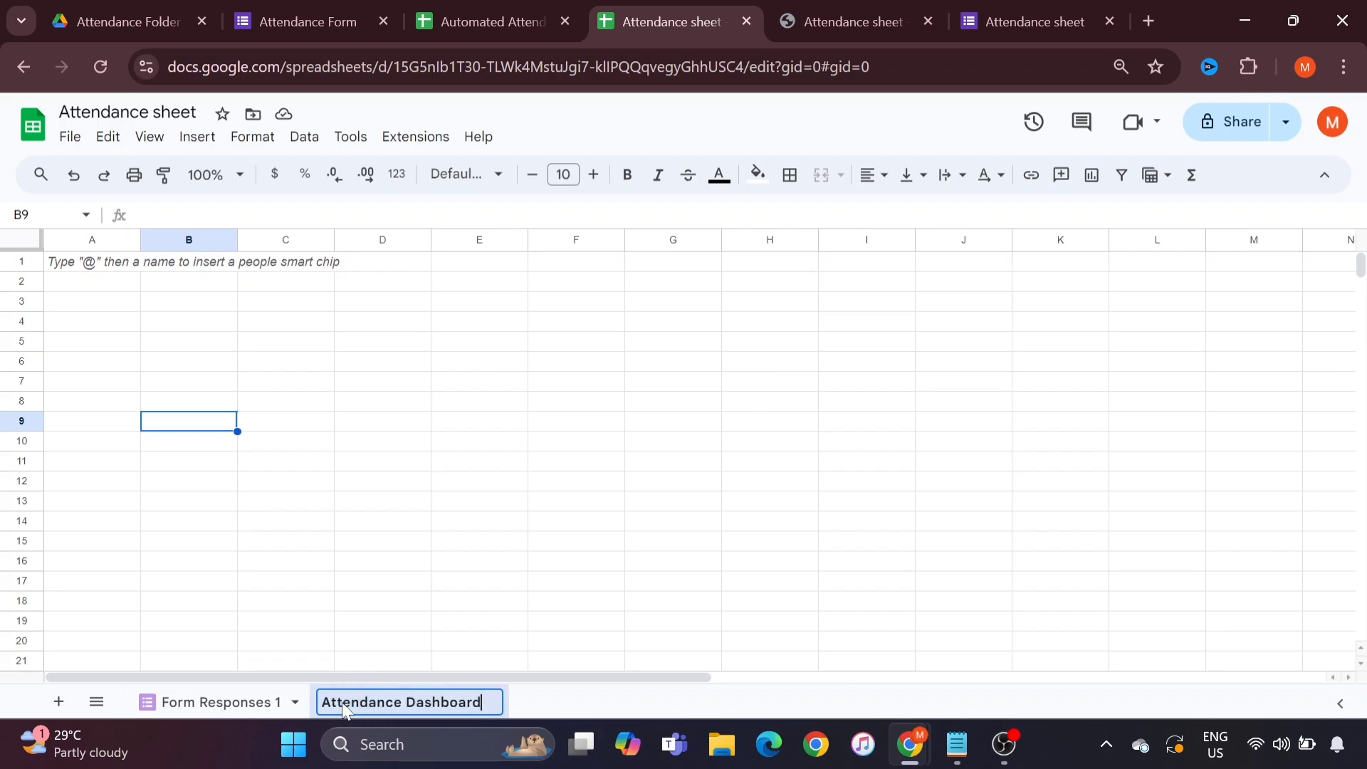
left_click(378, 636)
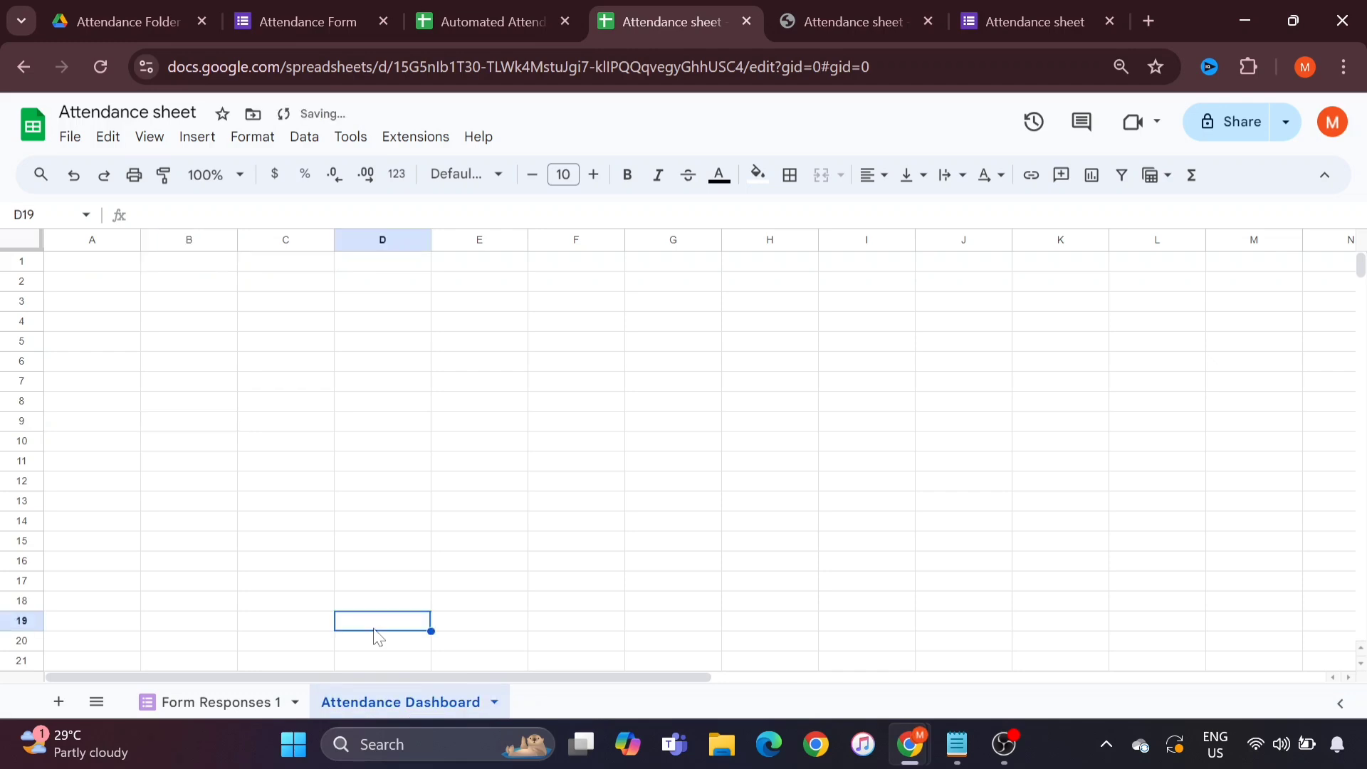
Step: Label cell A3 of the dashboard Month Date and enter the formula =today() in B3
left_click(95, 295)
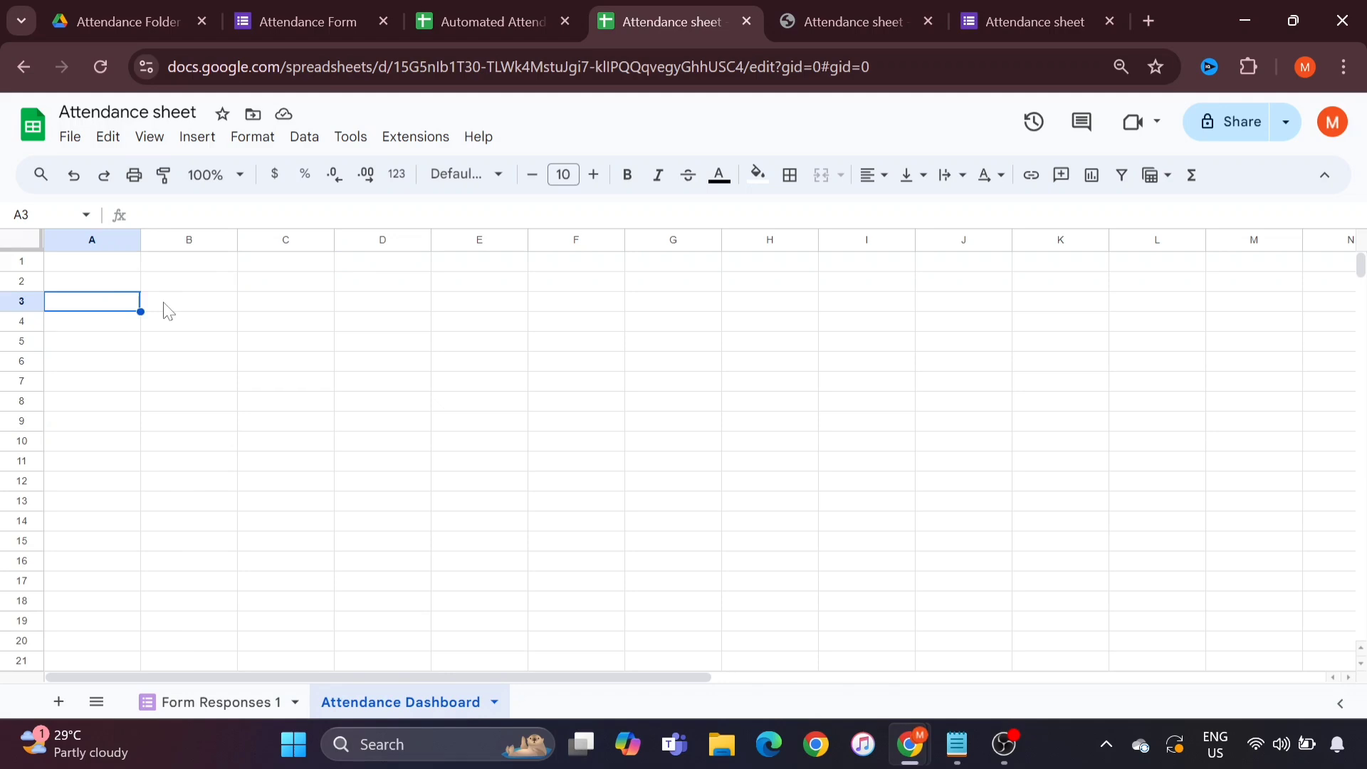
type("Month")
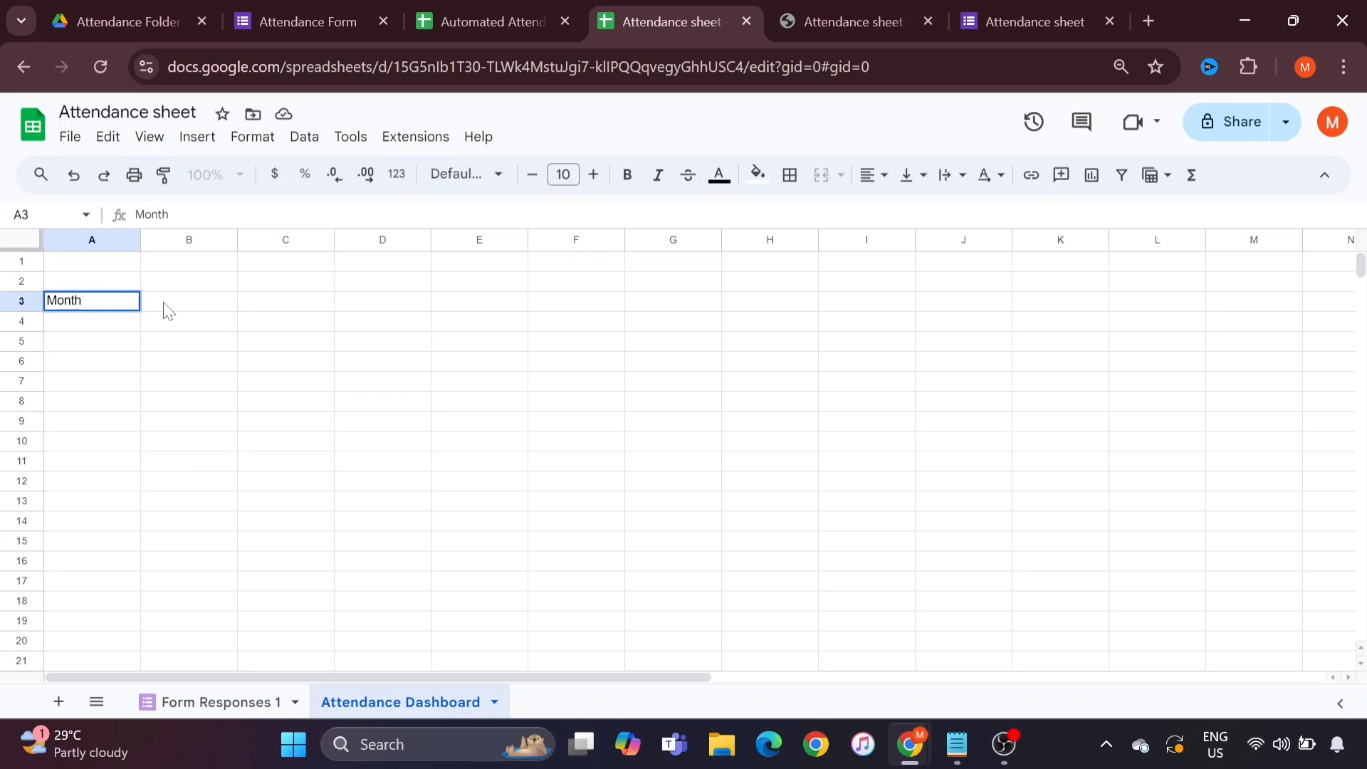
type(" D")
key("BackSpace")
type("Date")
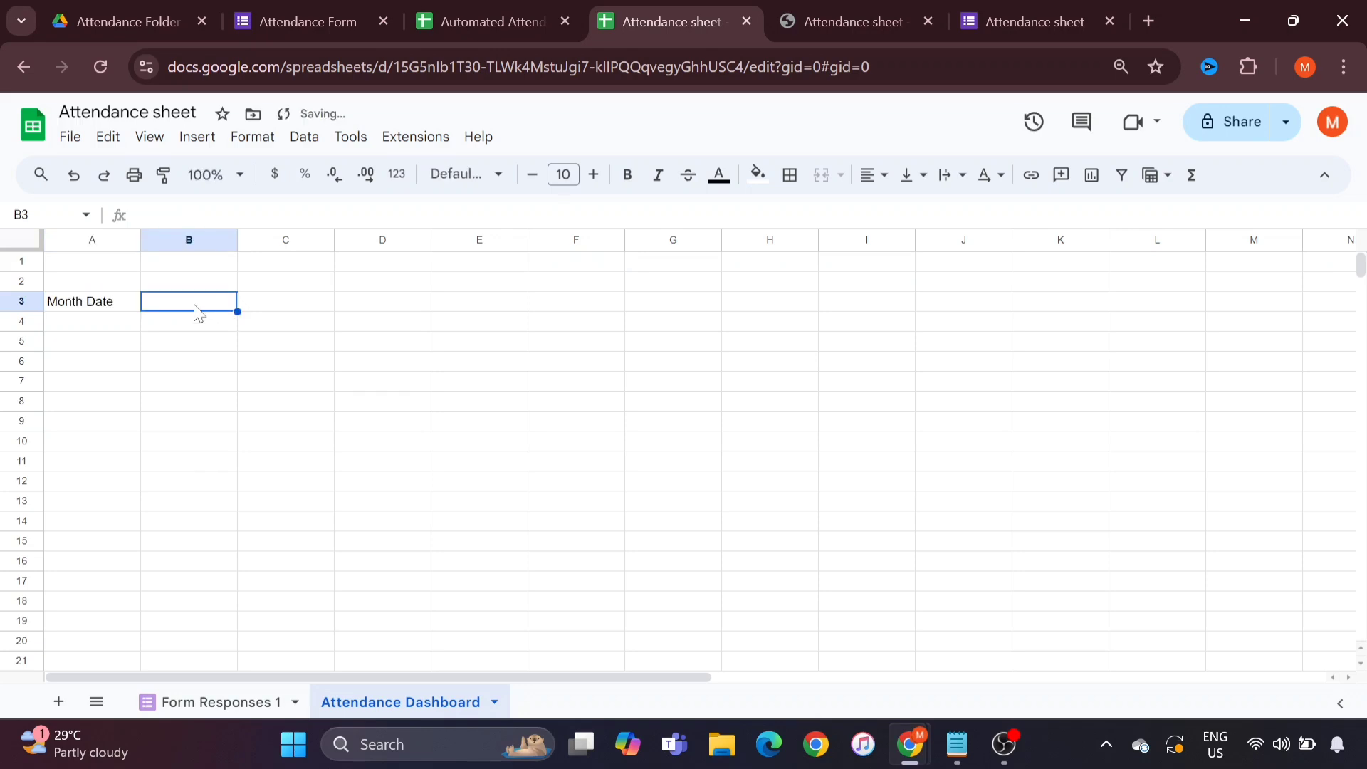
type("=today")
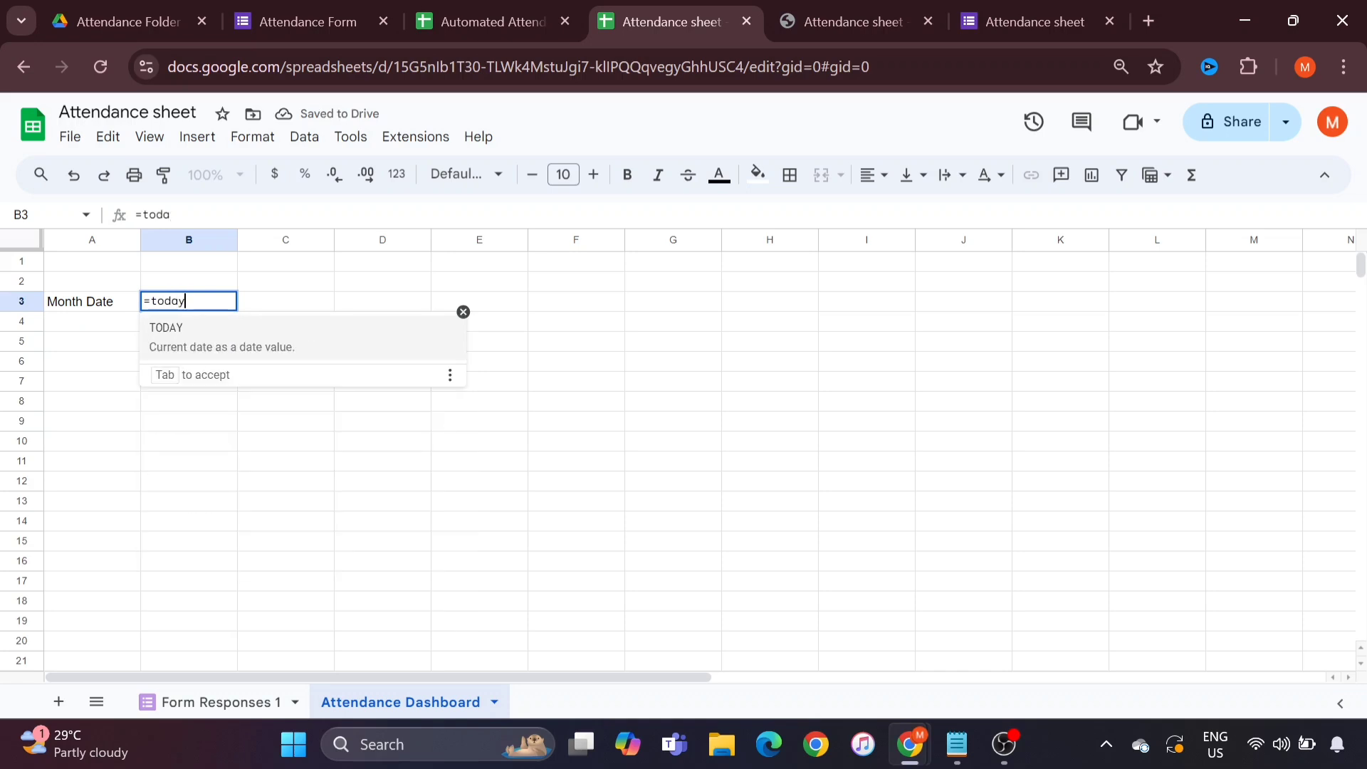
type("()")
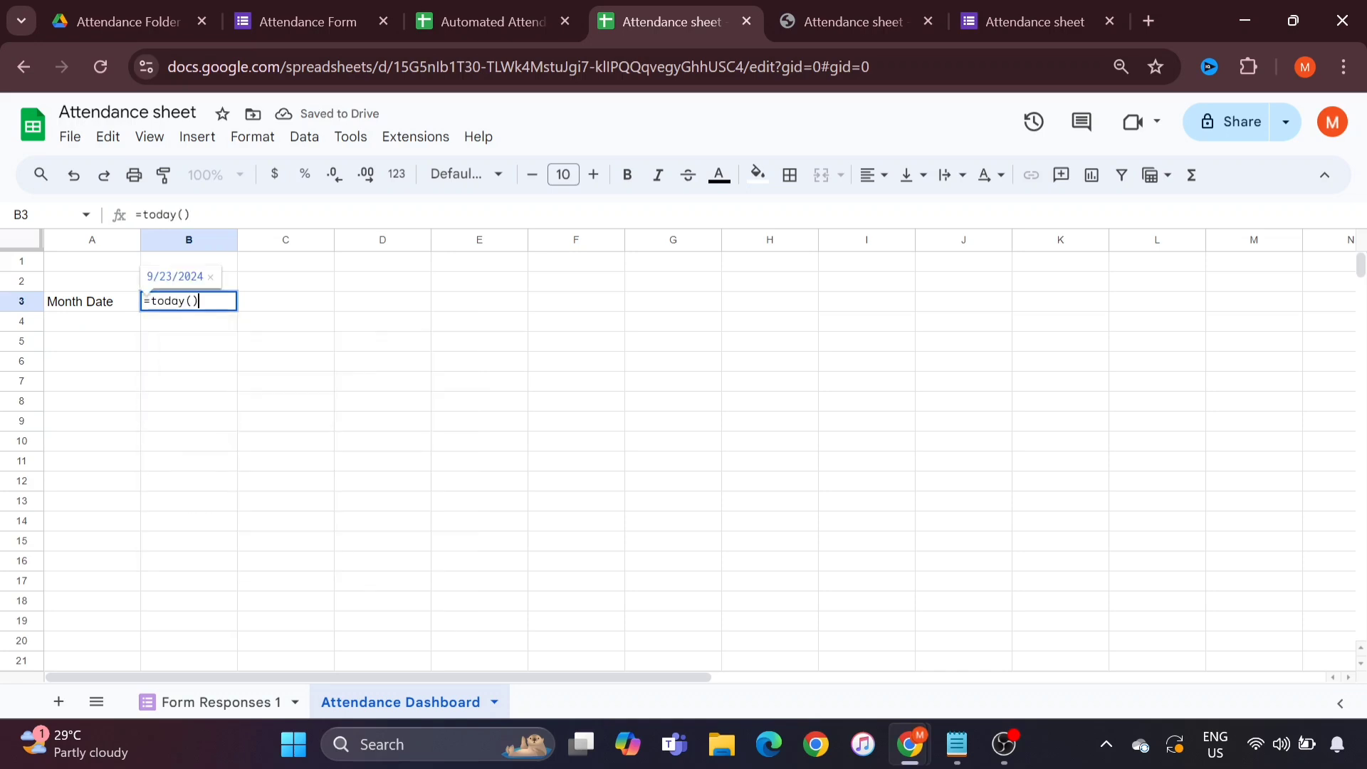
key("Return")
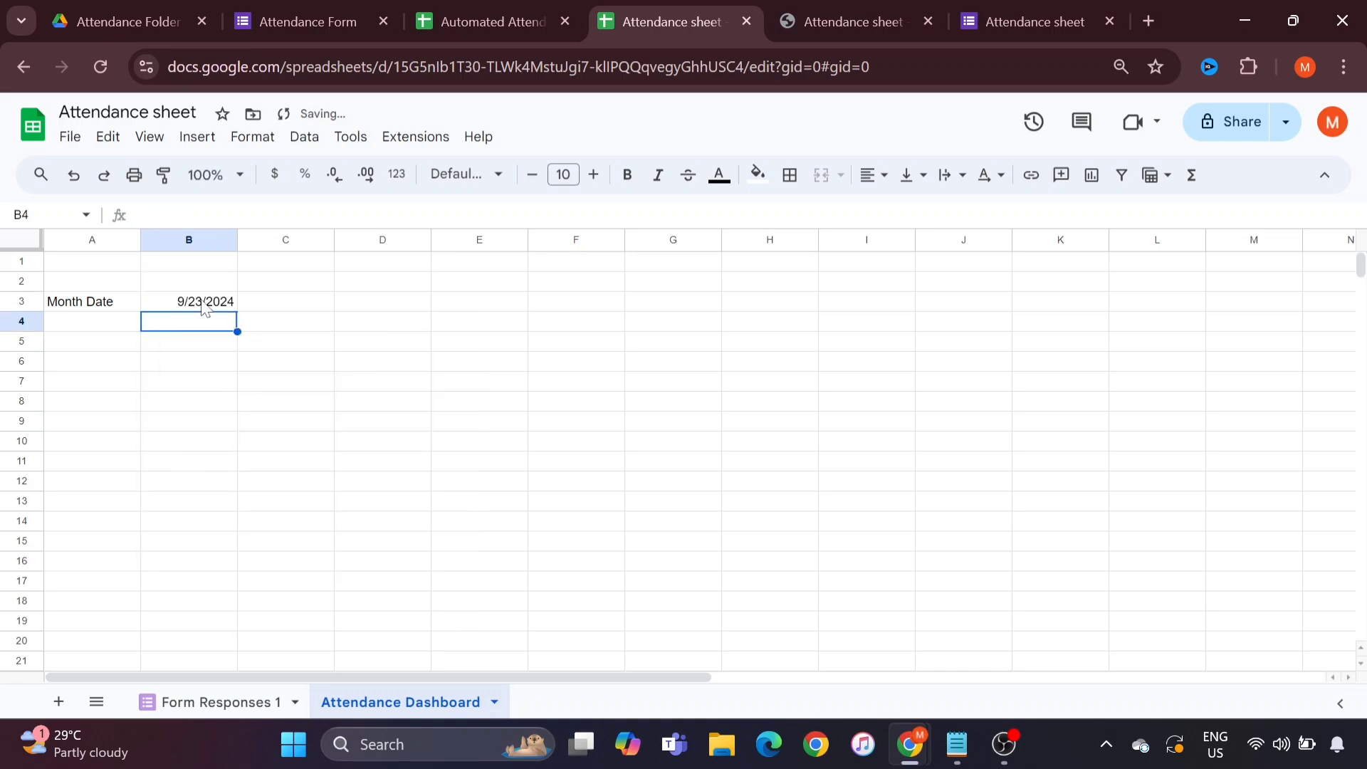
Step: Replace the formula in B3 with its value only and set the date to 10/1/2024
left_click(202, 303)
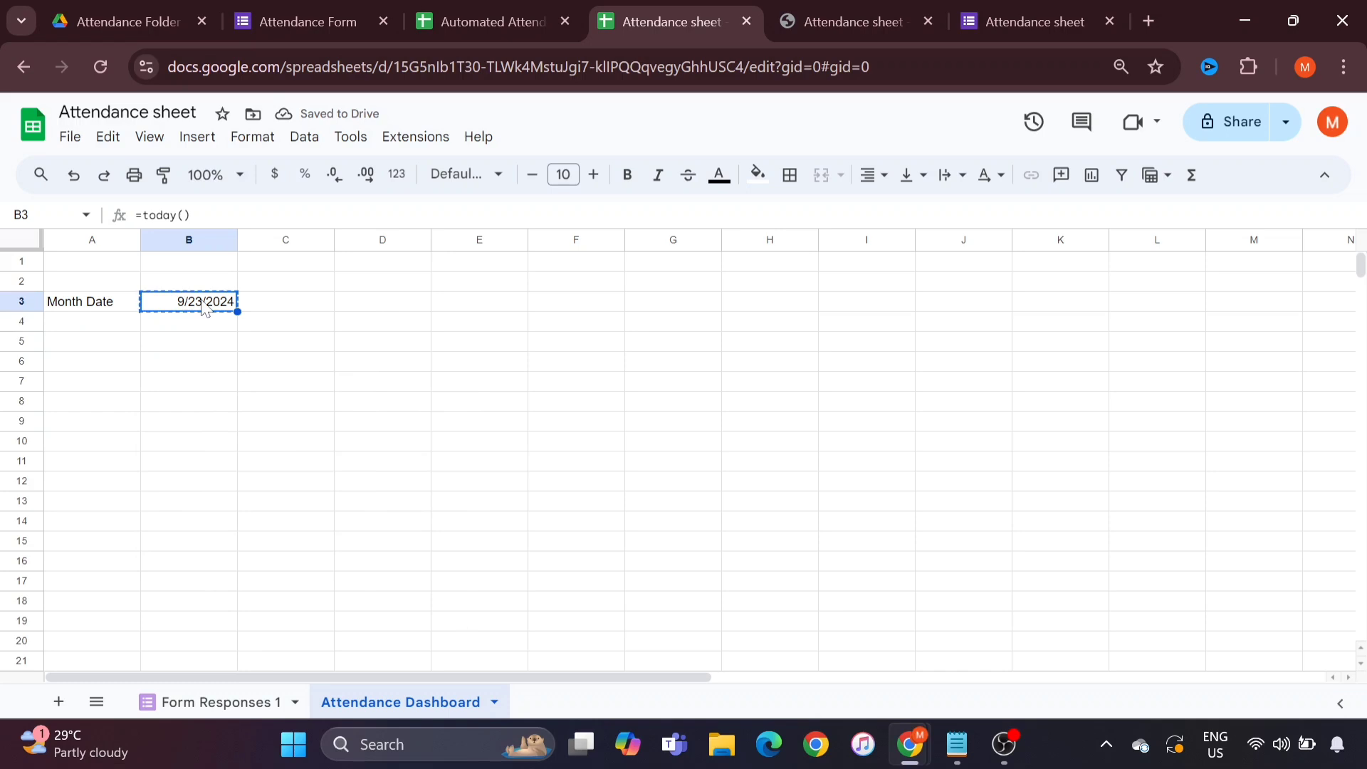
right_click(204, 307)
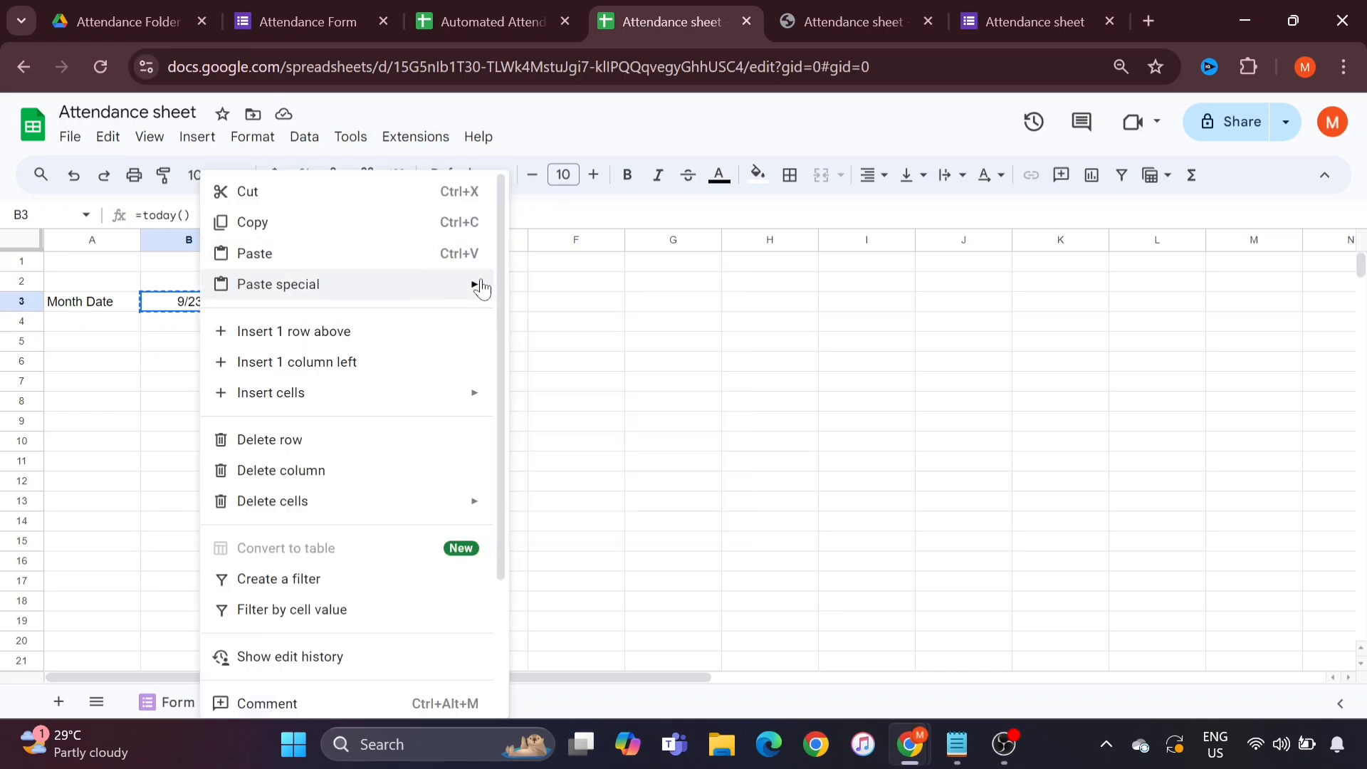
mouse_move(458, 290)
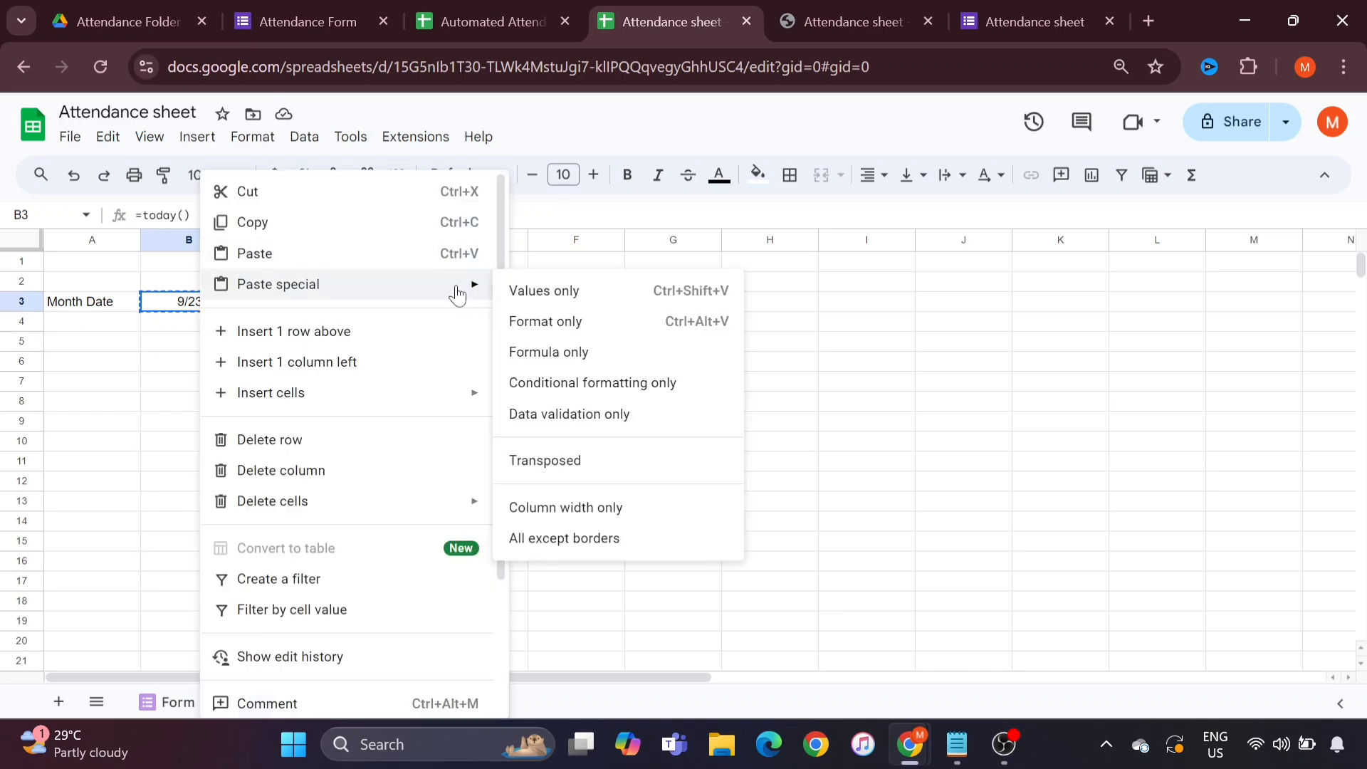
left_click(548, 288)
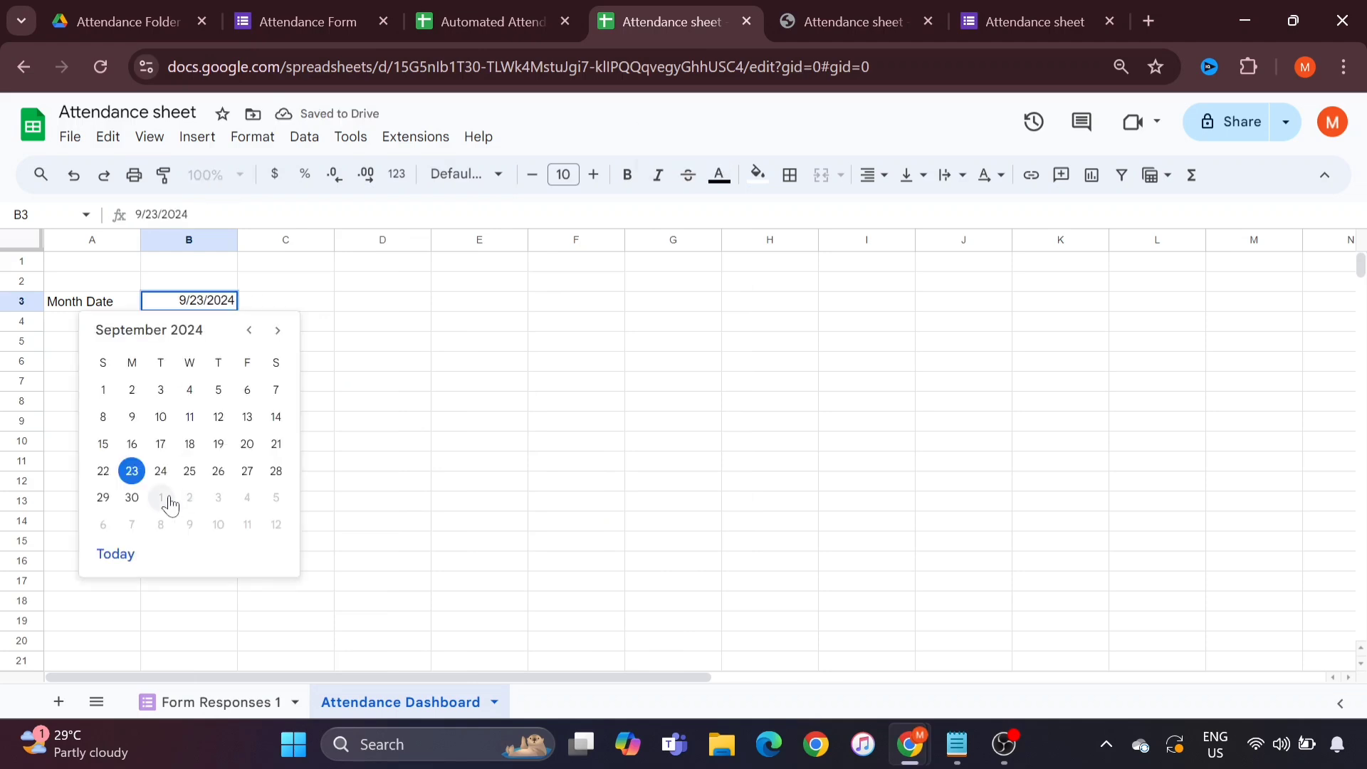
left_click(164, 499)
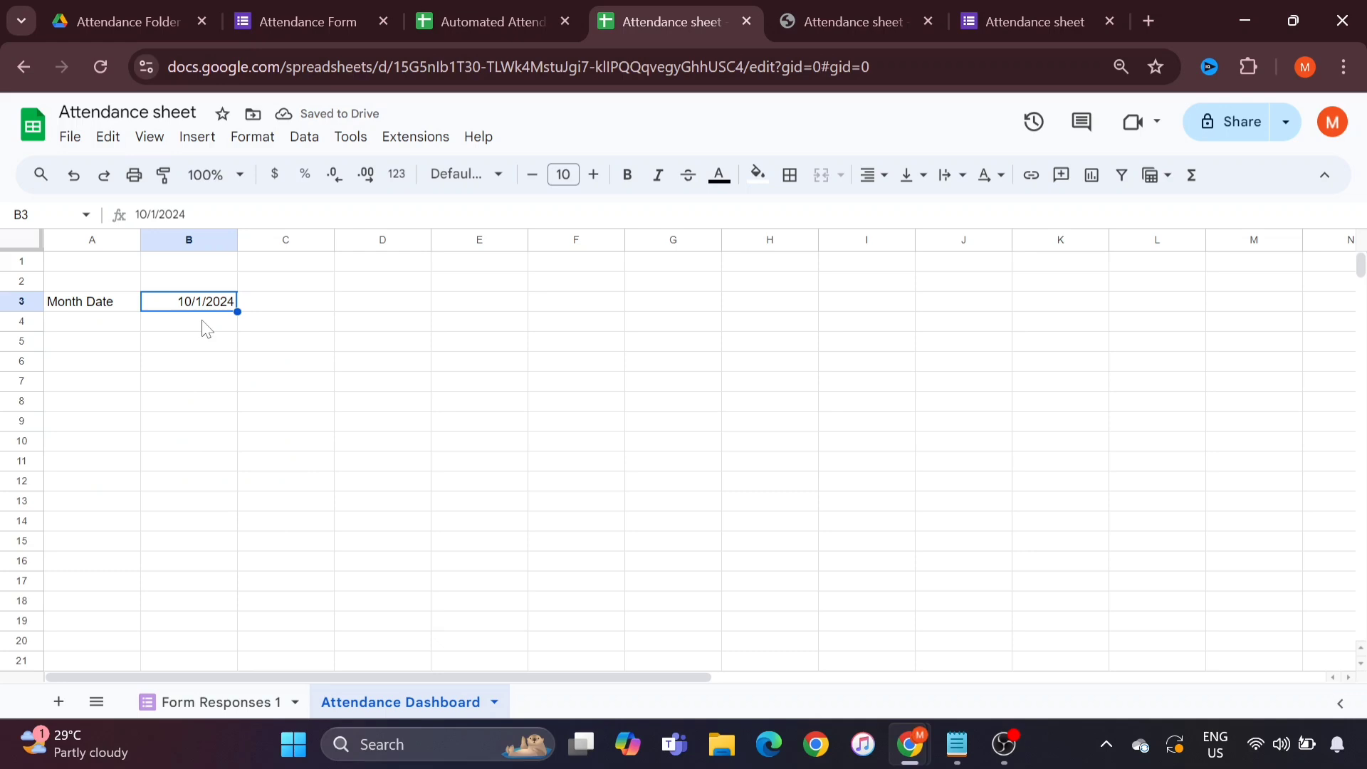
Step: Apply the custom date format shown as Aug 5, 1930 to the month date in B3
left_click(258, 146)
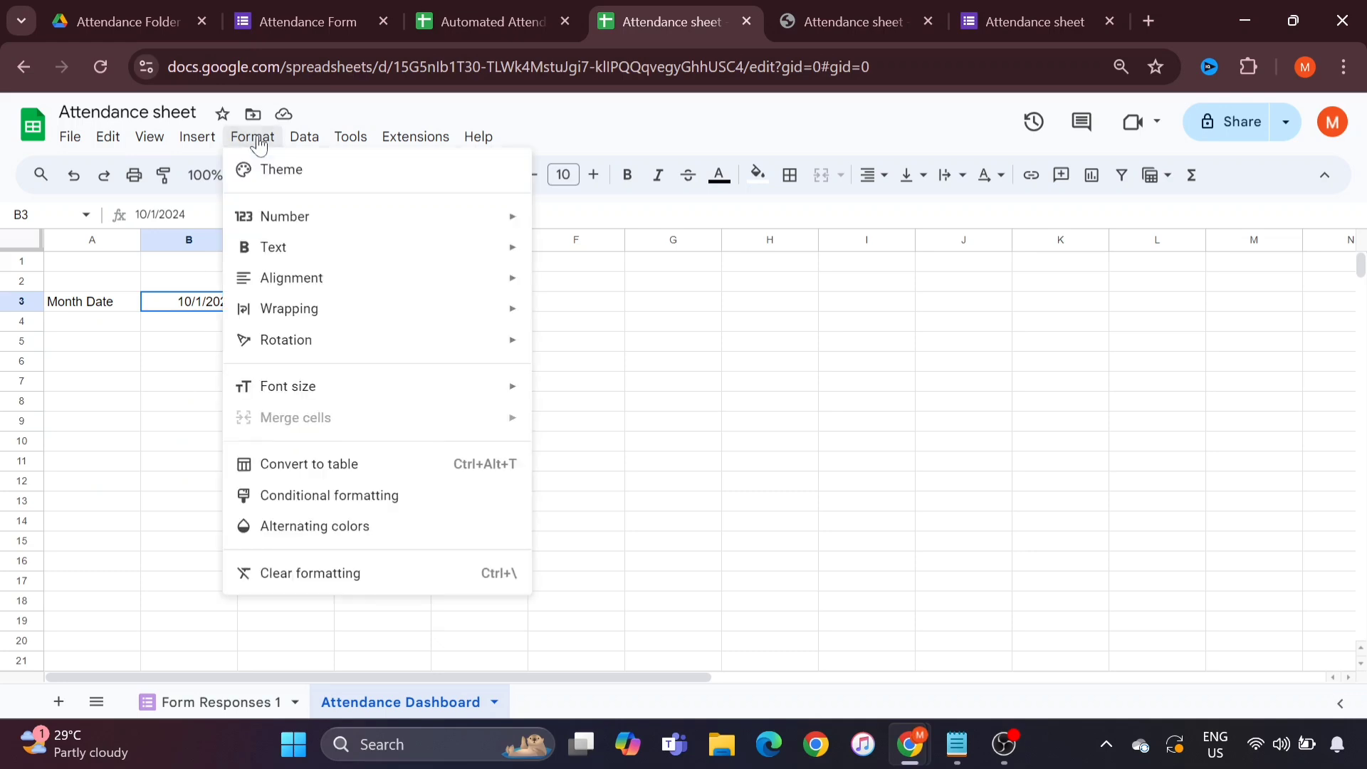
mouse_move(524, 250)
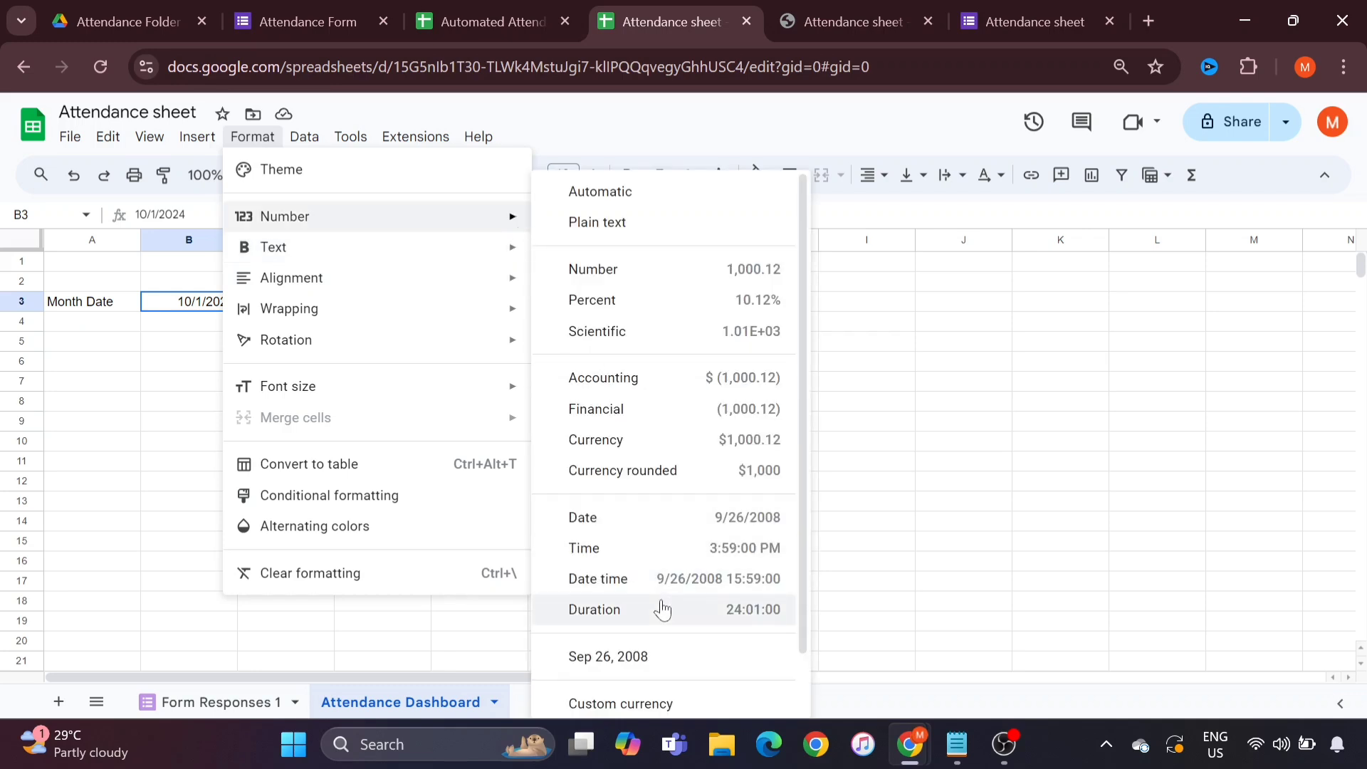
scroll(661, 605, "down", 1)
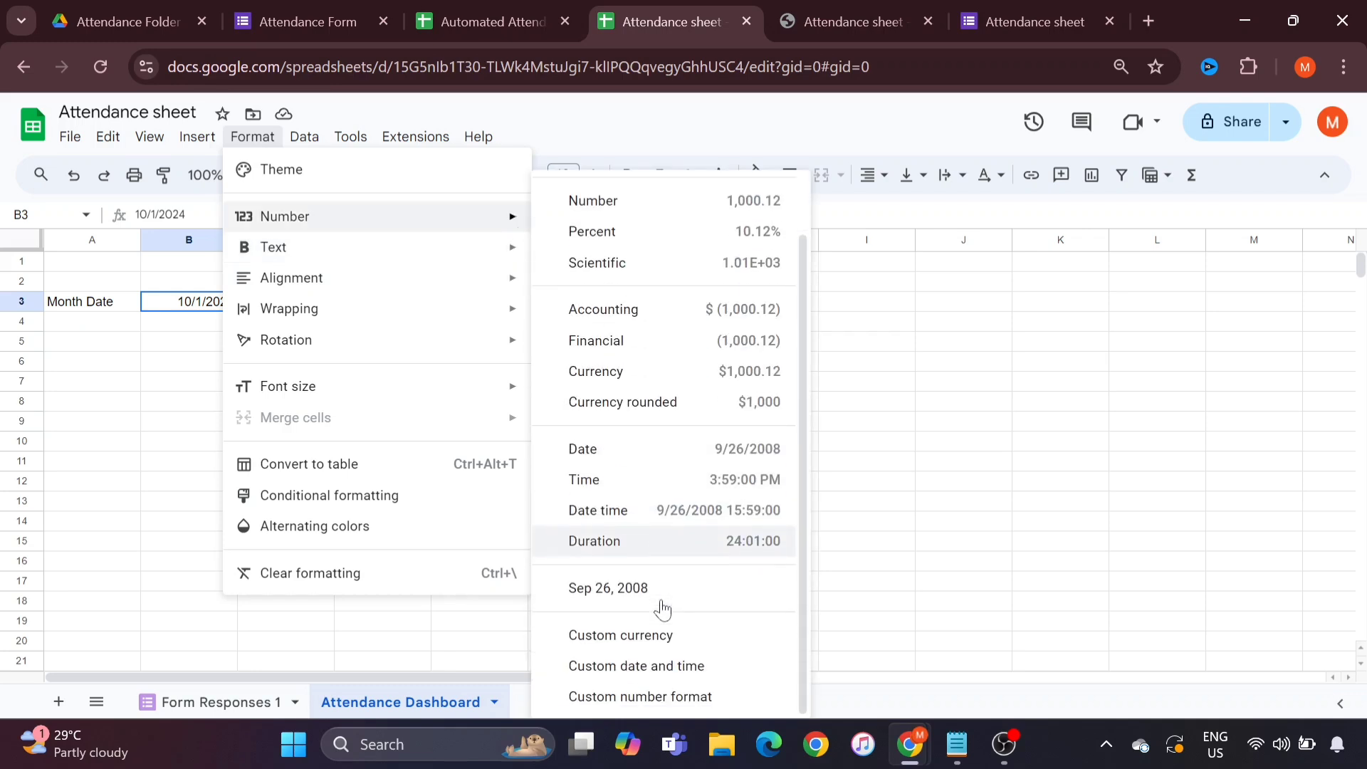
left_click(651, 675)
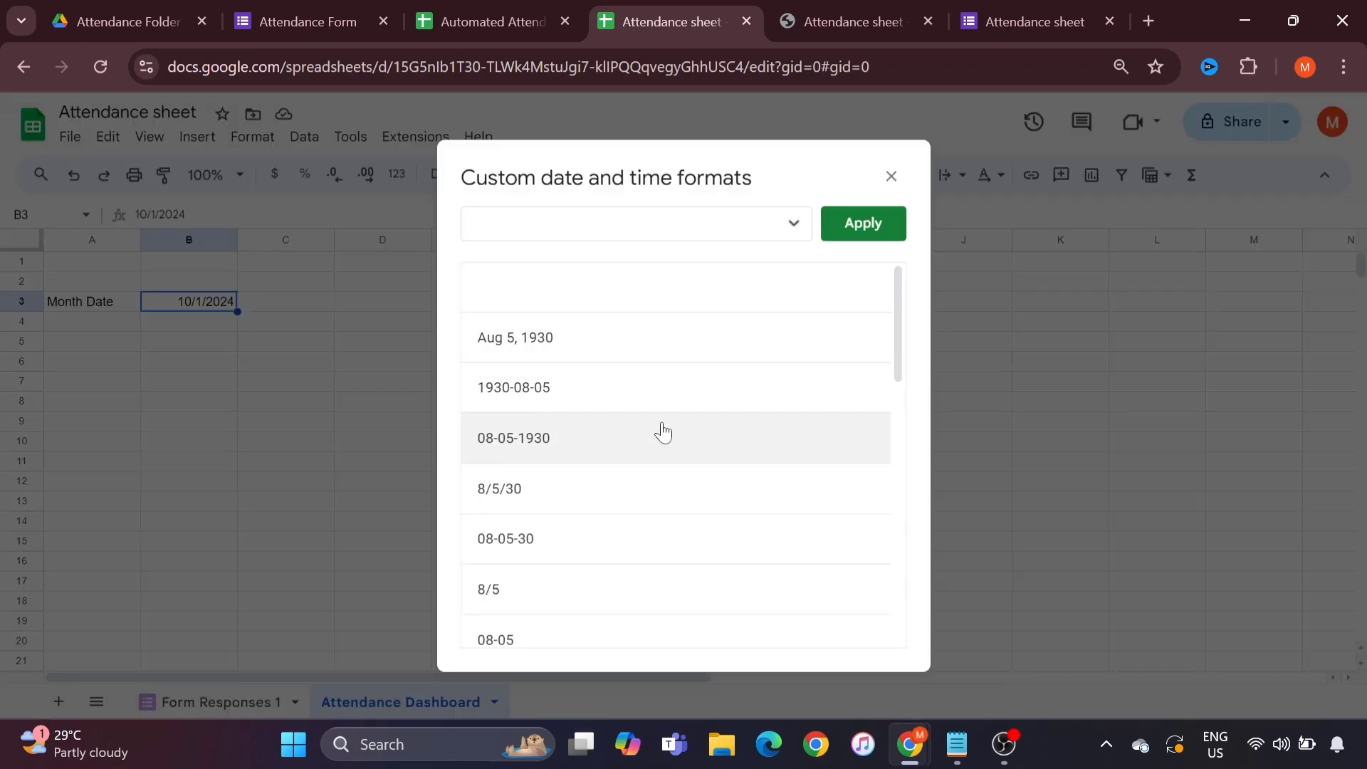
scroll(662, 430, "down", 3)
scroll(662, 430, "up", 3)
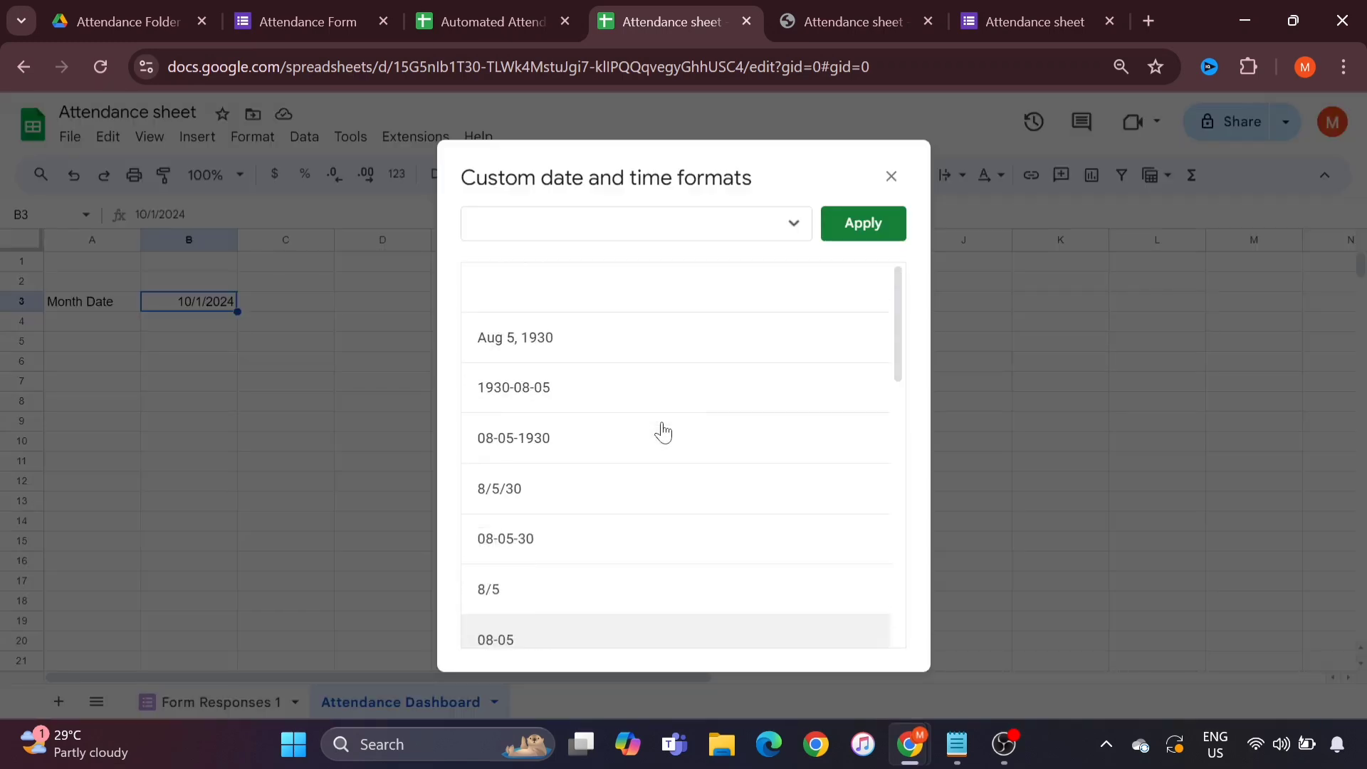
left_click(540, 349)
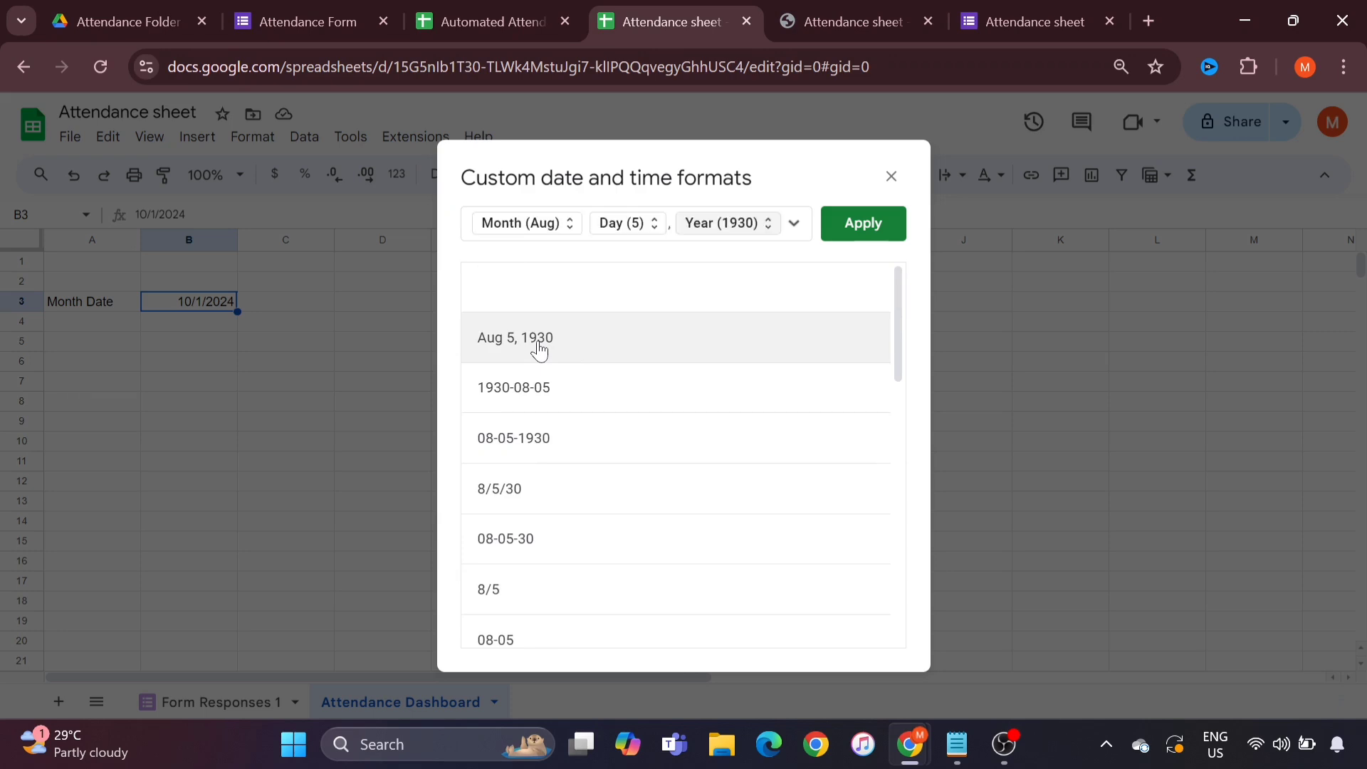
left_click(868, 229)
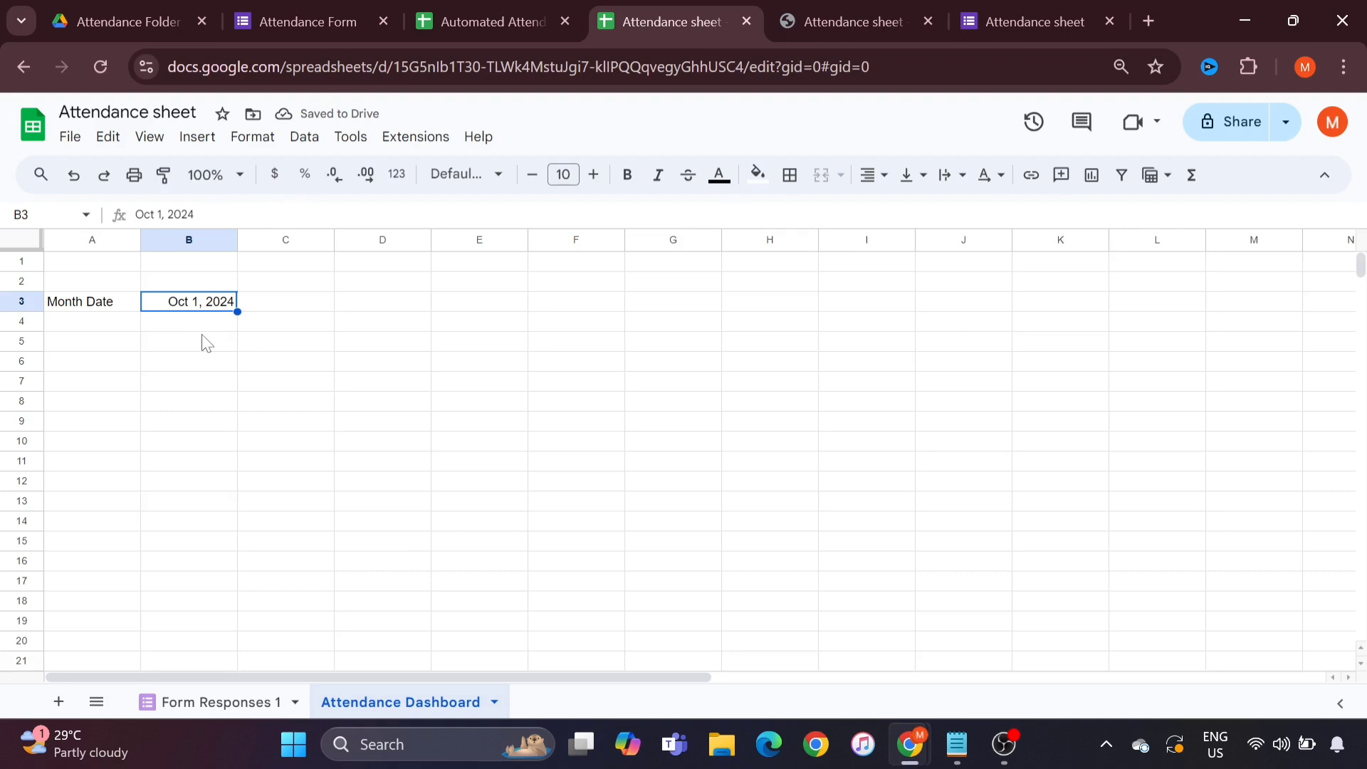
Step: Label cell A4 of the dashboard Today, below the Month Date label
left_click(98, 335)
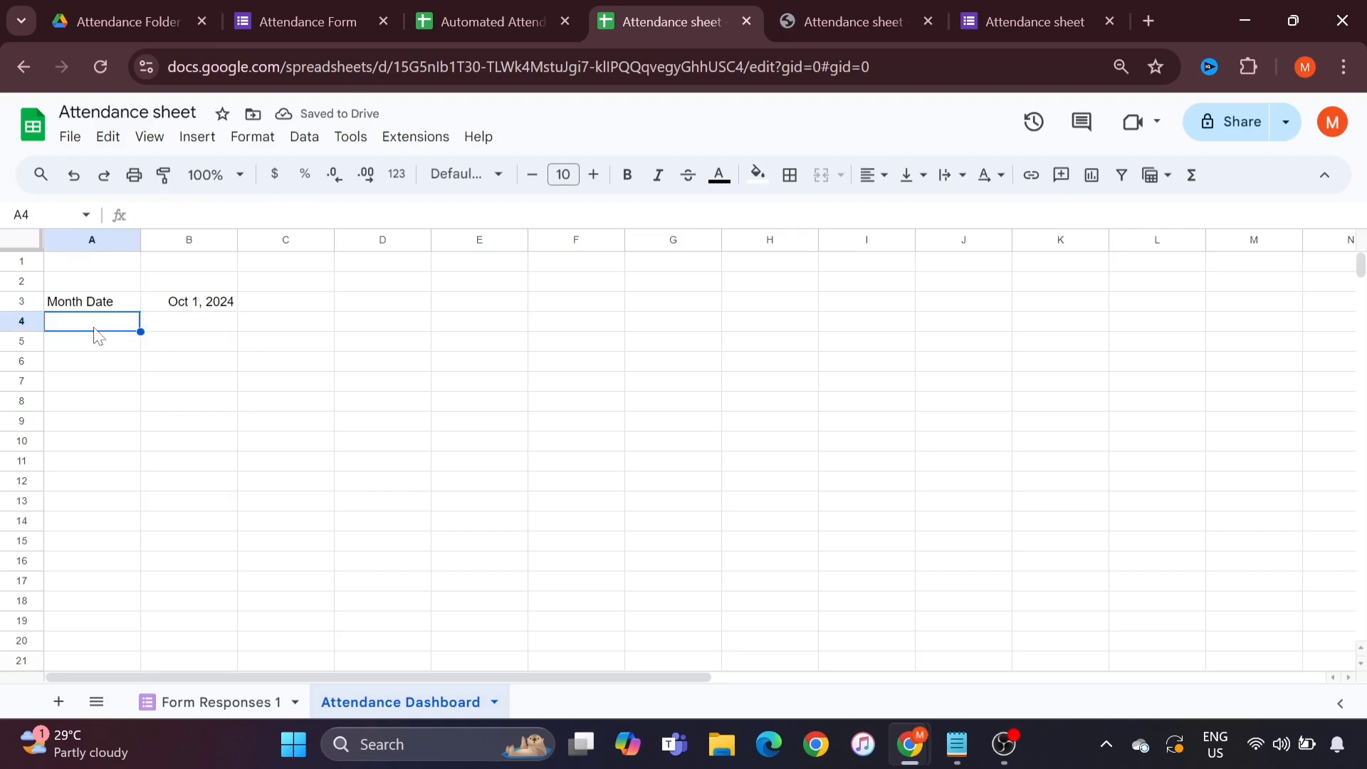
type("Toda")
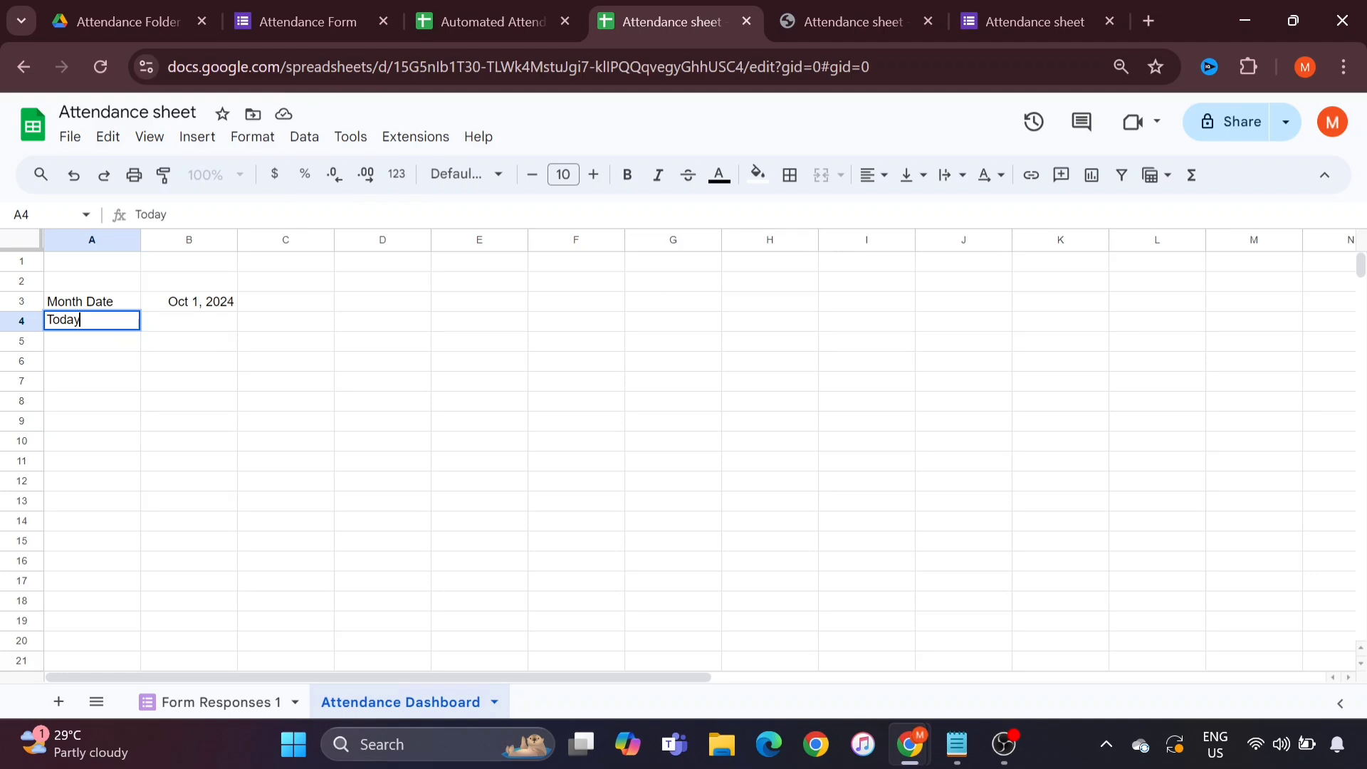
type("y")
key("Tab")
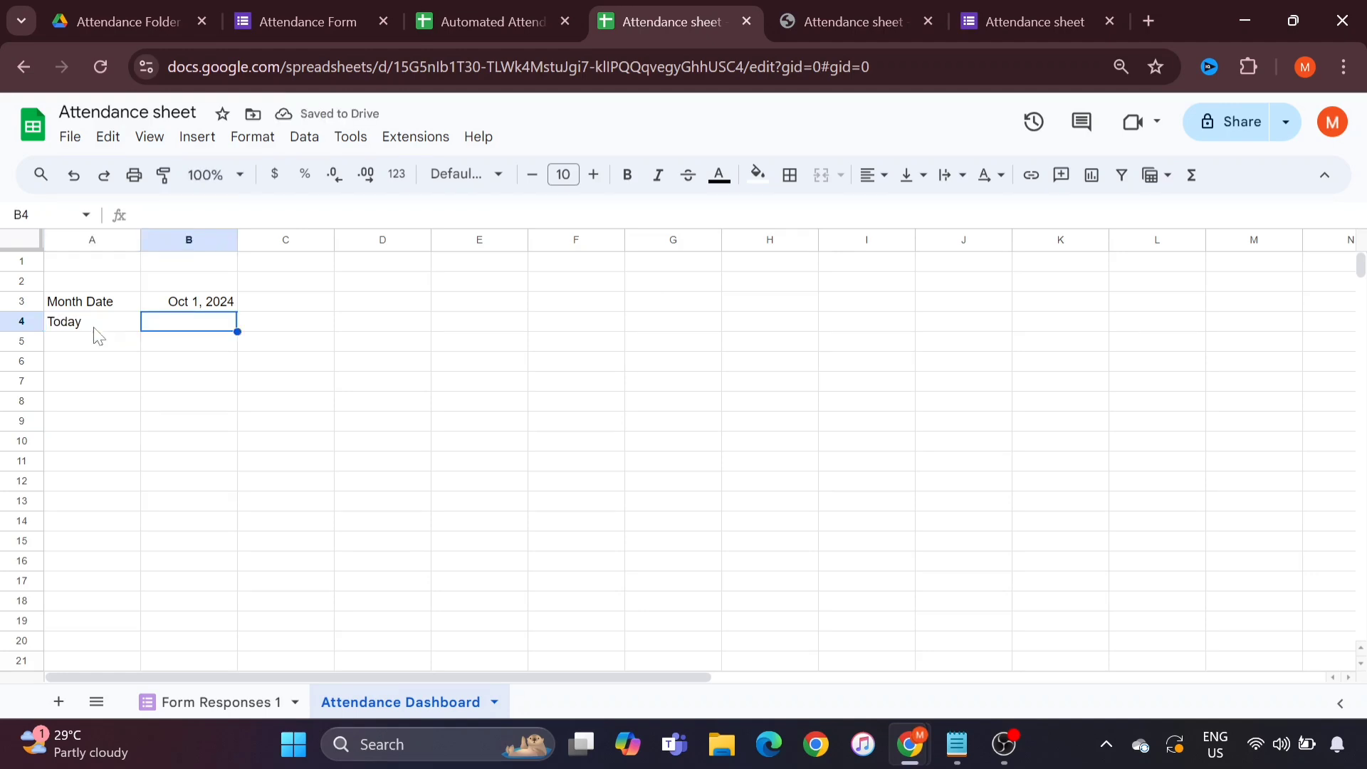
Step: Consult the Today Date cell in the Automated Attendace Sheet, return to the Attendance Dashboard, and copy the date Oct 1, 2024 from B3 into B4
left_click(499, 14)
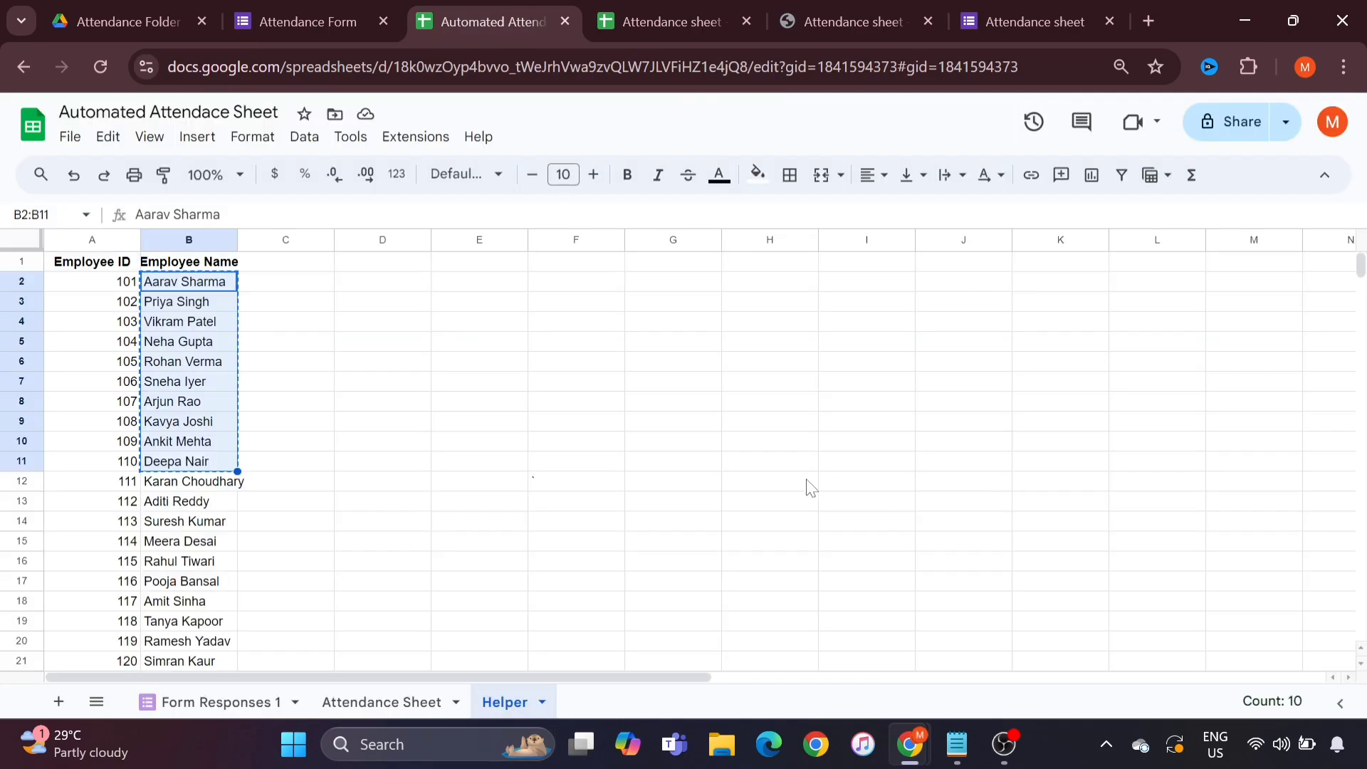
left_click(361, 715)
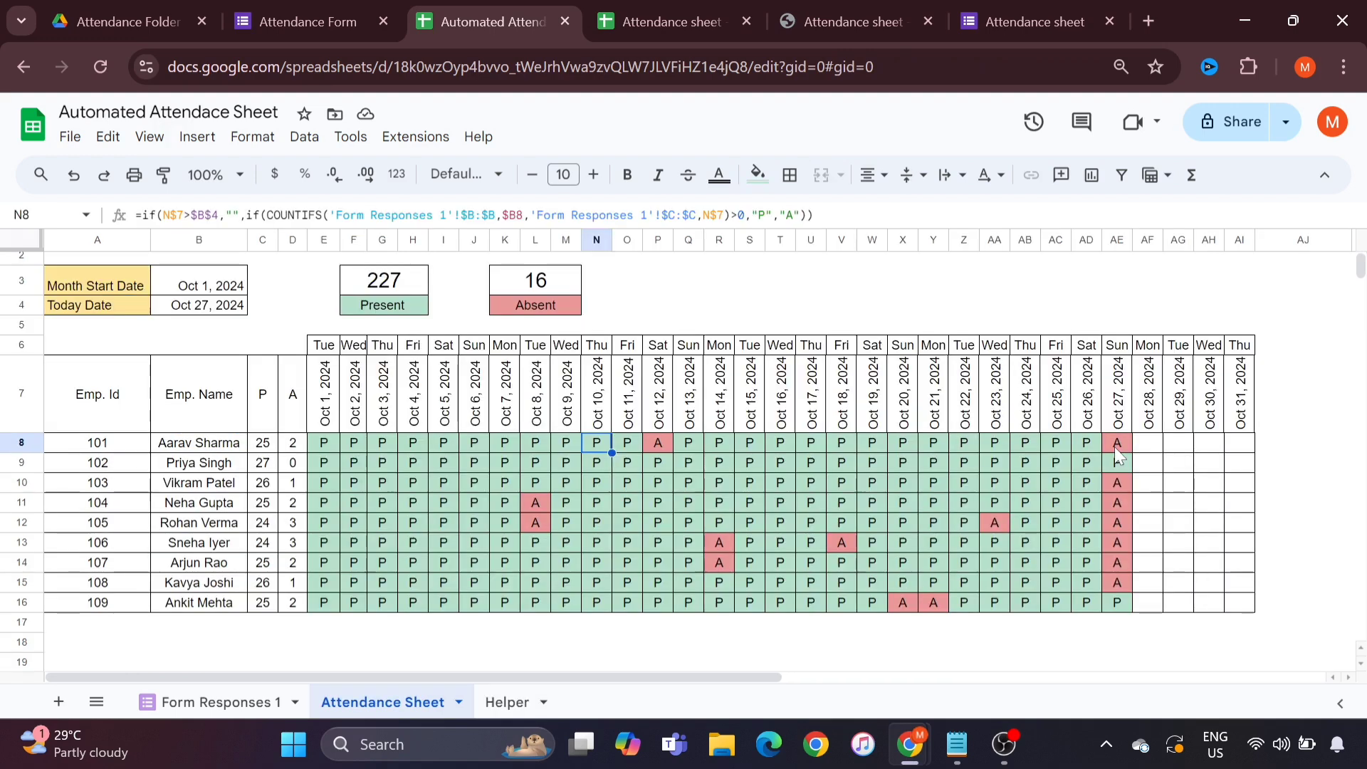
left_click_drag(1147, 446, 1243, 606)
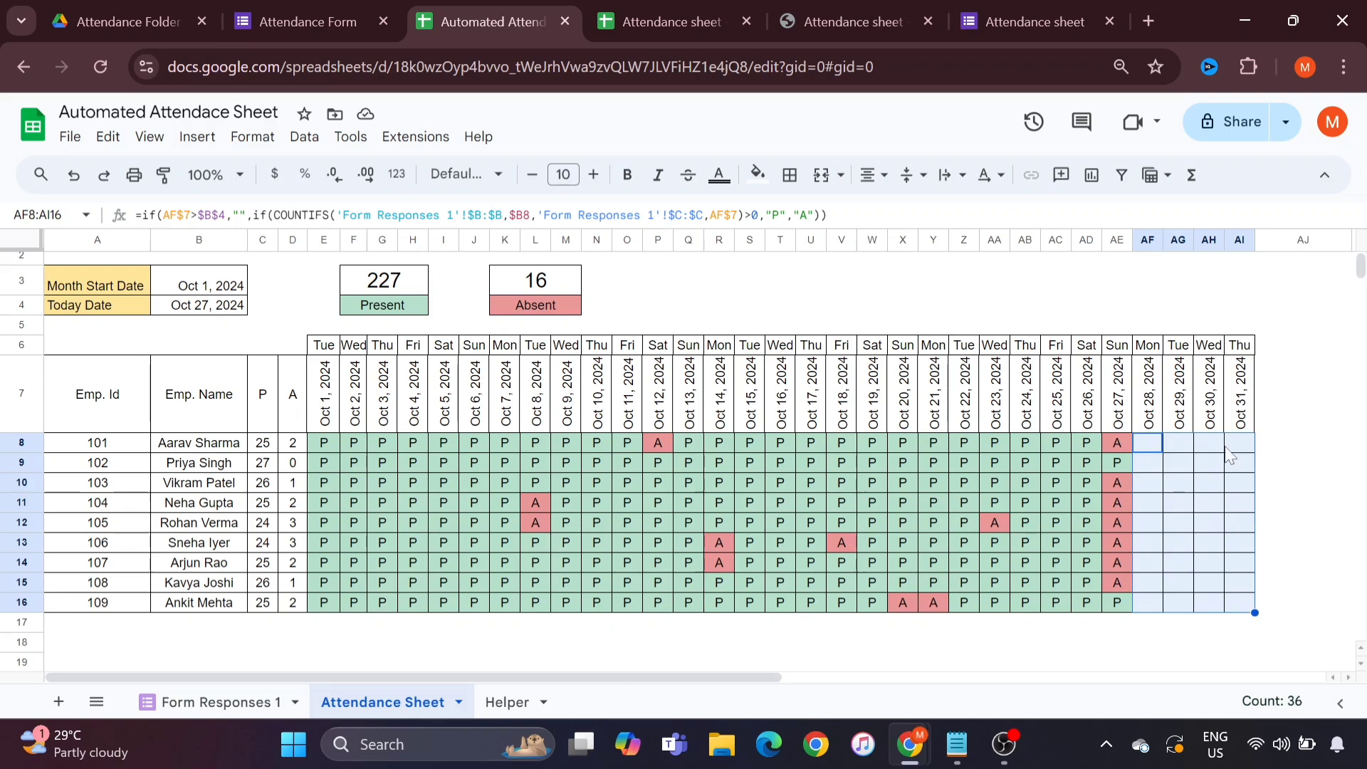
left_click(220, 309)
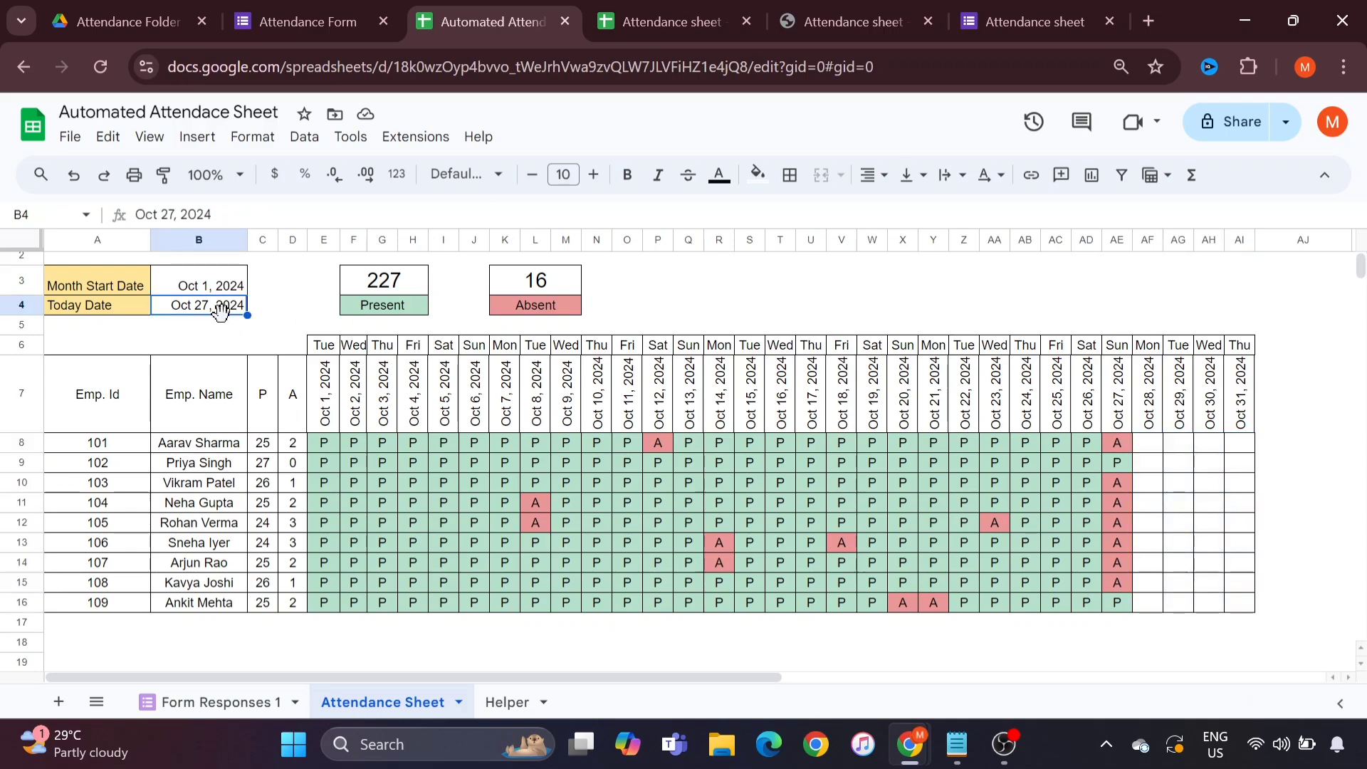
left_click(672, 13)
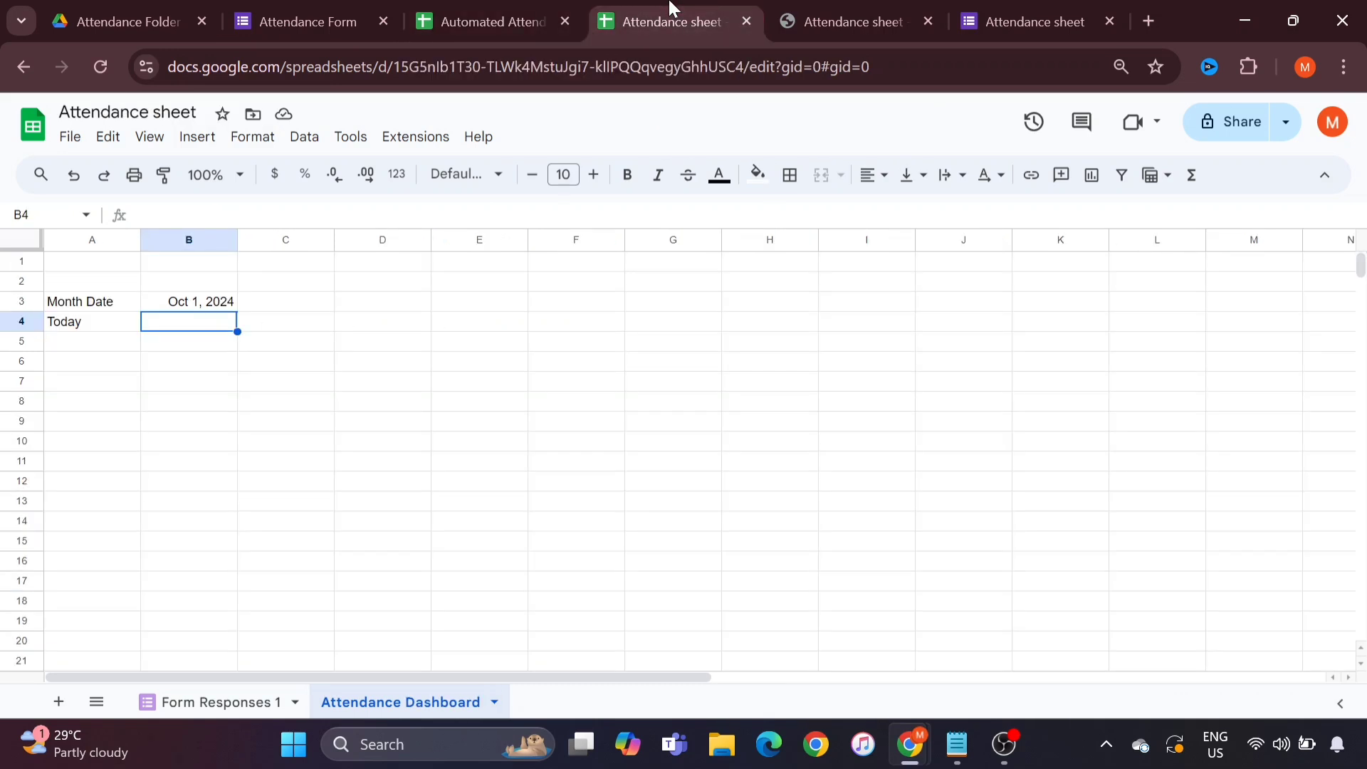
left_click(211, 309)
left_click(181, 326)
type("Oct 1, 2024")
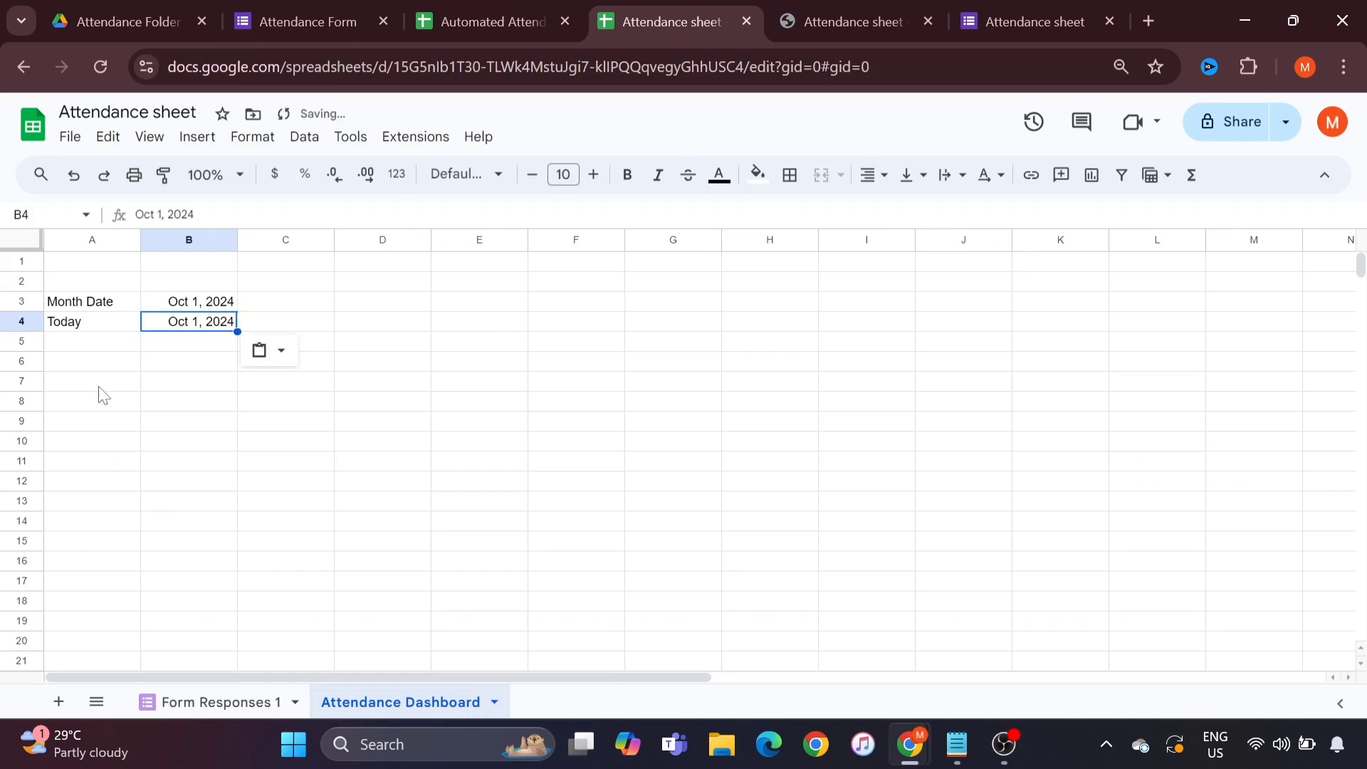
Step: Enter the header Student ID in cell A8 of the dashboard
left_click(97, 410)
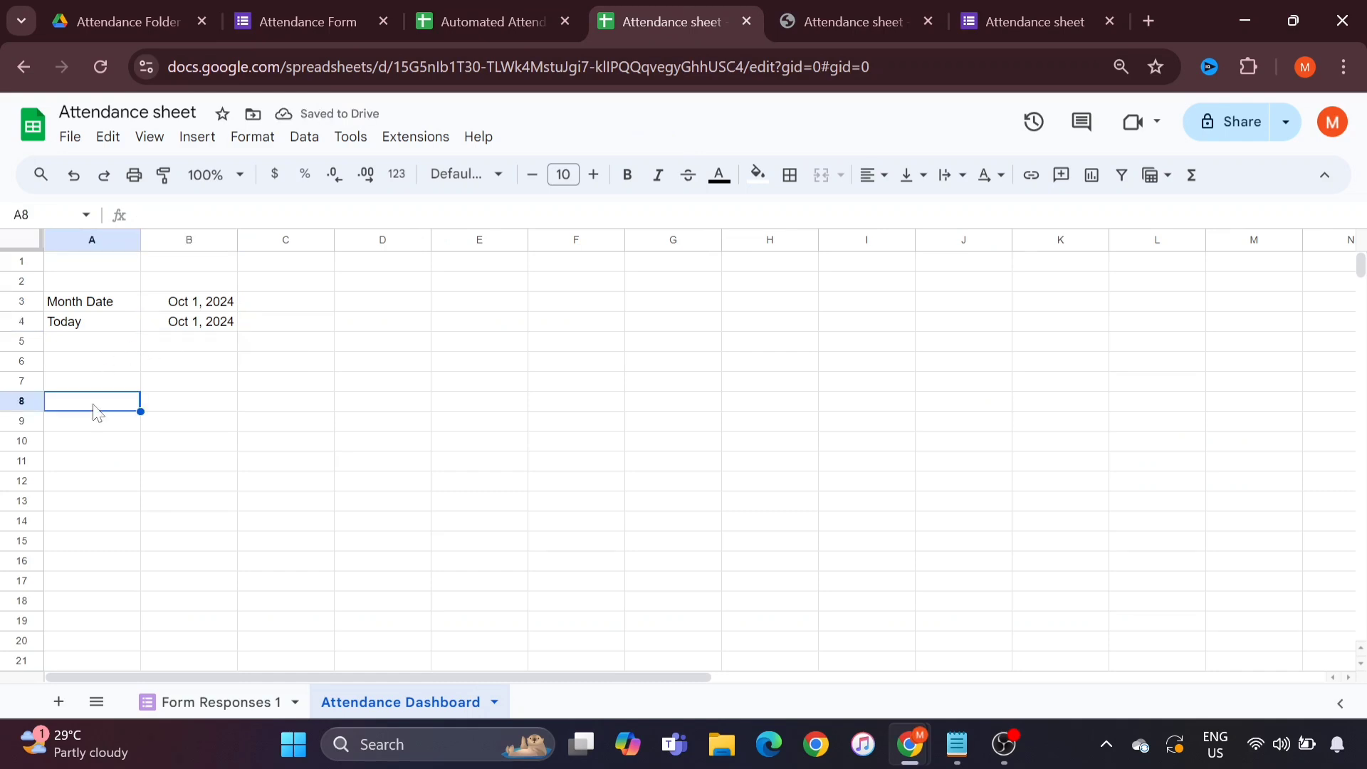
type("S")
key("BackSpace")
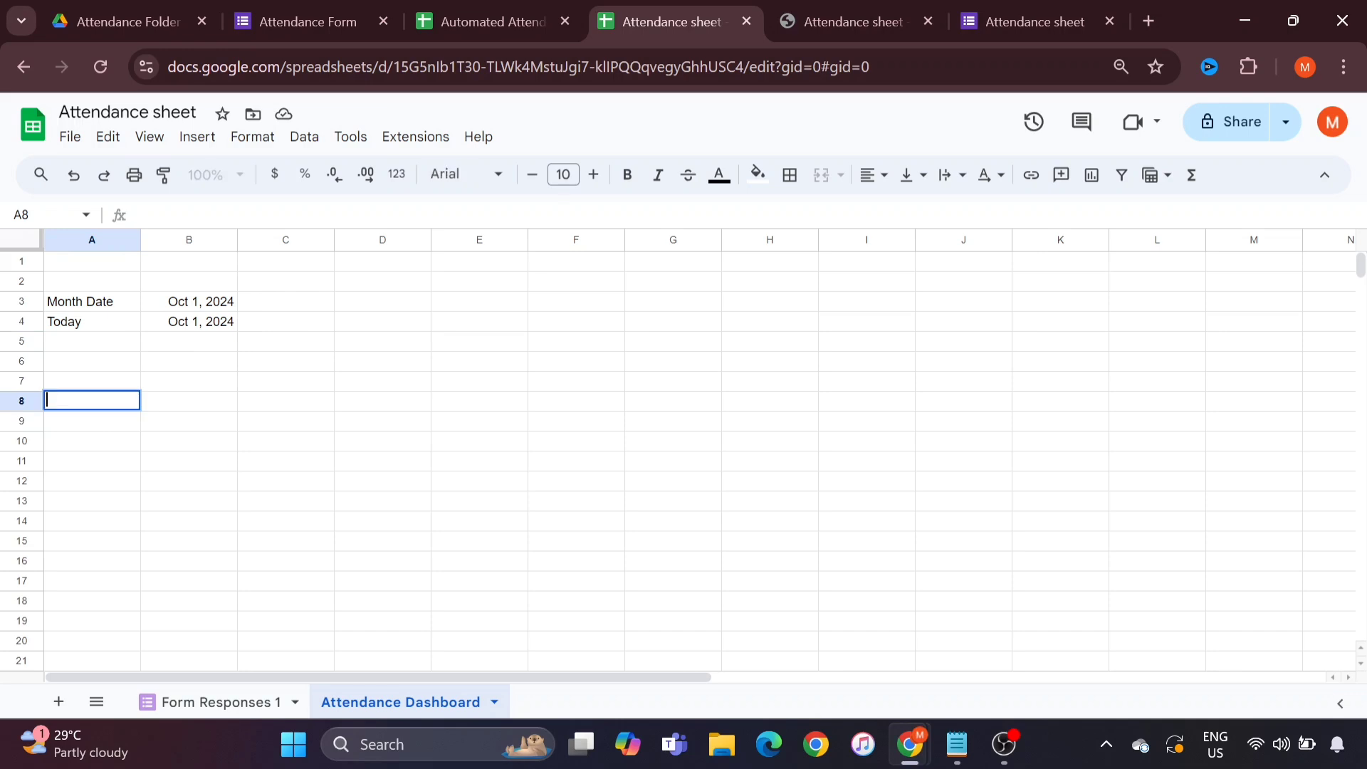
type("Student Na")
key("BackSpace")
key("BackSpace")
type("ID")
key("Tab")
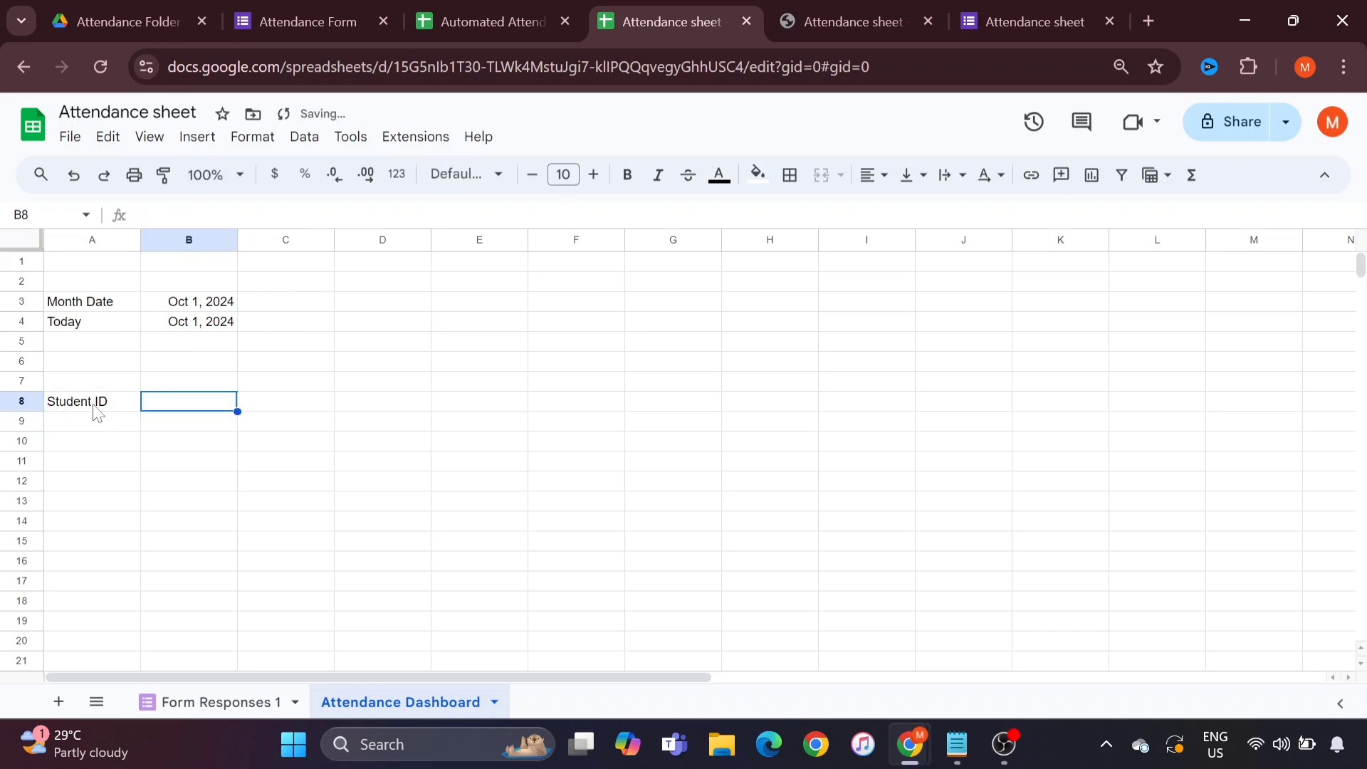
Step: Add the headers Student Name, P and A in cells B8, C8 and D8
type("Student Nm")
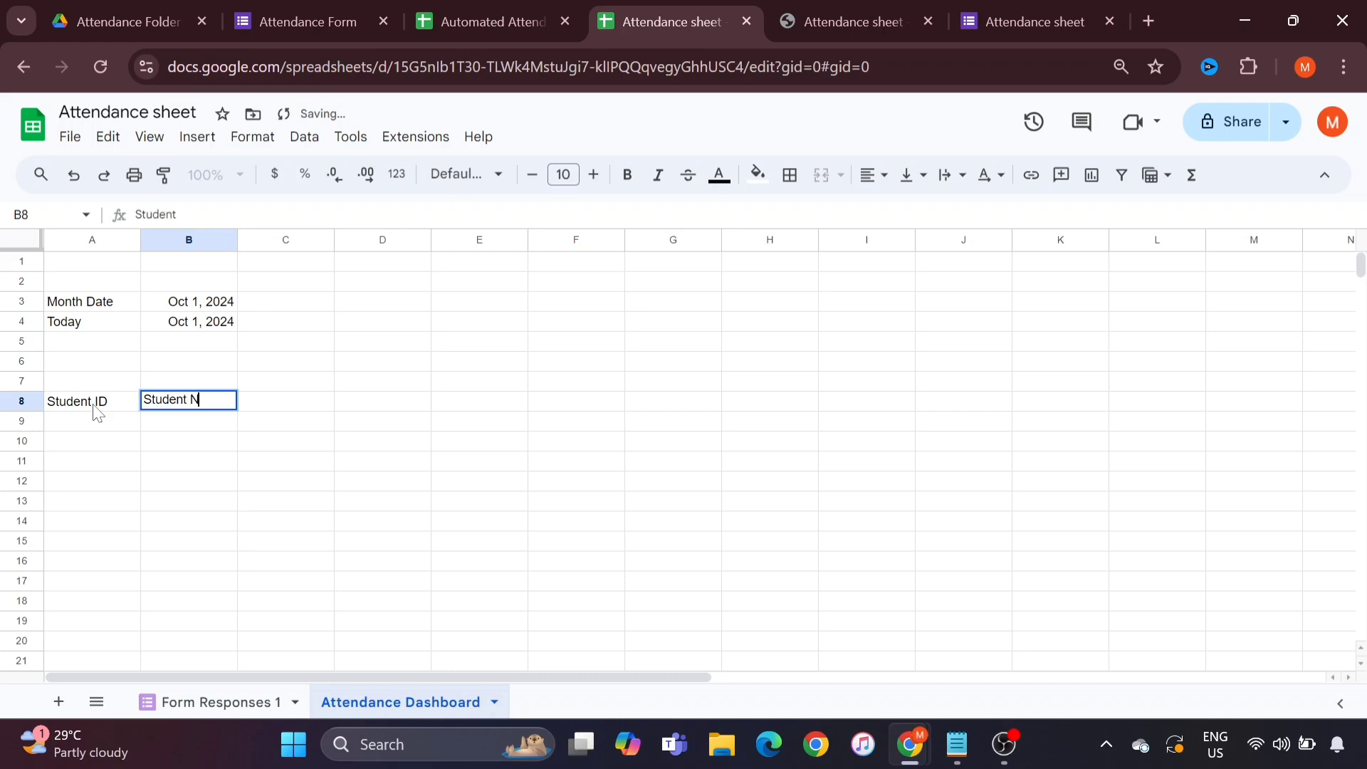
key("BackSpace")
type("ame")
key("Tab")
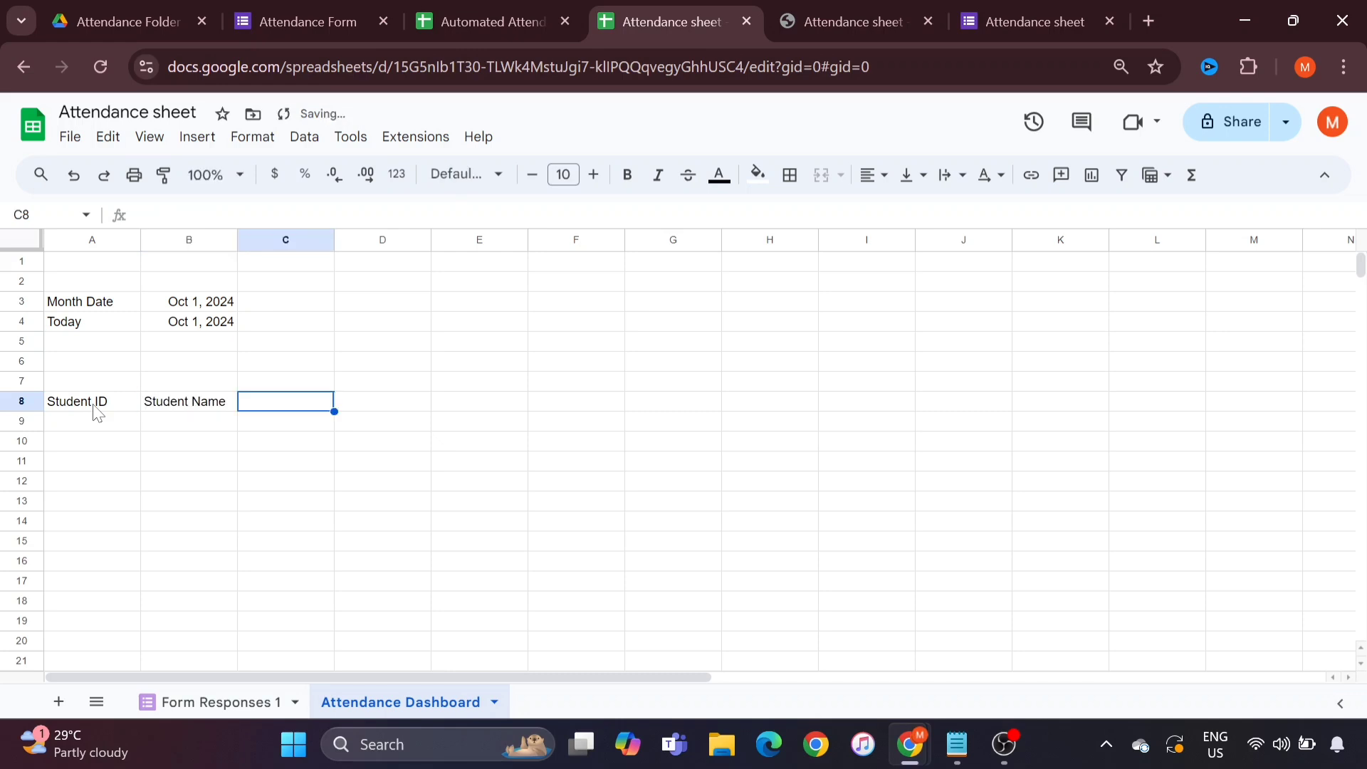
type("P")
key("Tab")
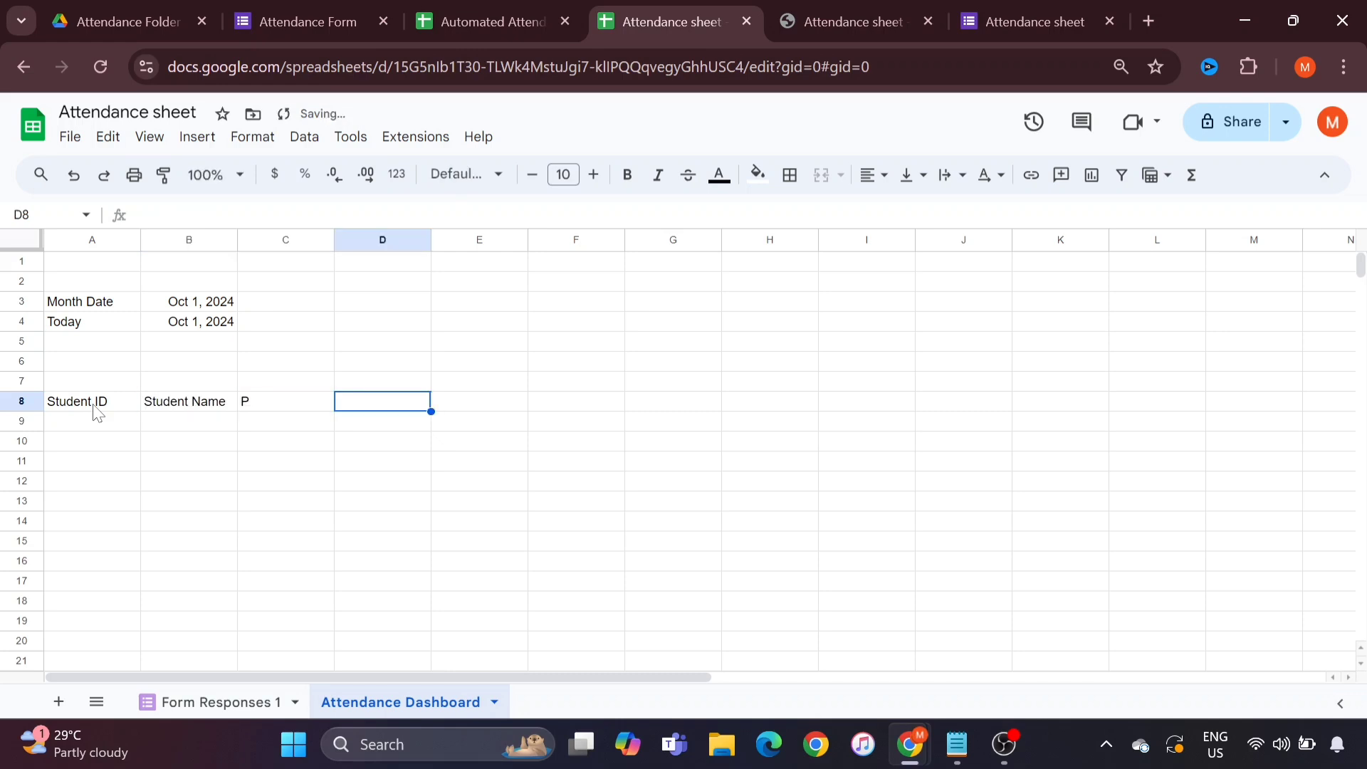
type("A")
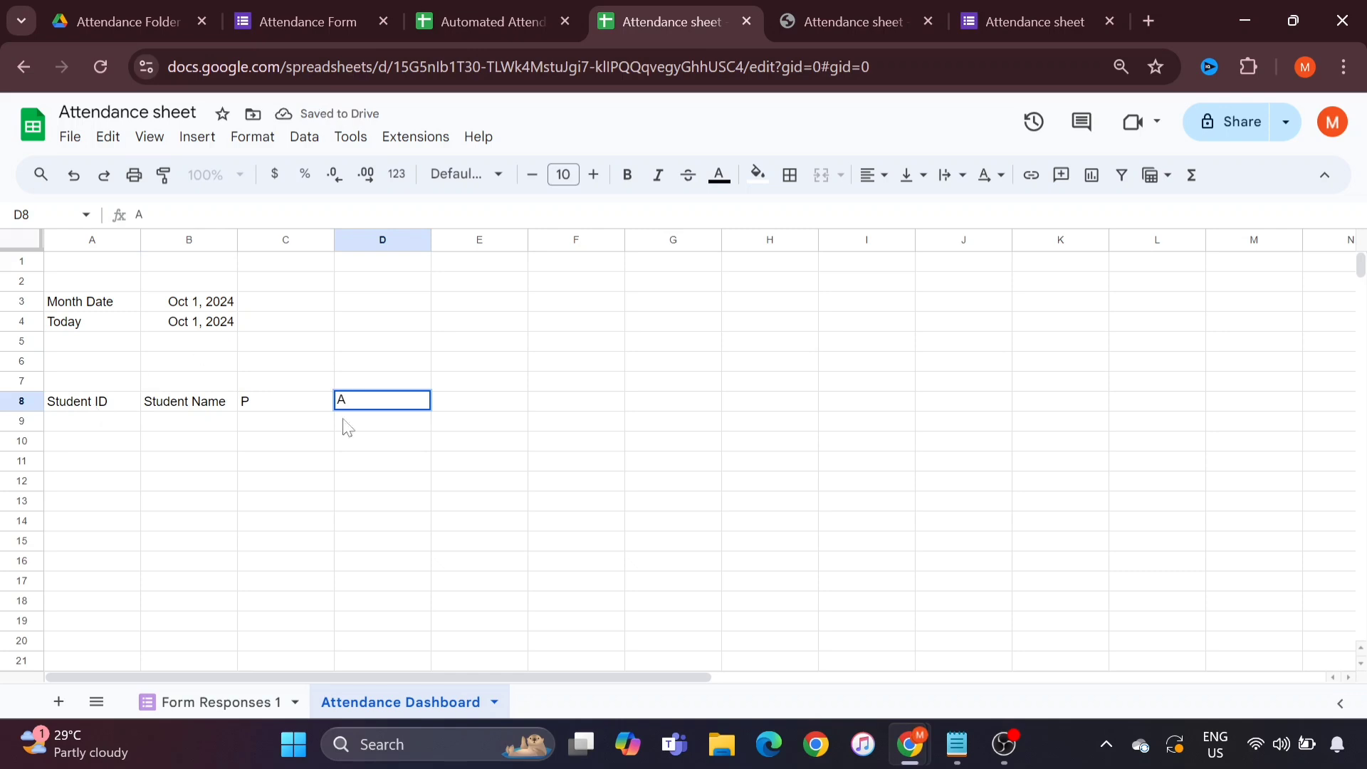
left_click(236, 522)
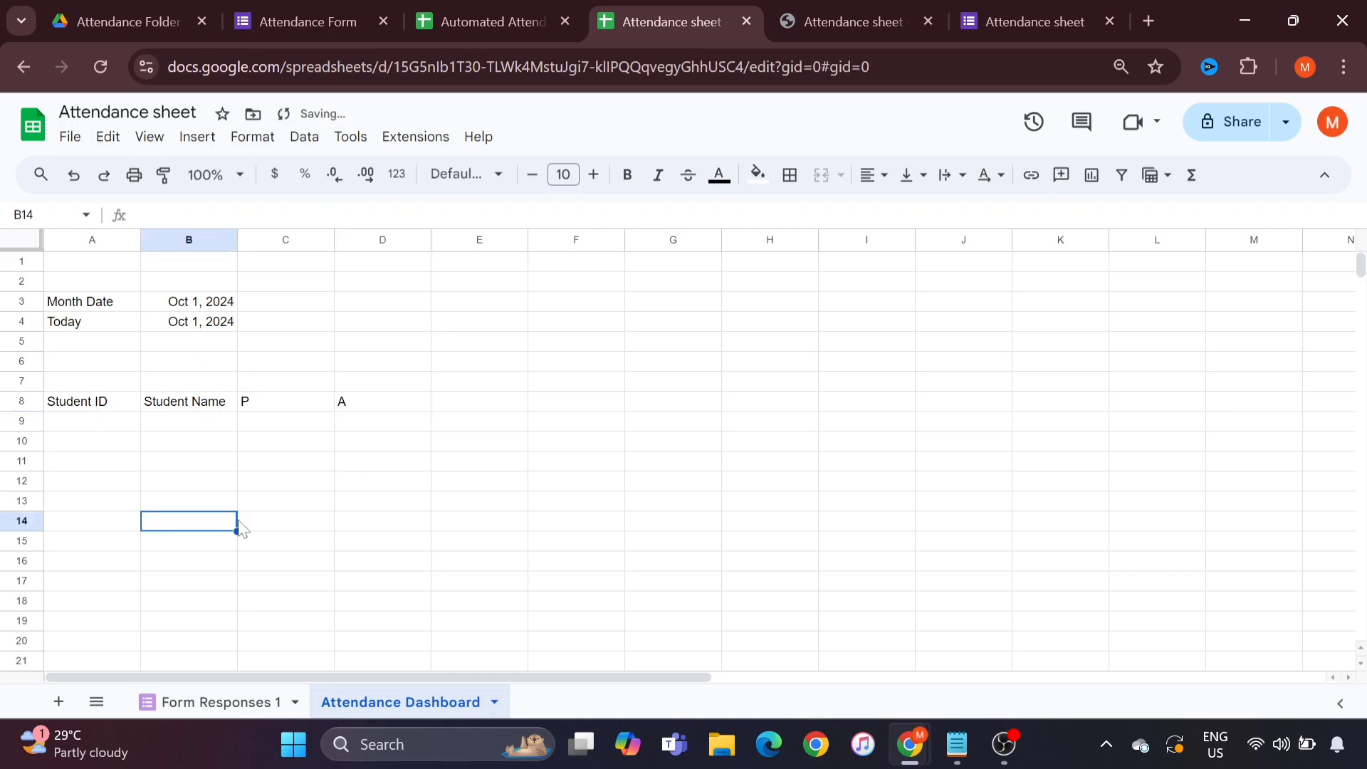
Step: Copy the ID and name rows A8:B16 from the Automated Attendace Sheet and paste them below the dashboard headers, starting at A9
left_click(489, 23)
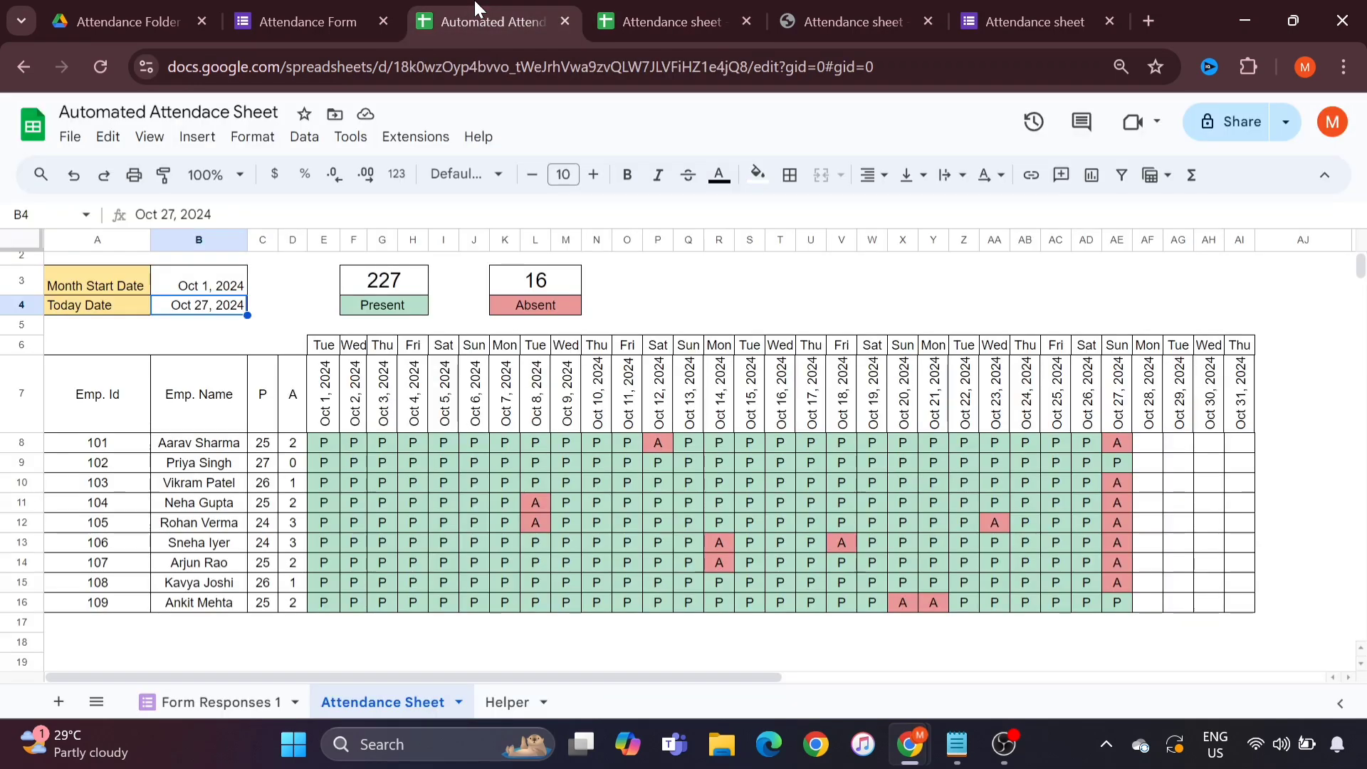
left_click(132, 448)
left_click(223, 606, "shift")
key("ctrl+c")
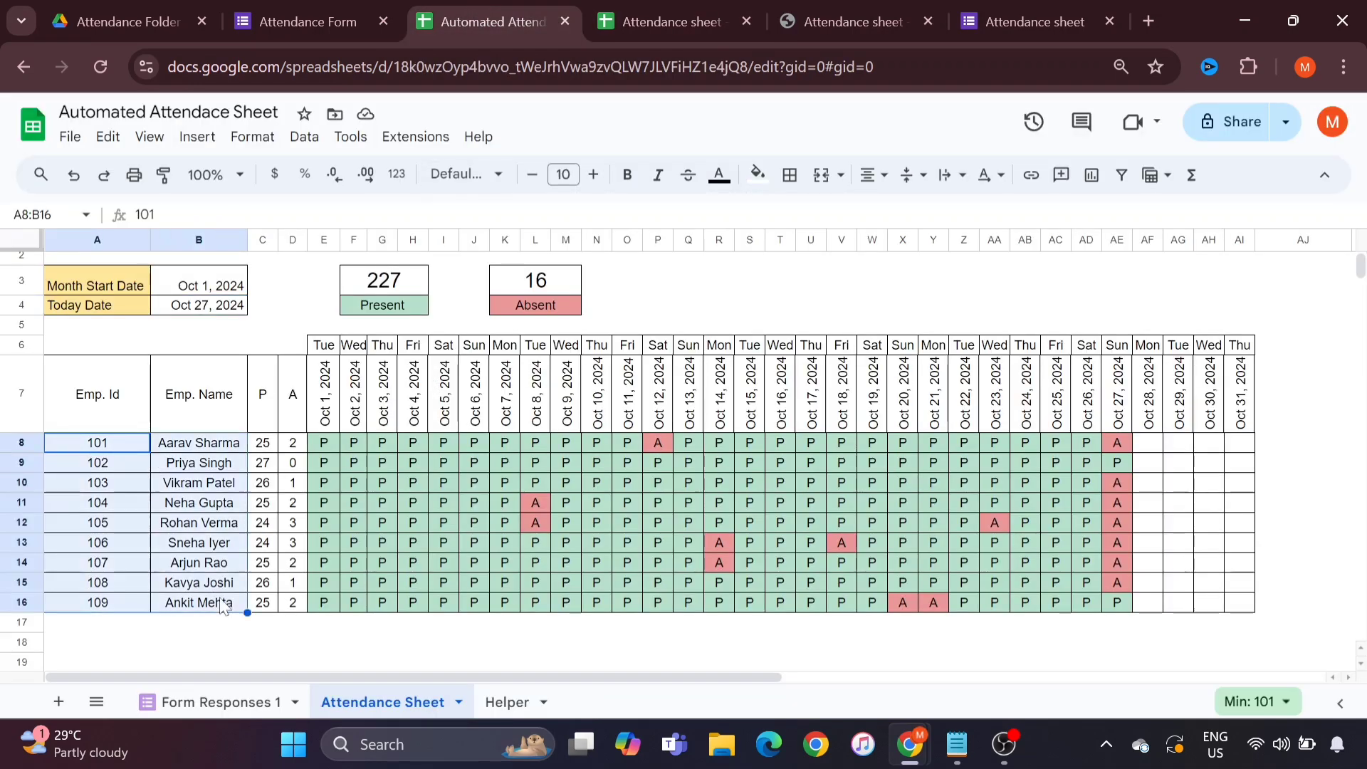
left_click(673, 20)
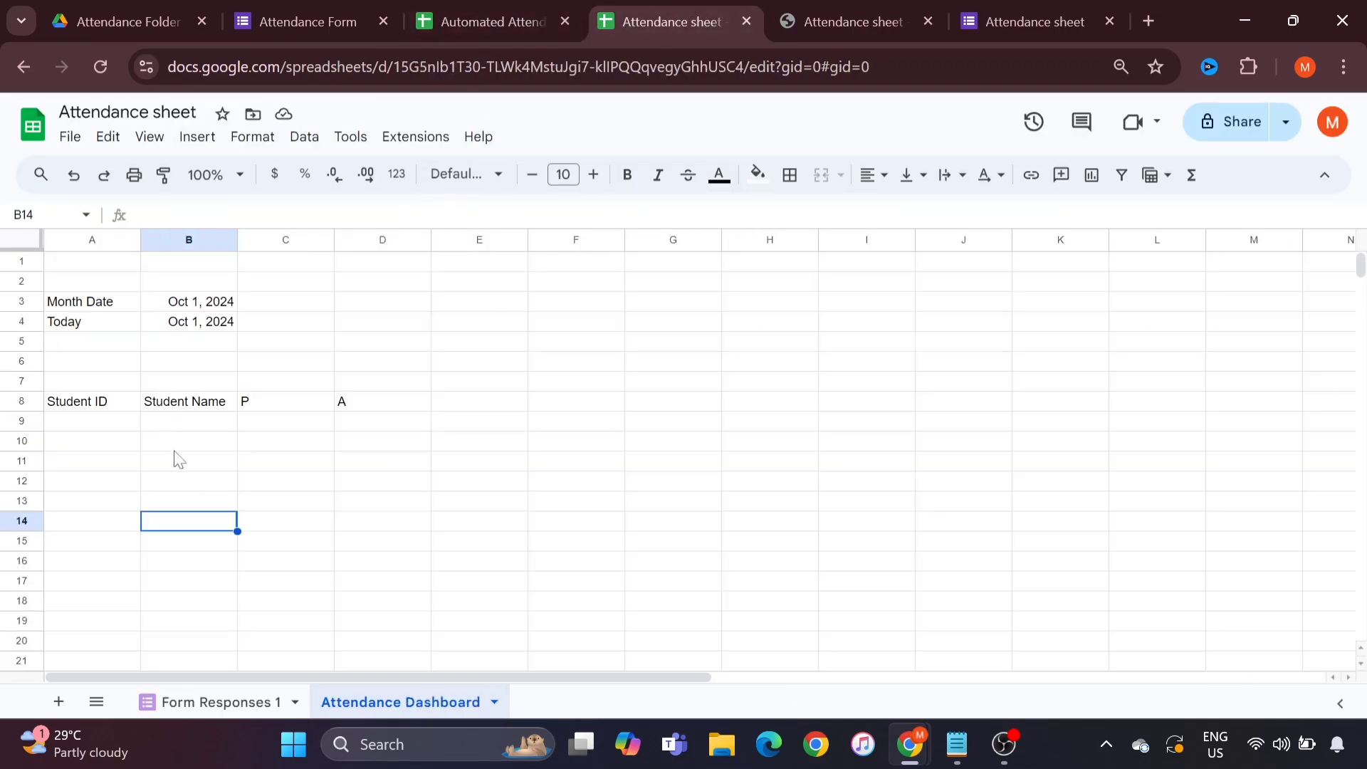
left_click(117, 427)
key("ctrl+v")
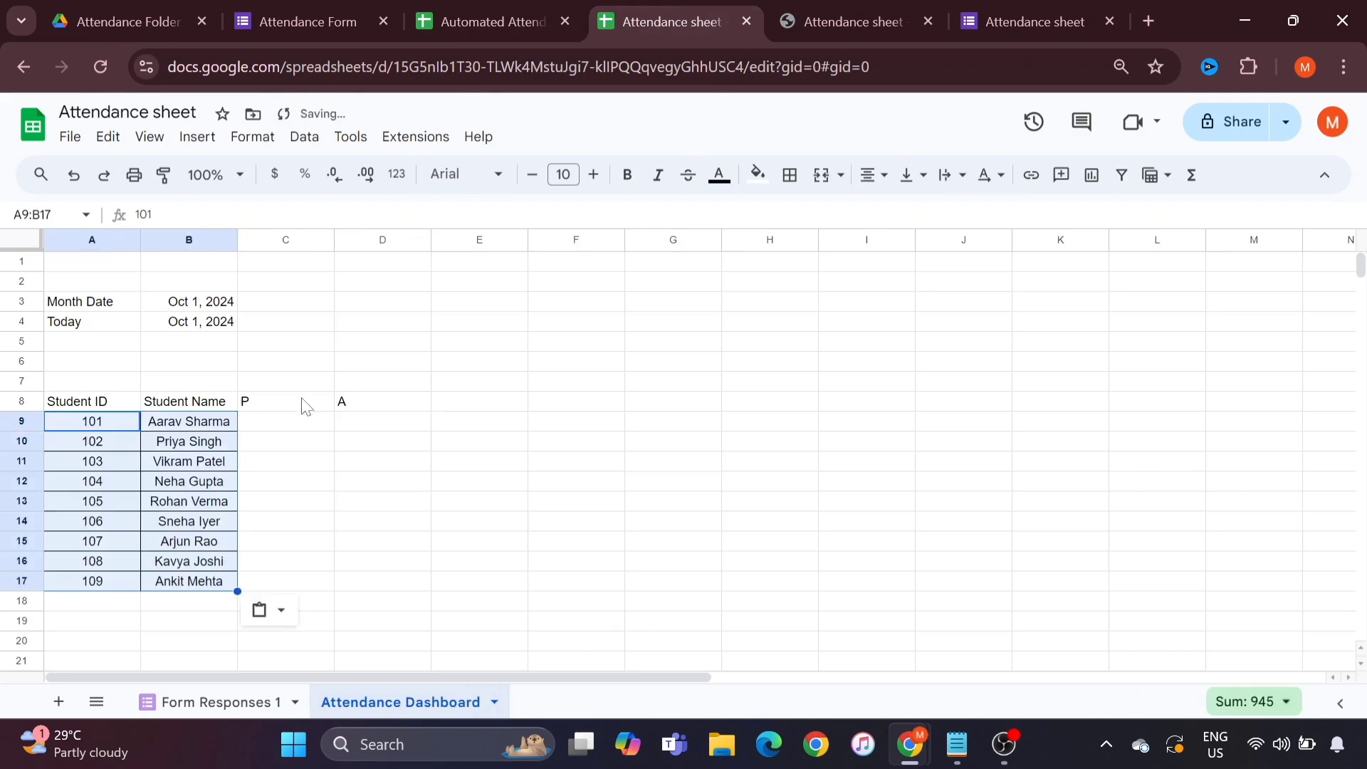
Step: Link cell E8 of the dashboard to the Month Date in B3 with the formula =B3, rejecting the suggested autofill
left_click(461, 403)
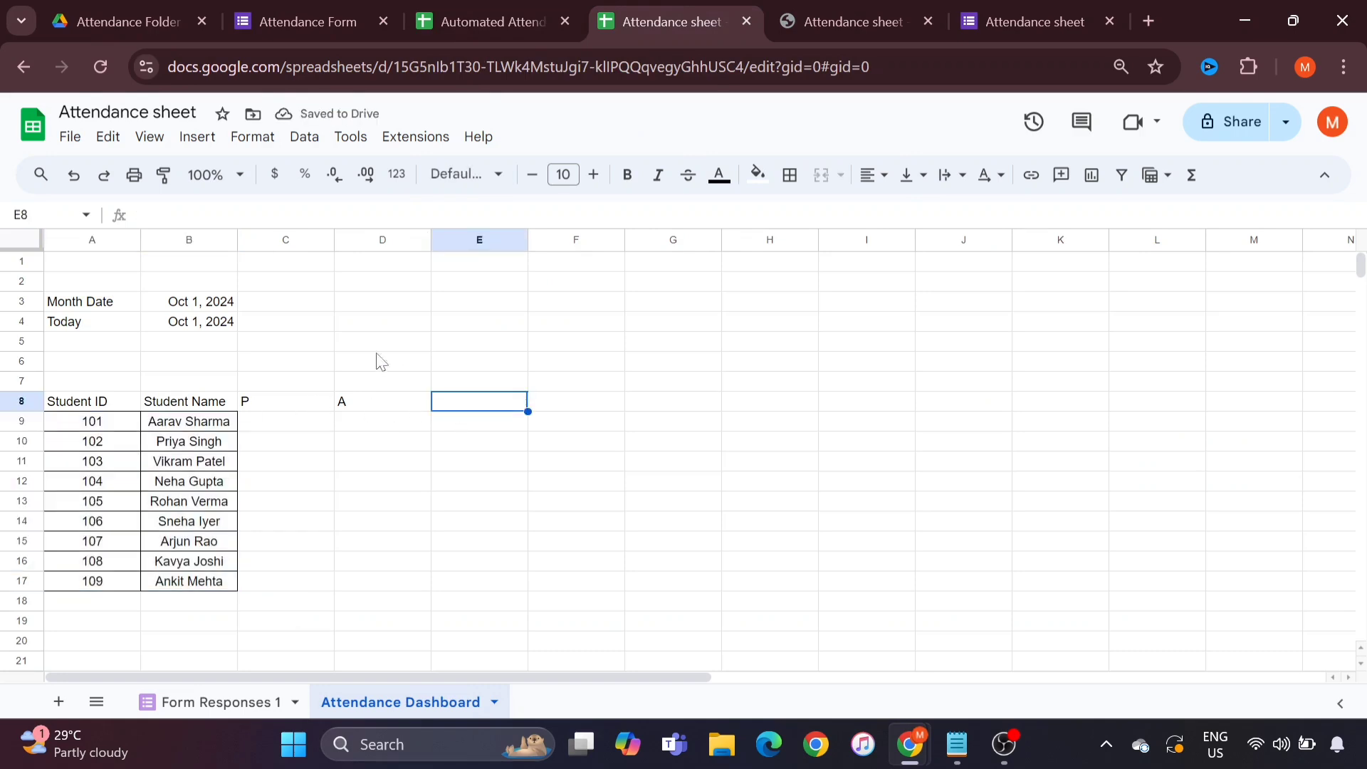
left_click(201, 303)
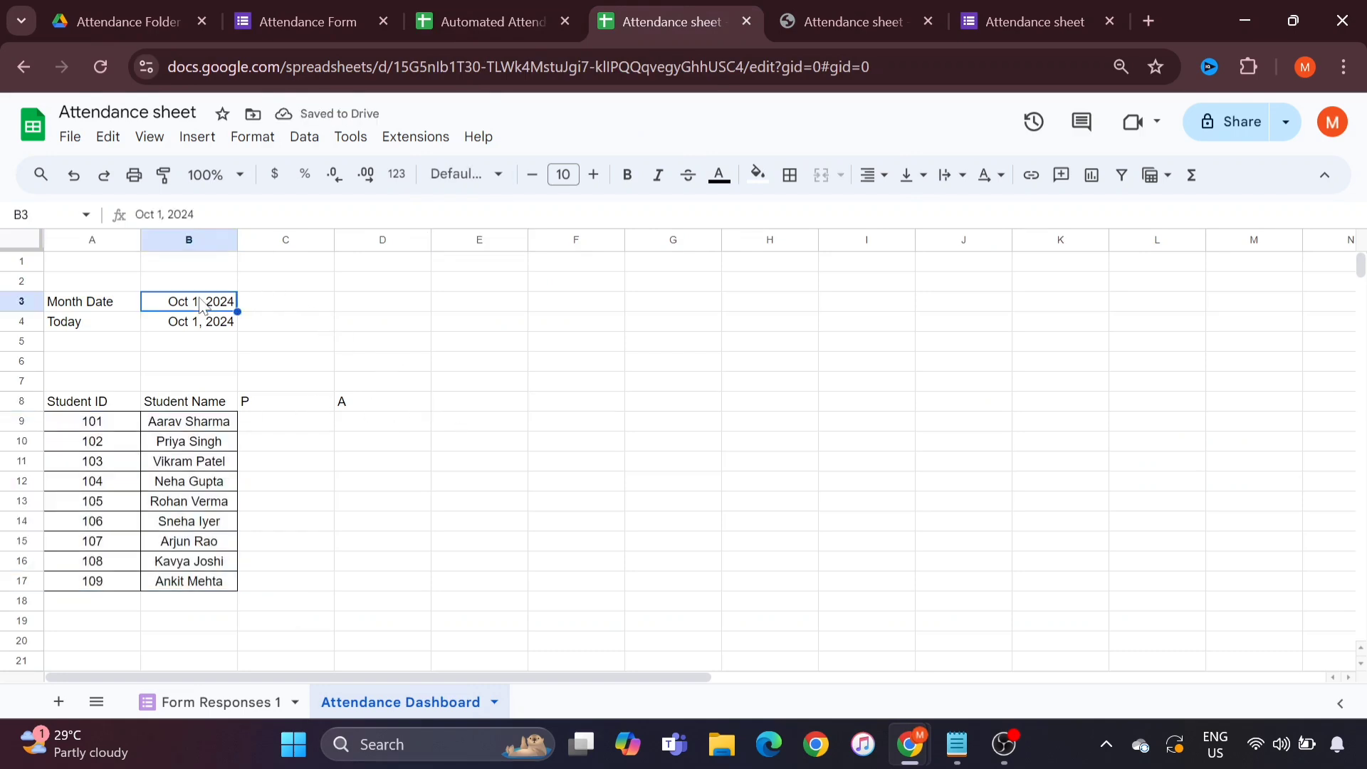
left_click(447, 407)
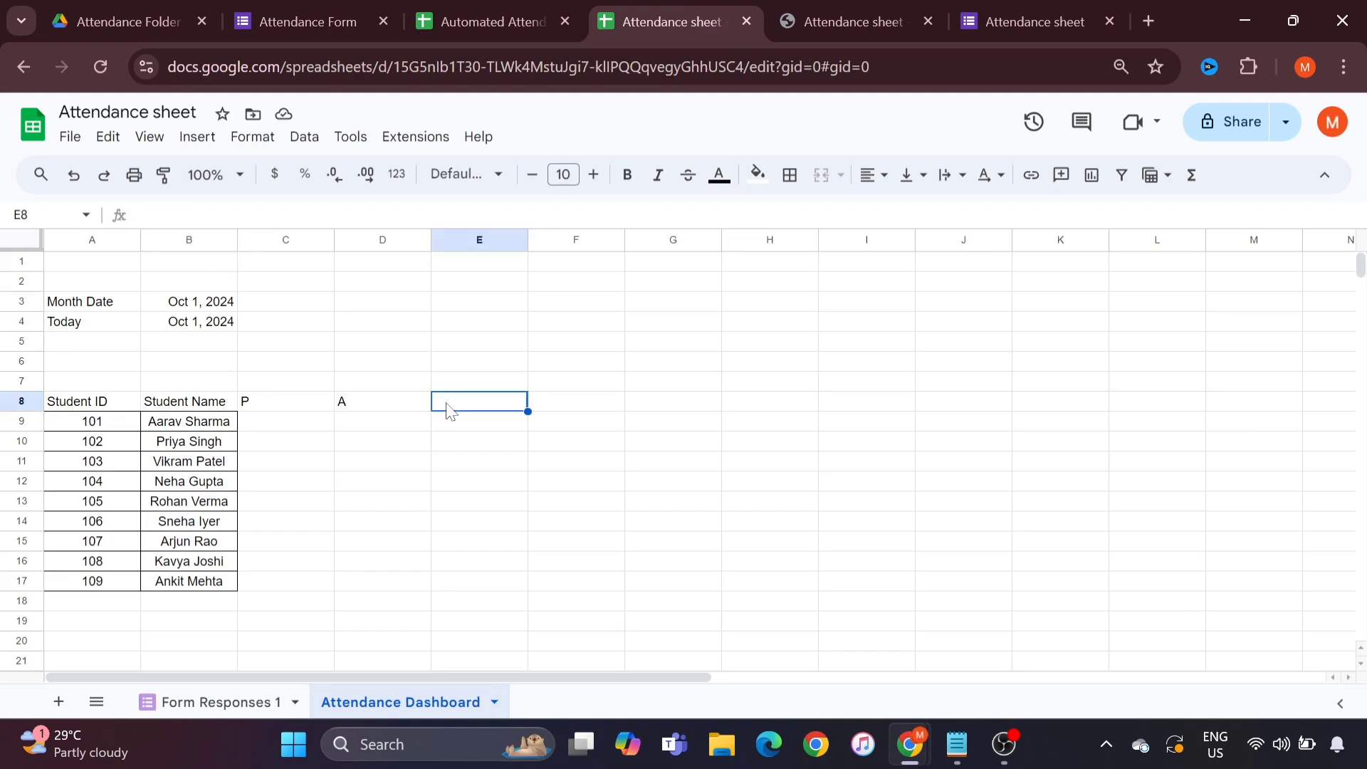
type("=")
left_click(198, 305)
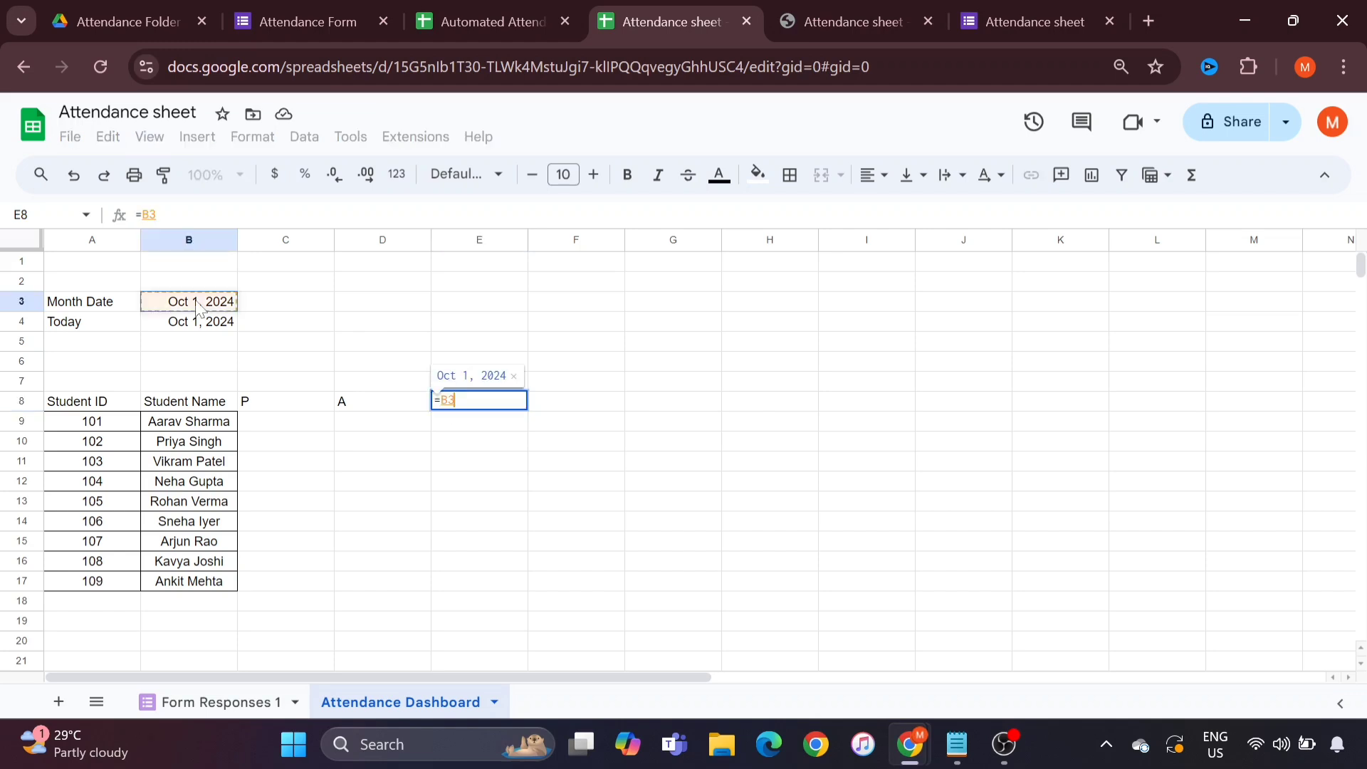
key("Return")
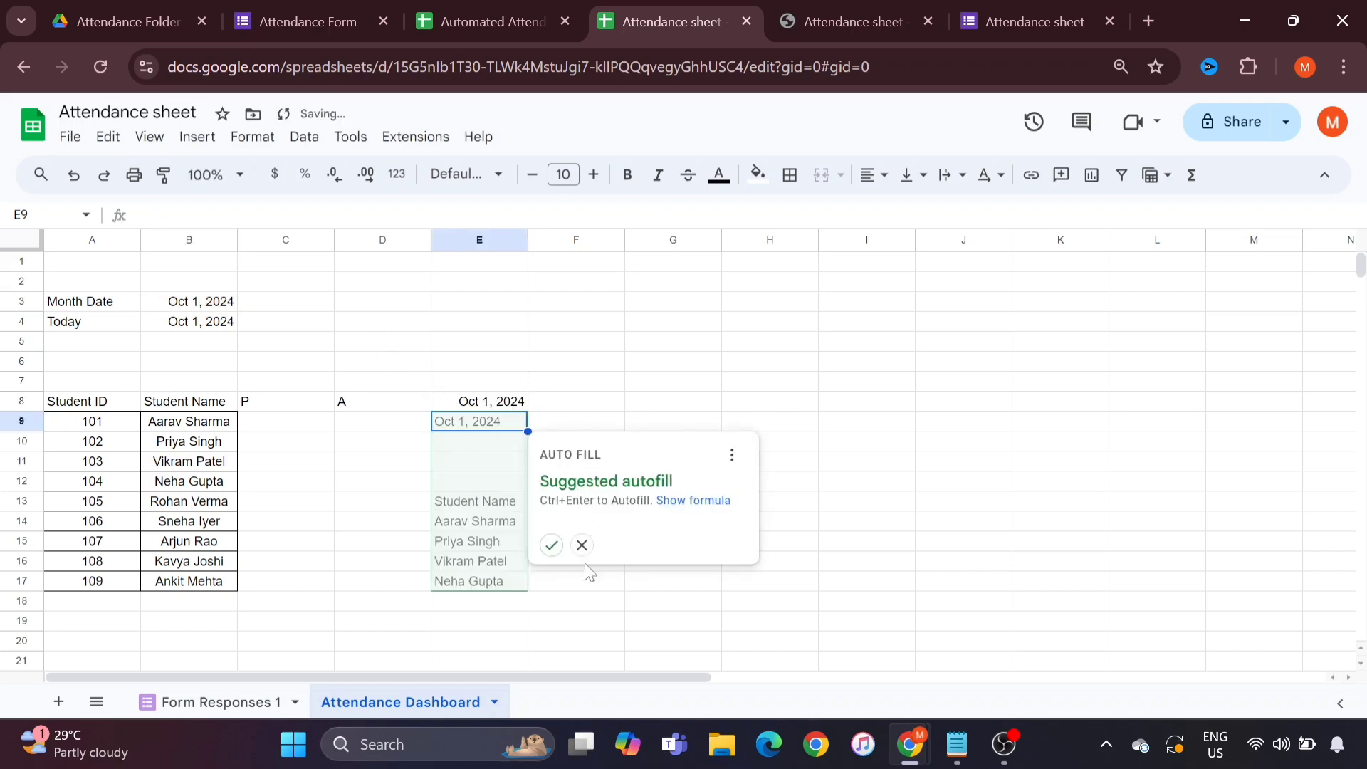
left_click(582, 544)
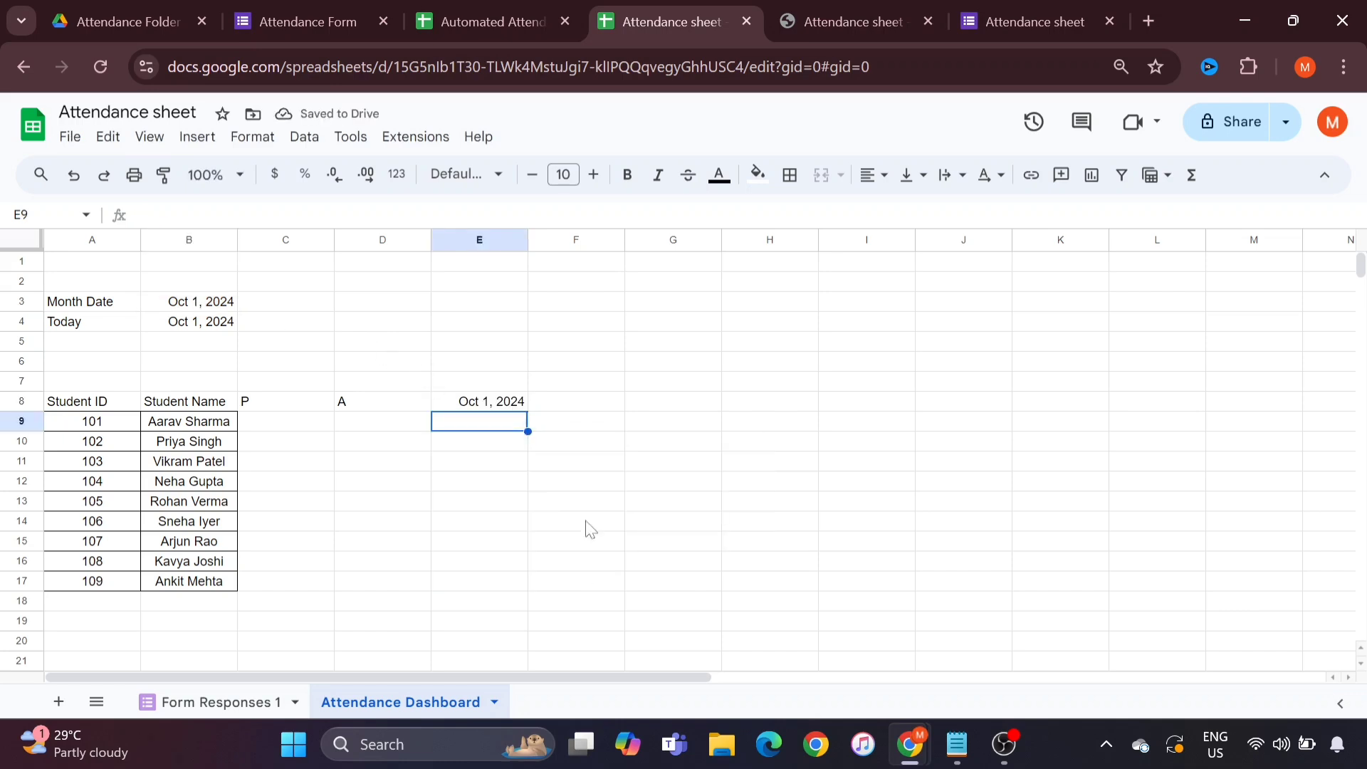
Step: Enter the formula =E8+1 in cell F8 to produce the following day's date
left_click(578, 406)
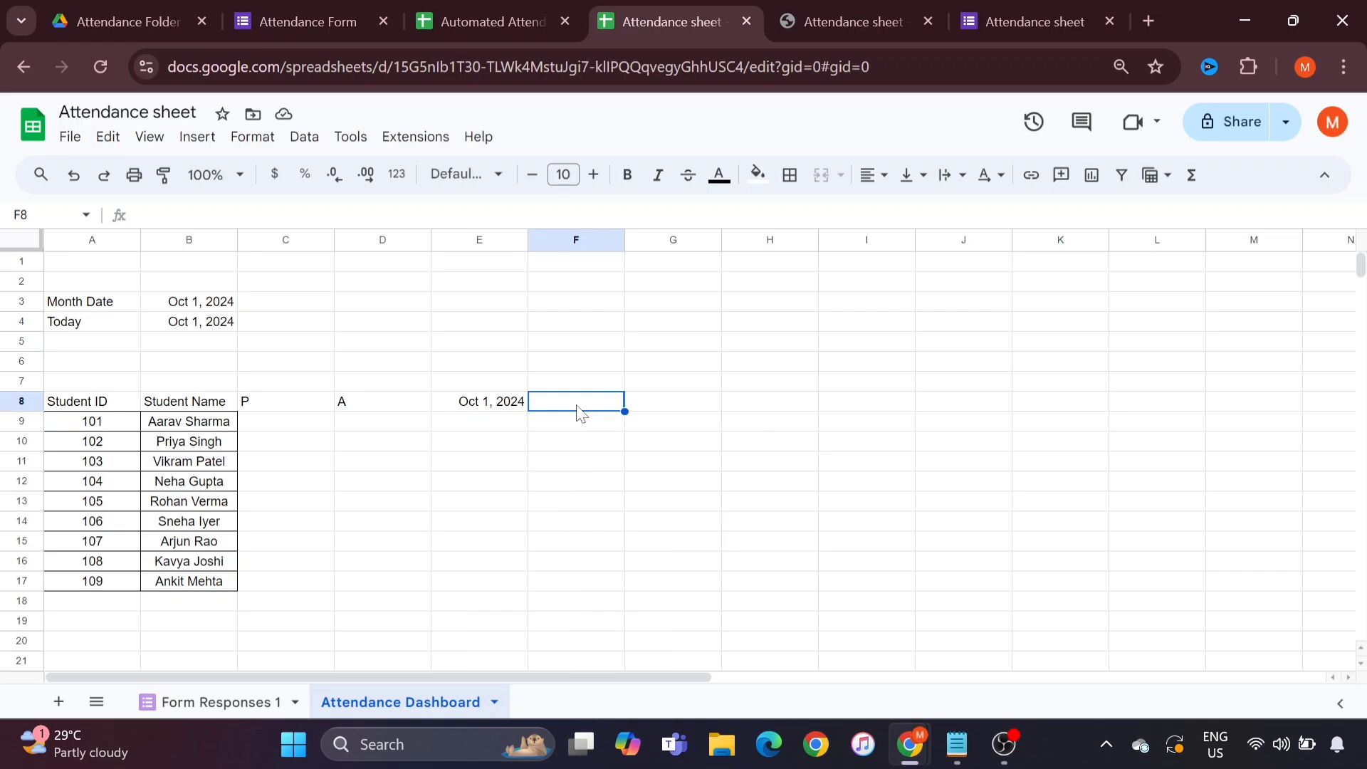
type("=")
left_click(501, 411)
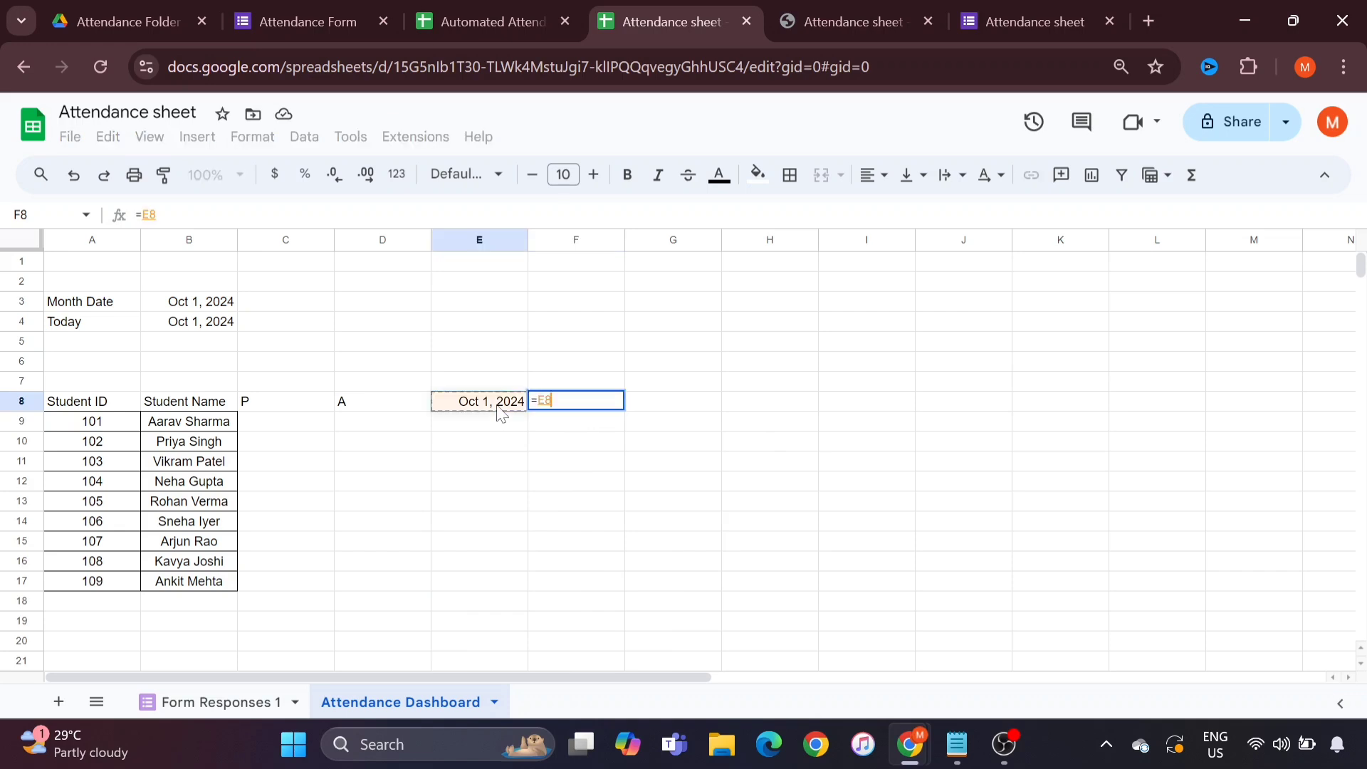
type("+1")
key("Return")
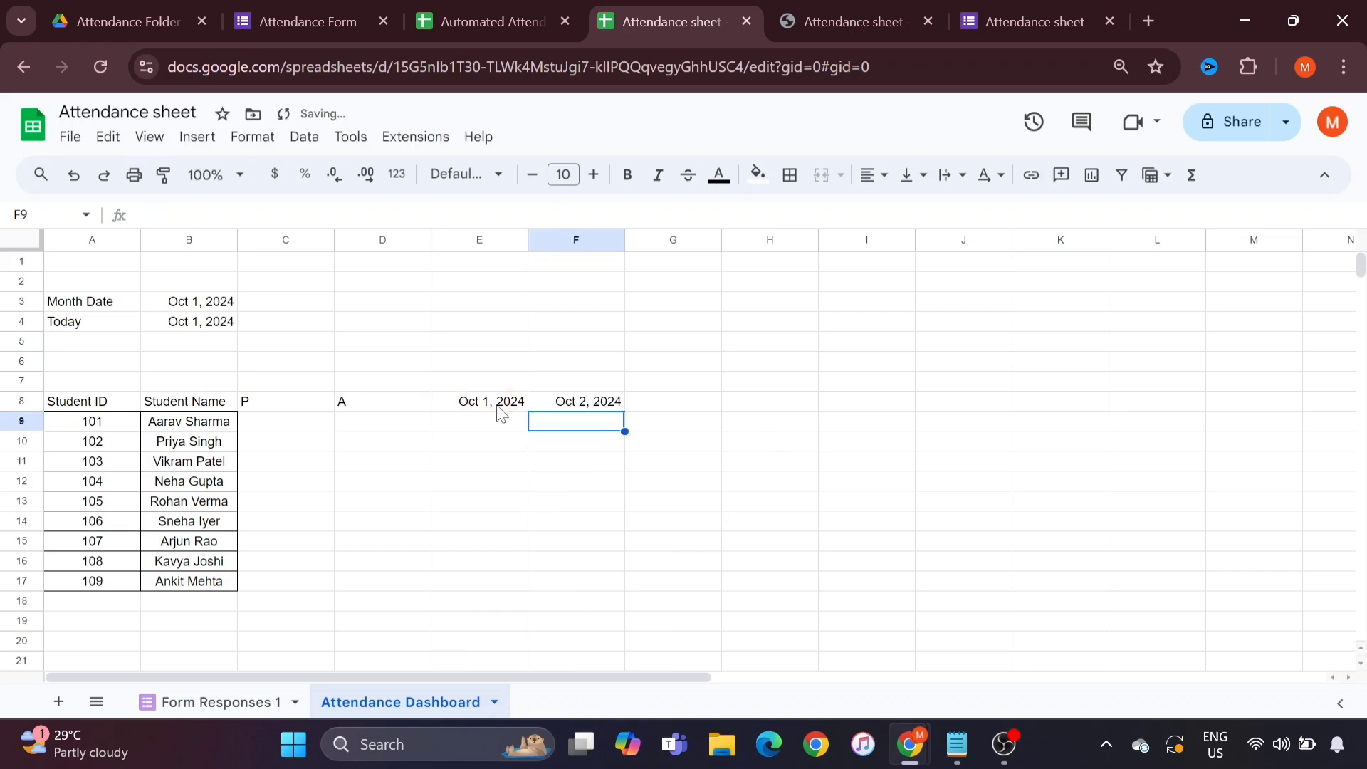
Step: Copy the next-day date formula from F8 across the header row into G8:Z8
left_click(511, 408)
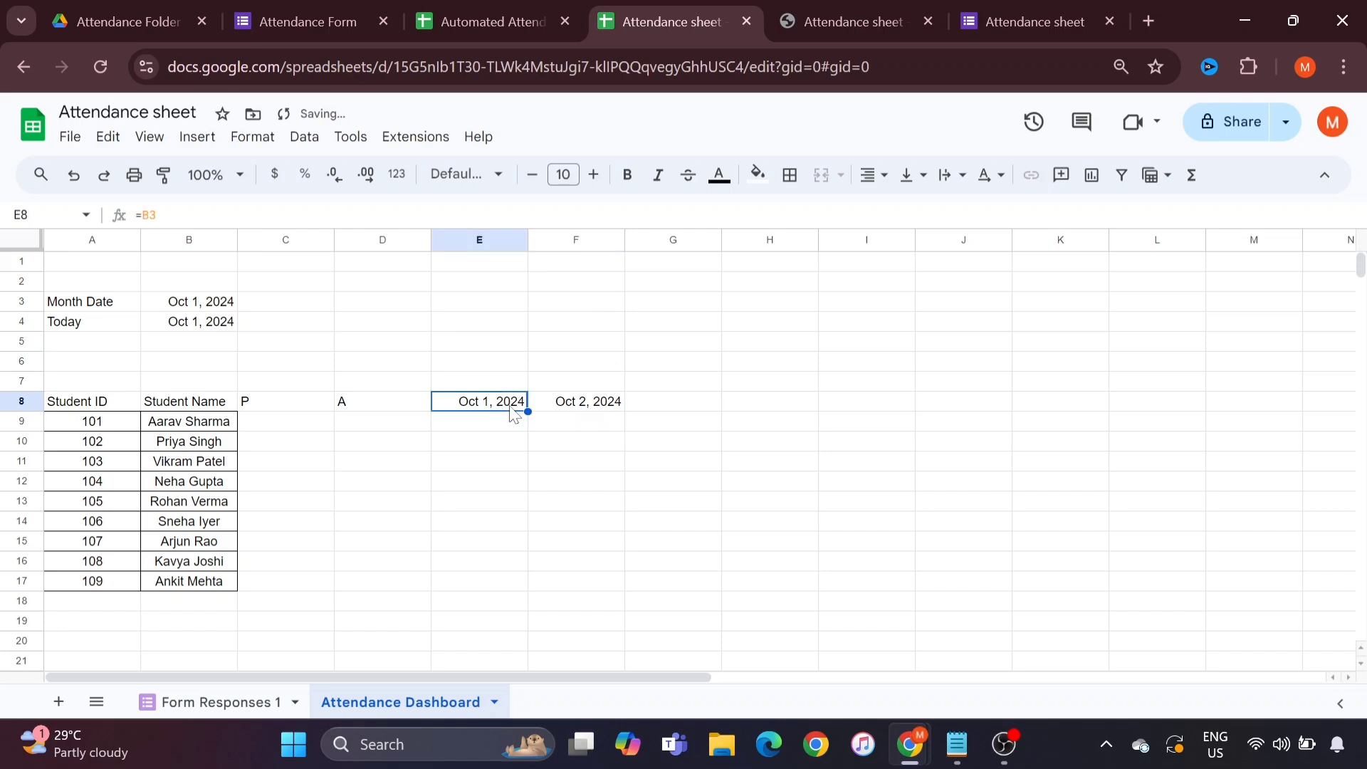
left_click(589, 410)
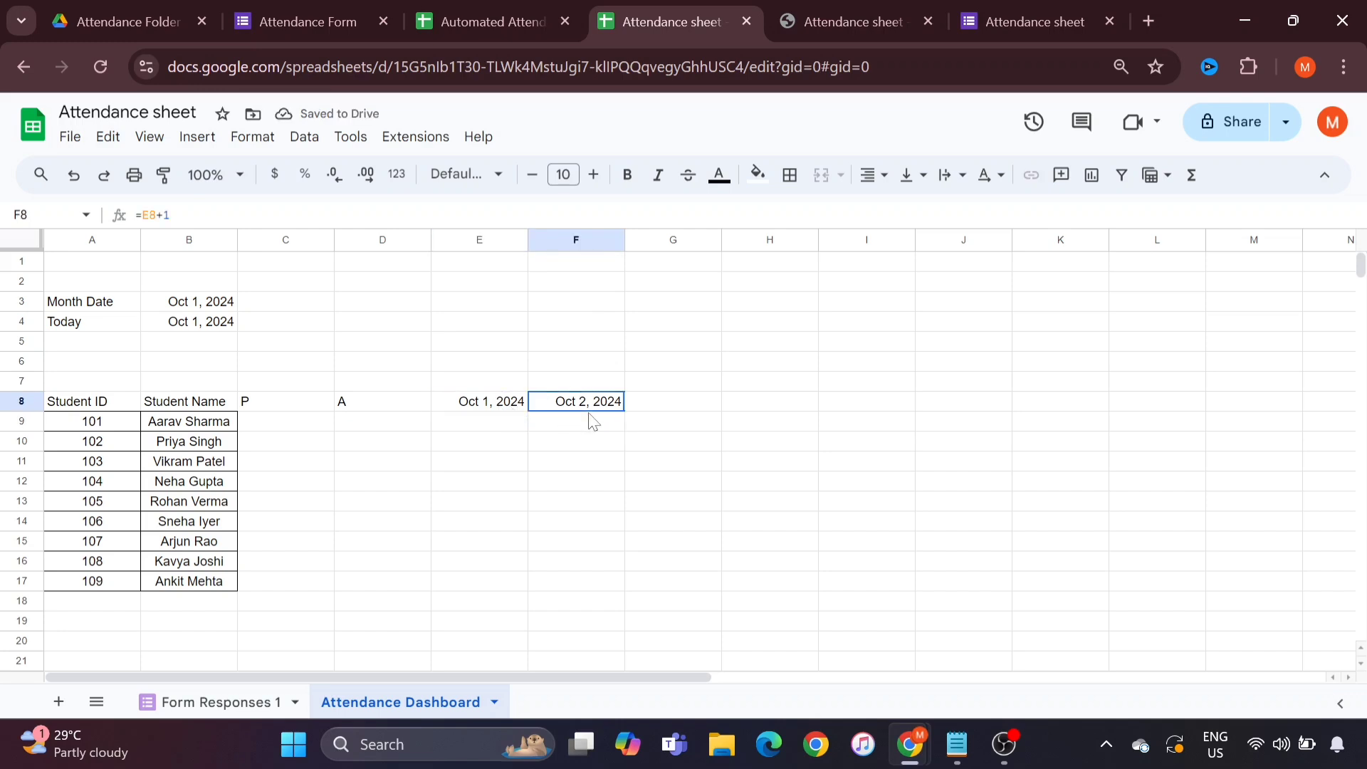
left_click_drag(645, 410, 580, 411)
left_click(579, 412)
left_click(652, 396)
key("shift+Right")
key("shift+Right")
key("shift+Right")
key("shift+Right")
key("shift+Right")
key("shift+Right")
key("shift+Right")
key("shift+Right")
key("shift+Right")
key("shift+Right")
key("shift+Right")
key("shift+Right")
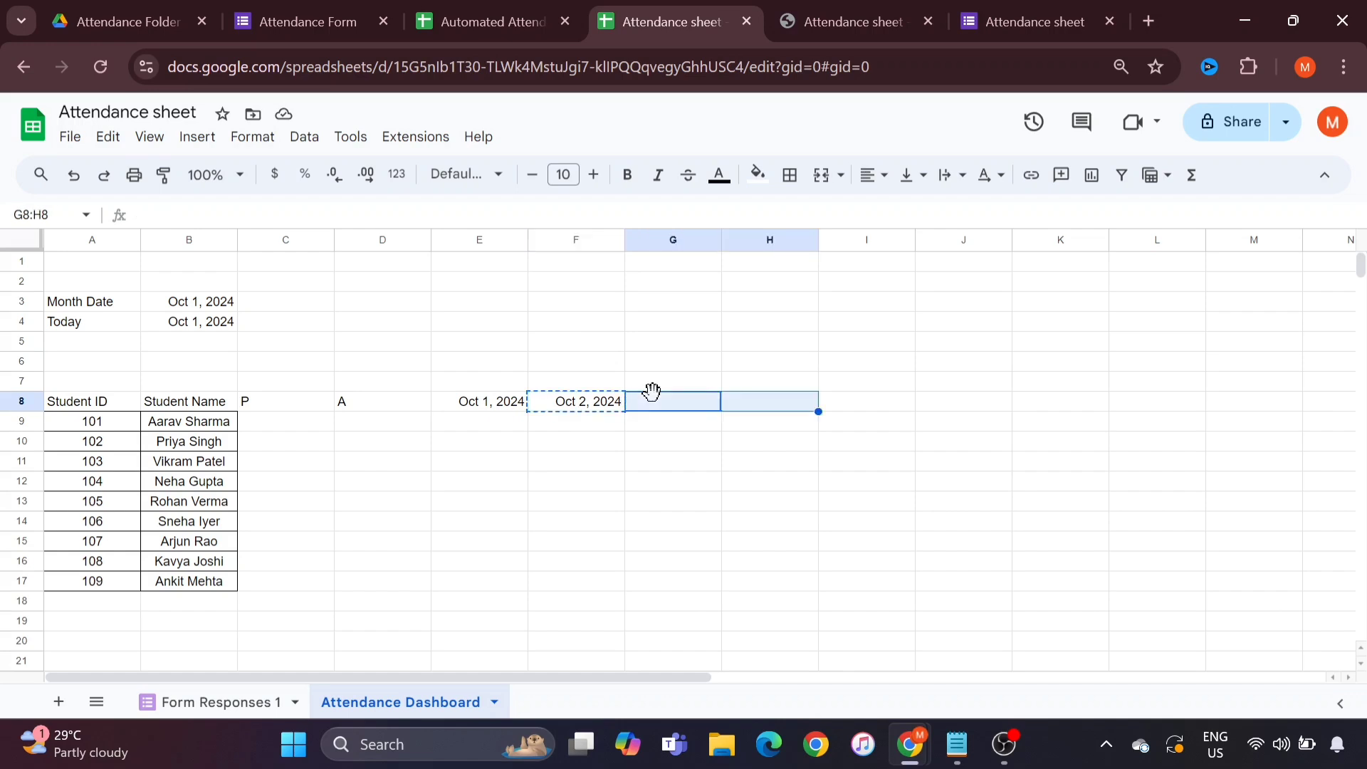
key("shift+Right")
key("shift+Right")
key("shift+Right")
key("shift+Right")
key("shift+Right")
key("shift+Right")
key("shift+Right")
key("ctrl+v")
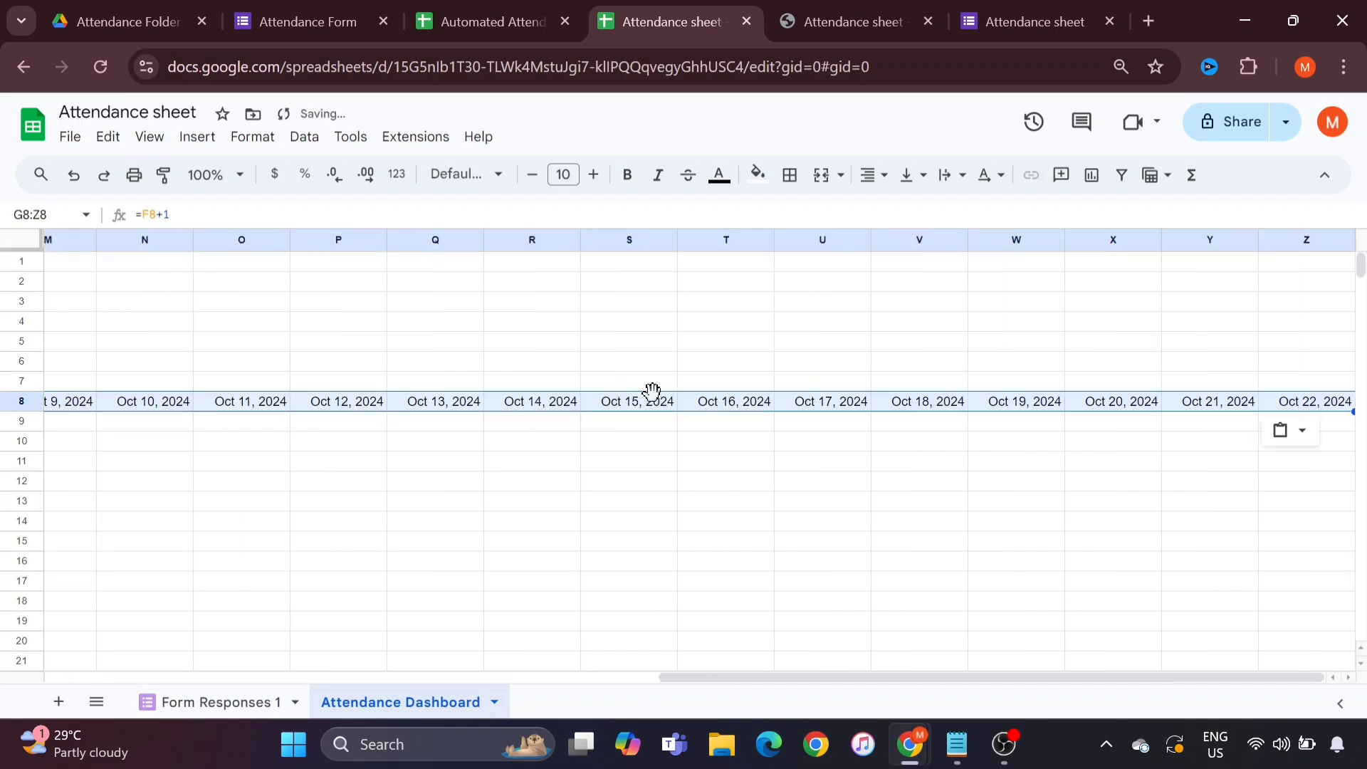
key("Right")
key("Right")
key("Right")
key("Right")
key("Right")
key("Right")
key("Right")
key("Right")
key("Right")
key("Right")
key("Right")
key("Right")
key("Right")
key("Right")
key("Right")
key("Right")
key("Right")
key("Right")
key("Right")
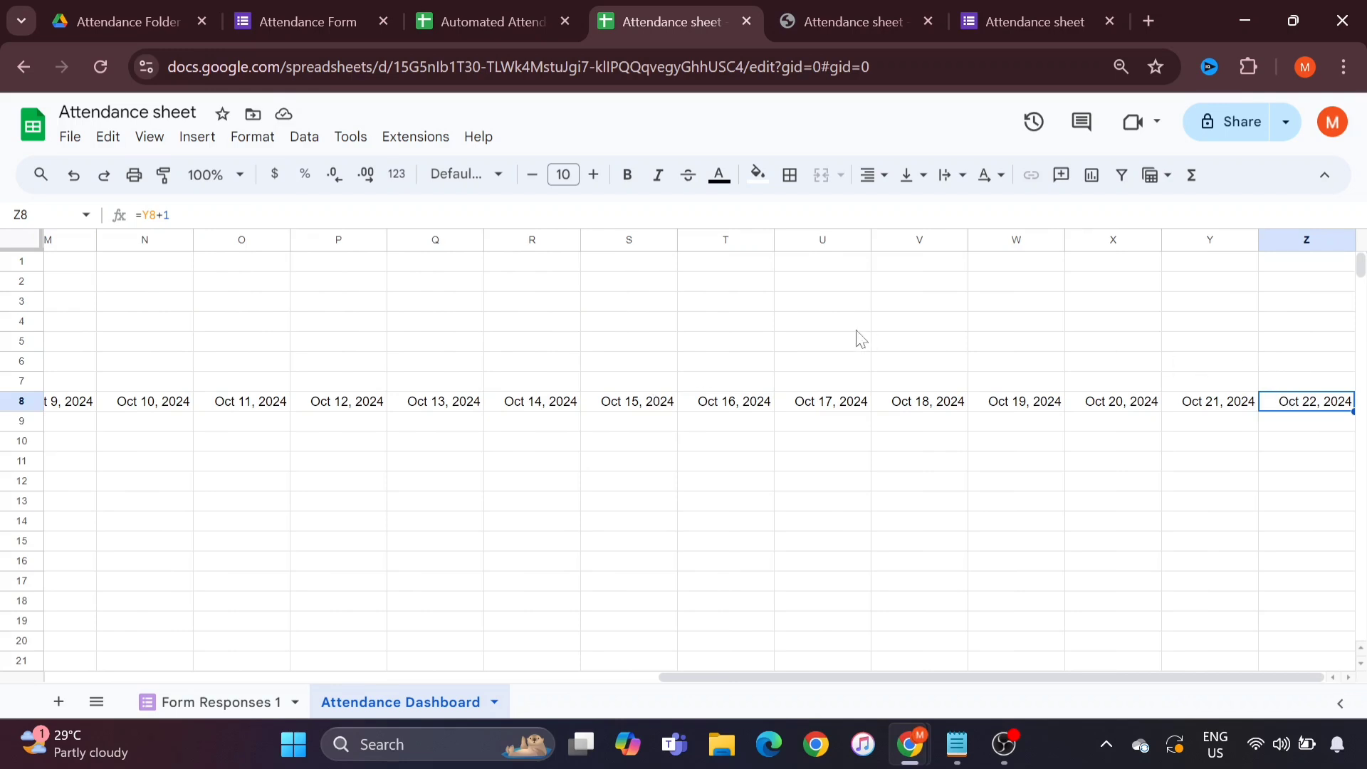
Step: Insert 22 columns to the right of the date columns E:Z
scroll(860, 339, "left", 10)
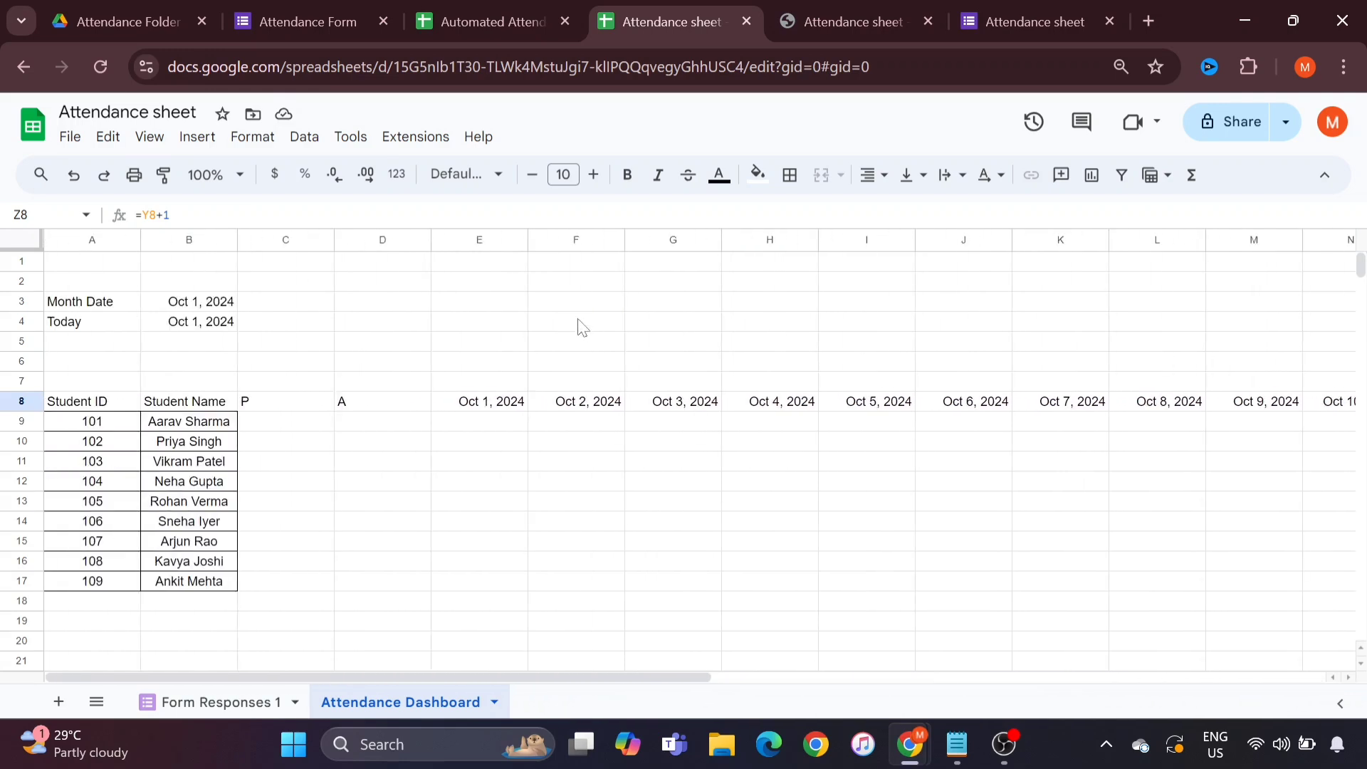
left_click(477, 239)
key("ctrl+shift+Right")
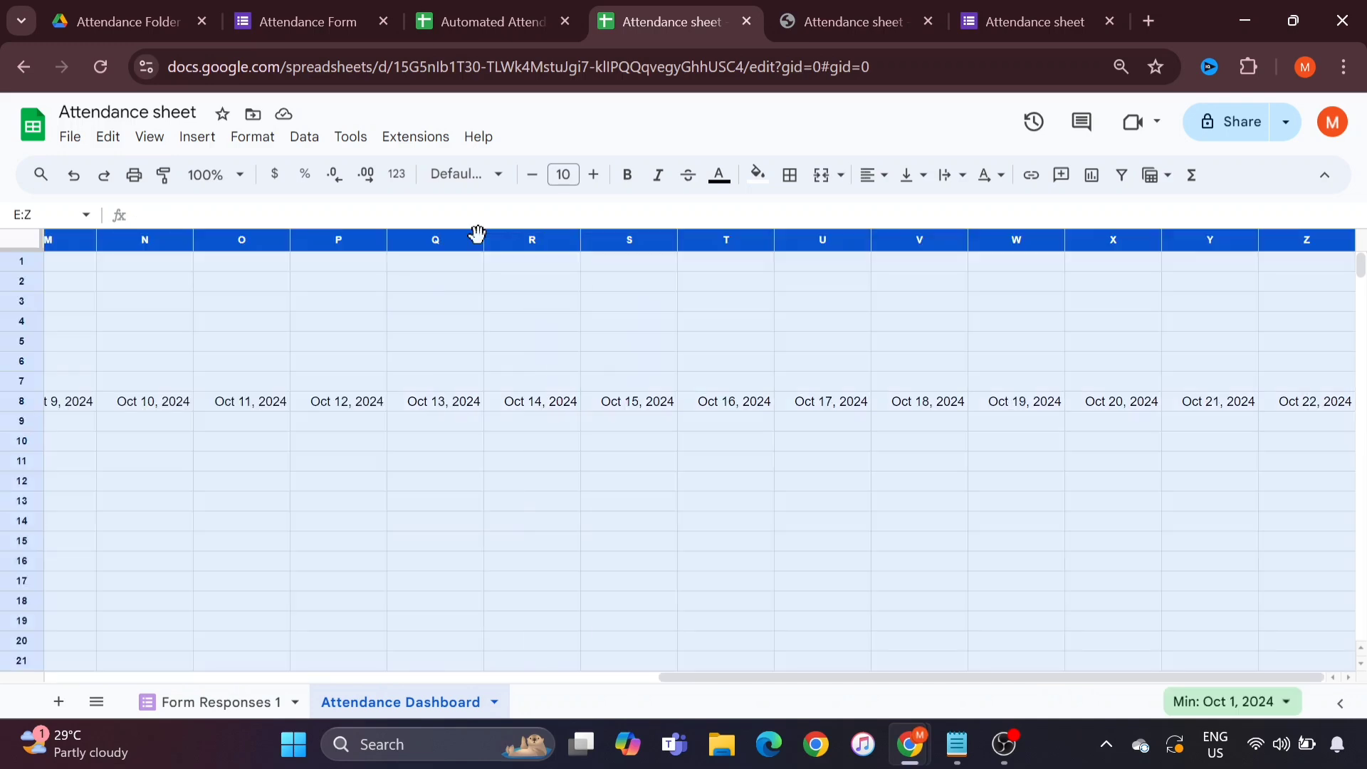
left_click(196, 137)
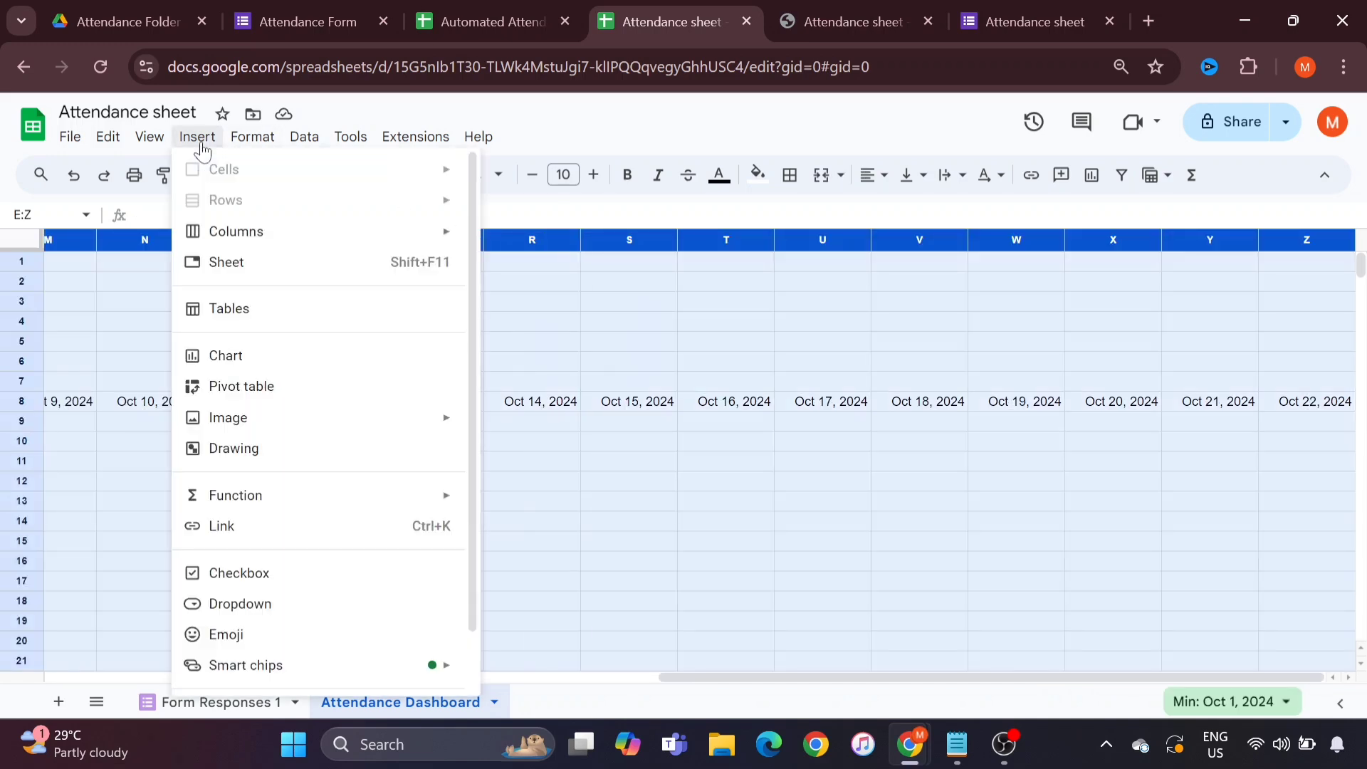
mouse_move(308, 237)
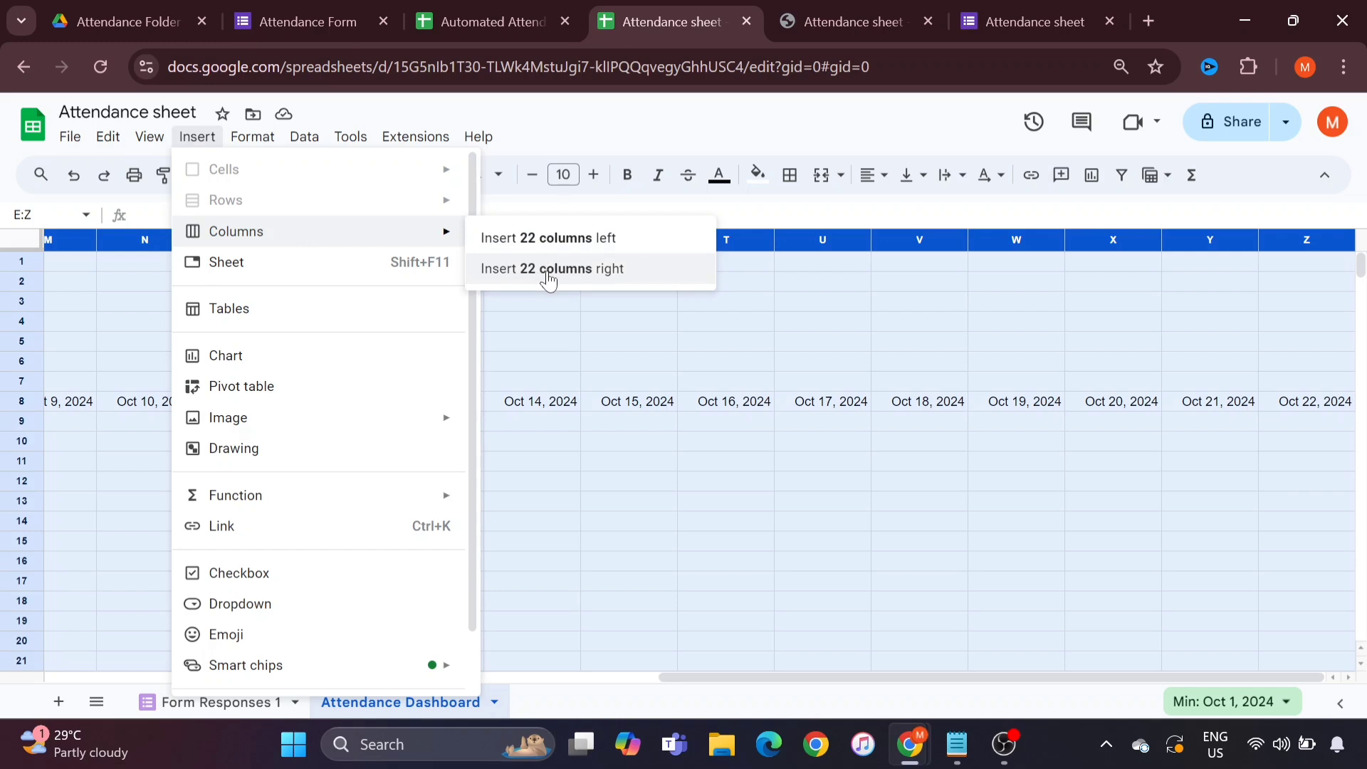
left_click(584, 275)
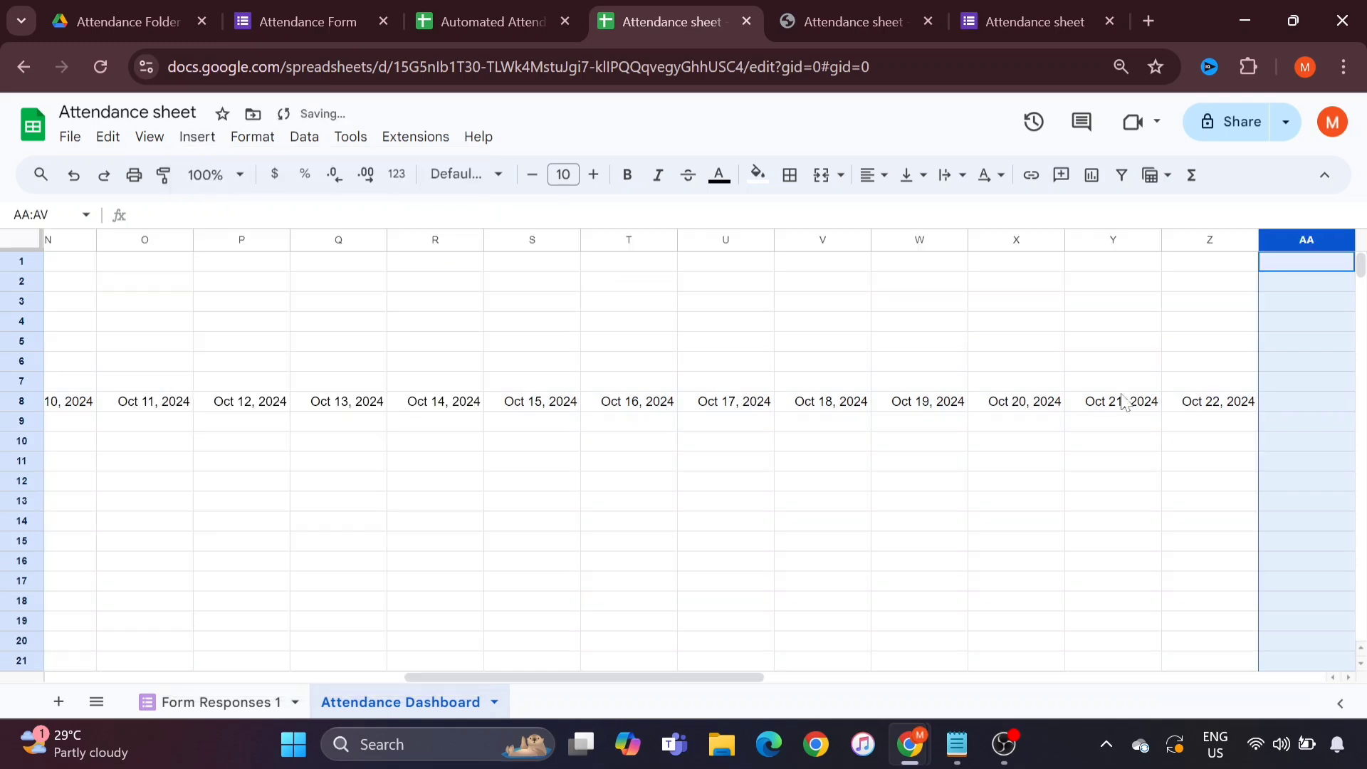
Step: Copy the date formula from Z8 into the new header cells AA8:AG8
left_click(1236, 404)
scroll(1239, 413, "right", 3)
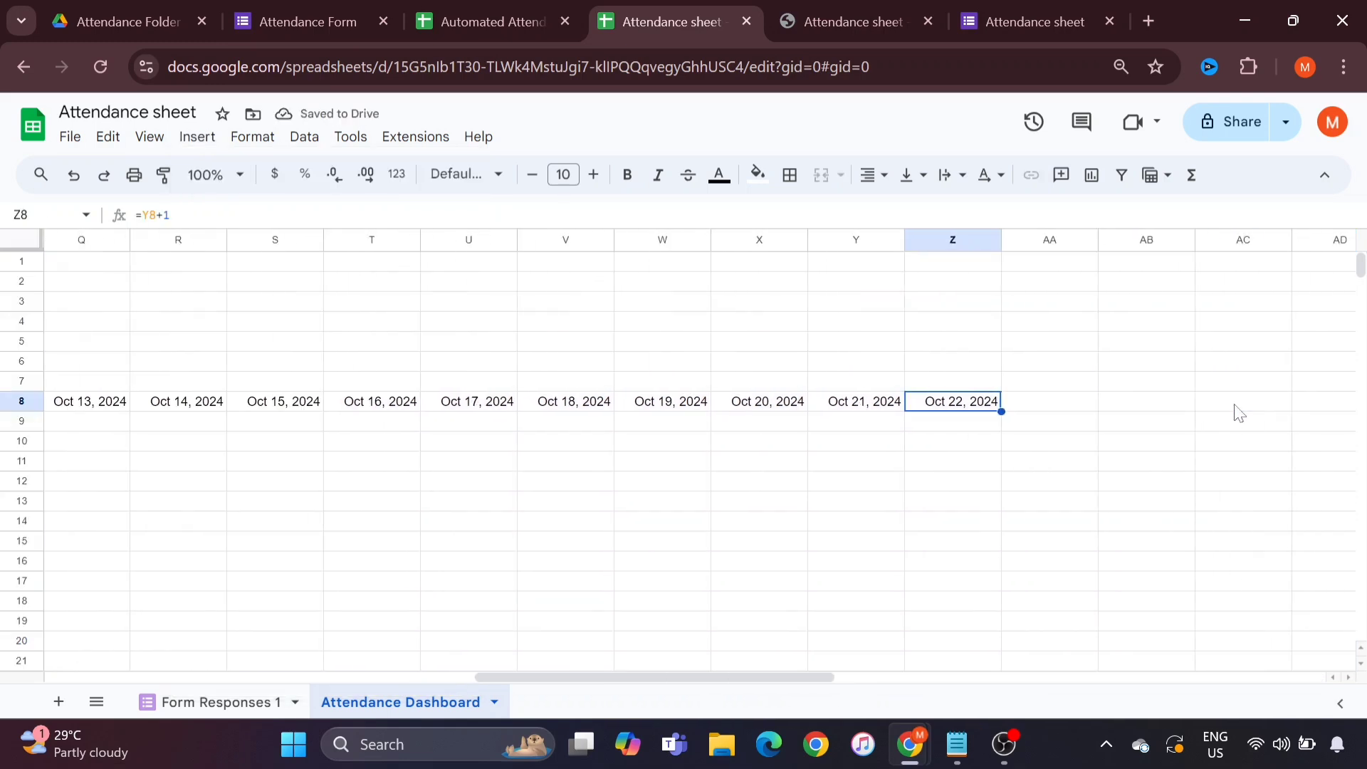
key("ctrl+c")
key("Right")
key("shift+Right")
key("shift+Right")
key("shift+Right")
key("shift+Right")
key("shift+Right")
key("shift+Right")
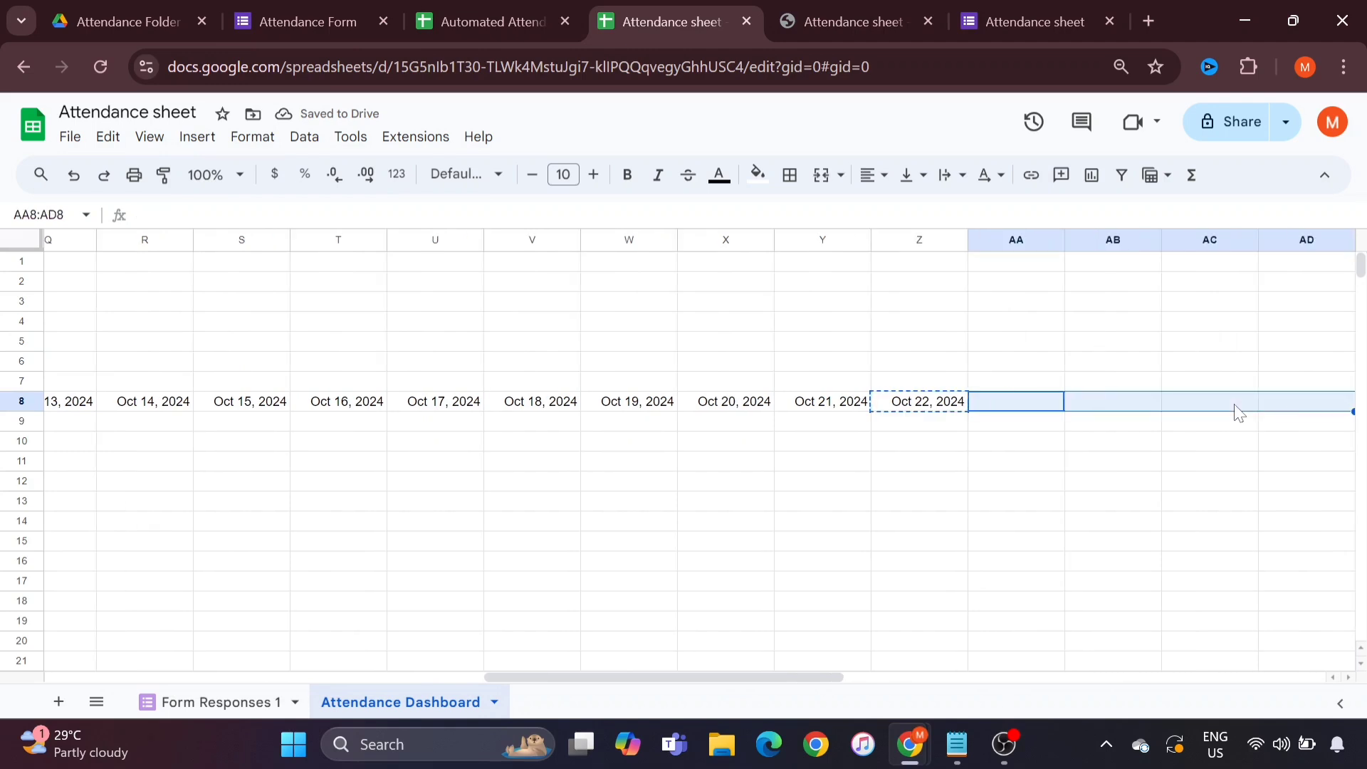
key("ctrl+v")
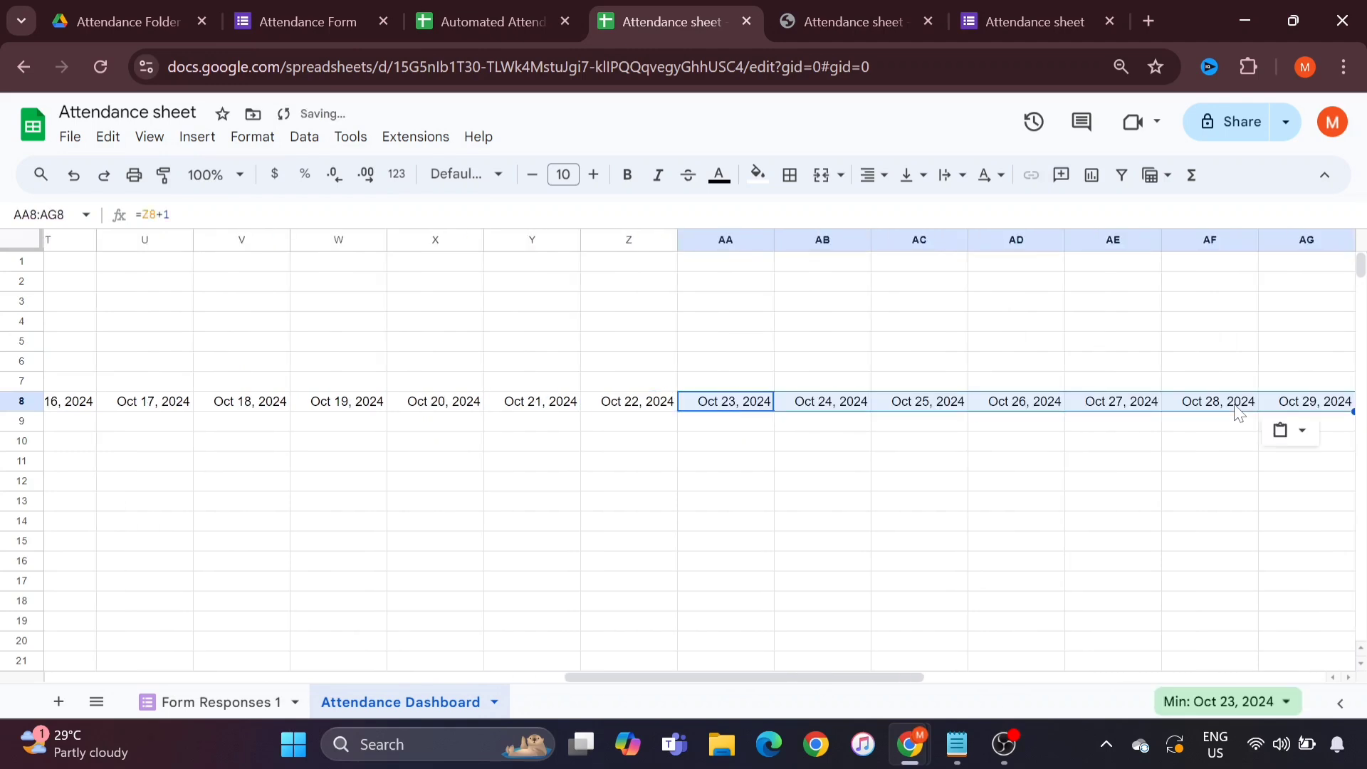
Step: Copy the date formula from AG8 into AH8:AI8 so the header row runs through Oct 31, 2024
scroll(1240, 413, "right", 4)
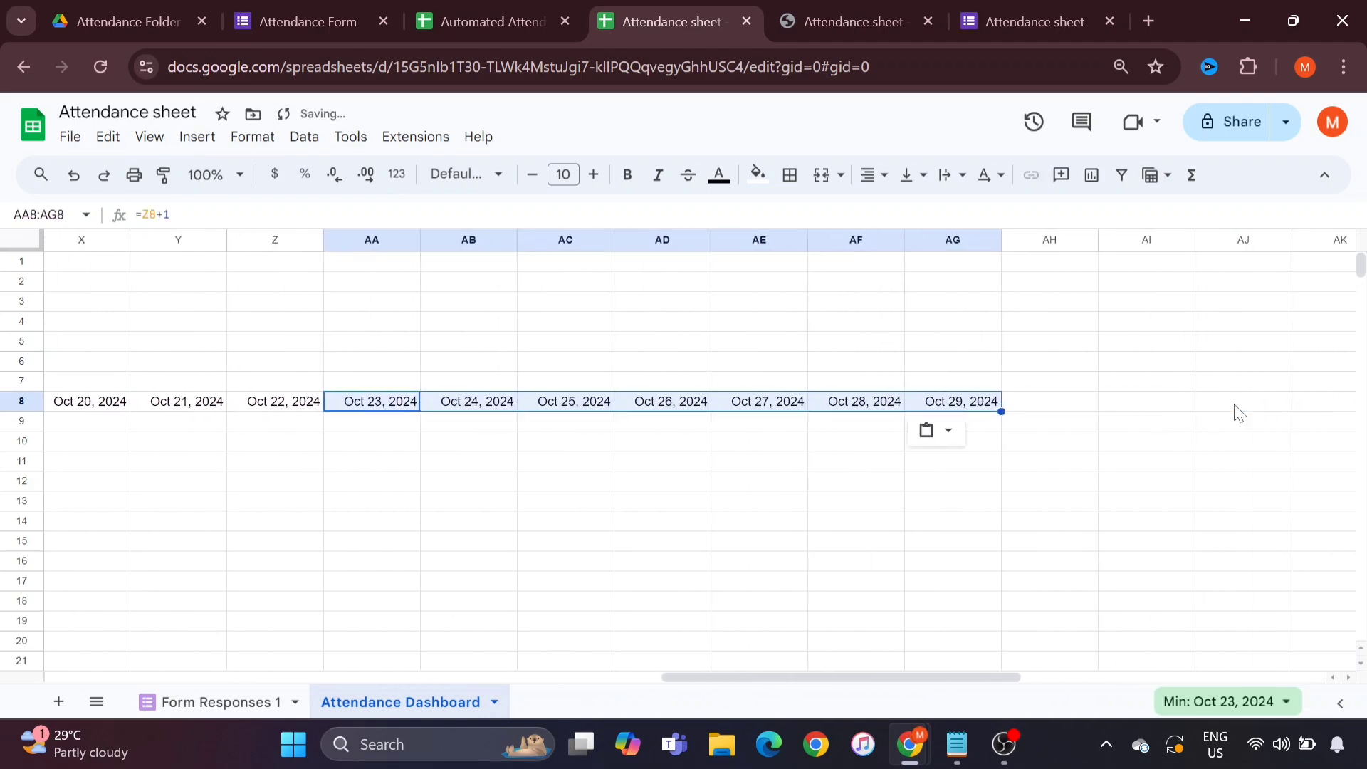
left_click(973, 407)
key("ctrl+c")
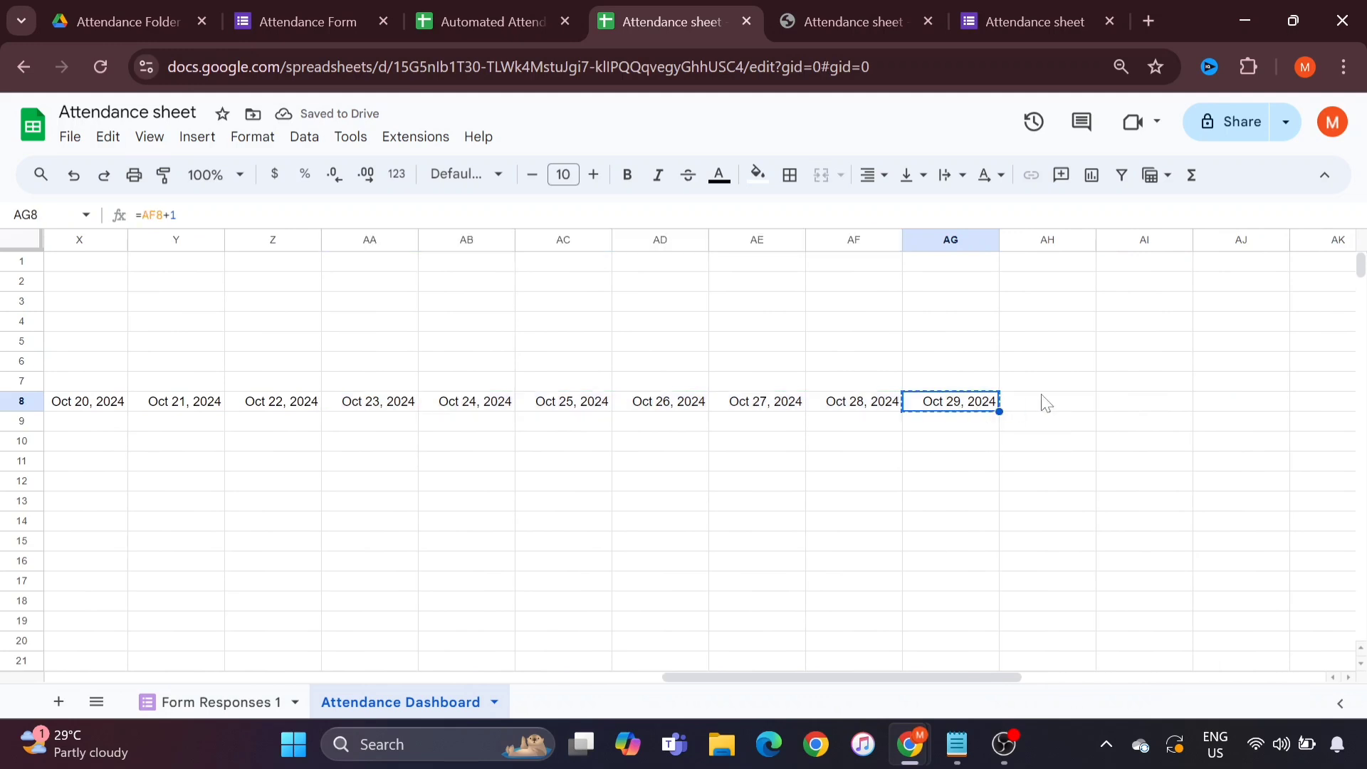
left_click_drag(1046, 403, 1130, 406)
key("ctrl+v")
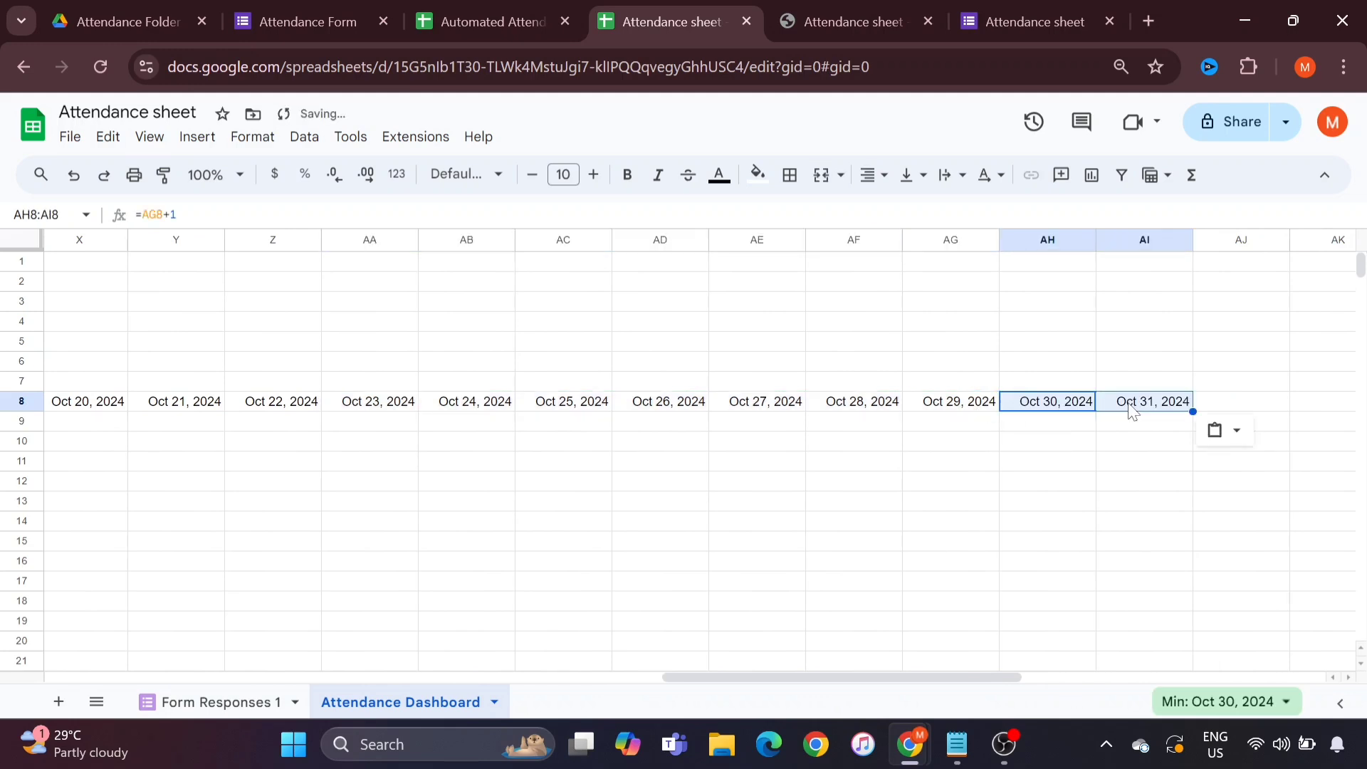
left_click(1133, 411)
scroll(683, 411, "left", 7)
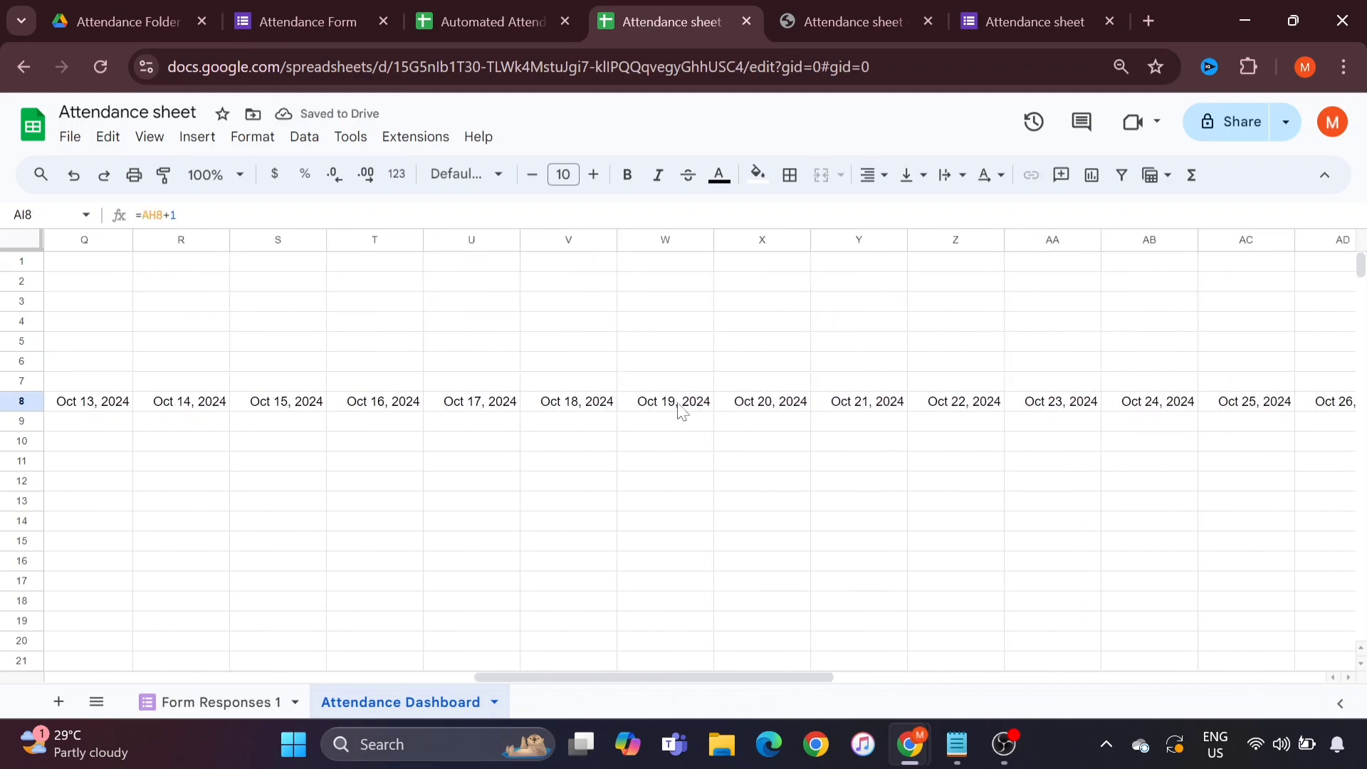
scroll(682, 411, "left", 15)
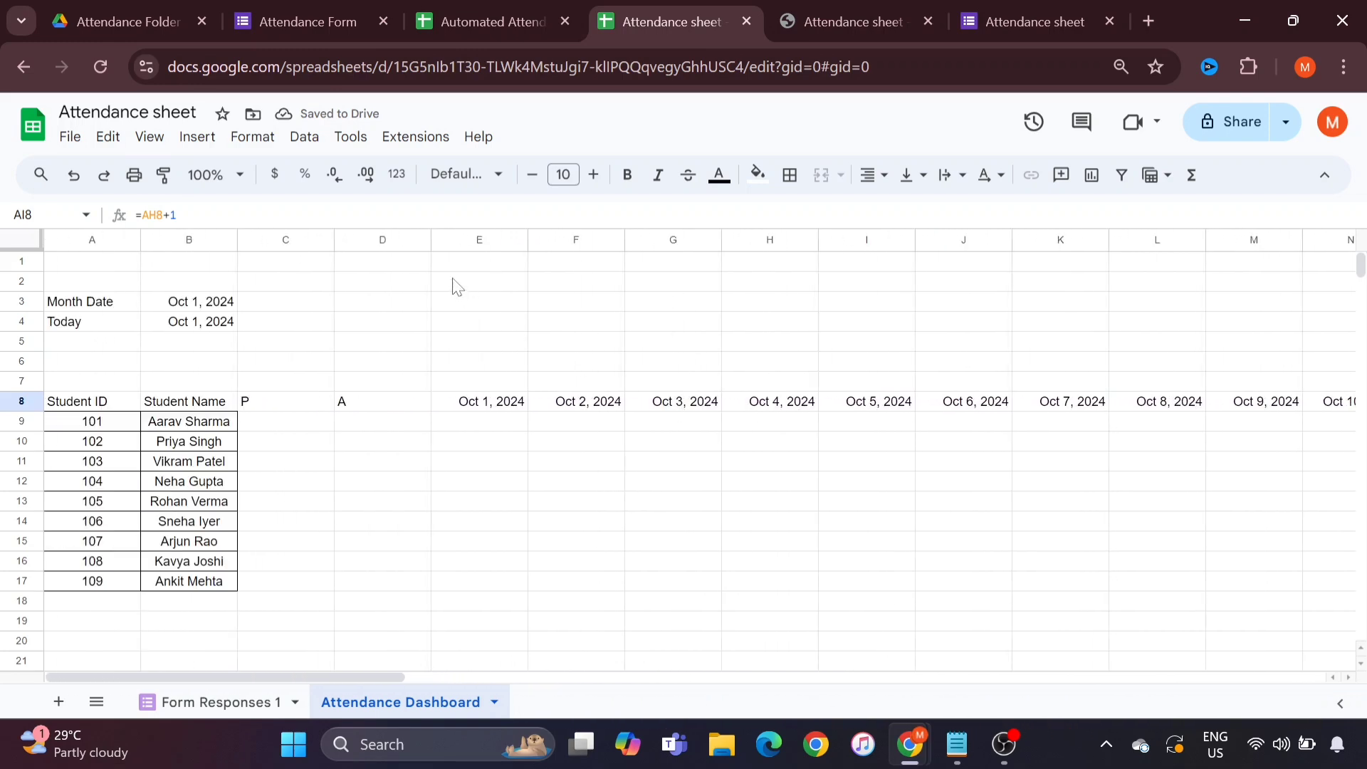
left_click(474, 235)
key("ctrl+shift+Right")
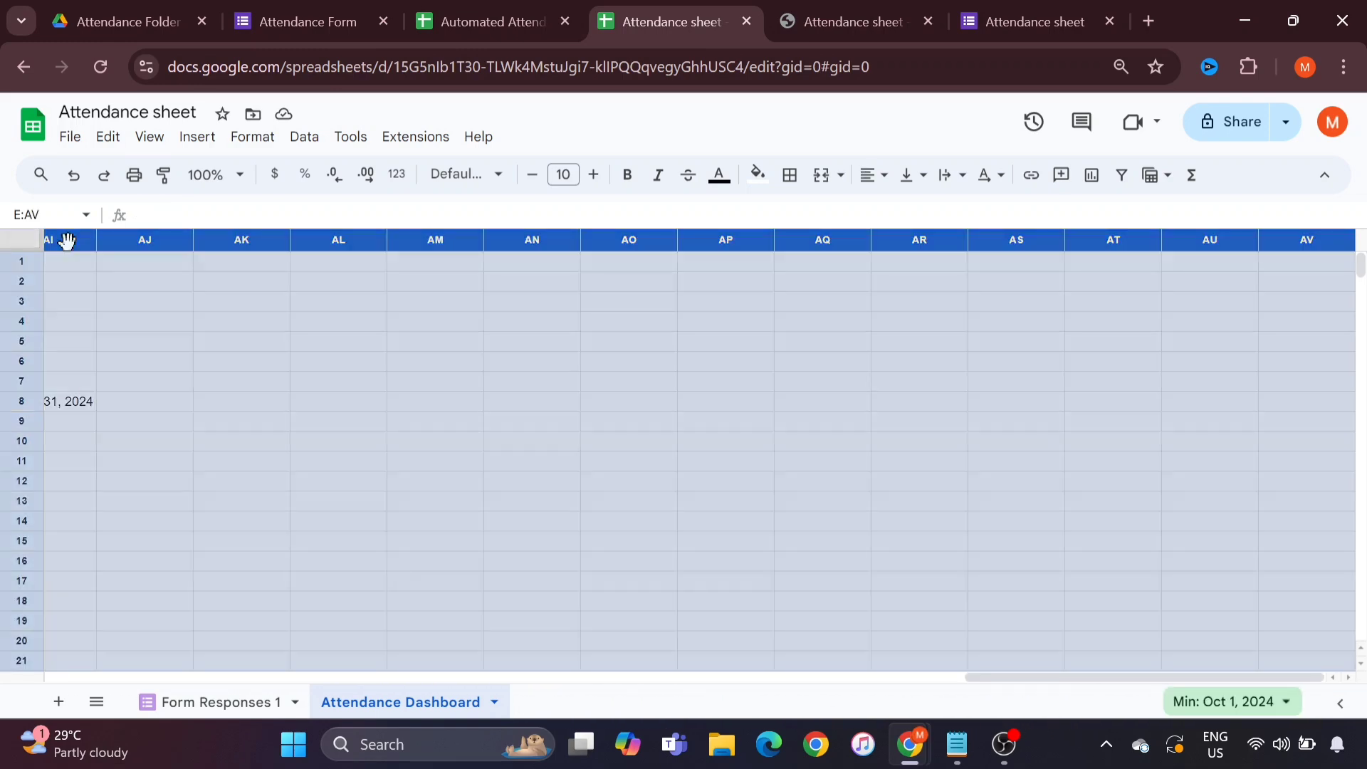
scroll(313, 430, "left", 5)
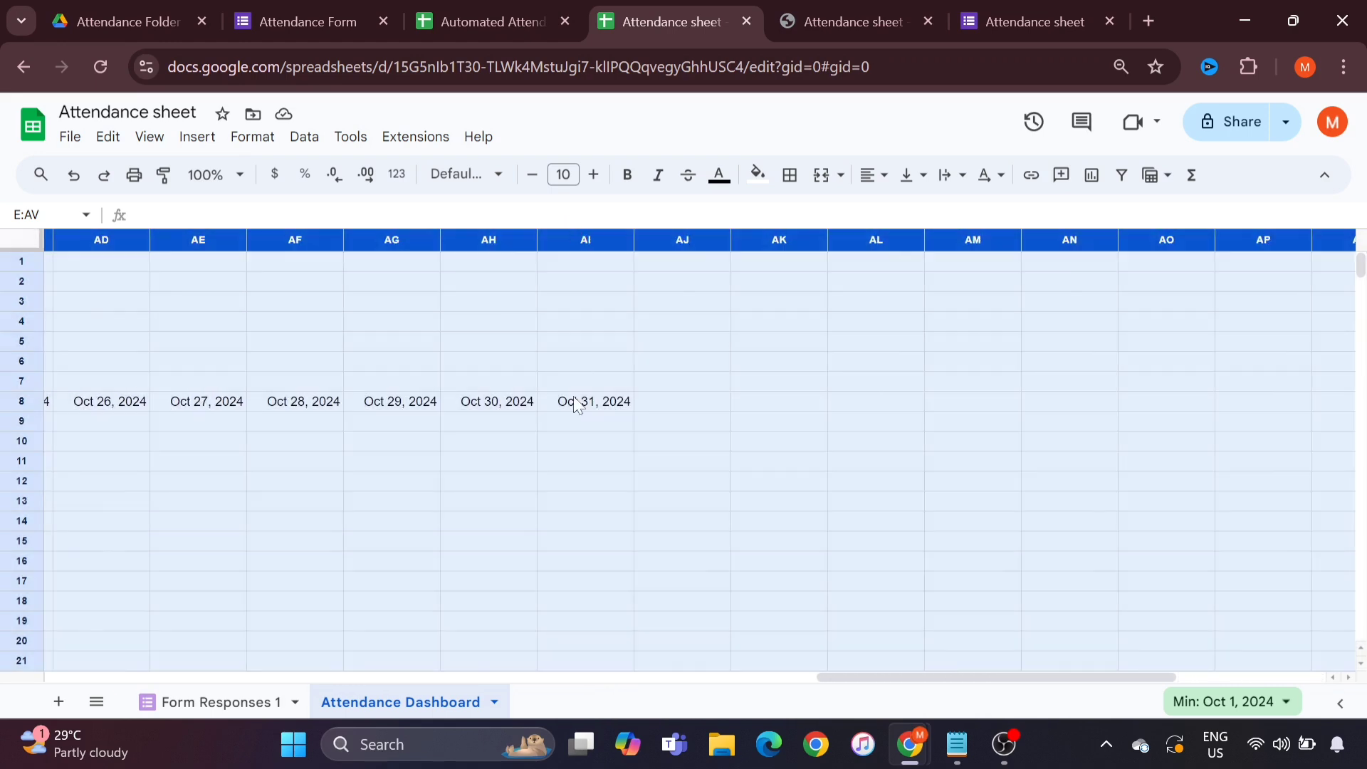
Step: Rotate the text of the date headers E8:AI8 so that it reads vertically upwards
left_click(577, 406)
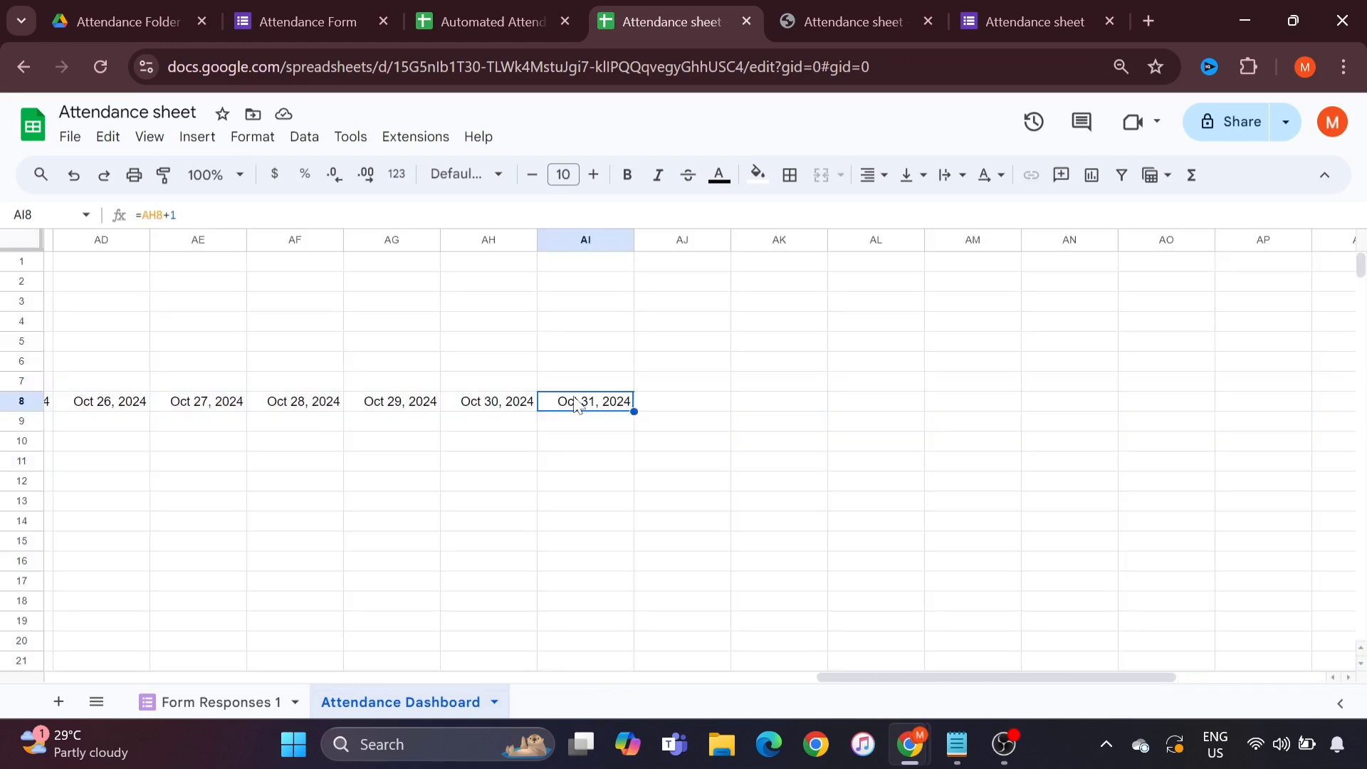
key("ctrl+shift+Left")
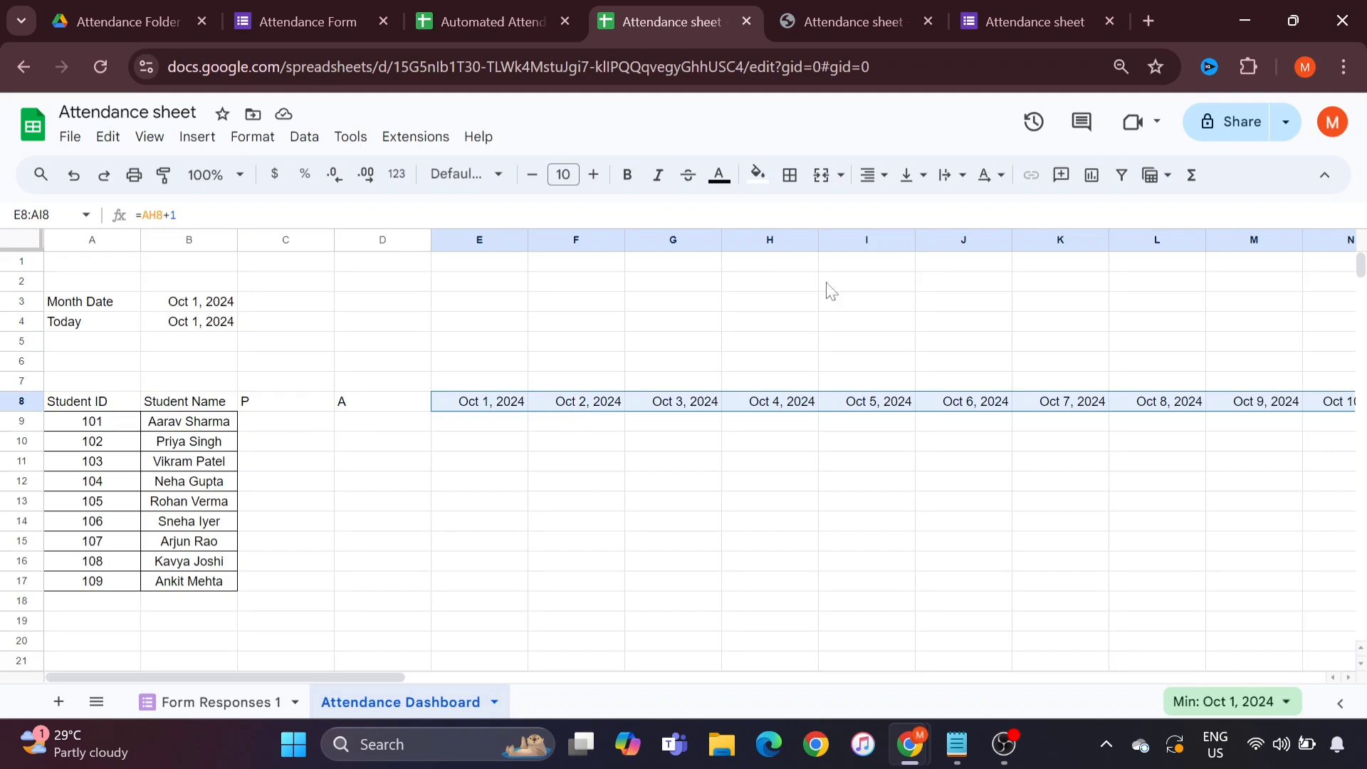
left_click(1000, 180)
left_click(1002, 185)
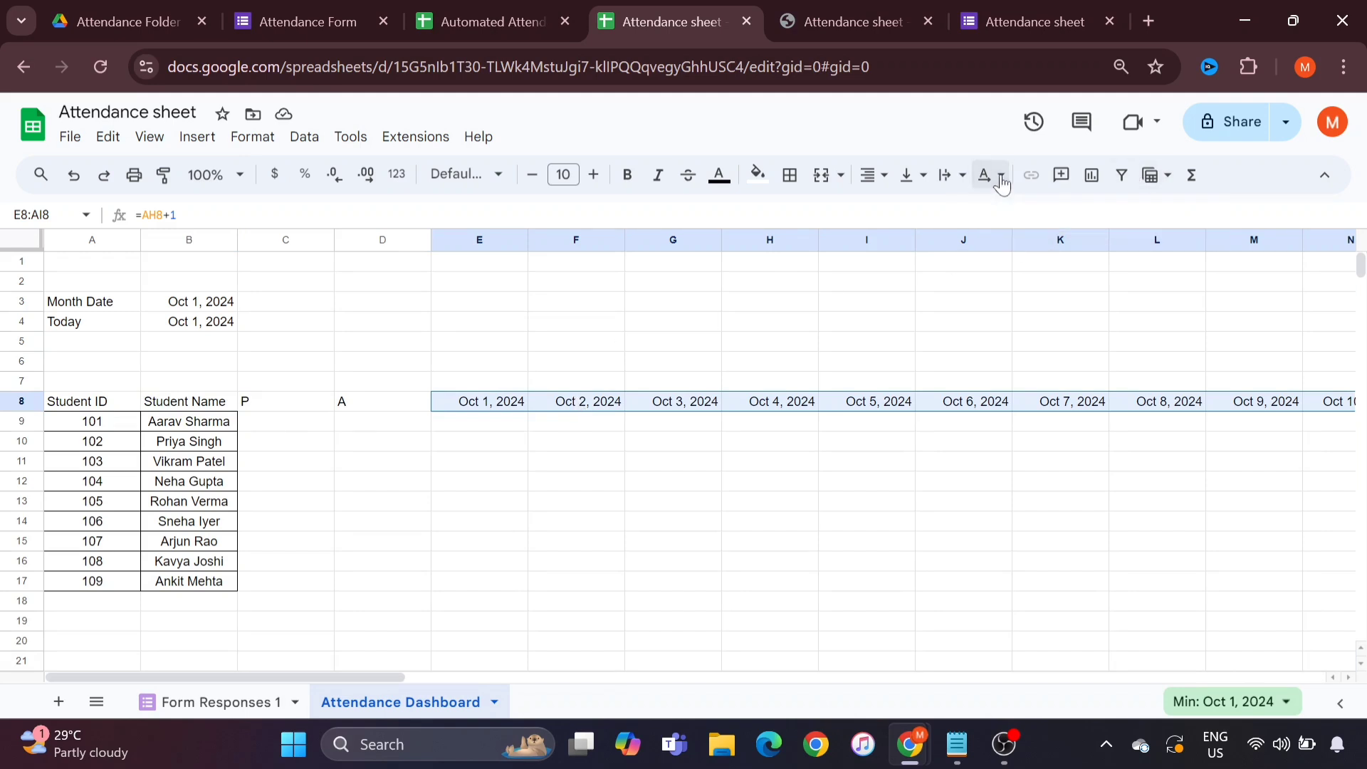
left_click(1002, 178)
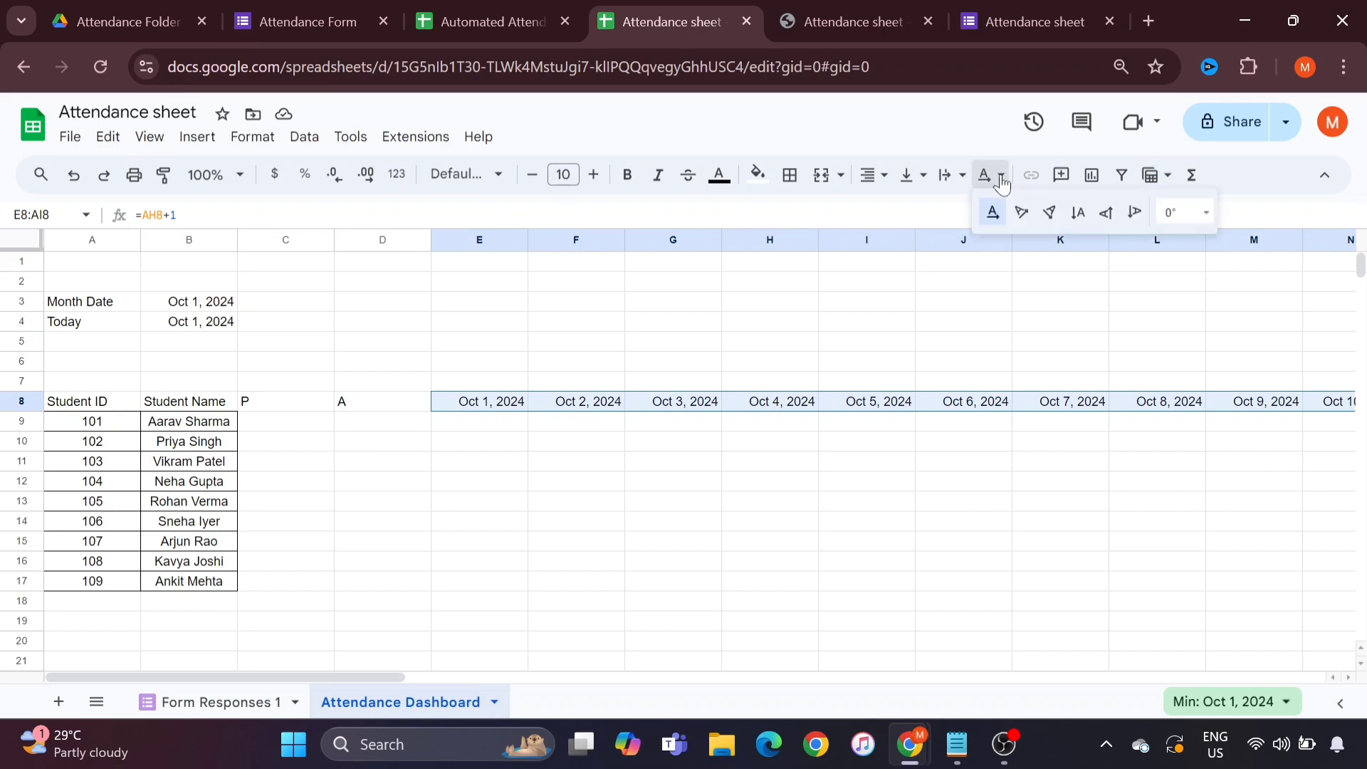
left_click(1108, 214)
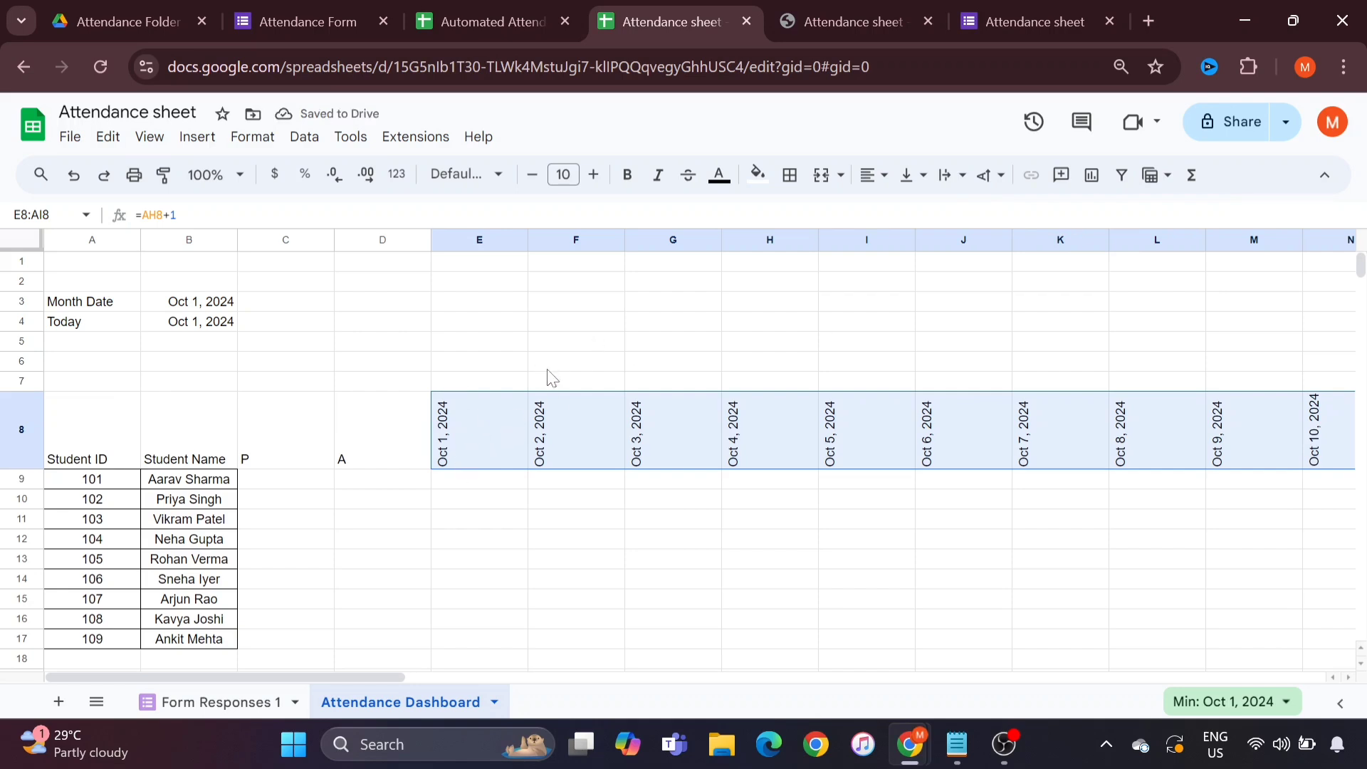
Step: Narrow the date columns E:AI together to a uniform width just large enough for their vertical date headers
left_click(476, 247)
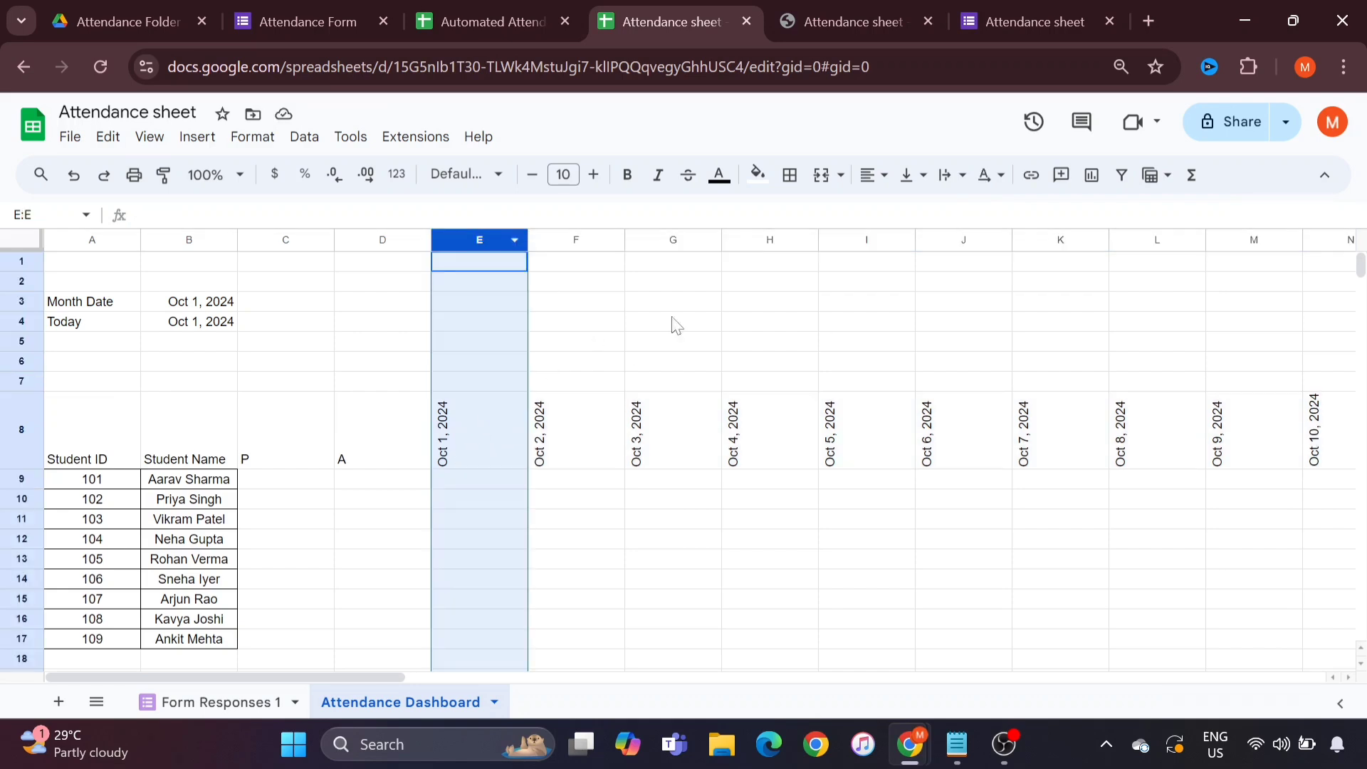
scroll(675, 323, "right", 10)
scroll(827, 356, "right", 10)
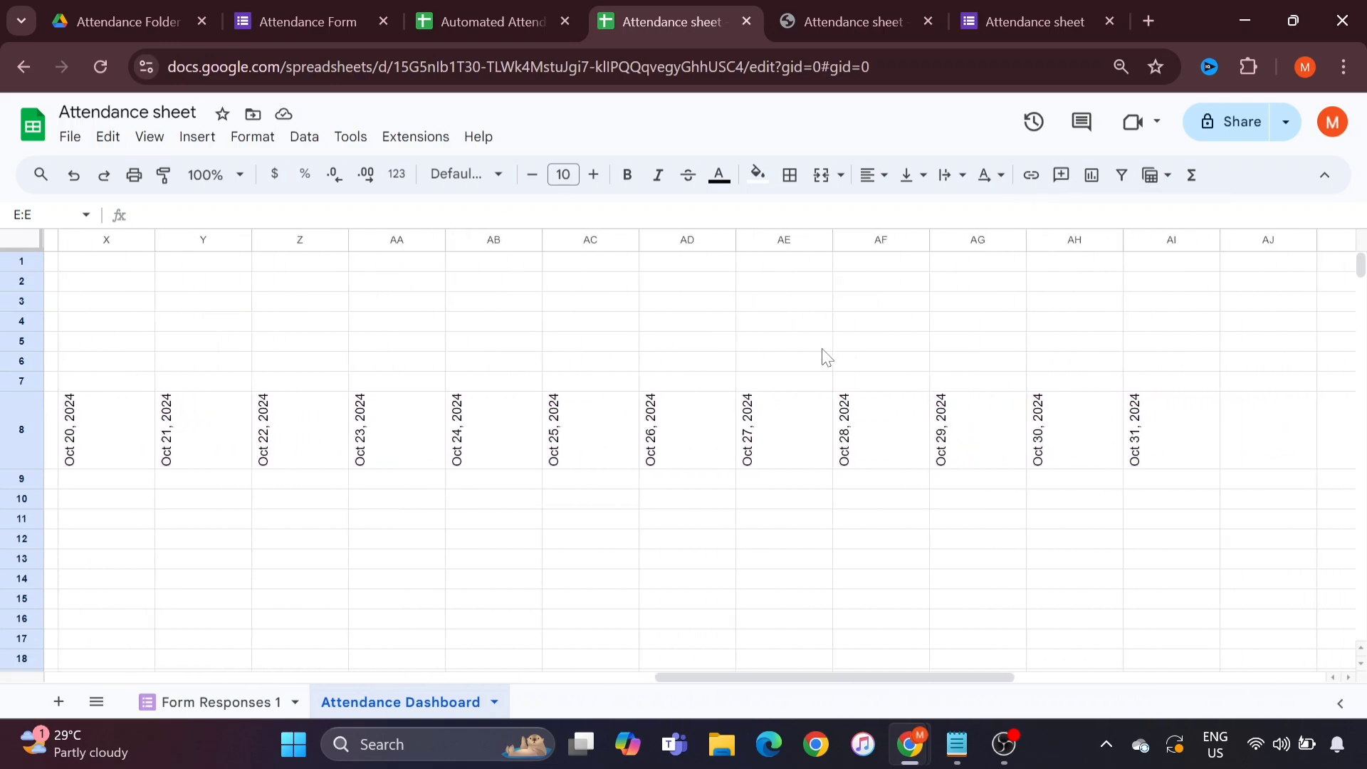
left_click(895, 246, "shift")
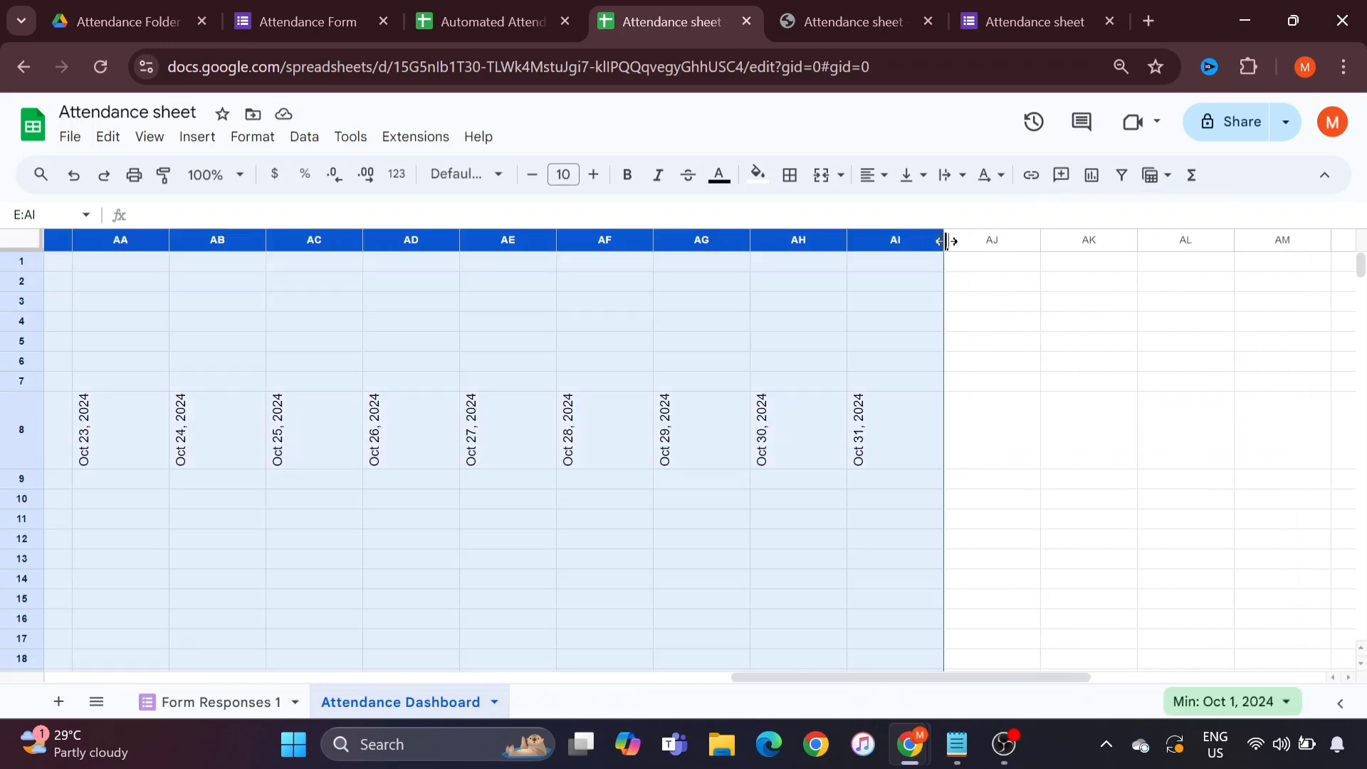
left_click_drag(946, 242, 879, 244)
scroll(433, 503, "left", 10)
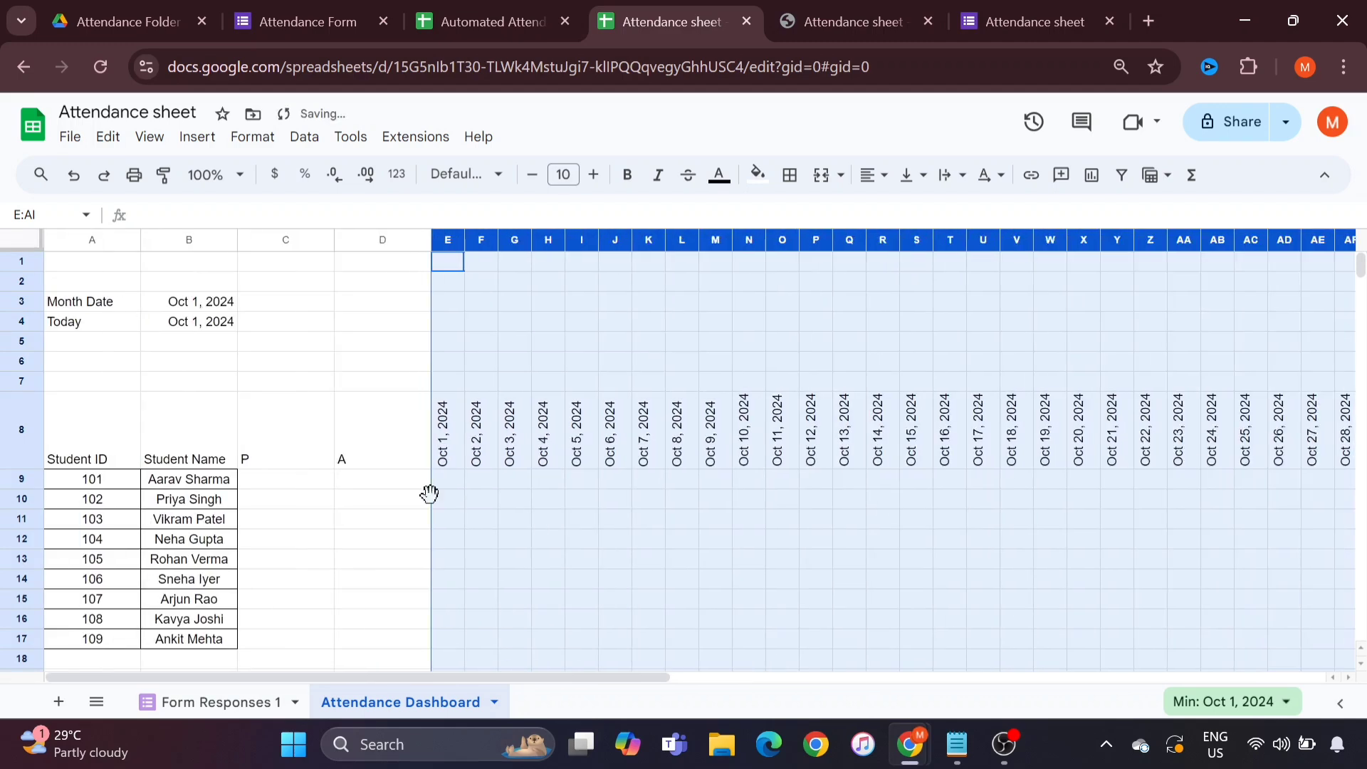
Step: Narrow the P and A columns C and D to just fit their single-letter headings
scroll(430, 494, "right", 2)
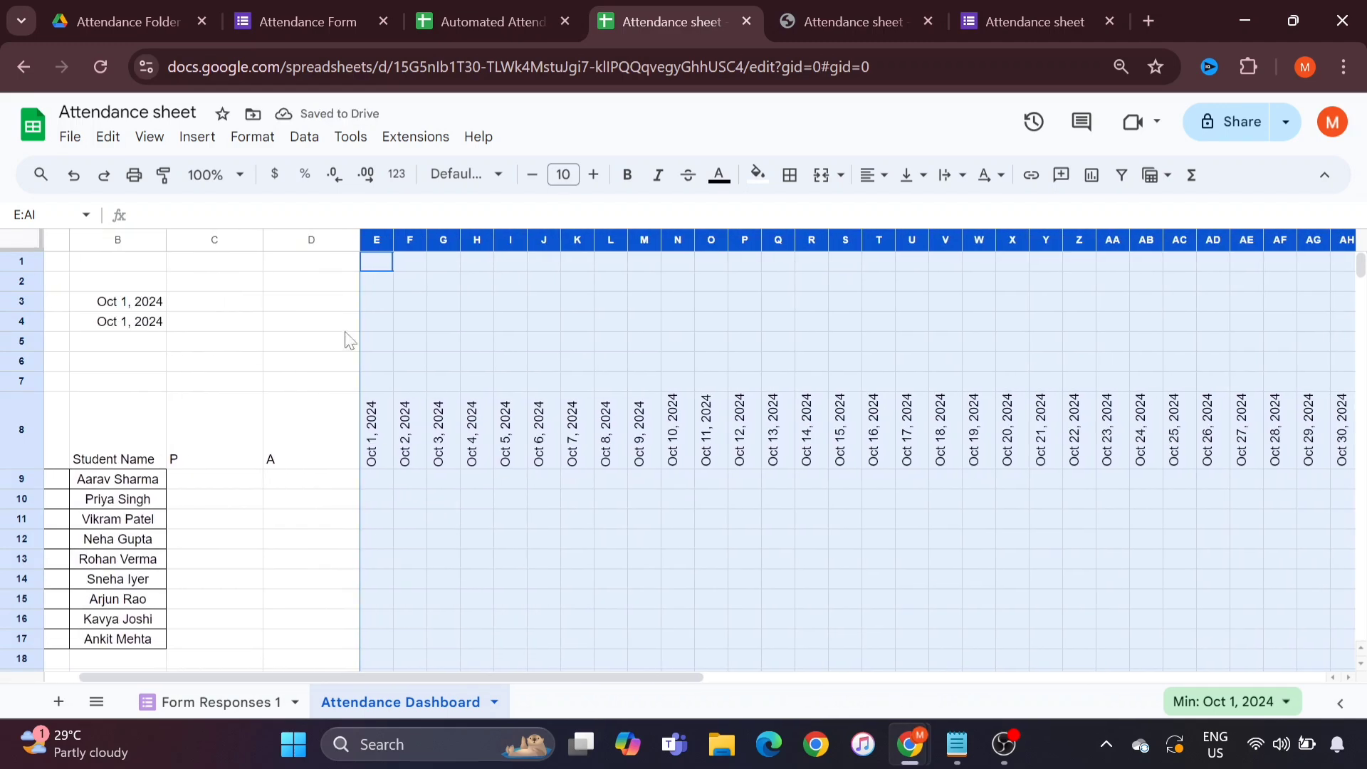
left_click_drag(359, 240, 201, 240)
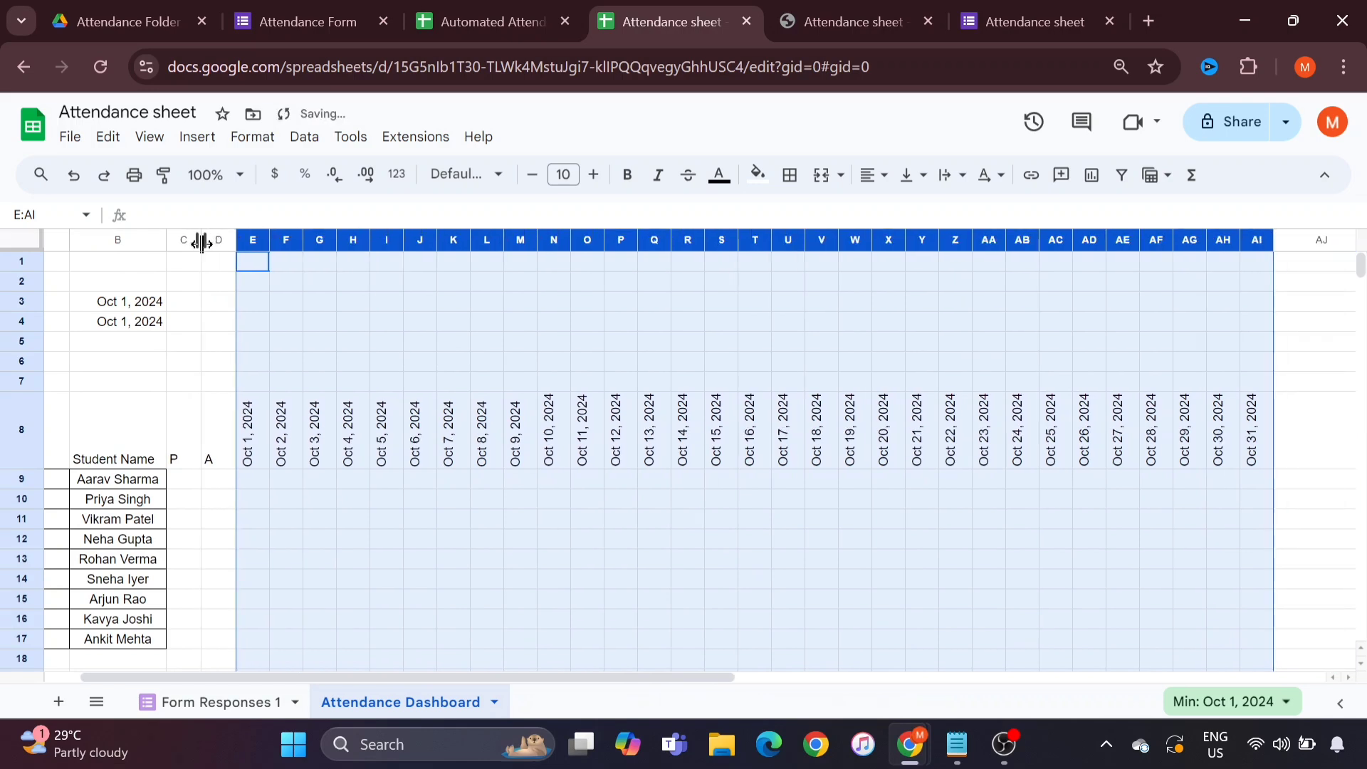
left_click(344, 480)
scroll(344, 480, "down", 2)
scroll(344, 479, "left", 2)
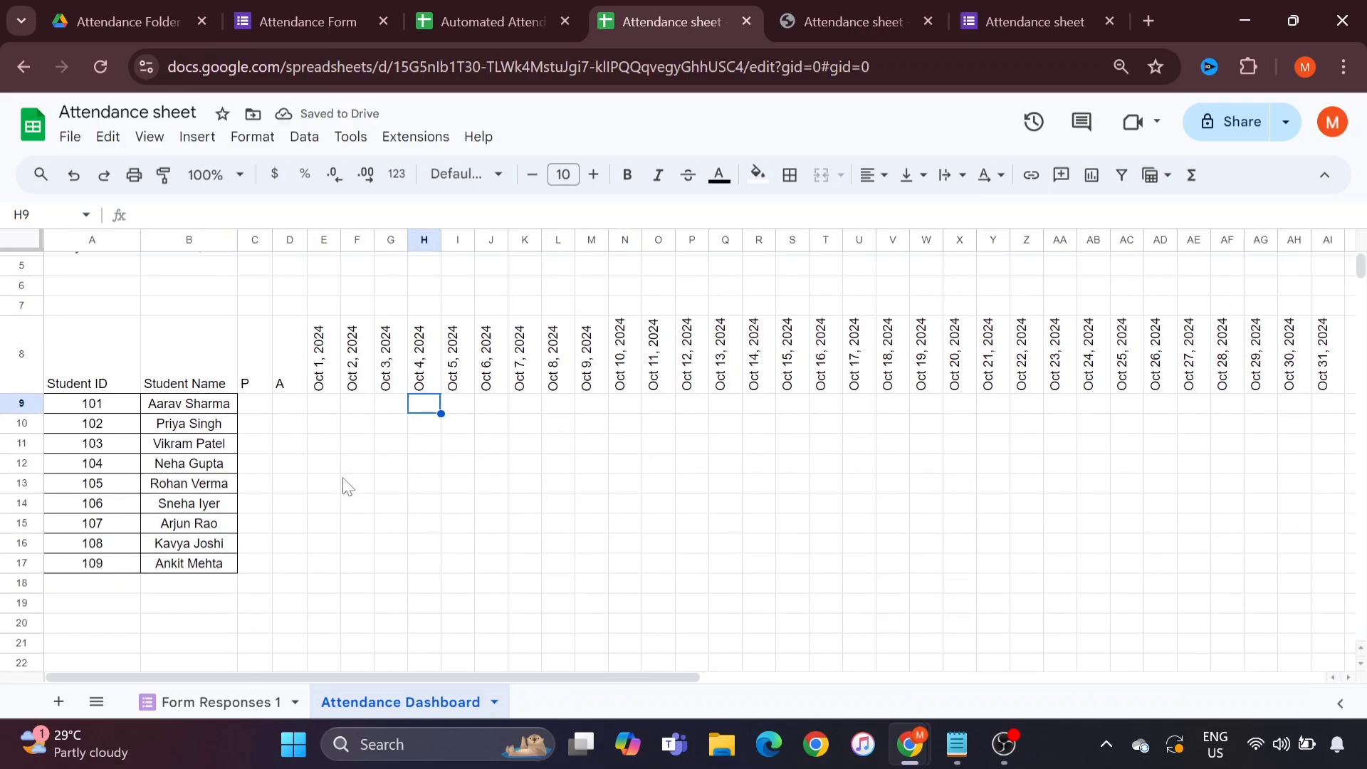
scroll(346, 486, "up", 2)
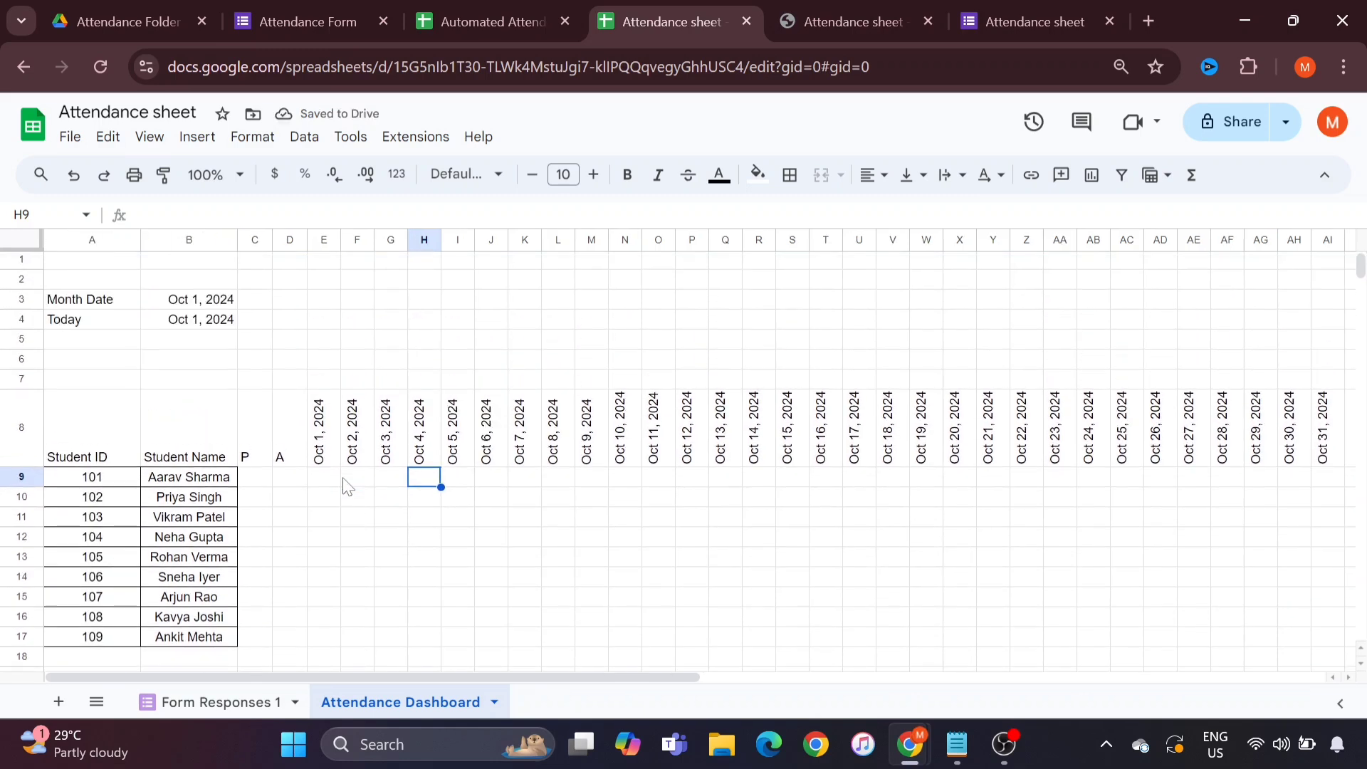
Step: Enter =TEXT(E8,"DDD") in E7 to show the weekday above the first date header
left_click(329, 381)
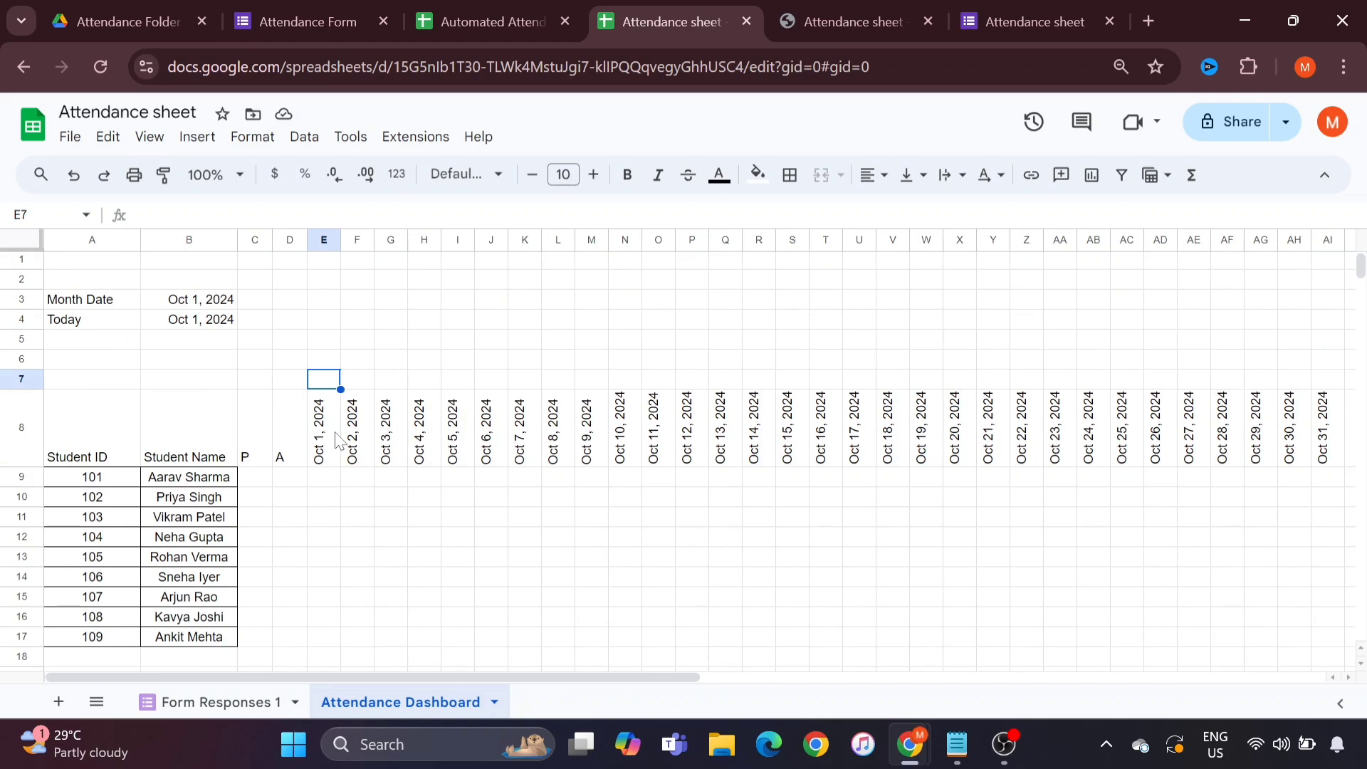
left_click(957, 743)
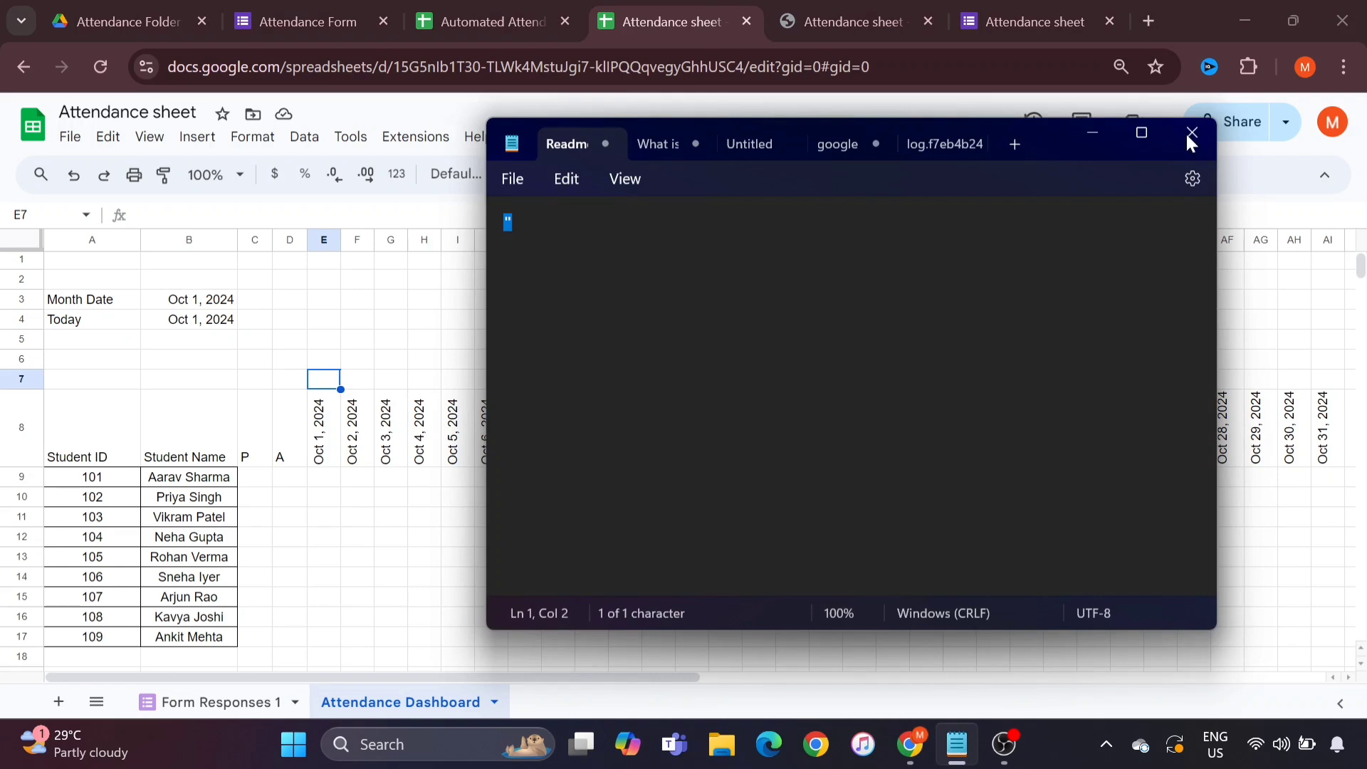
left_click(1101, 137)
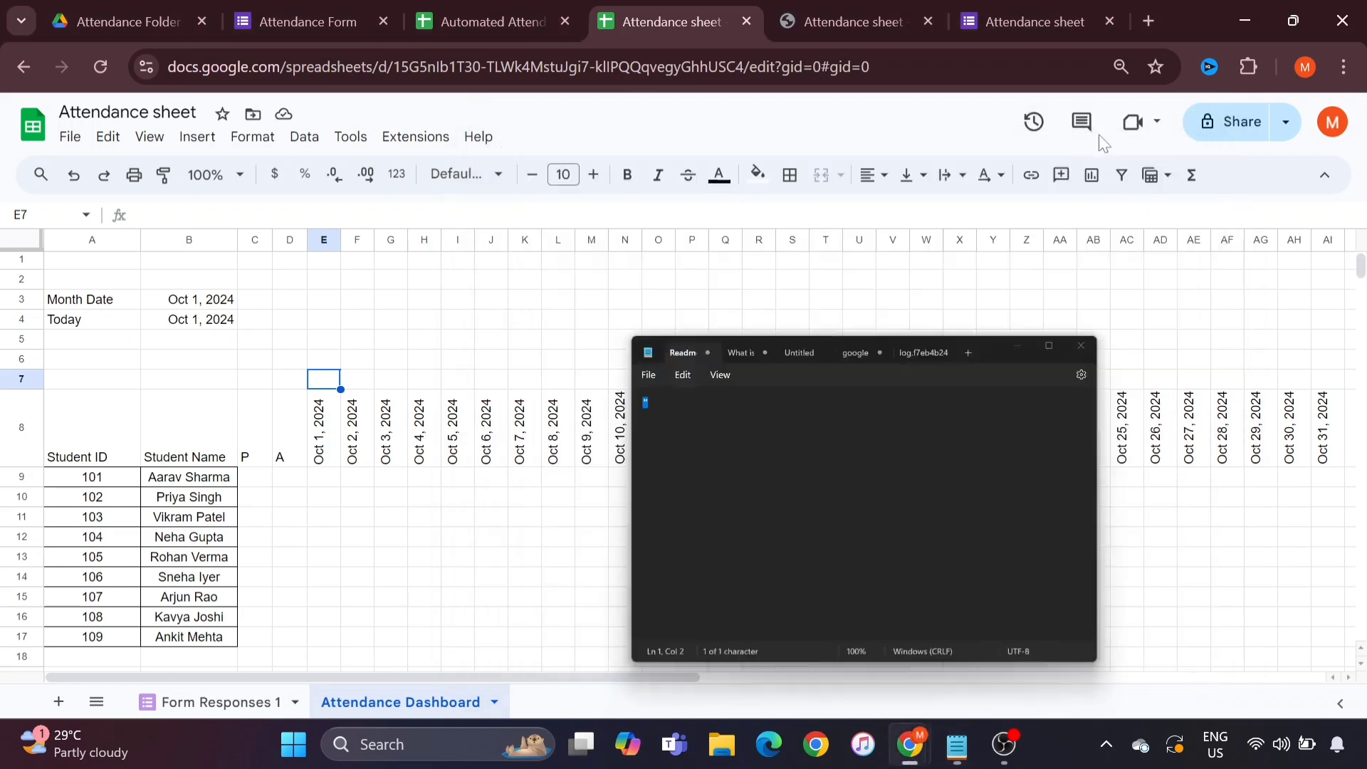
type("=")
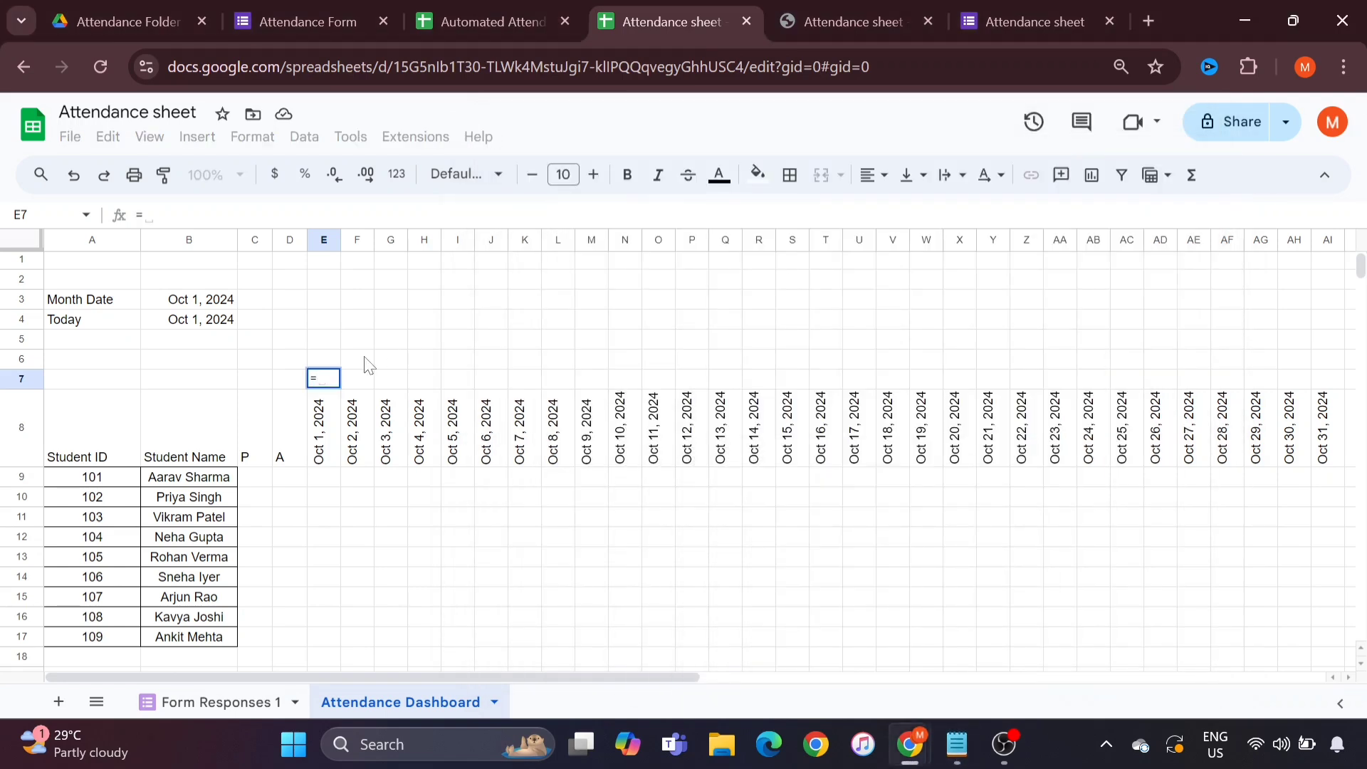
type("tex")
key("Tab")
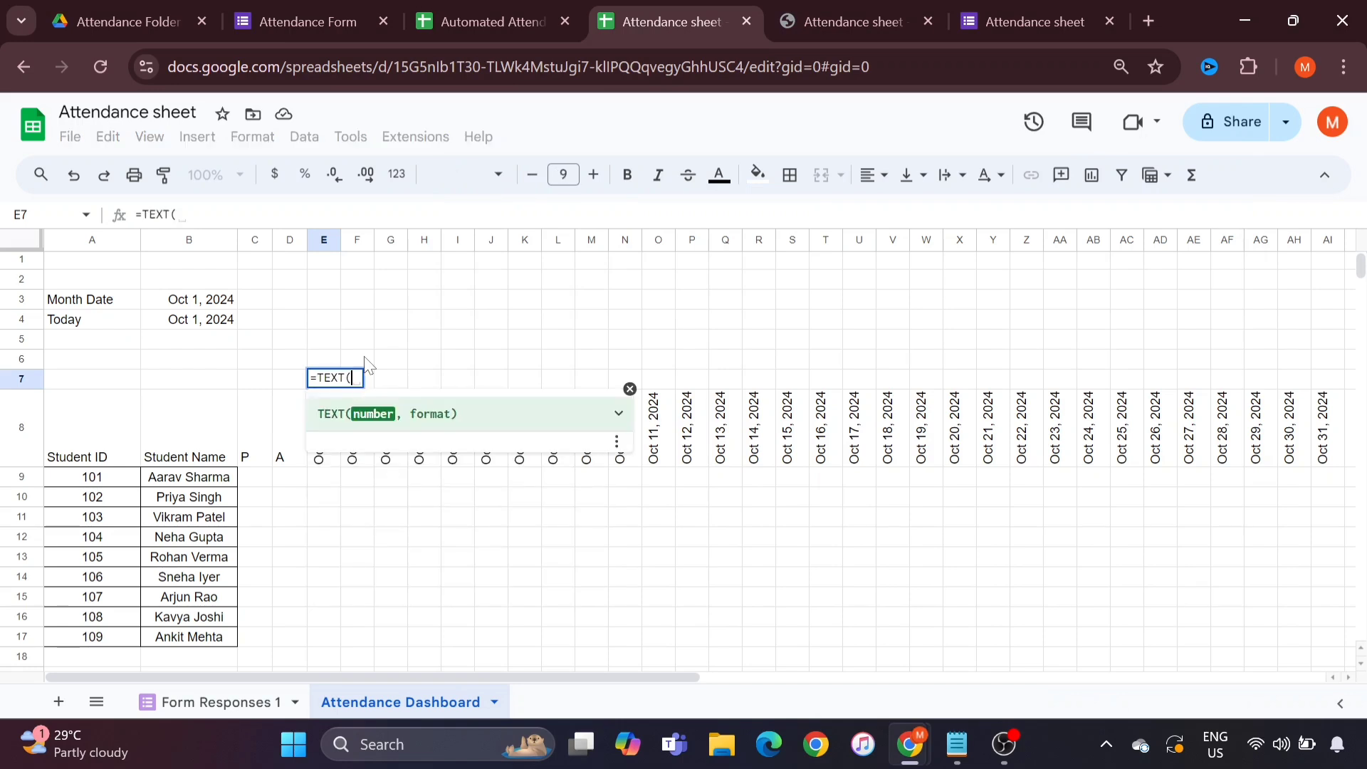
left_click(321, 466)
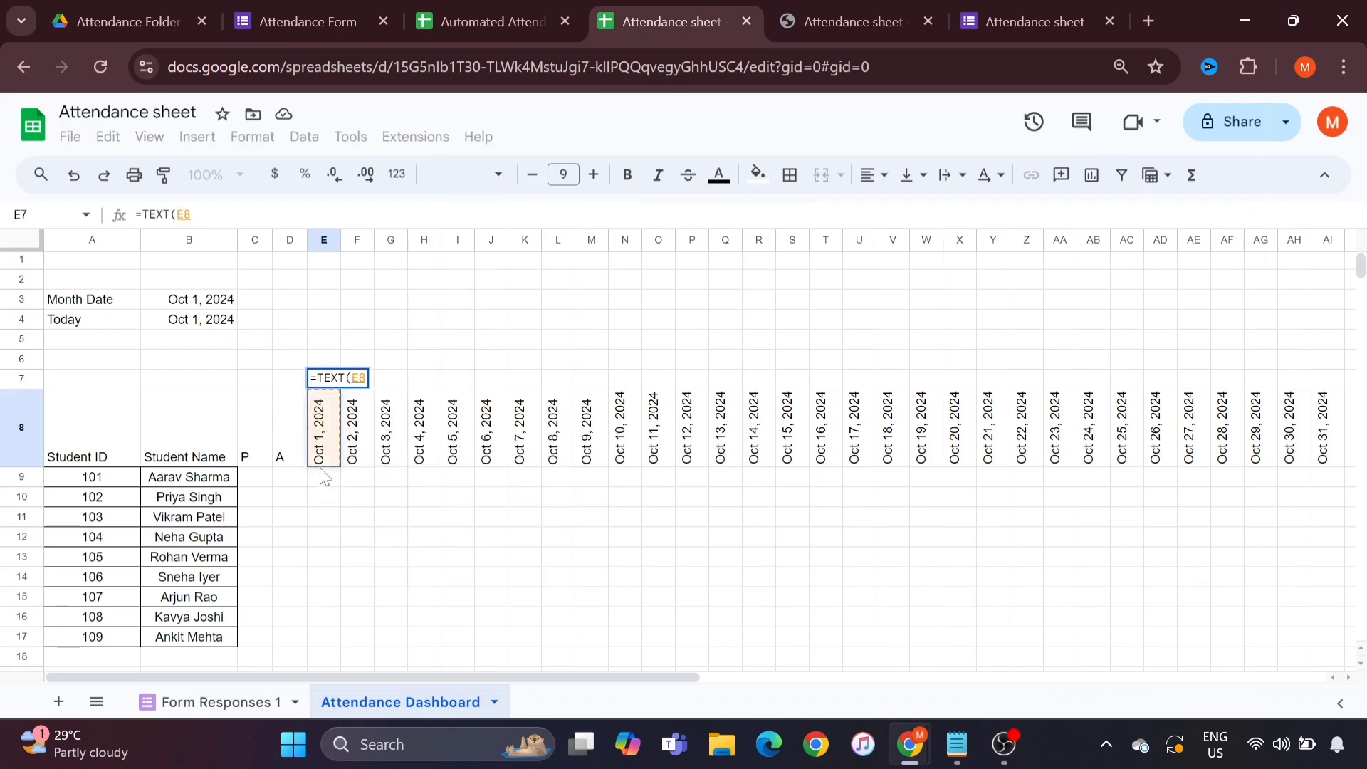
type(",")
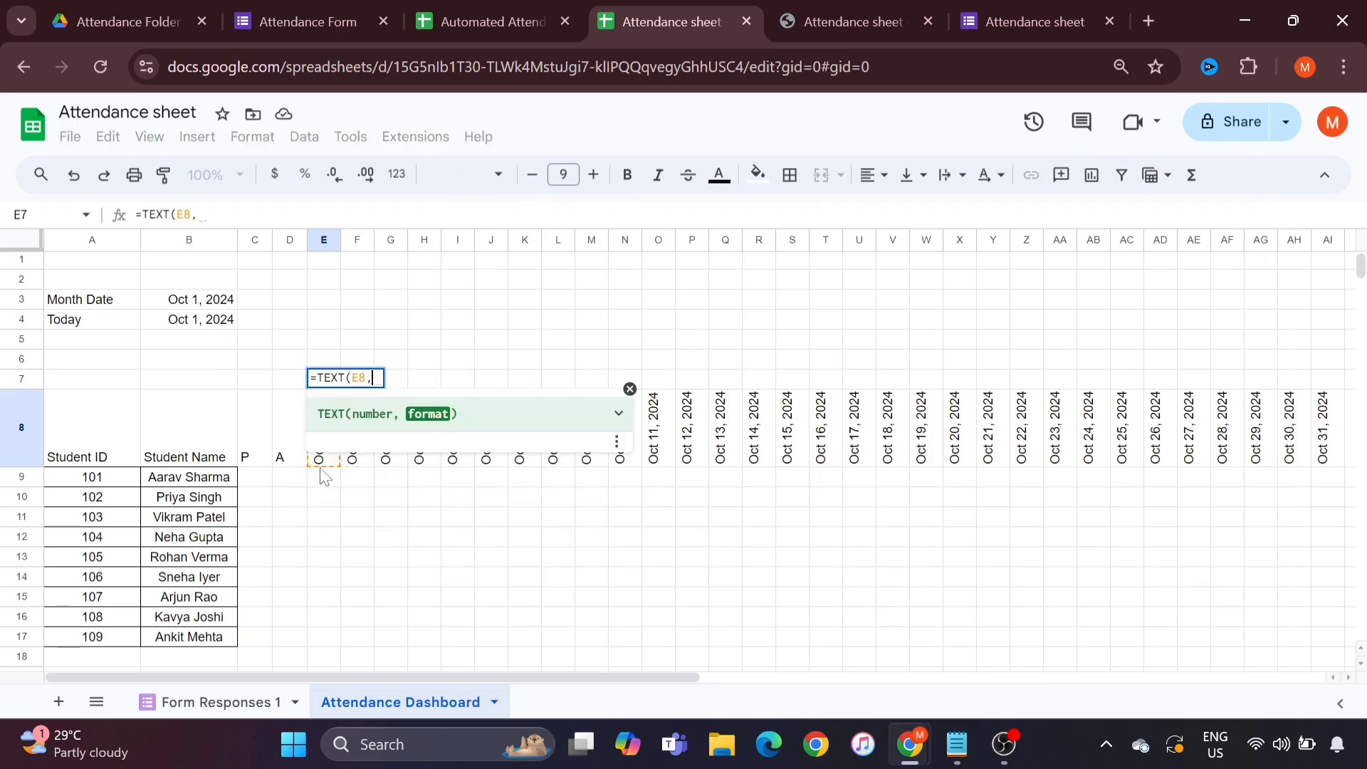
type("\"D")
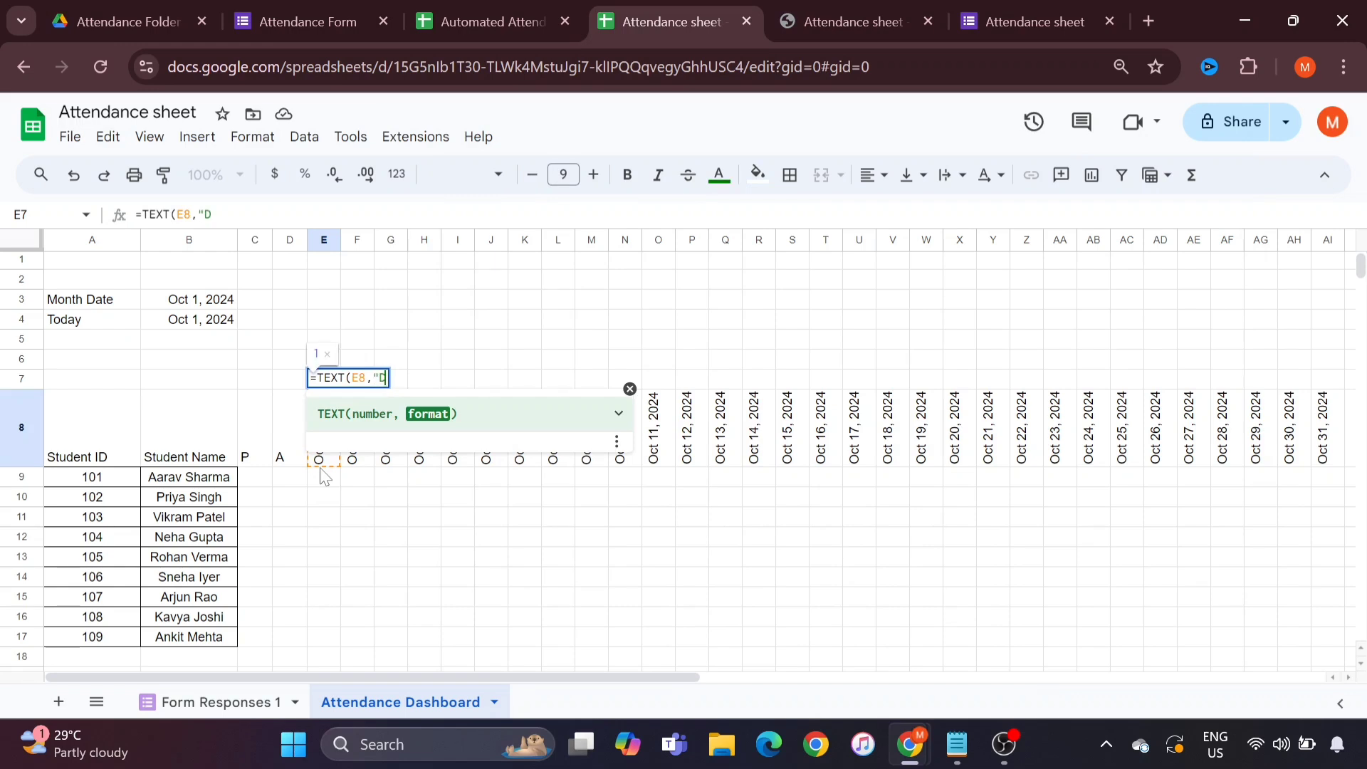
type("DD\")")
key("Return")
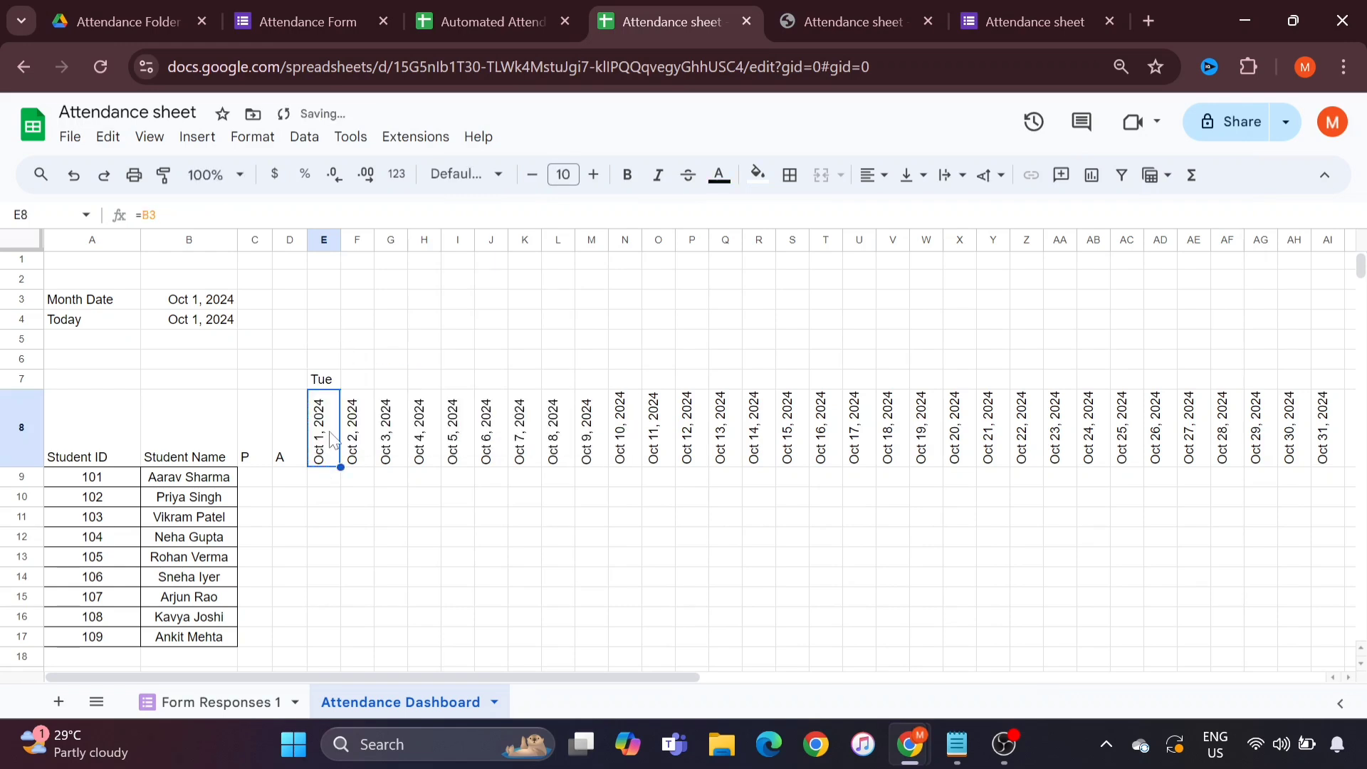
Step: Copy the weekday formula from E7 into F7:AI7 above the remaining date headers
left_click(323, 381)
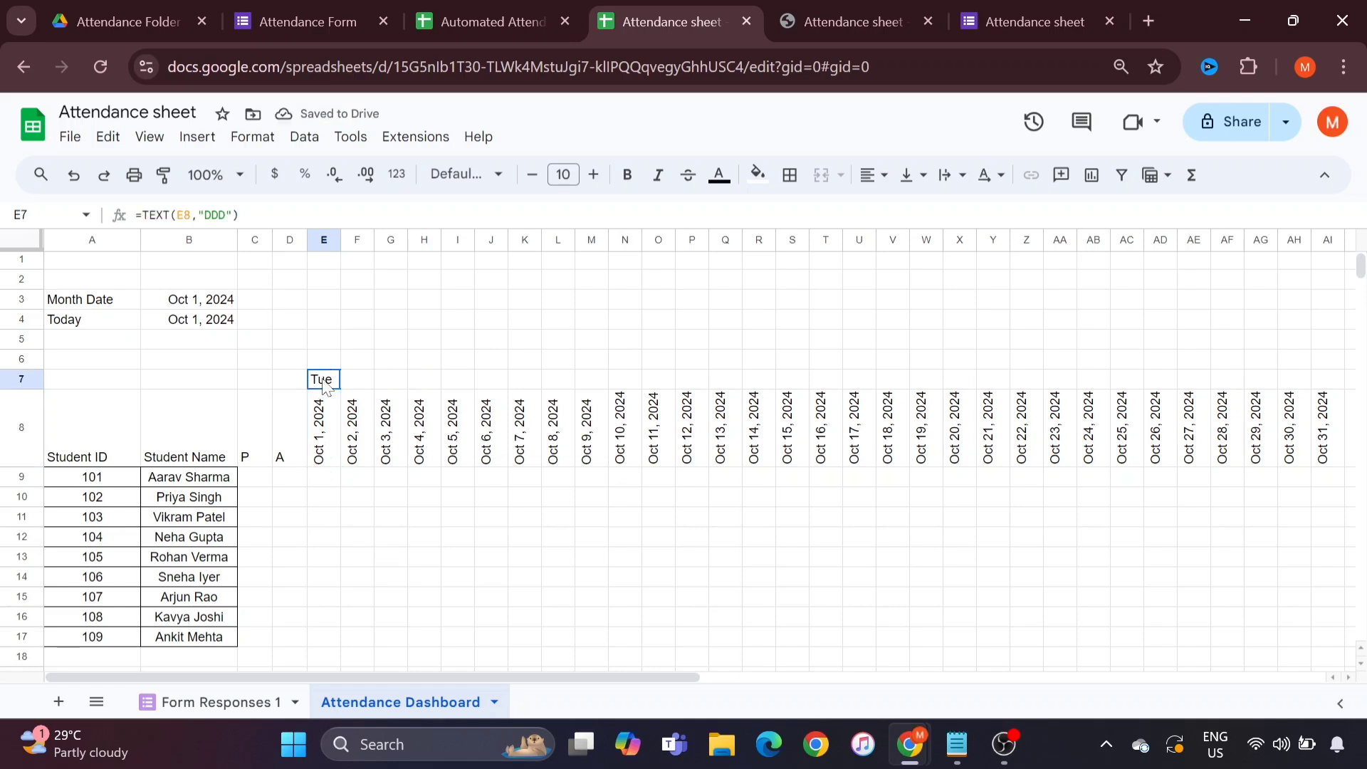
key("ctrl+c")
key("Right")
key("shift+Right")
key("shift+Right")
key("shift+Right")
key("shift+Right")
key("shift+Right")
key("shift+Right")
key("shift+Right")
key("shift+Right")
key("shift+Right")
key("shift+Right")
key("shift+Right")
key("shift+Right")
key("shift+Right")
key("shift+Right")
key("shift+Right")
key("shift+Right")
key("shift+Right")
key("shift+Right")
key("shift+Right")
key("shift+Right")
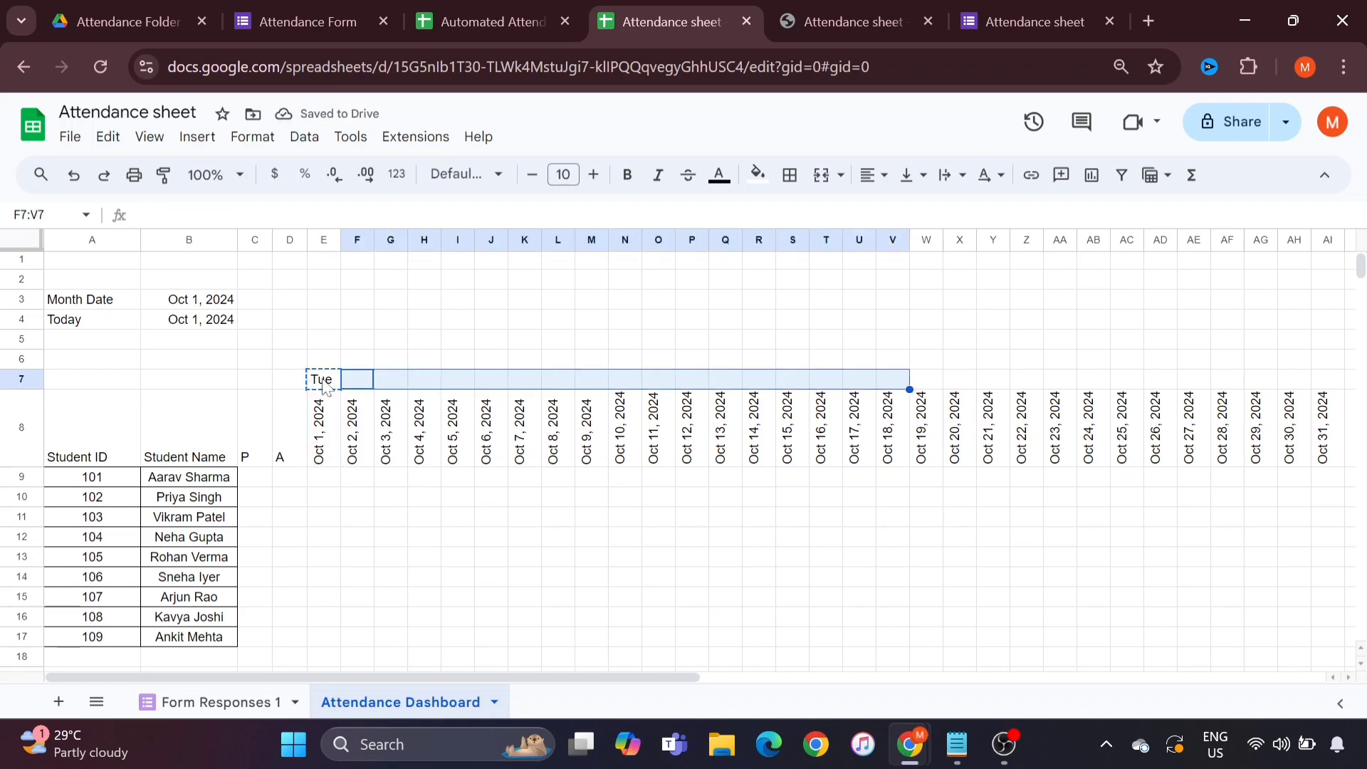
key("shift+Left")
key("shift+Left")
key("shift+Left")
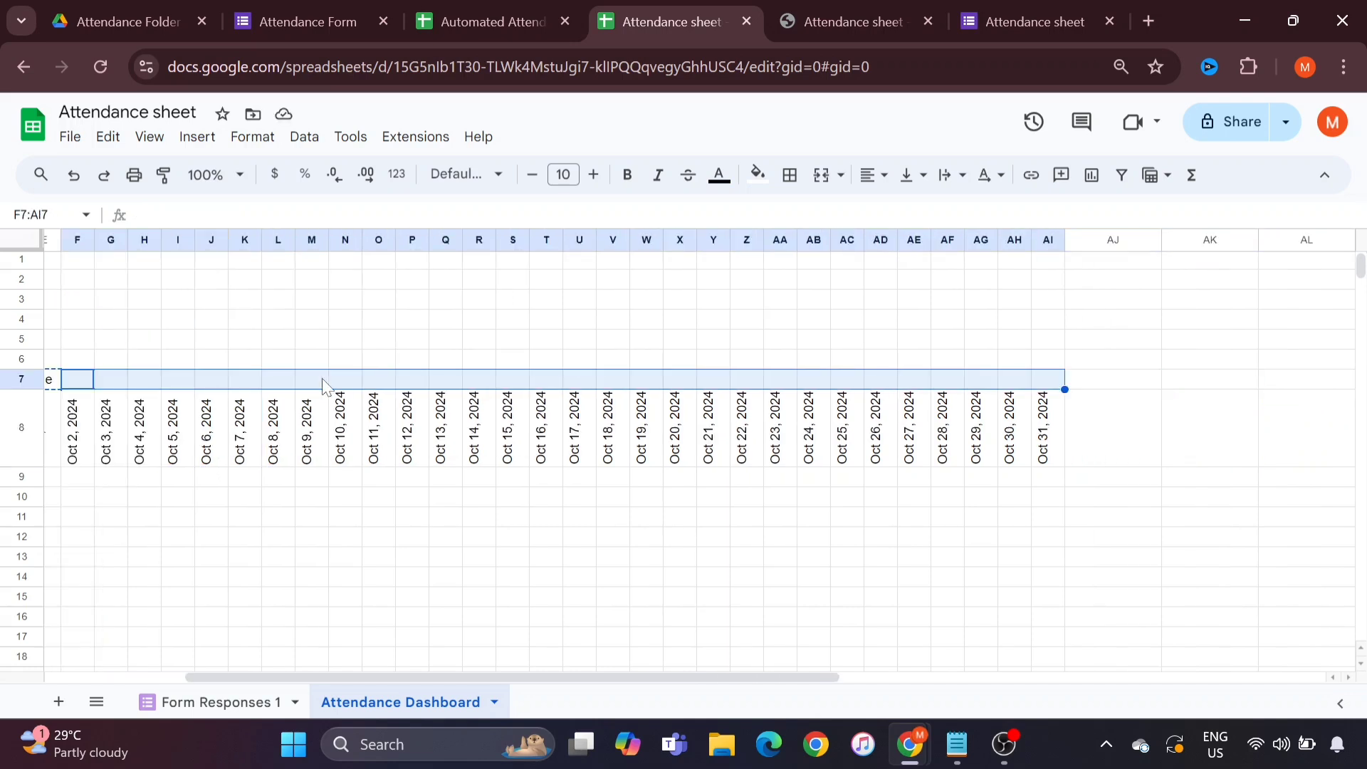
key("ctrl+v")
key("Home")
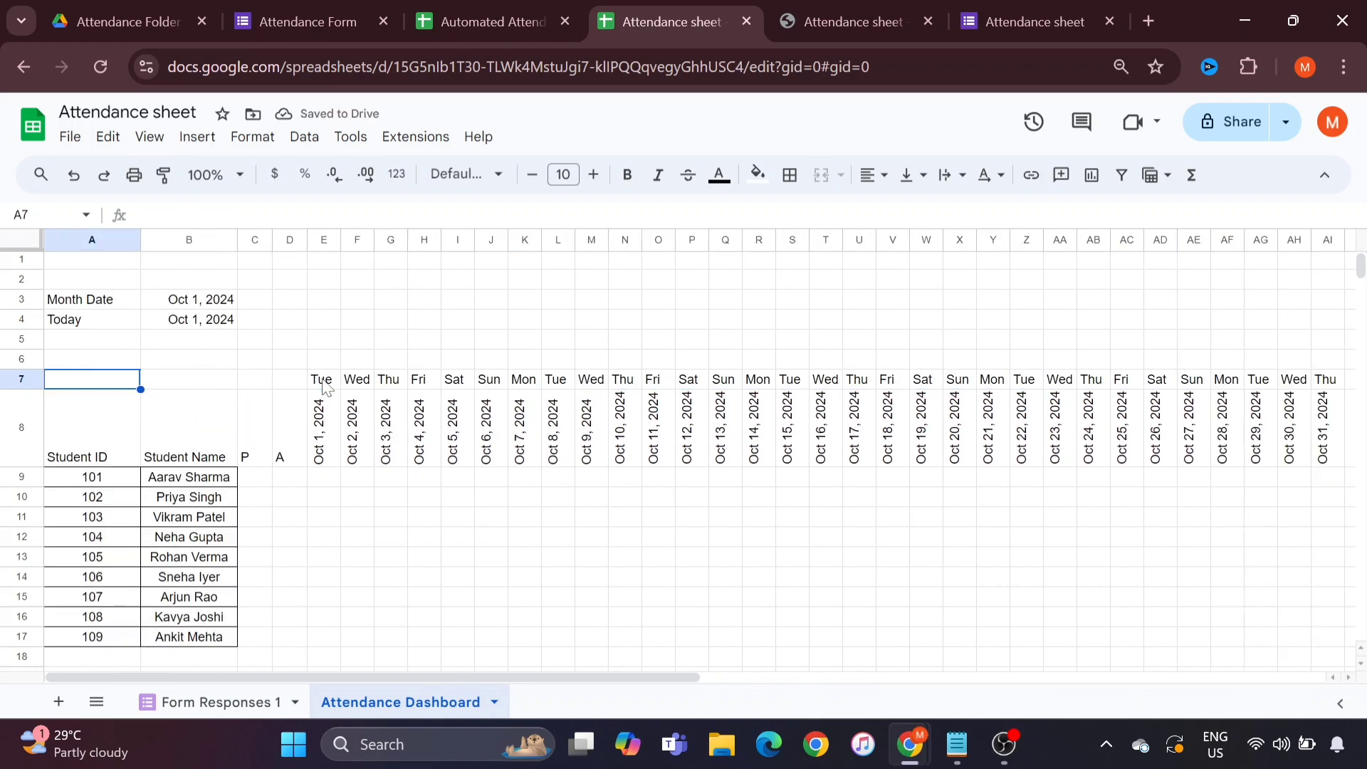
Step: Compare the dashboard's student names and date headers with the Student Name and Date columns in Form Responses 1
left_click(322, 380)
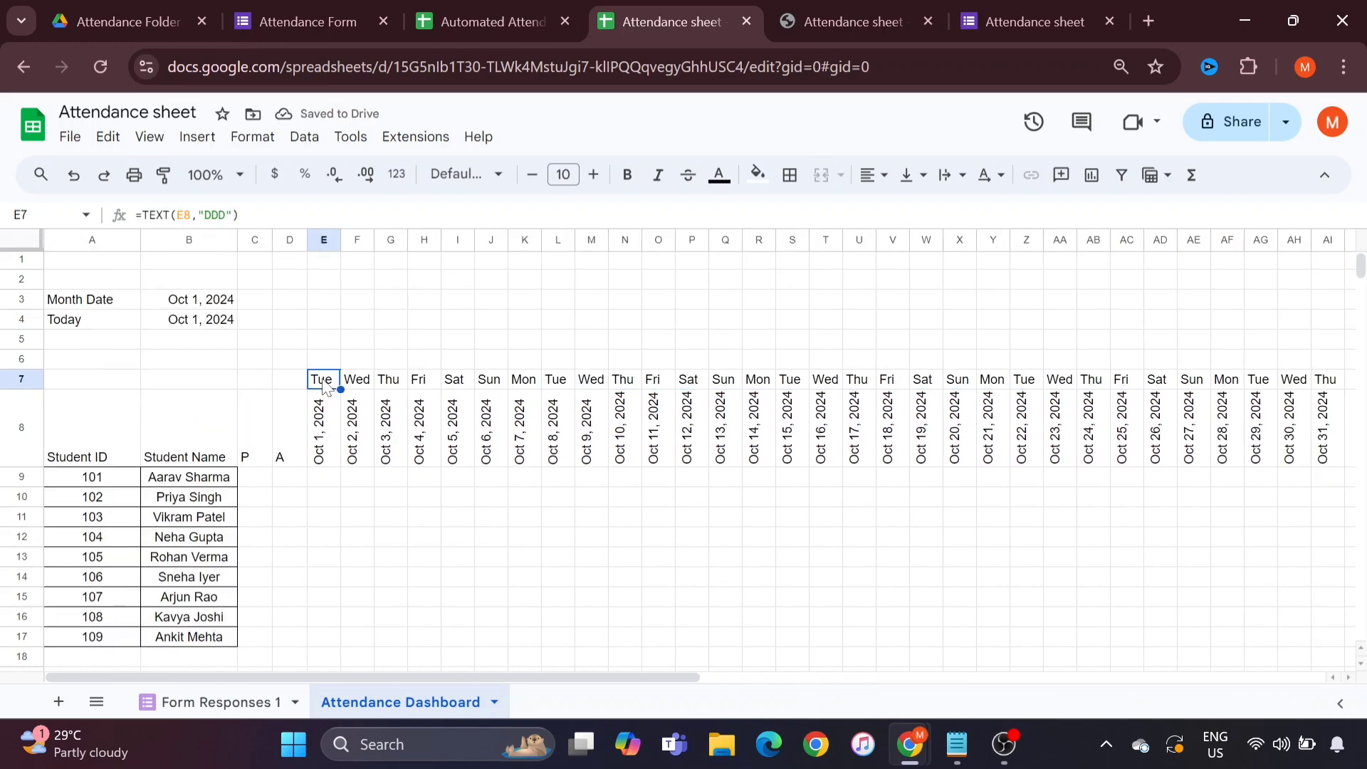
scroll(324, 385, "down", 1)
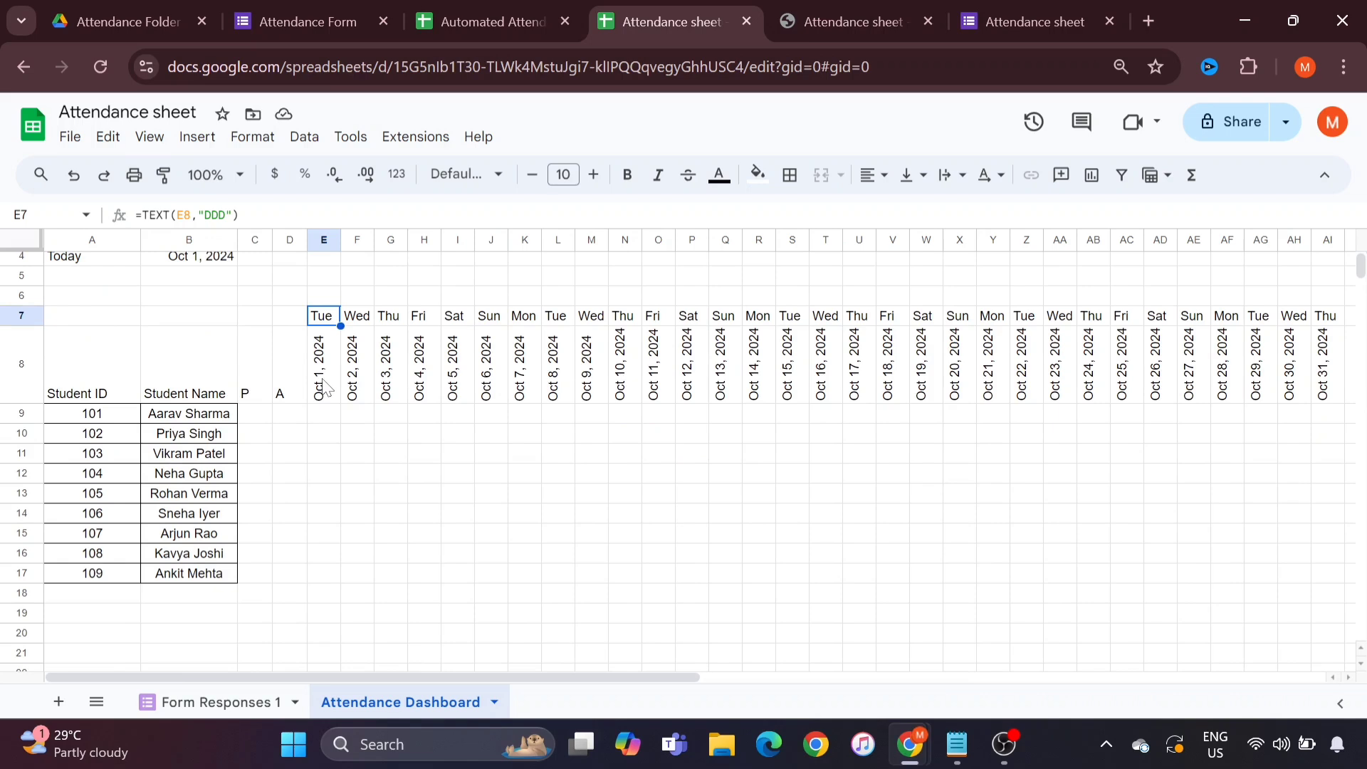
left_click(326, 422)
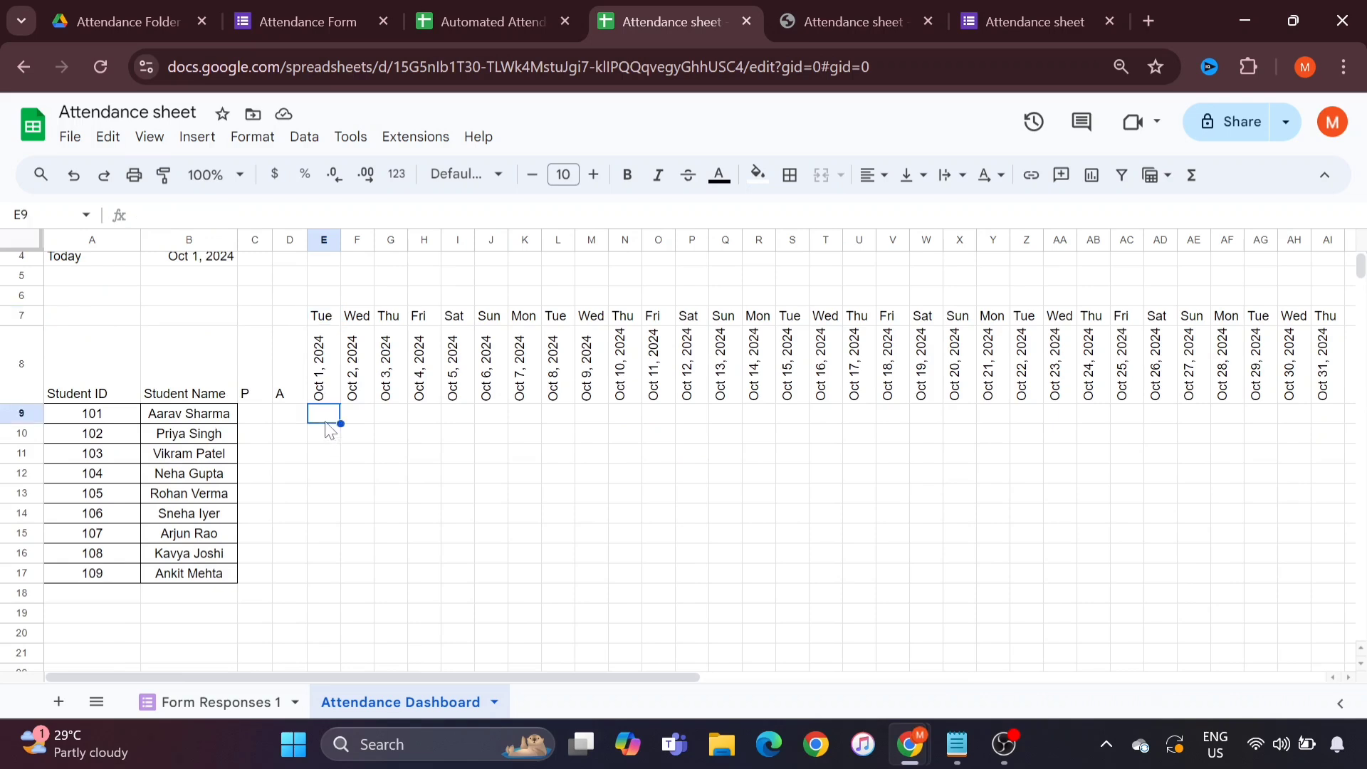
scroll(329, 428, "up", 2)
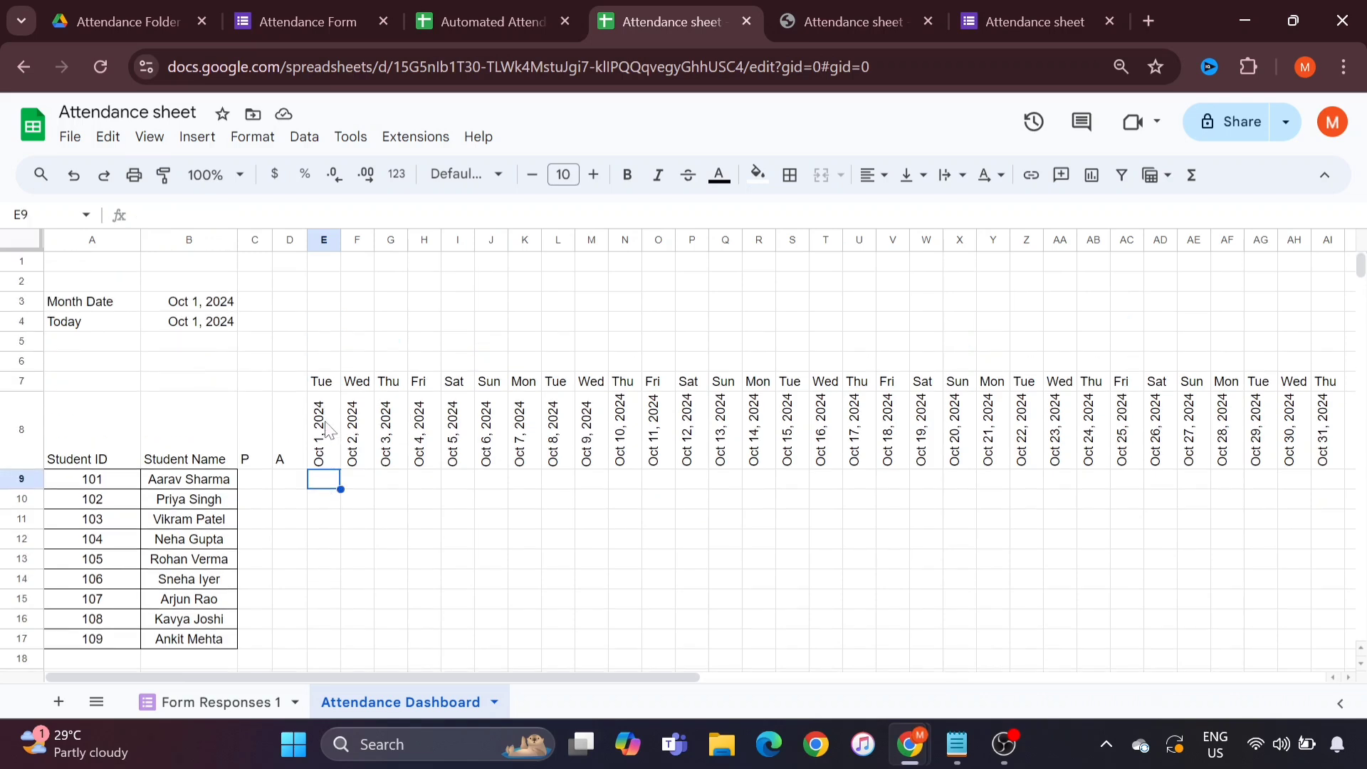
scroll(327, 450, "down", 1)
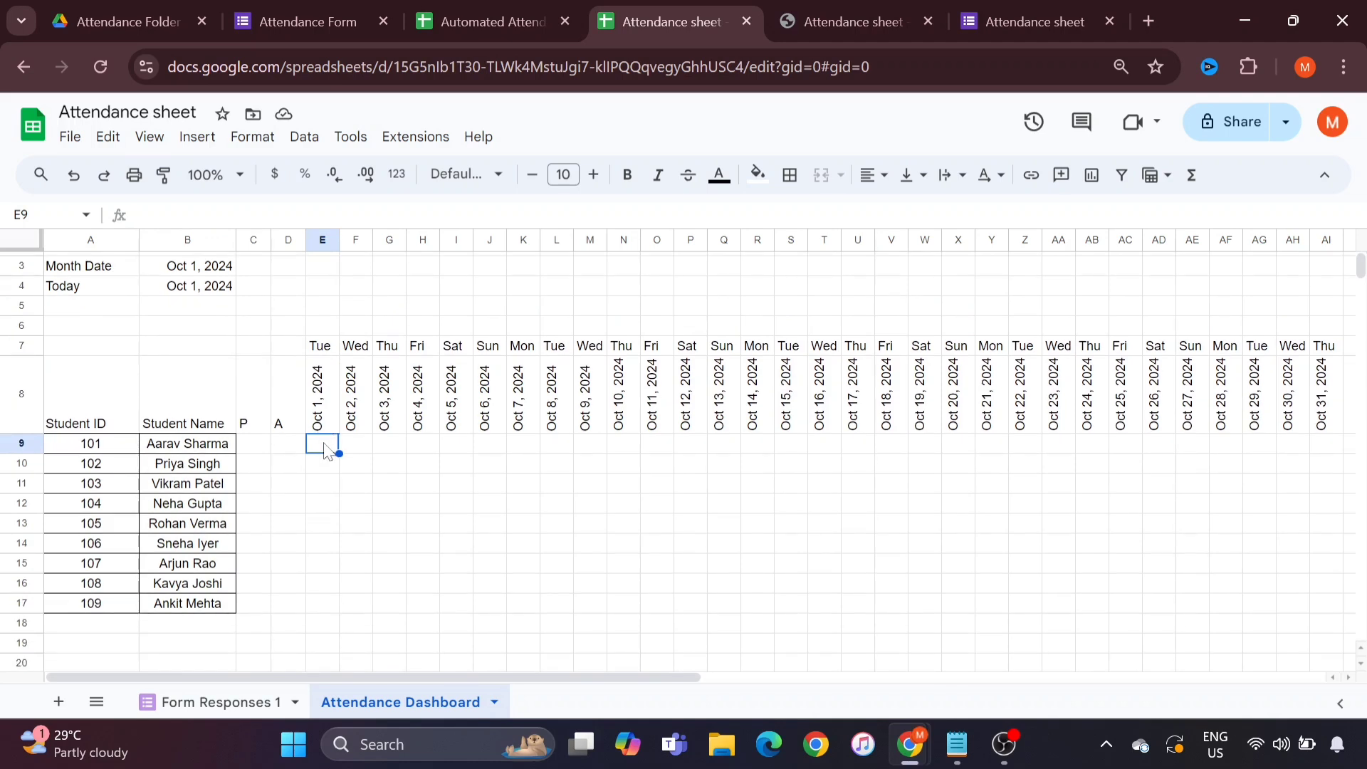
scroll(324, 449, "up", 2)
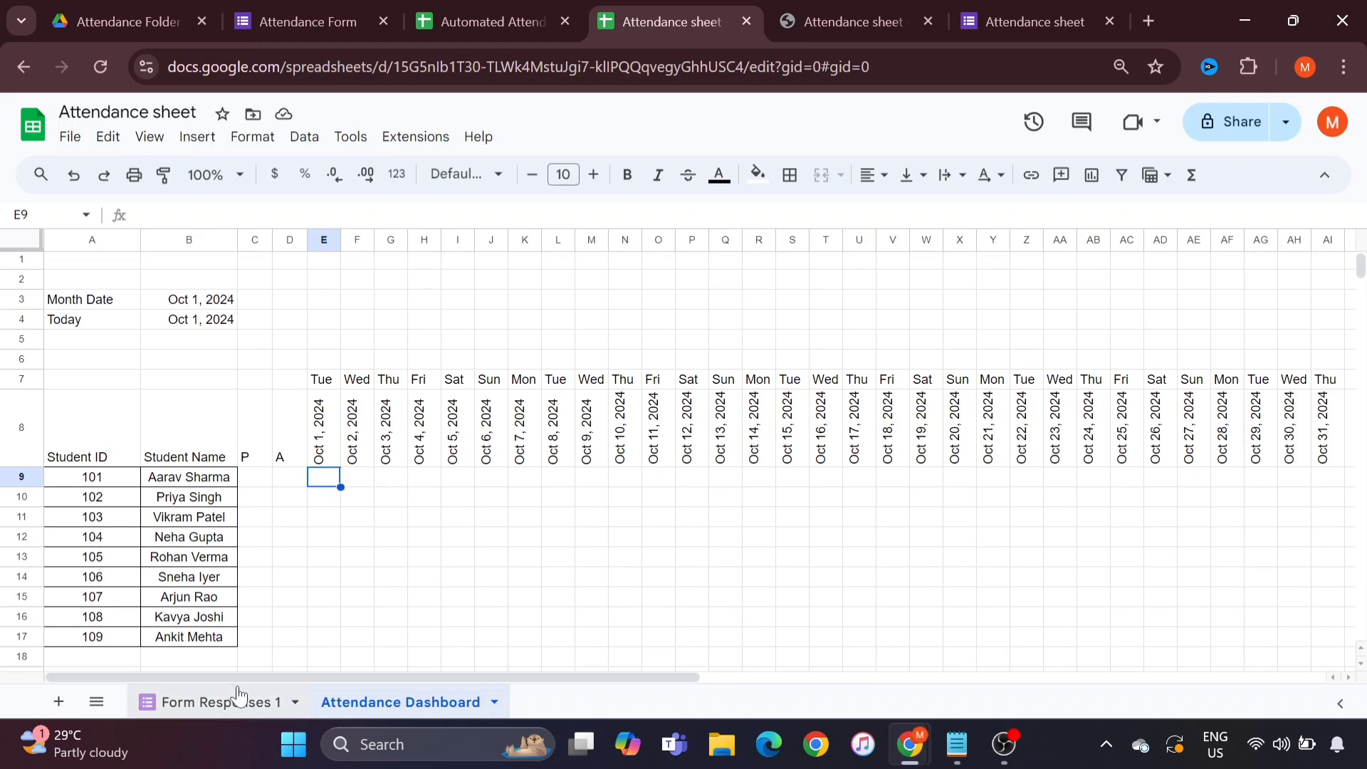
left_click(196, 483)
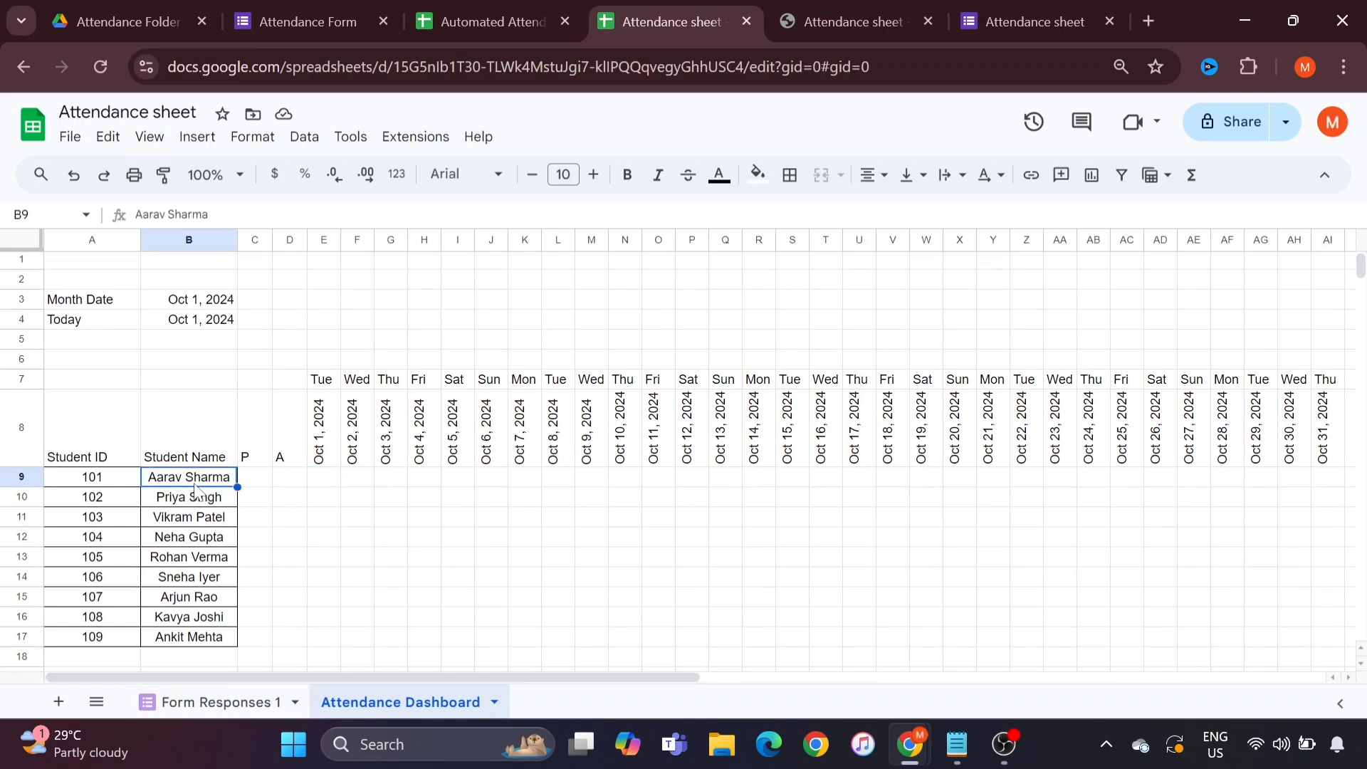
left_click(202, 695)
left_click(407, 337)
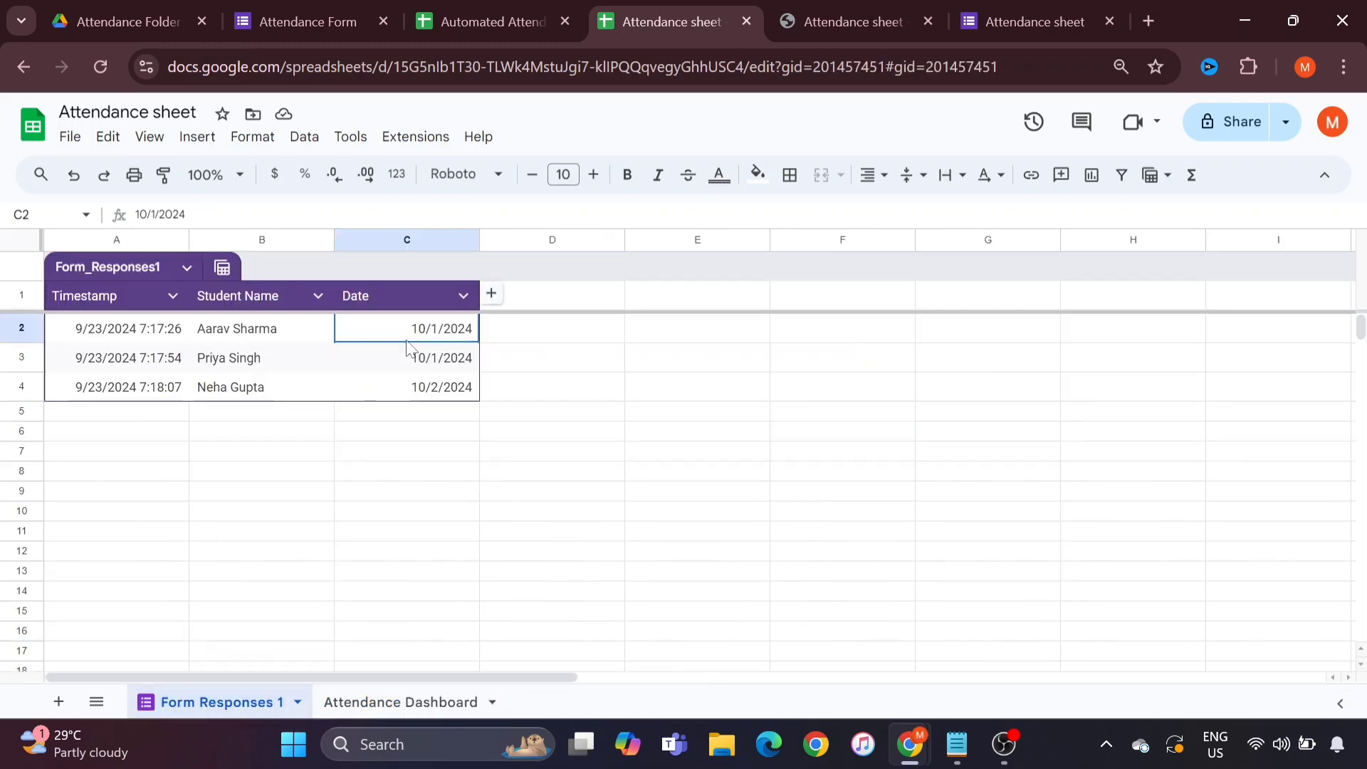
left_click(400, 703)
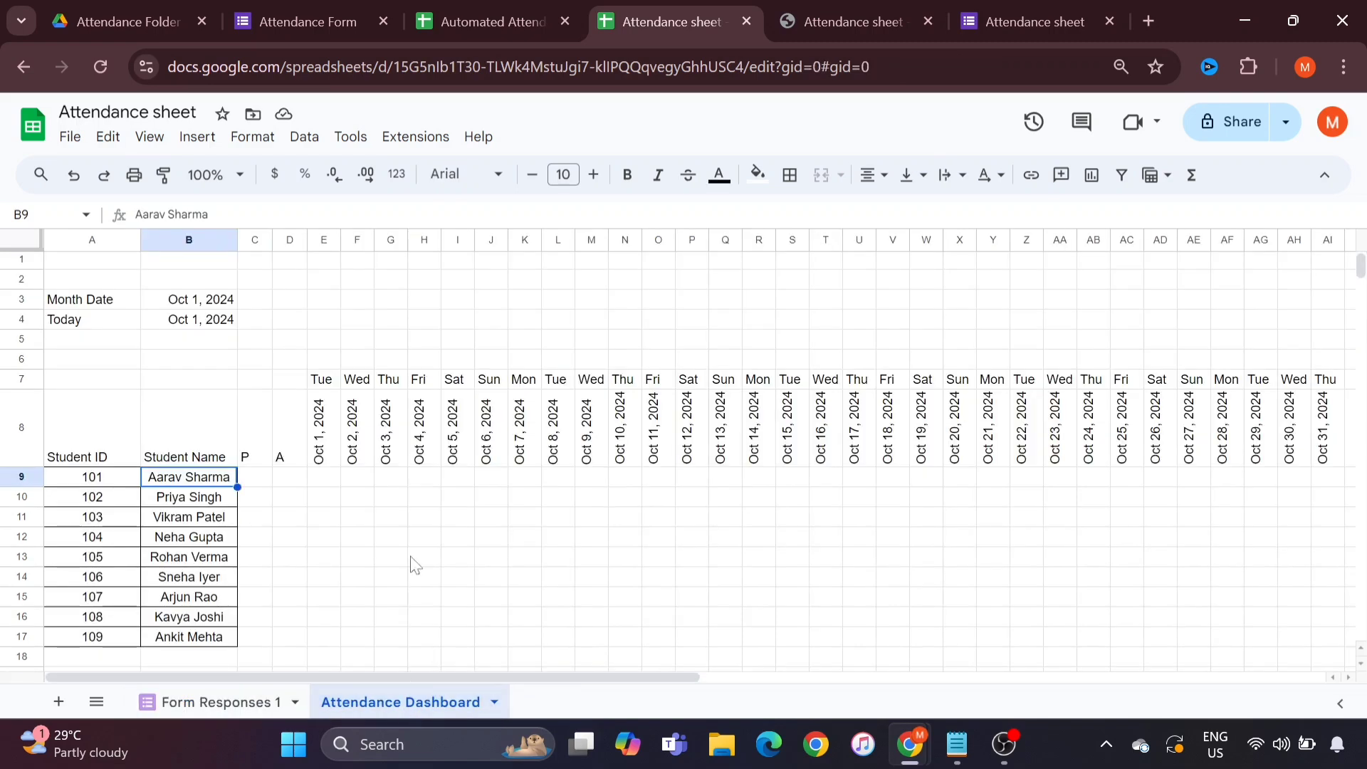
Step: Start a COUNTIFS formula in dashboard cell E9 with the absolute range 'Form Responses 1'!$B:$B as its first criteria range
left_click(329, 485)
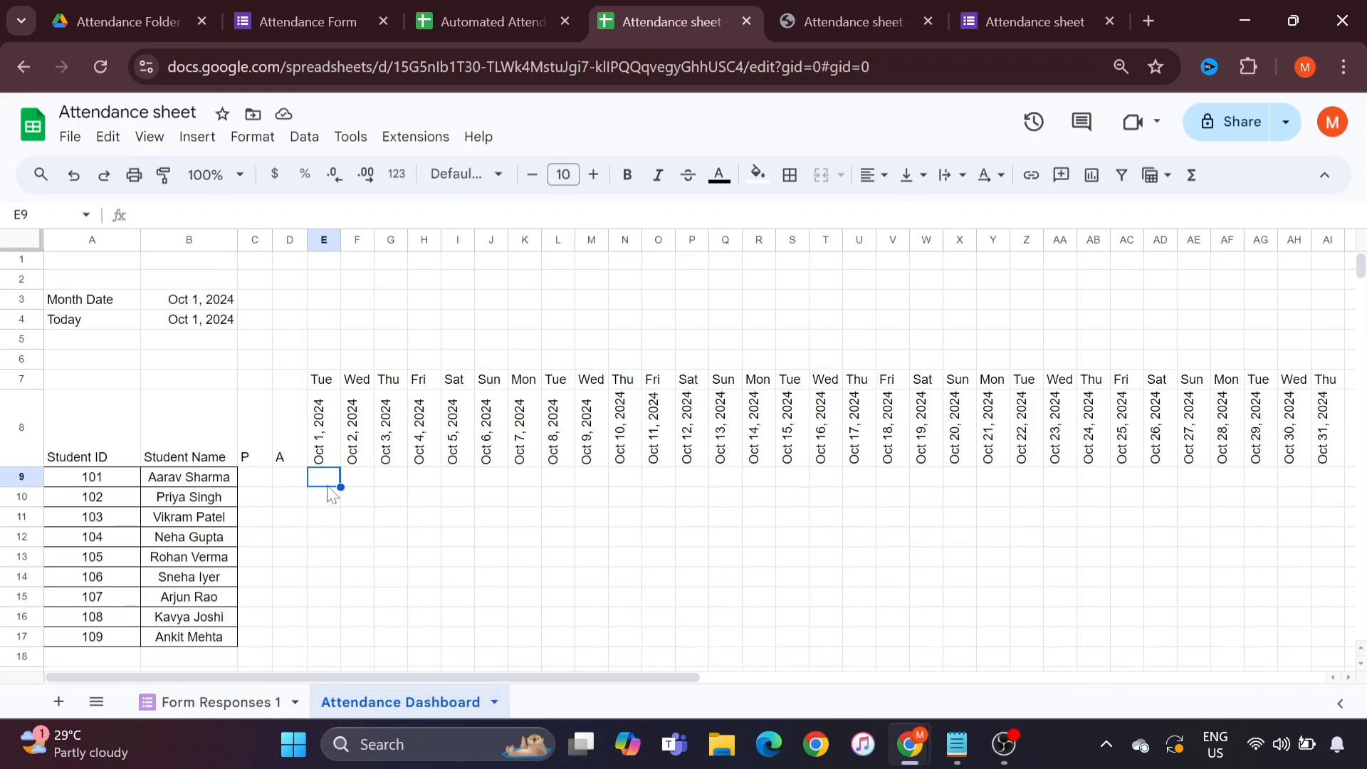
type("=coun")
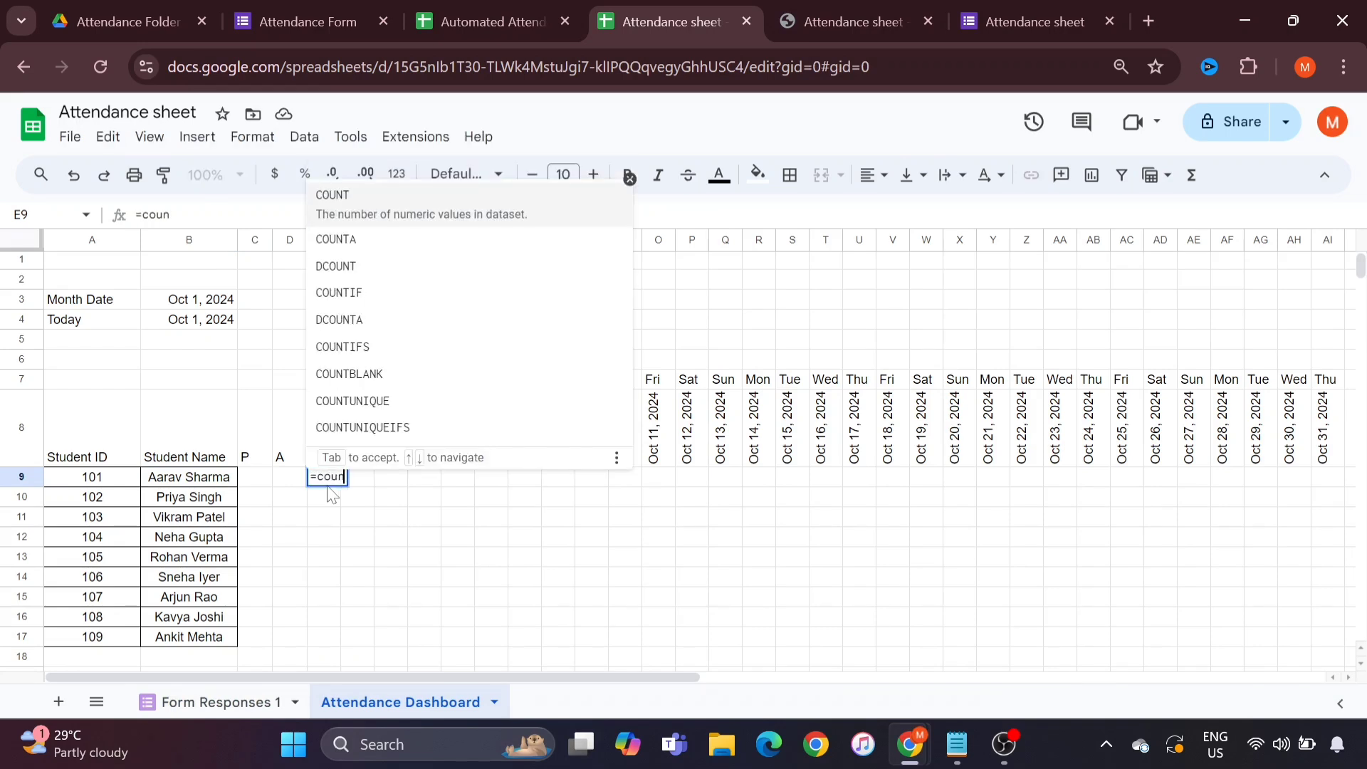
type("tif")
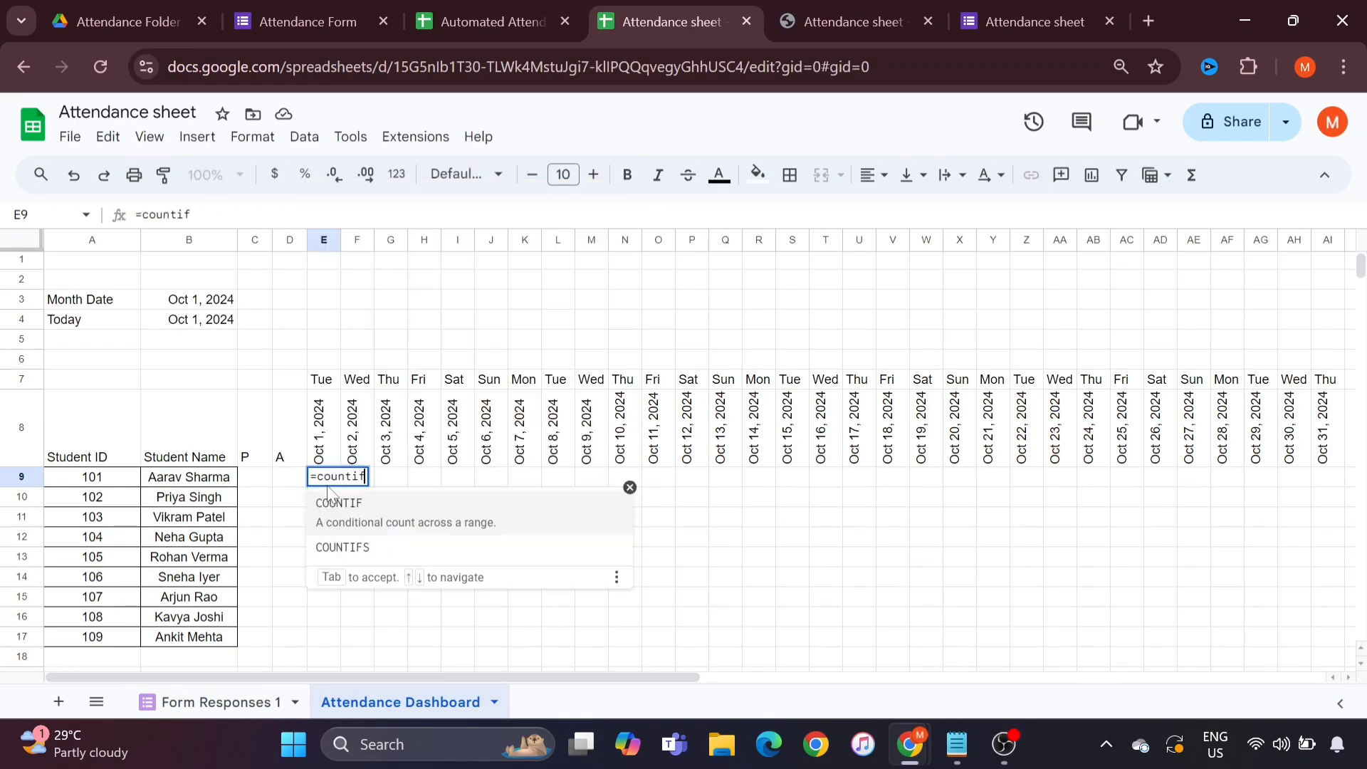
type("s")
key("Tab")
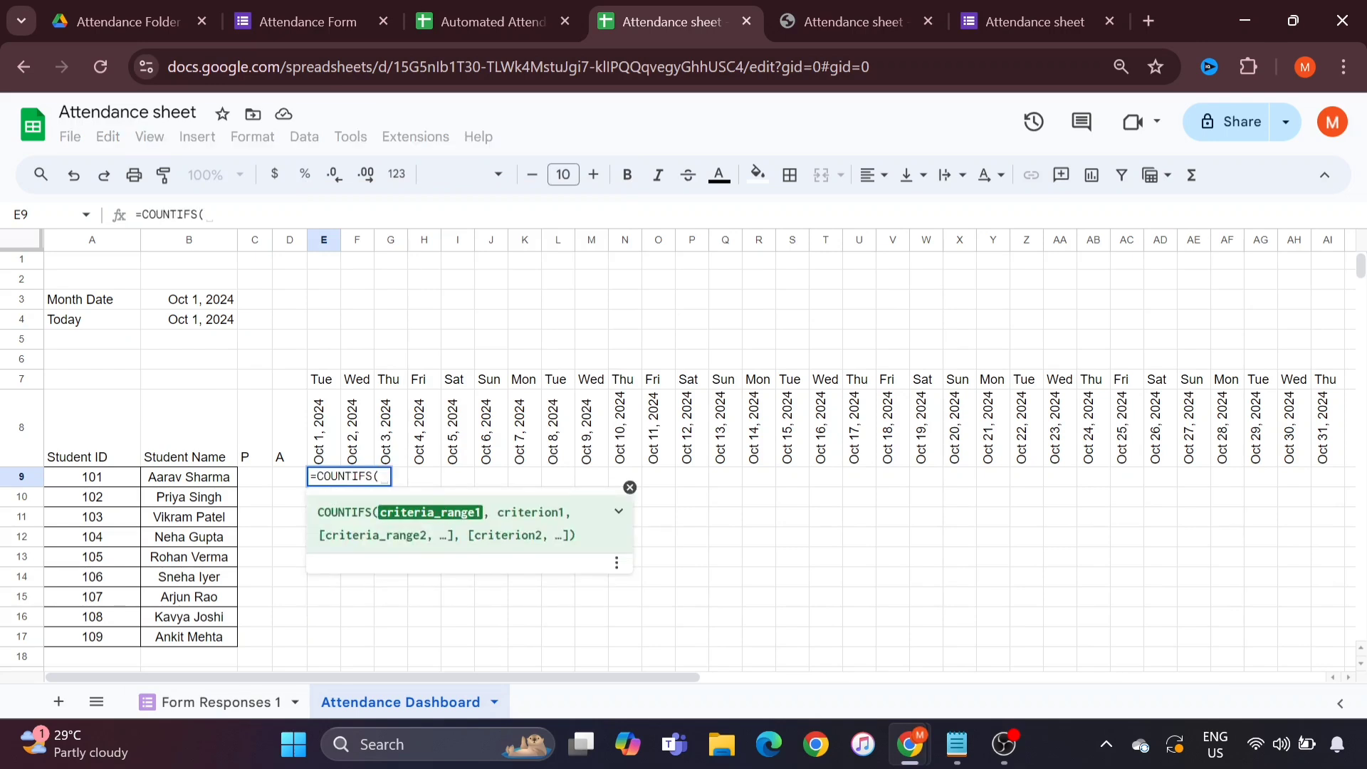
left_click(190, 700)
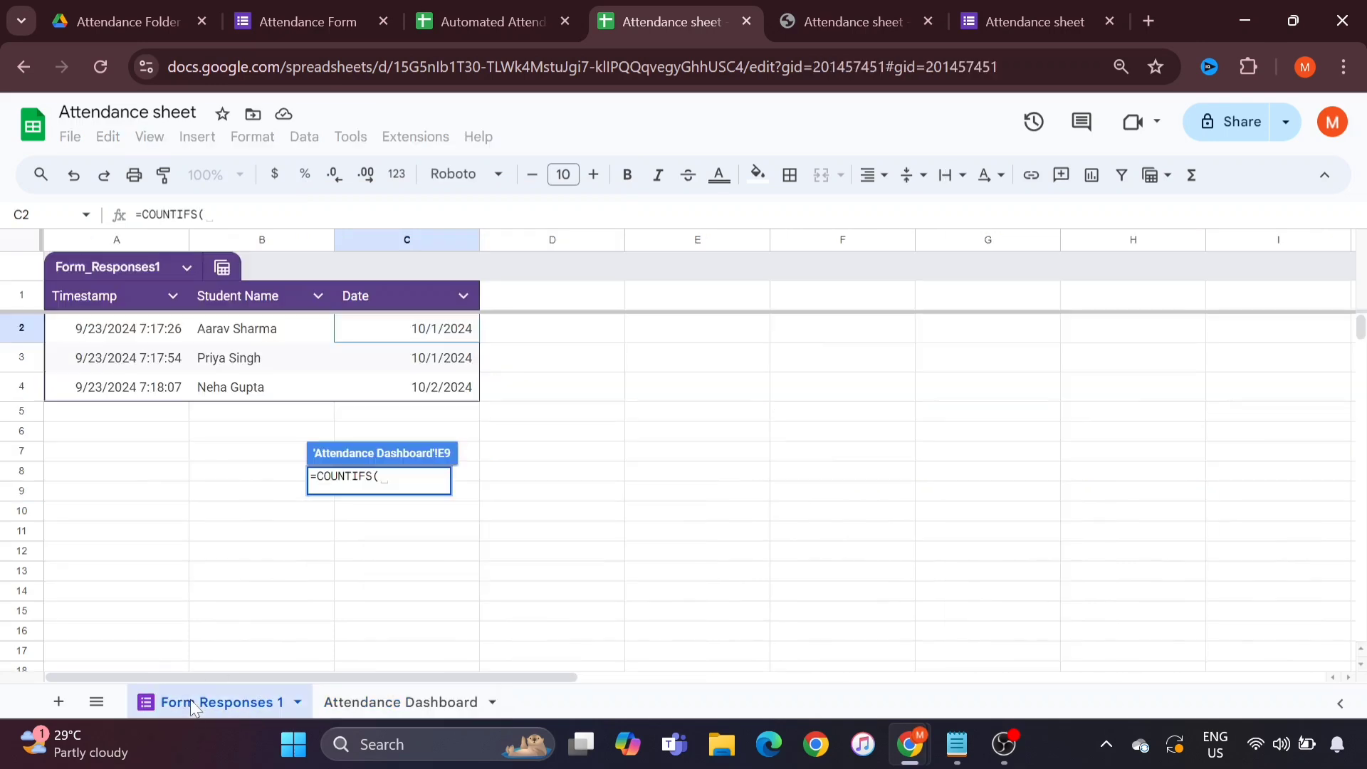
left_click(258, 240)
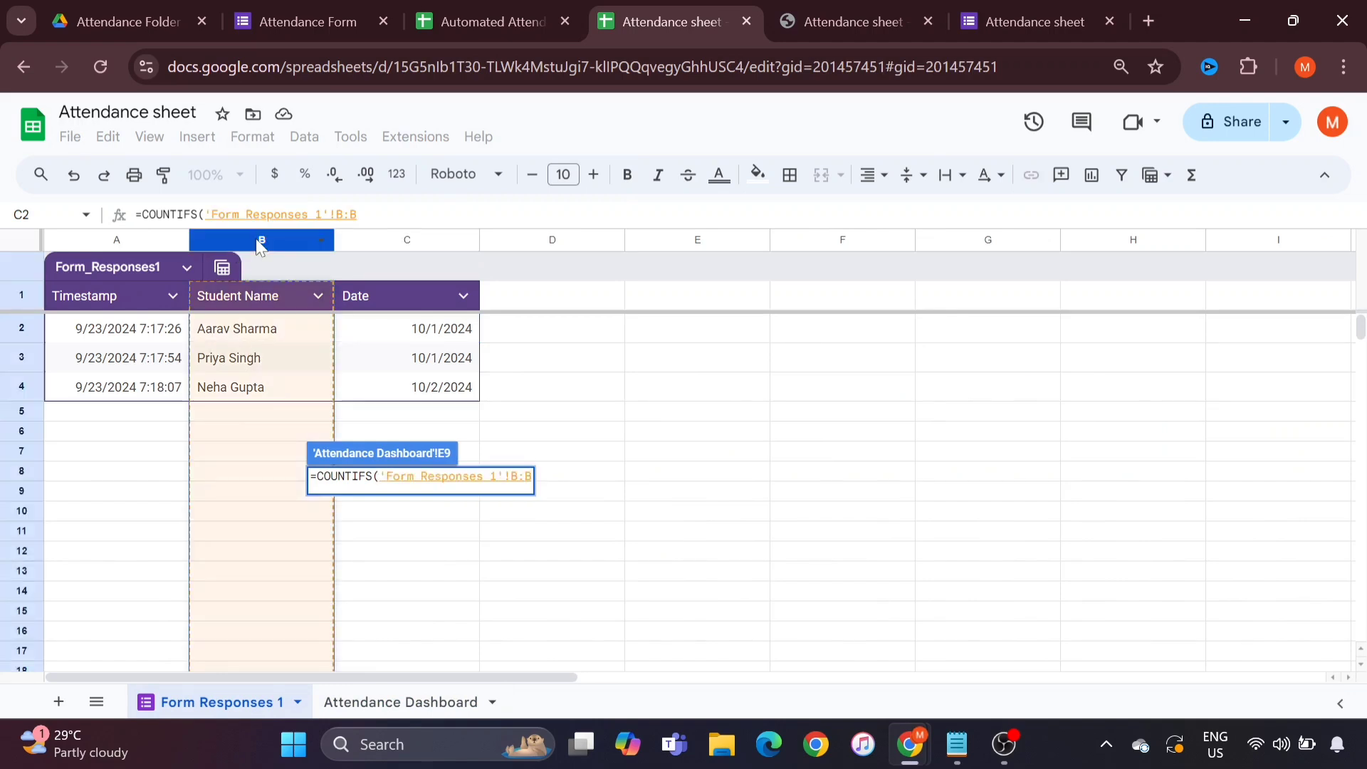
key("F4")
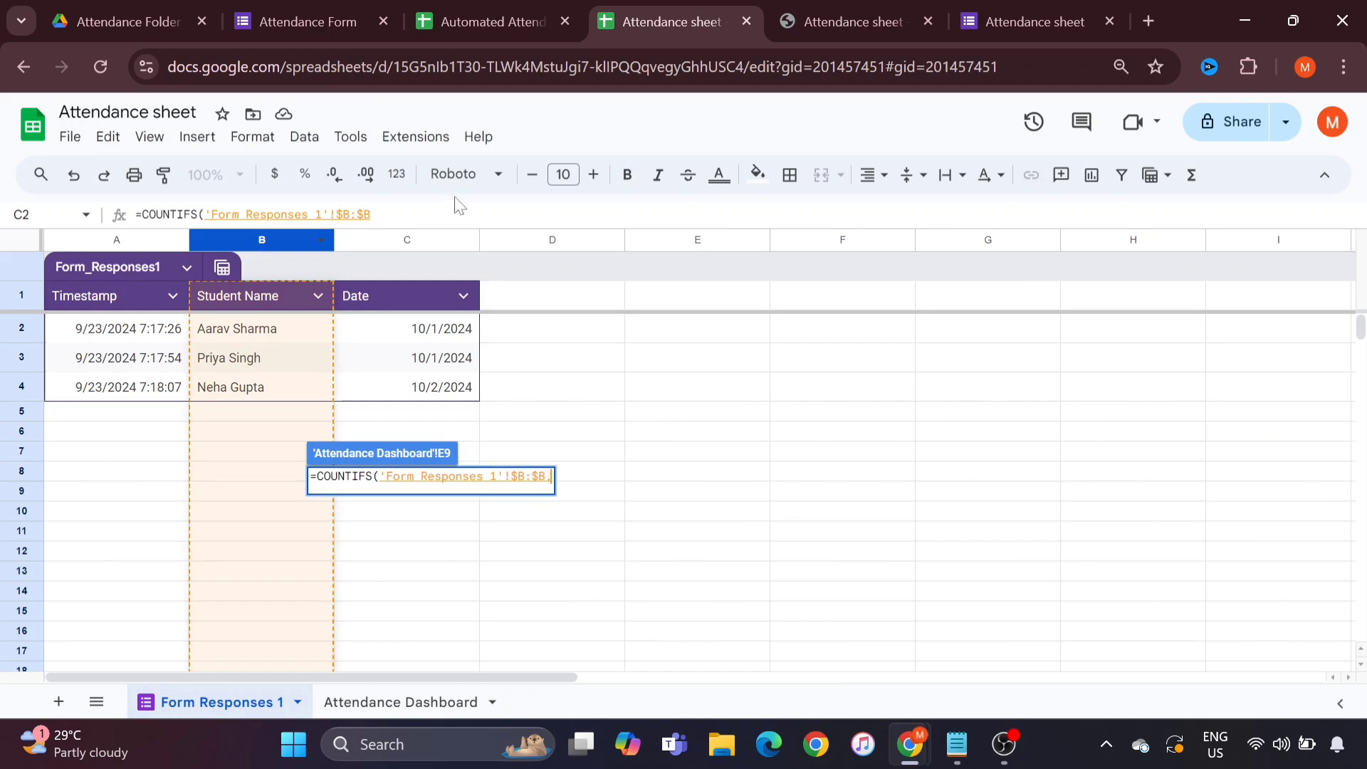
type(",")
left_click(412, 700)
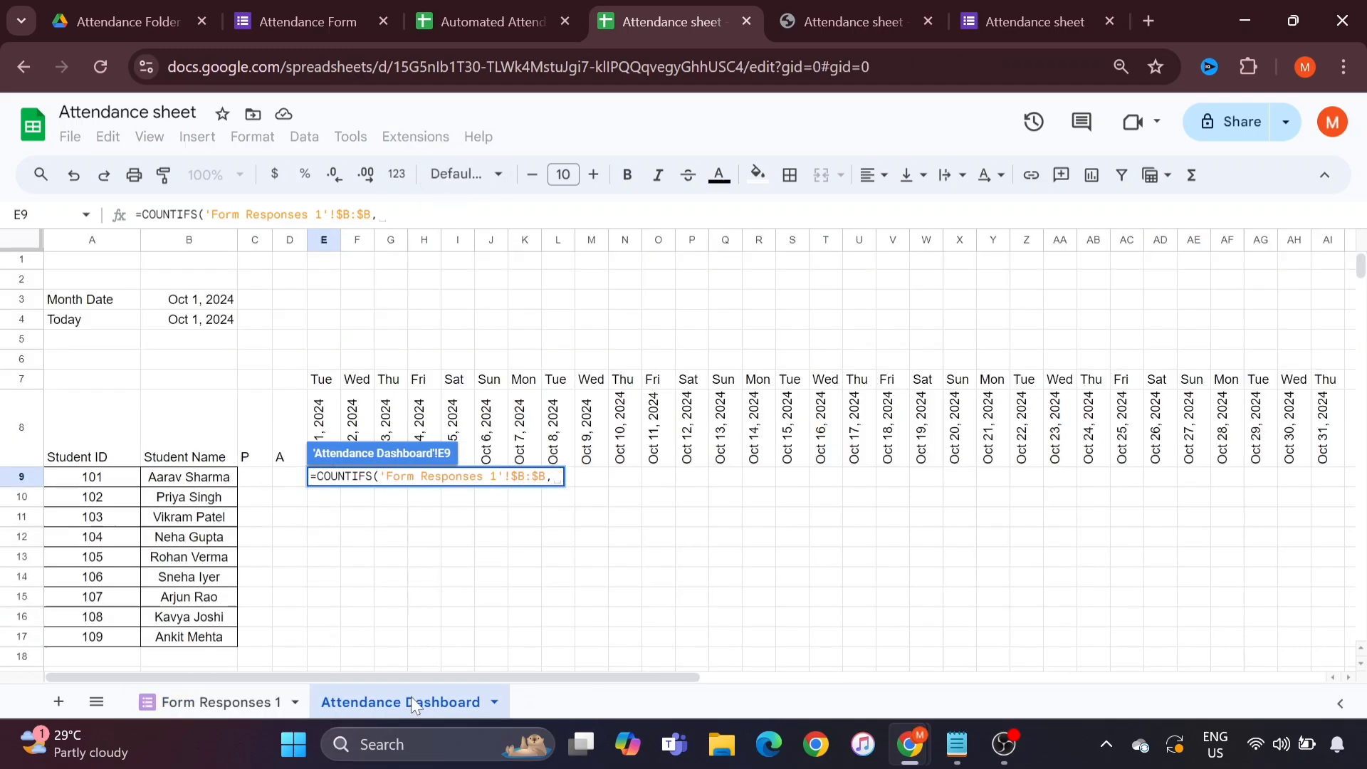
Step: Complete the COUNTIFS formula in E9 with criterion B9, the range 'Form Responses 1'!$C:$C and date criterion E8
left_click(184, 483)
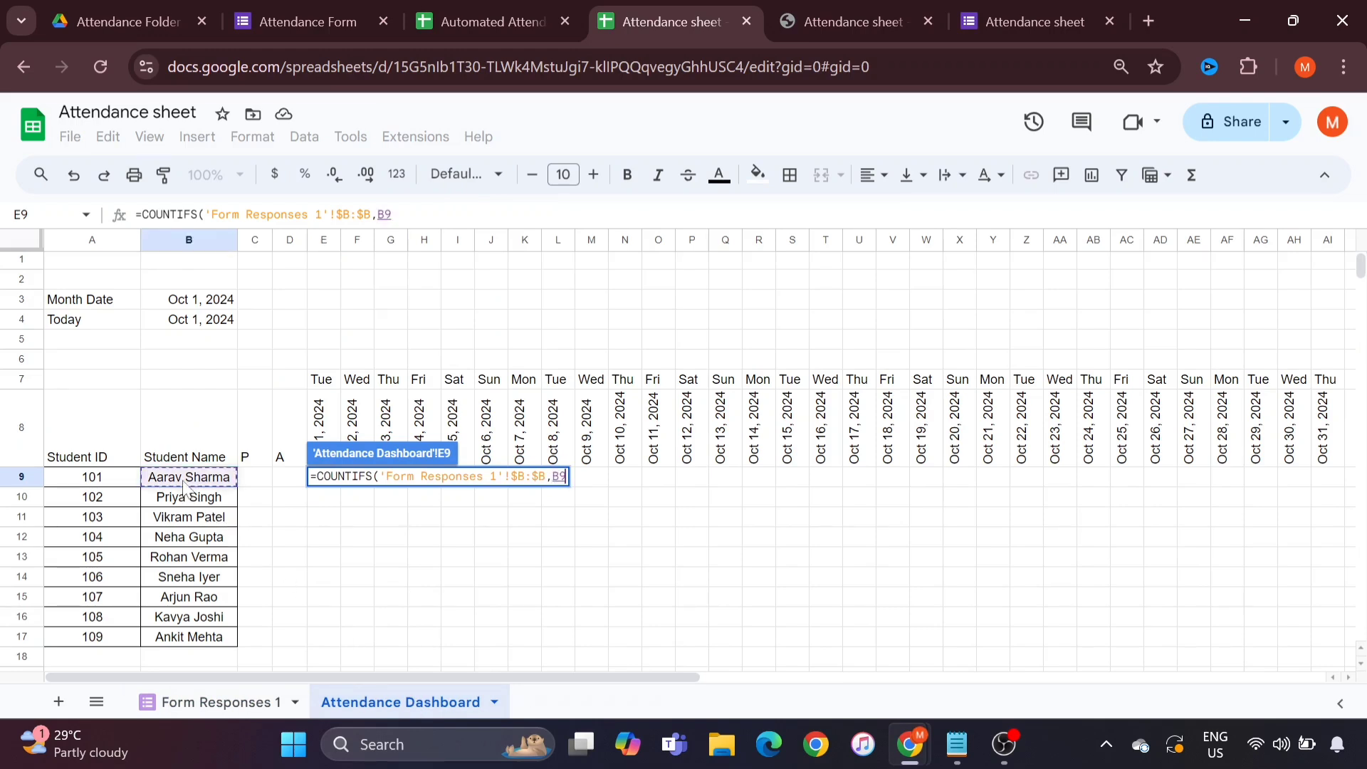
type(",")
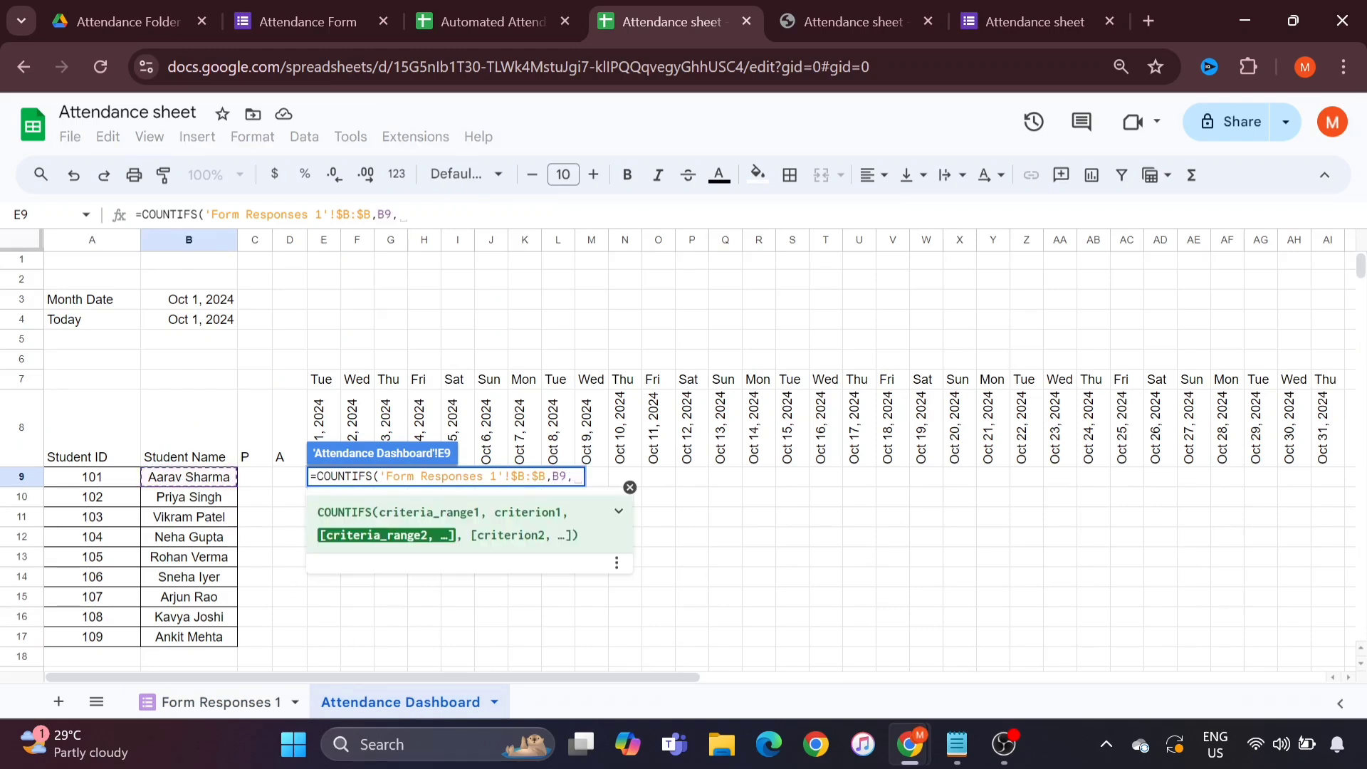
left_click(220, 701)
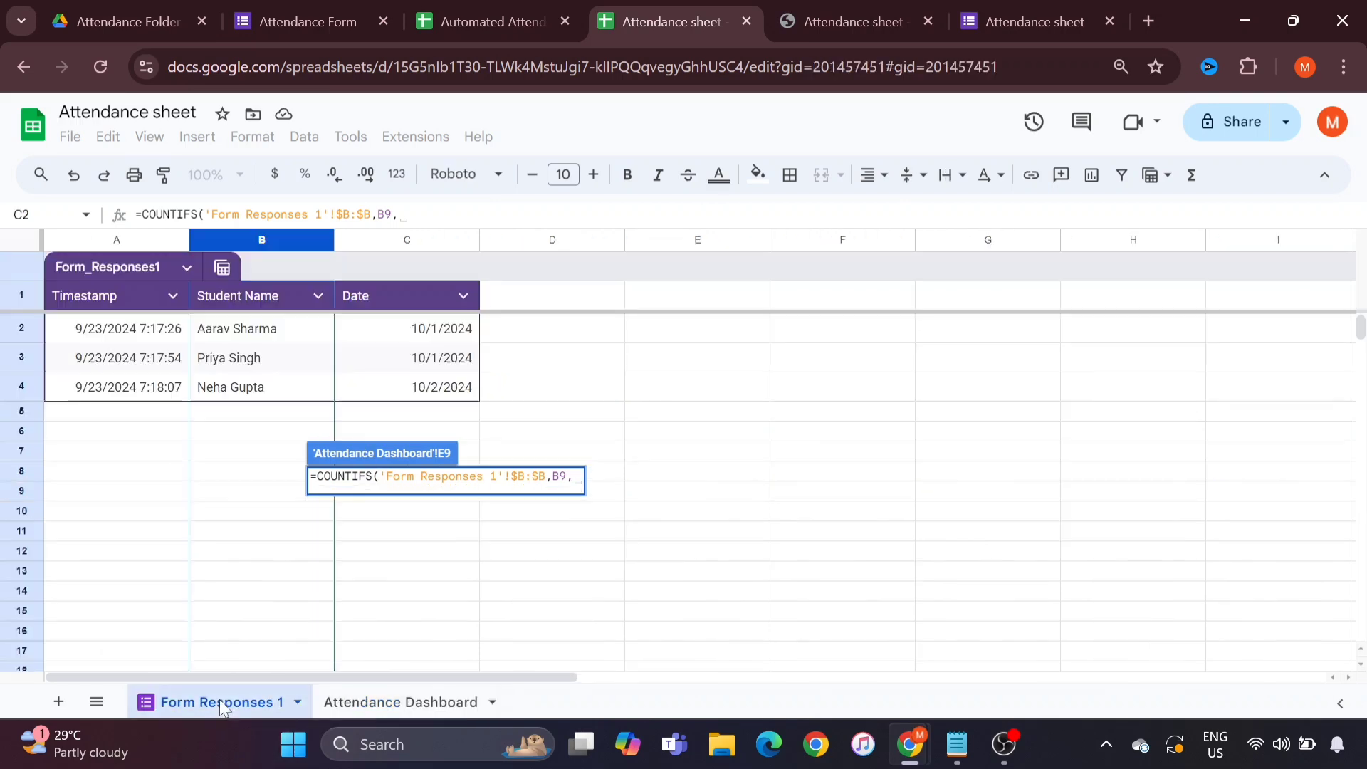
left_click(401, 242)
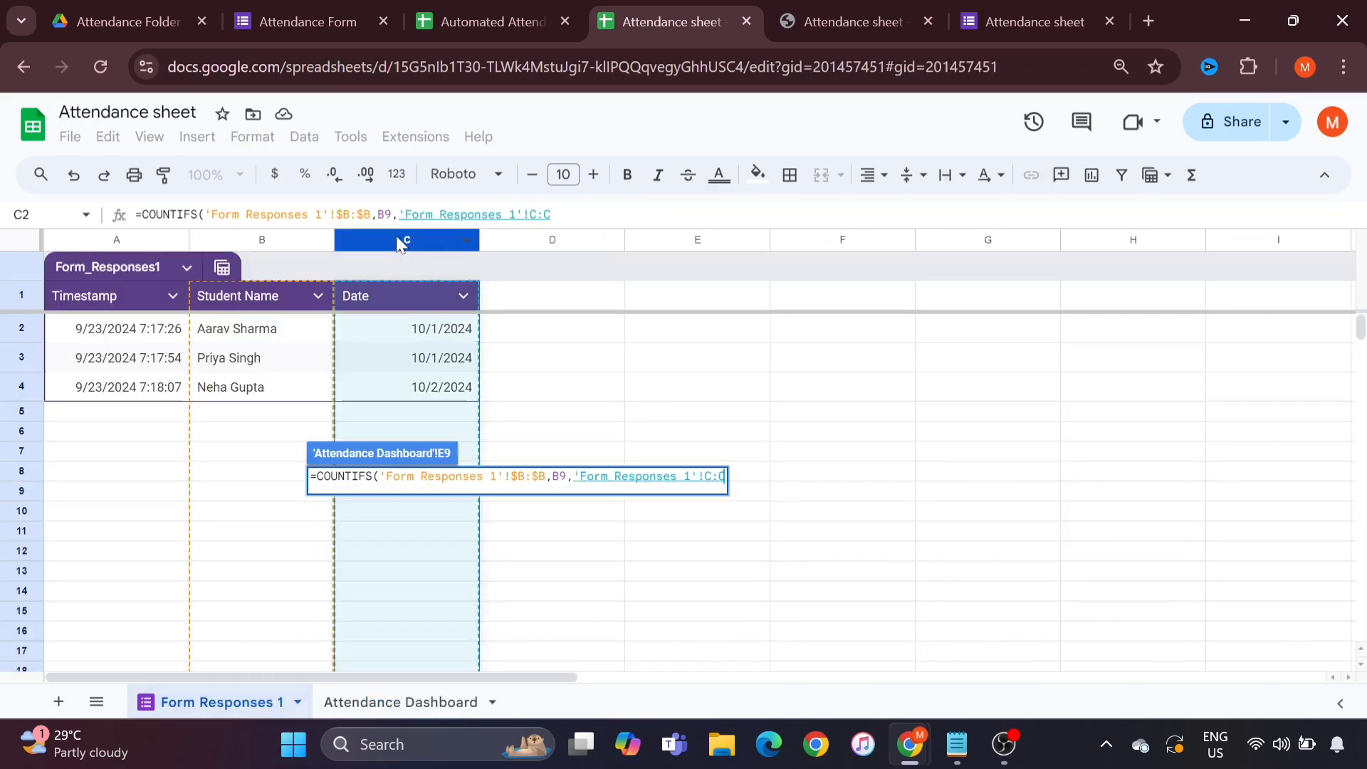
key("F4")
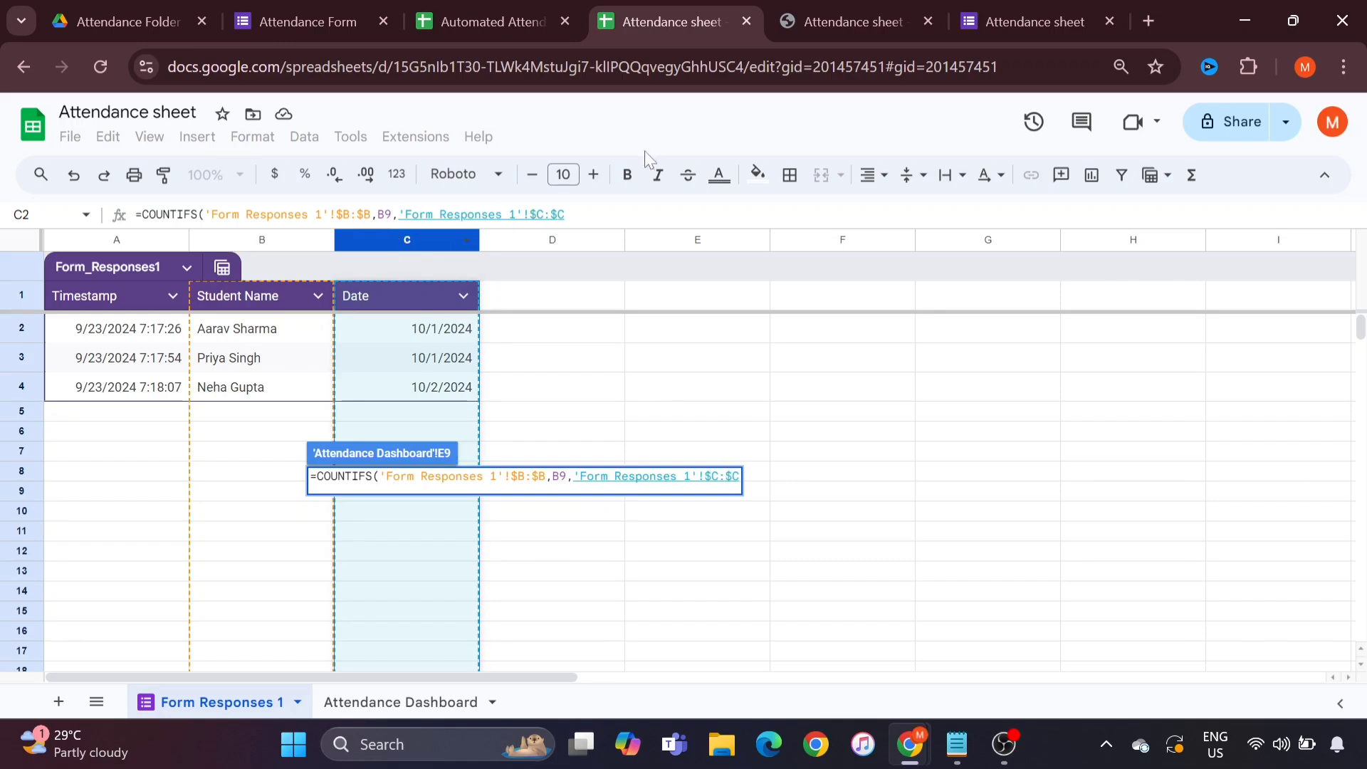
type(",")
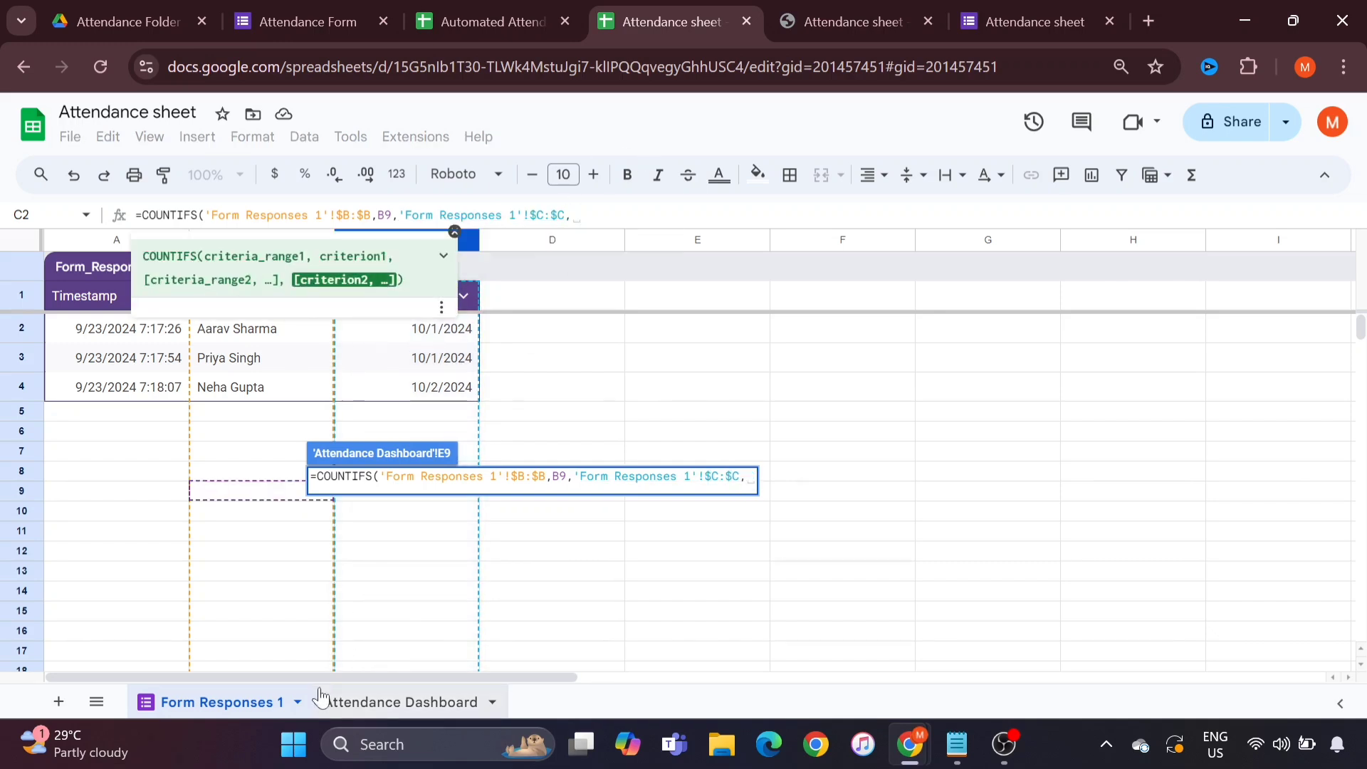
left_click(353, 699)
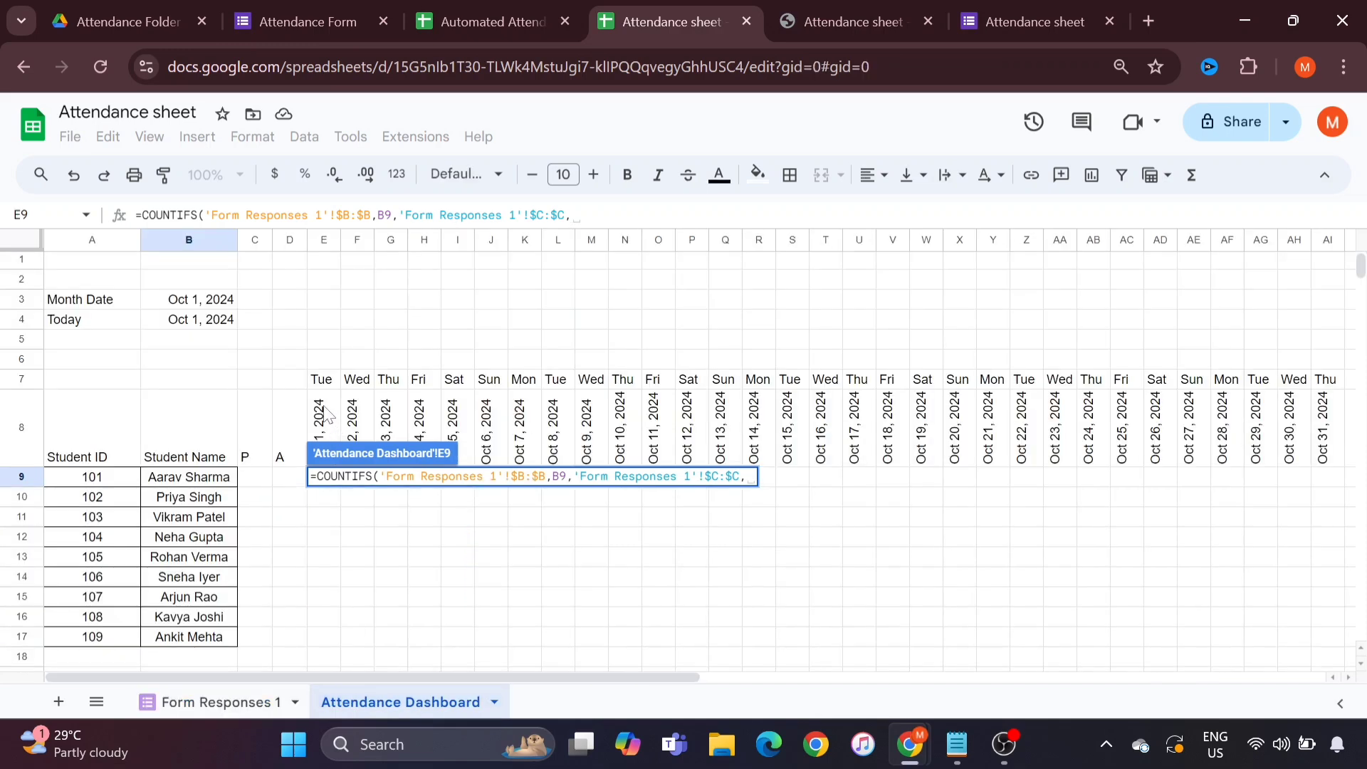
left_click(327, 416)
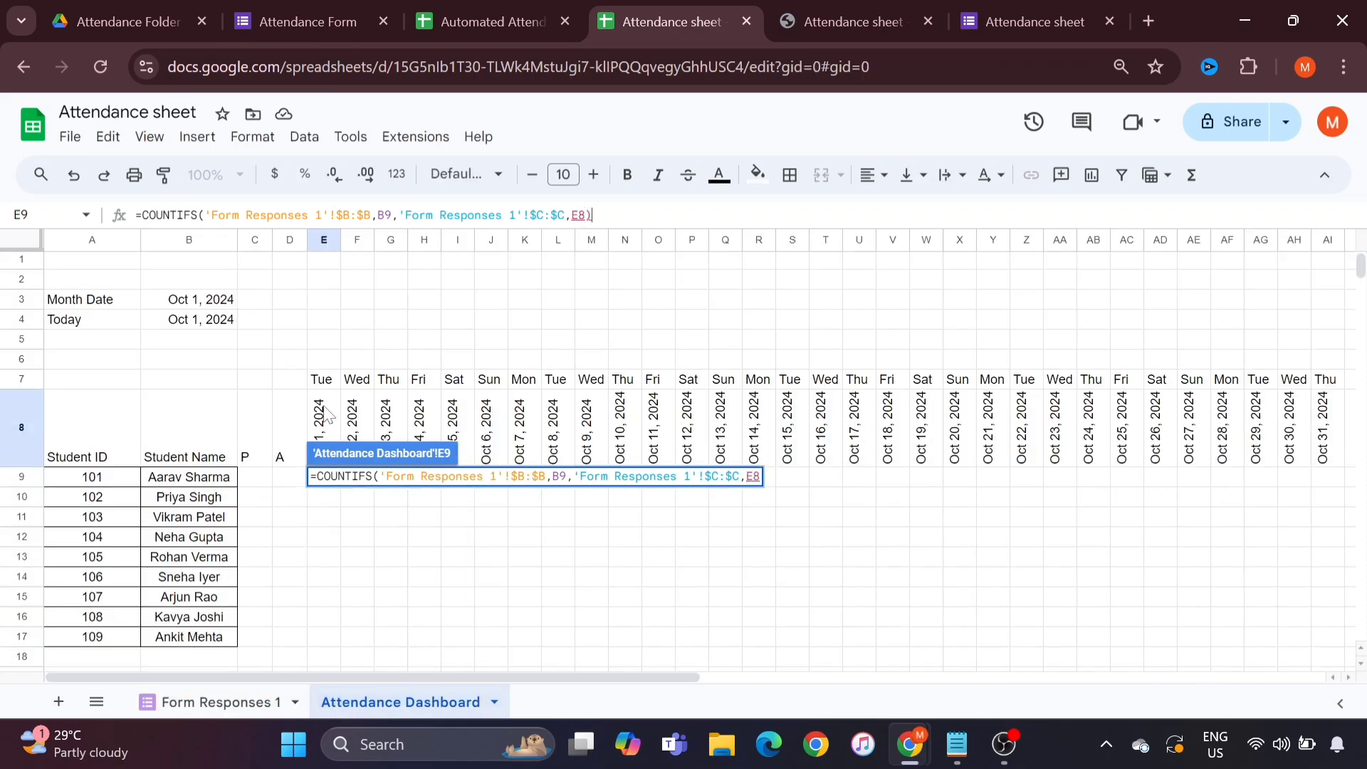
key("Return")
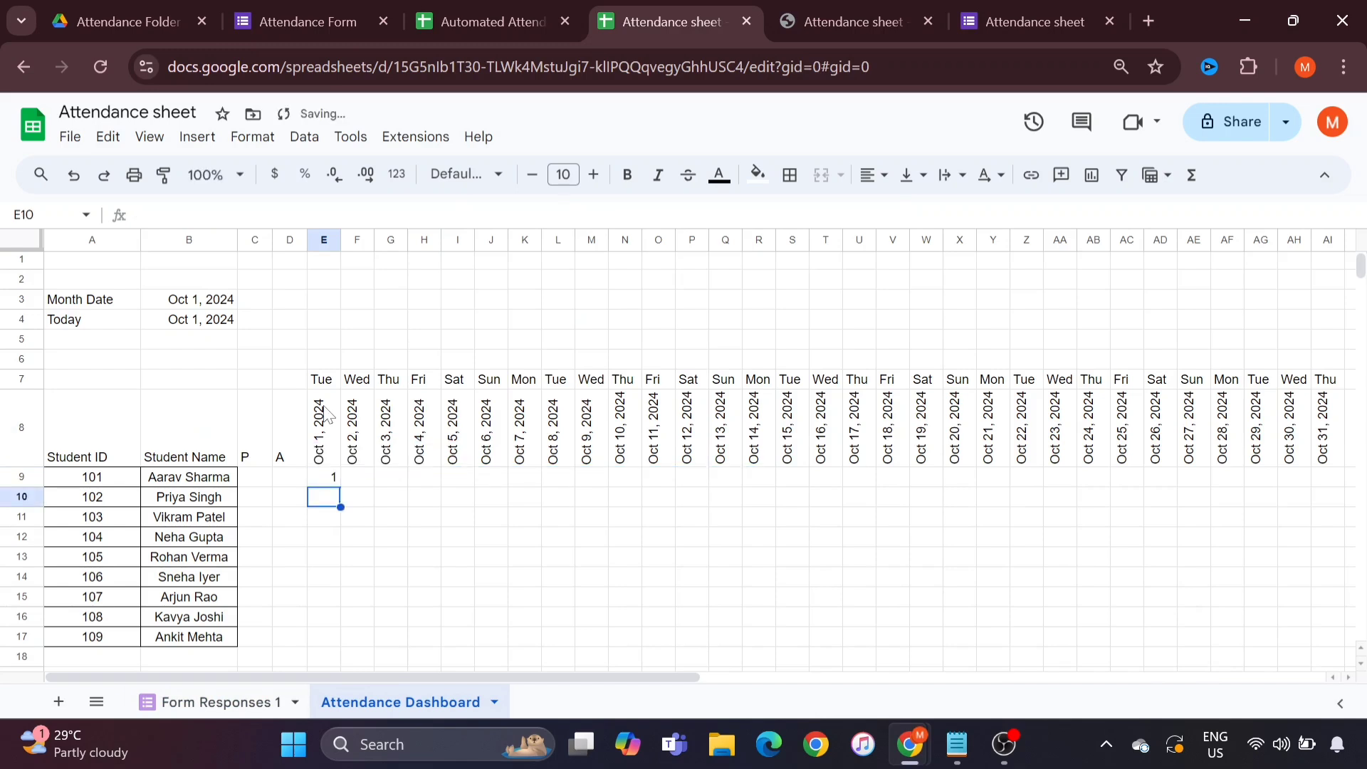
Step: Change the student and date criteria in E9's COUNTIFS formula to the mixed references $B9 and E$8
left_click(330, 486)
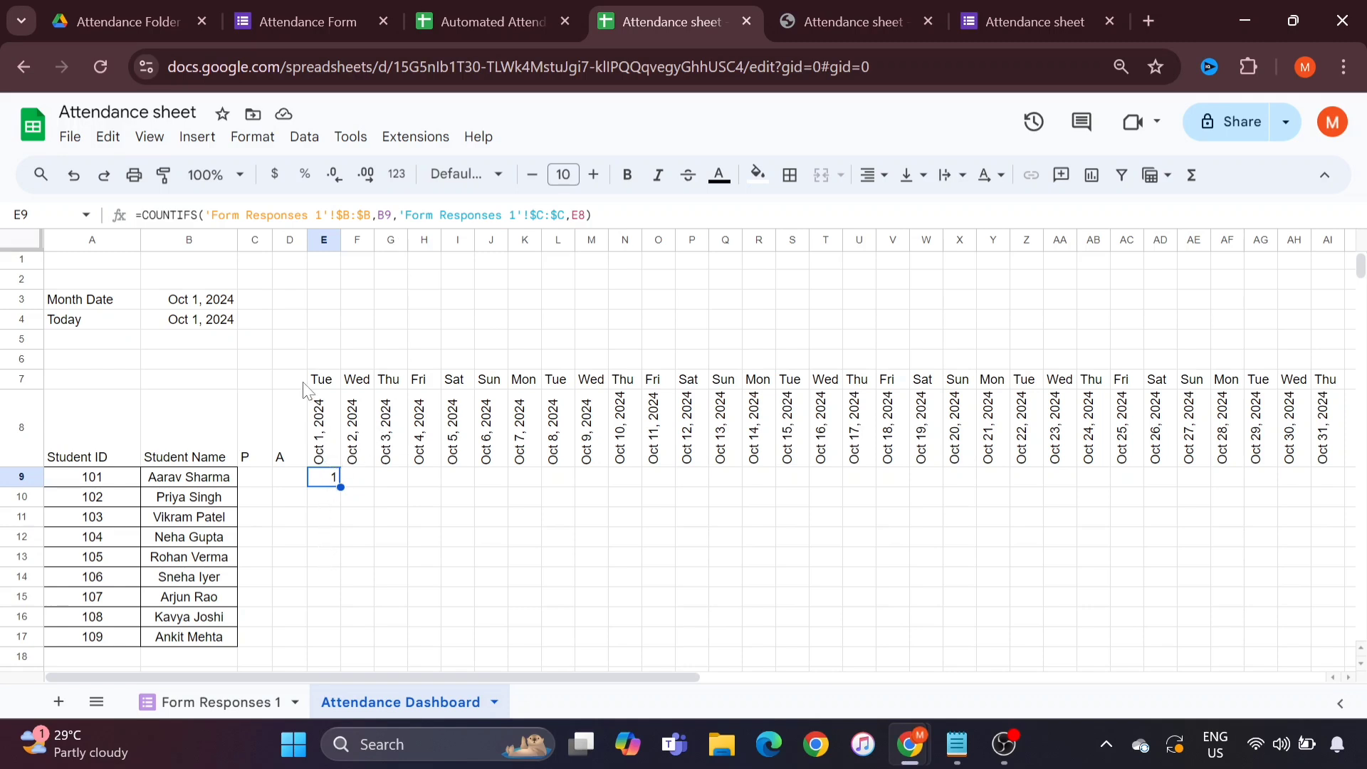
left_click(318, 425)
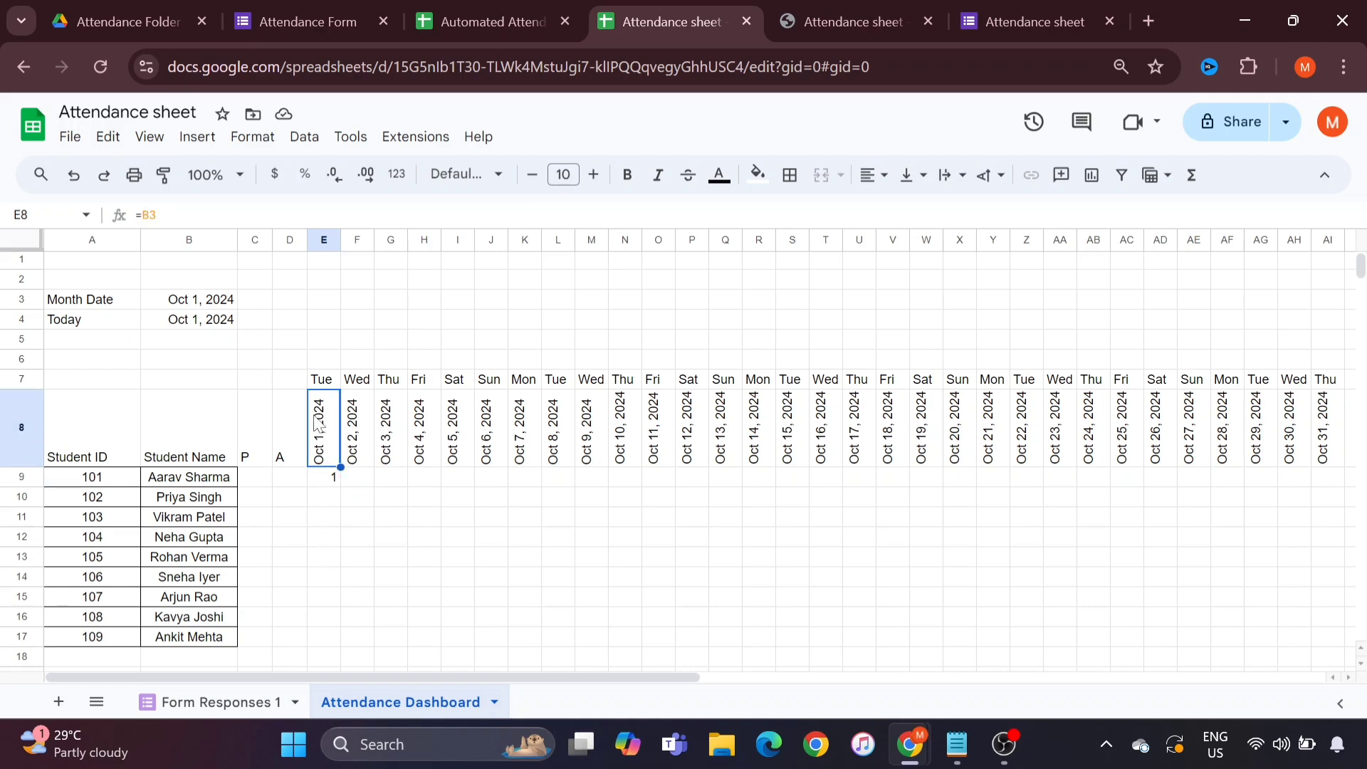
left_click(324, 479)
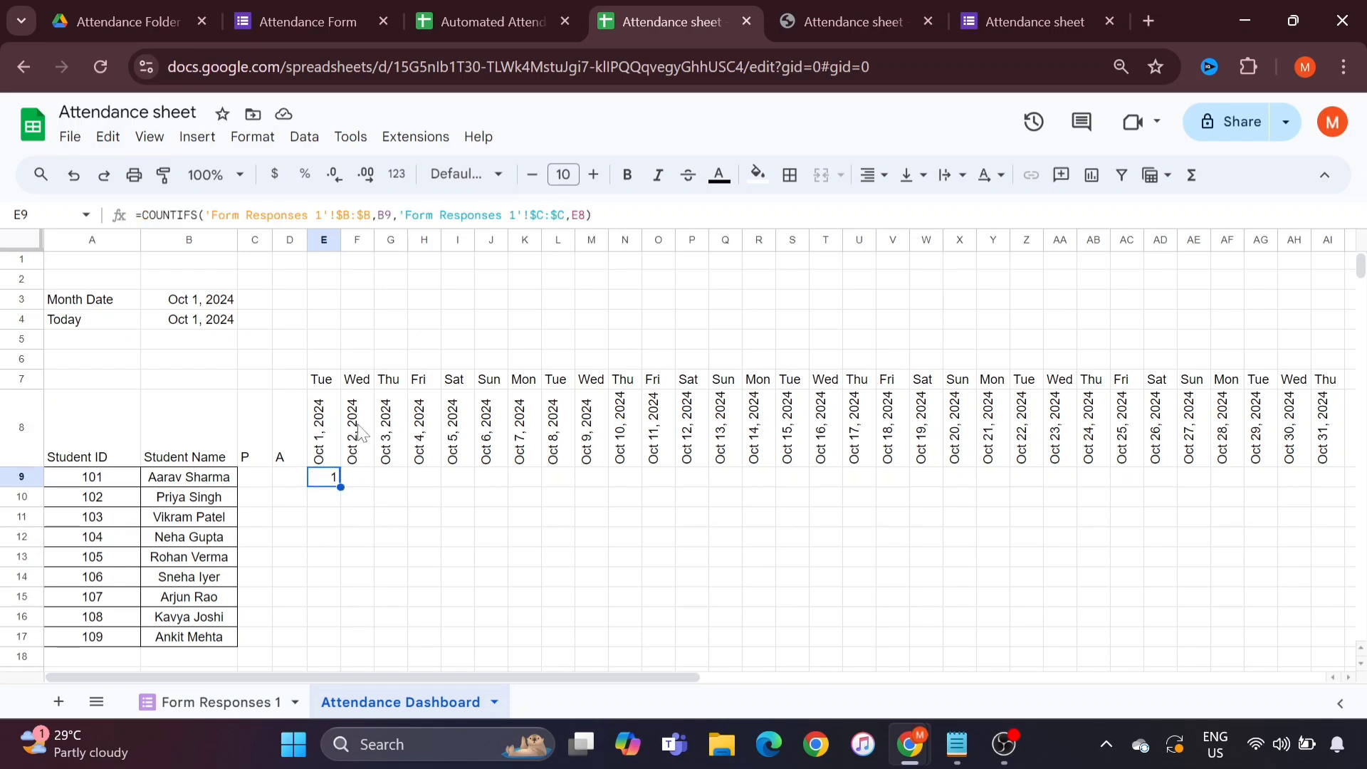
left_click(578, 215)
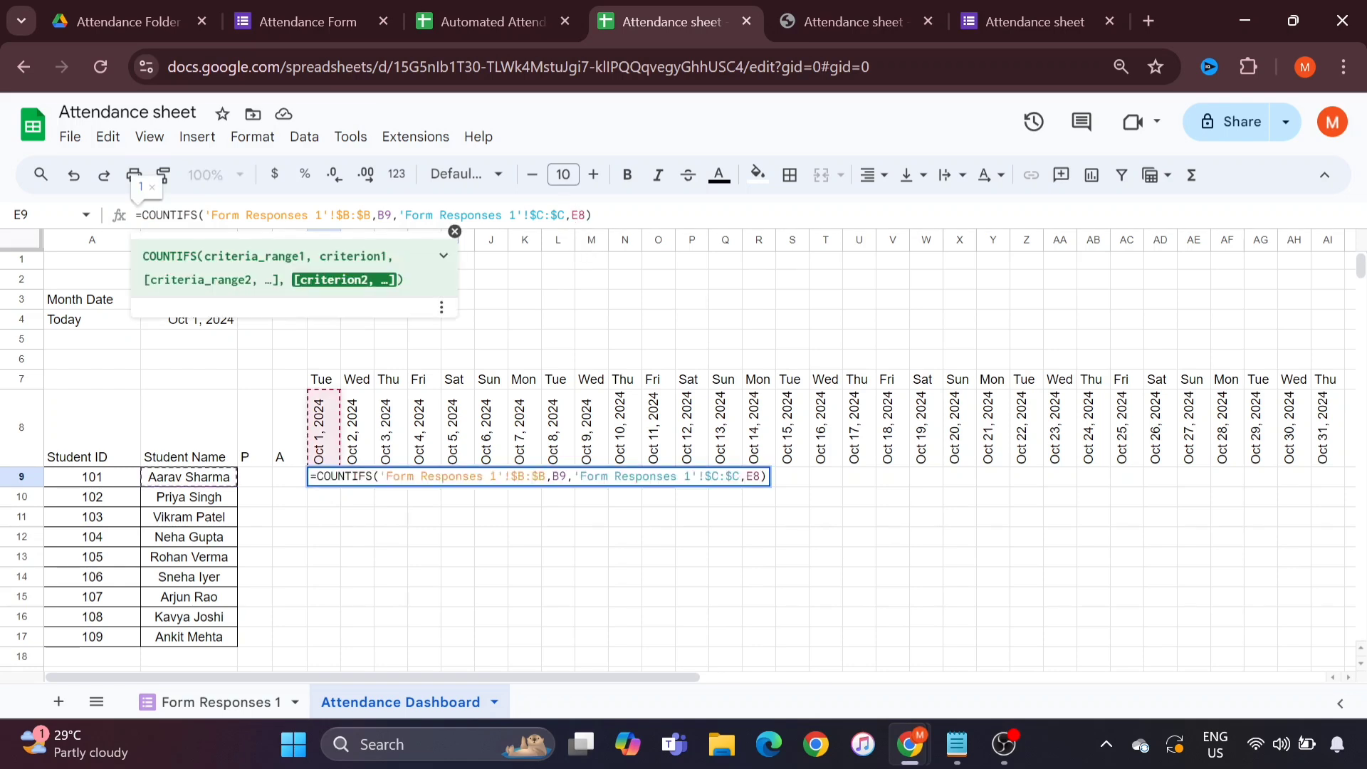
type("$")
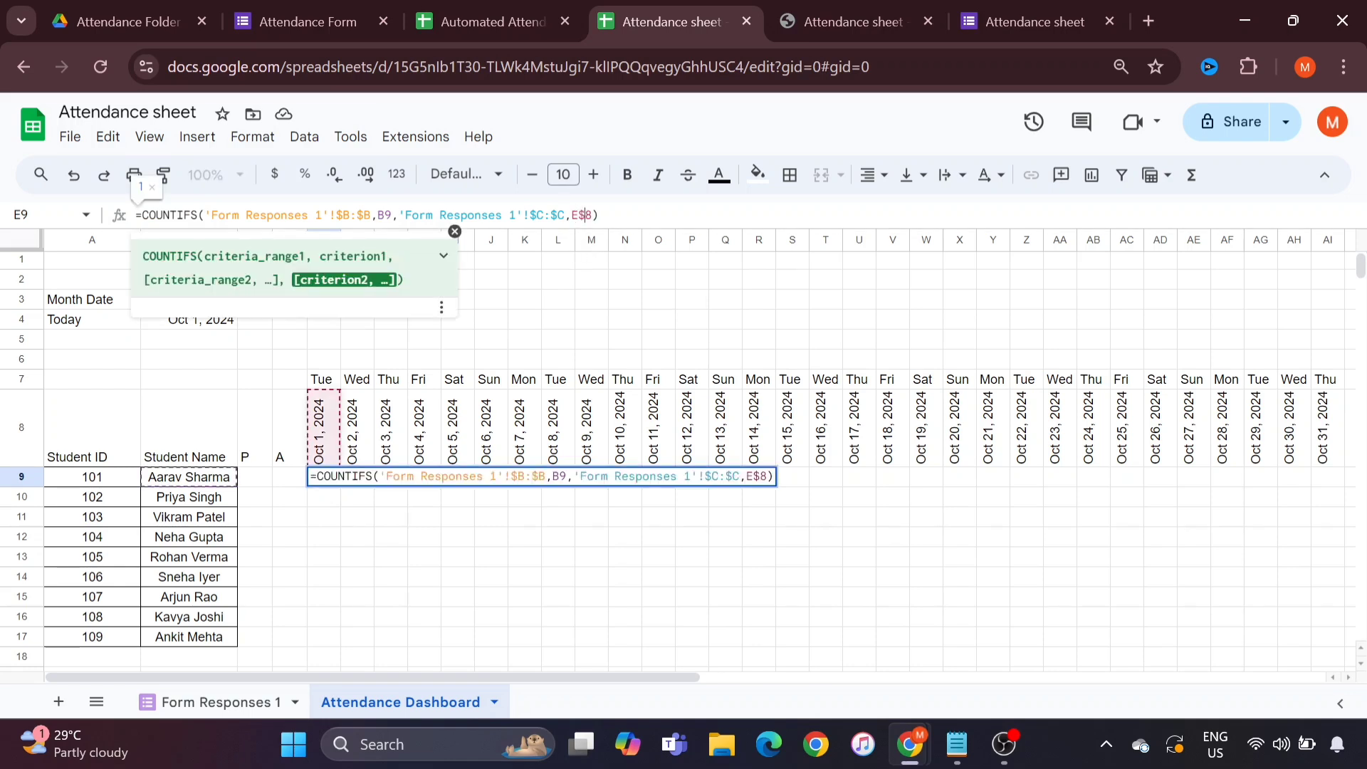
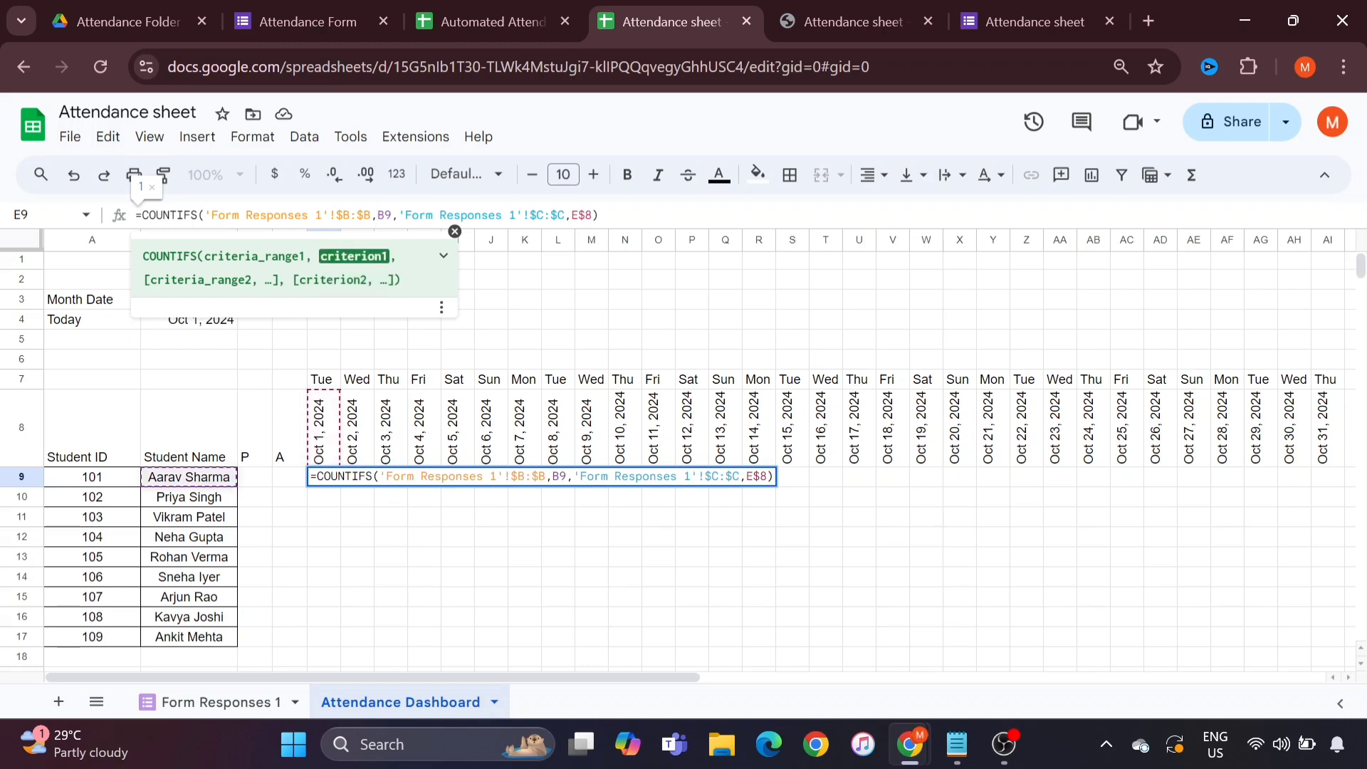
type("$")
key("Return")
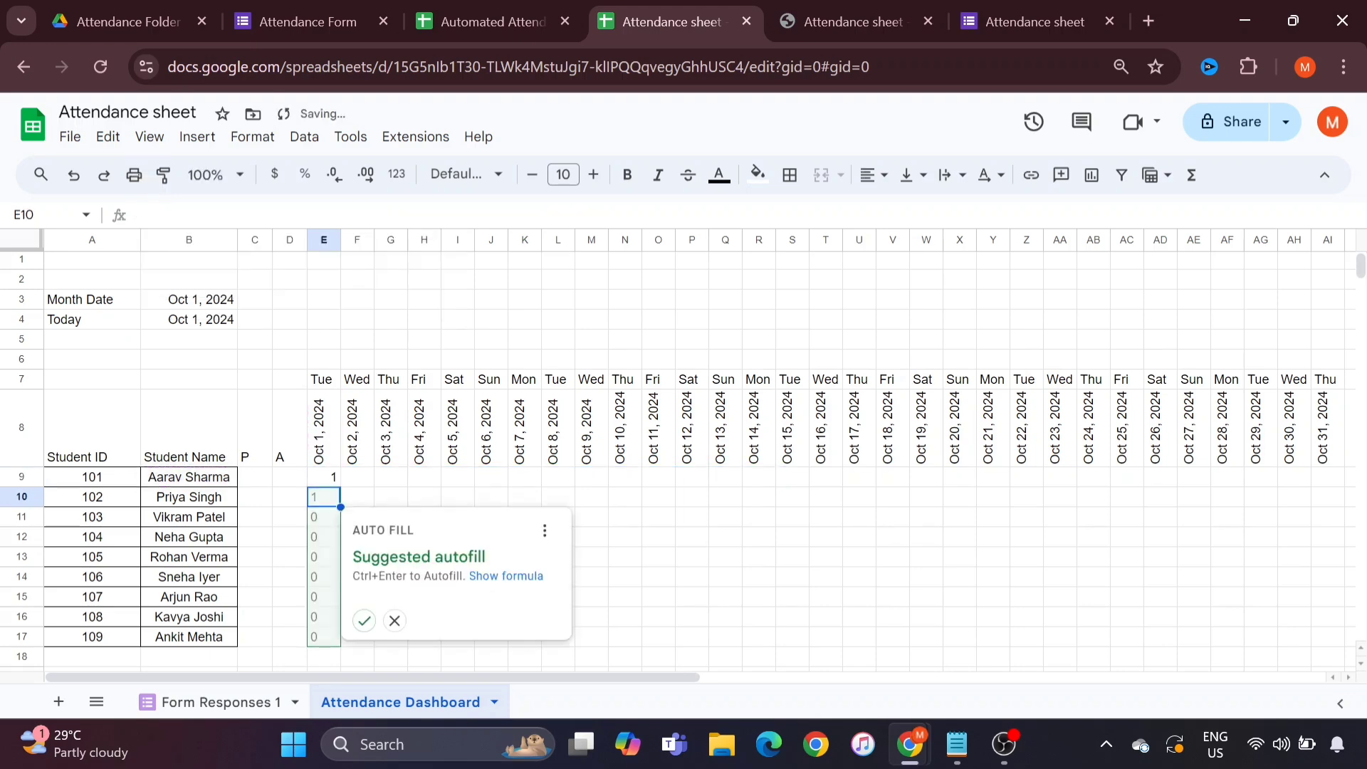
Step: Accept the suggested autofill of the formula for E10:E17 and compare the column with the Form Responses 1 sheet
left_click(363, 621)
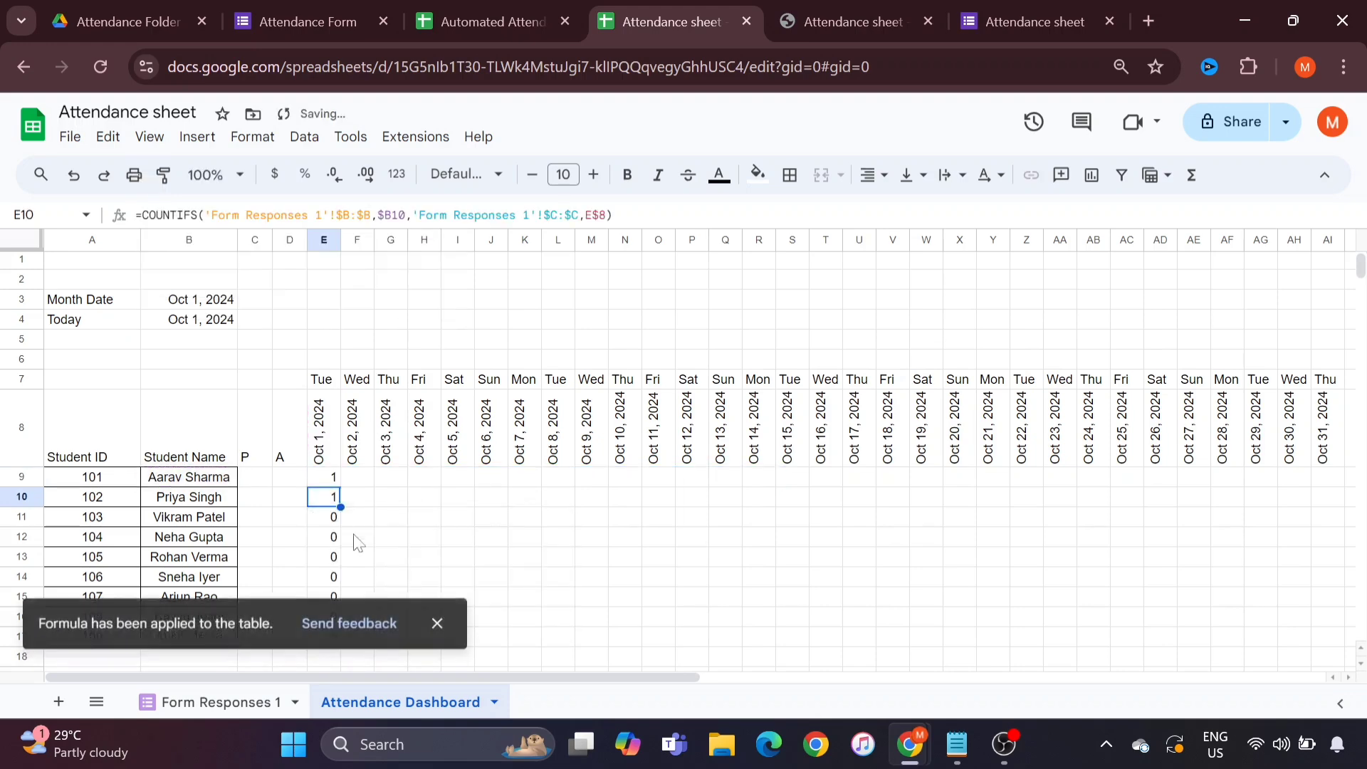
left_click_drag(326, 472, 331, 530)
scroll(332, 572, "down", 2)
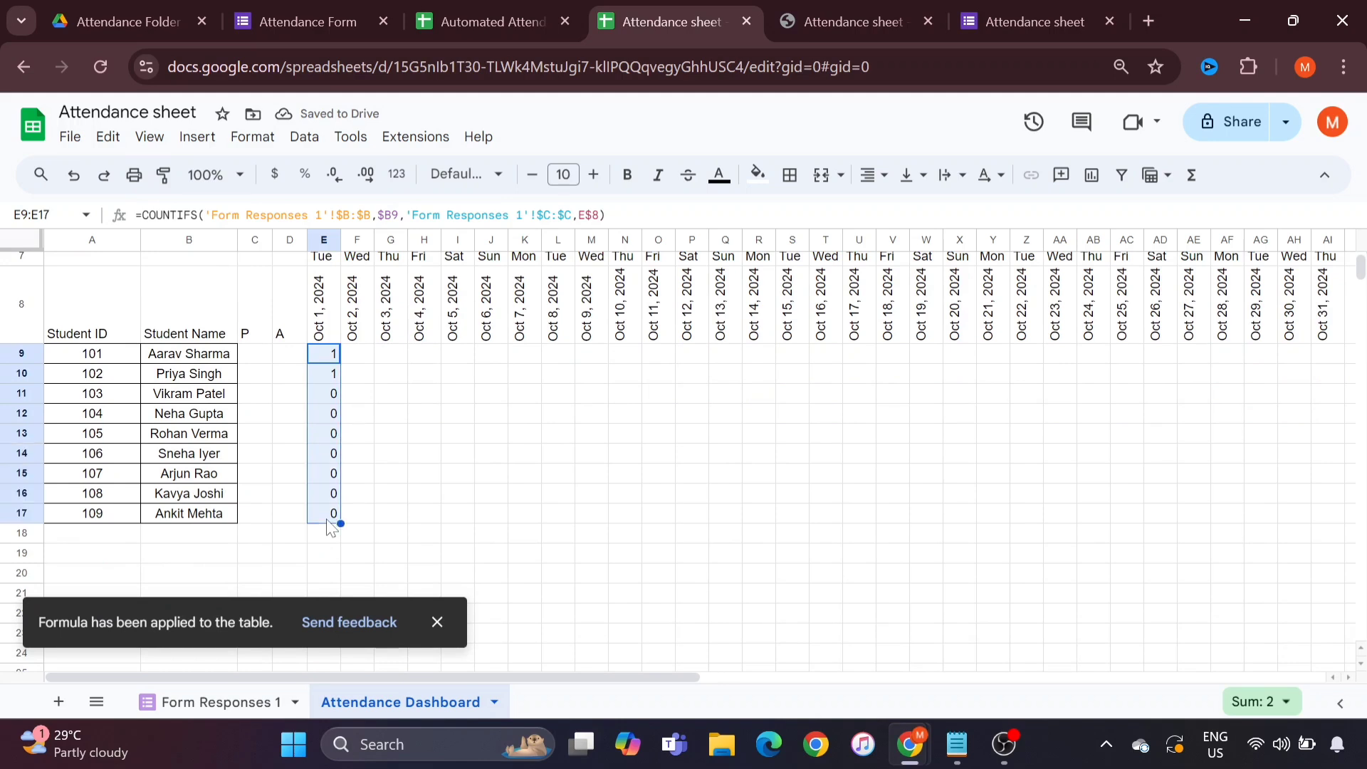
left_click(325, 379)
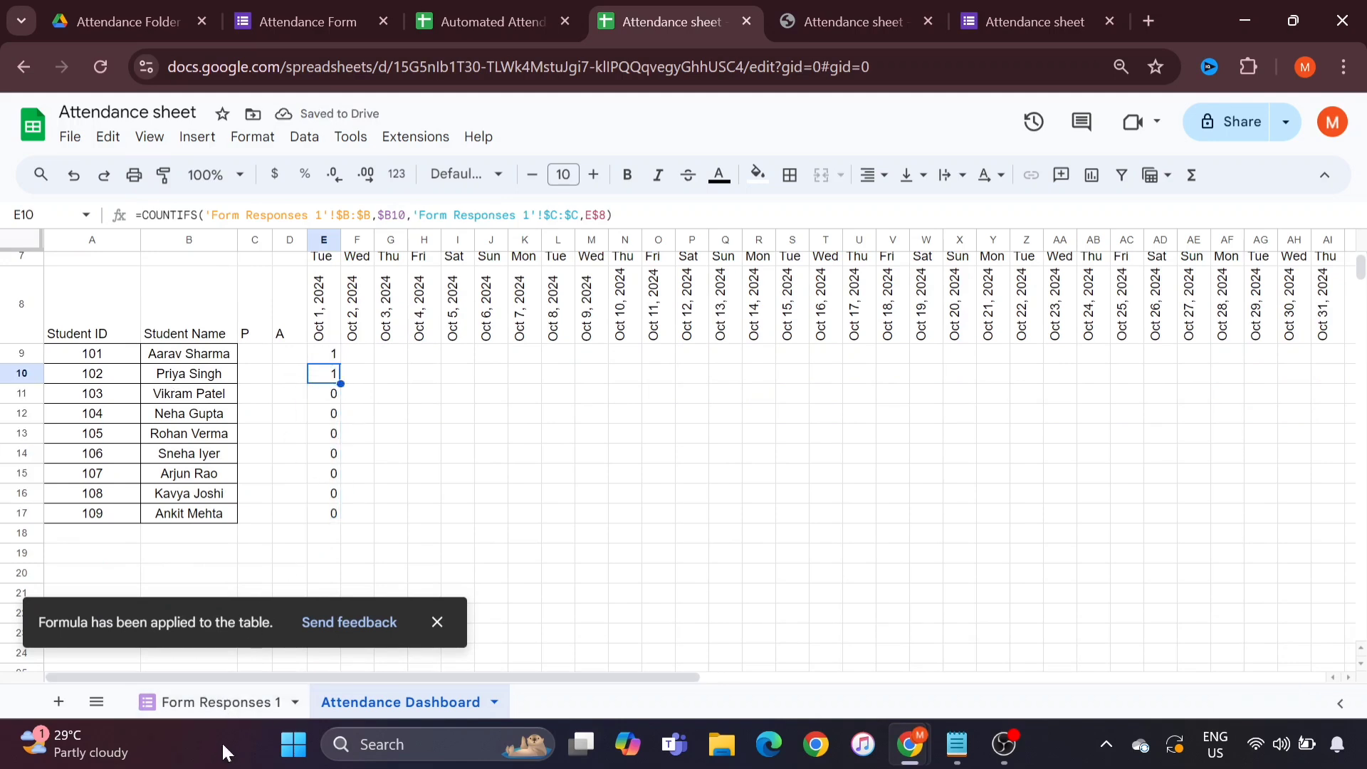
left_click(212, 702)
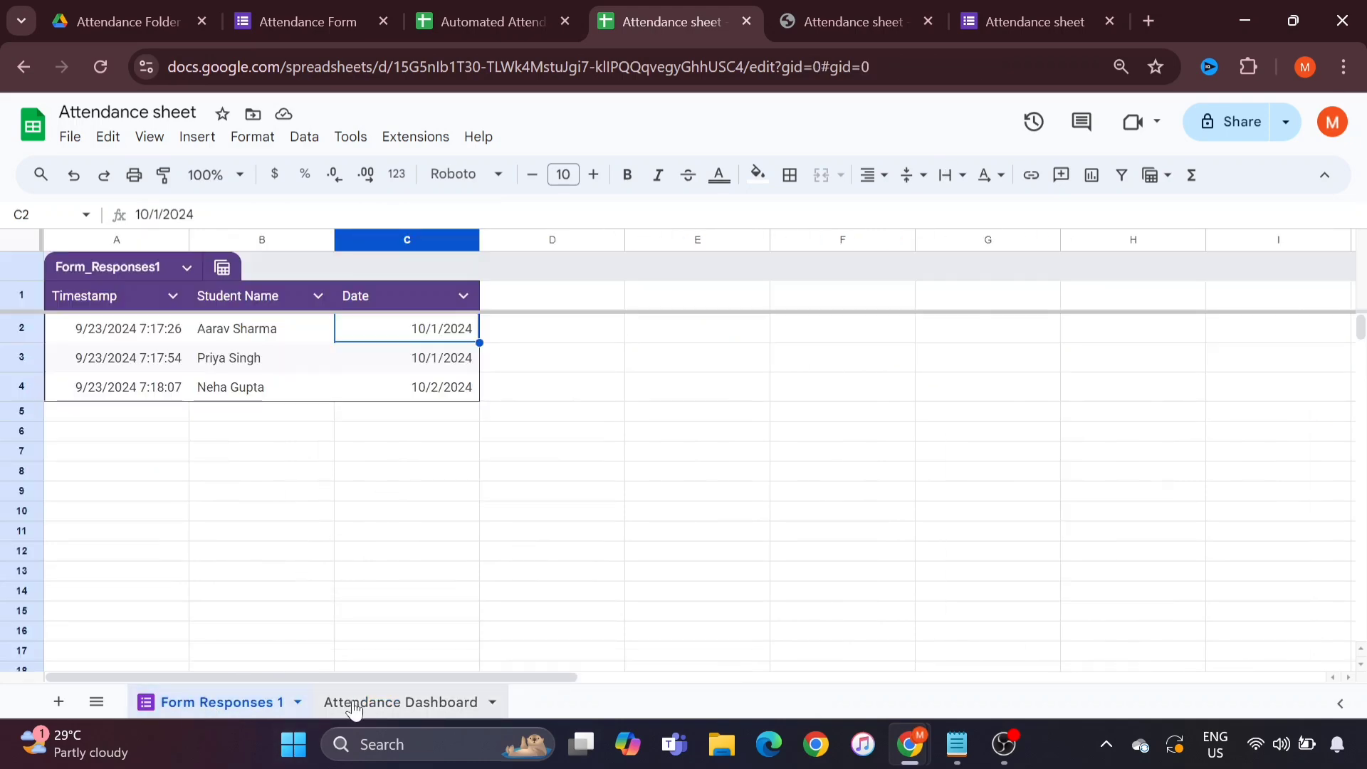
left_click(354, 704)
Step: Copy the formulas in E9:E17 across all October dates through column AI
left_click(337, 356)
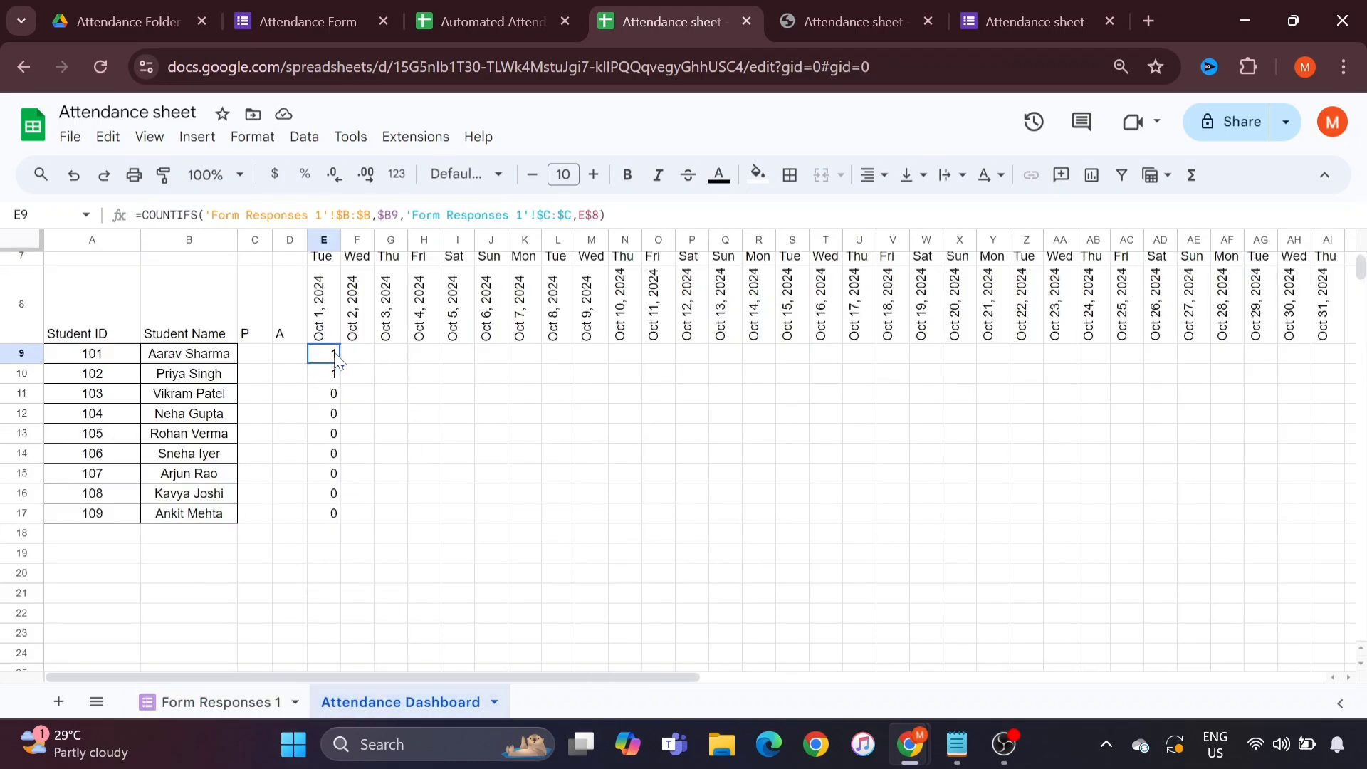
key("ctrl+shift+Down")
key("ctrl+c")
key("shift+Right")
key("shift+Right")
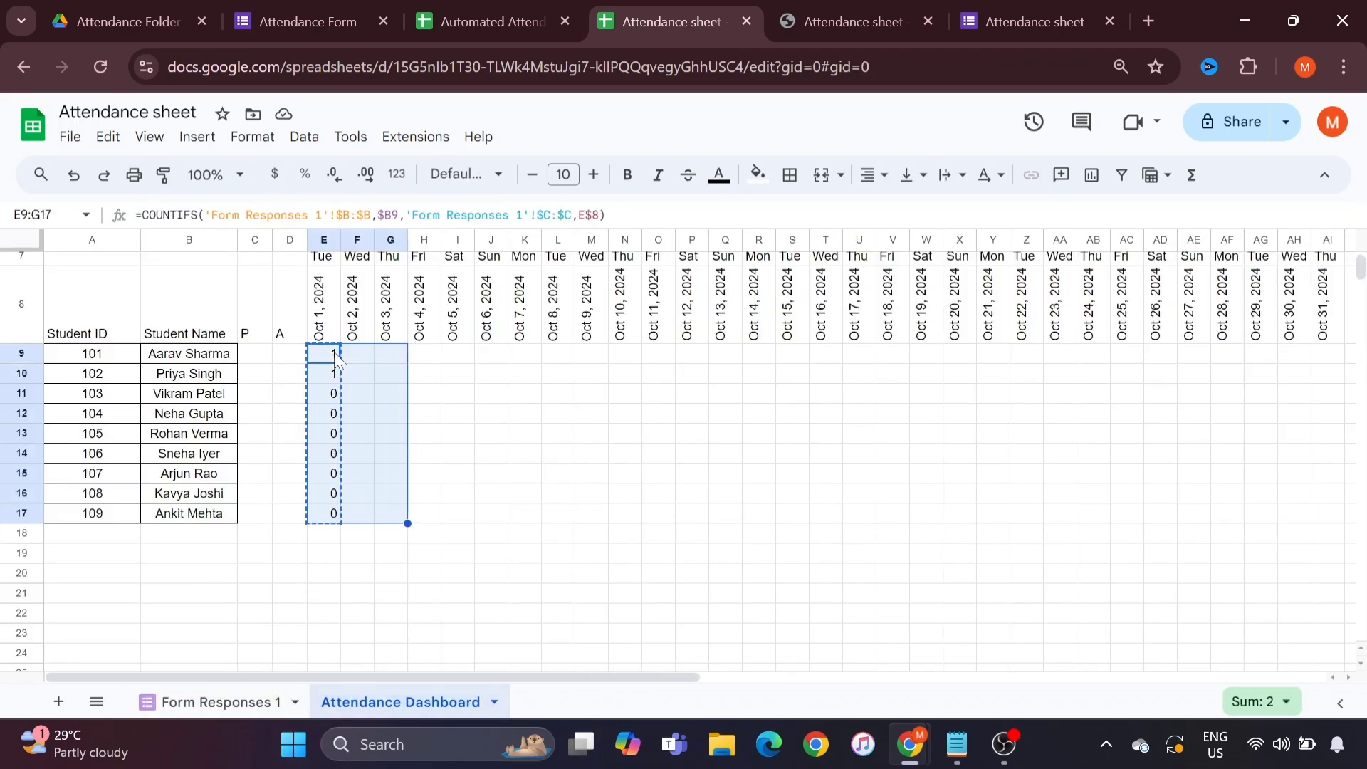
key("shift+Right")
key("shift+Right")
key("shift+Right")
key("shift+Right")
key("shift+Right")
key("shift+Right")
key("shift+Right")
key("shift+Right")
key("shift+Right")
key("shift+Right")
key("shift+Right")
key("shift+Right")
key("shift+Right")
key("shift+Right")
key("shift+Right")
key("shift+Right")
key("shift+Right")
key("shift+Right")
key("shift+Right")
key("shift+Right")
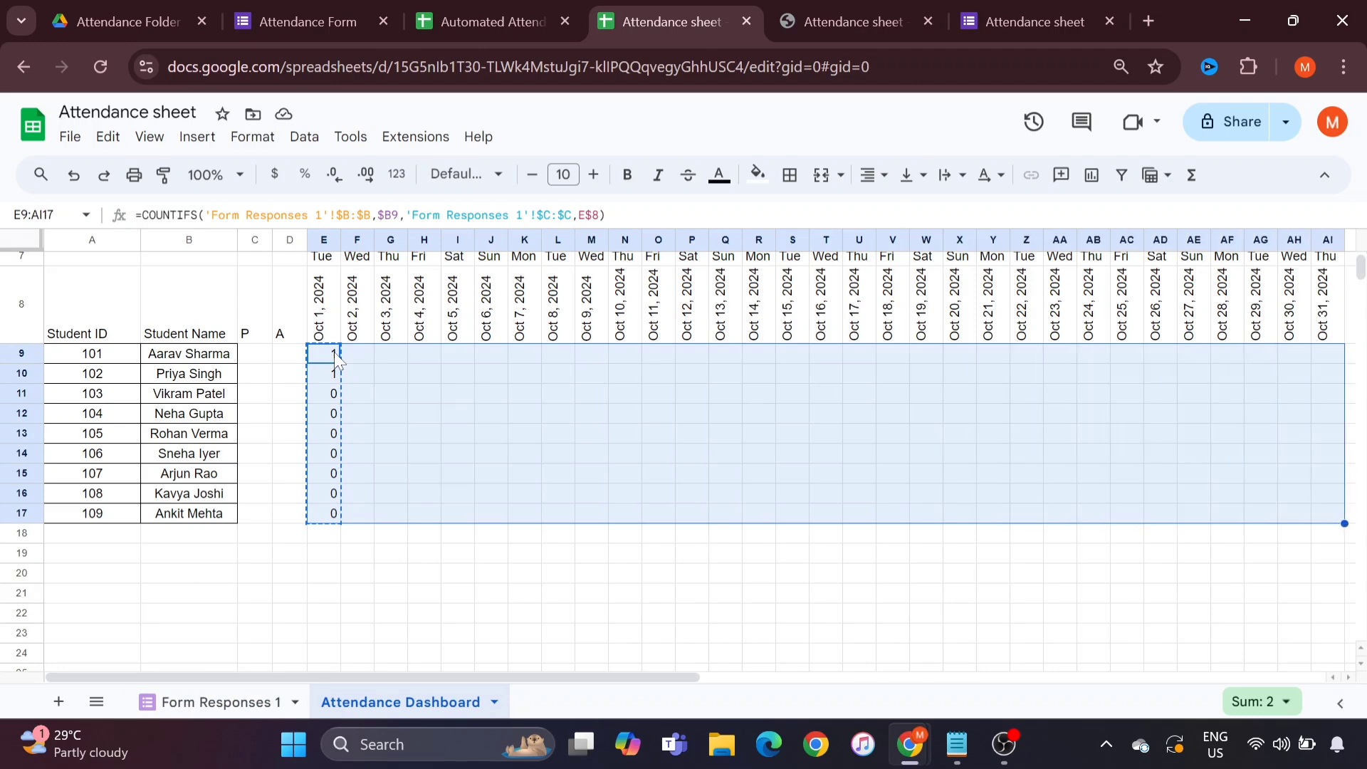
key("ctrl+v")
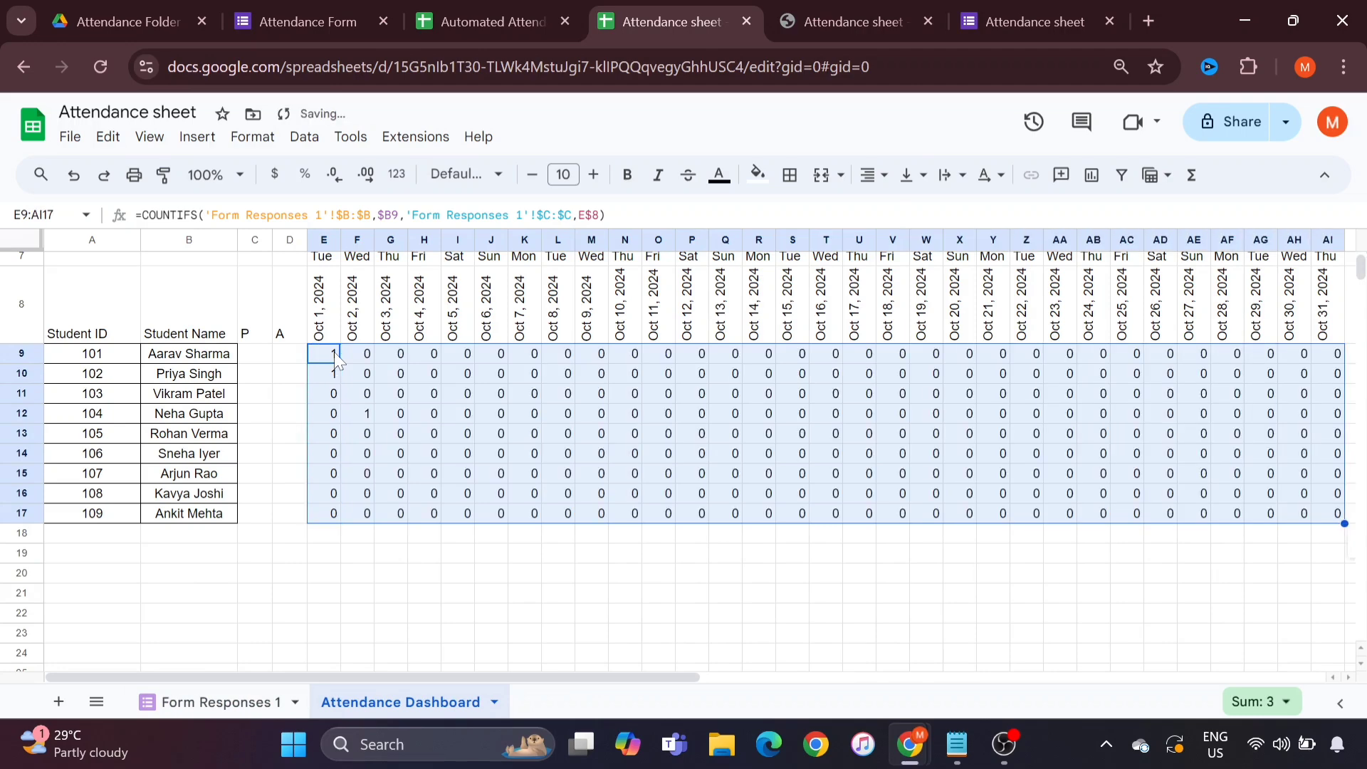
Step: Check the Oct 2 attendance count in F12 against the matching date entry on the Form Responses 1 sheet
left_click(363, 415)
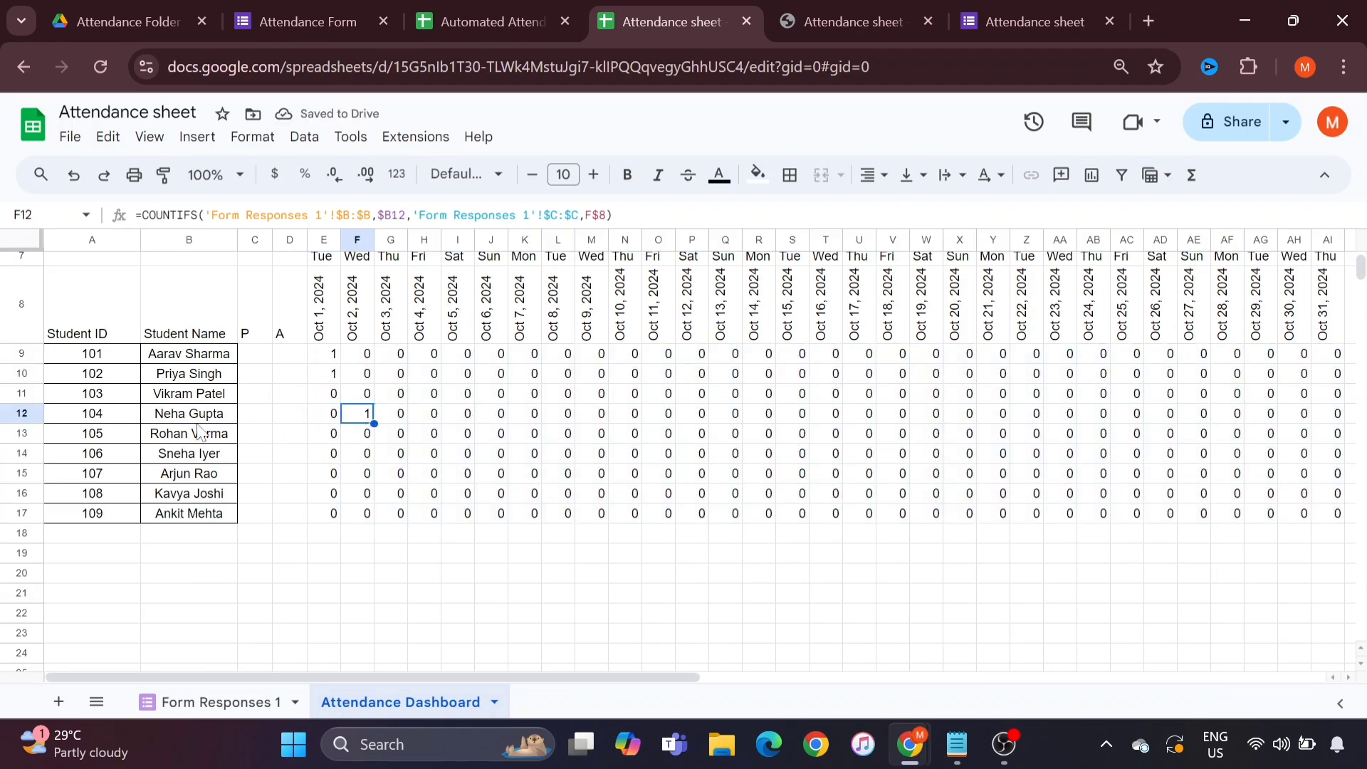
left_click(214, 702)
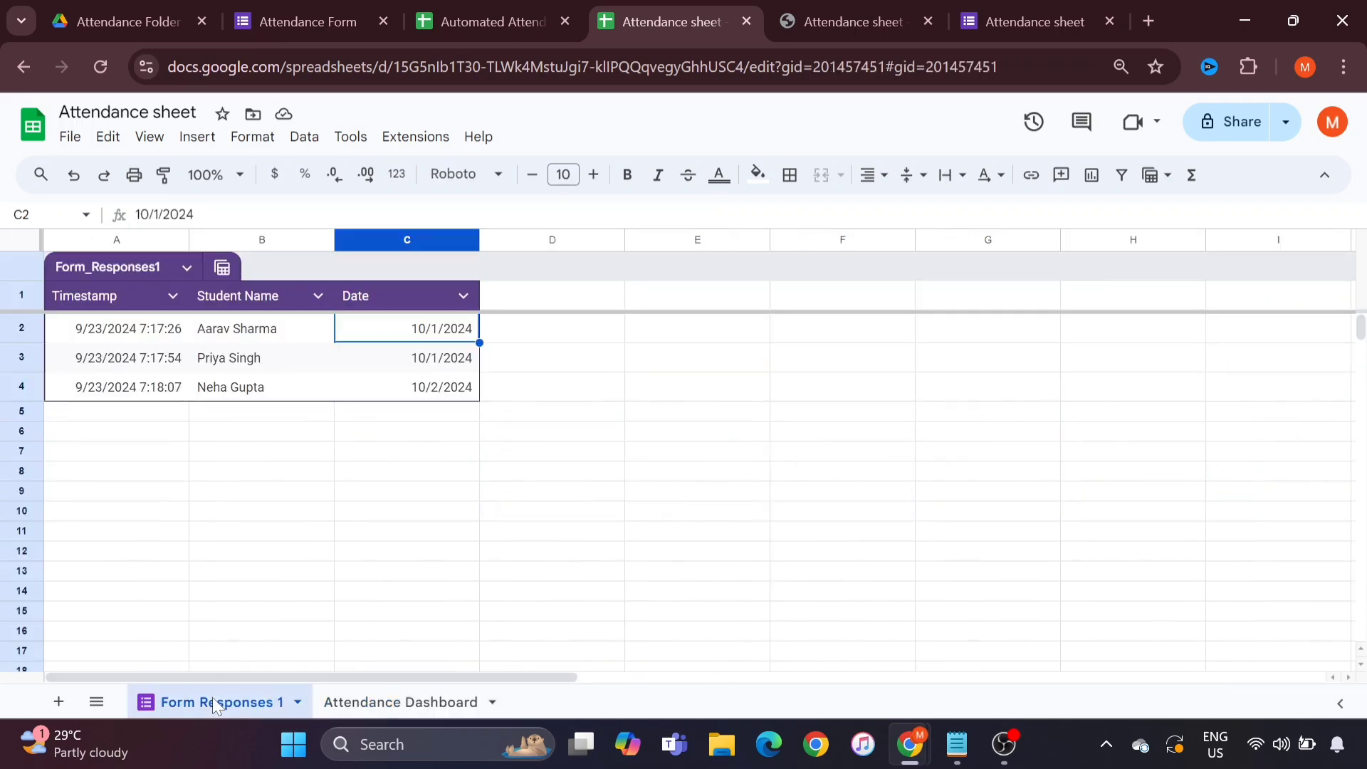
left_click(416, 391)
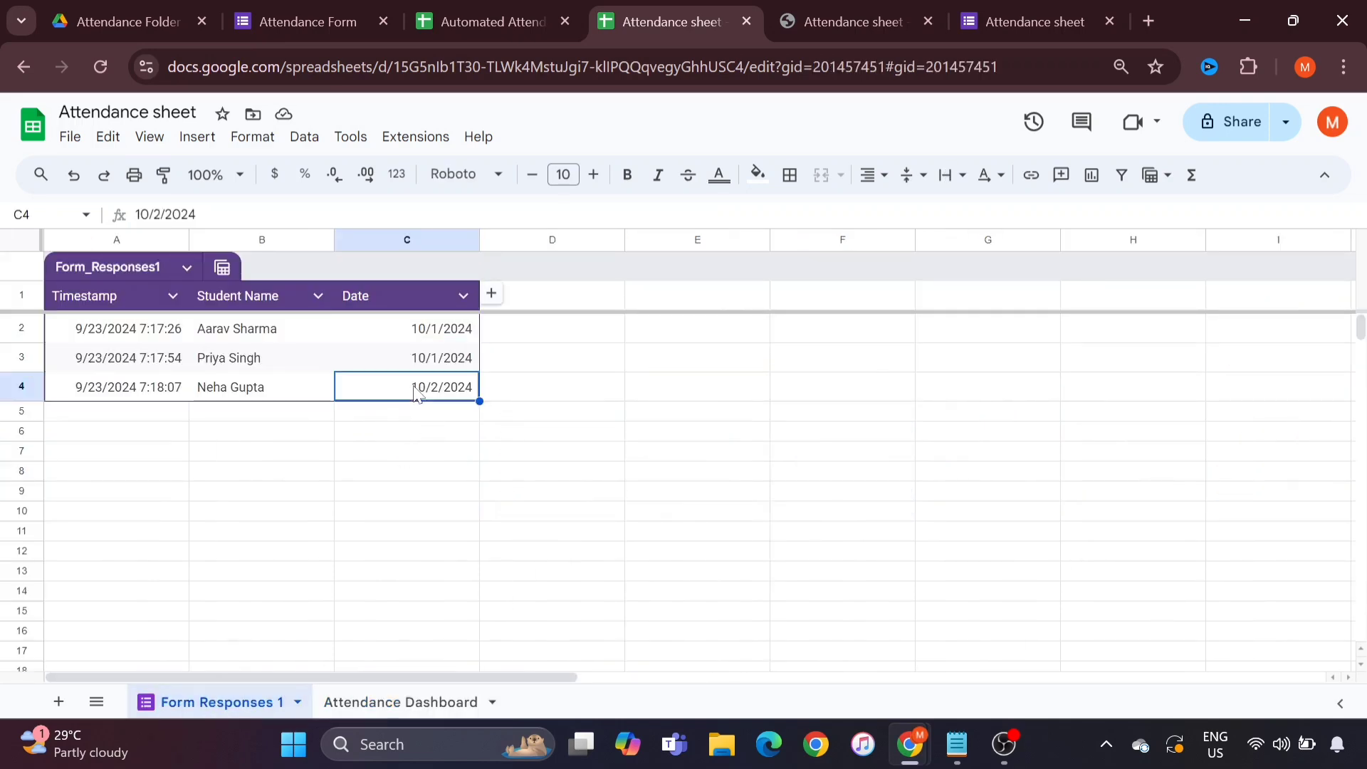
left_click(378, 703)
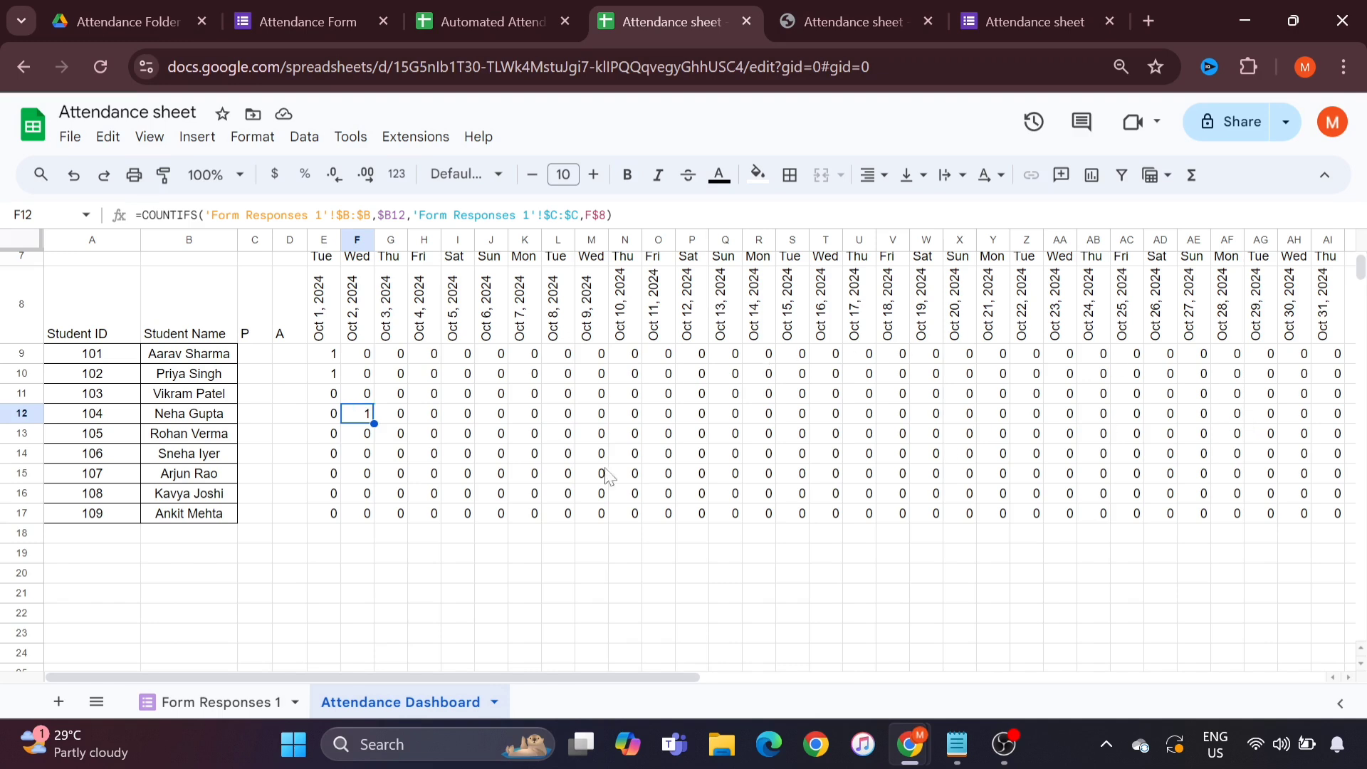
Step: Wrap E9's COUNTIFS formula in an IF function that tests whether the count is >1
scroll(406, 388, "up", 1)
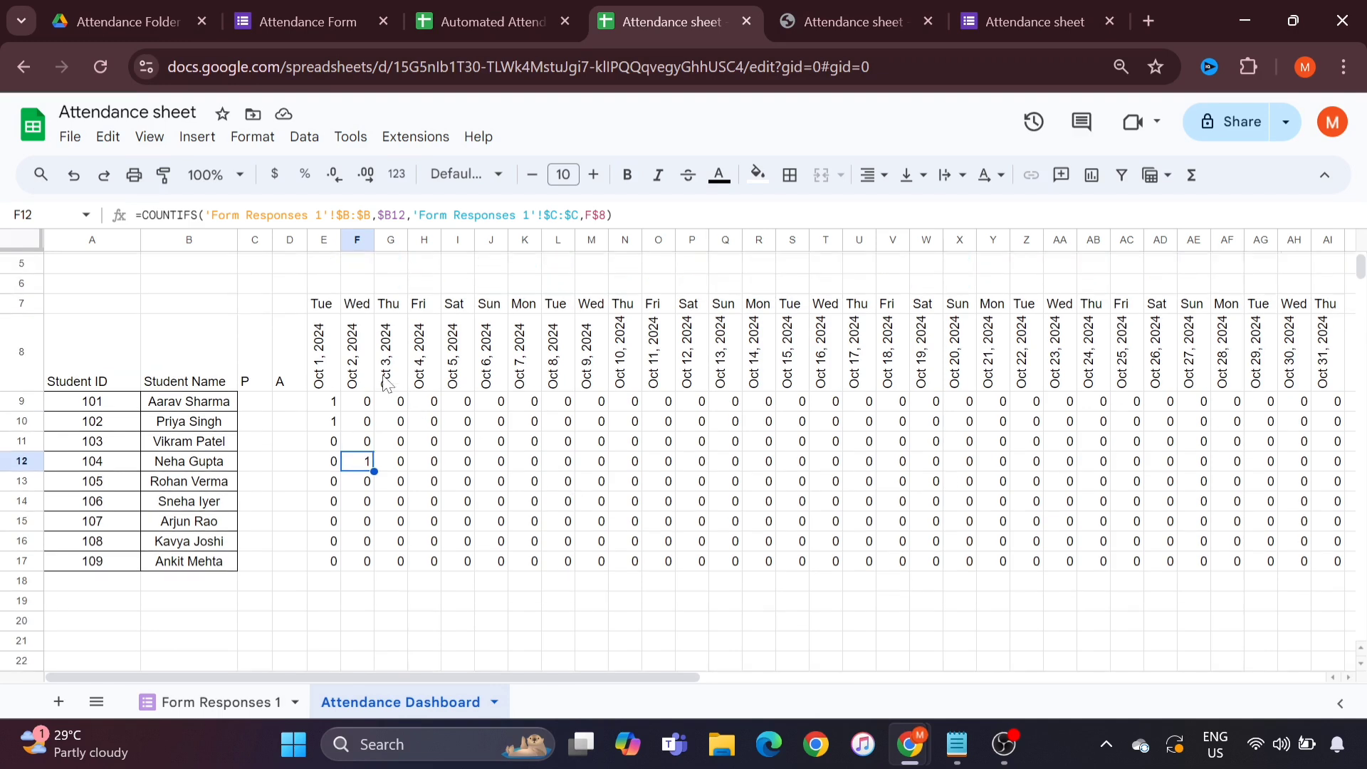
left_click(332, 405)
scroll(332, 408, "up", 1)
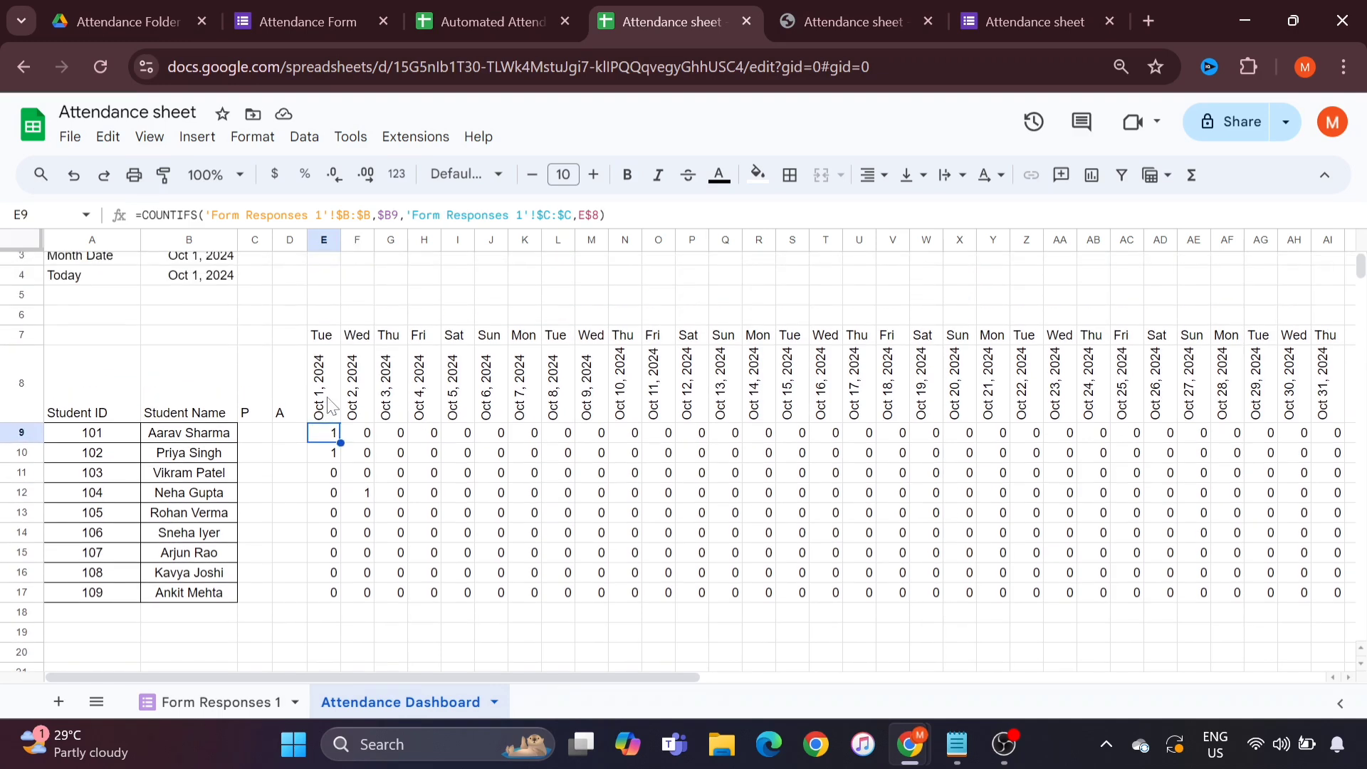
scroll(337, 467, "up", 1)
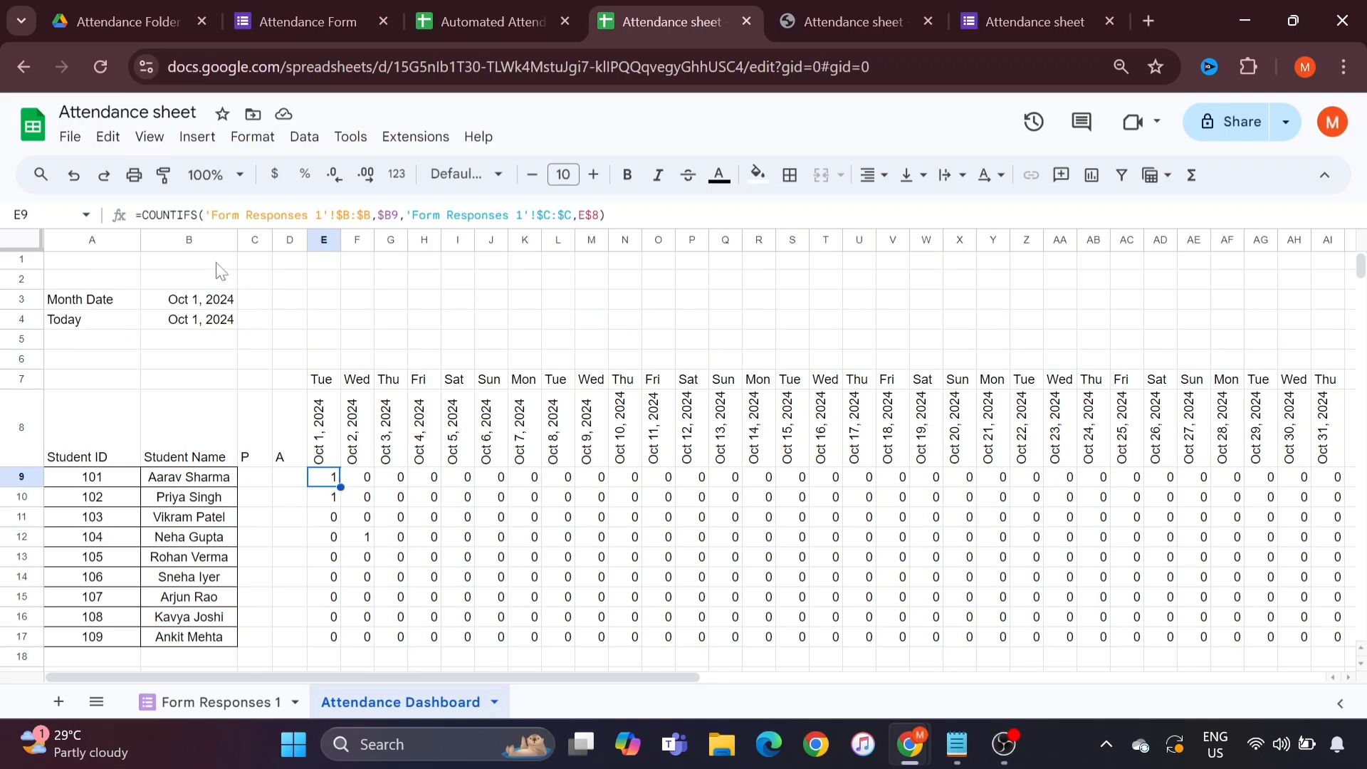
left_click(141, 215)
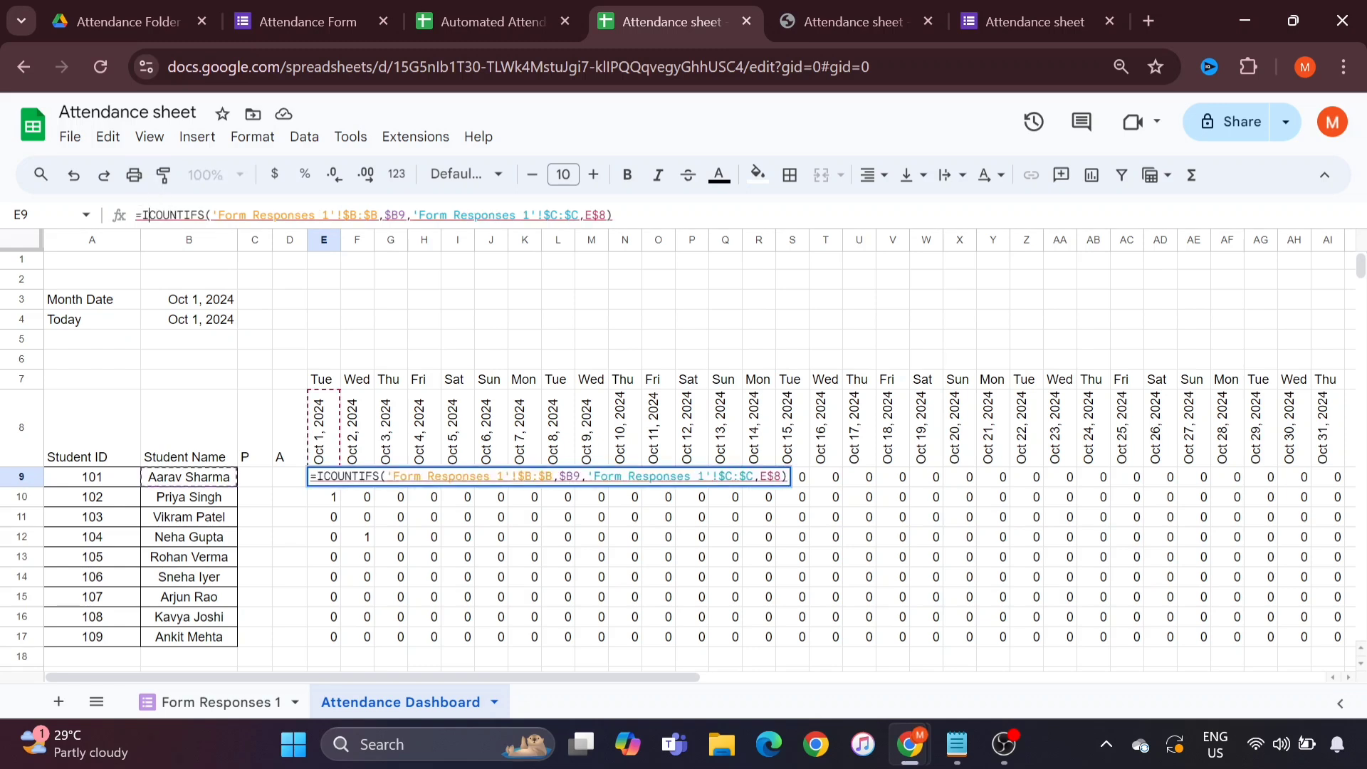
type("If(")
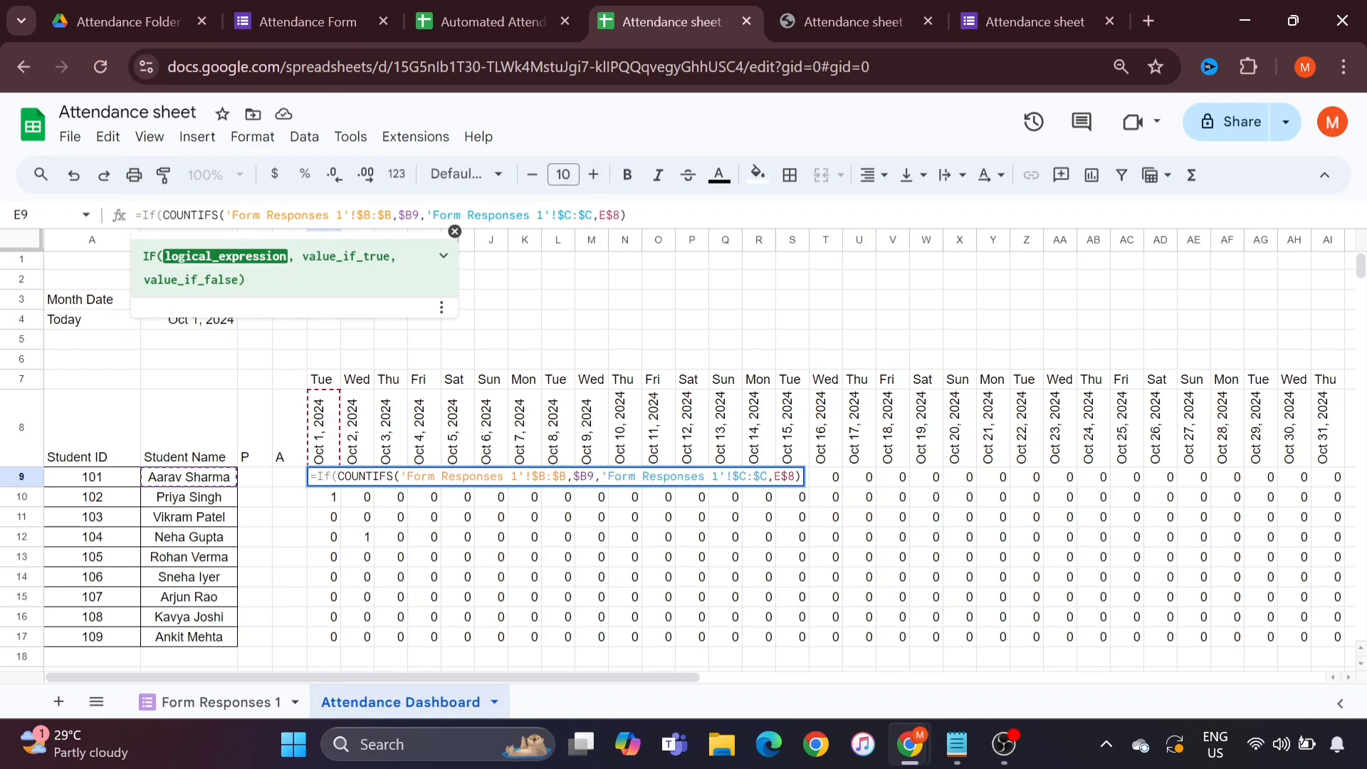
left_click(627, 215)
type(">1")
key("alt+Tab")
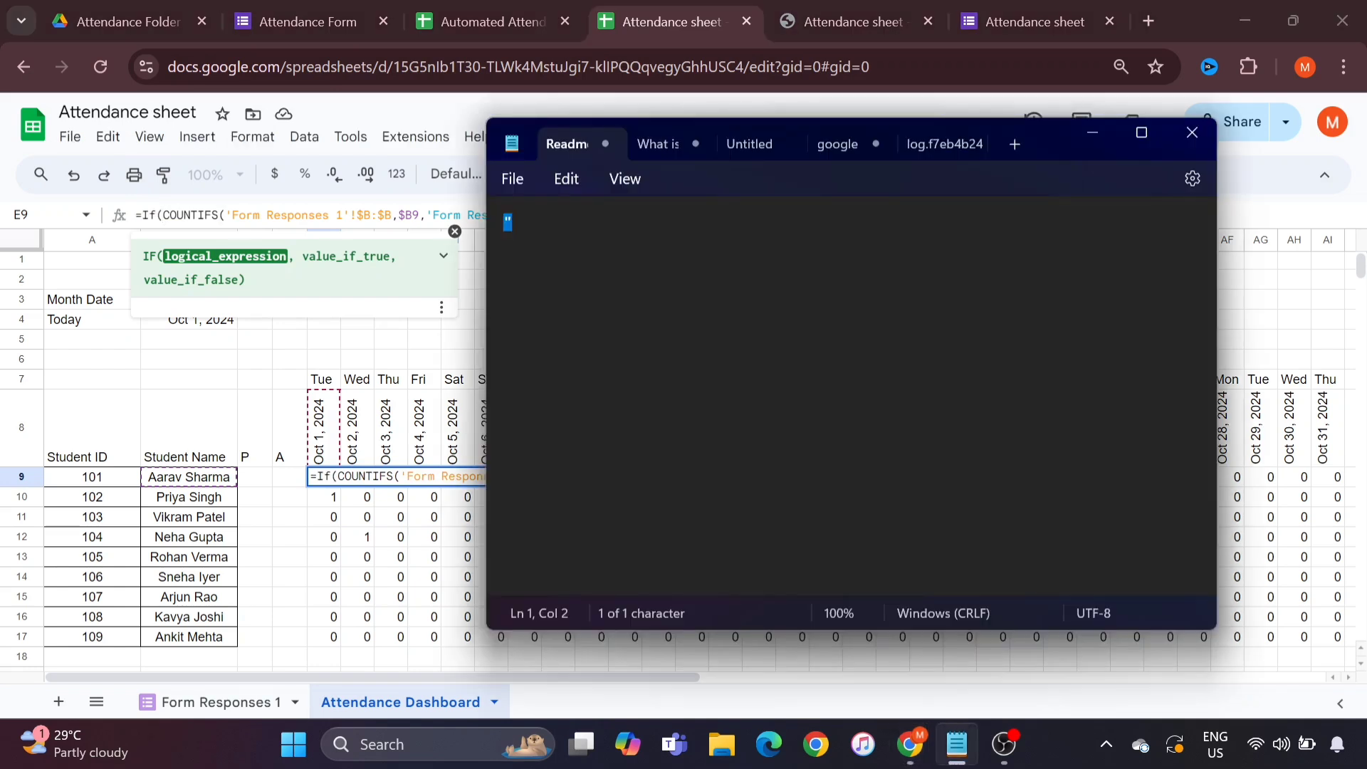
key("alt+Tab")
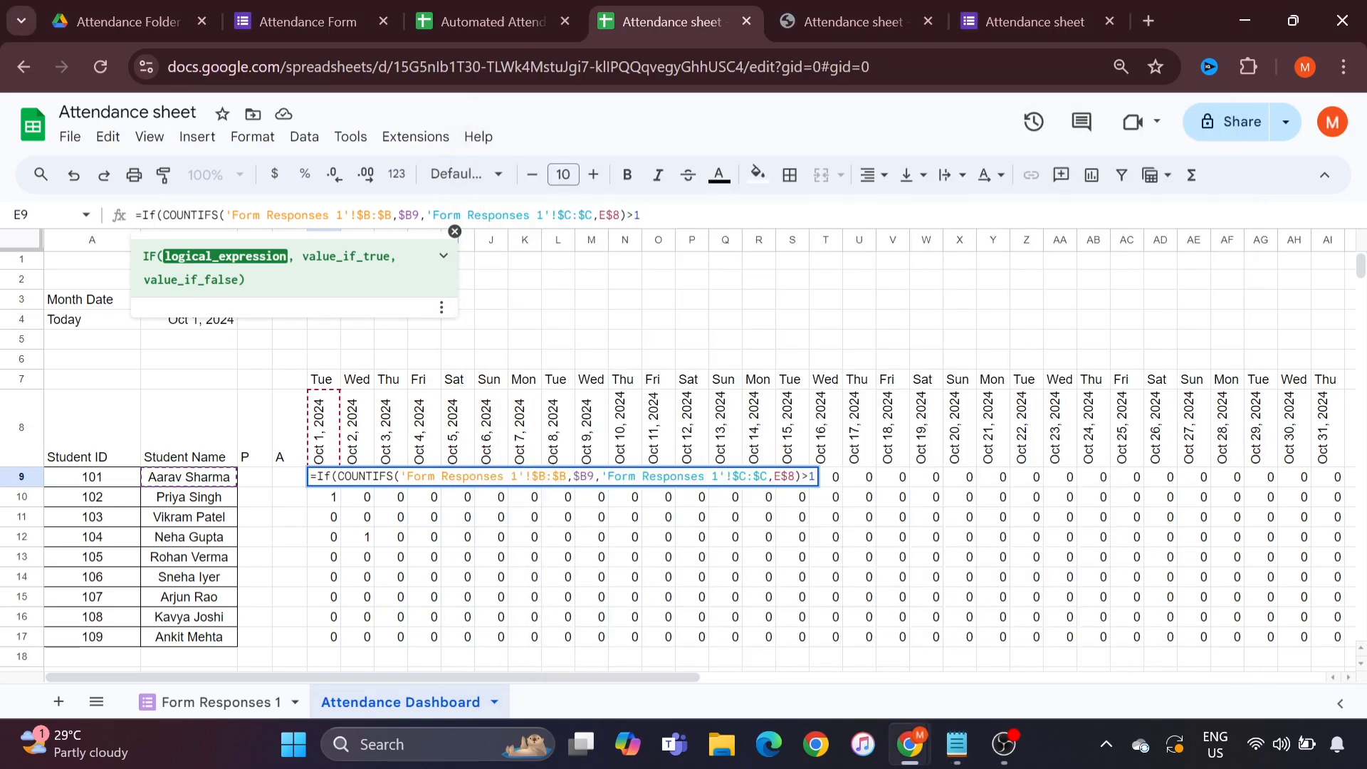
Step: Complete E9's IF formula with the condition >0, returning "P" when true and "A" when false
type(",")
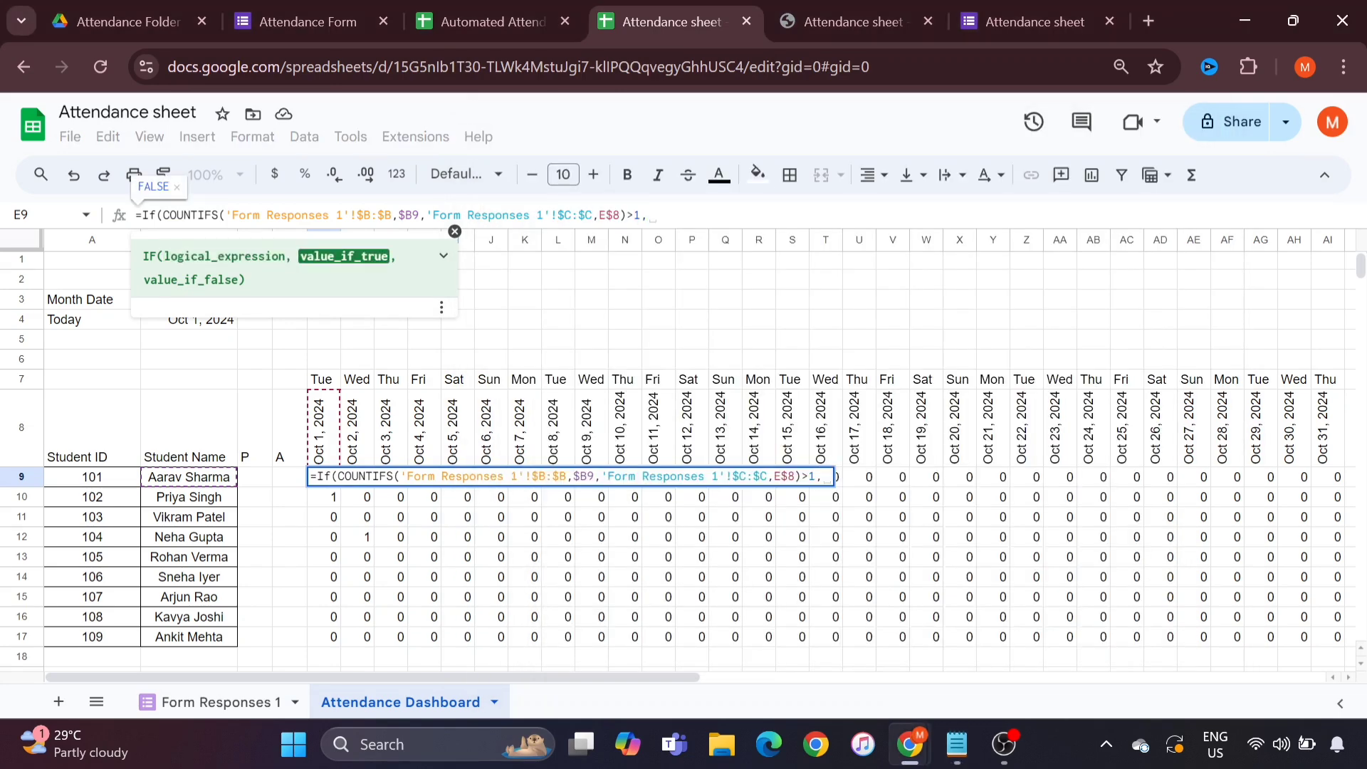
type("\"")
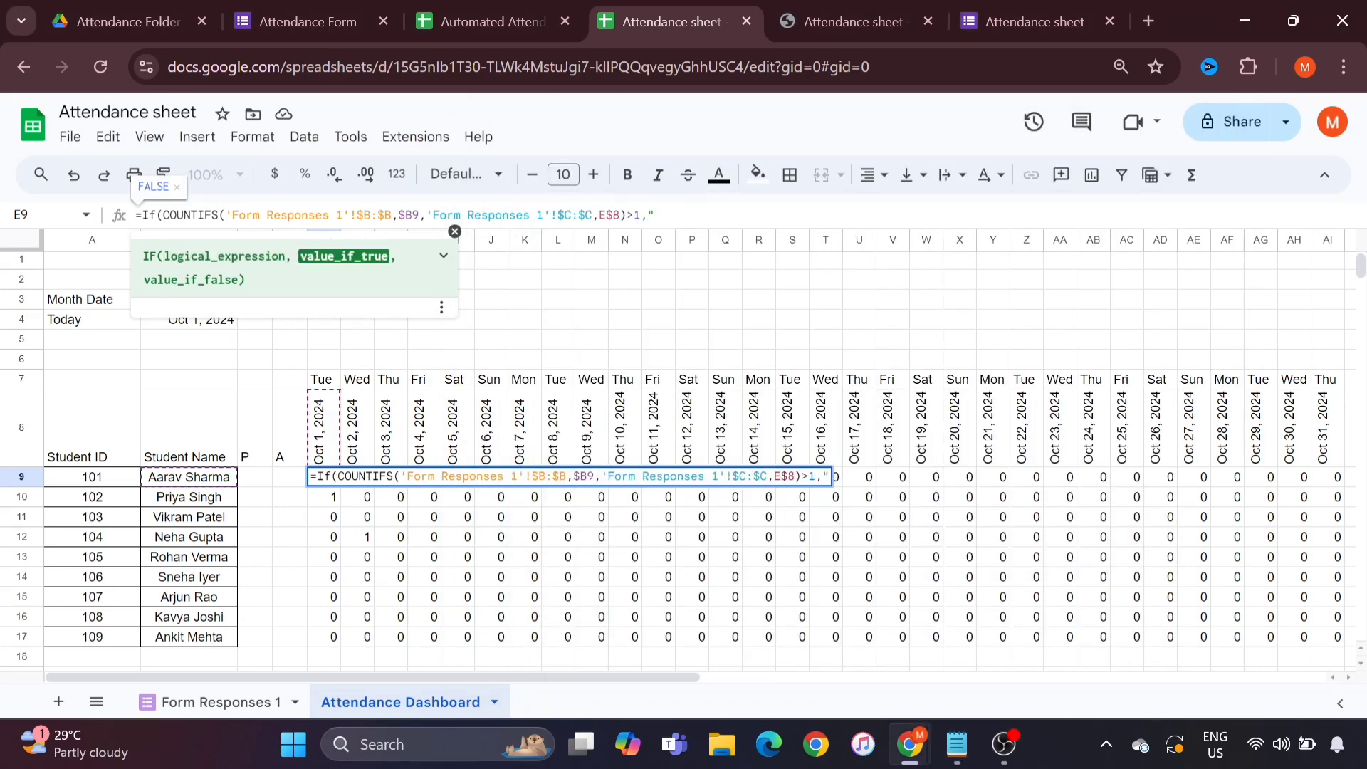
type("P\"")
key("BackSpace")
type("0")
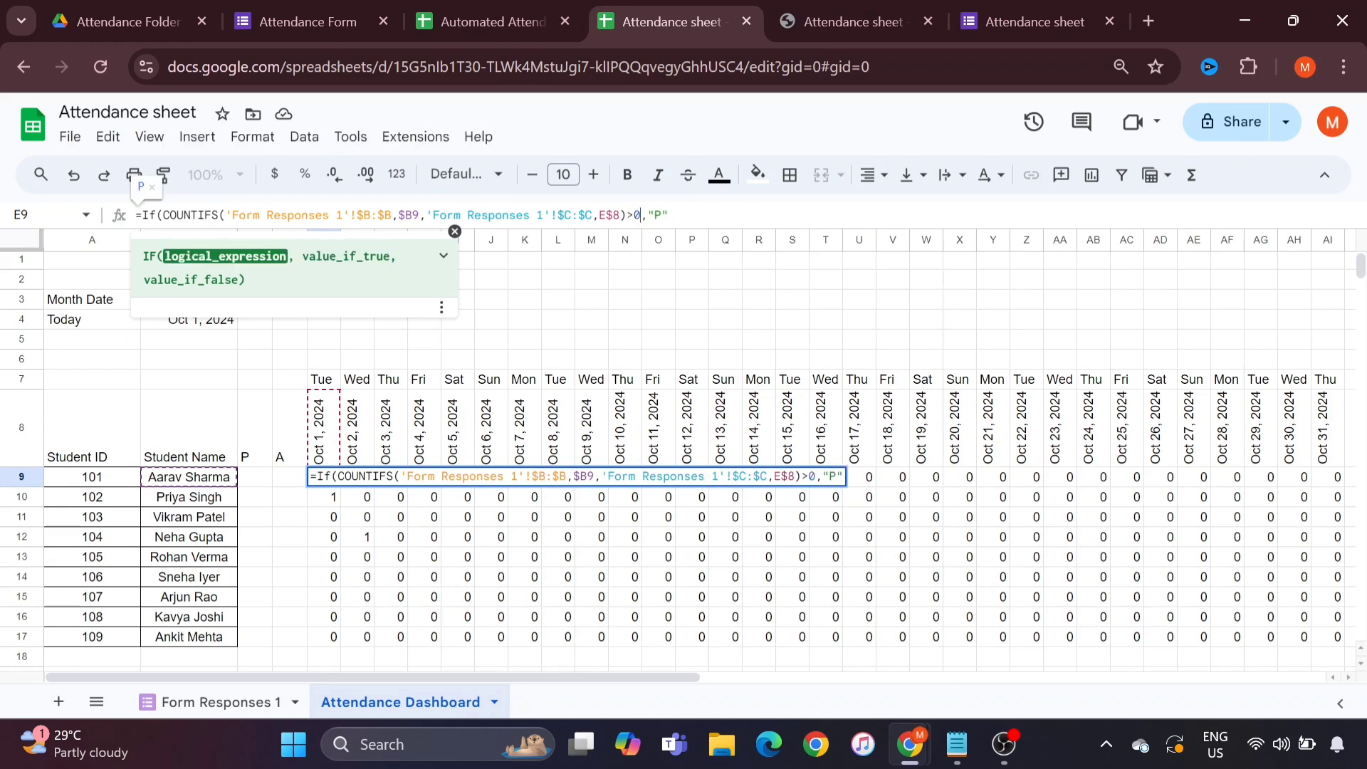
key("Right")
key("Right")
key("Right")
key("Right")
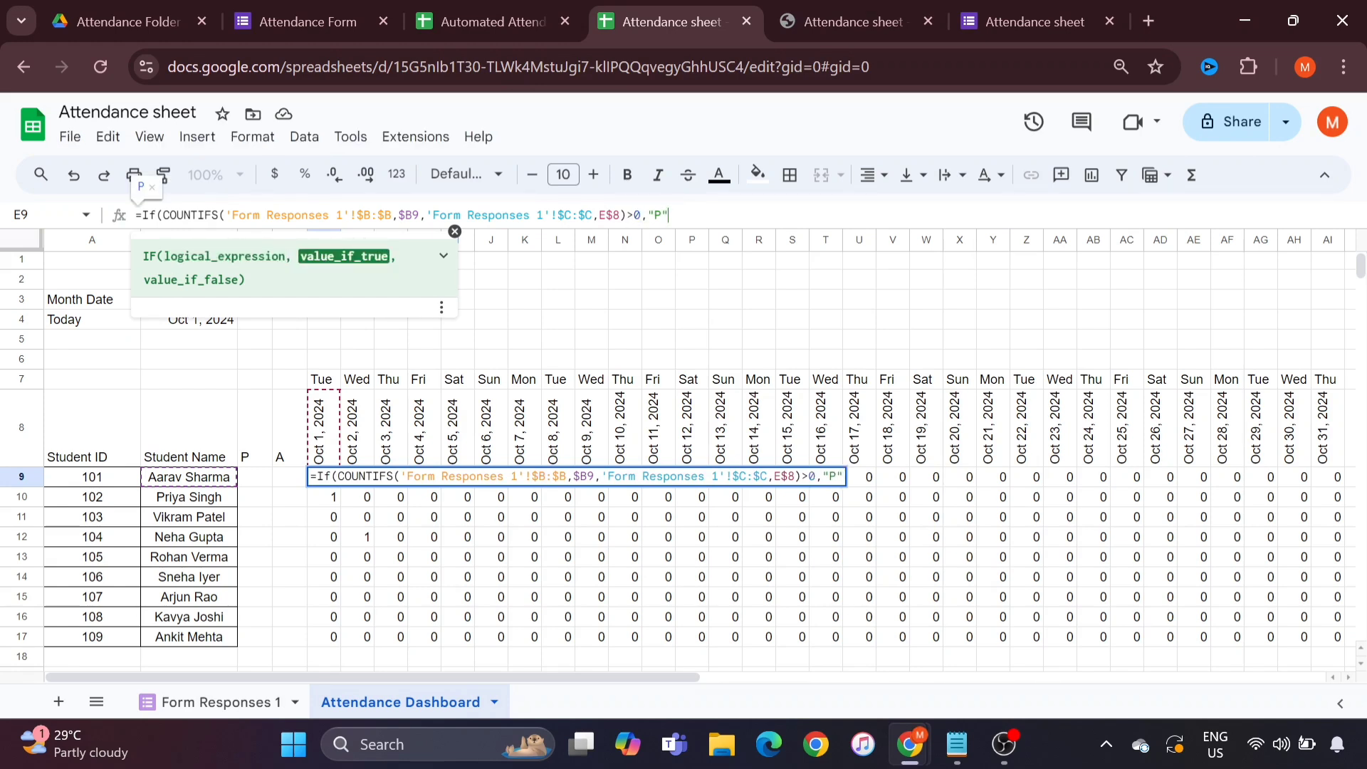
type(",\"A")
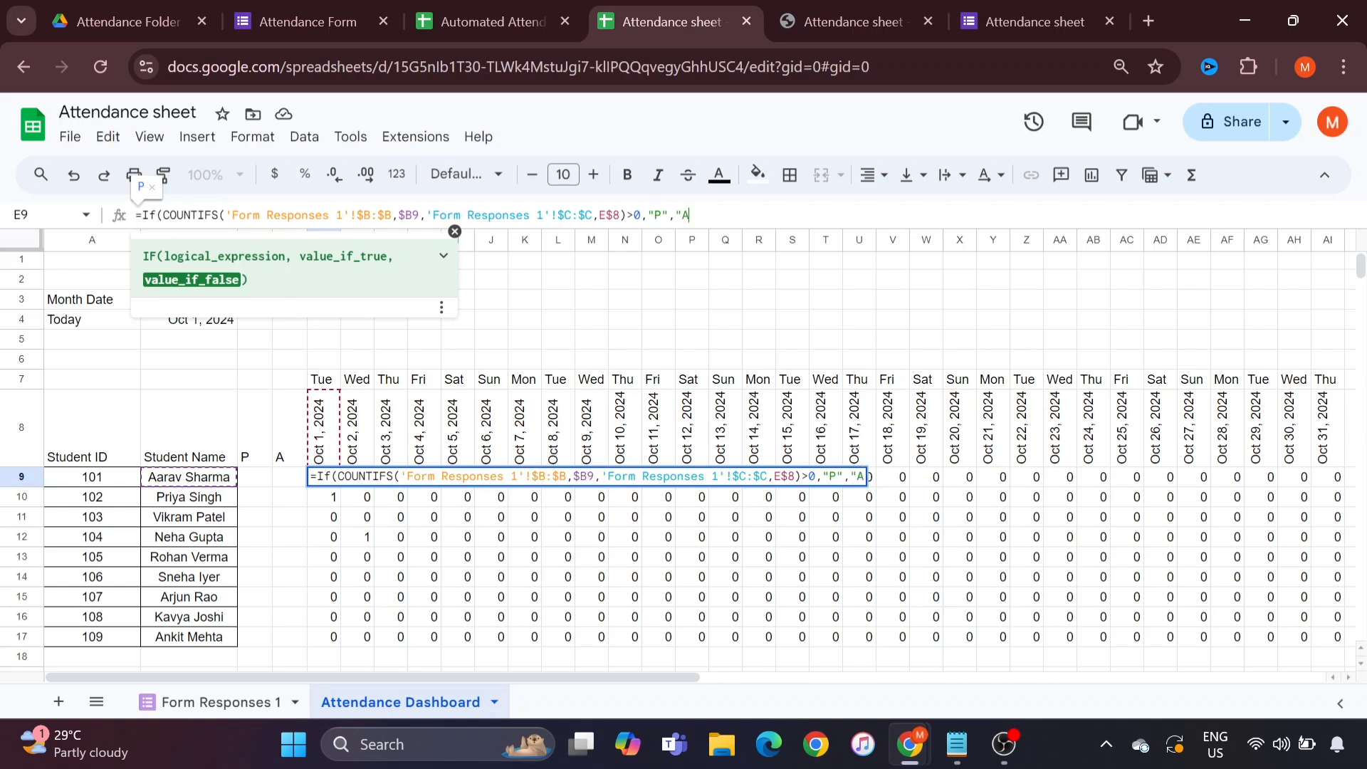
type("\")")
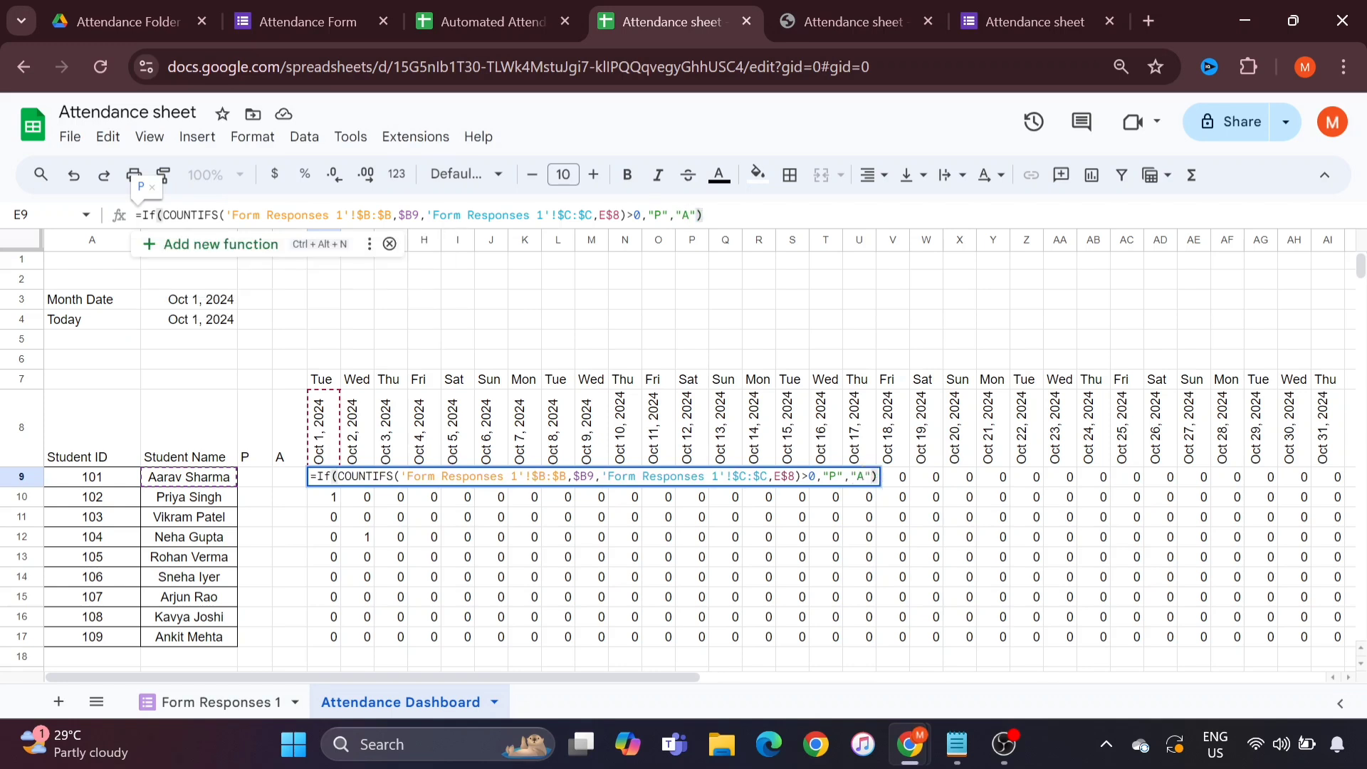
key("Return")
Step: Fill the IF formula from E9 down through E17
key("Up")
key("ctrl+shift+Down")
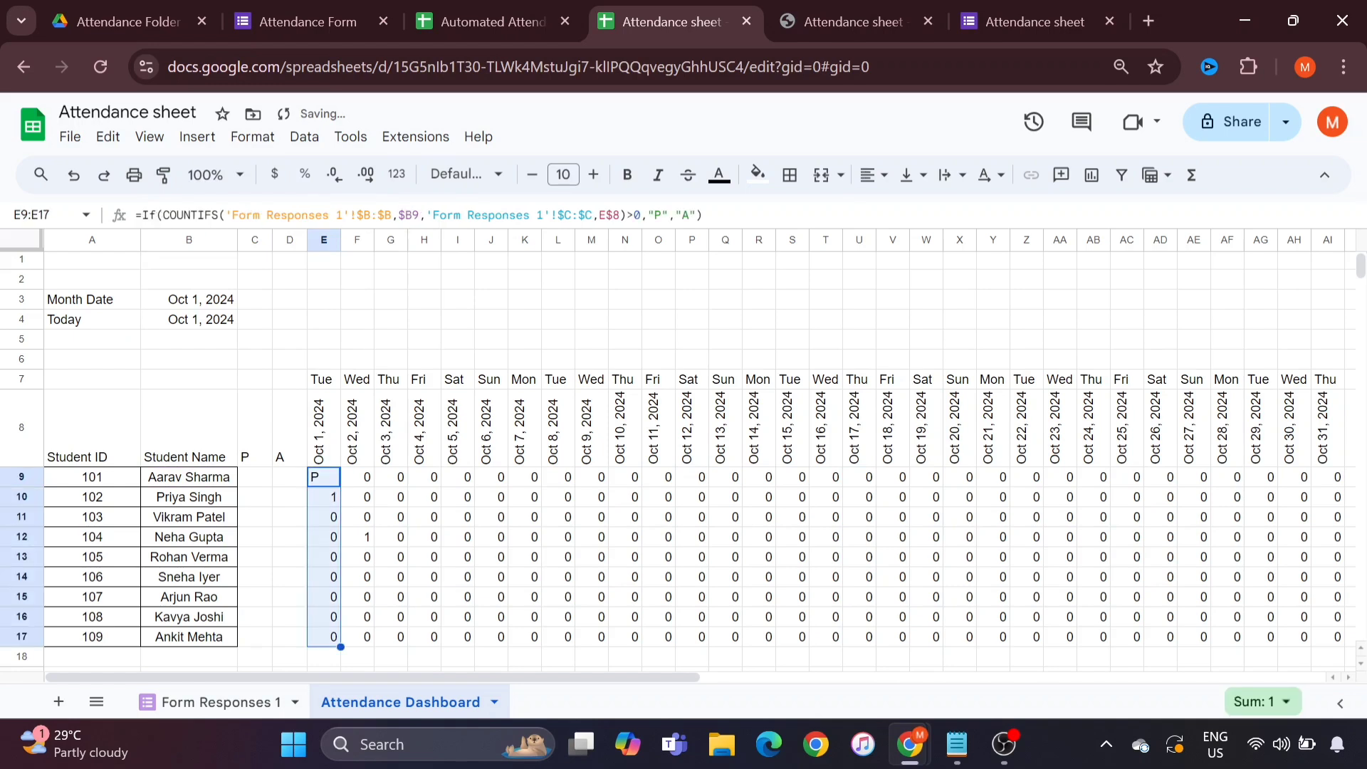
key("ctrl+d")
Step: Review the Oct 1 attendance marks and their formulas in the student rows of column E
key("Up")
key("Down")
key("Down")
key("Down")
key("Down")
key("Down")
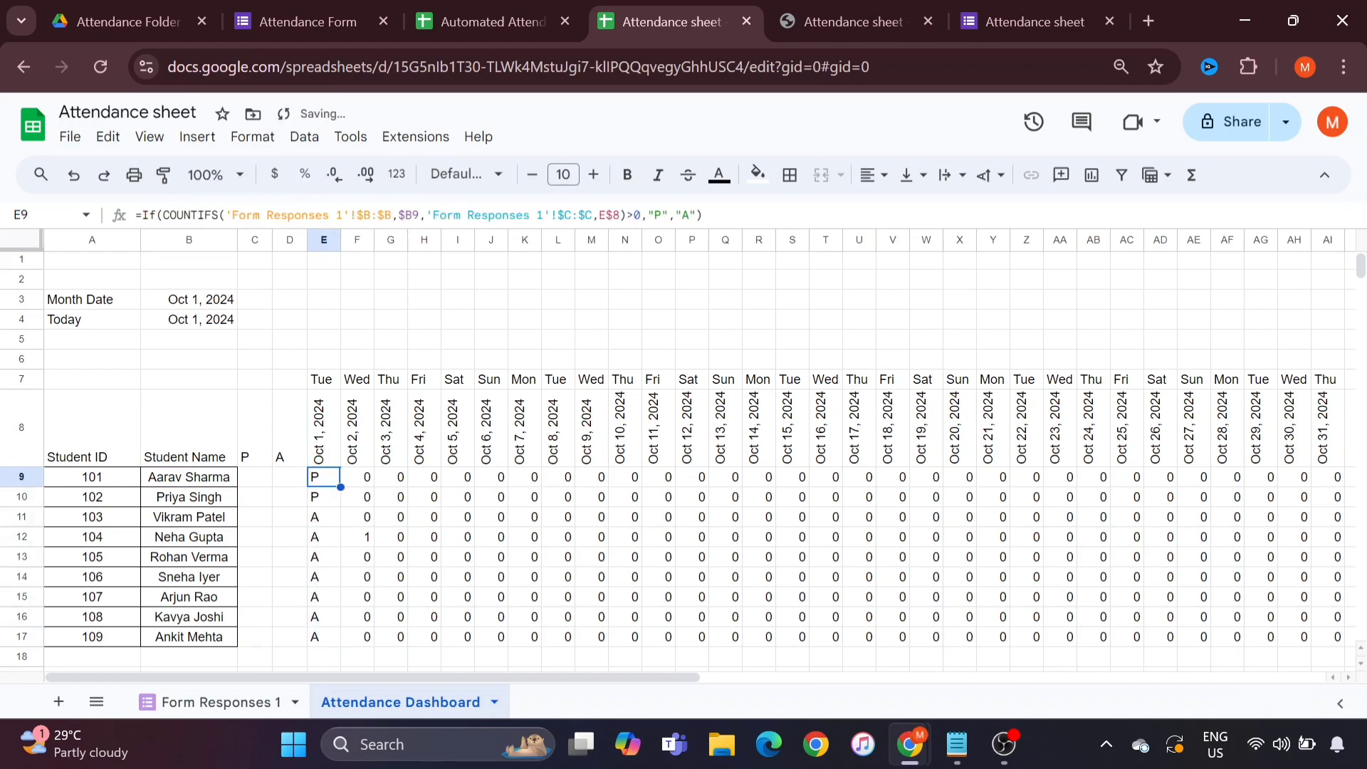
key("Up")
key("Up")
key("Up")
key("Up")
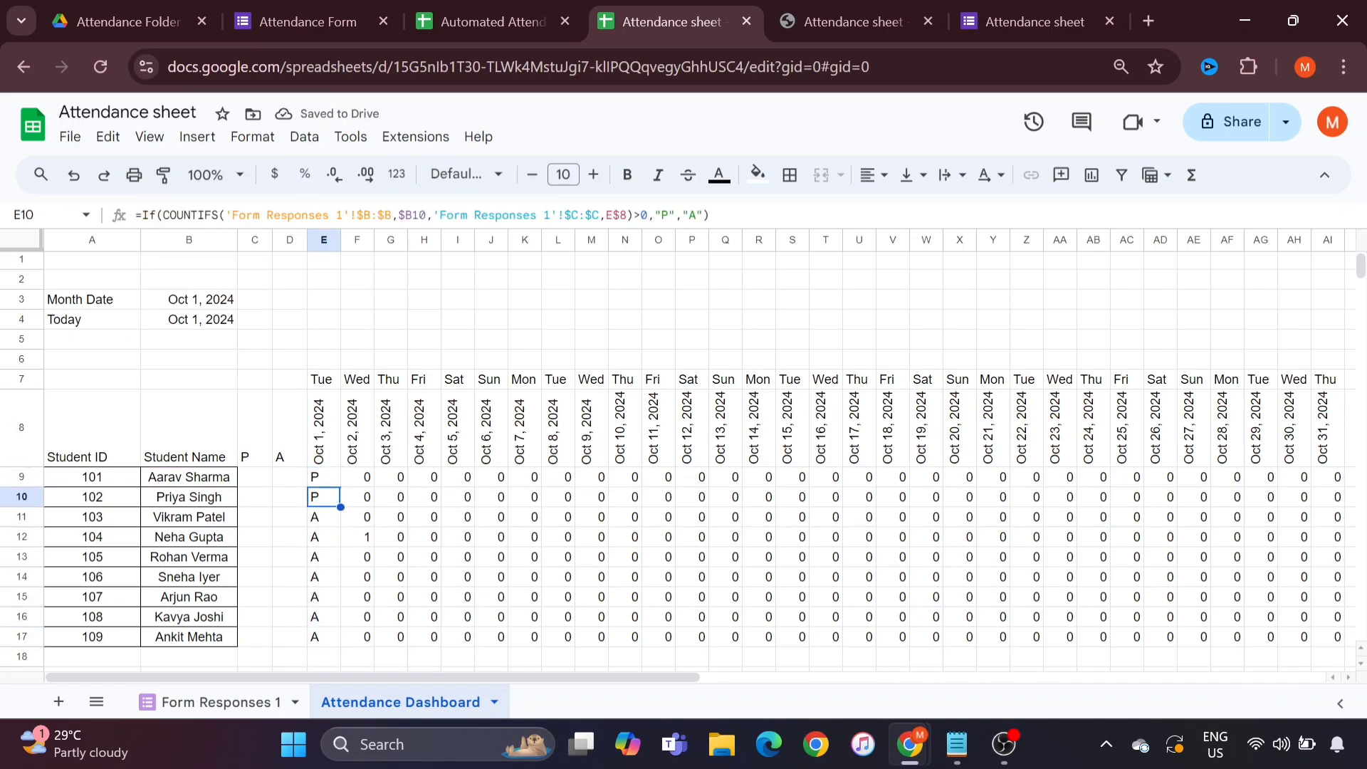
key("Down")
key("Down")
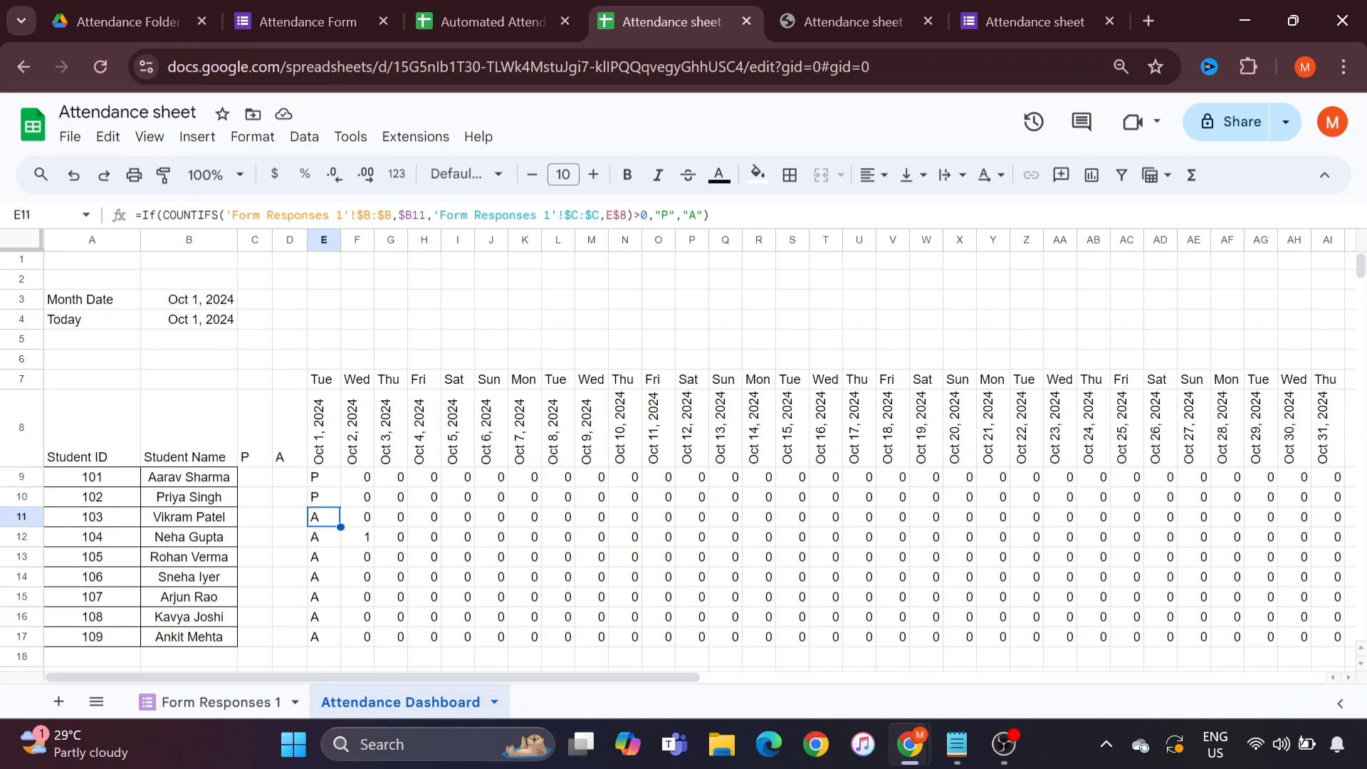
key("Up")
key("Up")
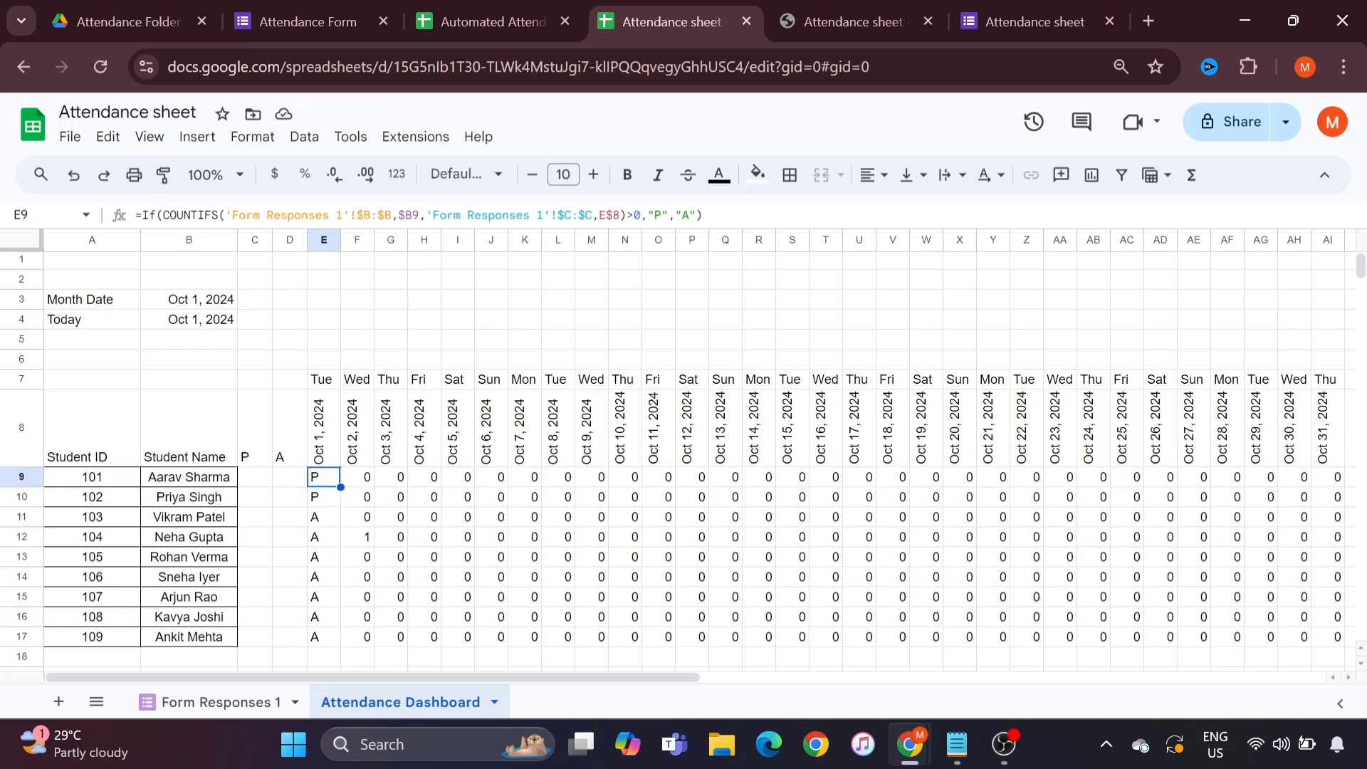
Step: Copy the IF formulas in E9:E17 across all October dates through column AI
key("shift+ctrl+Down")
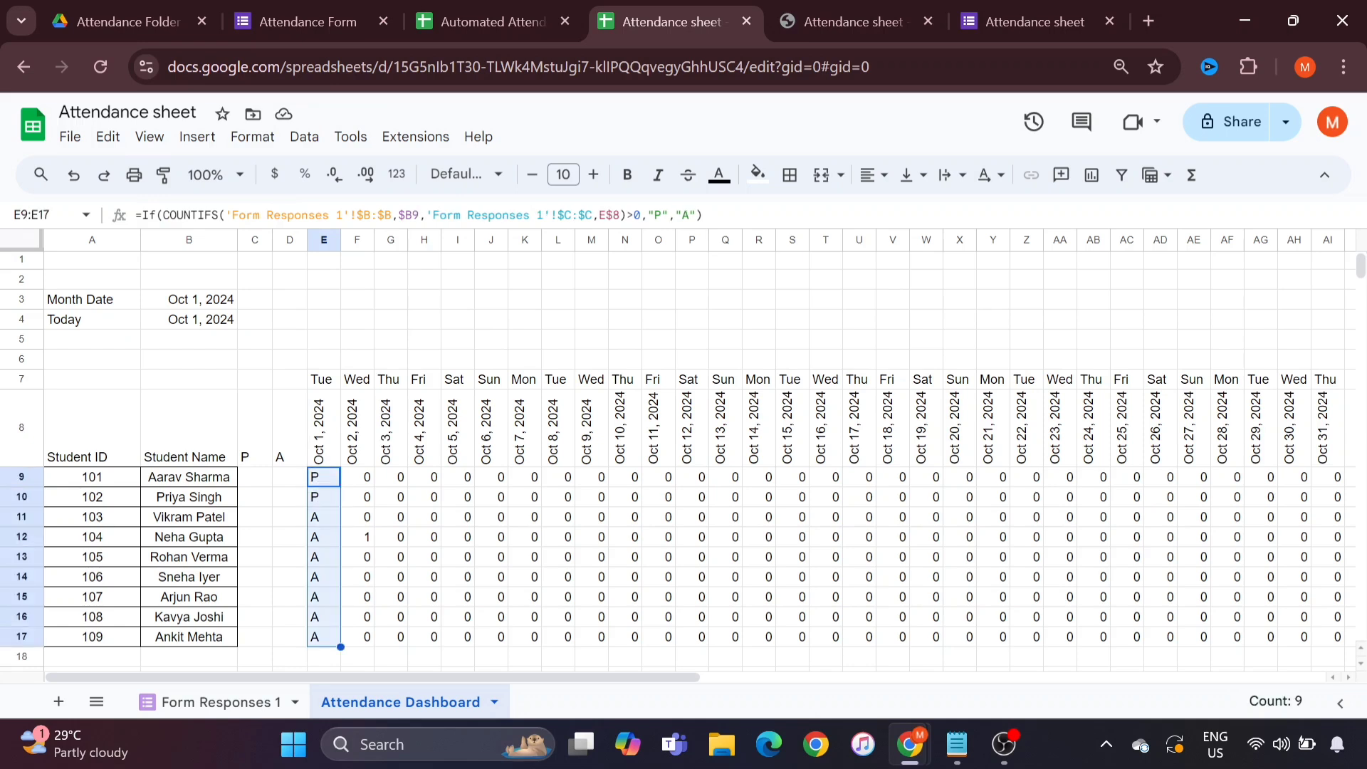
key("ctrl+c")
key("shift+ctrl+Right")
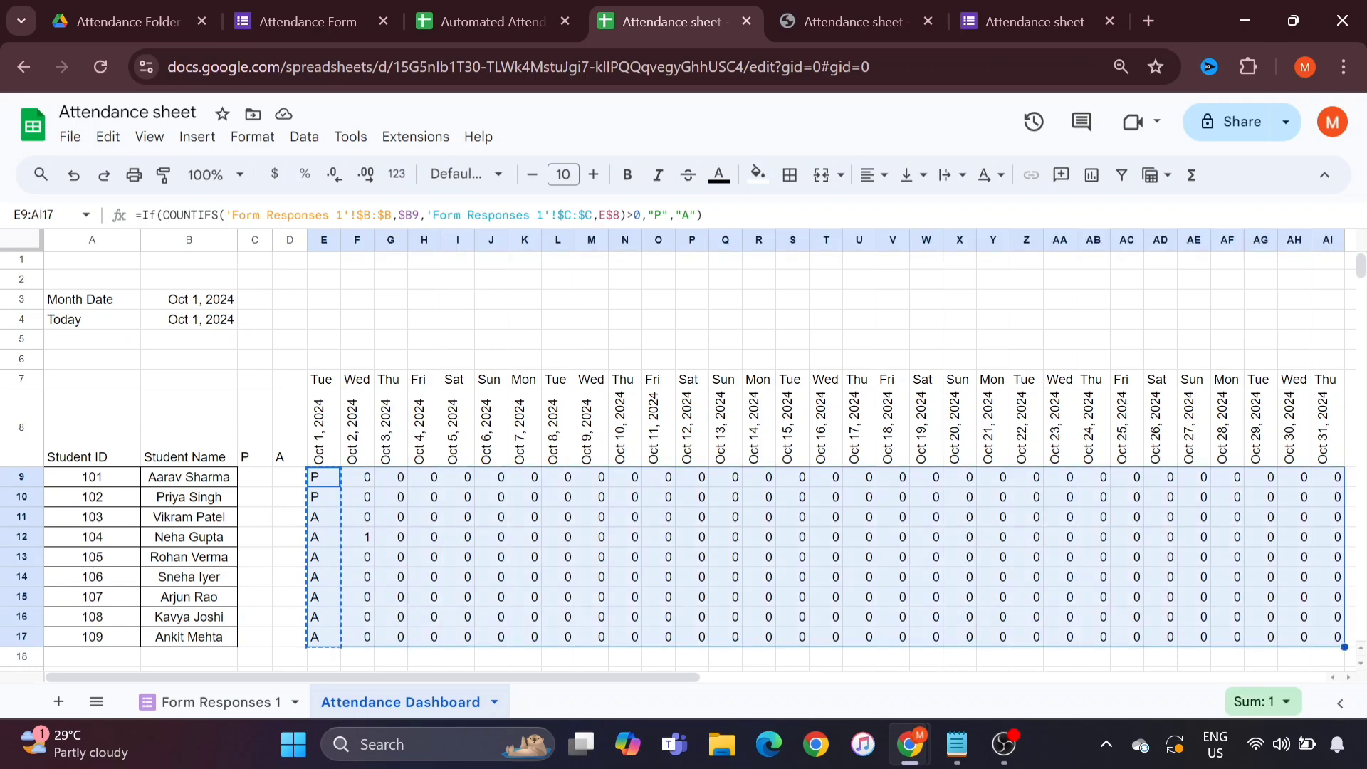
key("ctrl+v")
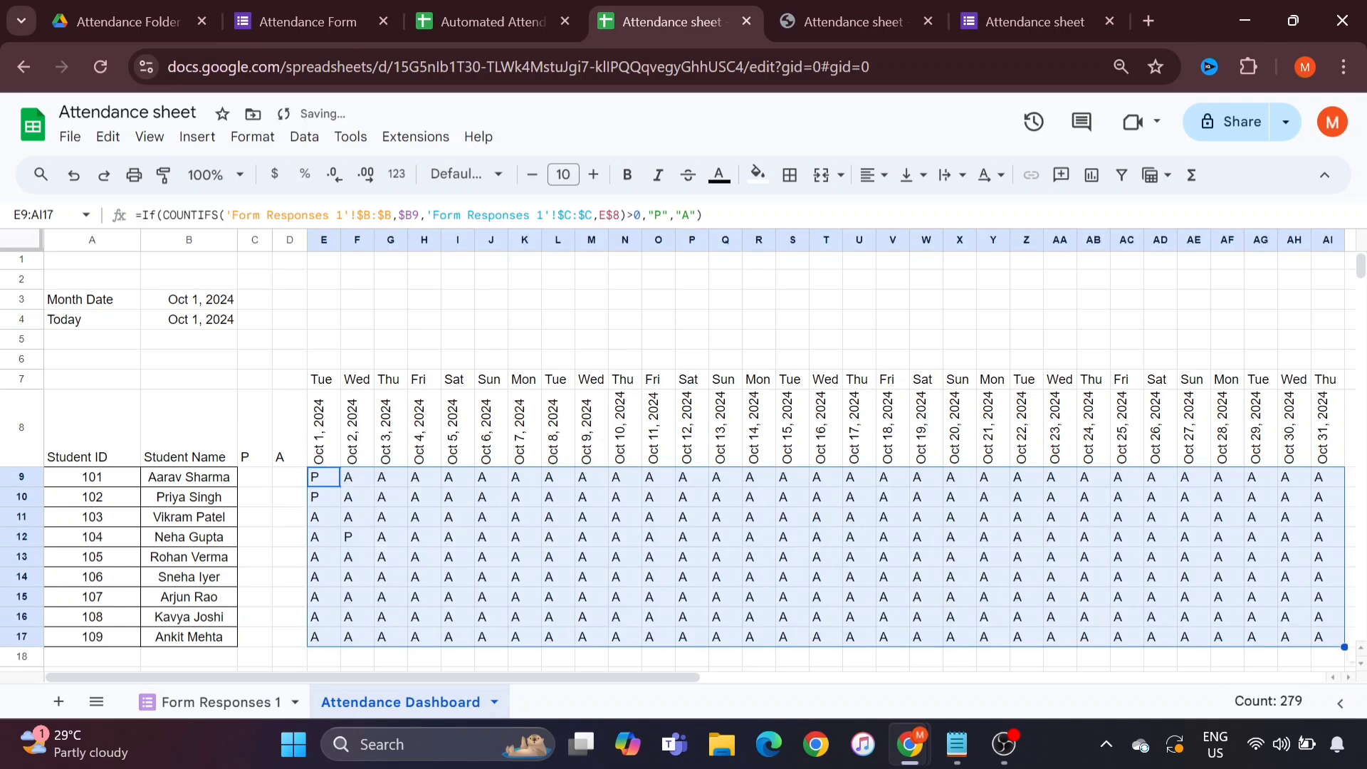
key("Left")
key("Right")
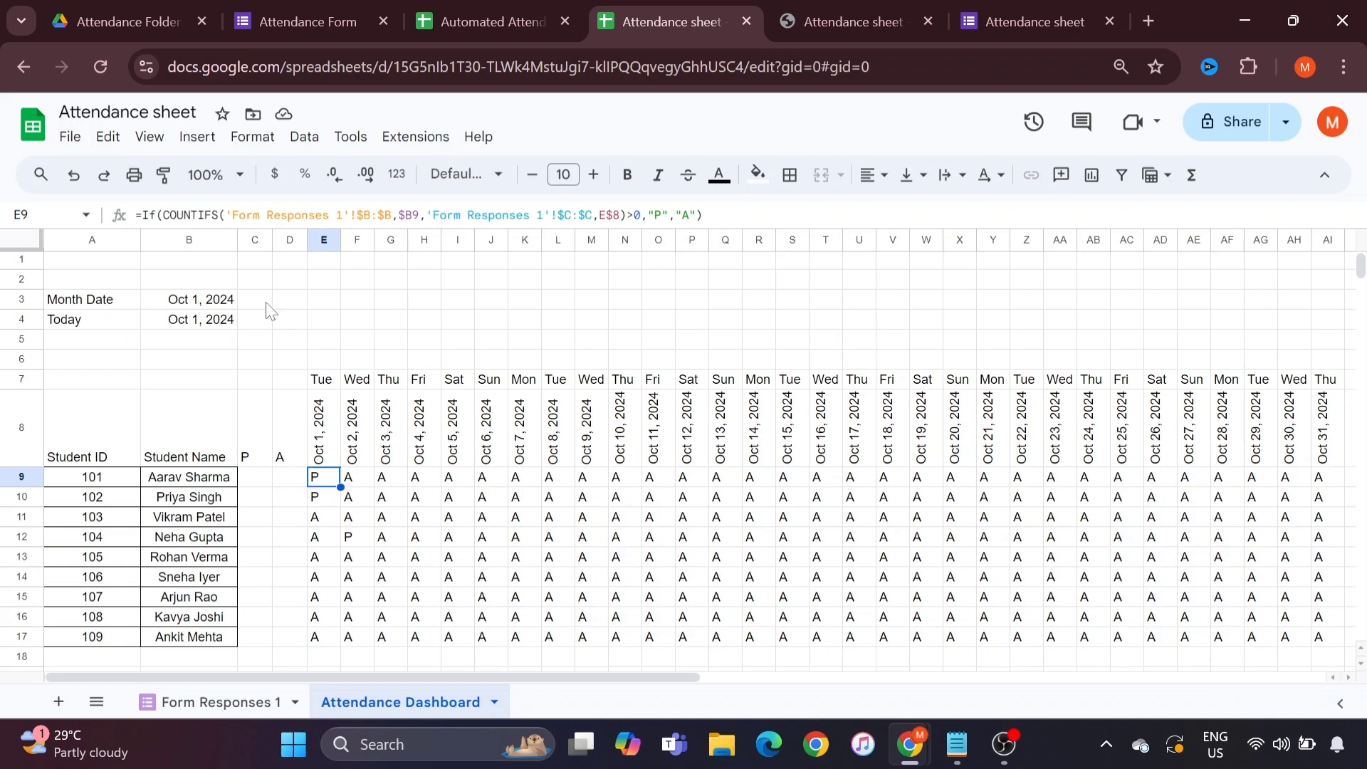
Step: Set the Today date in B4 to Oct 2, 2024
left_click(192, 324)
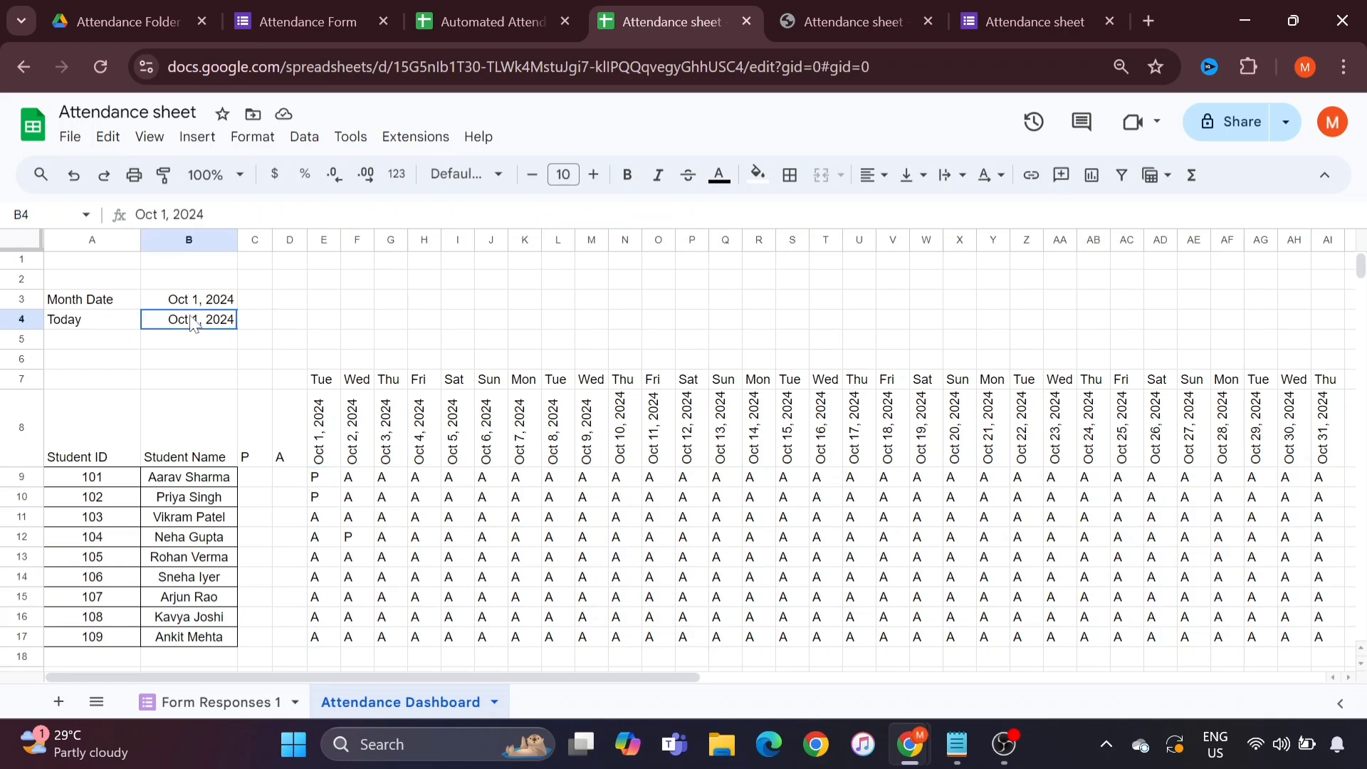
left_click(362, 480)
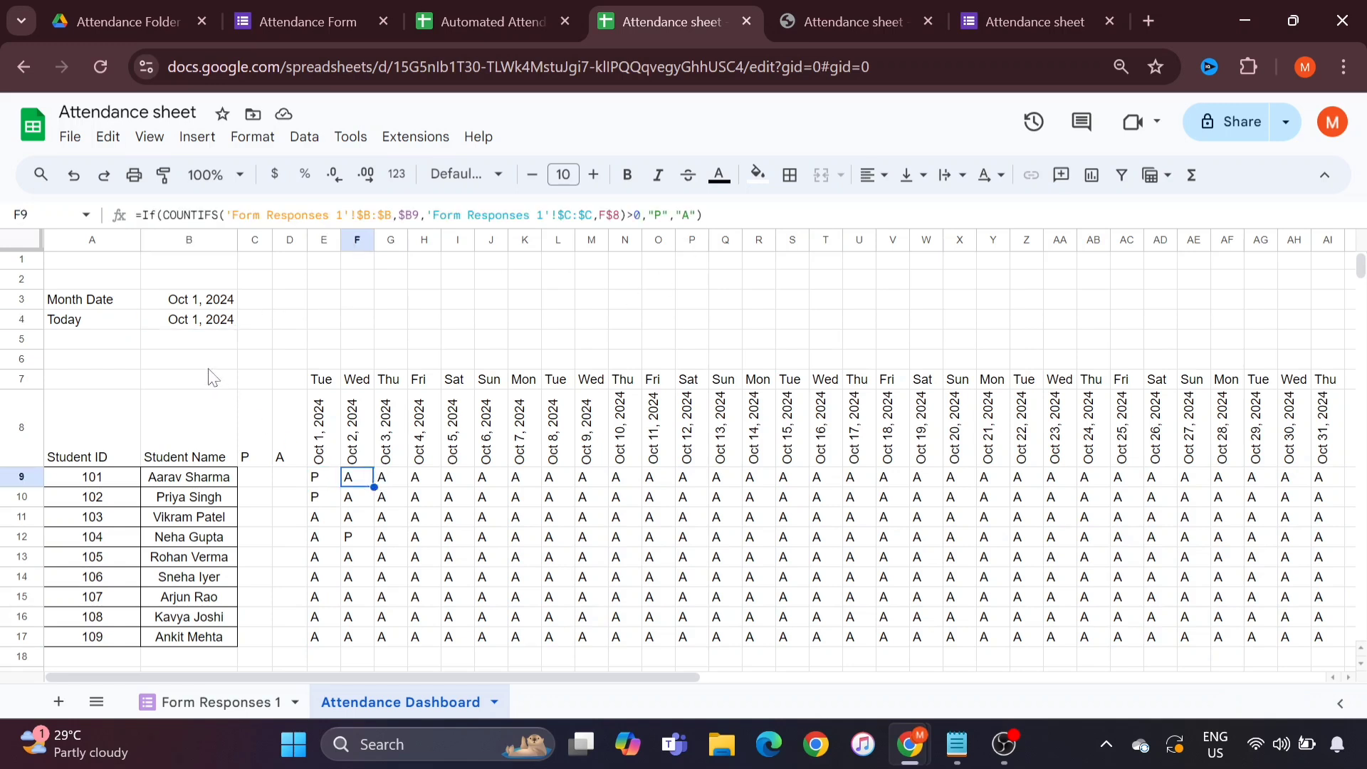
left_click(183, 330)
double_click(184, 329)
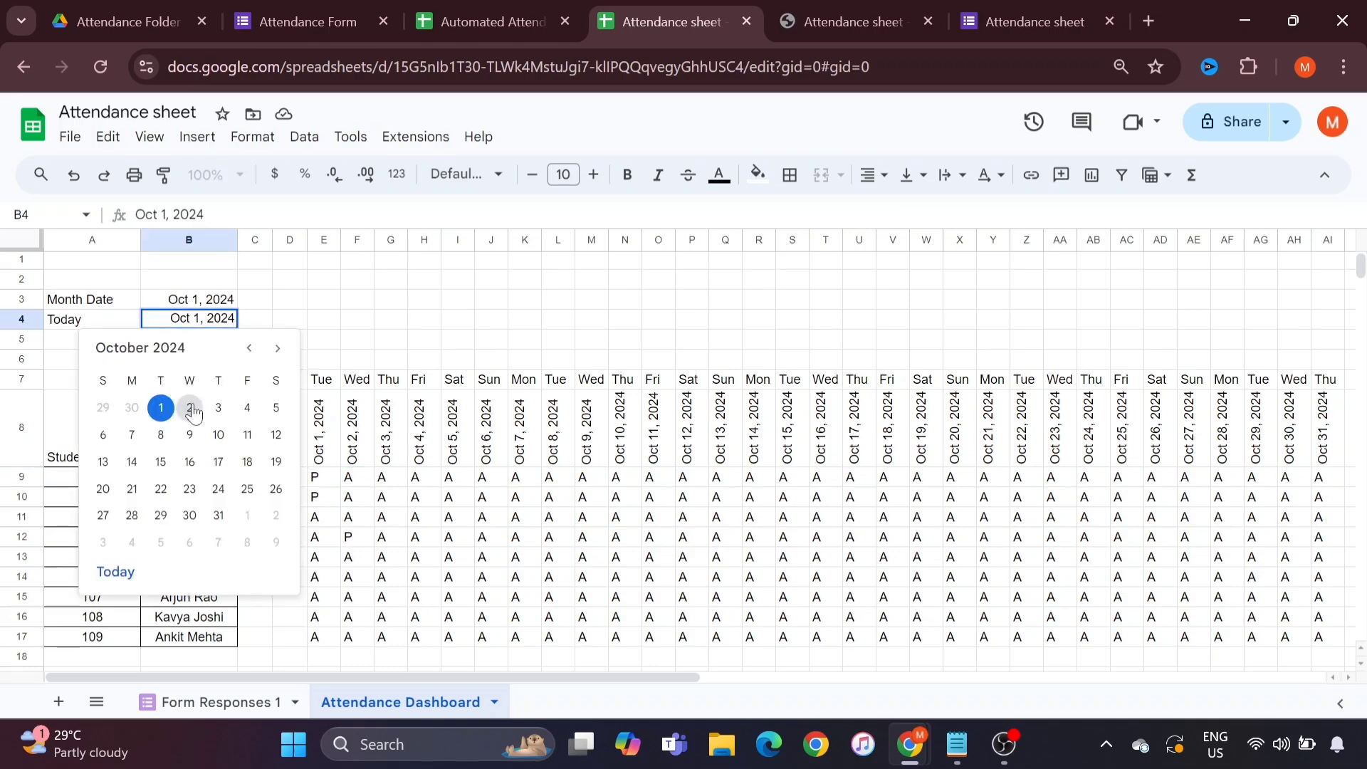
left_click(189, 406)
Step: Examine the attendance marks for dates after Oct 2 in G9:AI17 and compare the Today date with the date header in E8
left_click(403, 480)
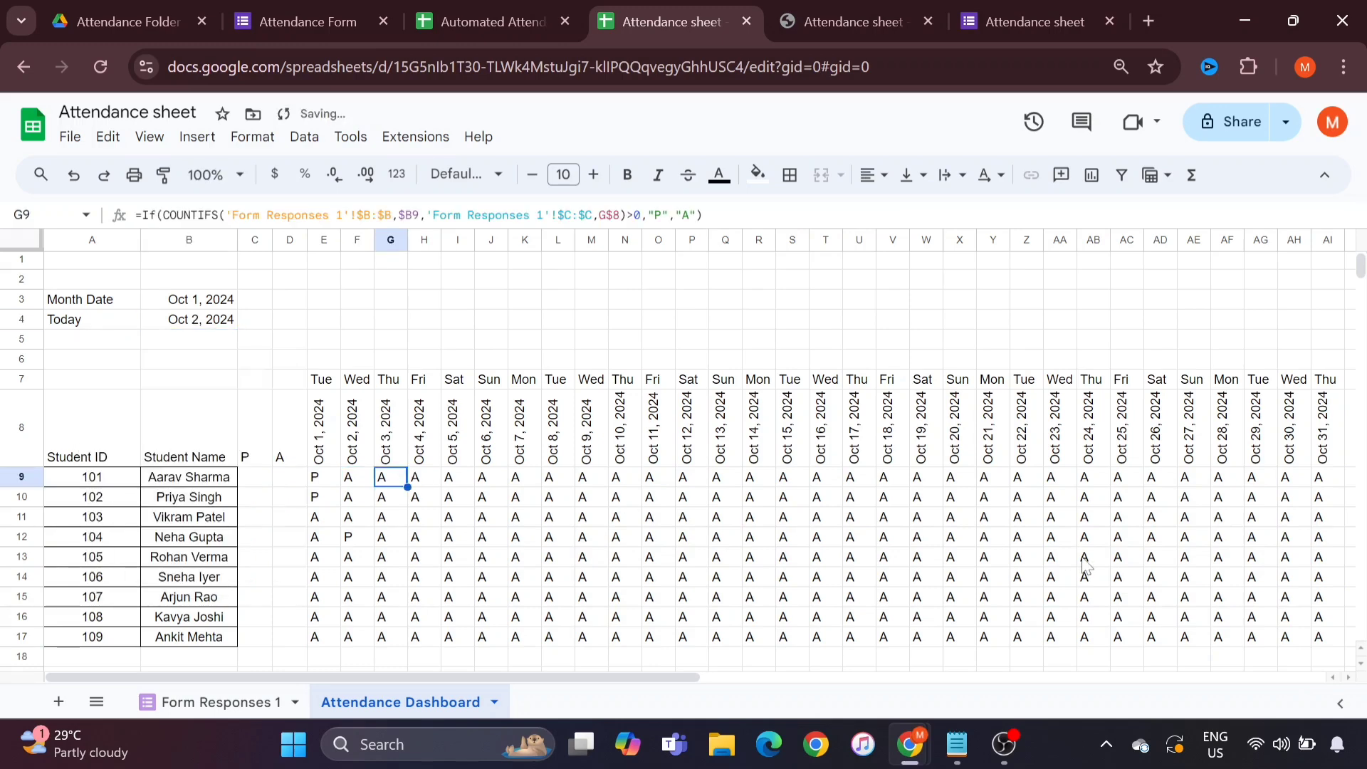
left_click(1323, 640, "shift")
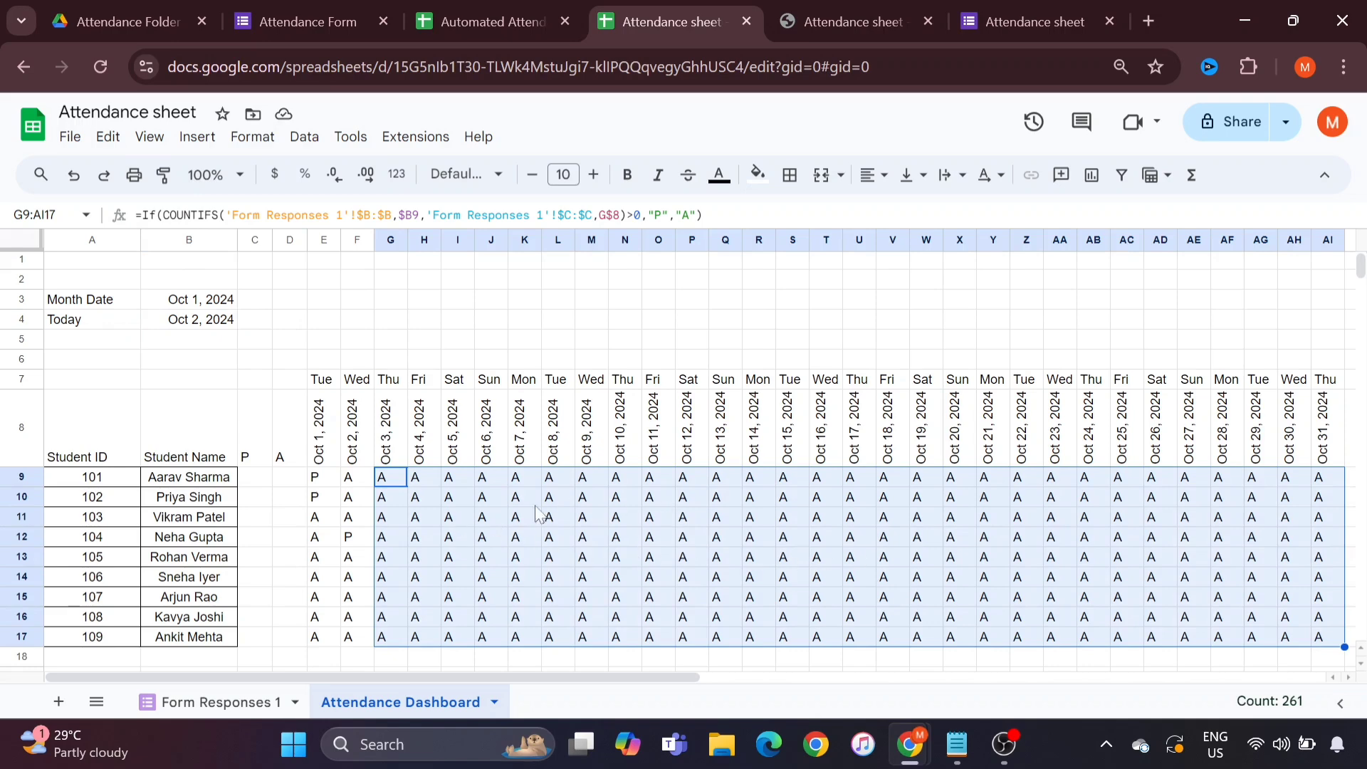
left_click(325, 485)
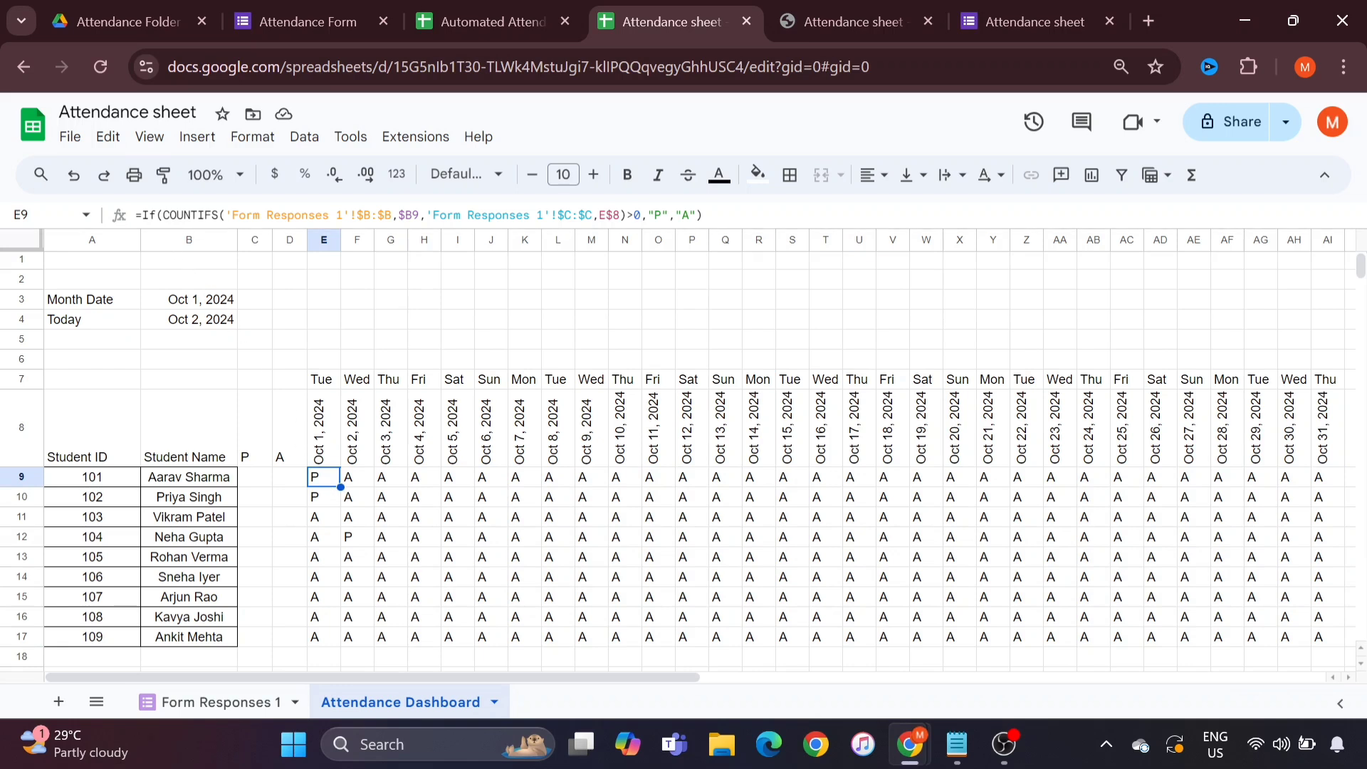
left_click(205, 322)
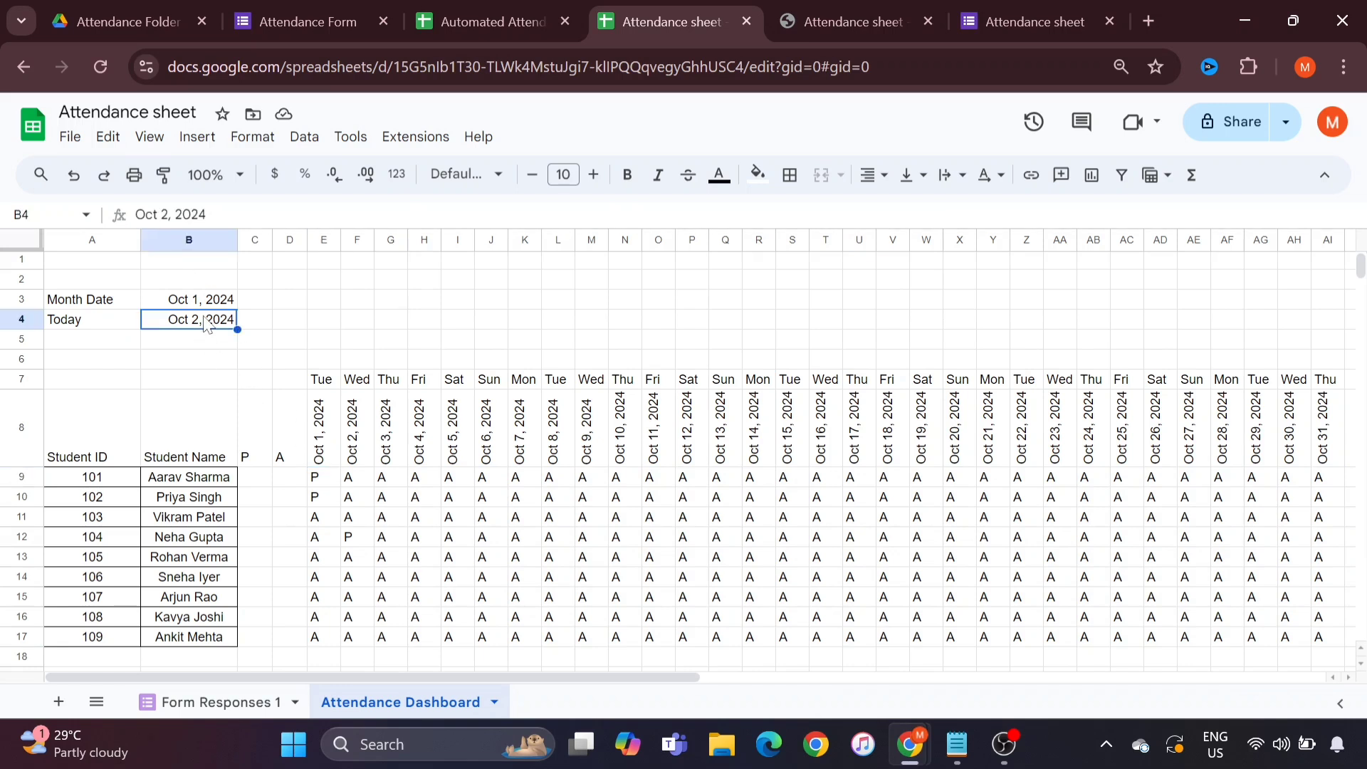
left_click(324, 438)
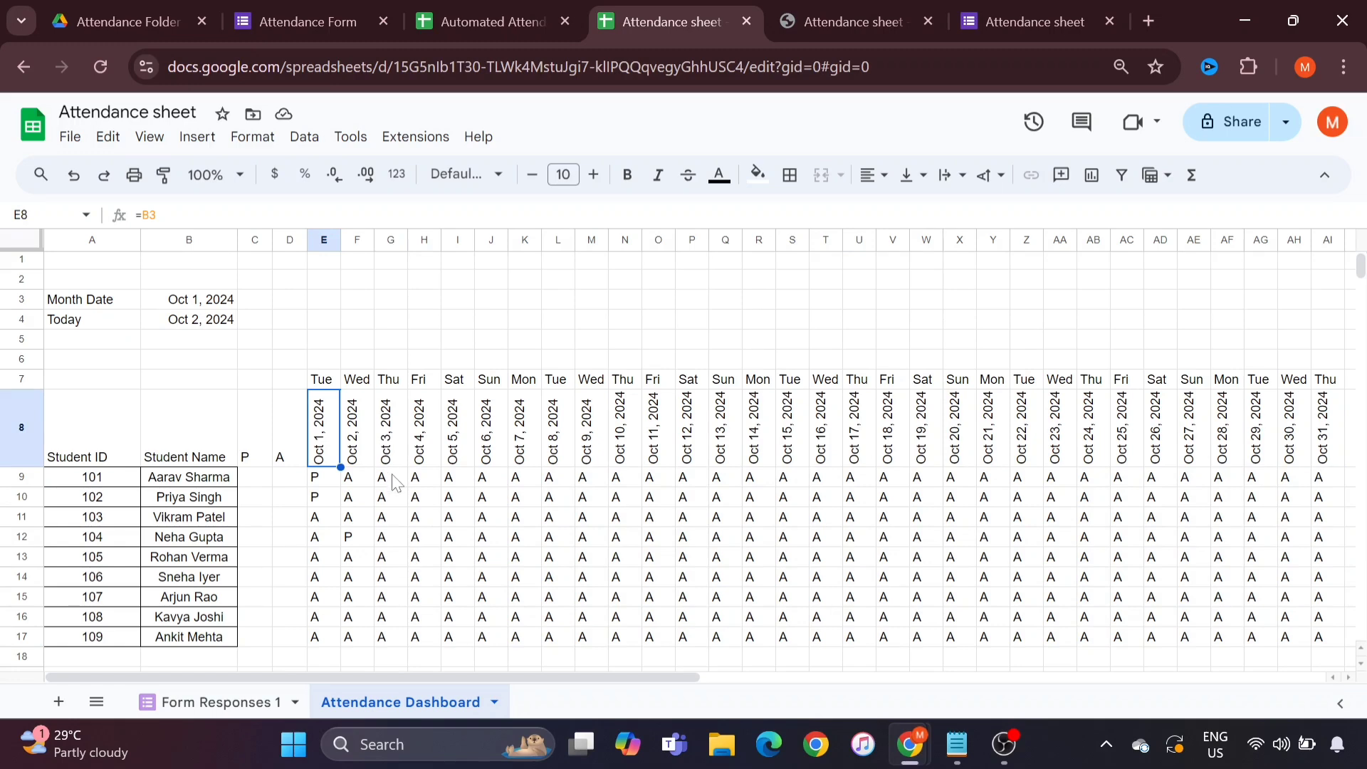
left_click(328, 483)
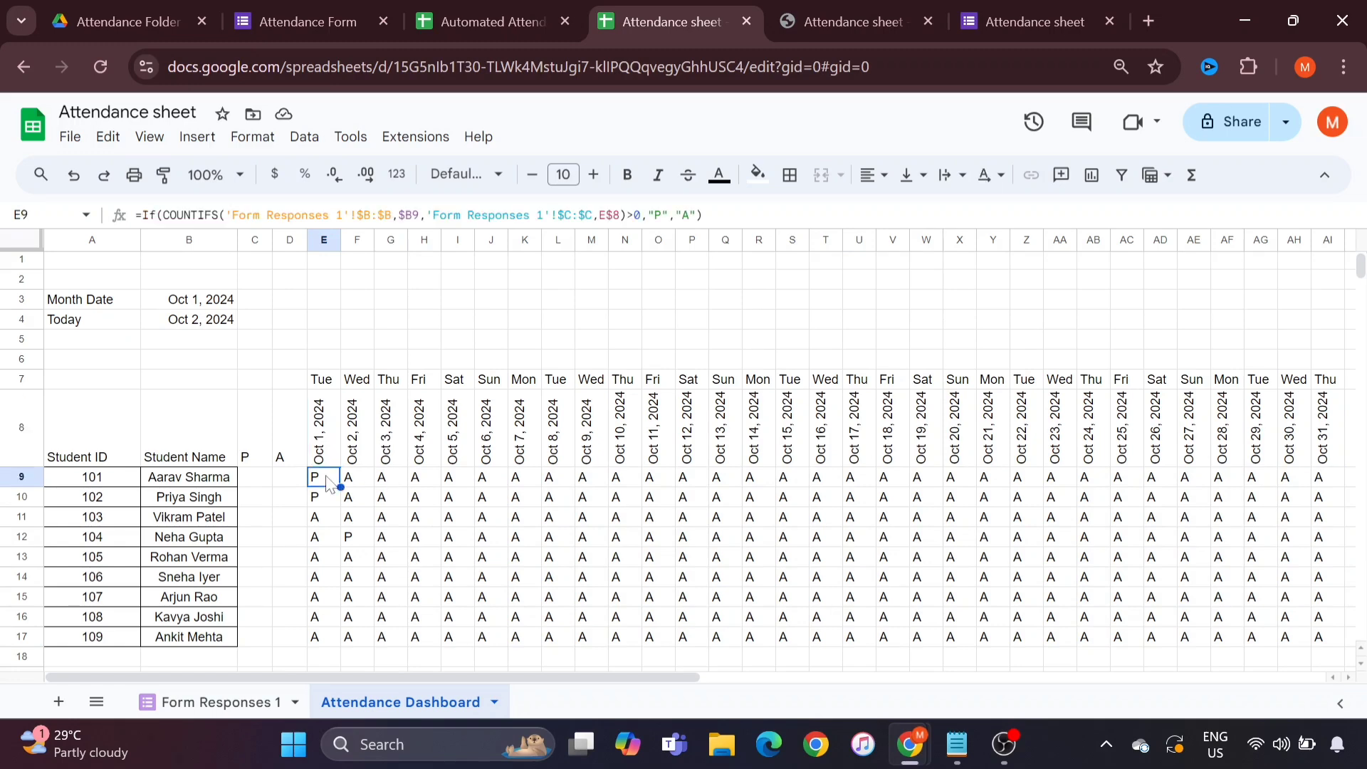
Step: Begin wrapping the E9 formula in an outer IF with the condition $B$4>E8, using an absolute reference for the Today date
key("alt+Tab")
key("alt+Tab")
left_click(142, 216)
type("if")
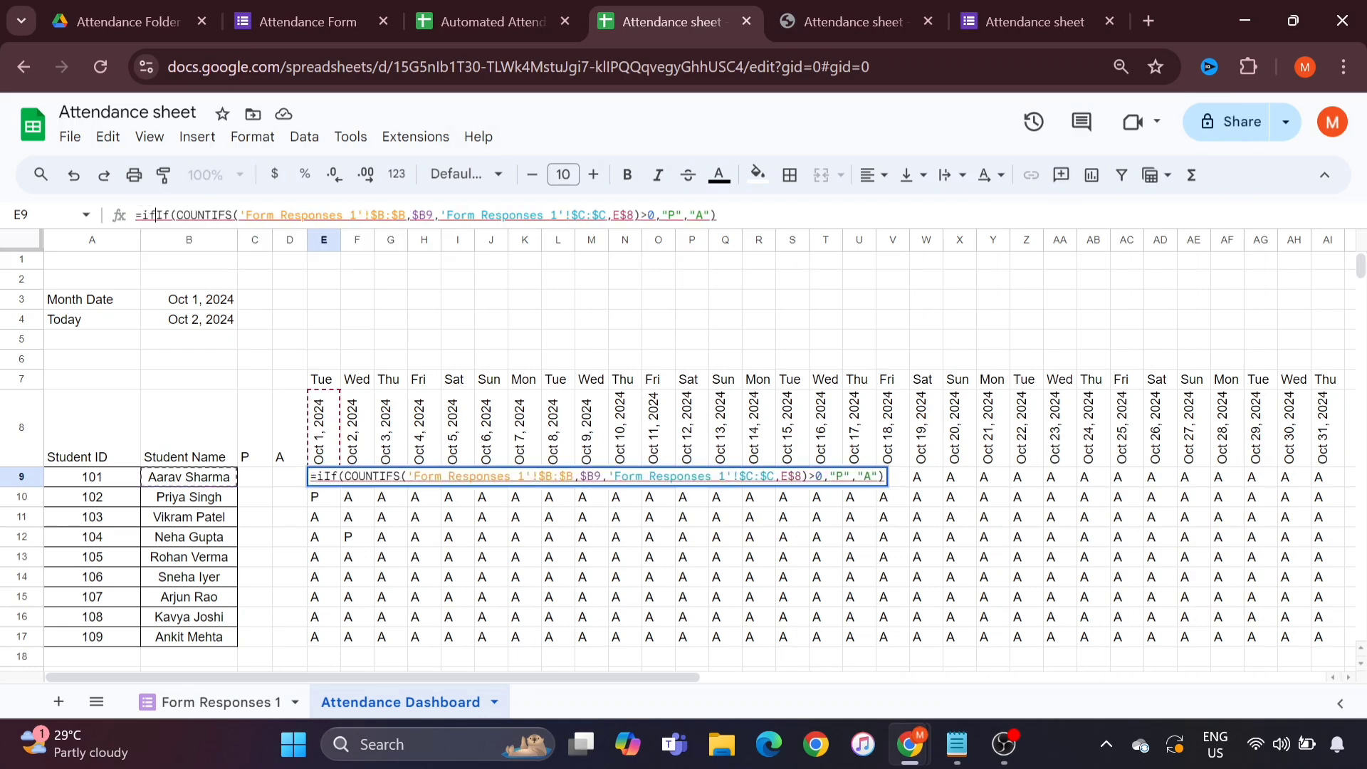
type("(")
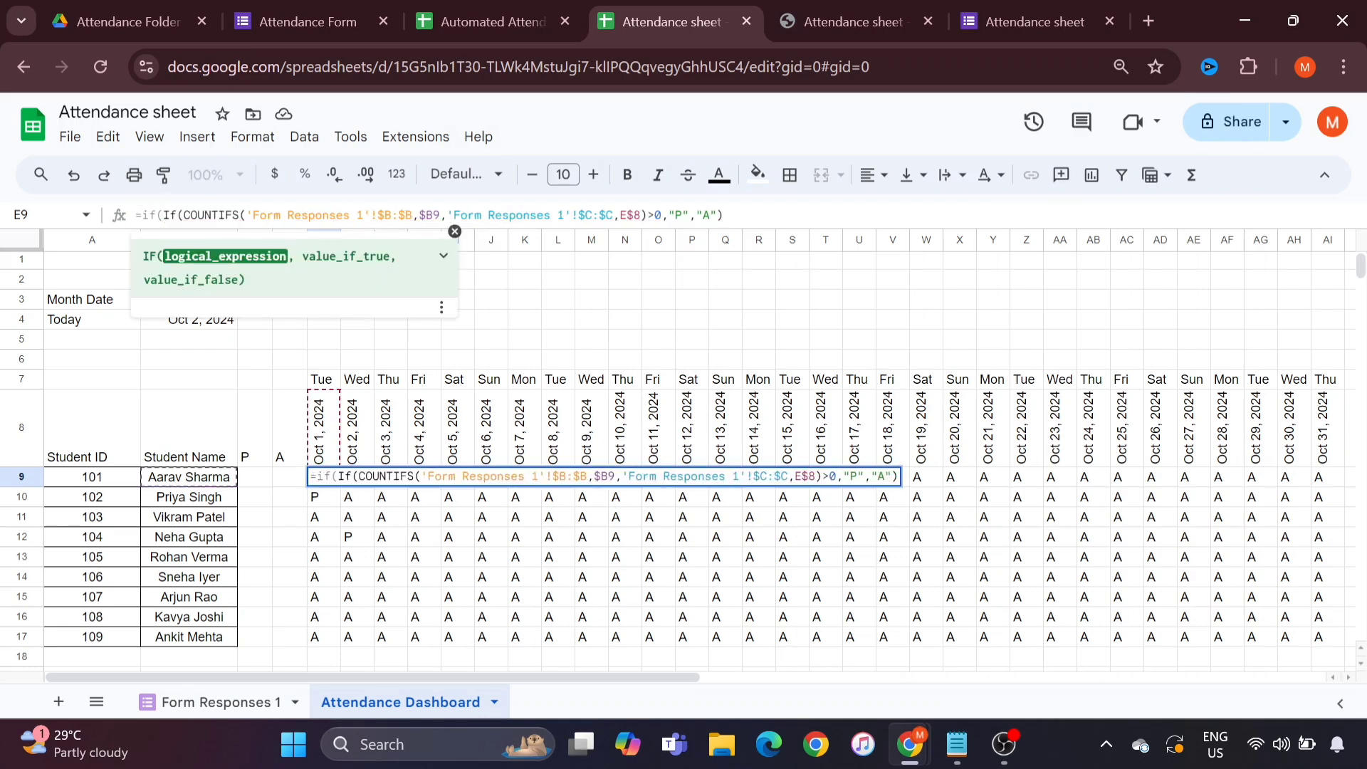
left_click(179, 326)
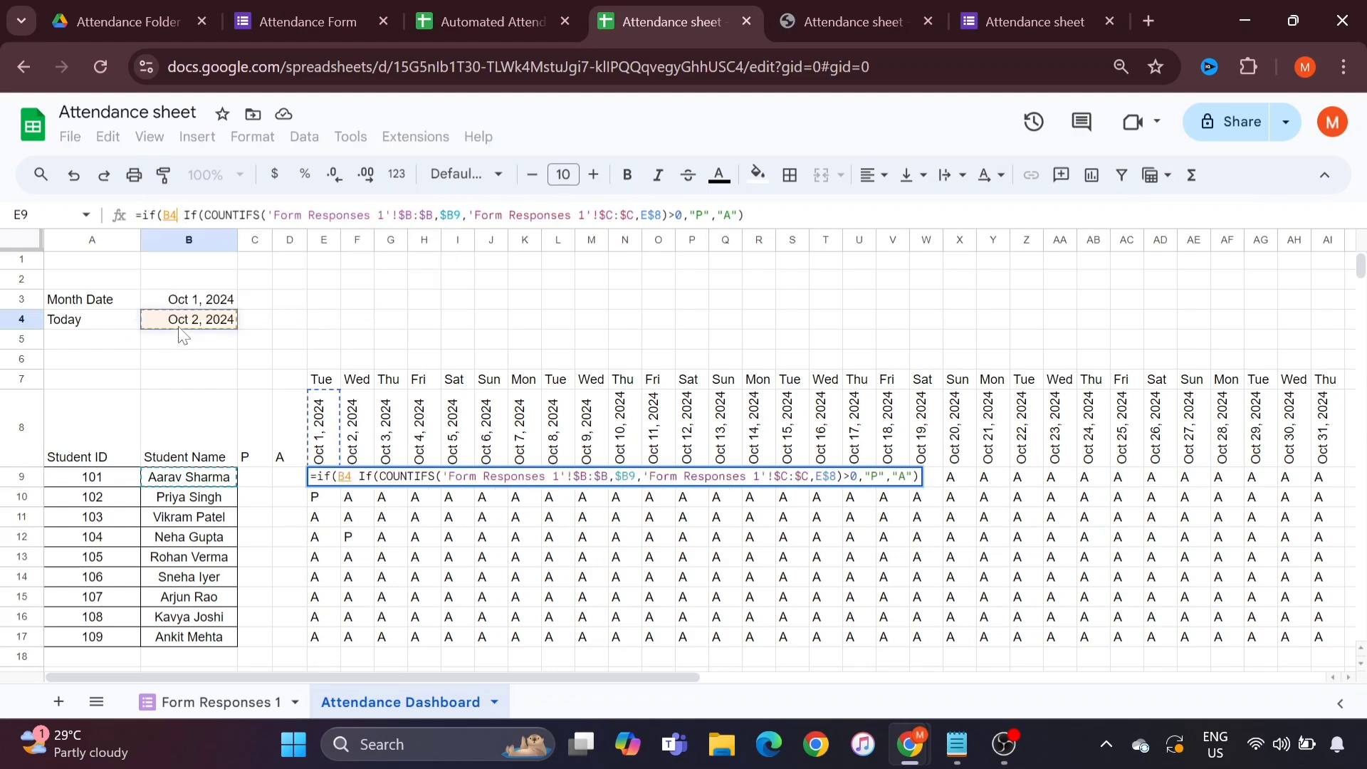
key("F4")
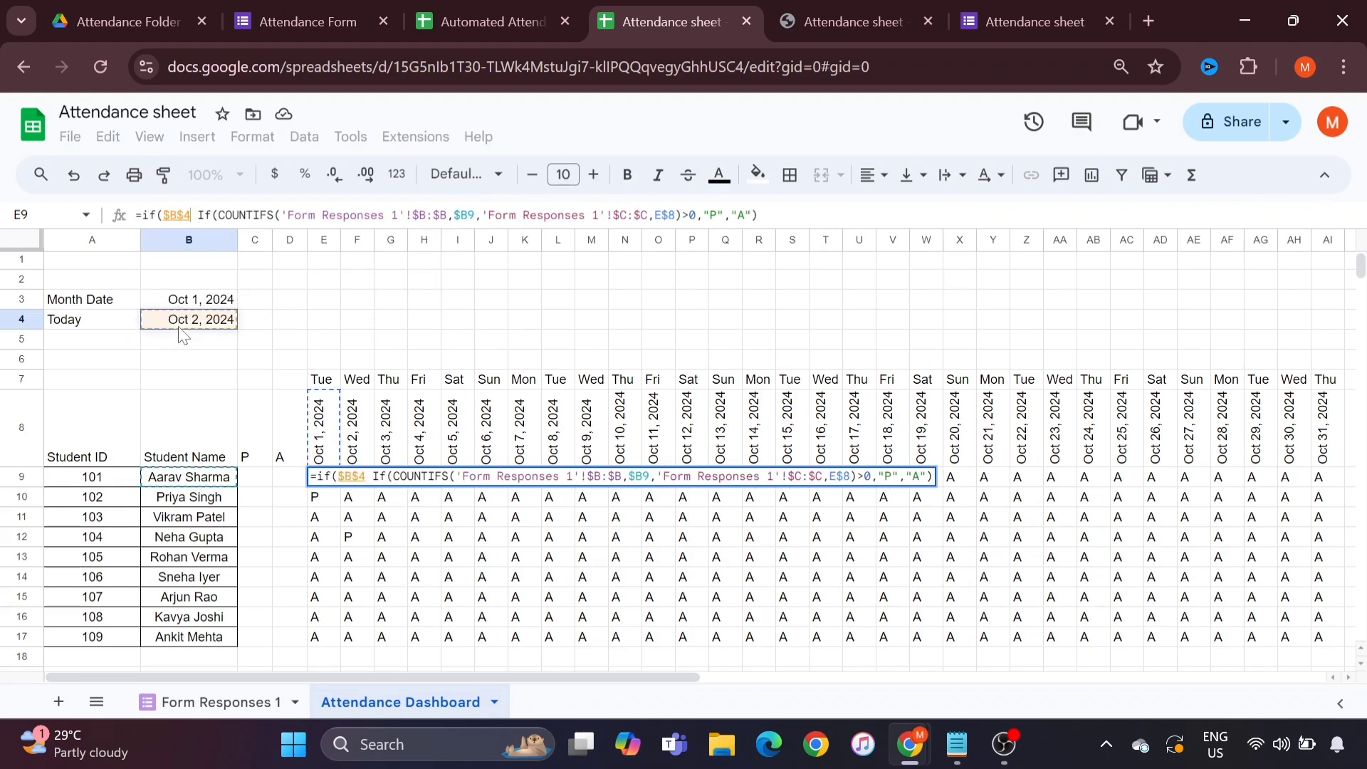
type(">")
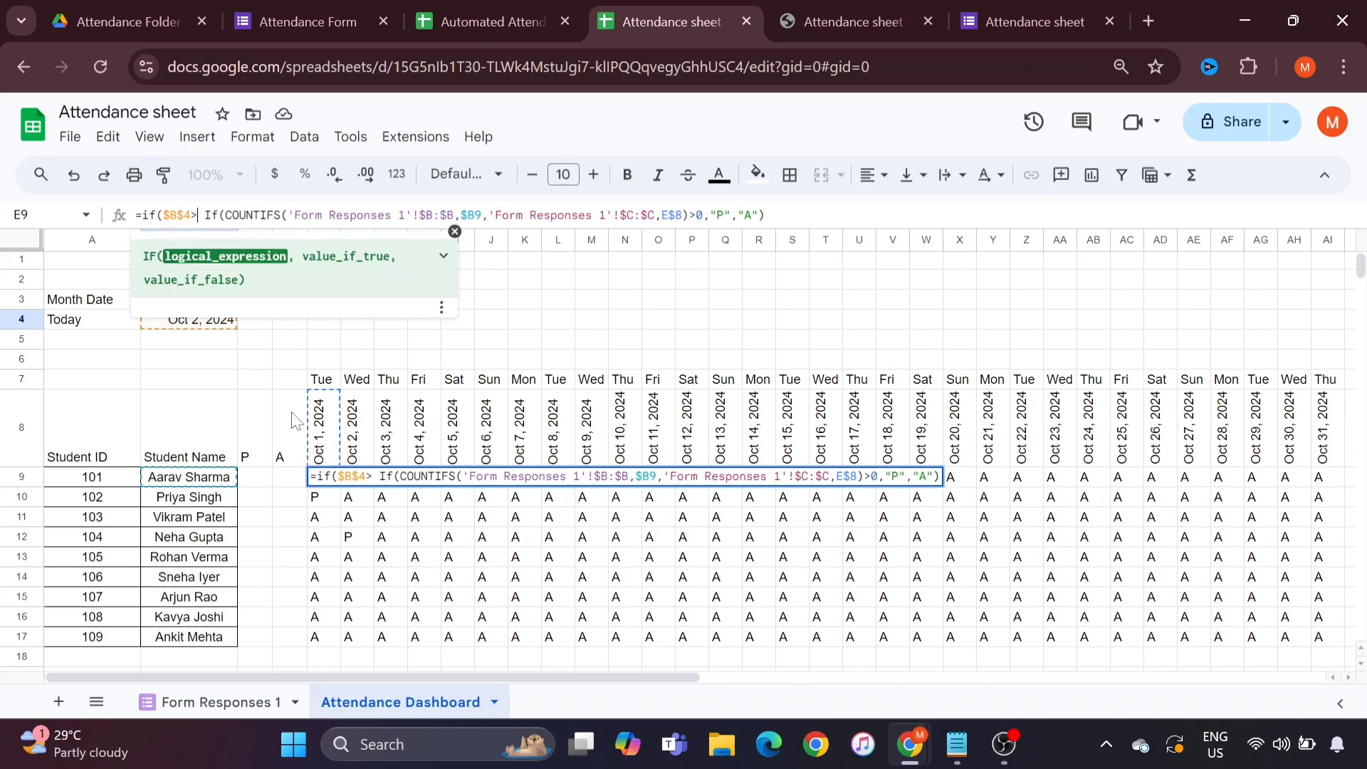
left_click(321, 433)
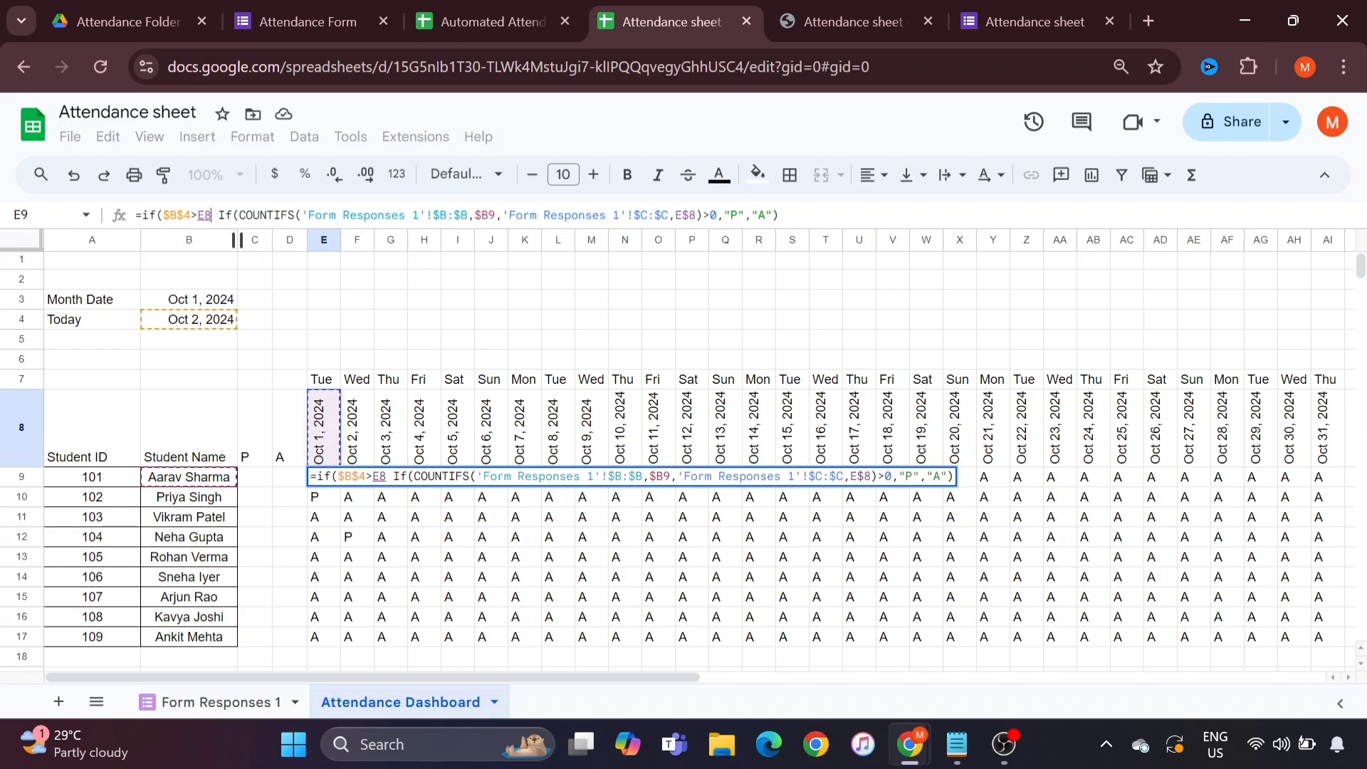
Step: Change the outer IF condition in E9 to $B$4<E8
left_click(198, 215)
key("BackSpace")
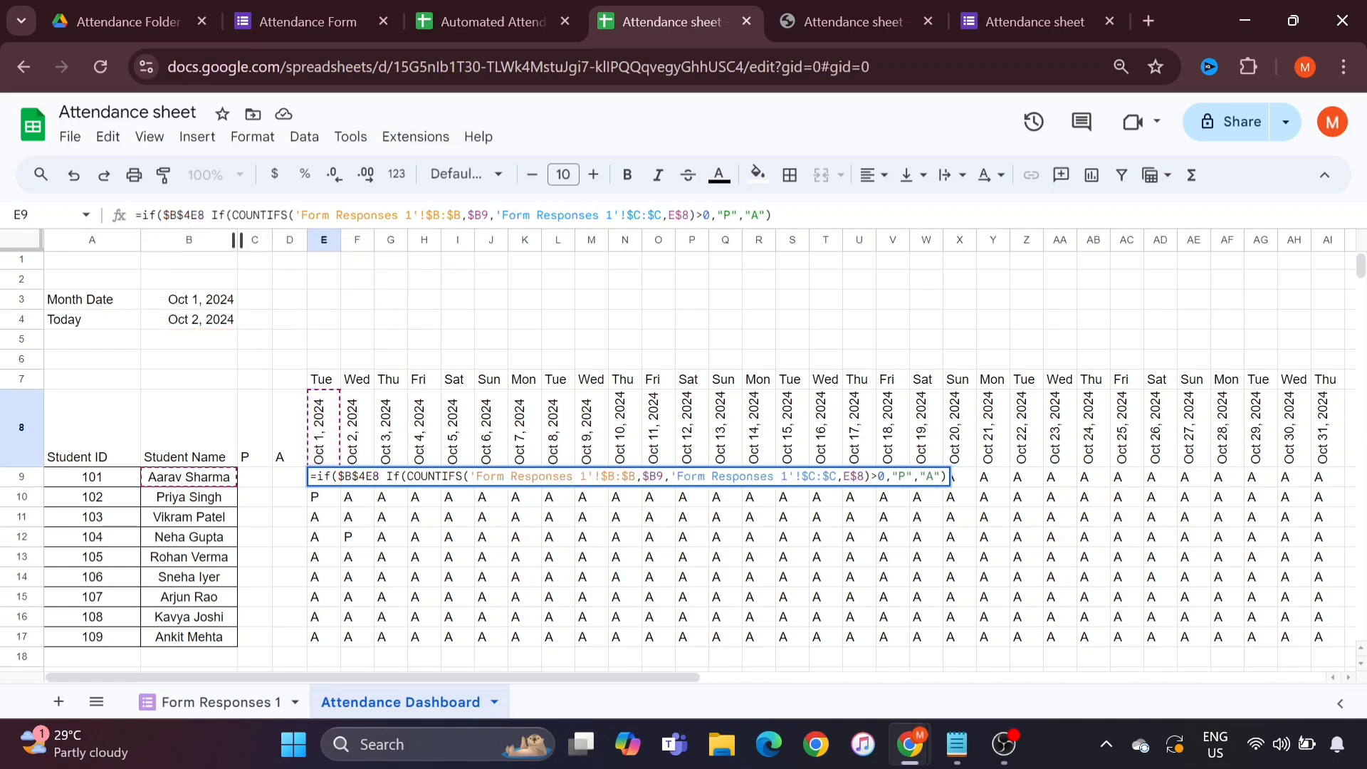
type(">")
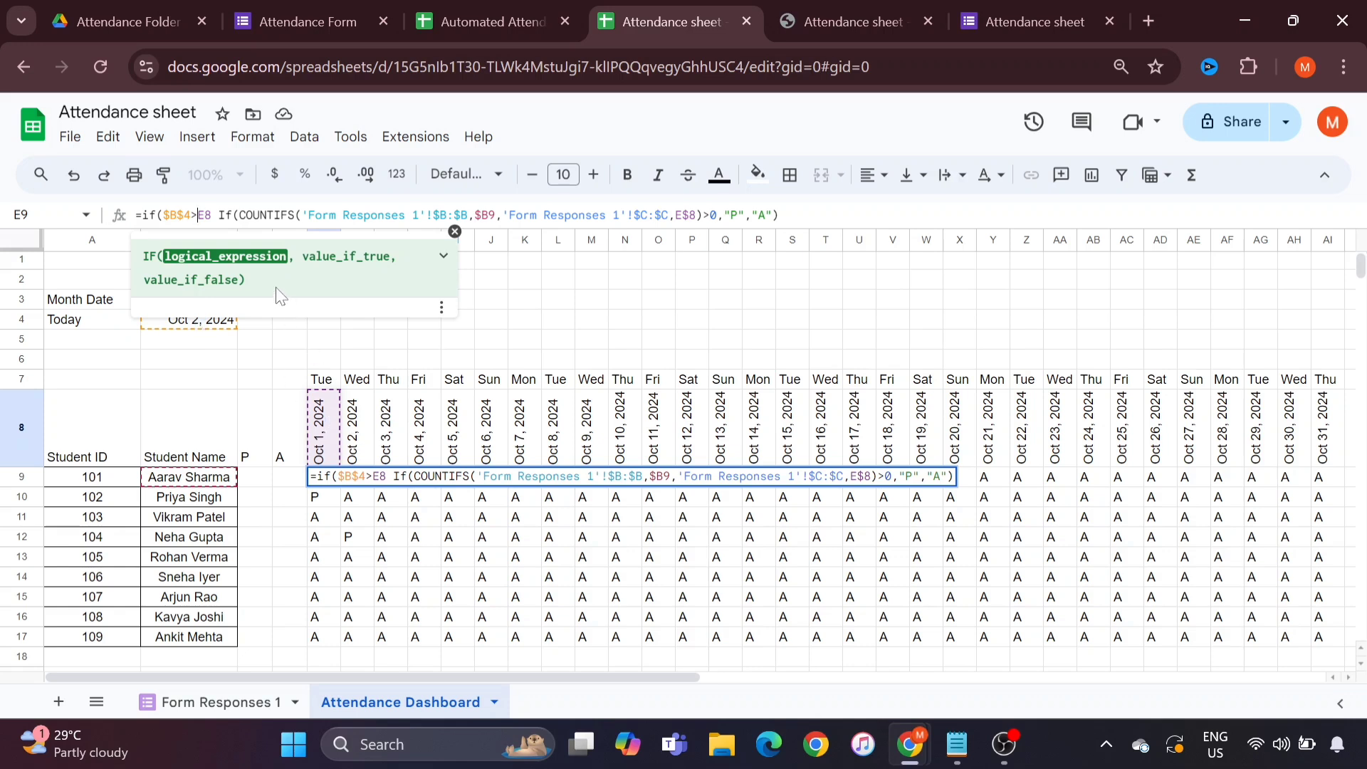
key("BackSpace")
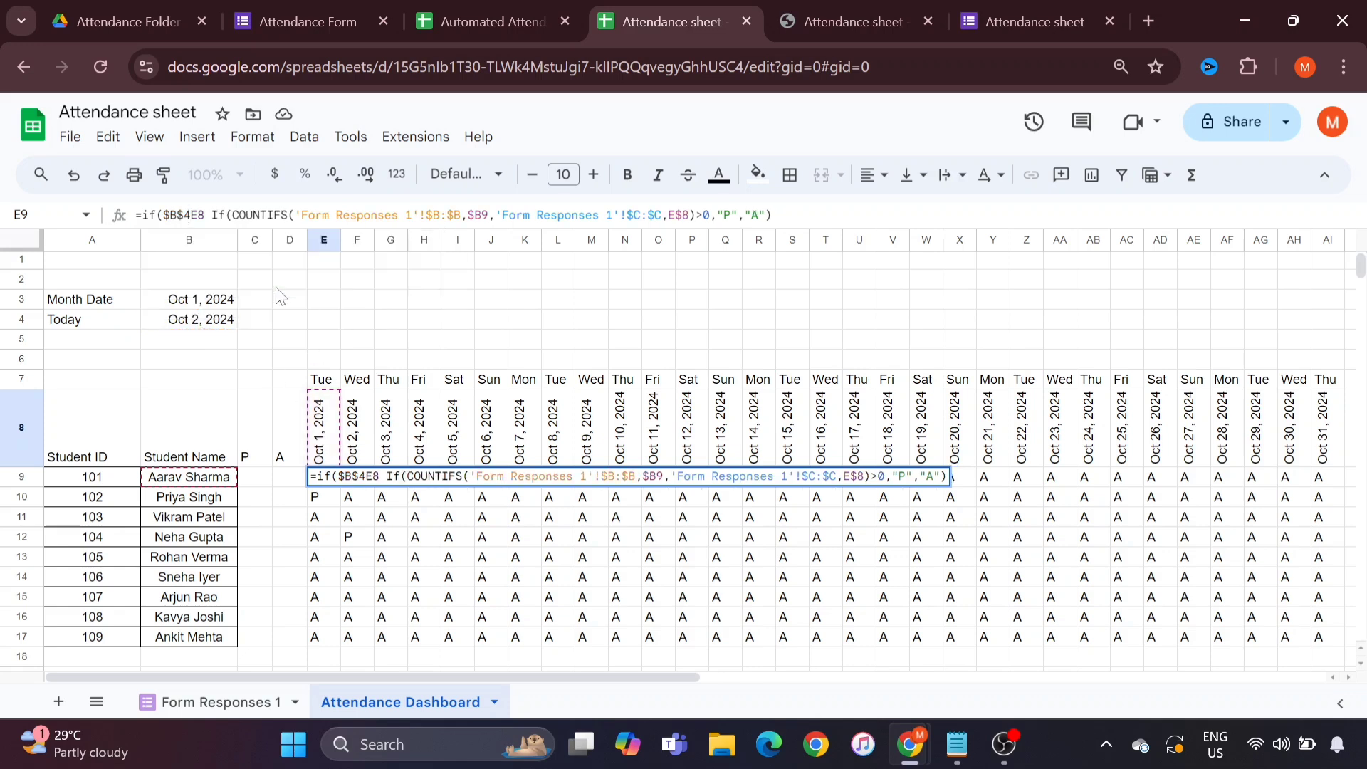
type("<E8")
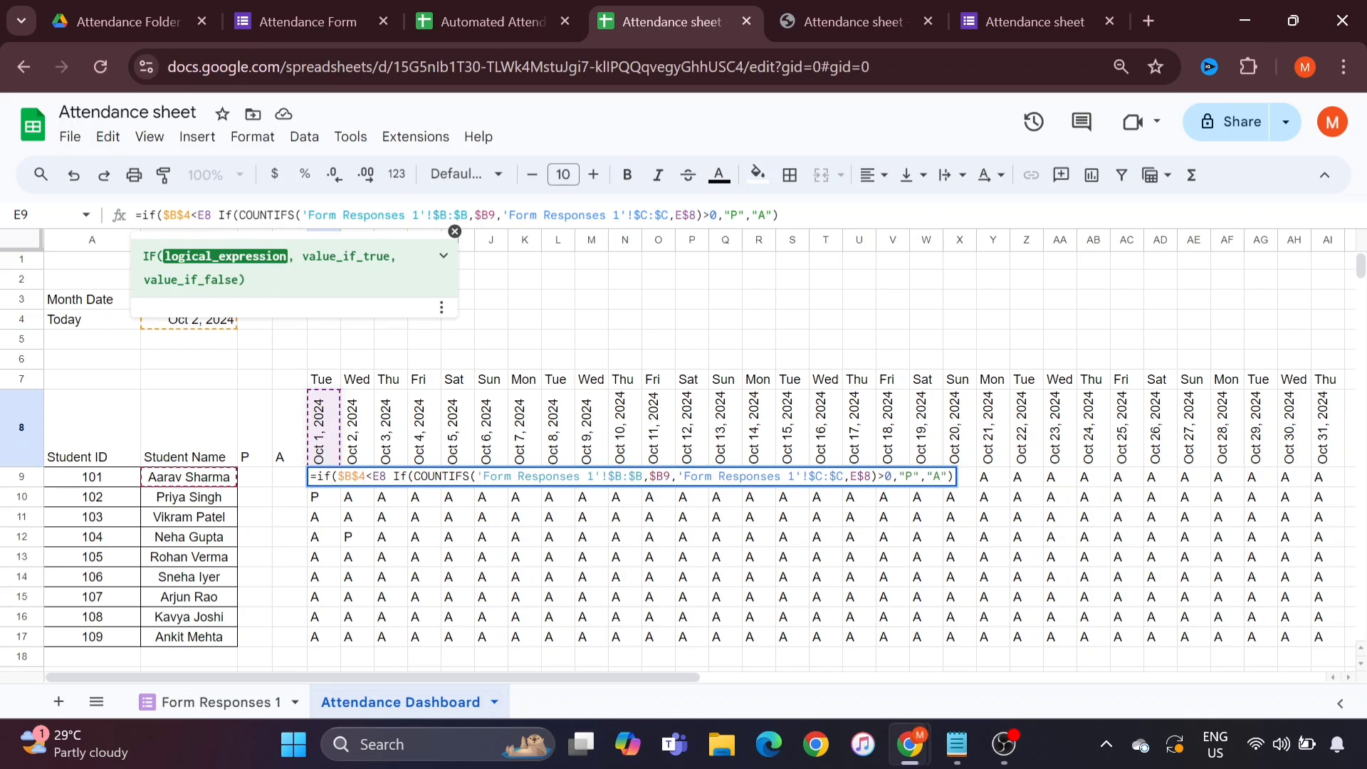
Step: Complete E9's outer IF with "" as the true value and the existing COUNTIFS-based IF as the false value
type(",")
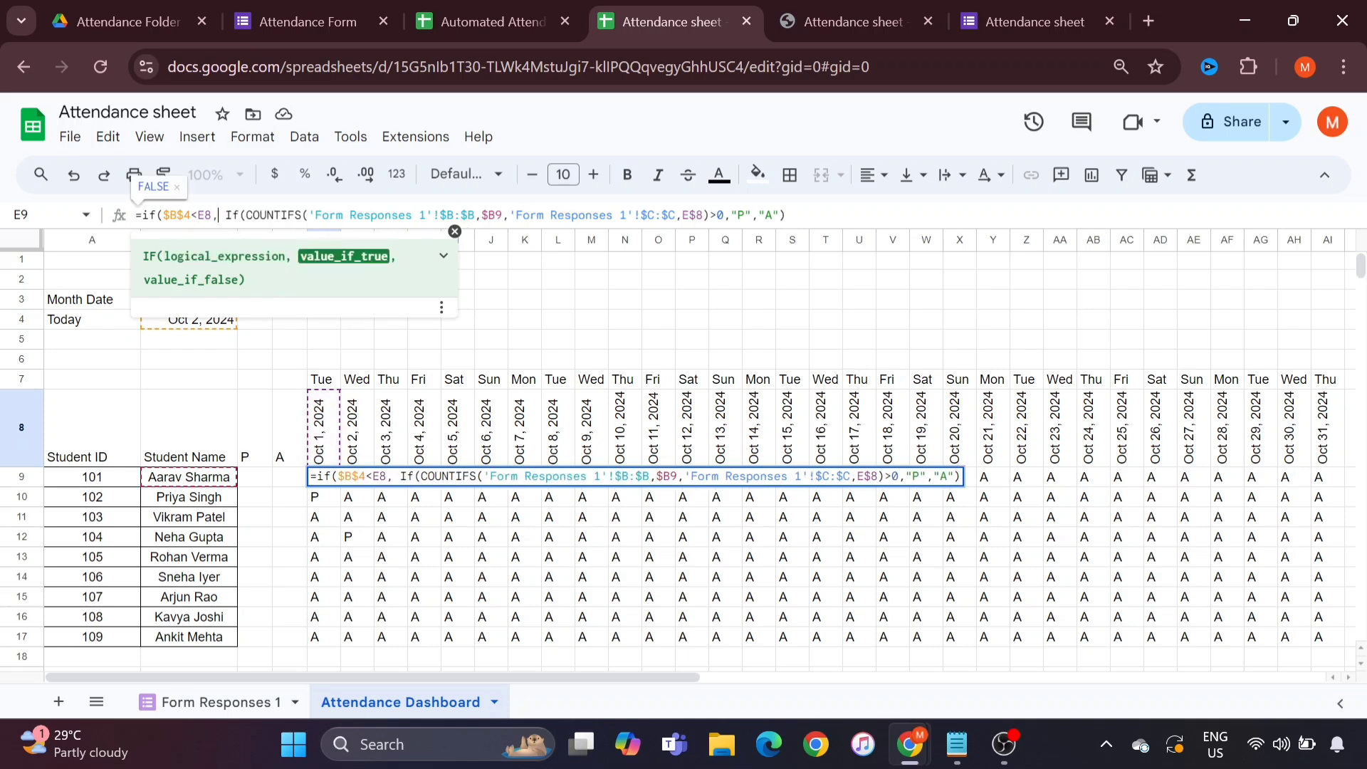
type("\"\"")
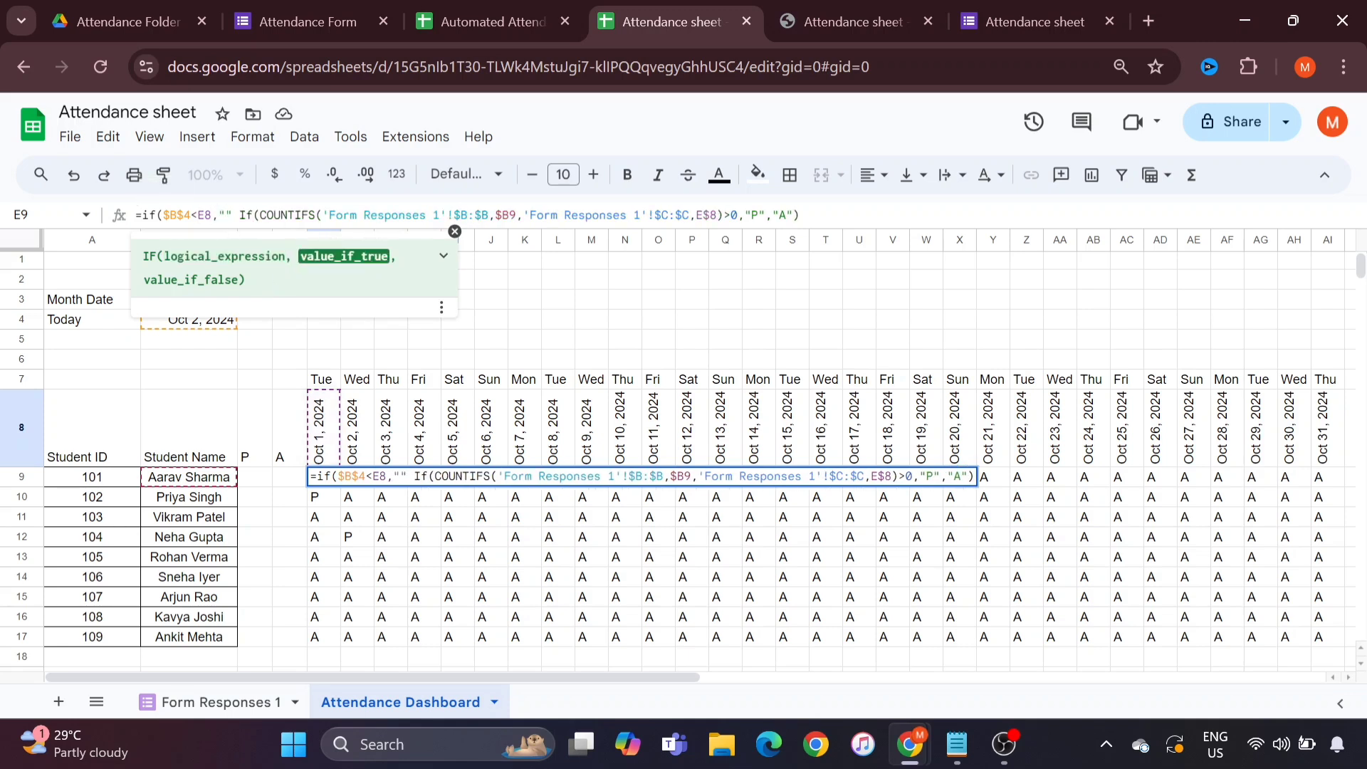
type(",")
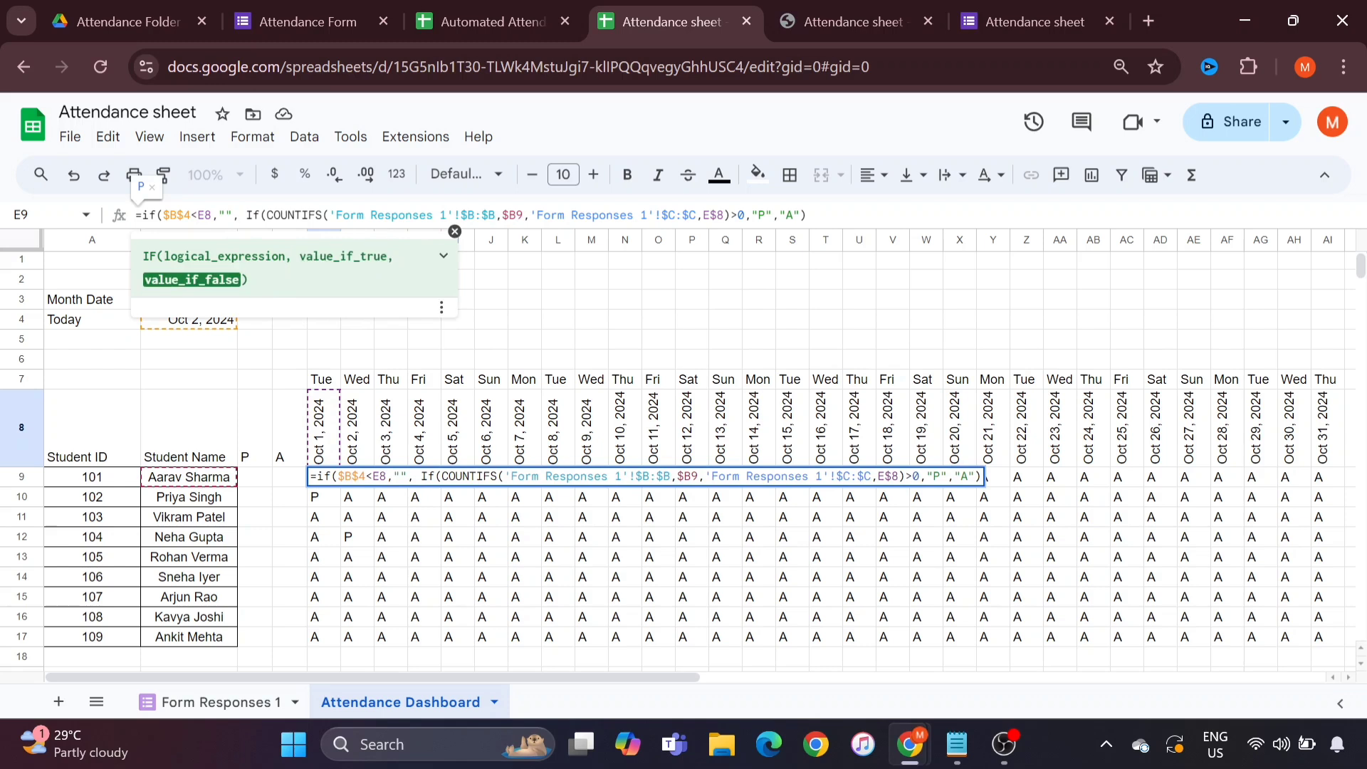
left_click(825, 213)
type(")")
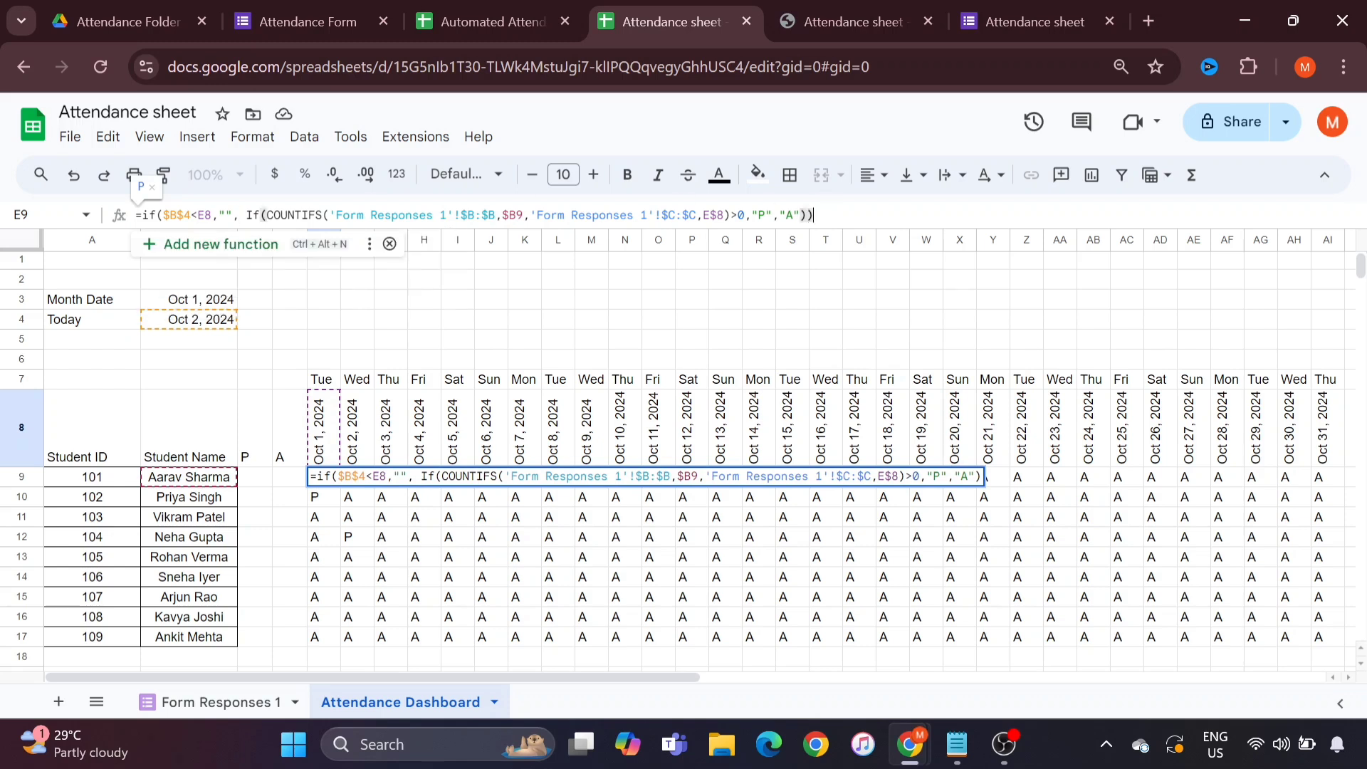
key("Return")
key("Return")
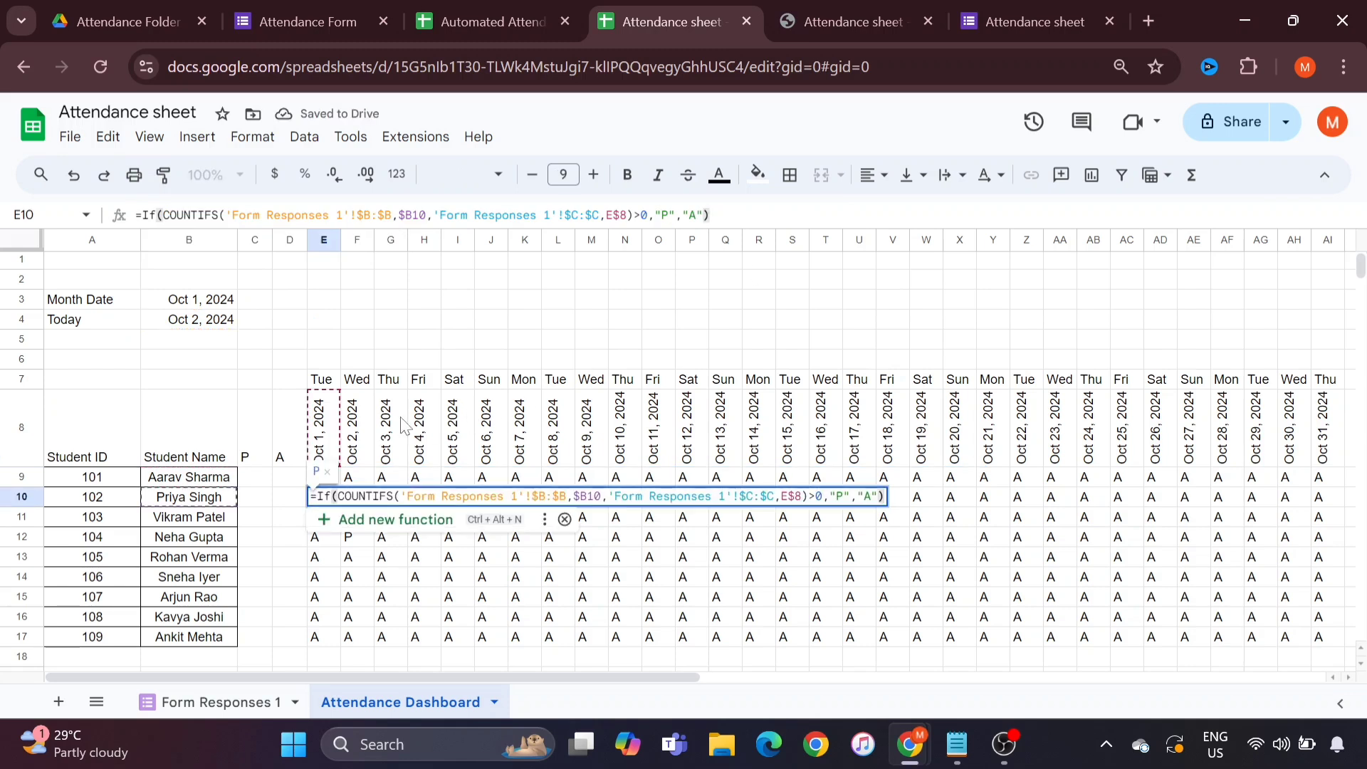
left_click(402, 426)
Step: Fill the nested IF formula from E9 down through E17
left_click(334, 486)
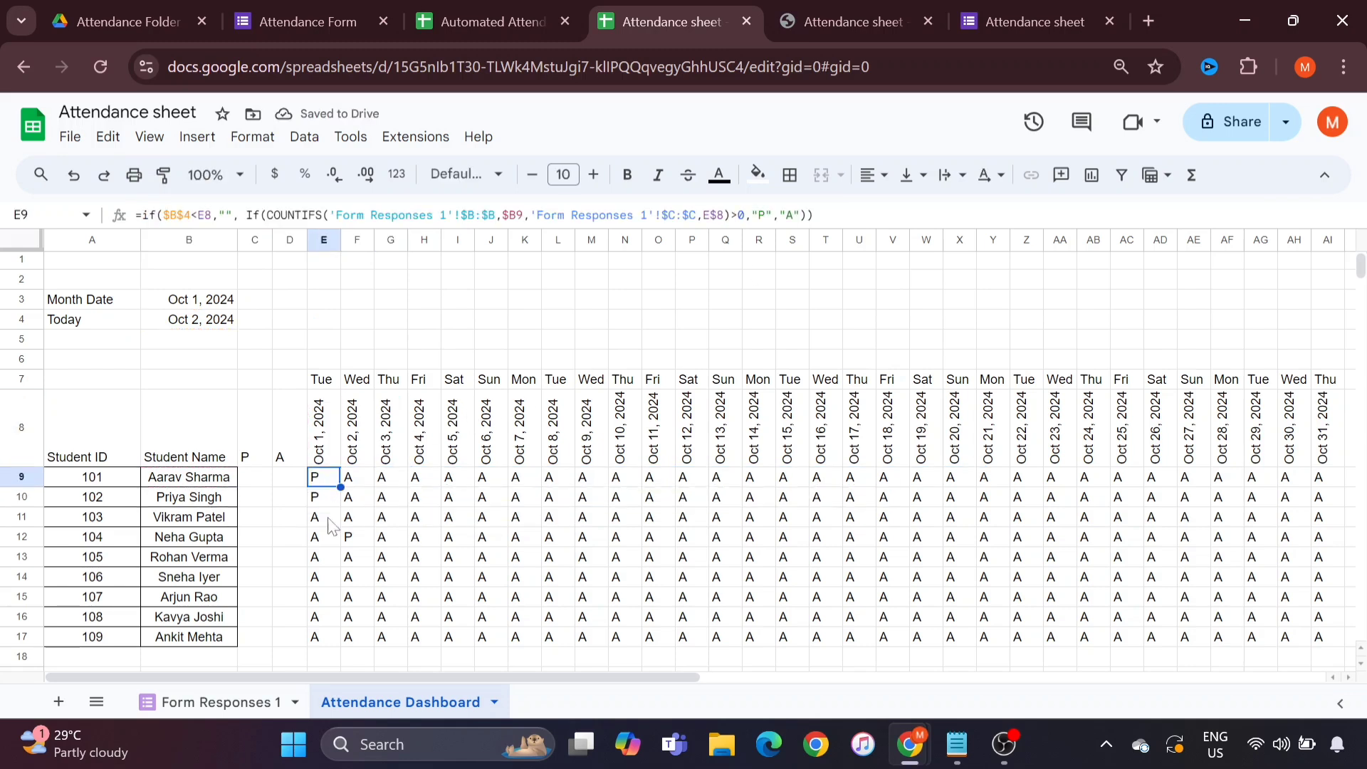
left_click_drag(341, 487, 332, 638)
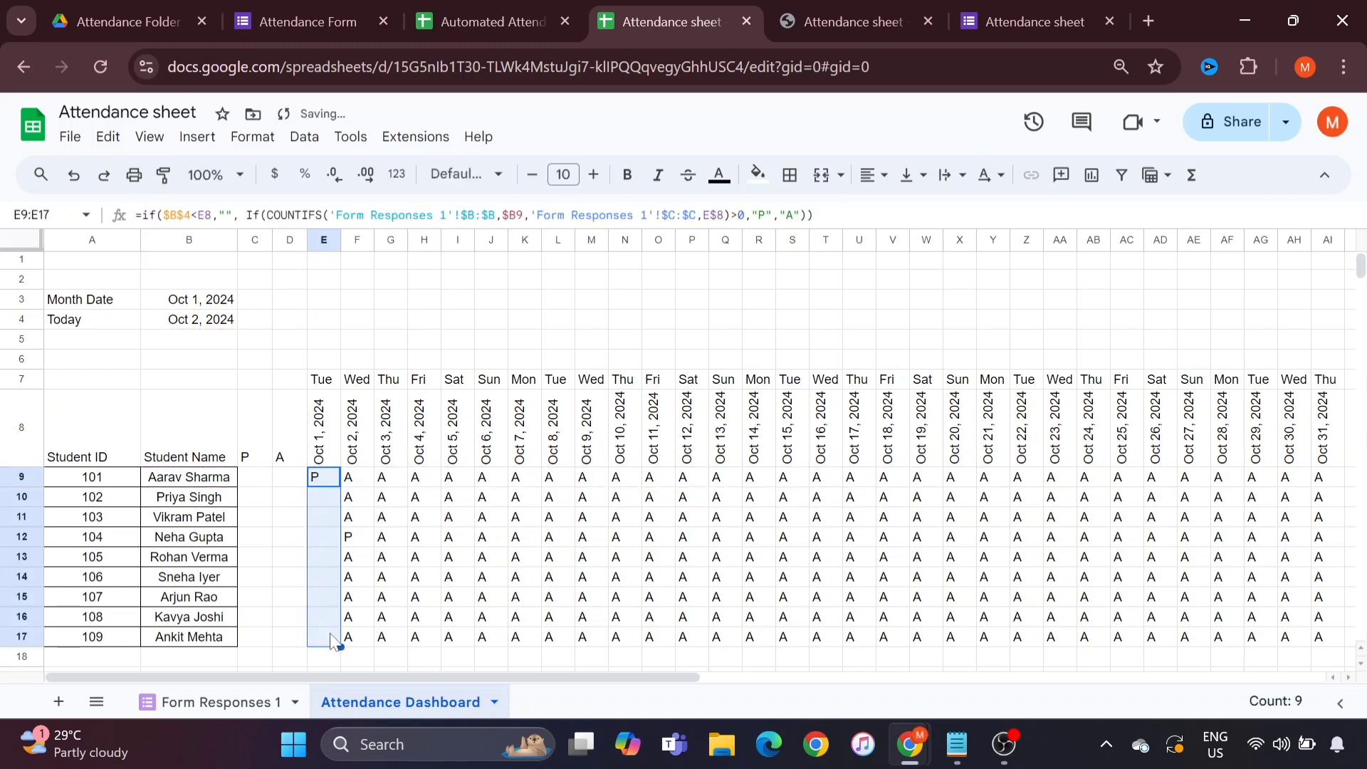
key("Up")
key("Down")
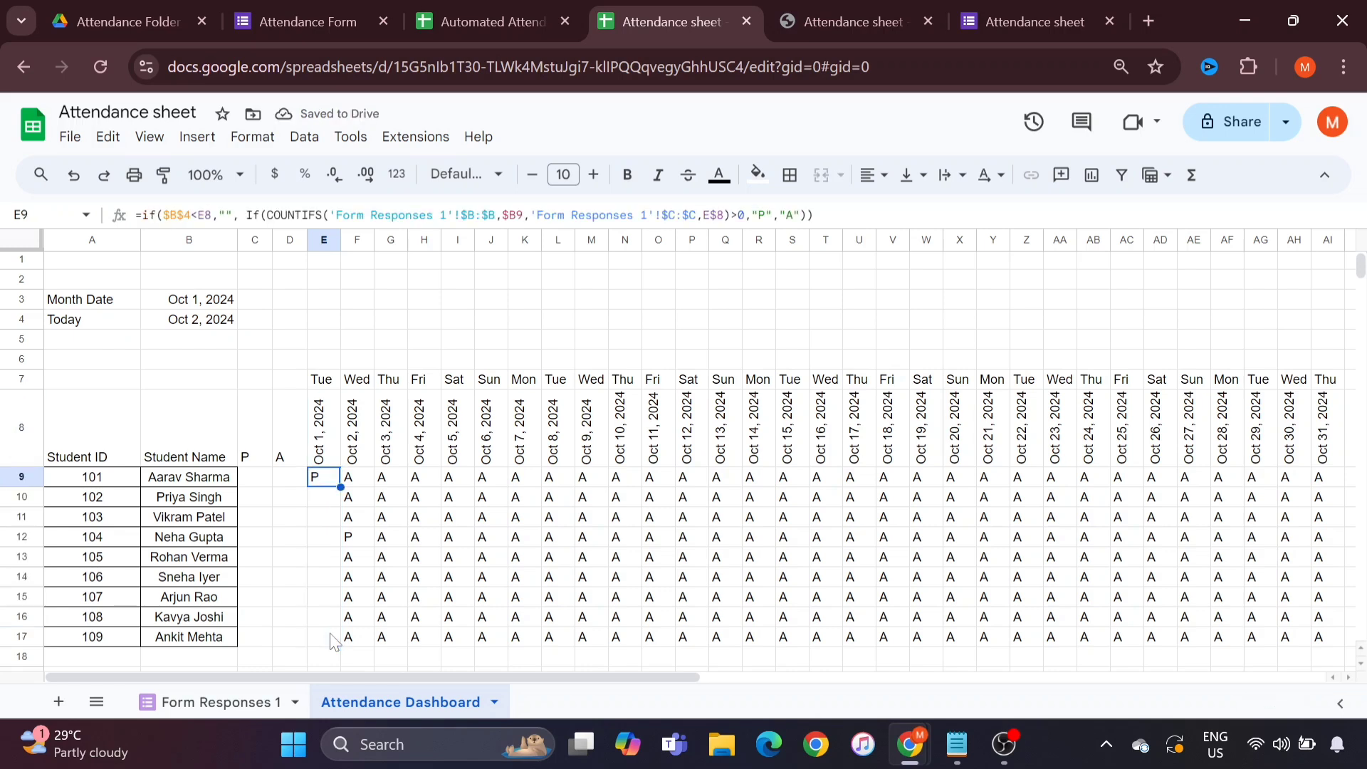
Step: Lock the row of the date header reference in E9's outer IF condition, making it $B$4<E$8
double_click(324, 484)
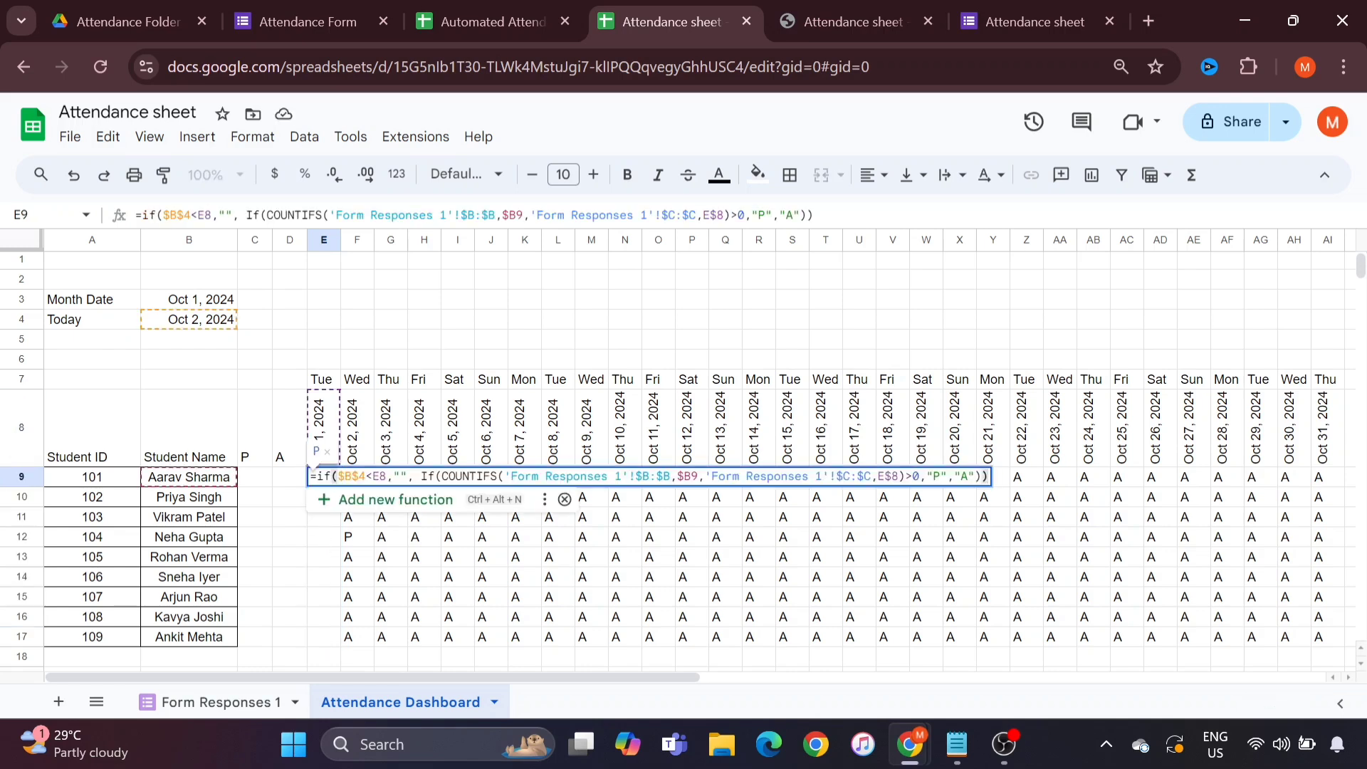
key("Escape")
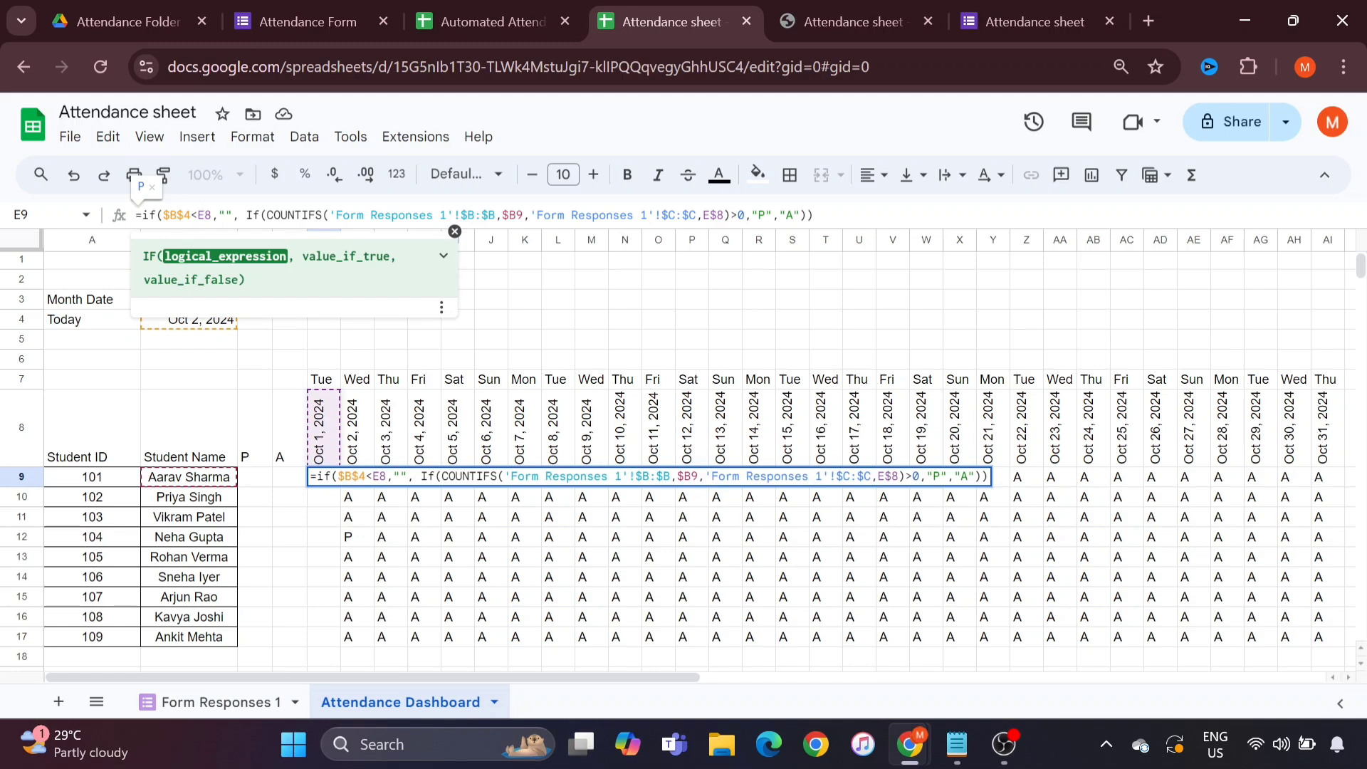
type("$")
key("Return")
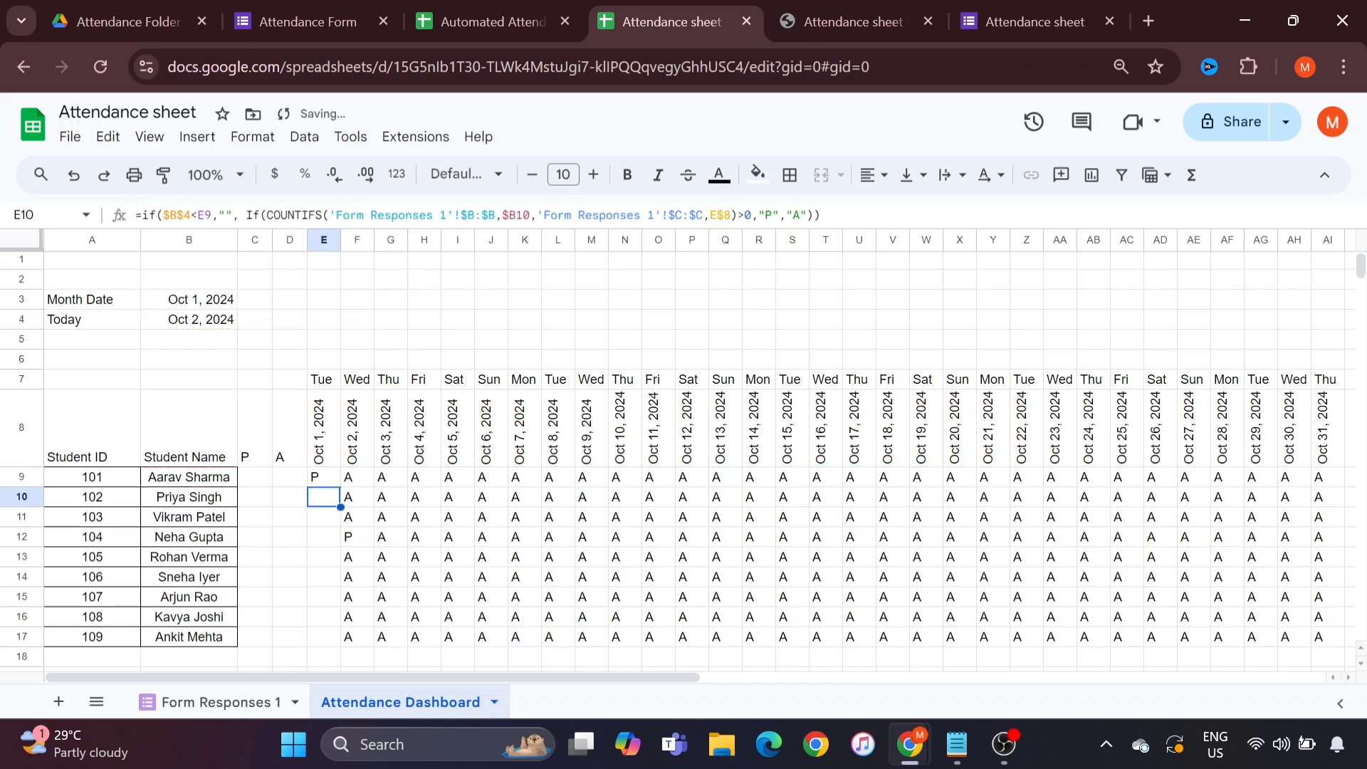
Step: Fill the corrected E9 formula with the E$8 reference down through E17
key("Up")
key("ctrl+shift+Down")
key("ctrl+d")
key("ctrl+shift+Up")
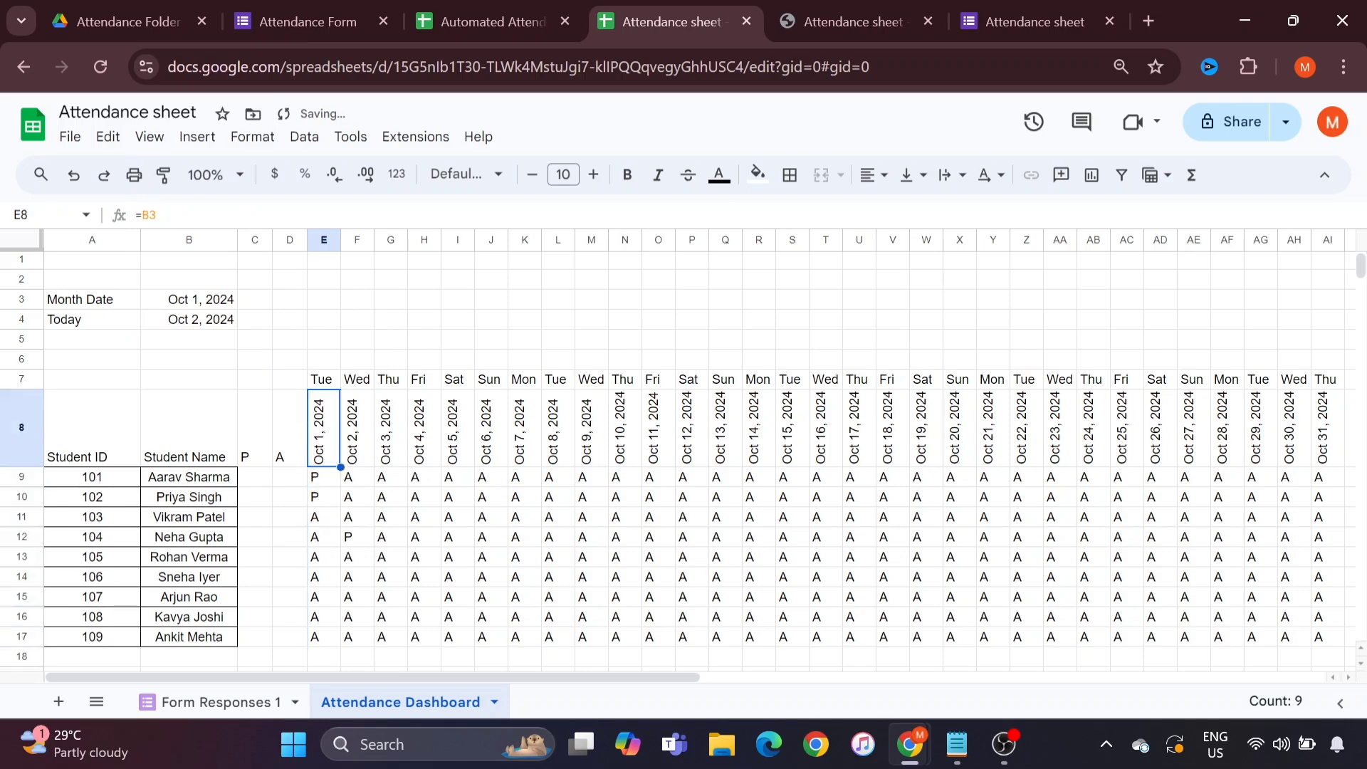
Step: Copy the nested IF formulas in E9:E17 across all October dates through column AI and check the Oct 3 cell
key("ctrl+shift+Down")
key("ctrl+c")
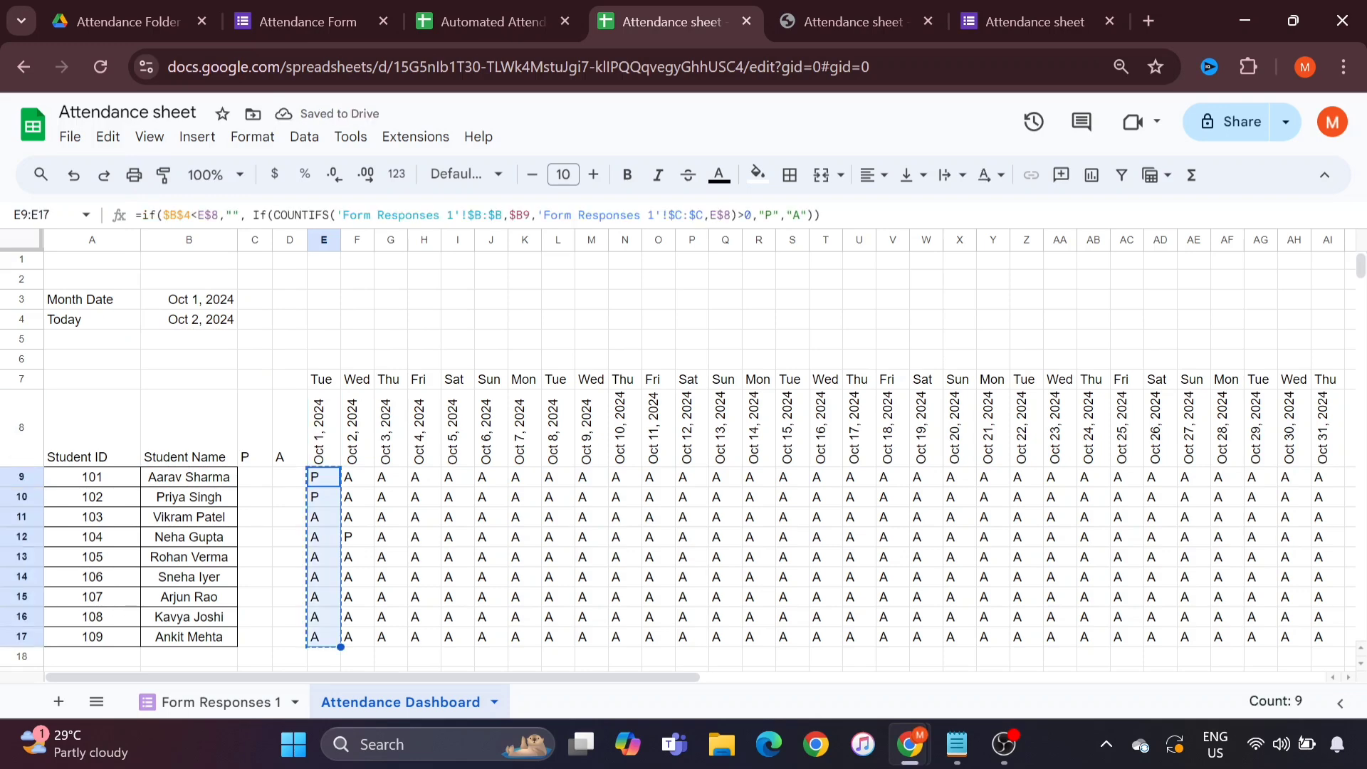
key("ctrl+shift+Right")
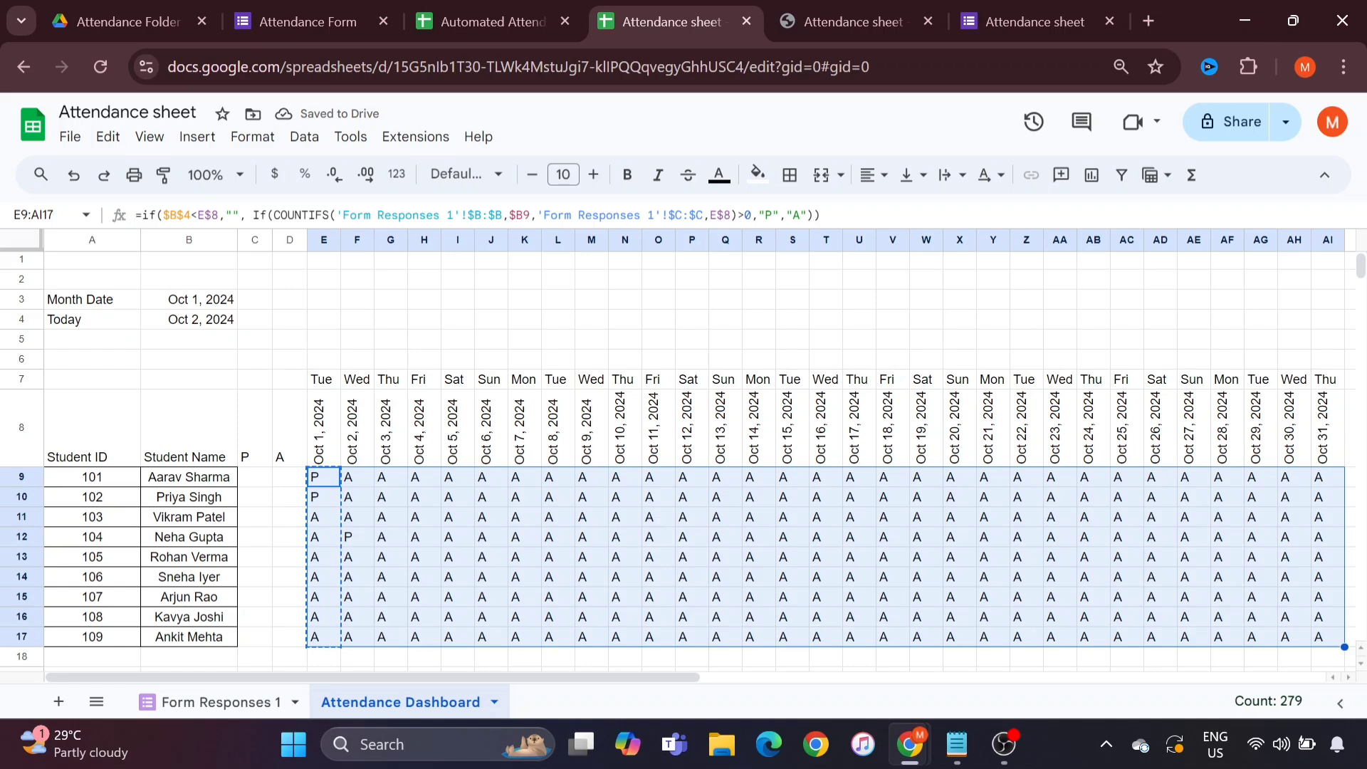
key("ctrl+v")
key("Up")
key("Down")
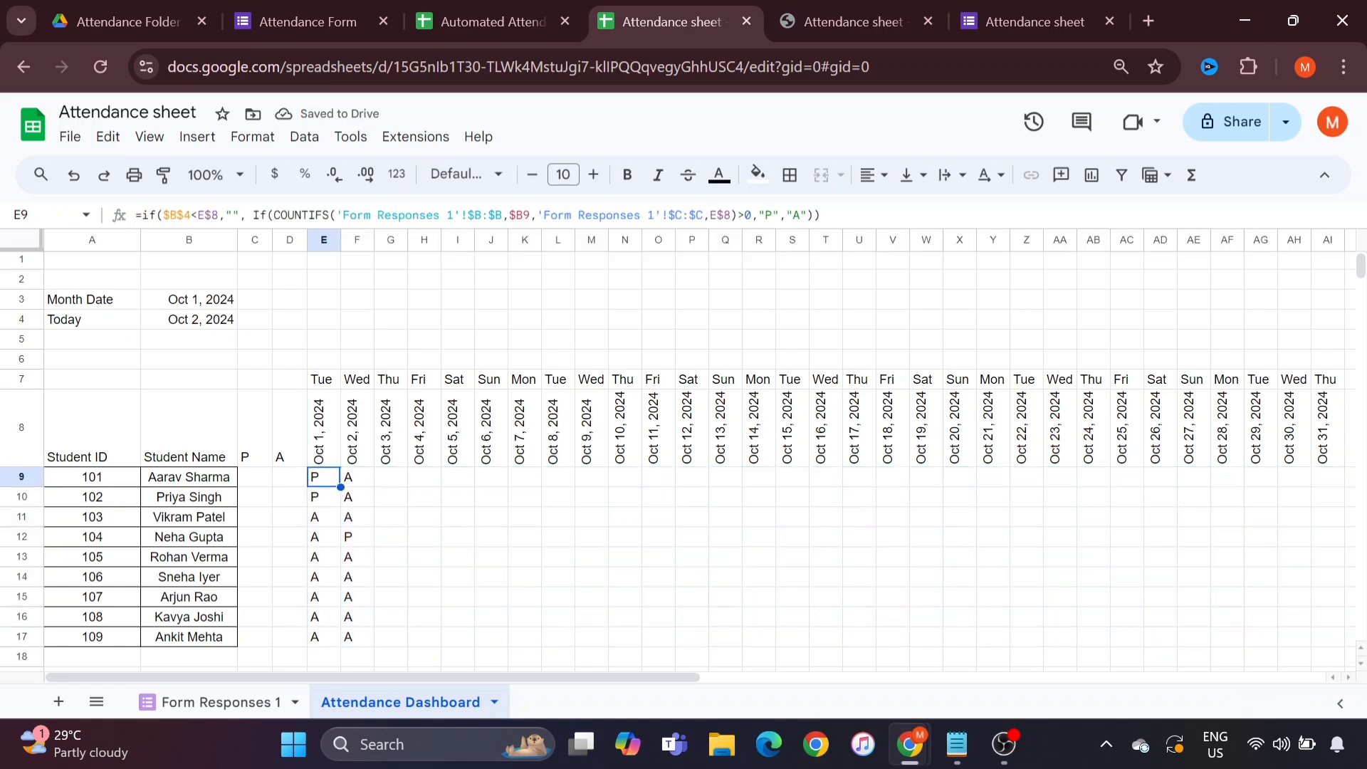
key("Right")
key("Right")
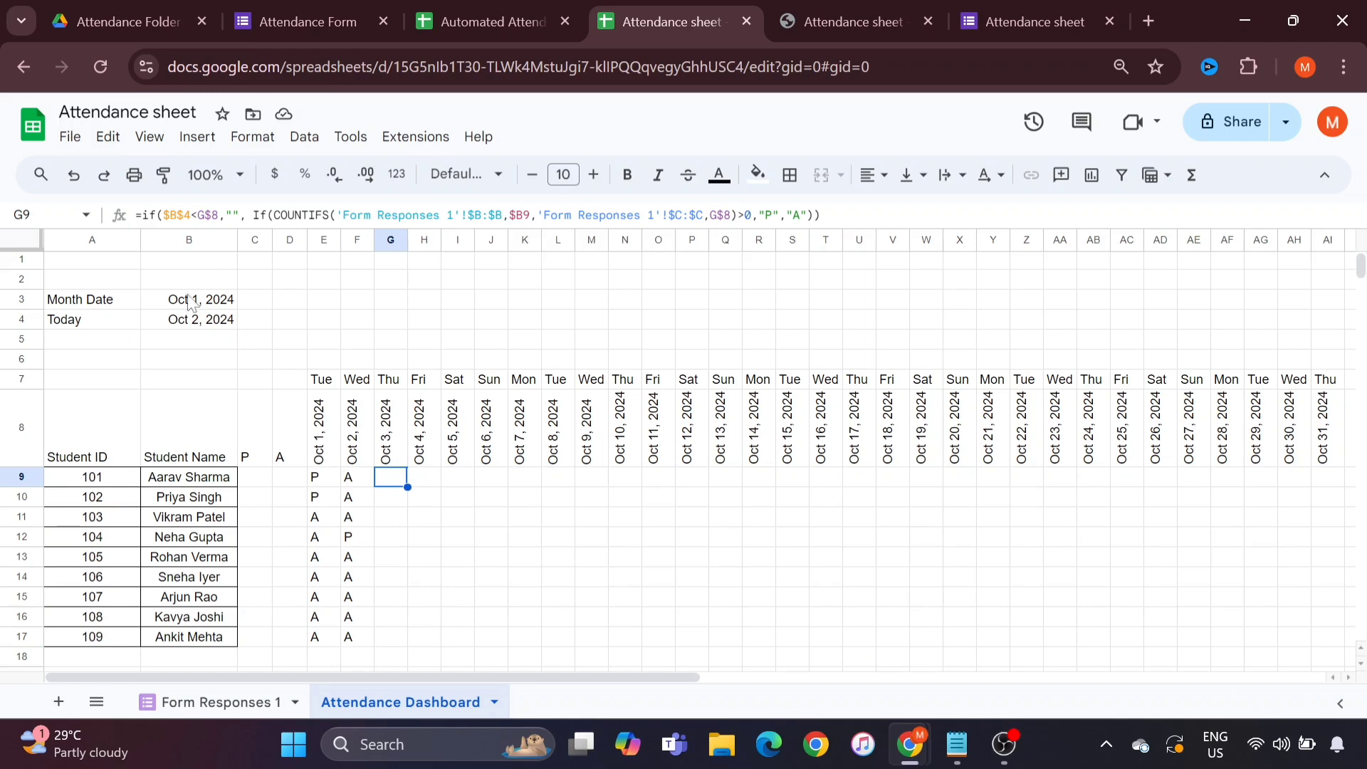
Step: Set the Today date in B4 to Oct 3, 2024
left_click(190, 318)
double_click(190, 318)
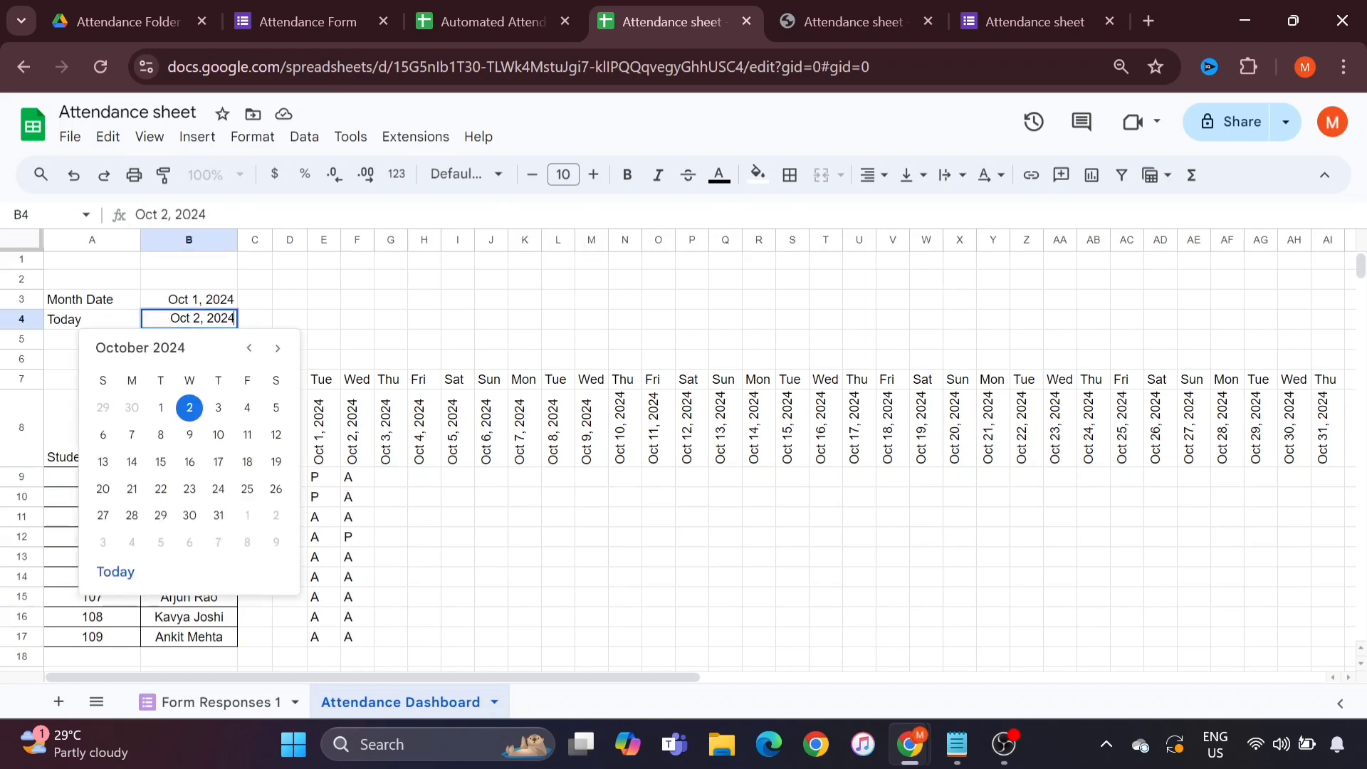
left_click(219, 408)
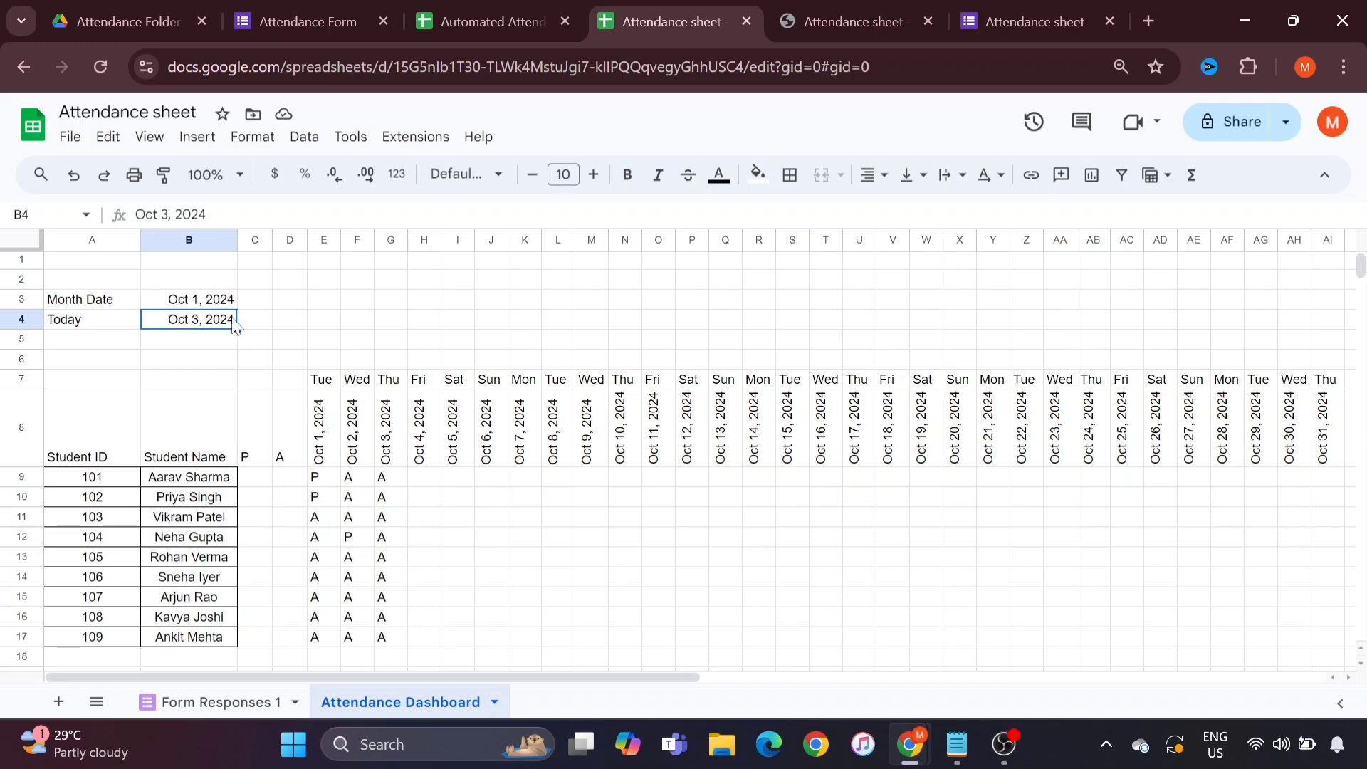
Step: Try the =today() formula in D4 and clear the cell again
left_click(287, 327)
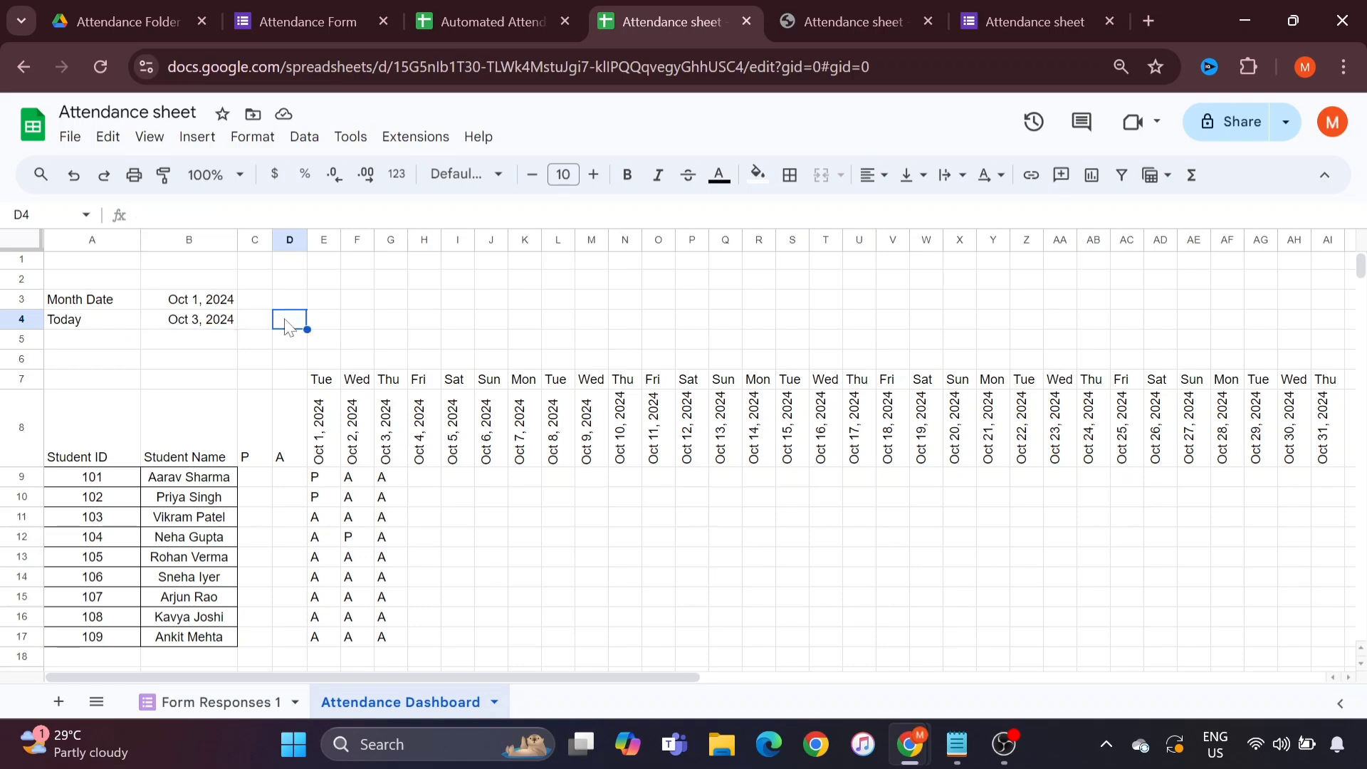
type("=today")
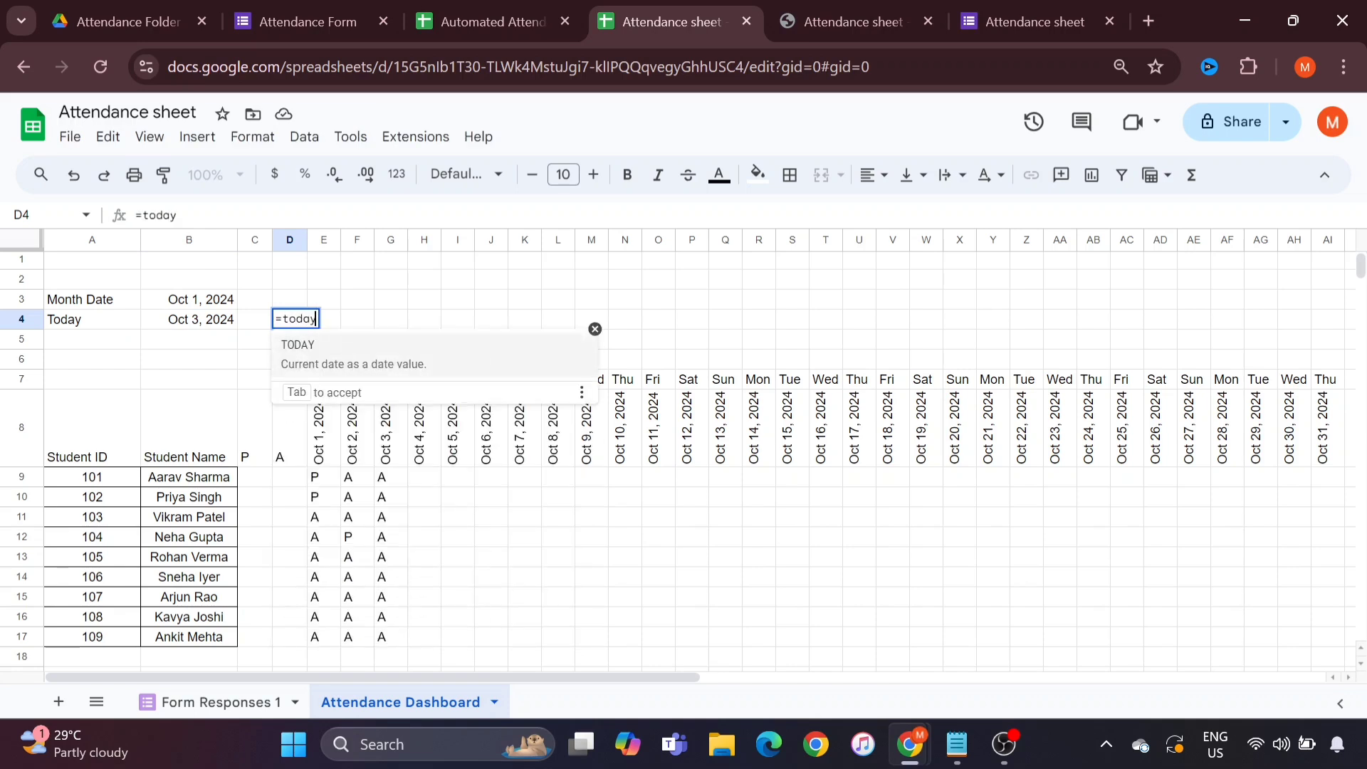
key("Tab")
key("Return")
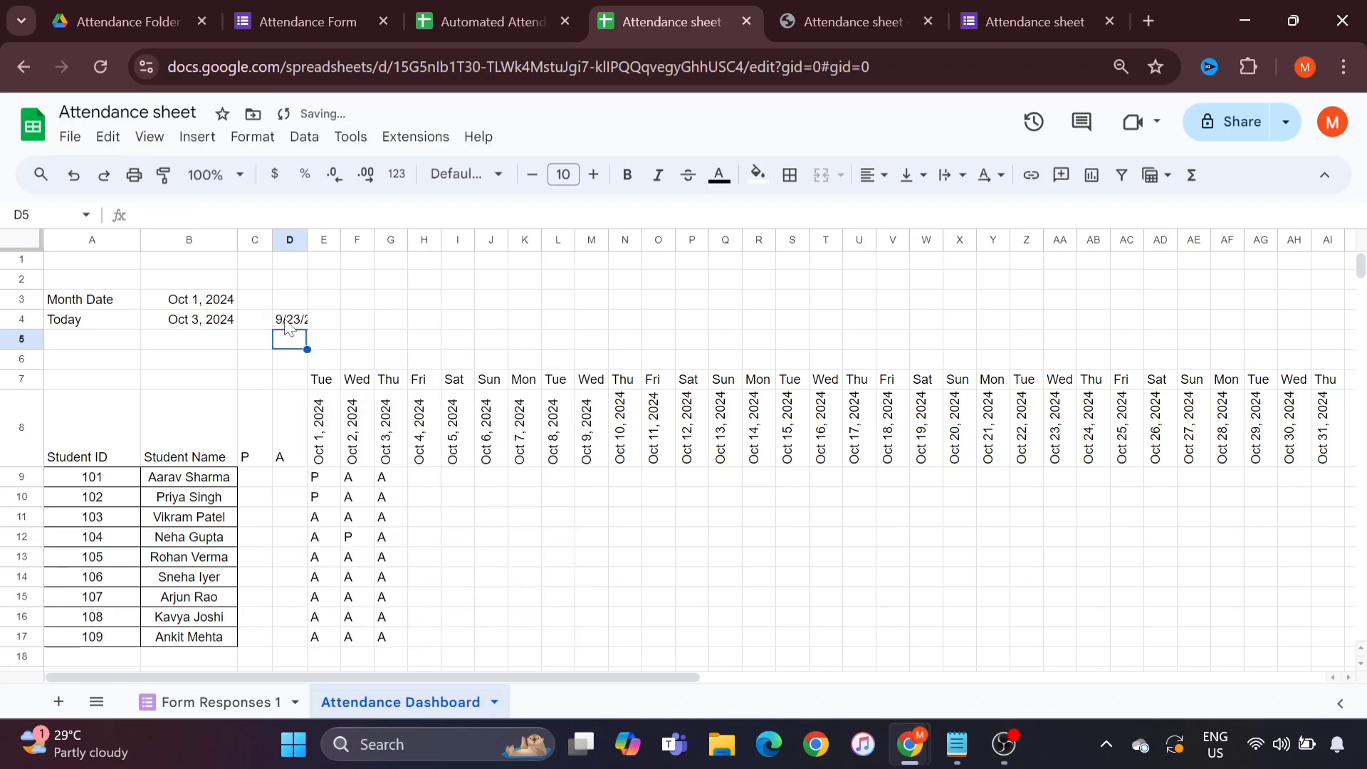
left_click(287, 327)
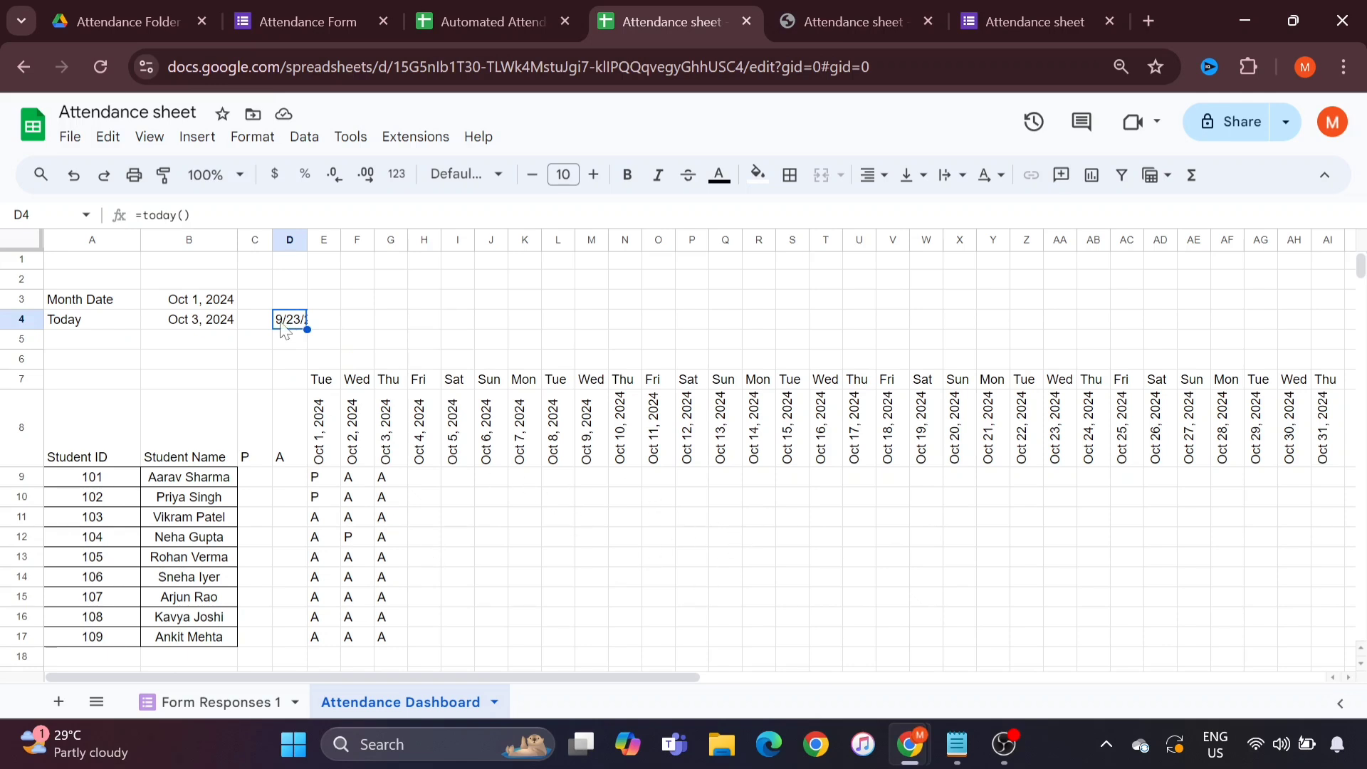
key("Delete")
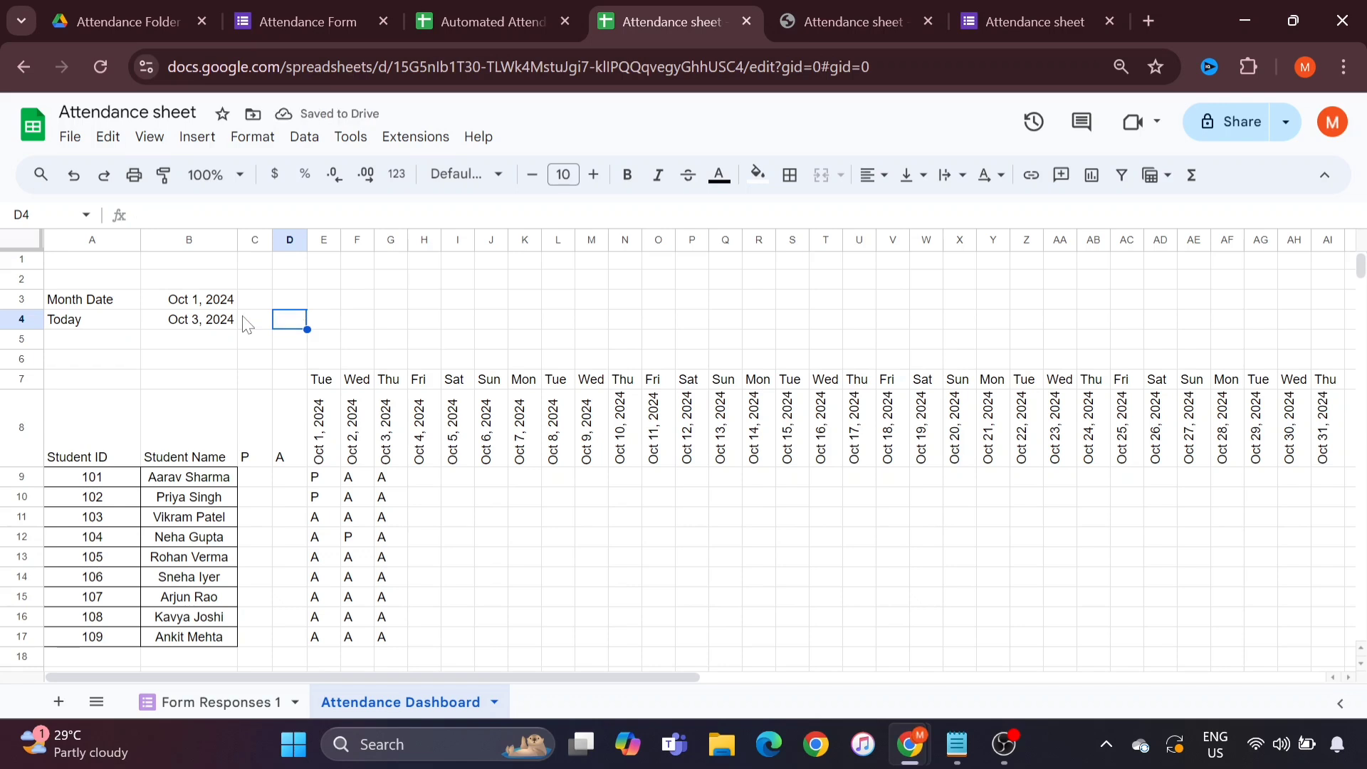
Step: Review the nested IF formulas for the first student in F9 and E9
left_click(355, 487)
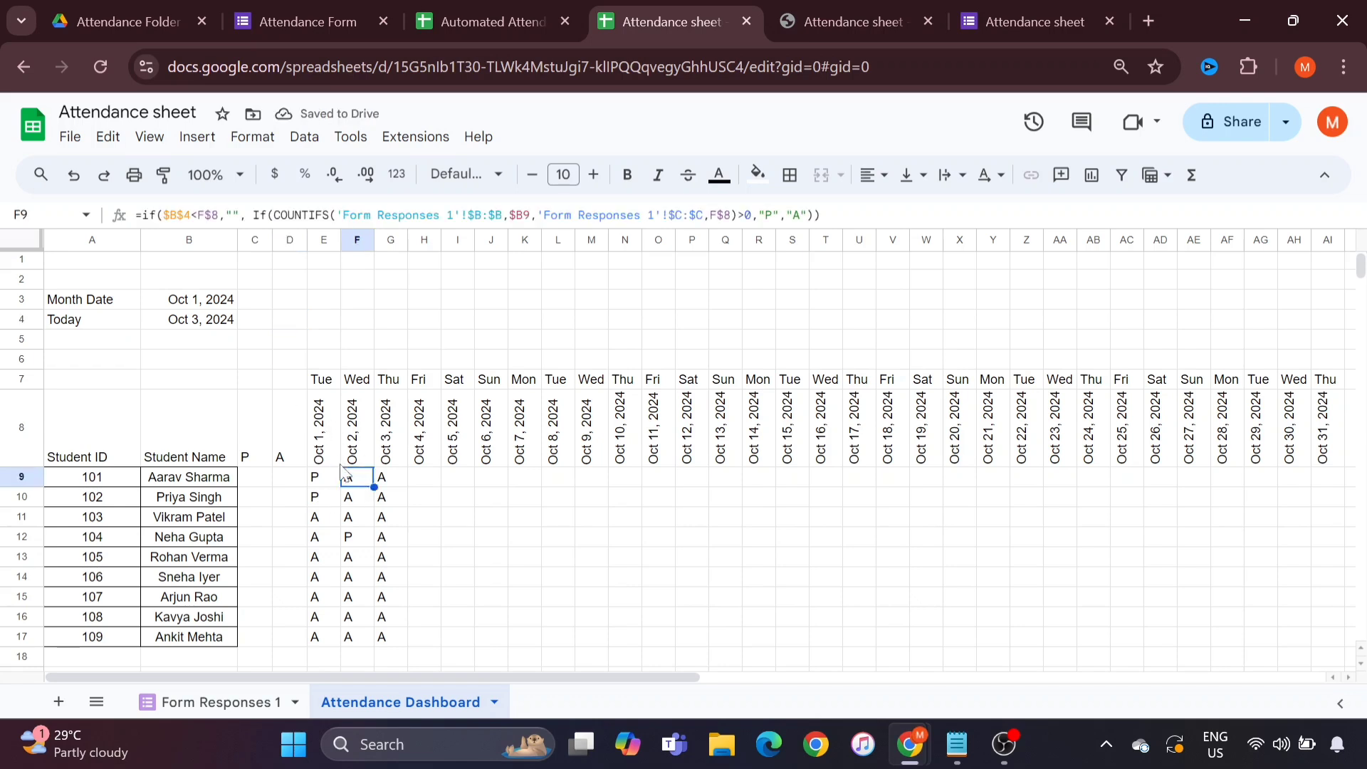
left_click(318, 484)
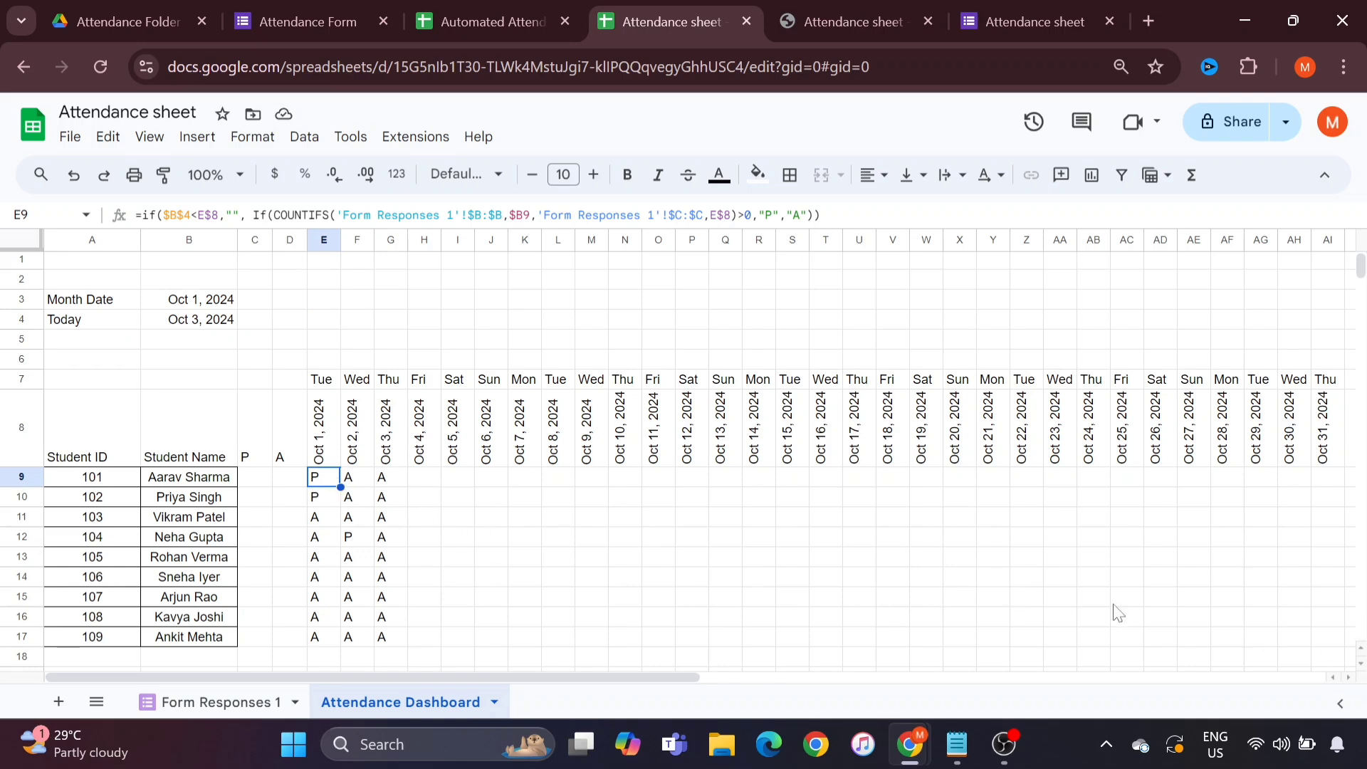
Step: Add a conditional formatting rule to E9:AI17 that applies the default green style when the text is exactly P
left_click(1326, 640, "shift")
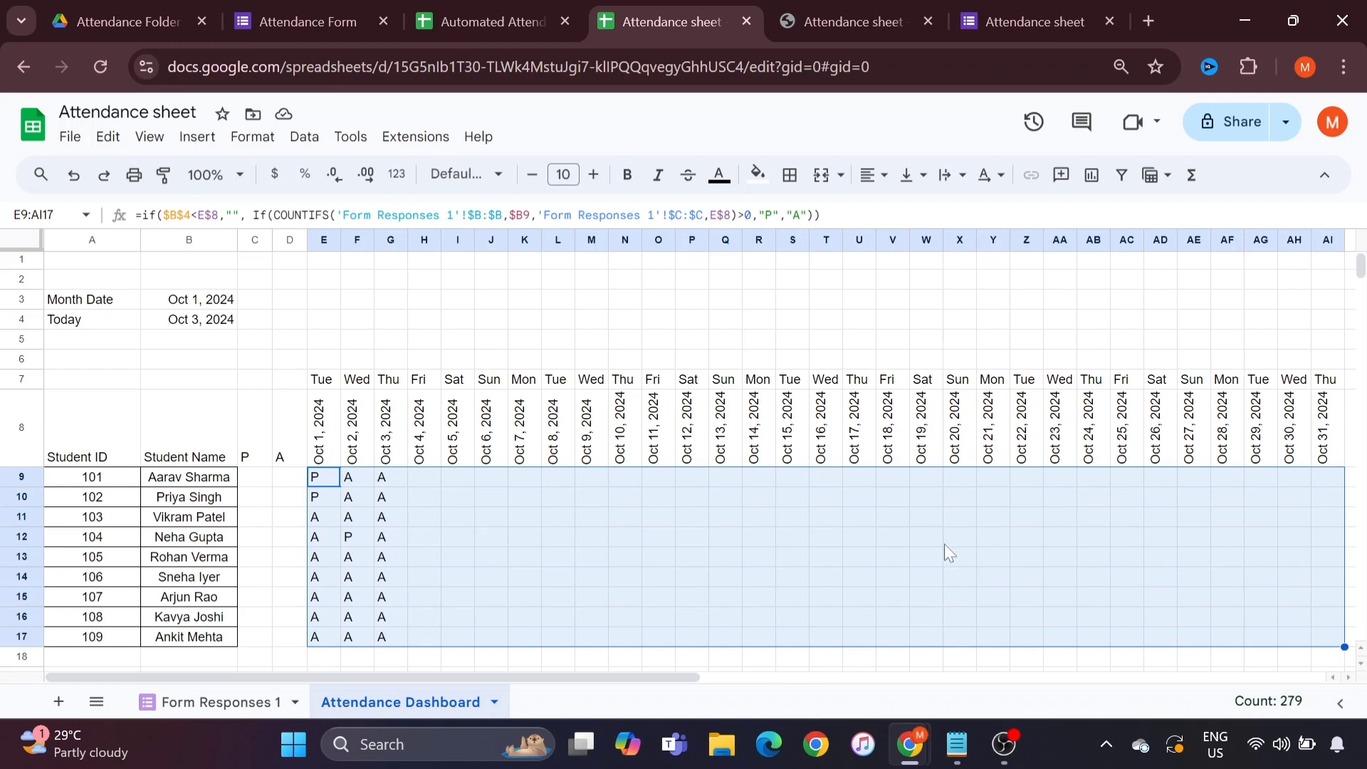
left_click(253, 137)
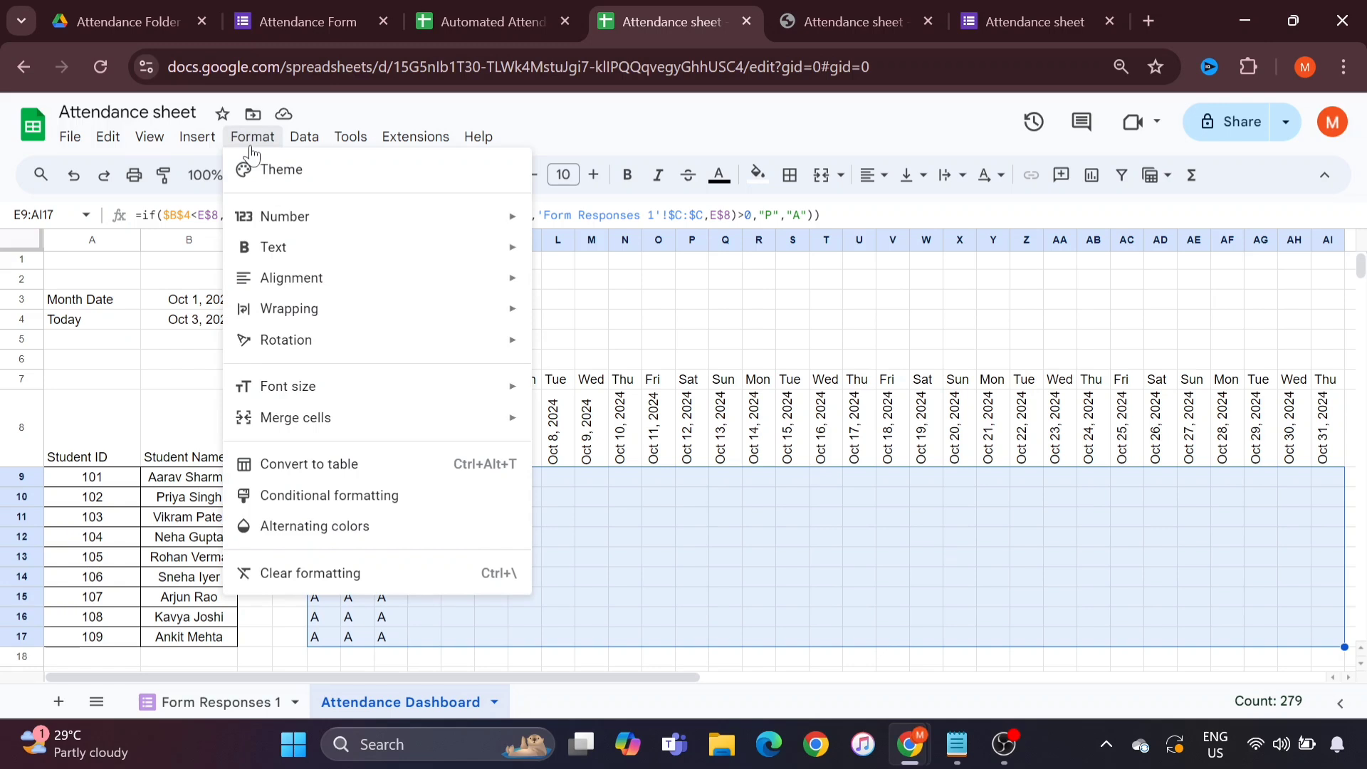
left_click(324, 495)
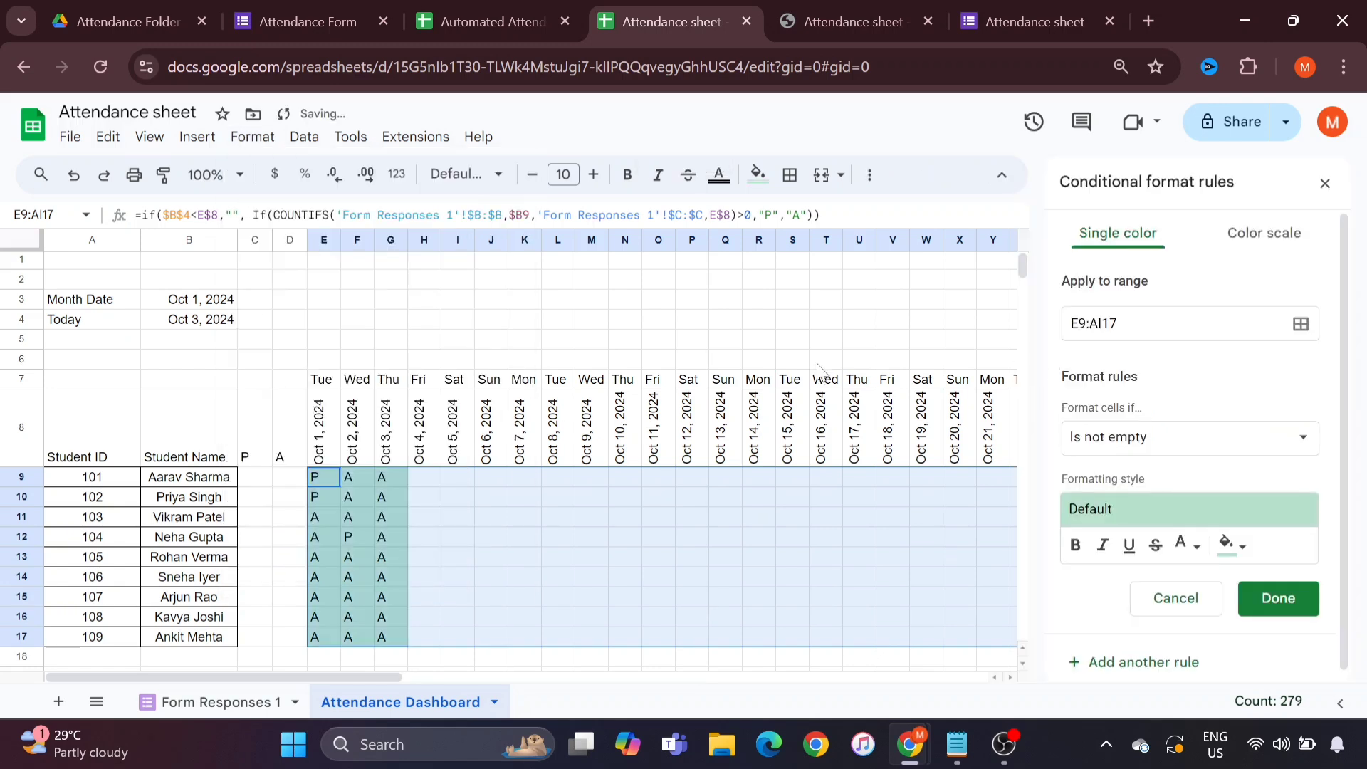
left_click(1142, 435)
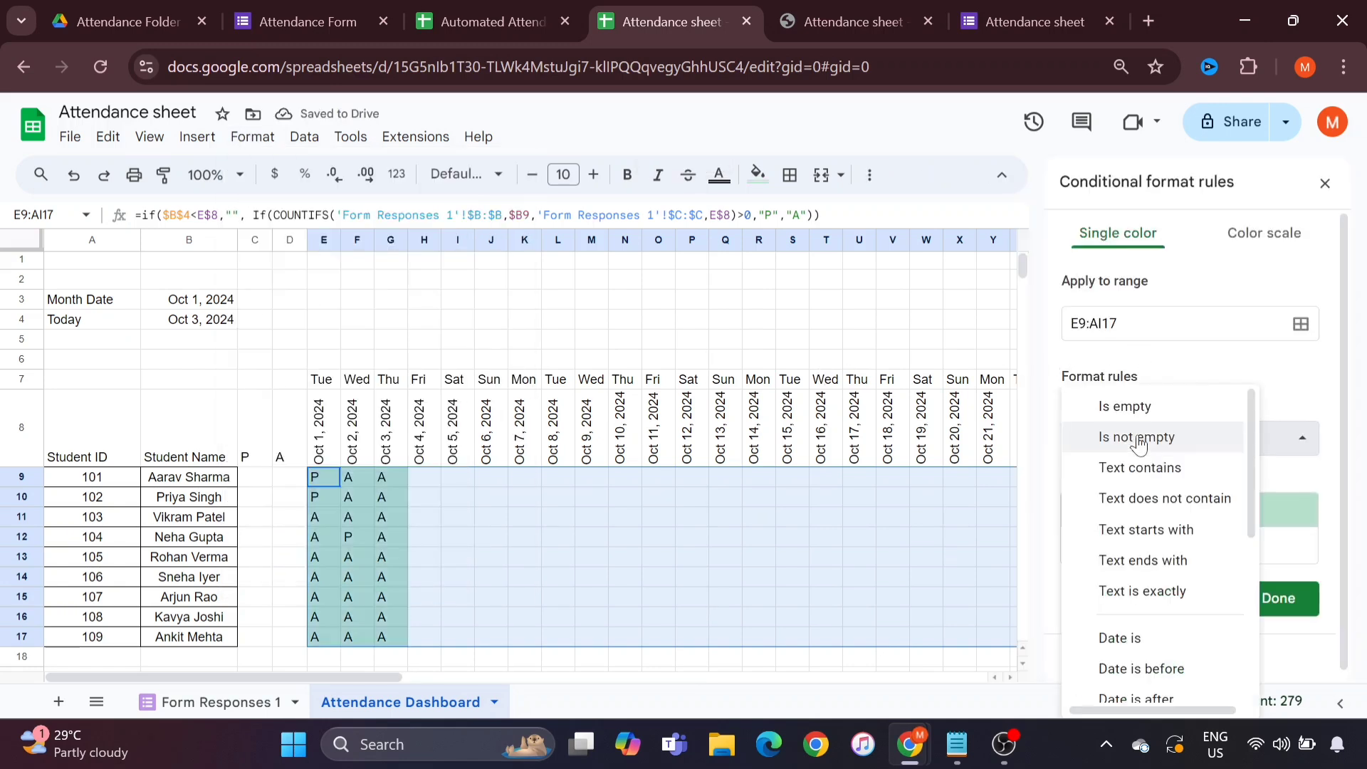
left_click(1139, 591)
type("P")
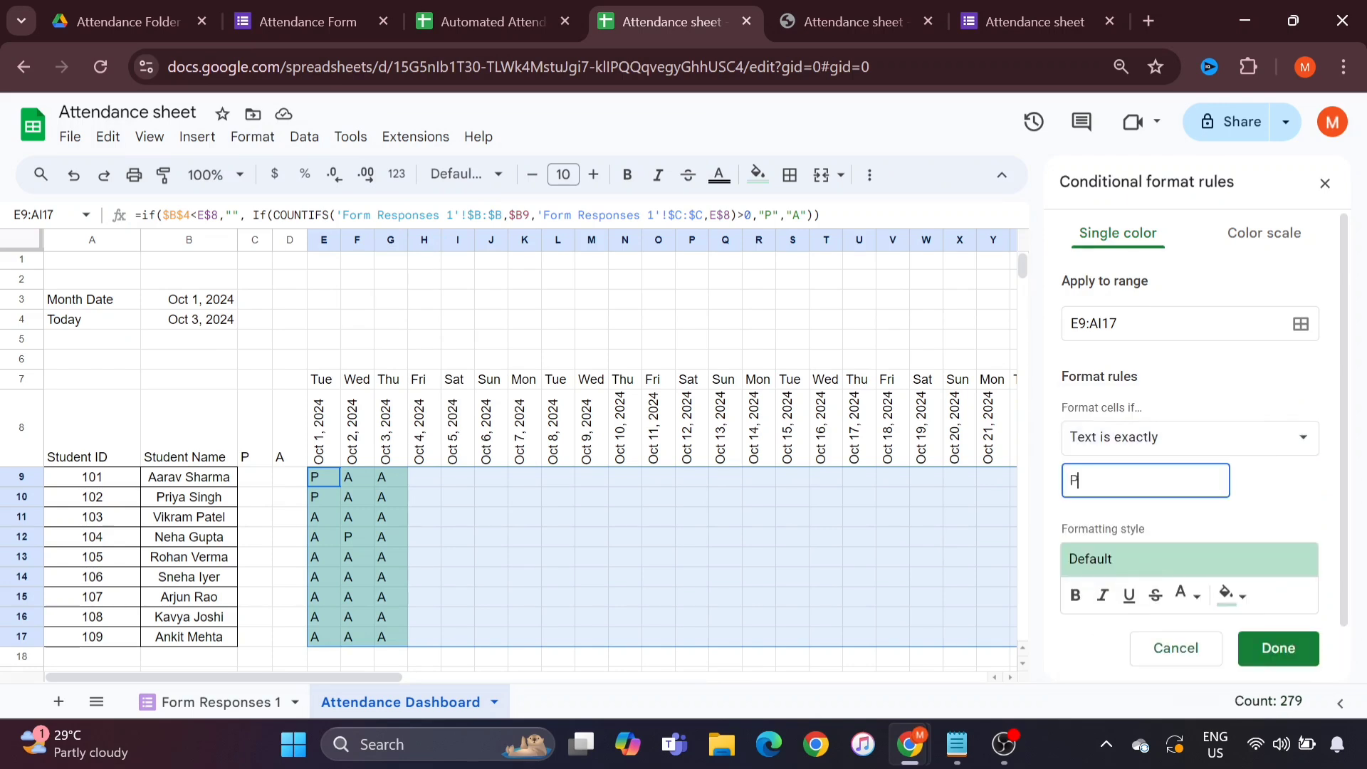
scroll(1145, 504, "down", 1)
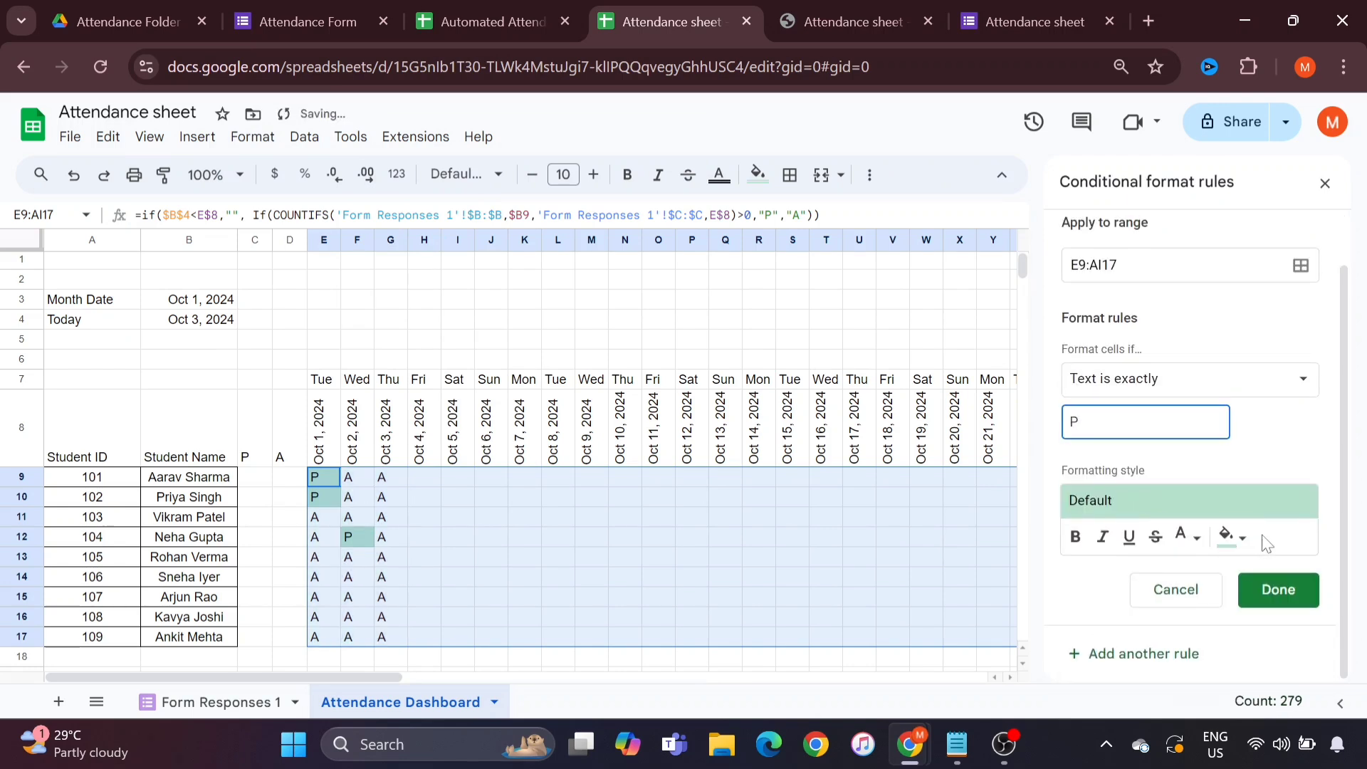
left_click(1276, 591)
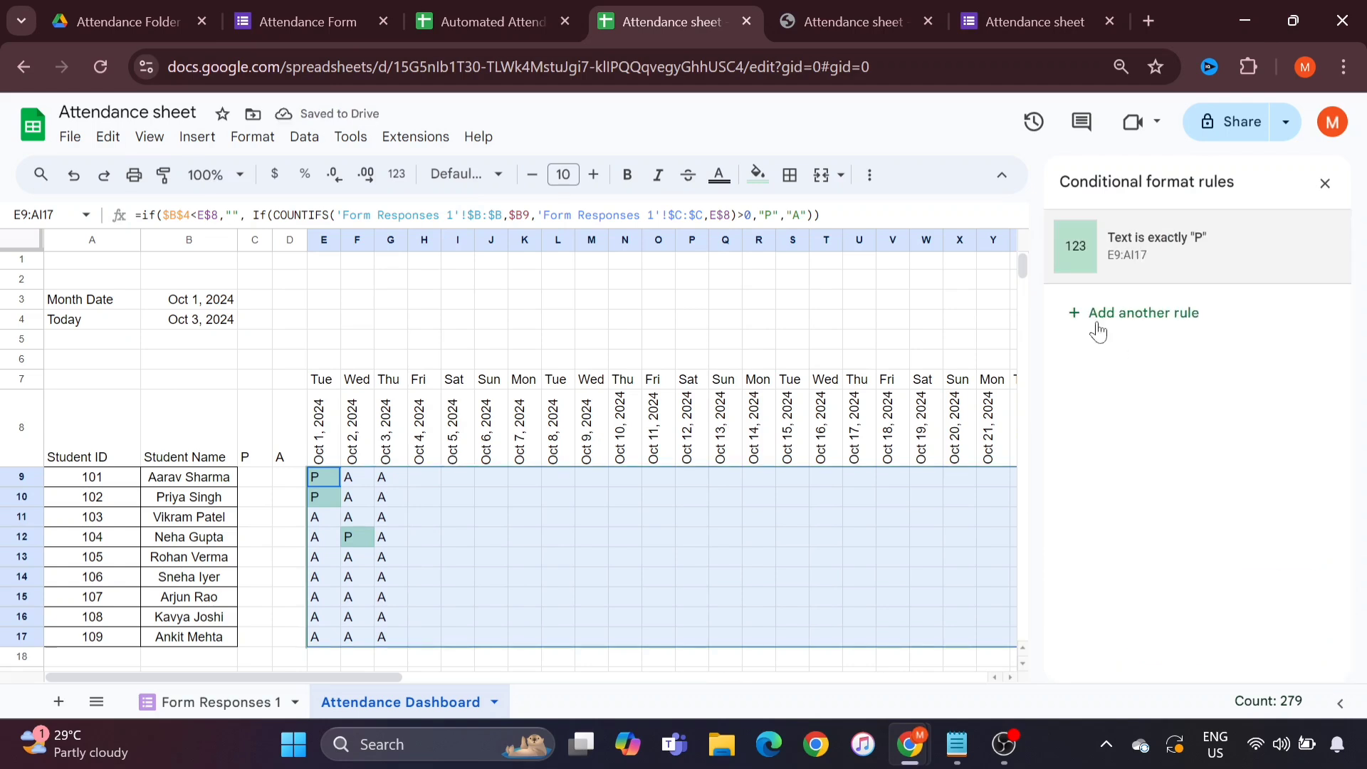
Step: Add a second conditional formatting rule to E9:AI17 with a light red fill for text exactly A, and close the rules
left_click(1118, 314)
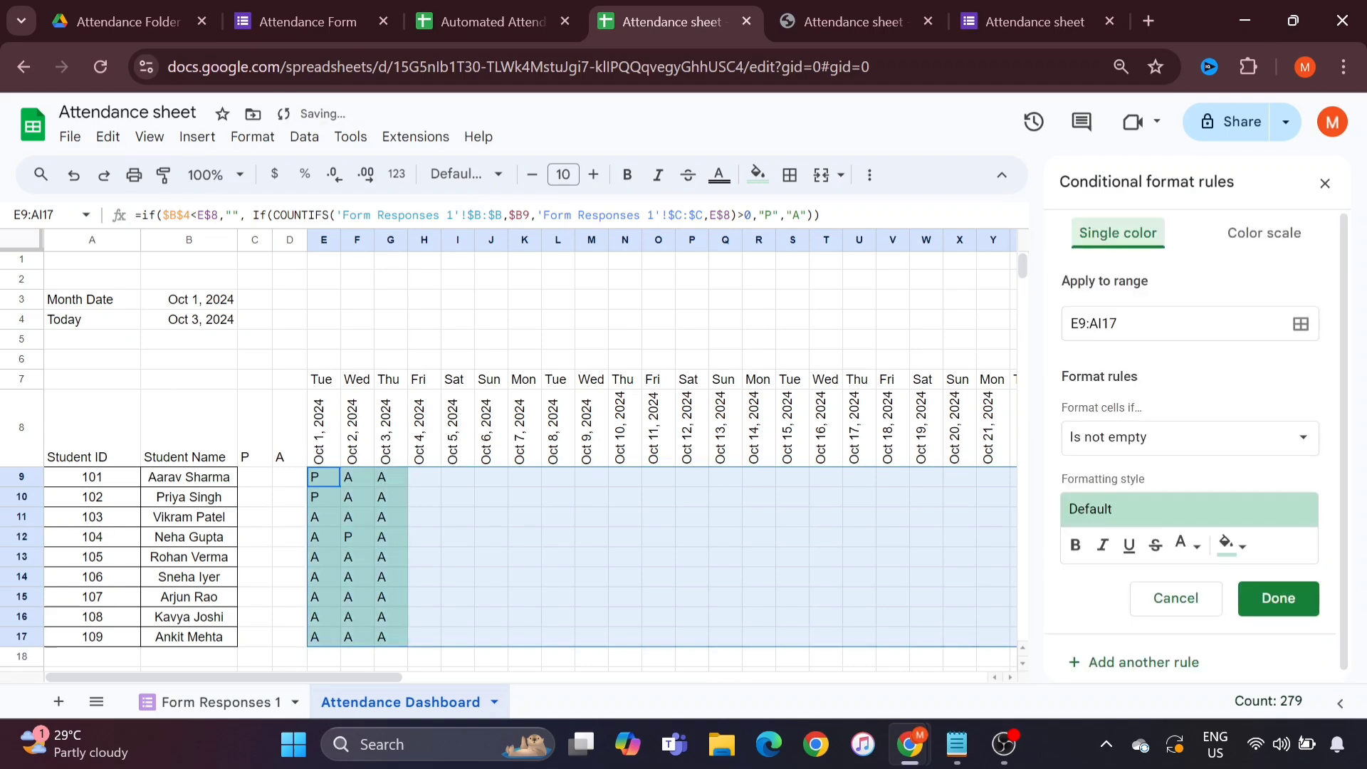
left_click(1151, 439)
left_click(1137, 591)
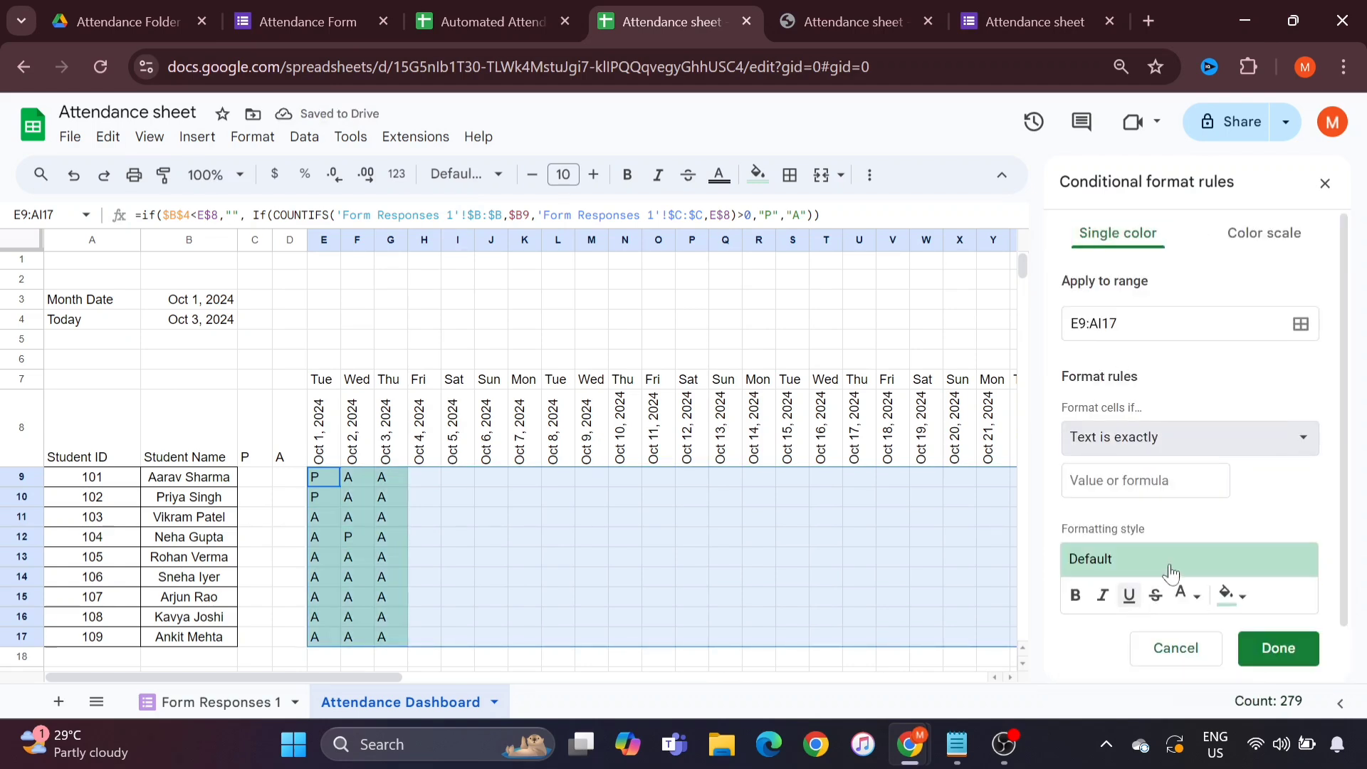
left_click(1125, 482)
type("A")
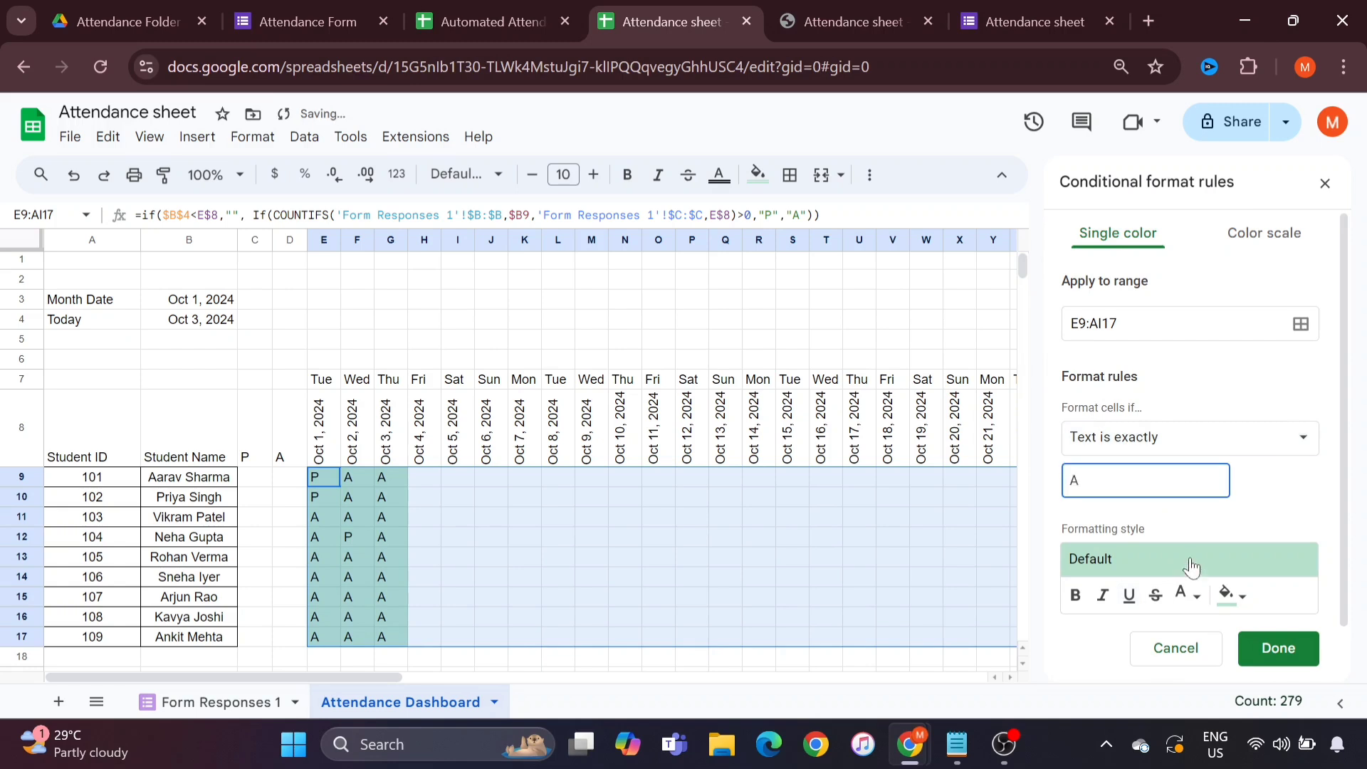
left_click(1244, 596)
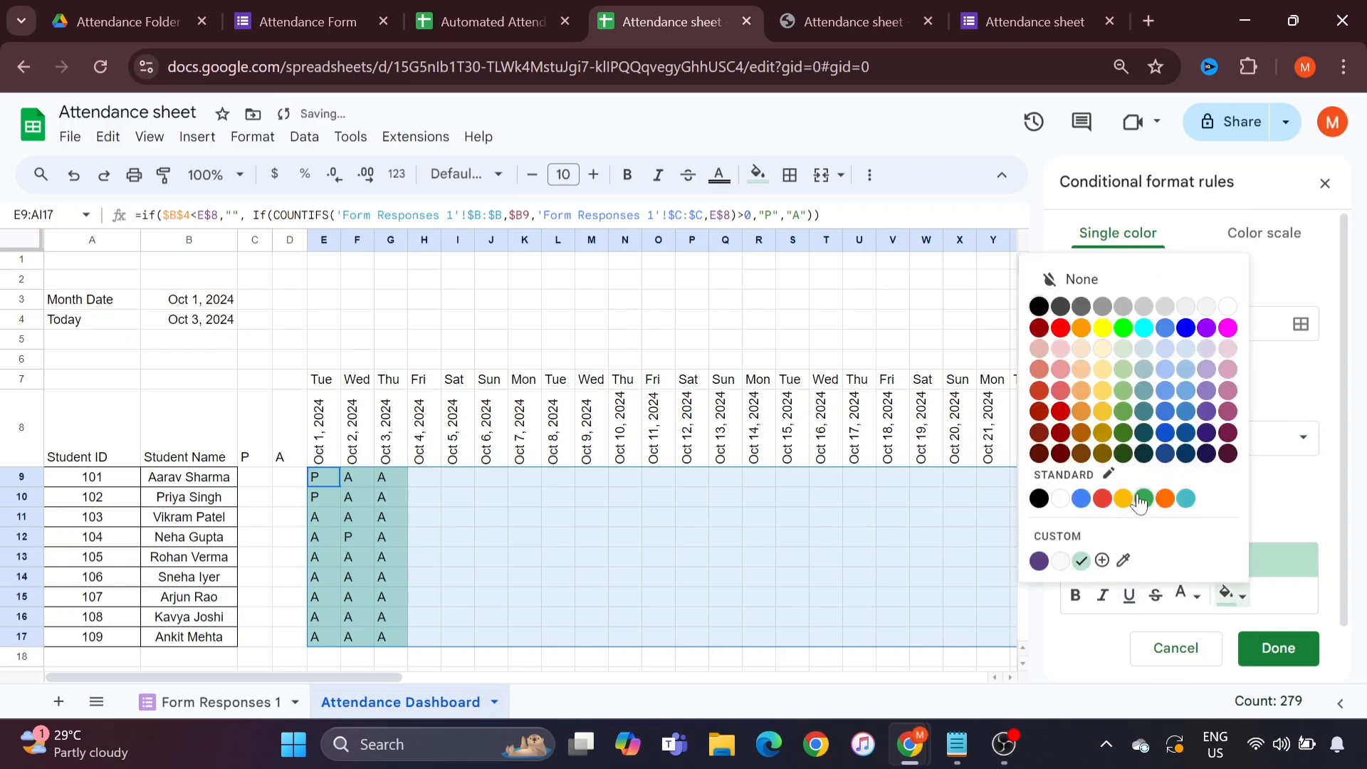
left_click(1056, 352)
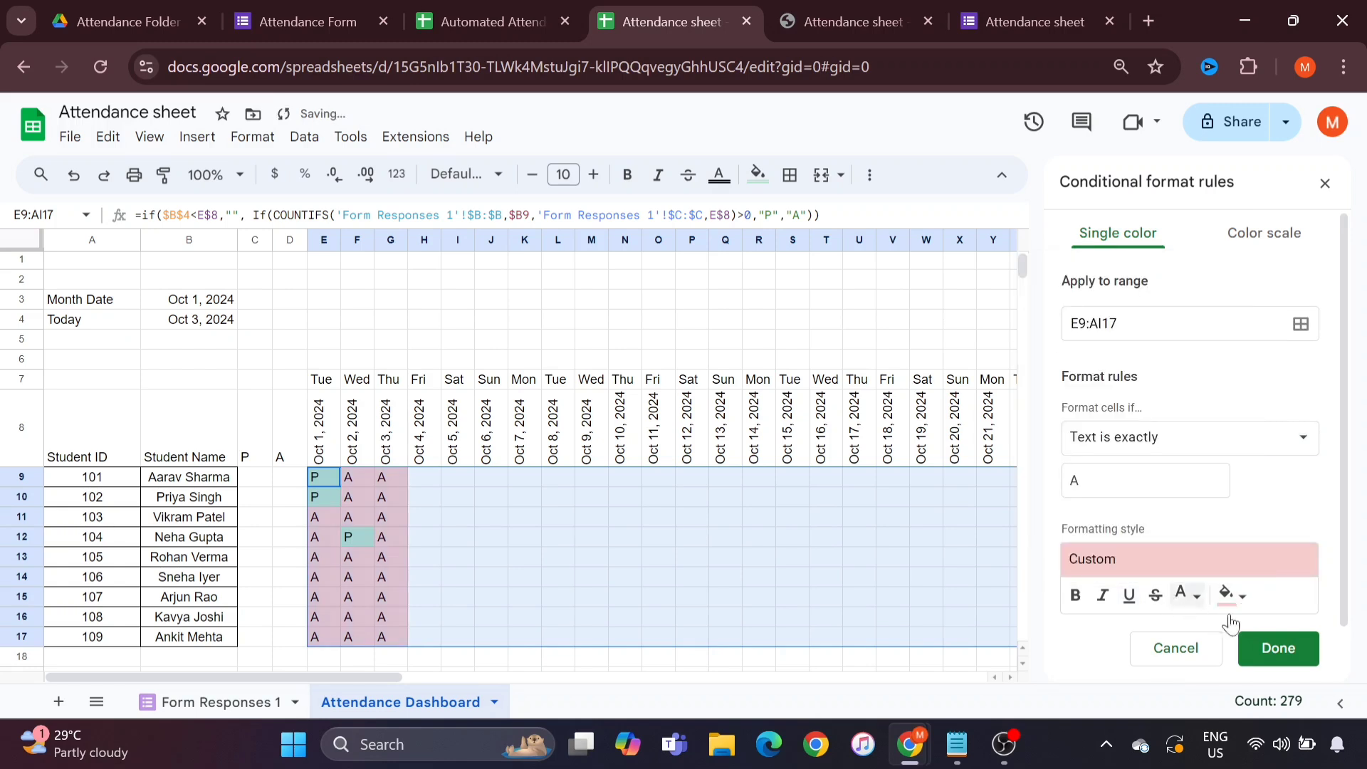
left_click(1279, 648)
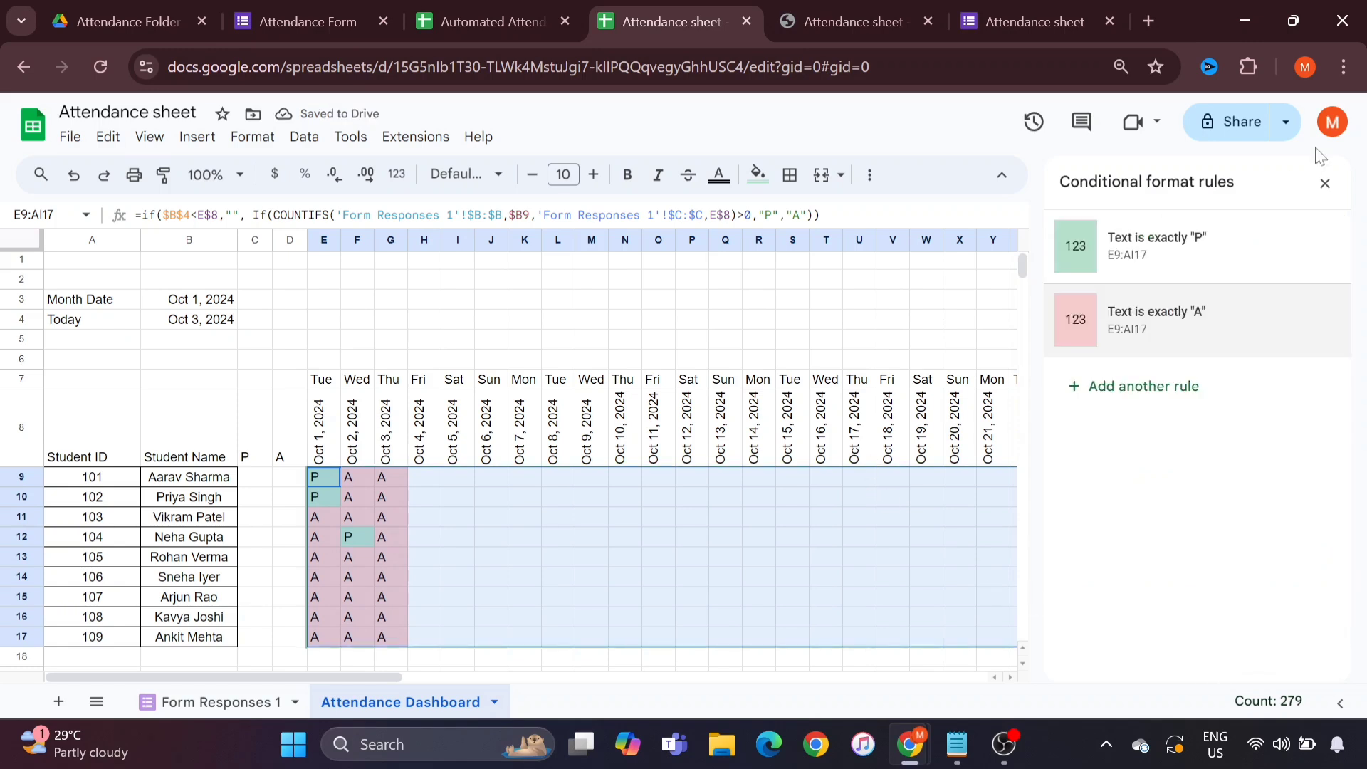
left_click(1325, 183)
left_click(507, 461)
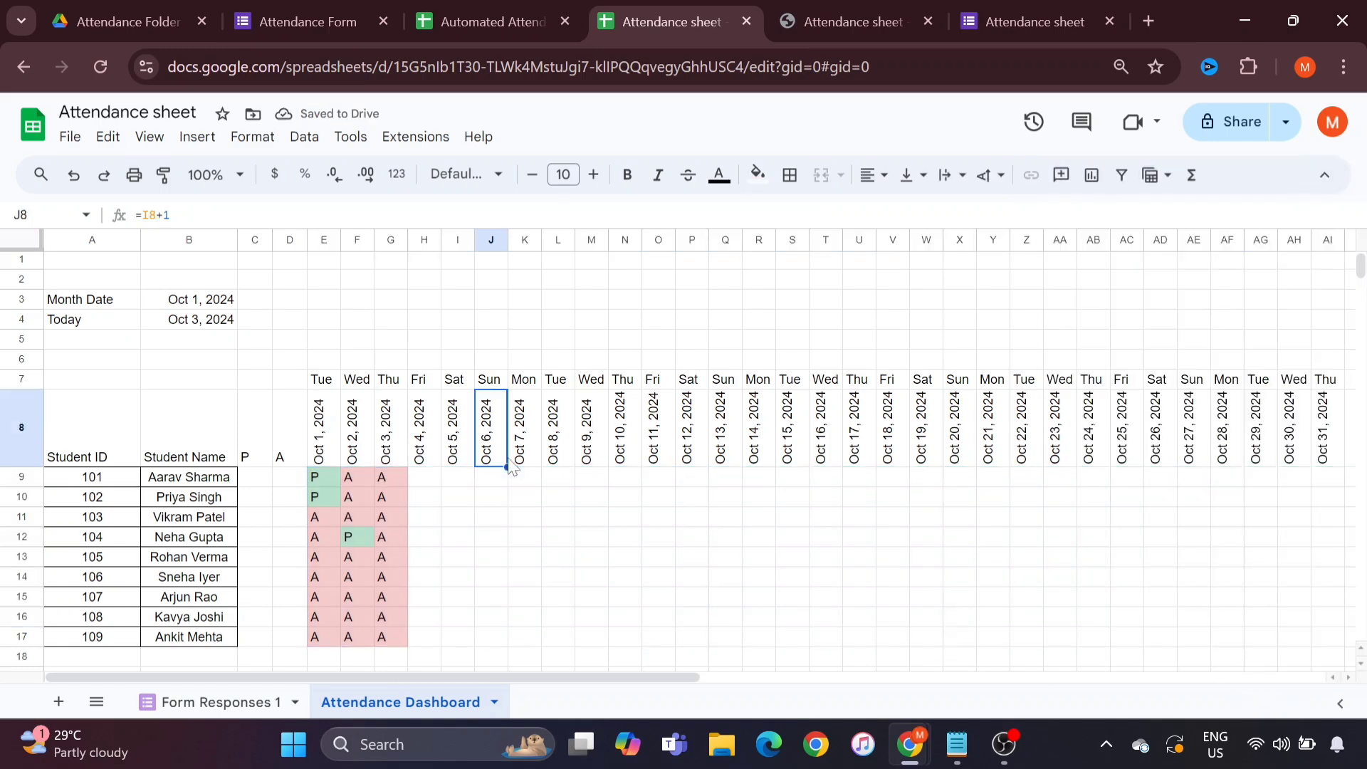
Step: Start a COUNTIF formula in C9 with the first student's attendance row E9:AI9 as its range
left_click(258, 483)
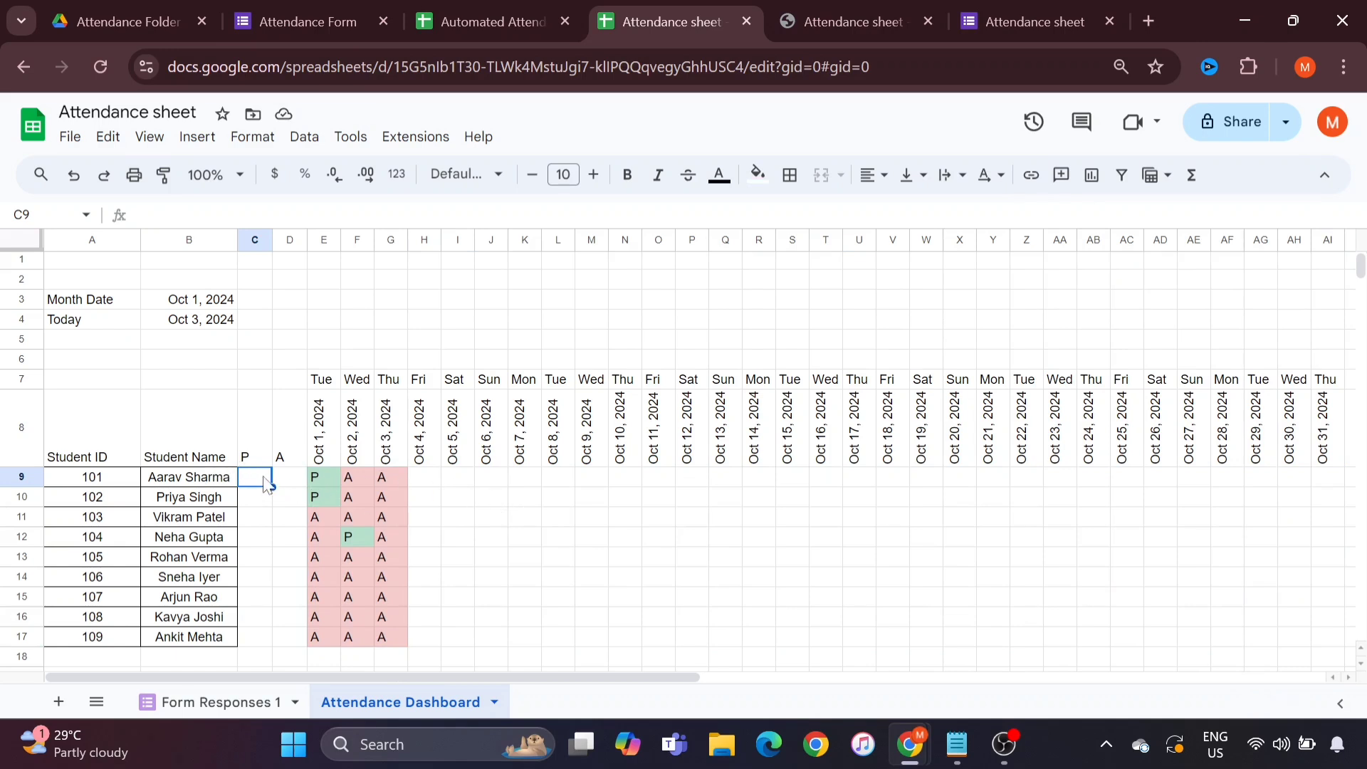
type("=")
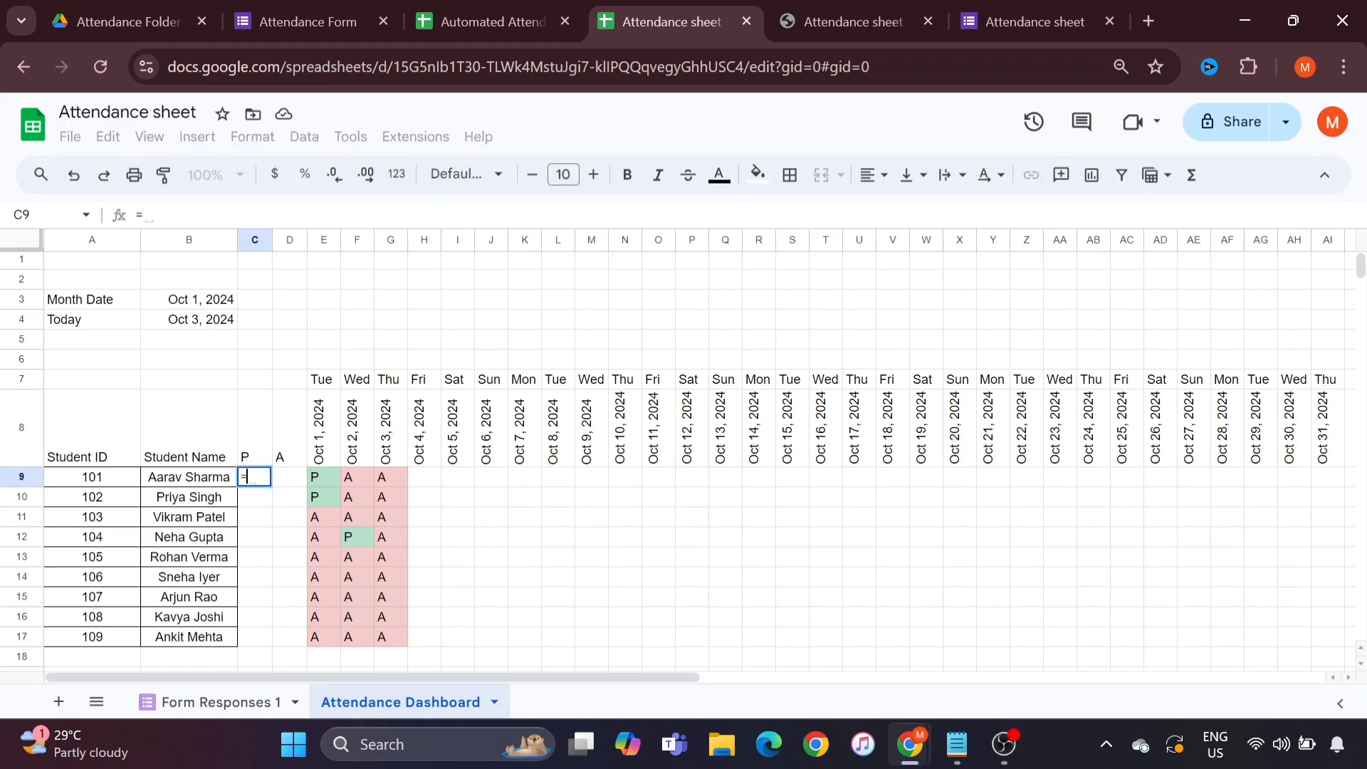
type("coun")
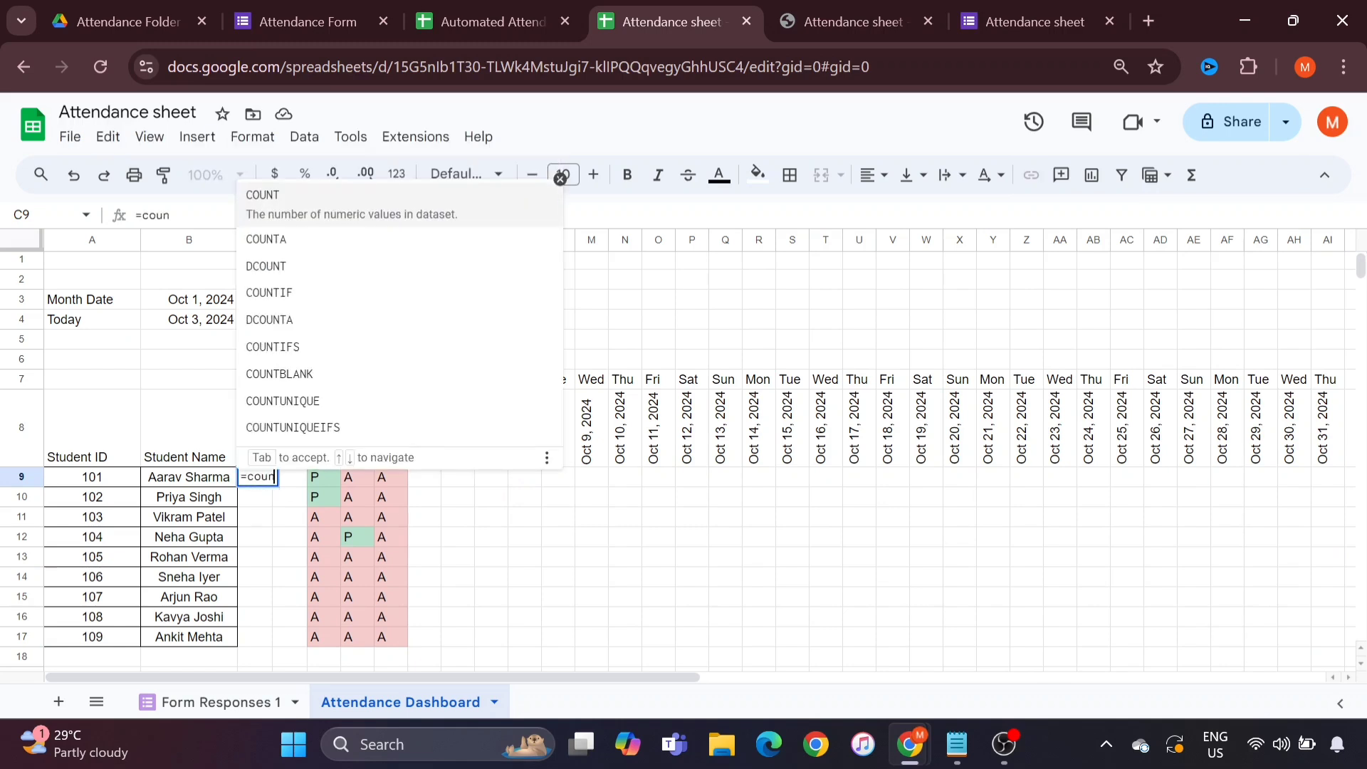
key("Down")
key("Down")
key("Down")
key("Tab")
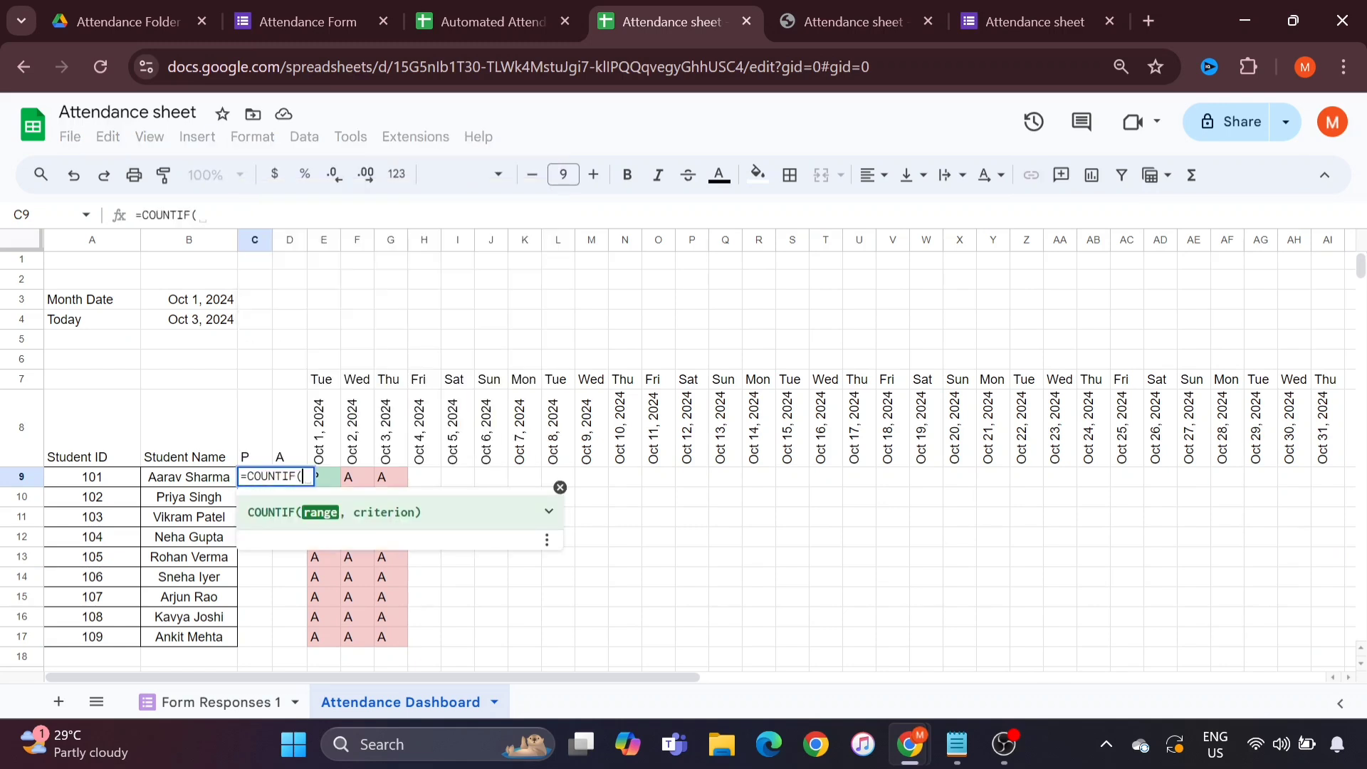
key("Right")
key("Right")
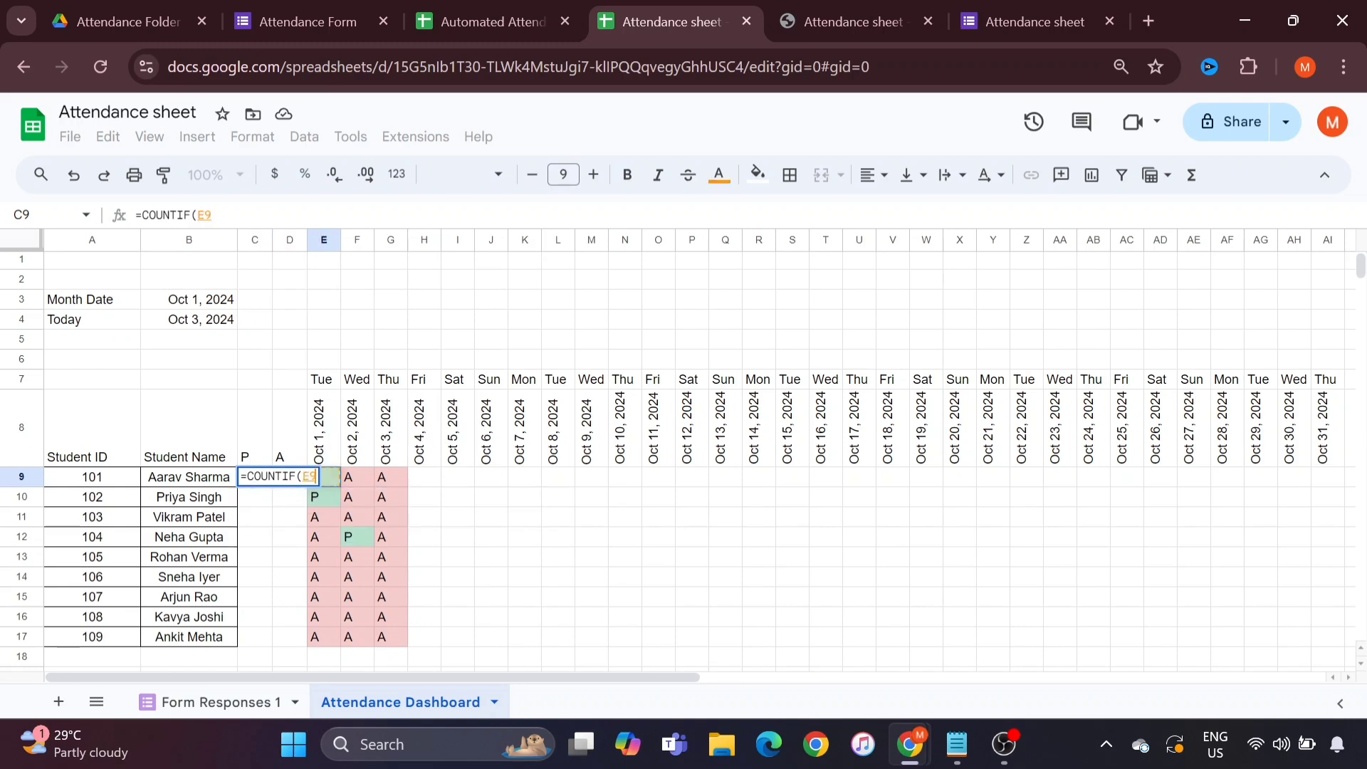
key("shift+Right")
key("shift+Right")
key("shift+Right")
key("shift+Right")
key("shift+Right")
key("shift+Right")
key("shift+Right")
key("shift+Right")
key("shift+Right")
key("shift+Right")
key("shift+Right")
key("shift+Right")
key("shift+Right")
key("shift+Right")
key("shift+Right")
key("shift+Right")
key("shift+Right")
key("shift+Right")
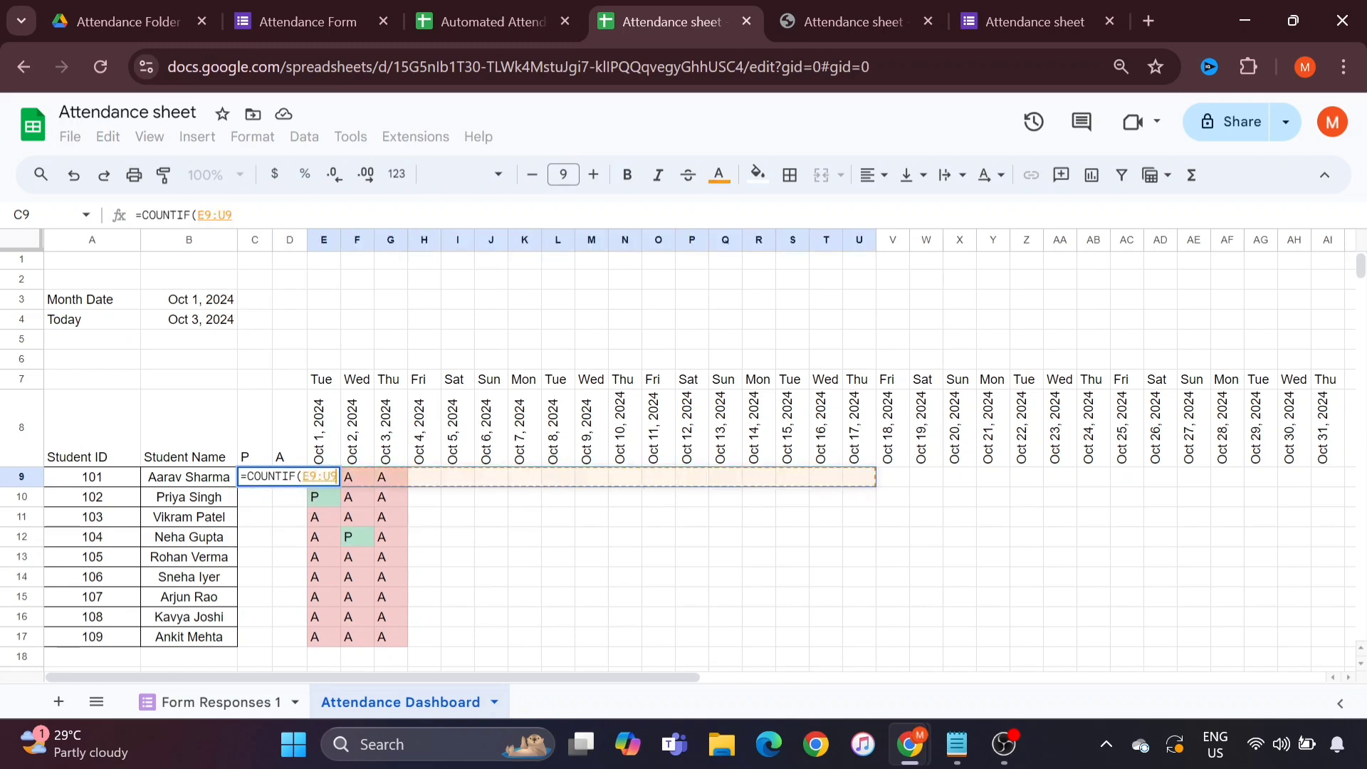
key("shift+Right")
key("shift+Right")
key("shift+Right")
key("shift+Right")
key("shift+Right")
key("shift+Right")
key("shift+Right")
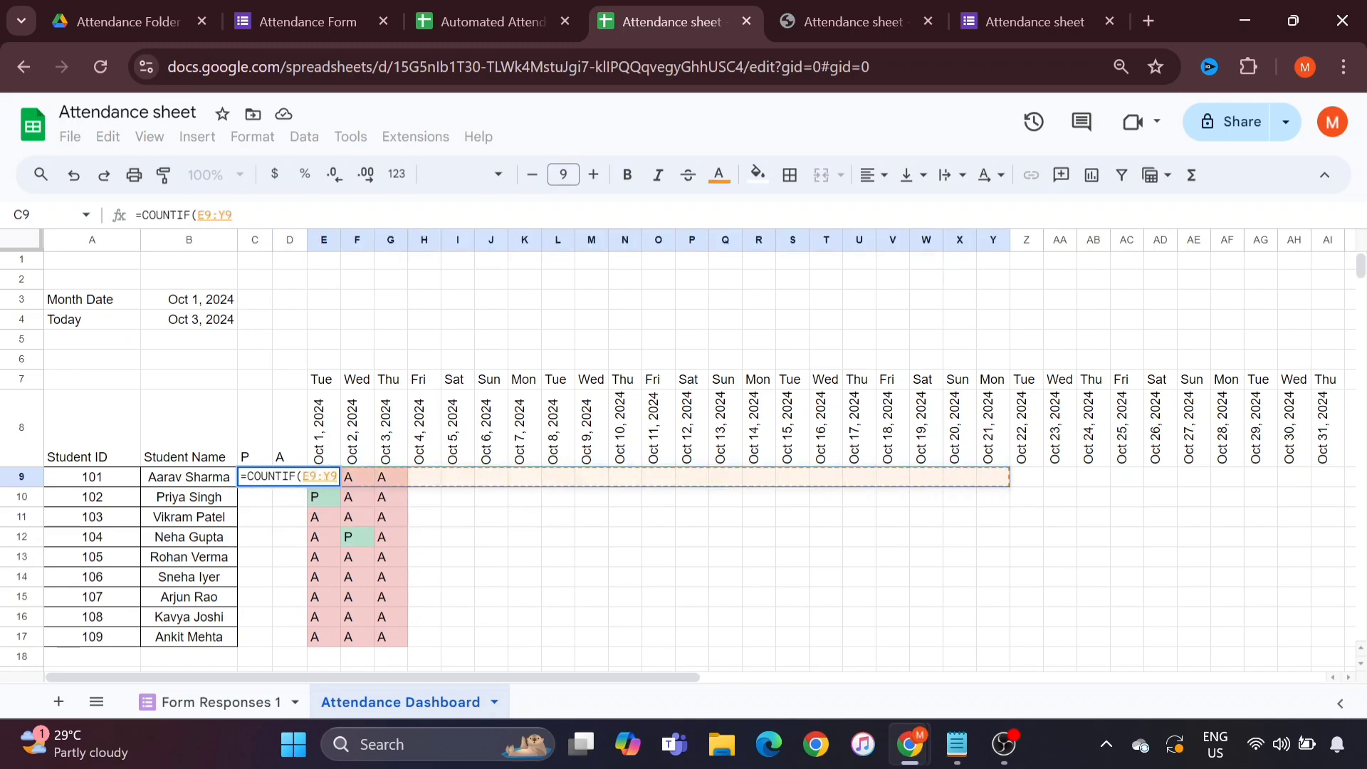
key("shift+Right")
key("shift+Right")
key("shift+Right")
key("shift+Right")
key("shift+Right")
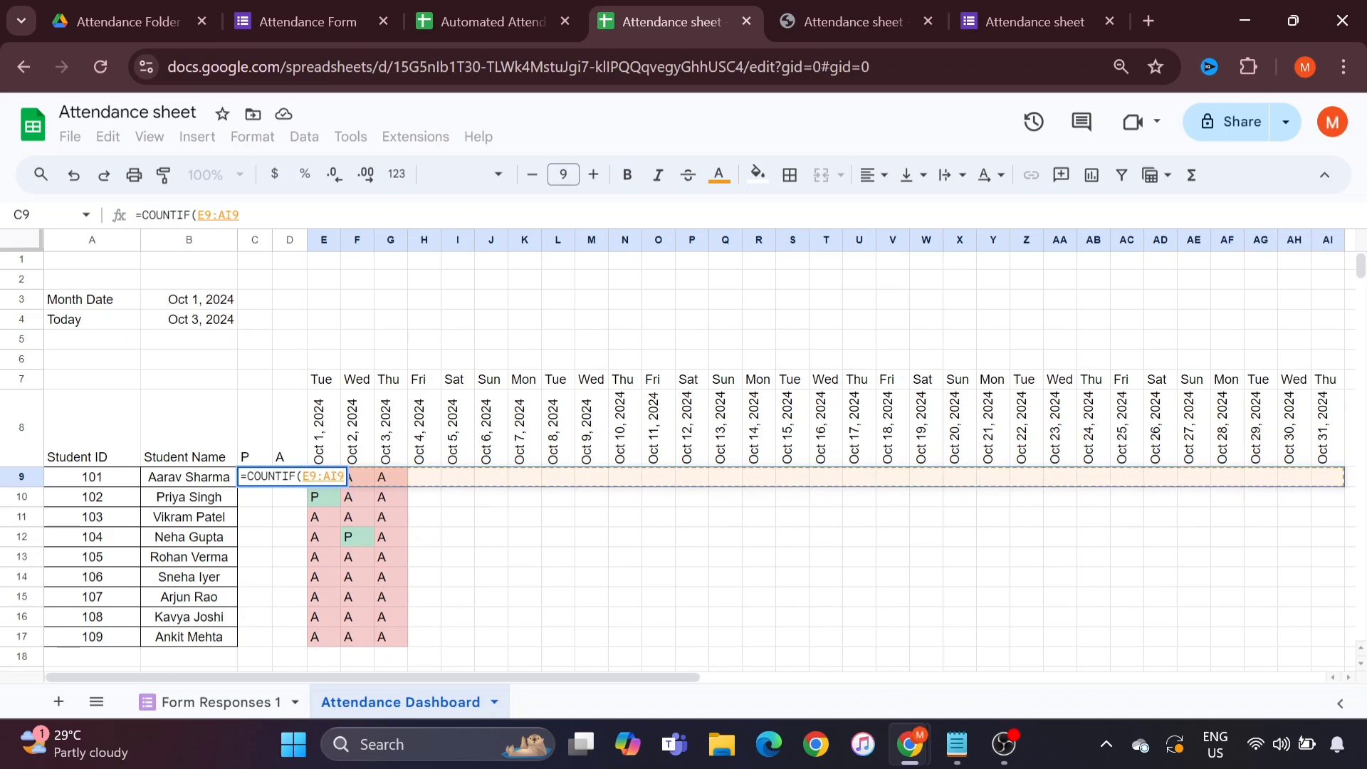
type(",")
type("P P A A A A A A A")
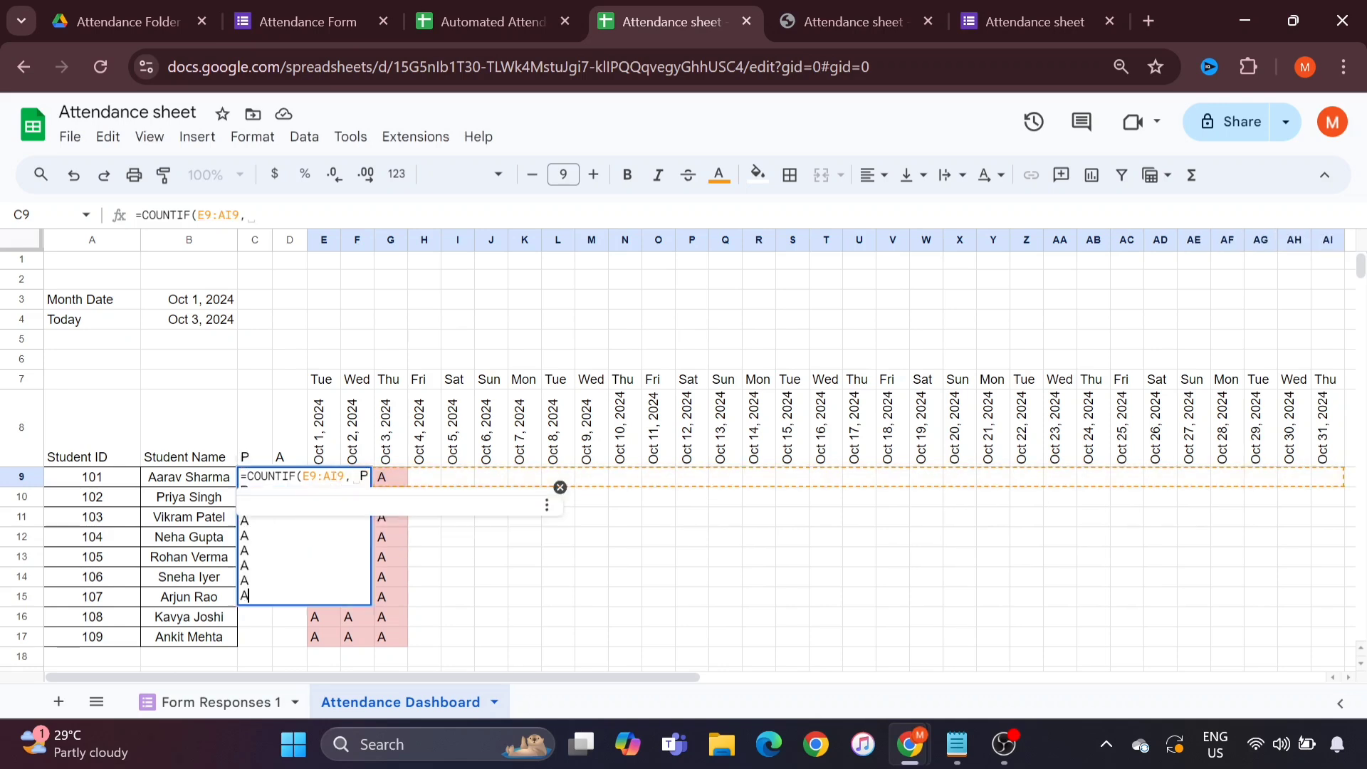
key("BackSpace")
key("BackSpace")
key("BackSpace")
key("BackSpace")
key("BackSpace")
key("BackSpace")
key("BackSpace")
key("BackSpace")
key("BackSpace")
key("BackSpace")
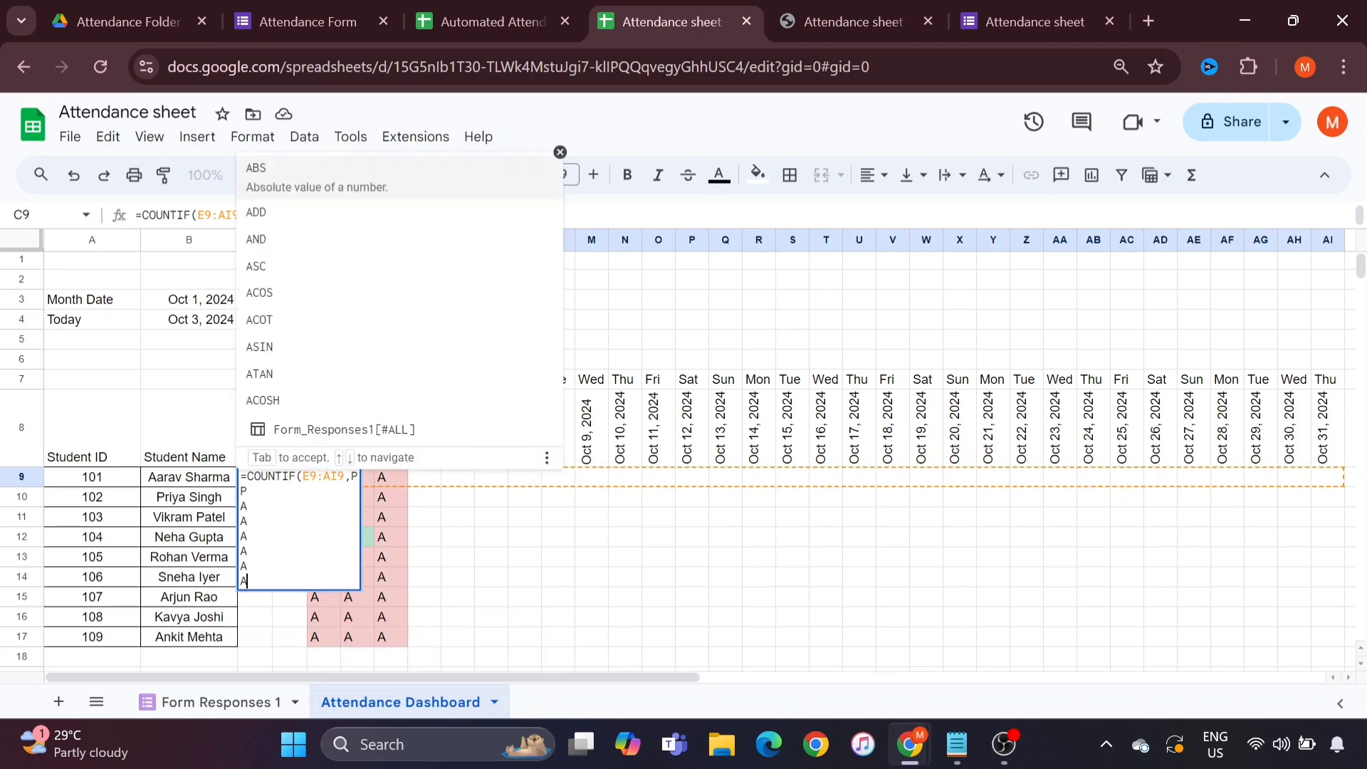
key("BackSpace")
key("BackSpace")
key("BackSpace")
key("BackSpace")
key("BackSpace")
key("BackSpace")
key("BackSpace")
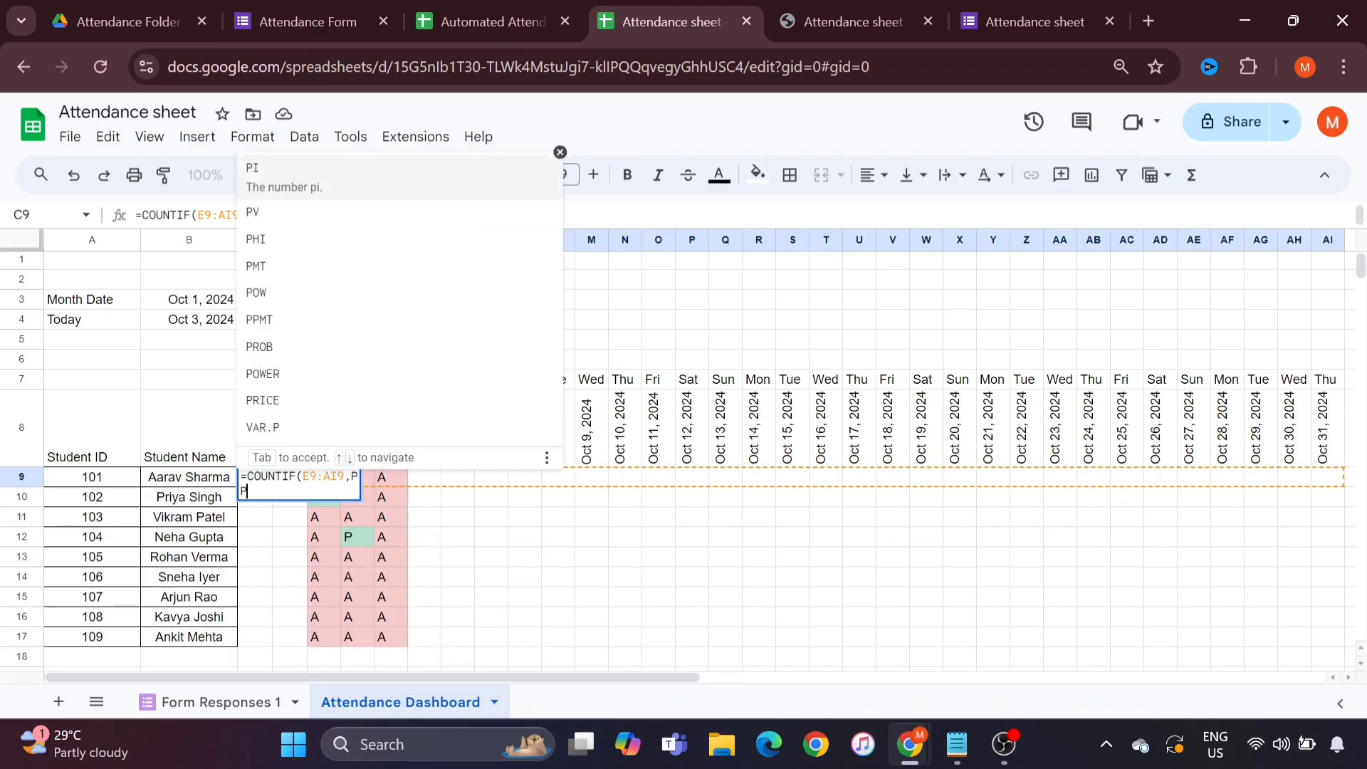
Step: Copy the quotation mark from the Notepad file and complete the C9 formula as =COUNTIF(E9:AI9,"P")
key("alt+Tab")
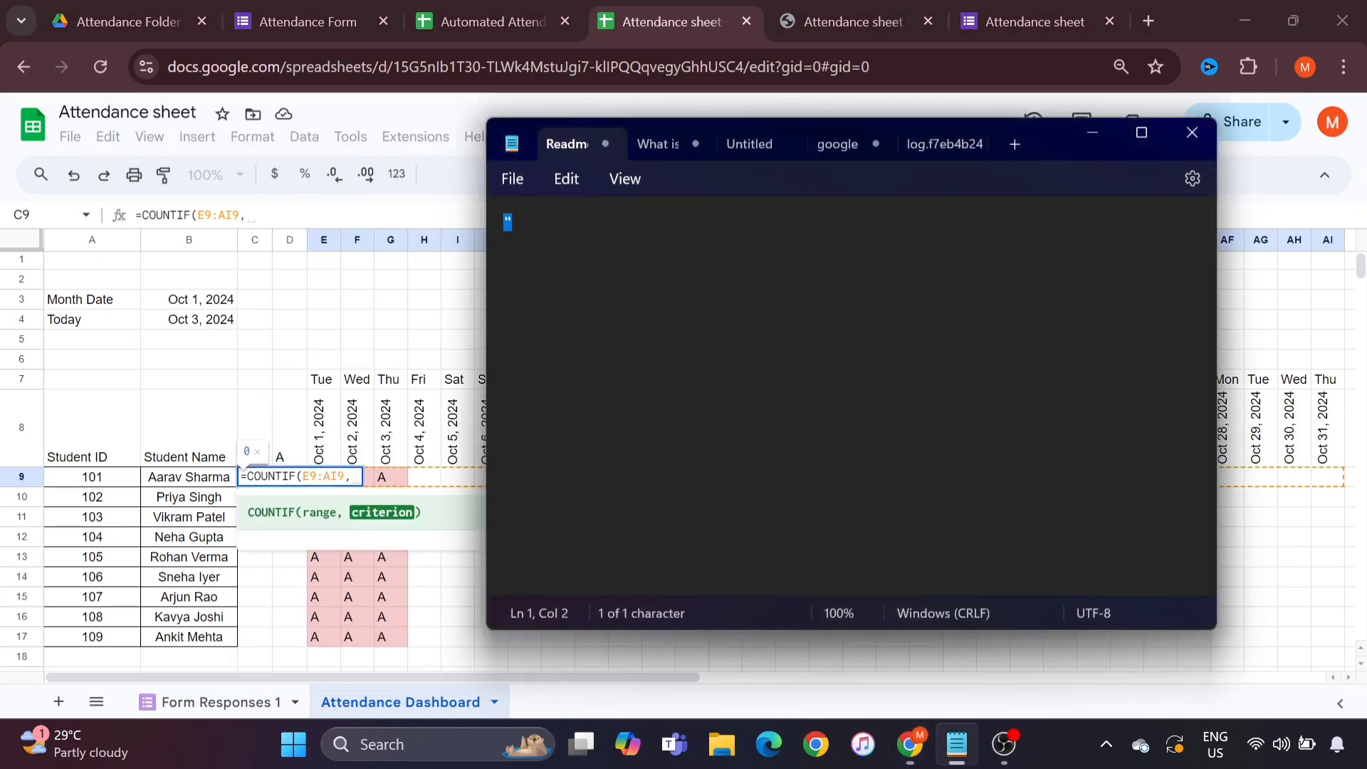
key("alt+Tab")
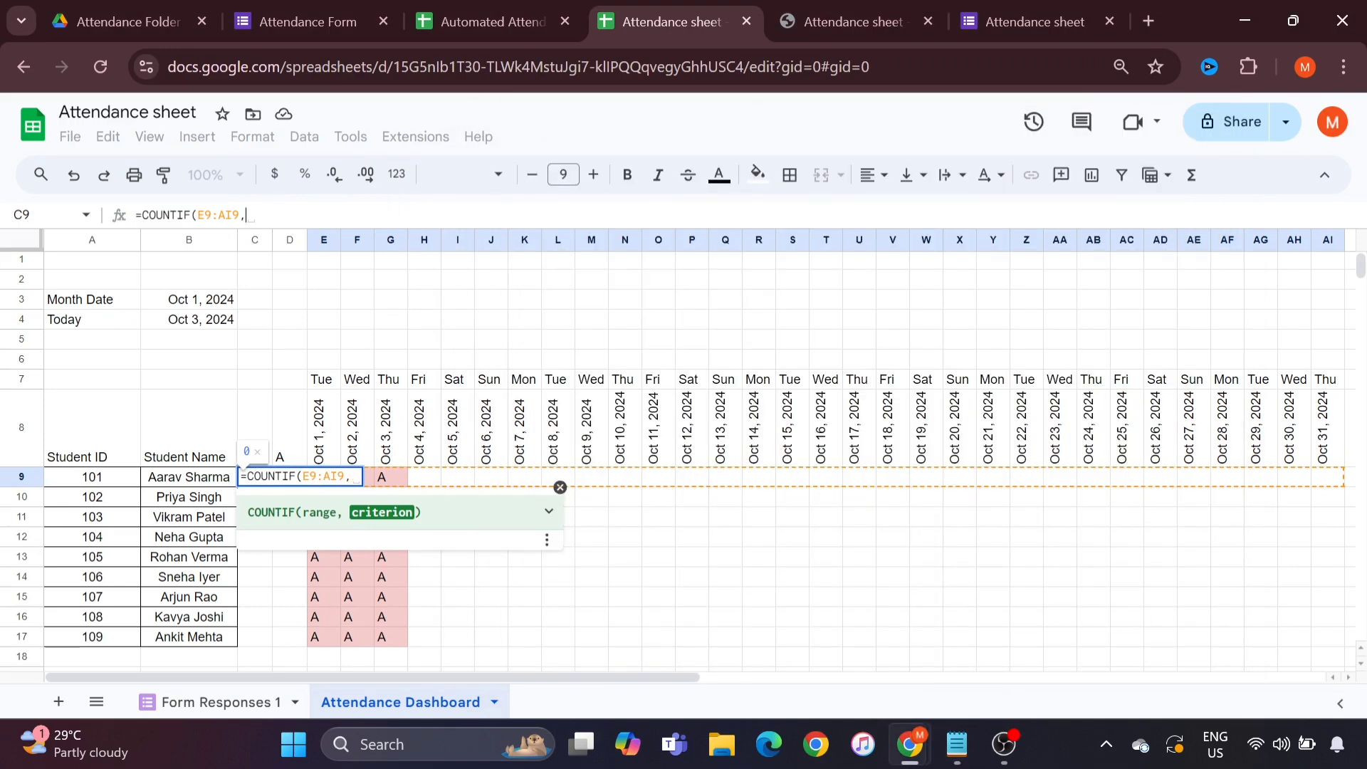
type("\"")
type("P")
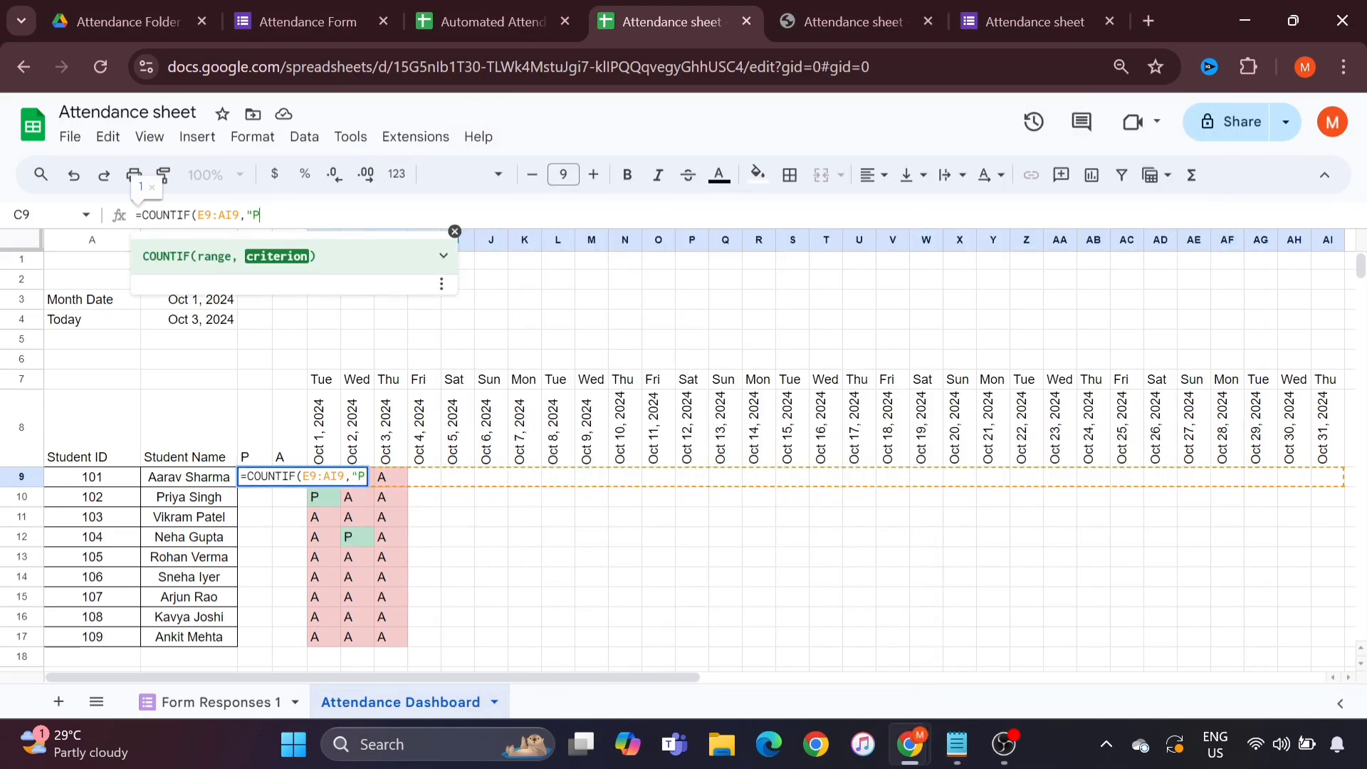
type("\"")
type(")")
key("Return")
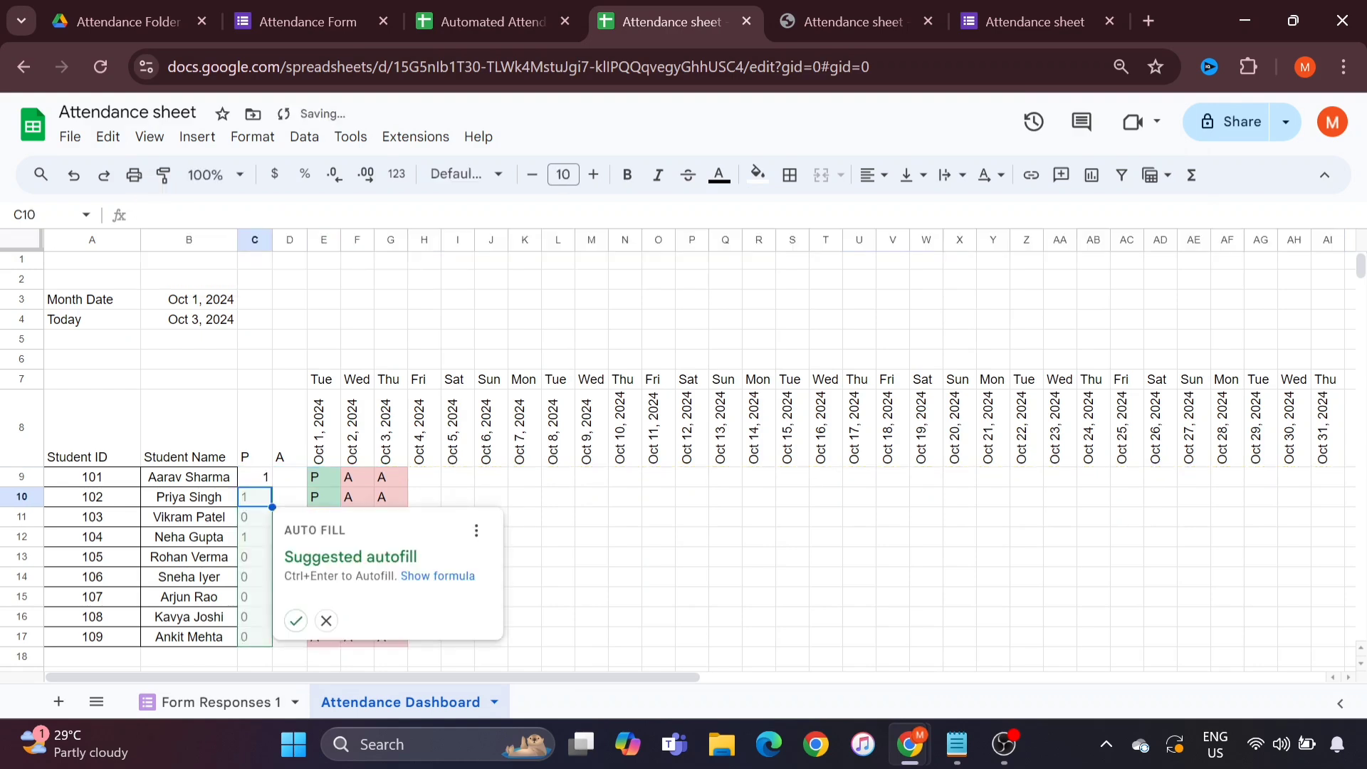
Step: Fill the present-count formula from C9 down to C17 for all students
left_click(261, 479)
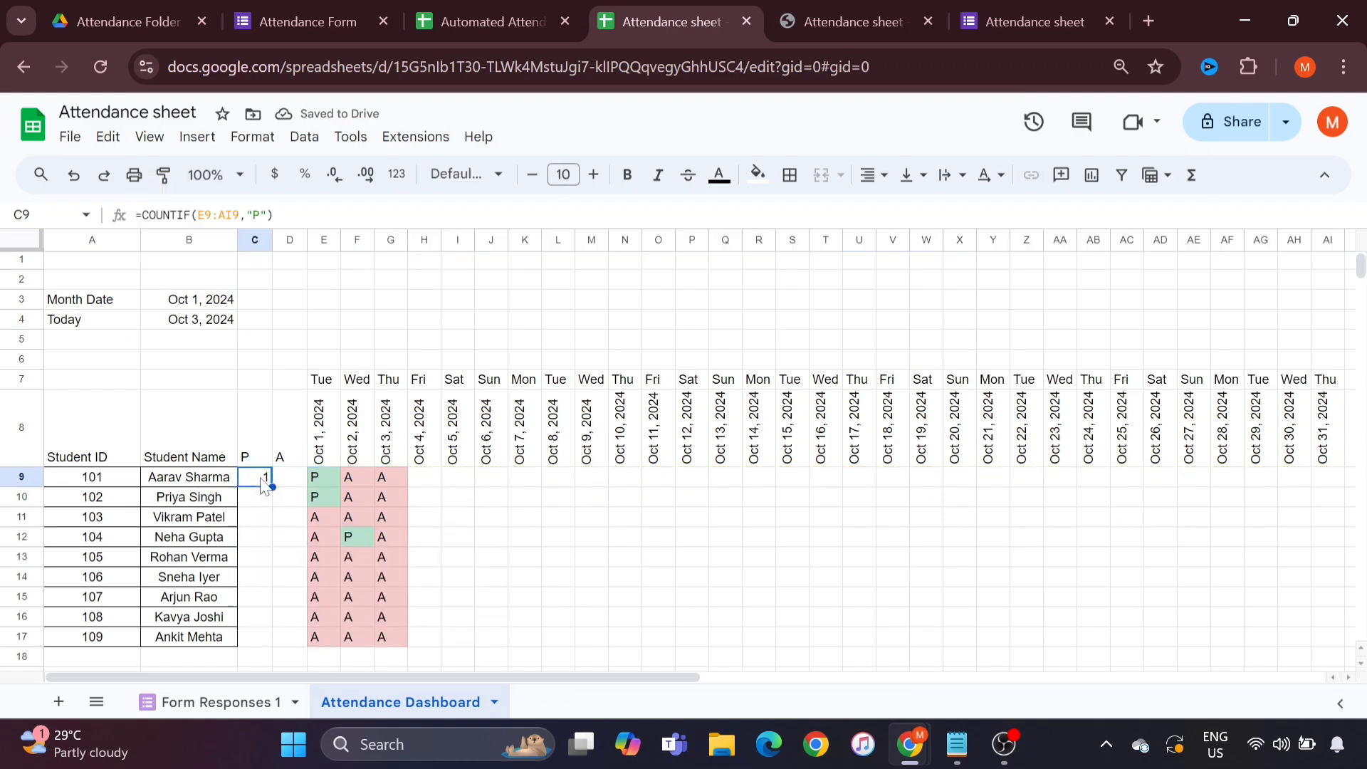
left_click(253, 637, "shift")
key("ctrl+d")
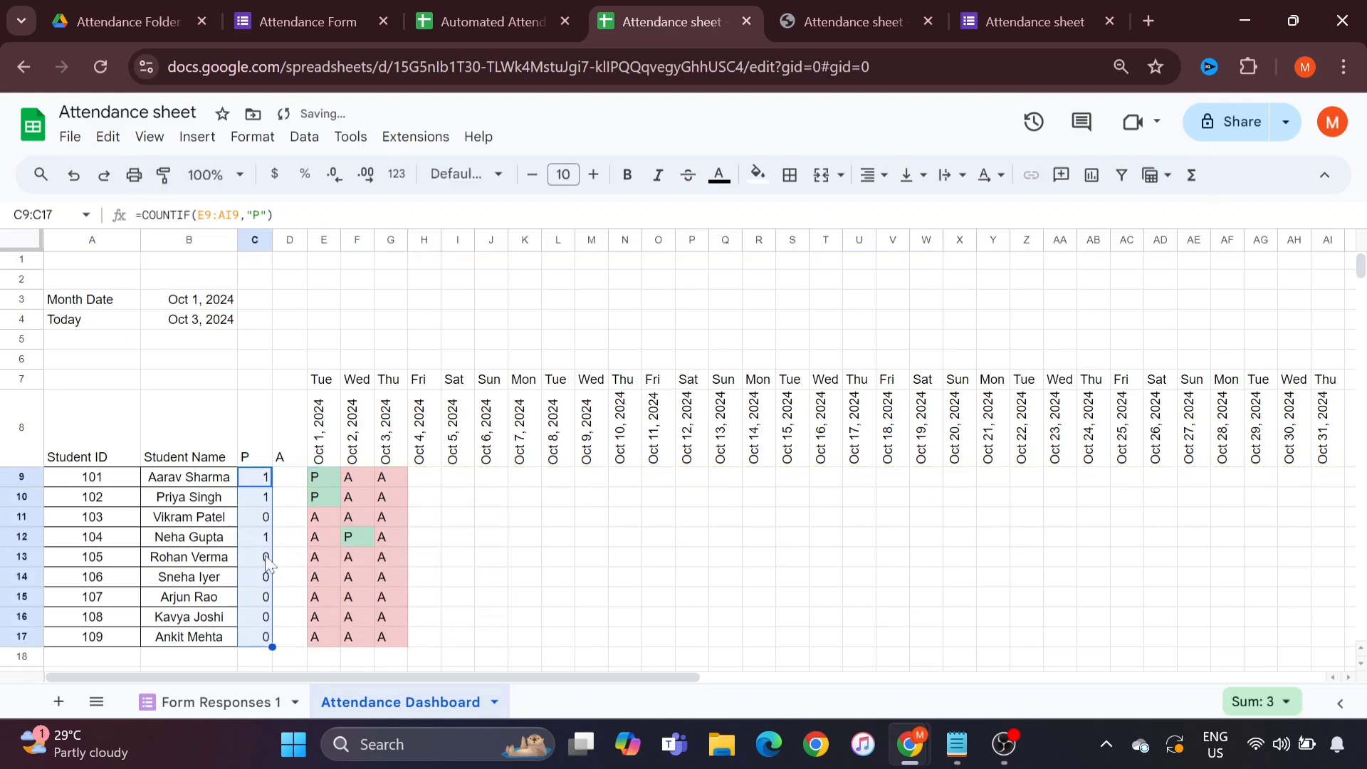
Step: Copy the COUNTIF formula text from C9 and paste it into D9 for the absence count
left_click(255, 484)
left_click_drag(286, 215, 102, 213)
key("ctrl+c")
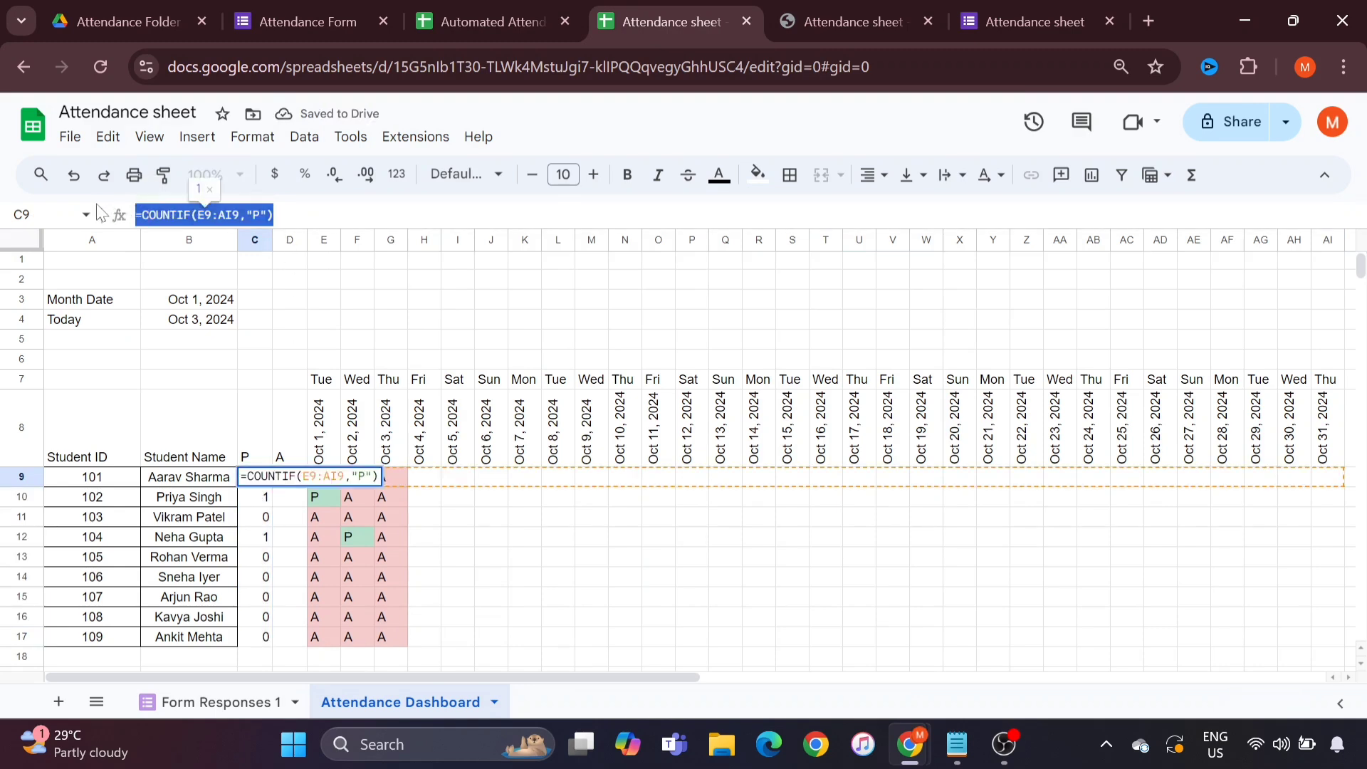
key("Escape")
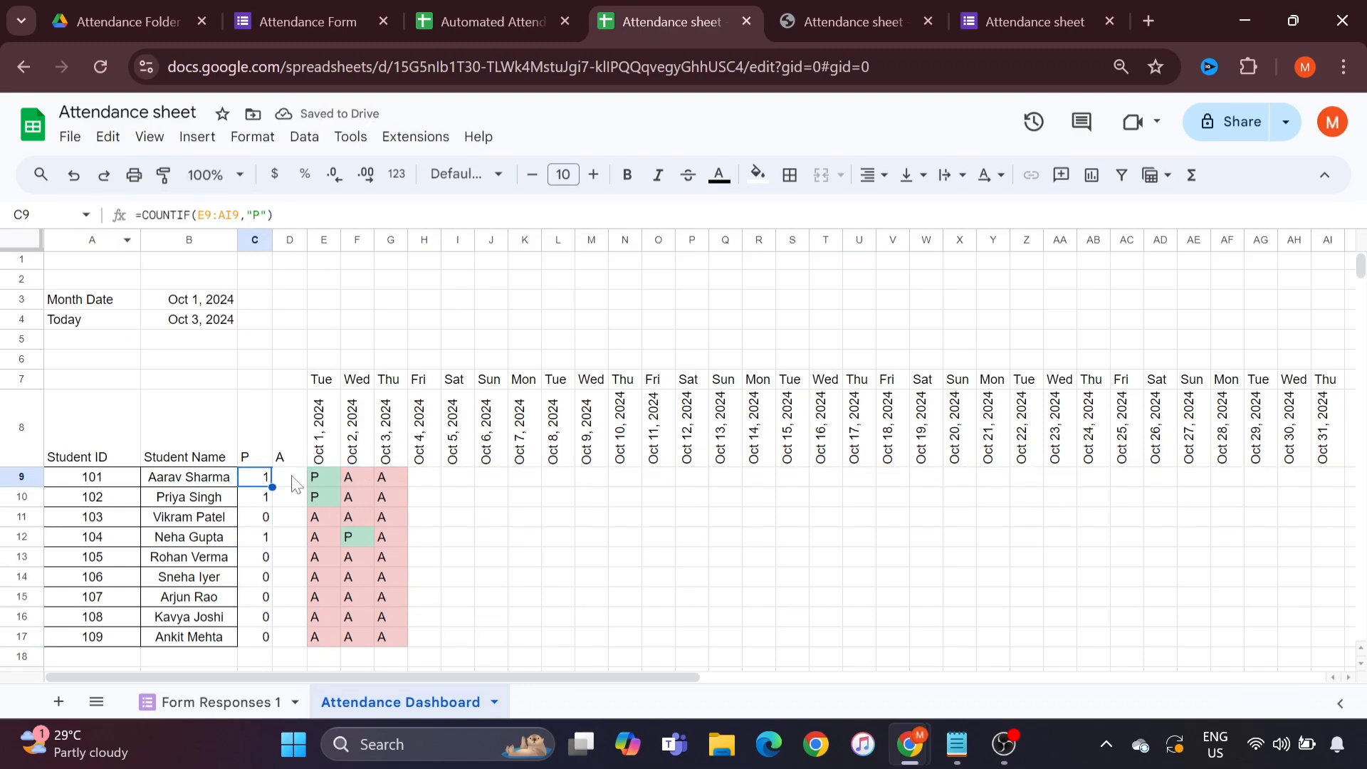
double_click(293, 479)
key("ctrl+v")
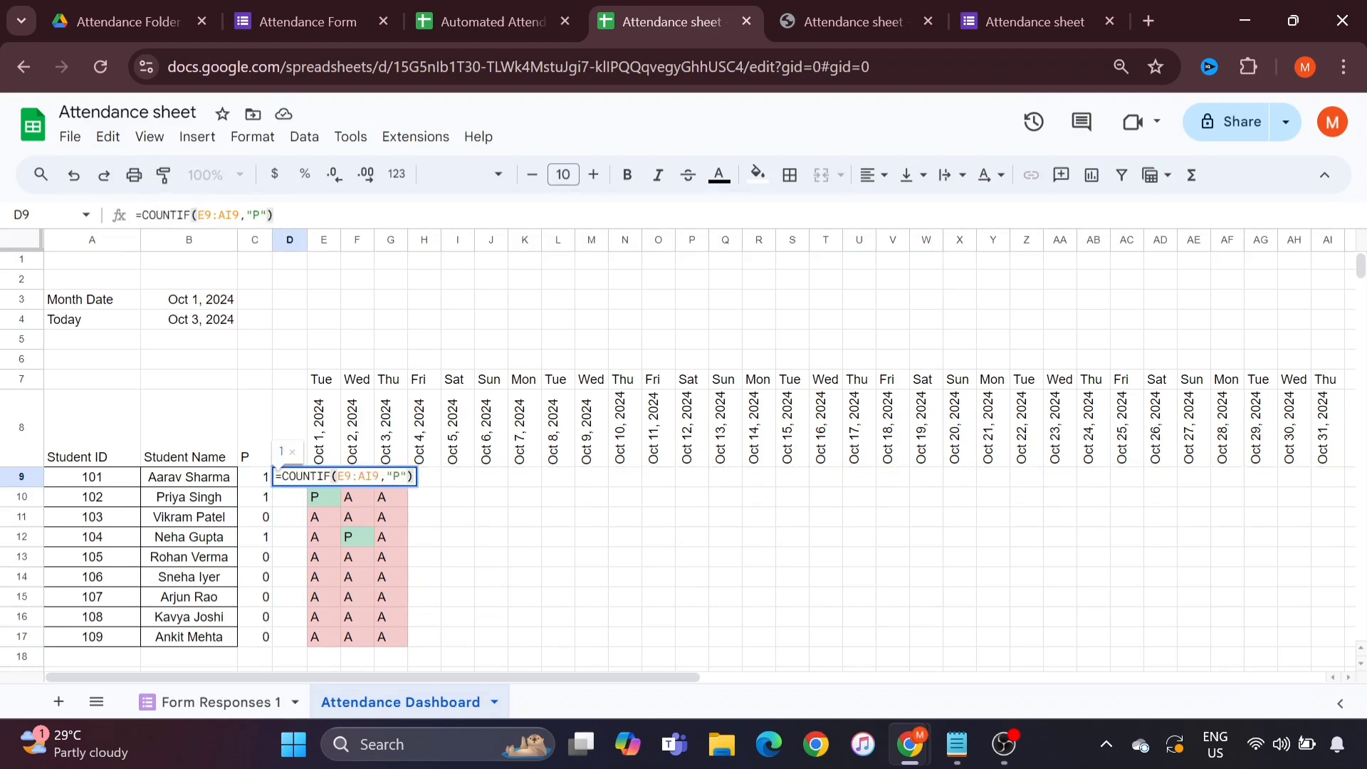
Step: Change the D9 criterion to "A" and autofill the absence-count formula down to D17
left_click(393, 477)
key("Delete")
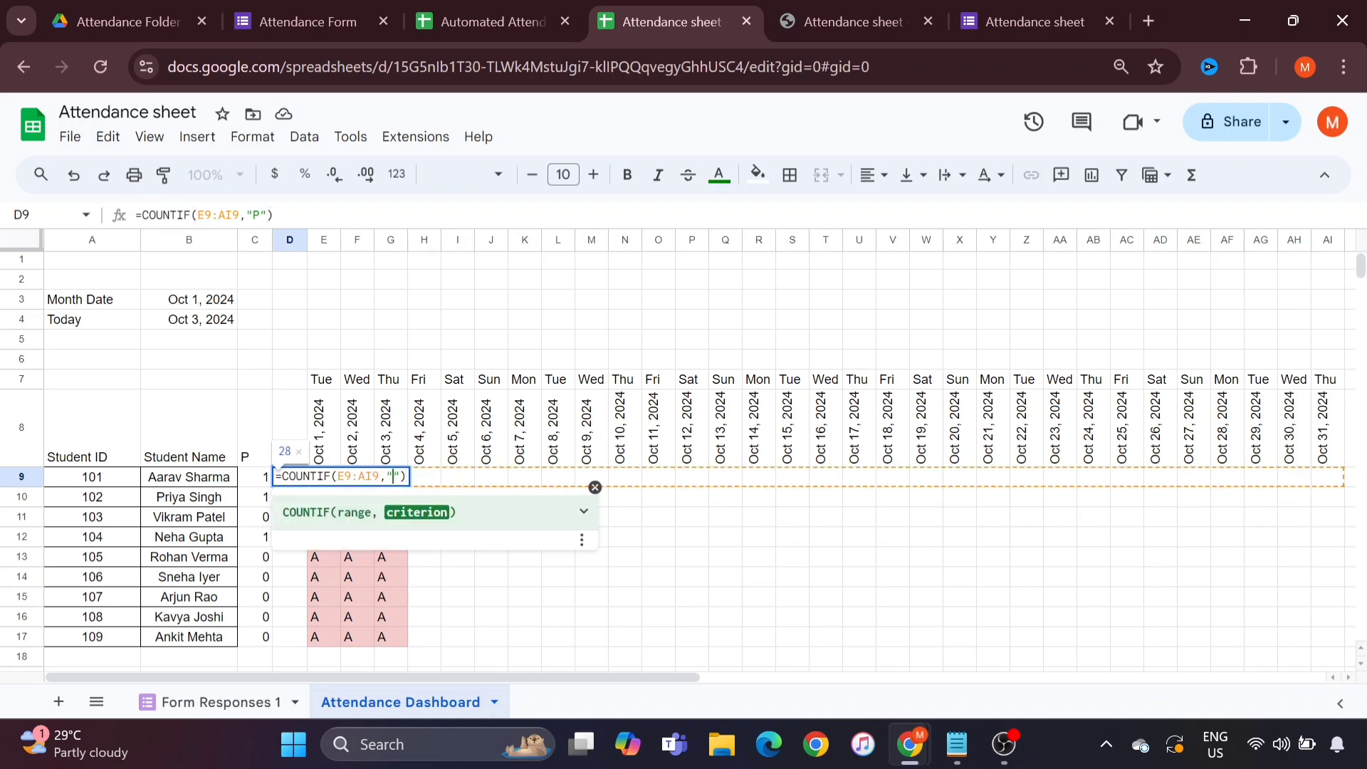
type("A")
key("Return")
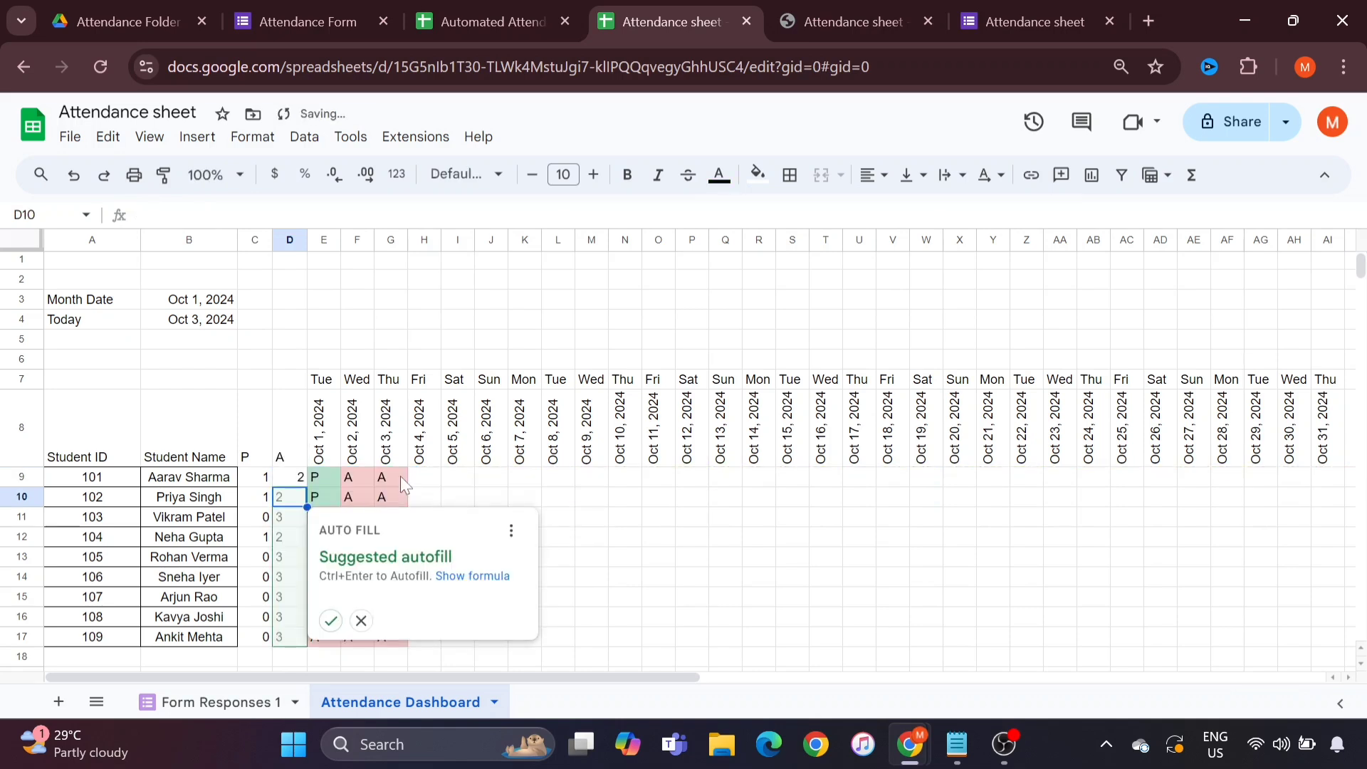
left_click(332, 621)
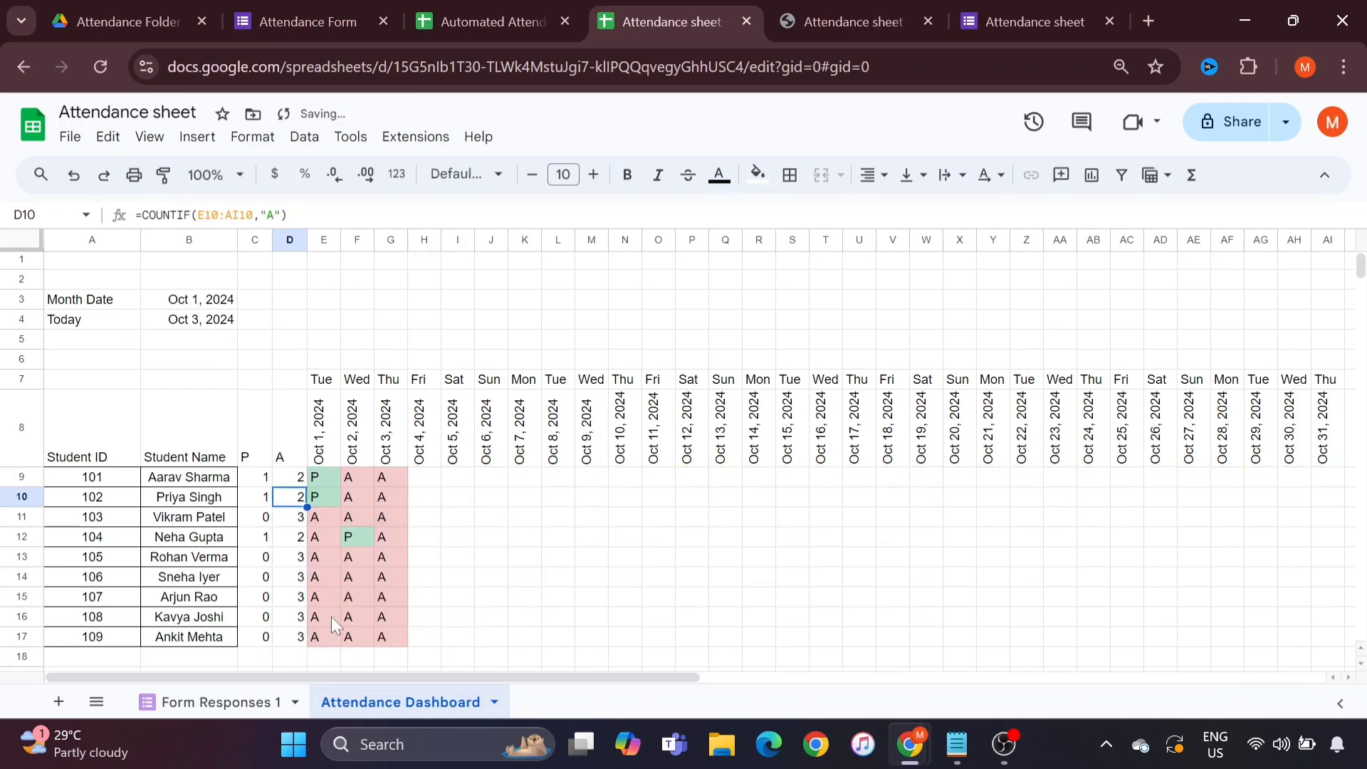
left_click(284, 482)
left_click(246, 477)
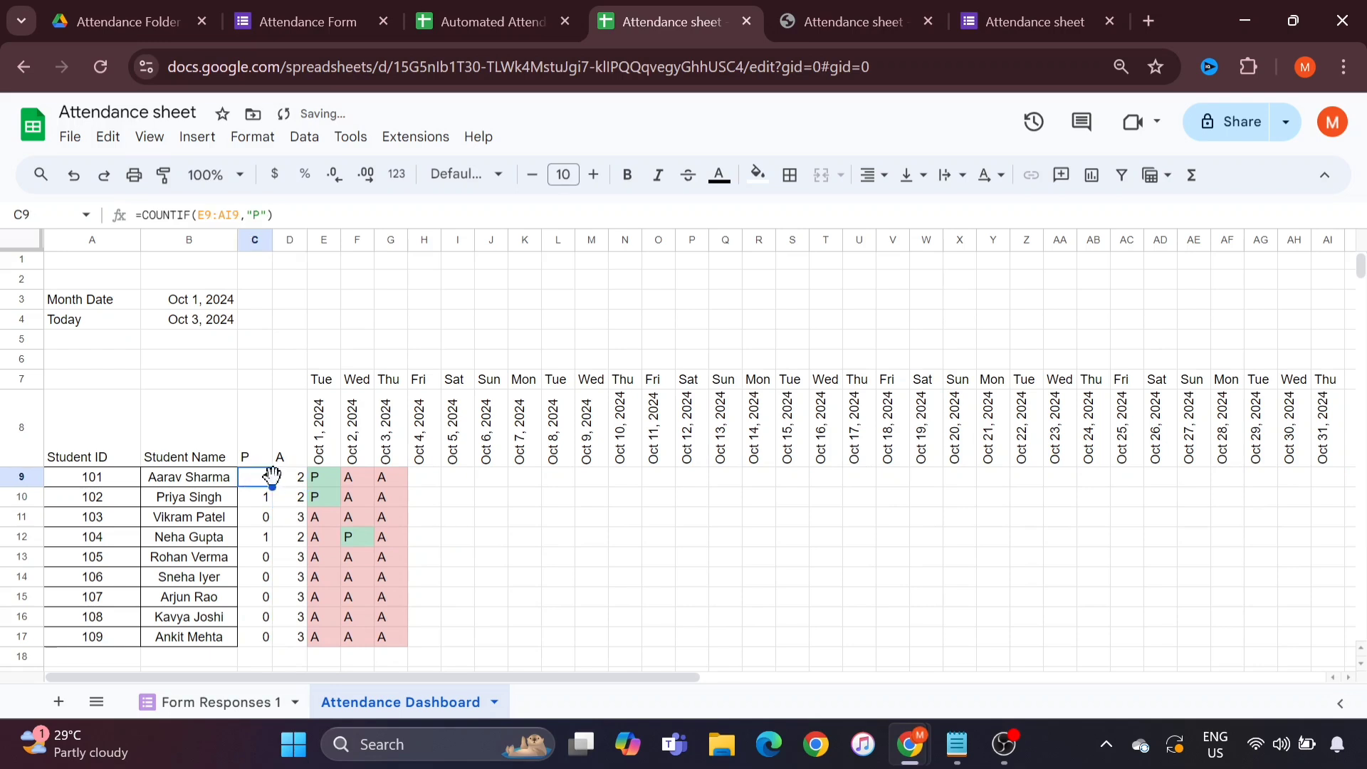
left_click(288, 480)
left_click(256, 453)
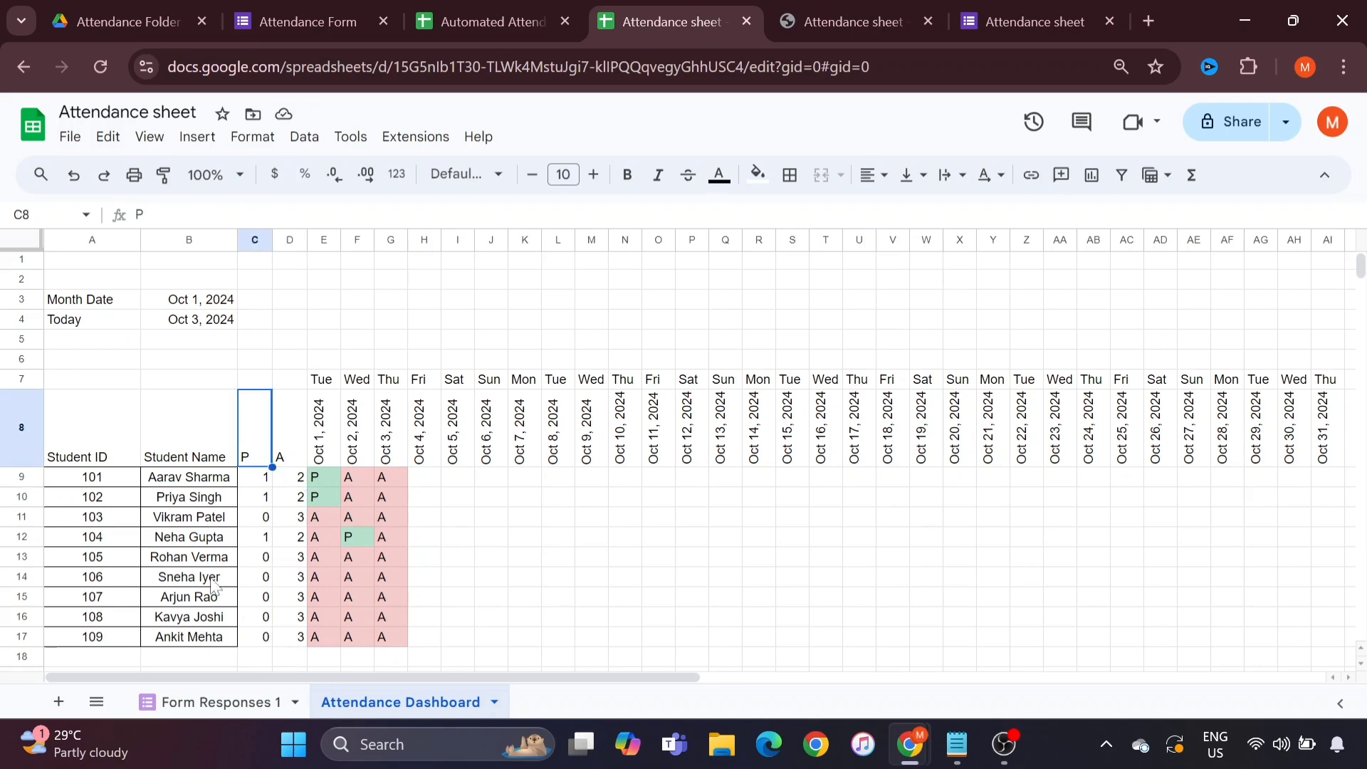
Step: Apply all borders to the attendance table A8:AI17, from the Student ID header to the last student's Oct 31 cell
scroll(387, 542, "down", 1)
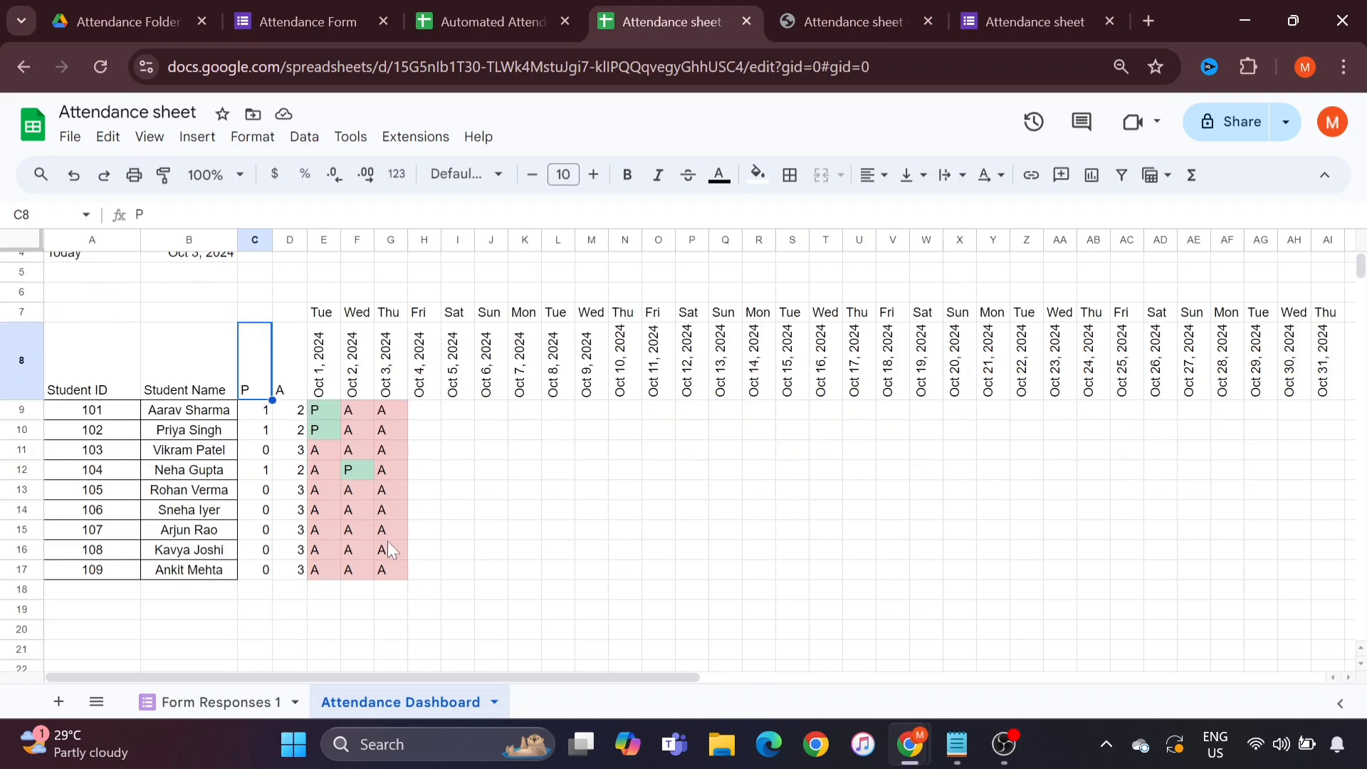
left_click(106, 392)
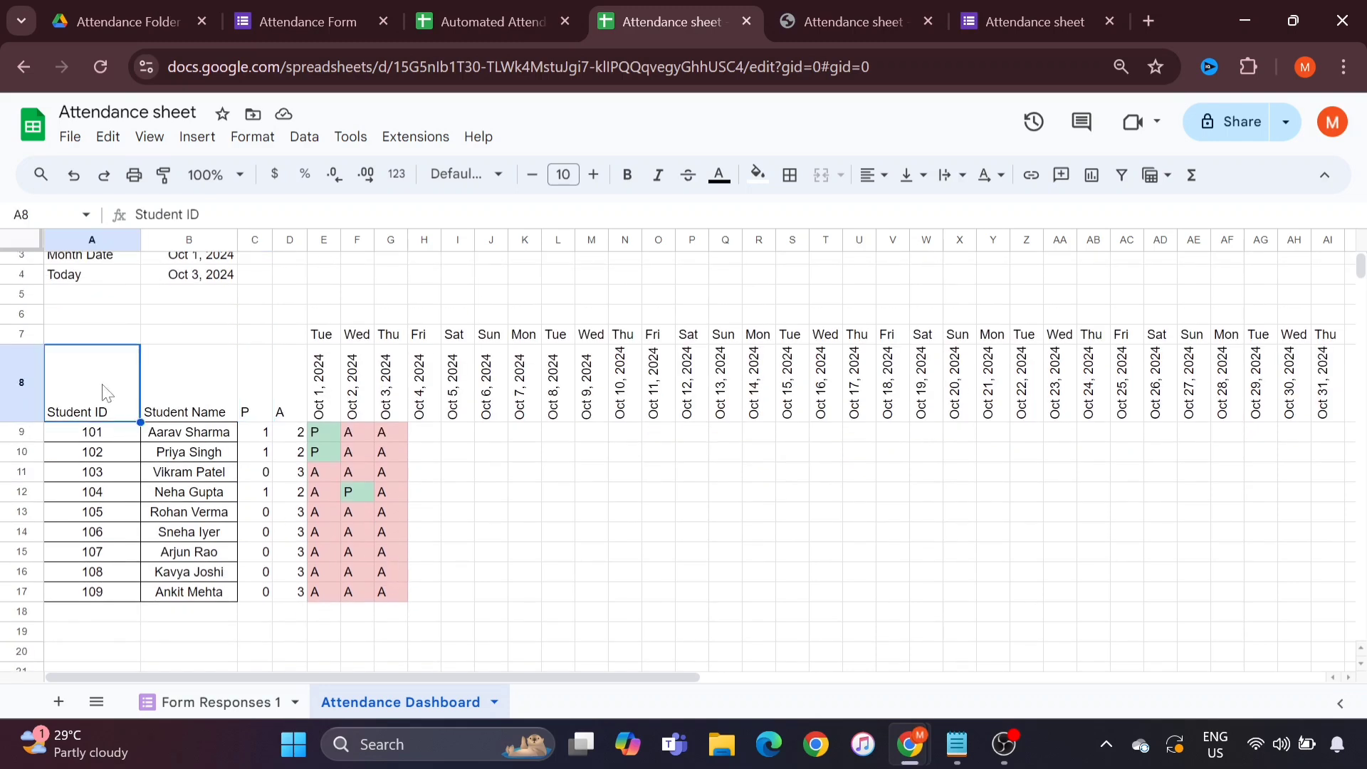
scroll(604, 525, "right", 3)
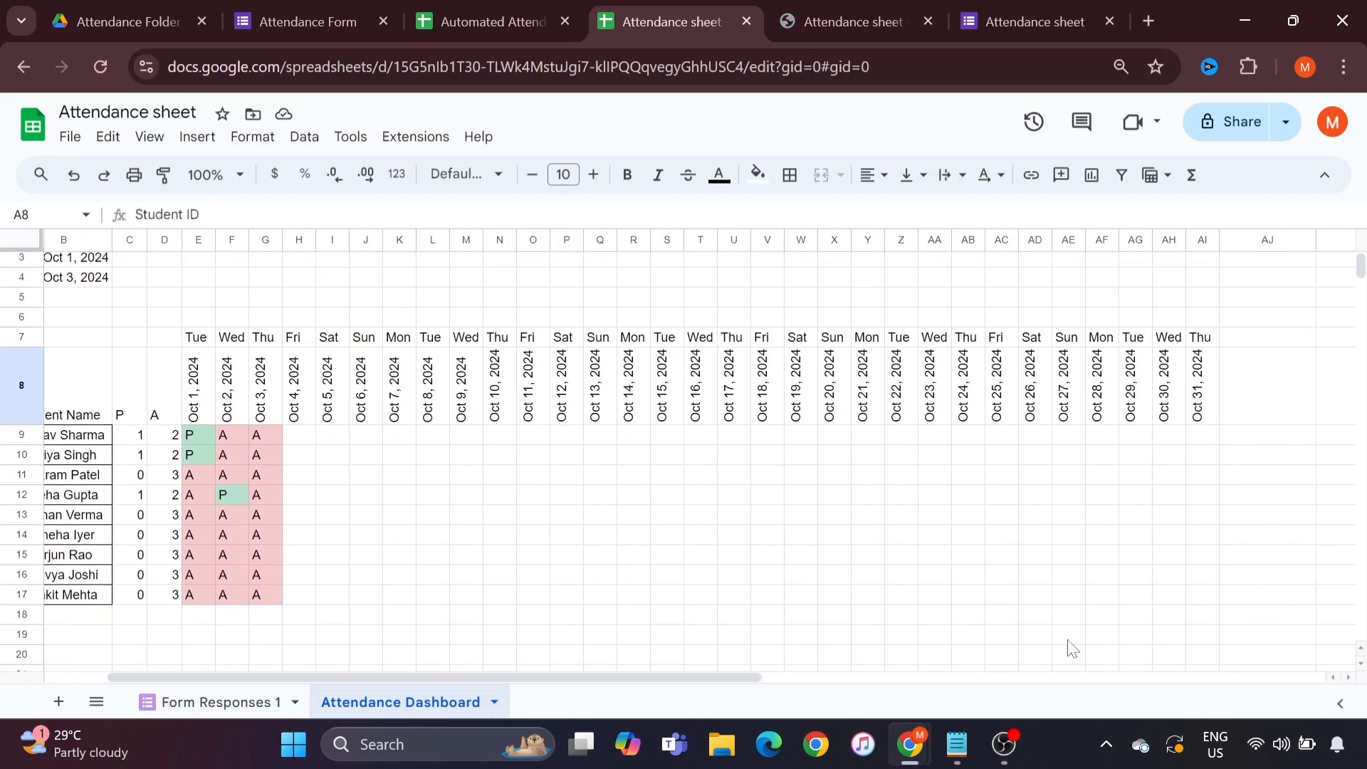
left_click(1185, 601, "shift")
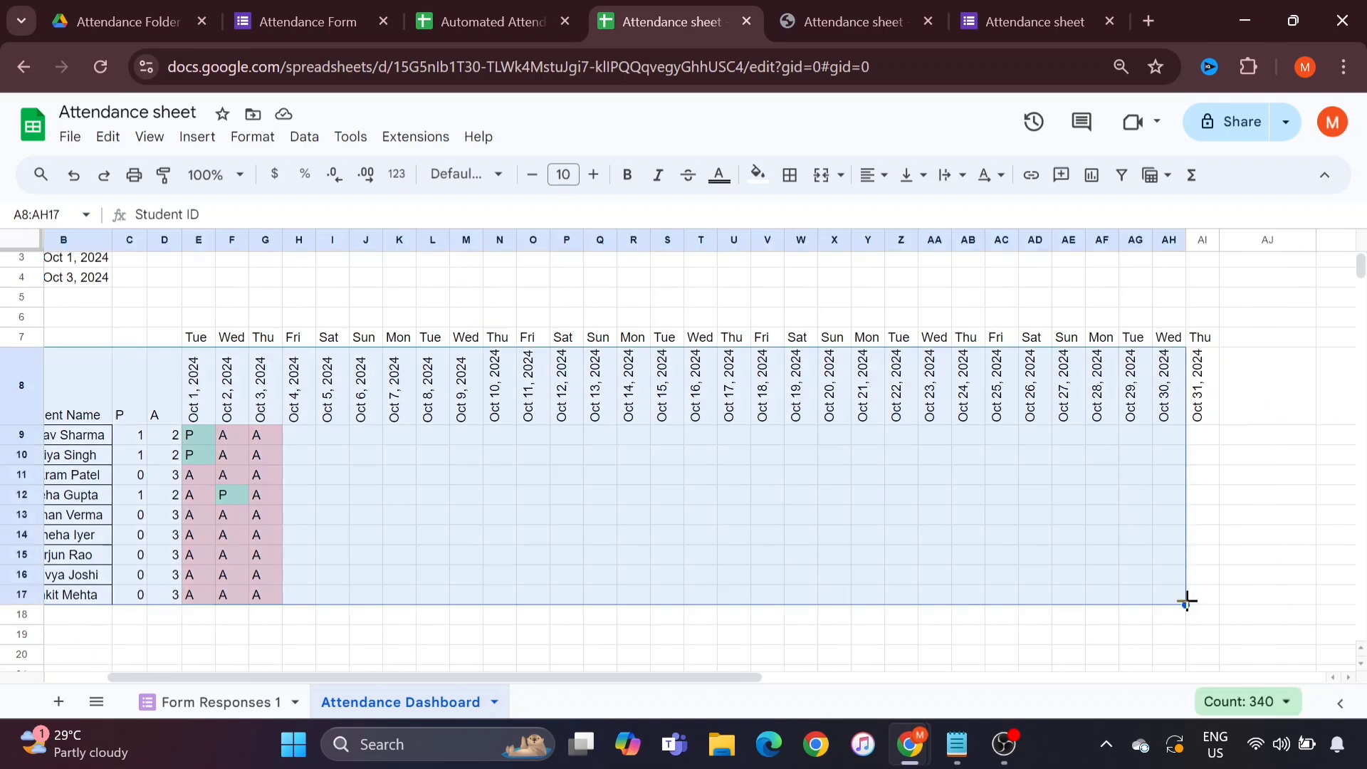
left_click(1206, 604, "shift")
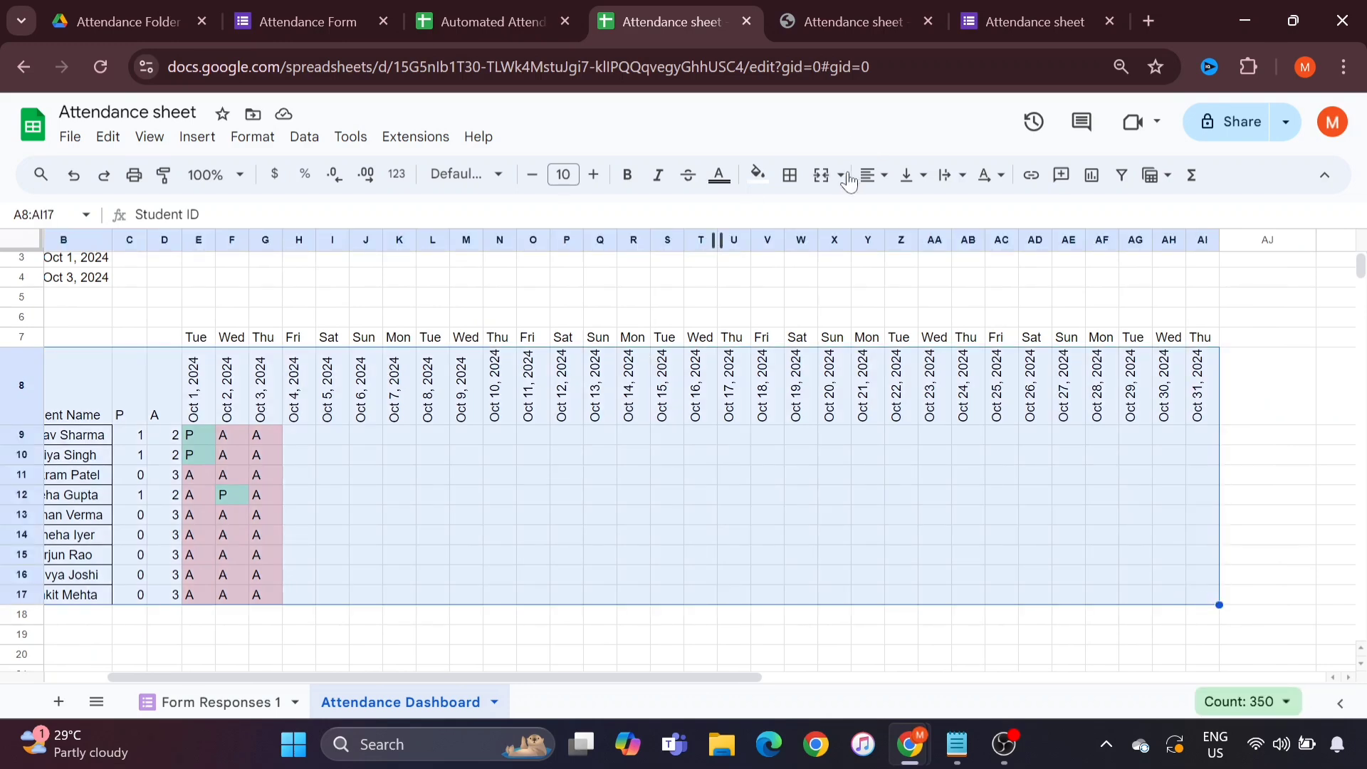
left_click(790, 176)
left_click(798, 217)
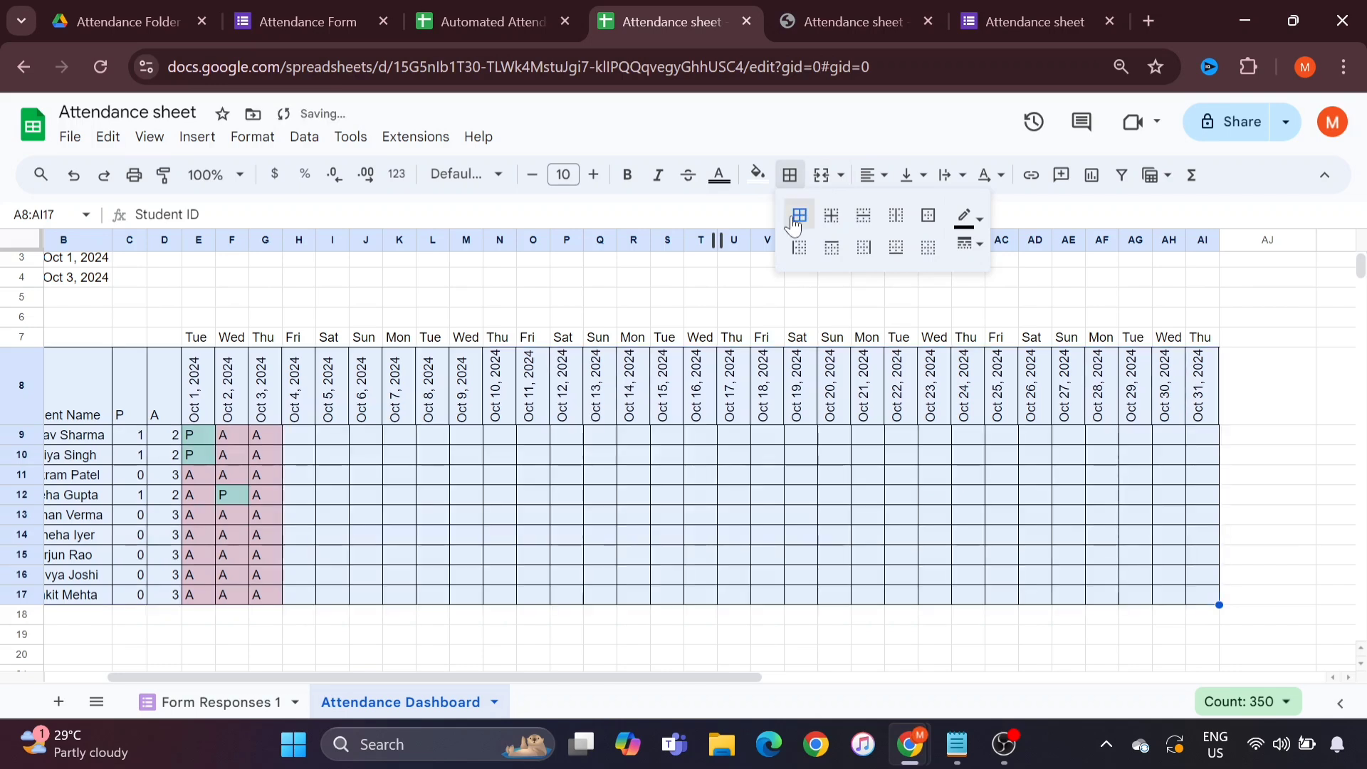
left_click(945, 148)
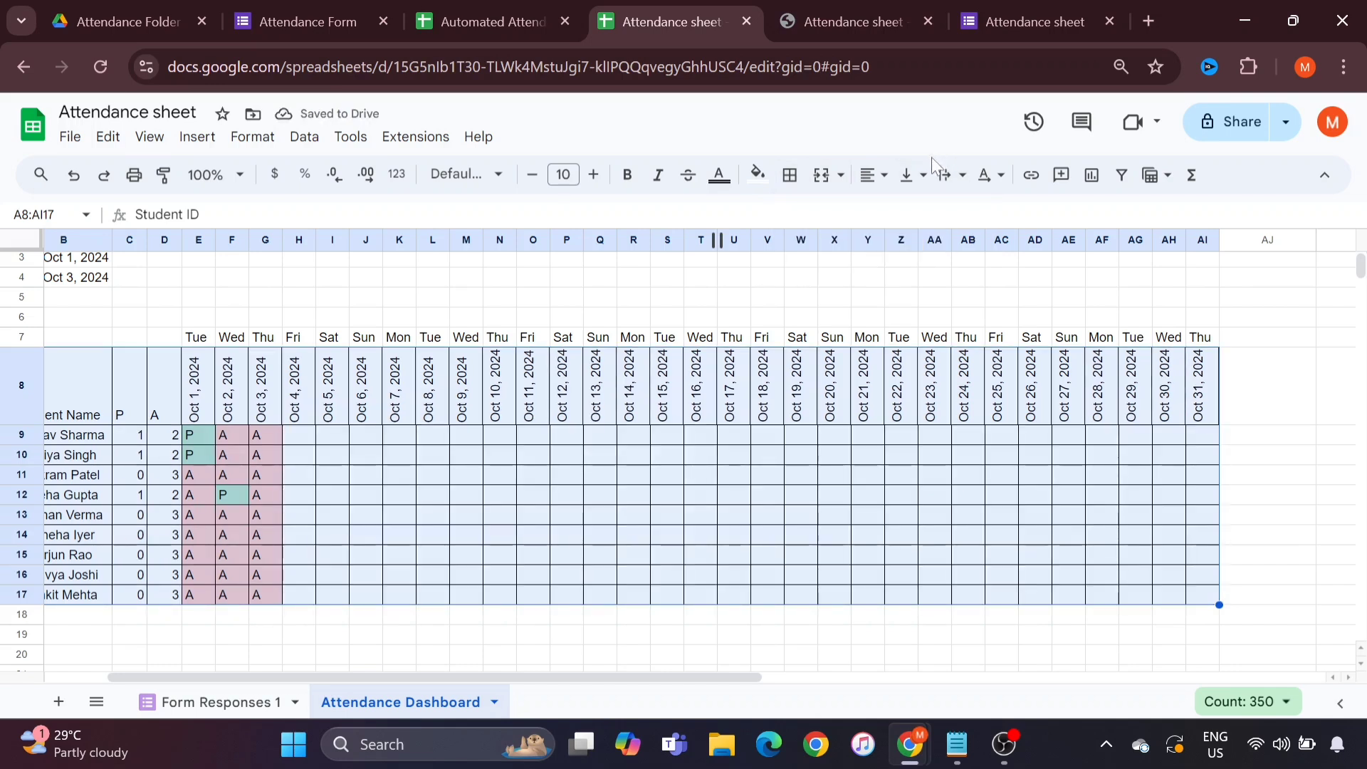
Step: Center the contents of A8:AI17 horizontally and align them to the middle vertically
left_click(873, 175)
left_click(899, 213)
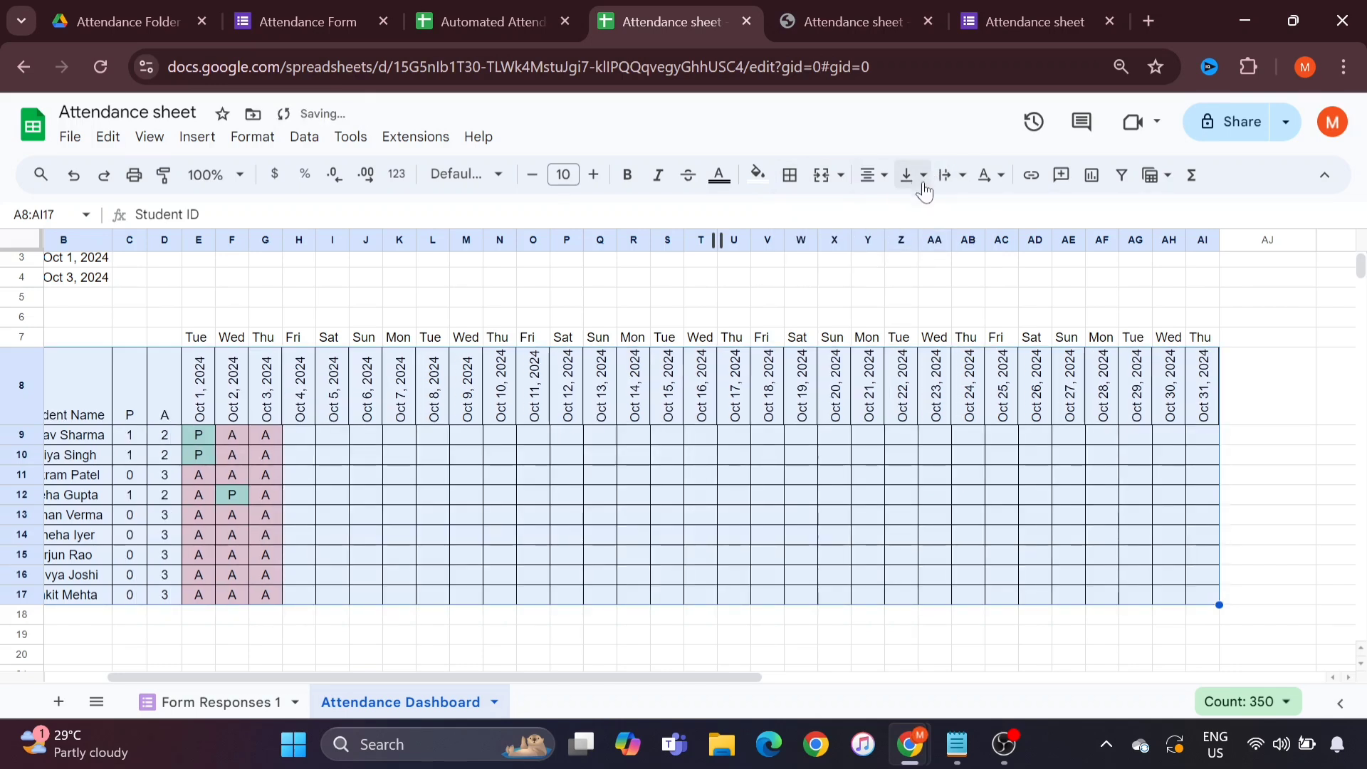
left_click(925, 191)
left_click(937, 215)
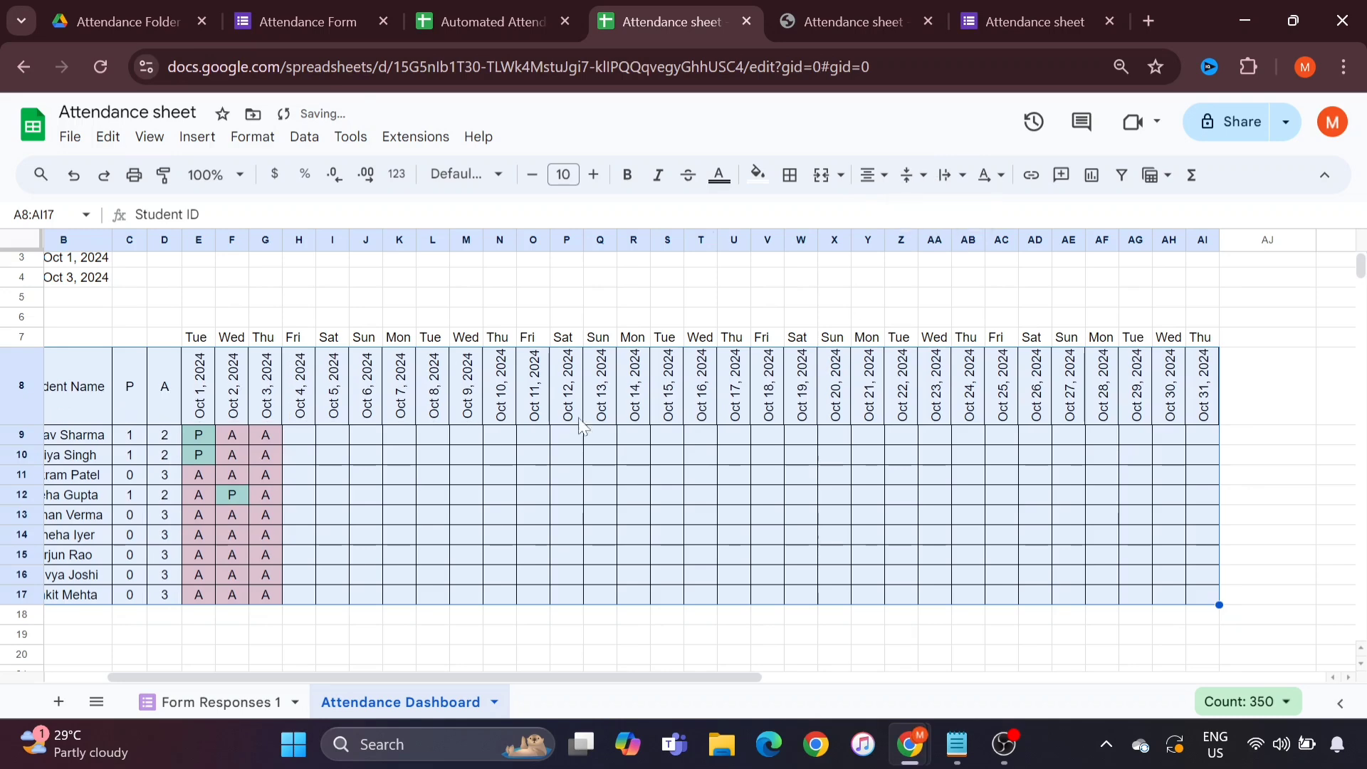
Step: Apply all borders to the weekday row E7:AI7 above the dates
scroll(583, 425, "left", 3)
left_click(339, 339)
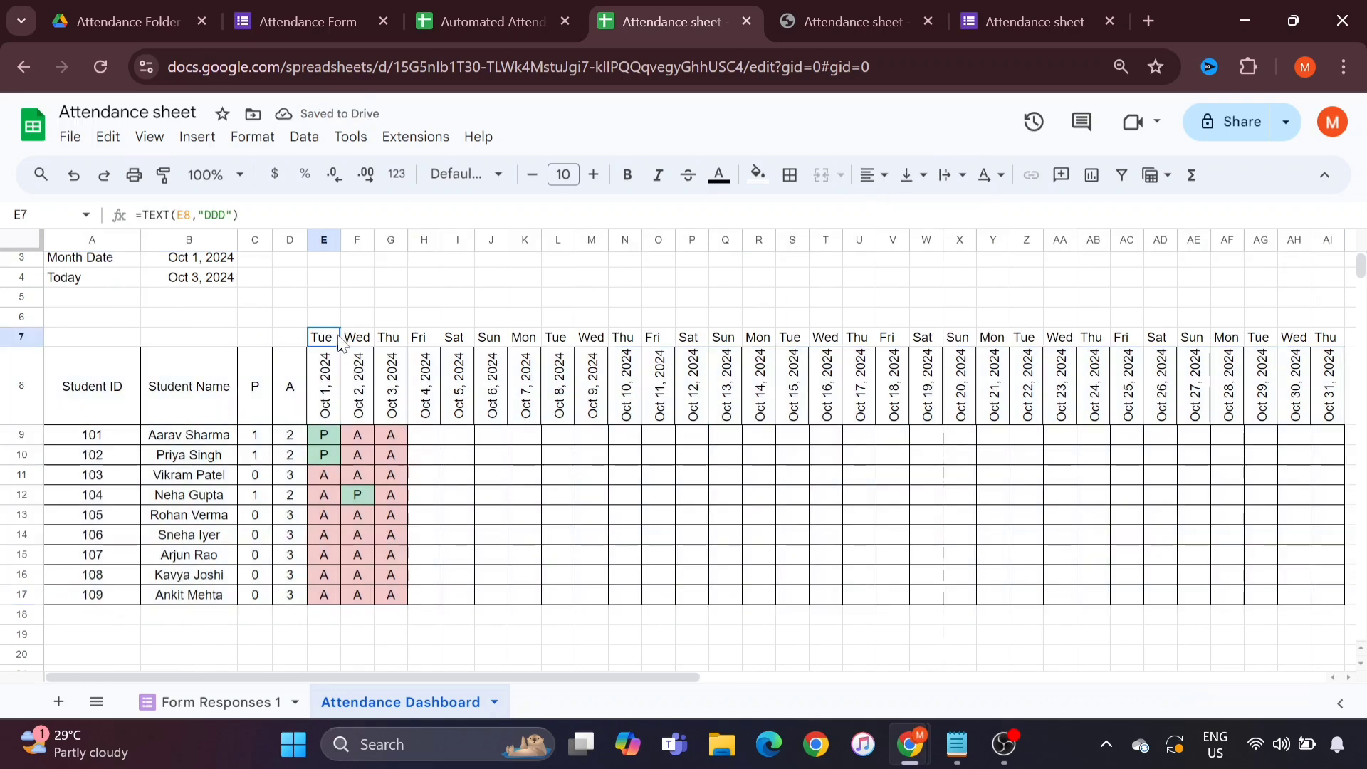
left_click(1333, 339, "shift")
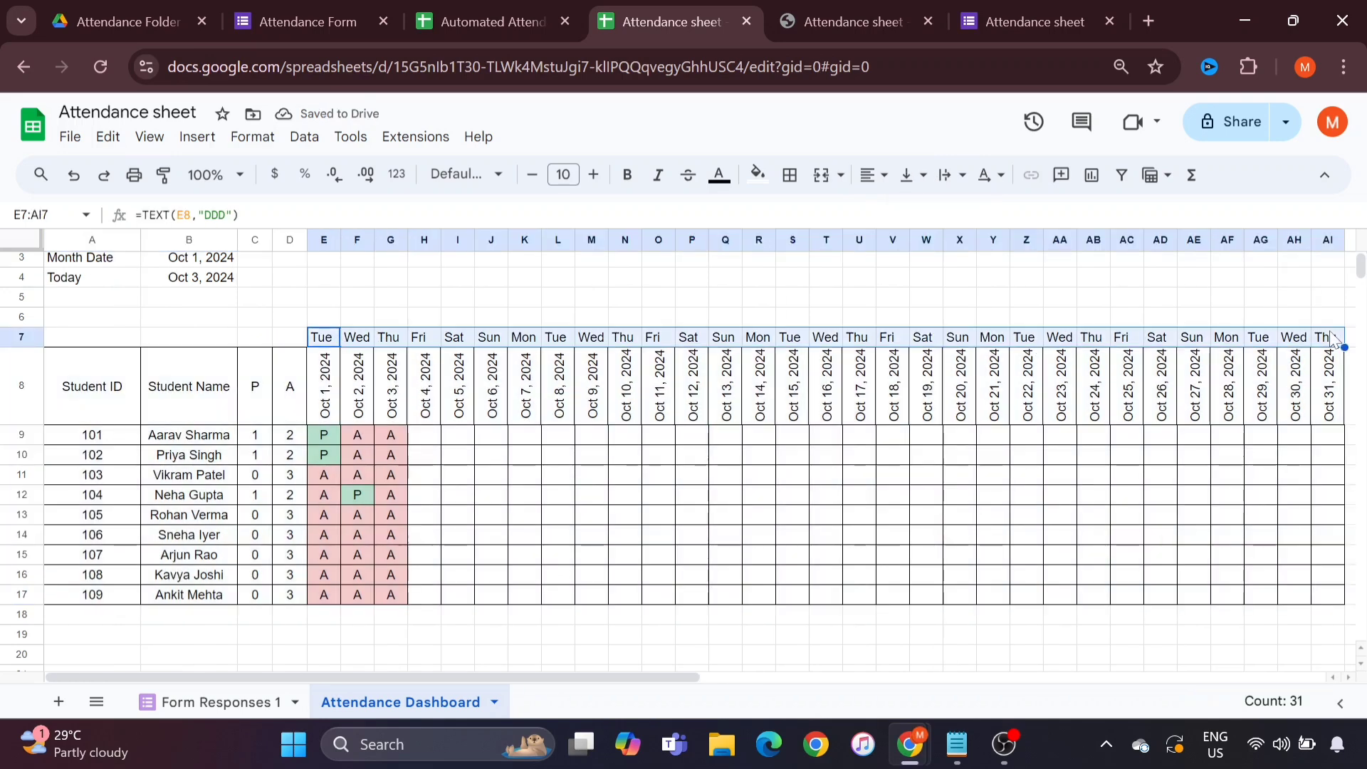
left_click(789, 177)
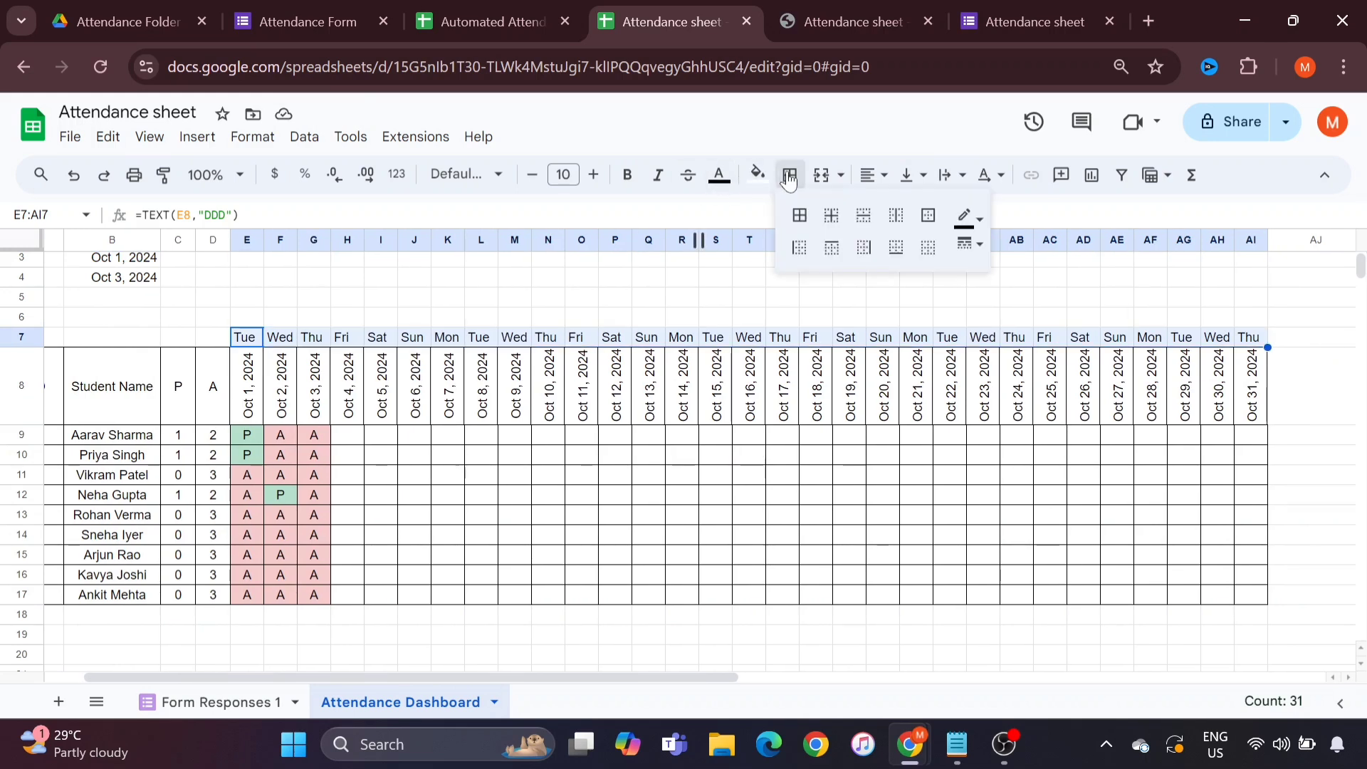
left_click(800, 215)
left_click(841, 175)
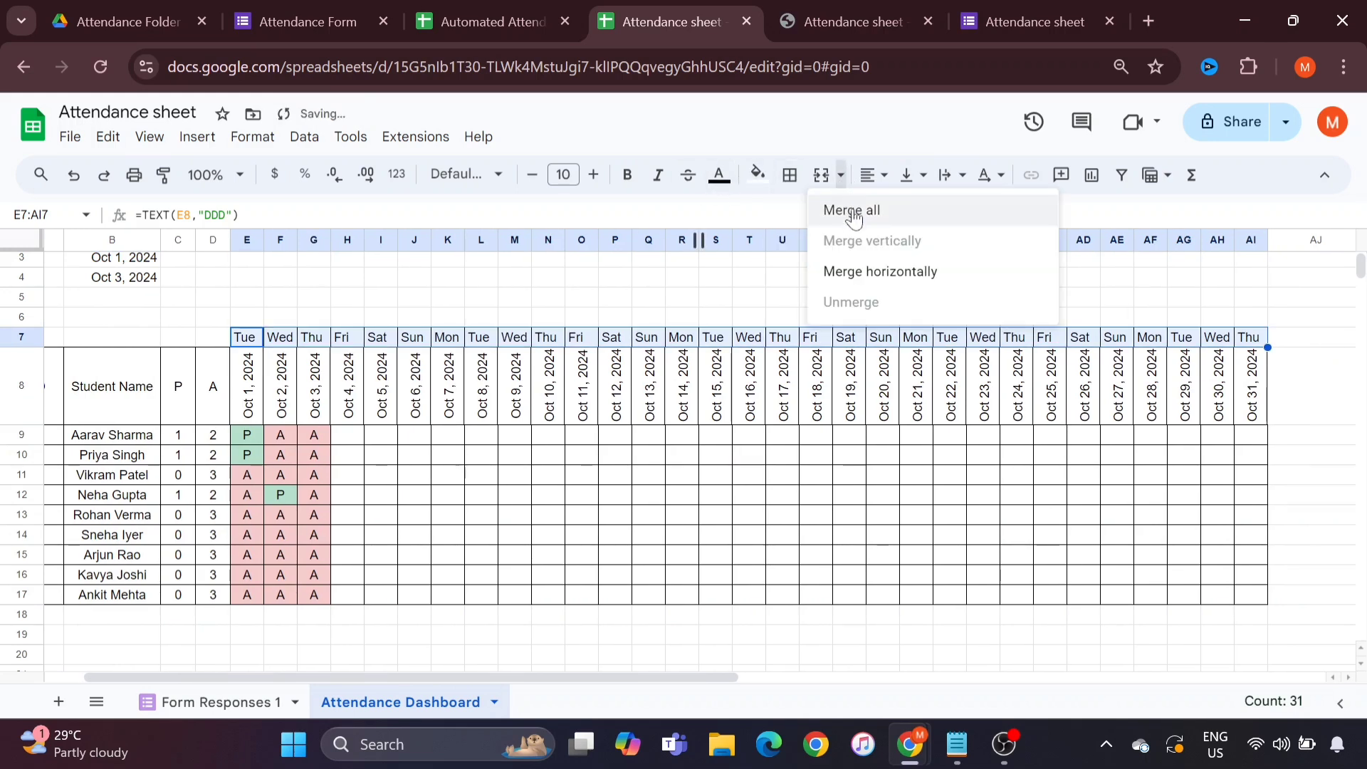
Step: Center the weekday names in E7:AI7 horizontally and align them to the middle vertically
left_click(882, 178)
left_click(907, 212)
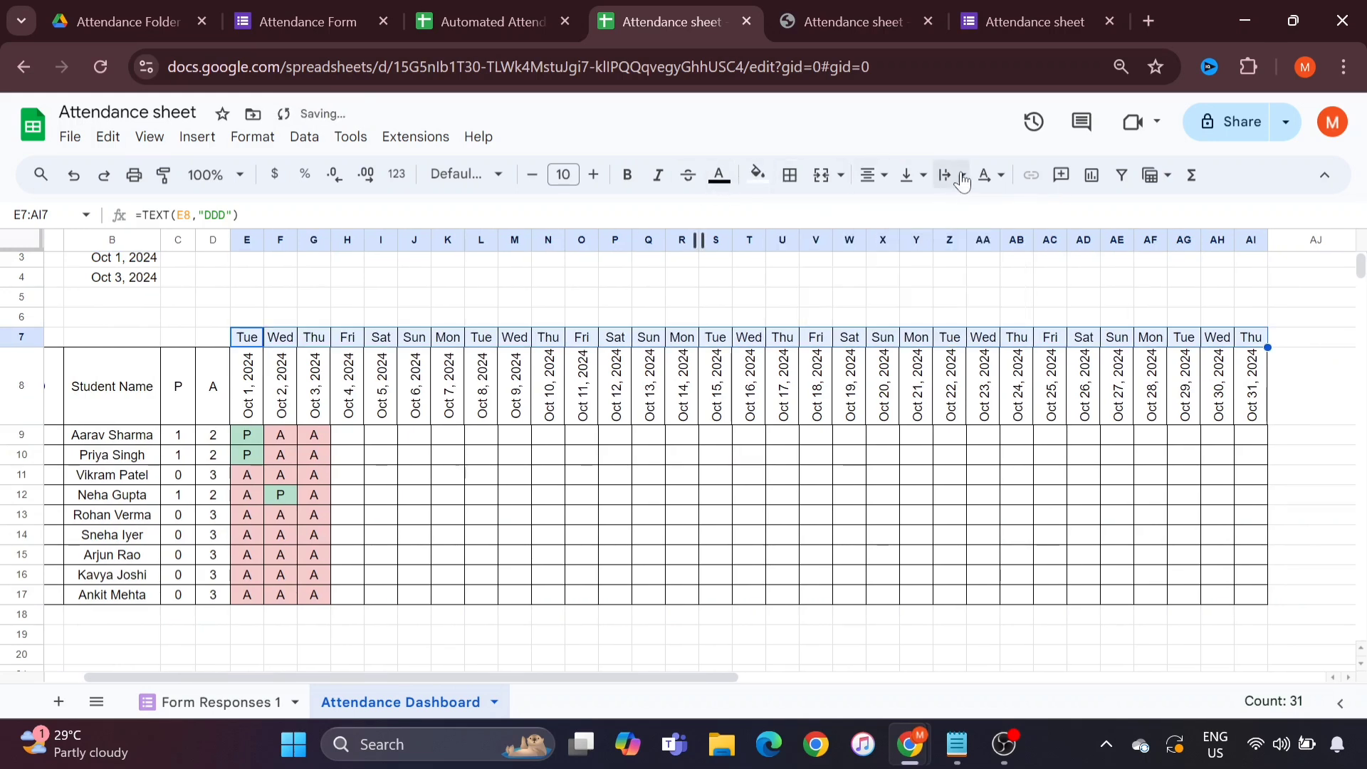
left_click(919, 176)
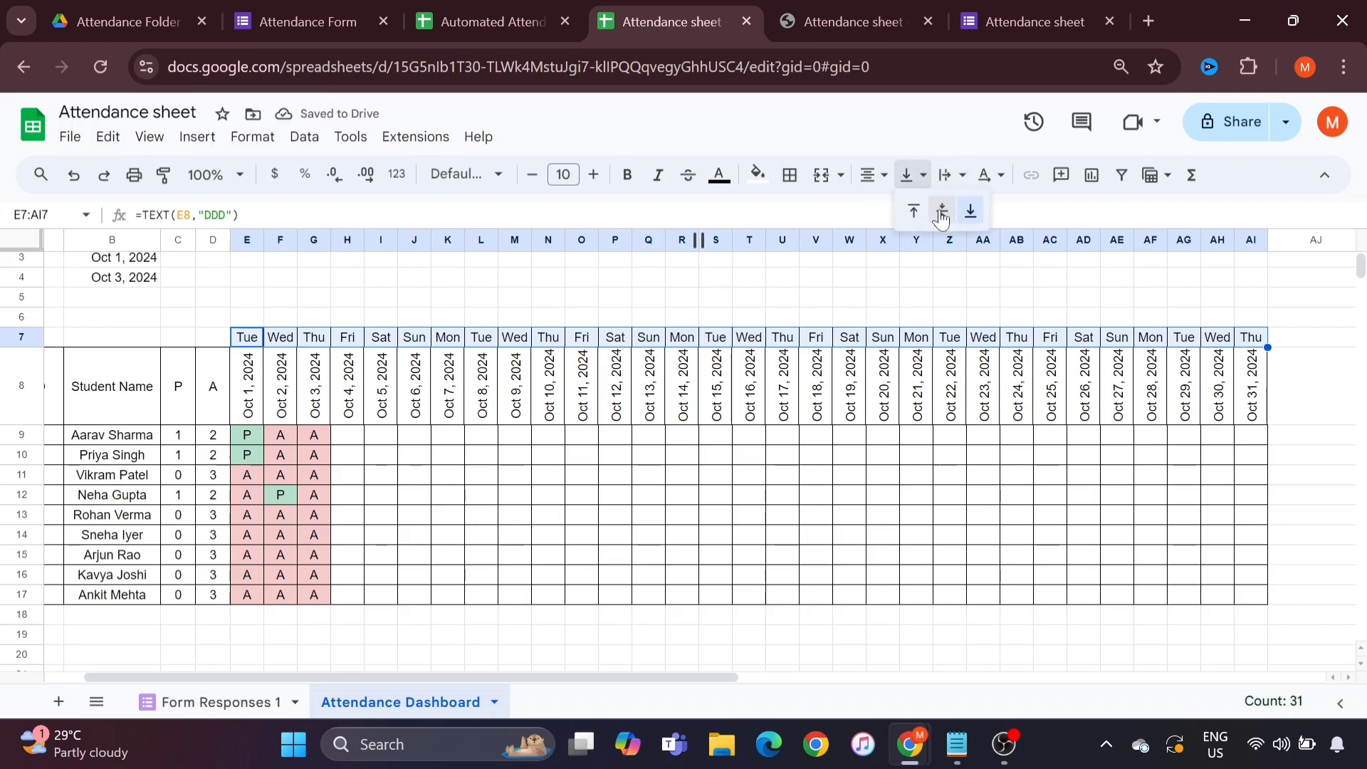
left_click(942, 212)
left_click(831, 411)
scroll(837, 412, "left", 2)
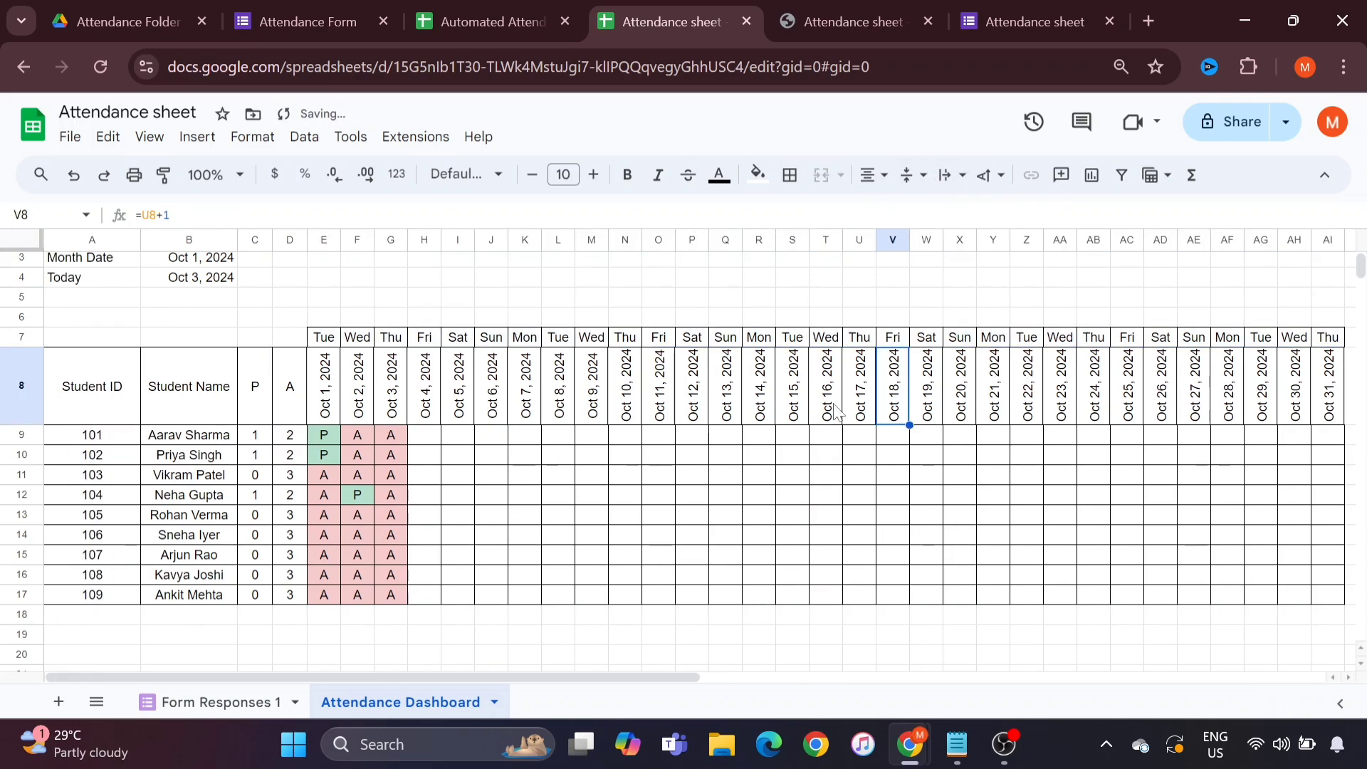
Step: Apply all borders to the Month Date and Today block A3:B4 and center its contents horizontally
scroll(304, 463, "up", 1)
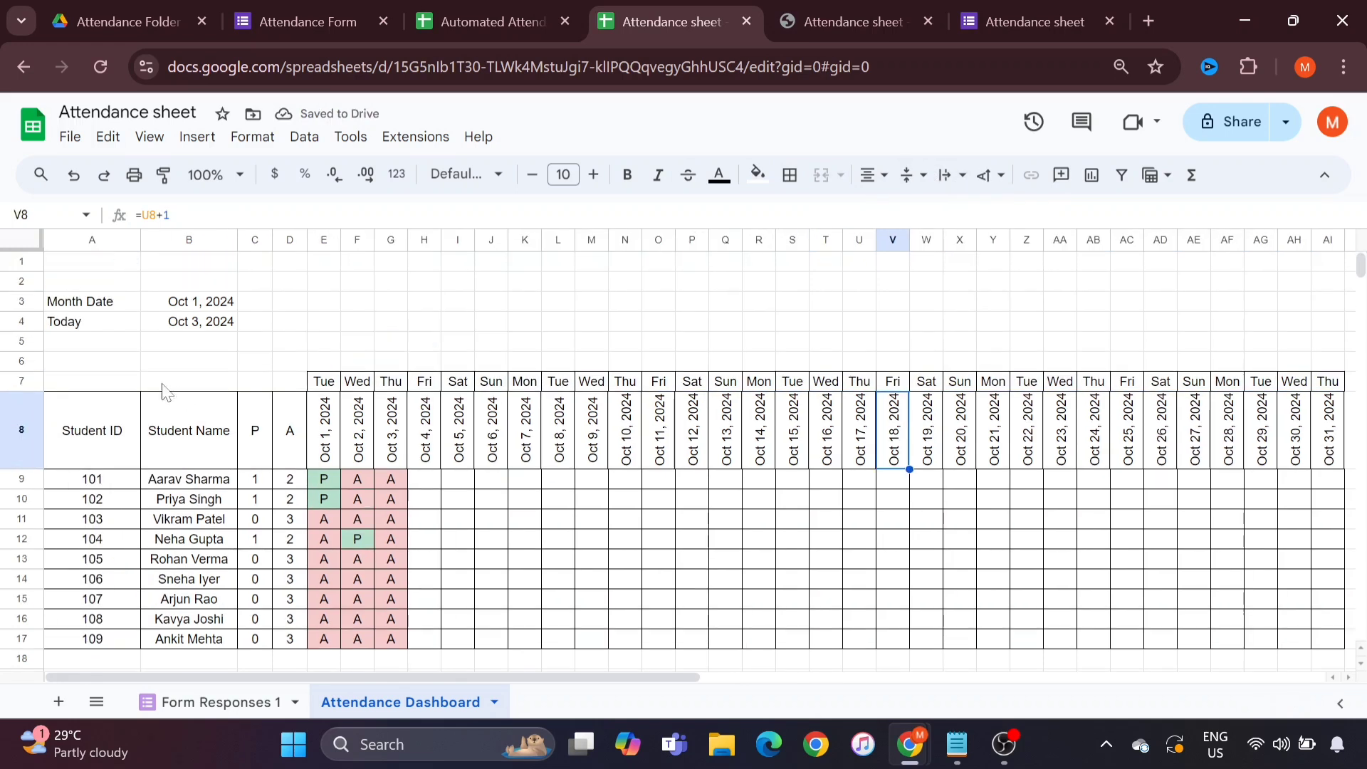
left_click_drag(100, 306, 211, 337)
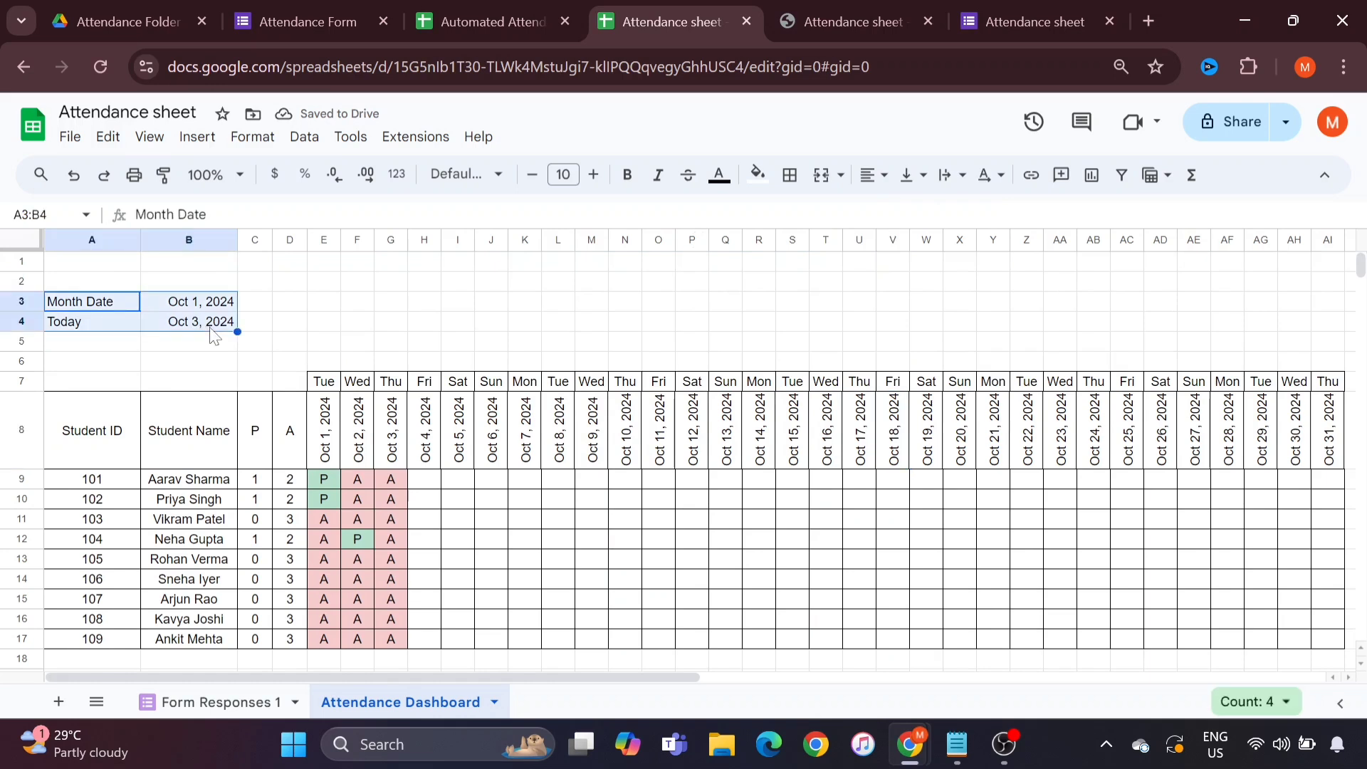
left_click(790, 175)
left_click(800, 215)
left_click(883, 179)
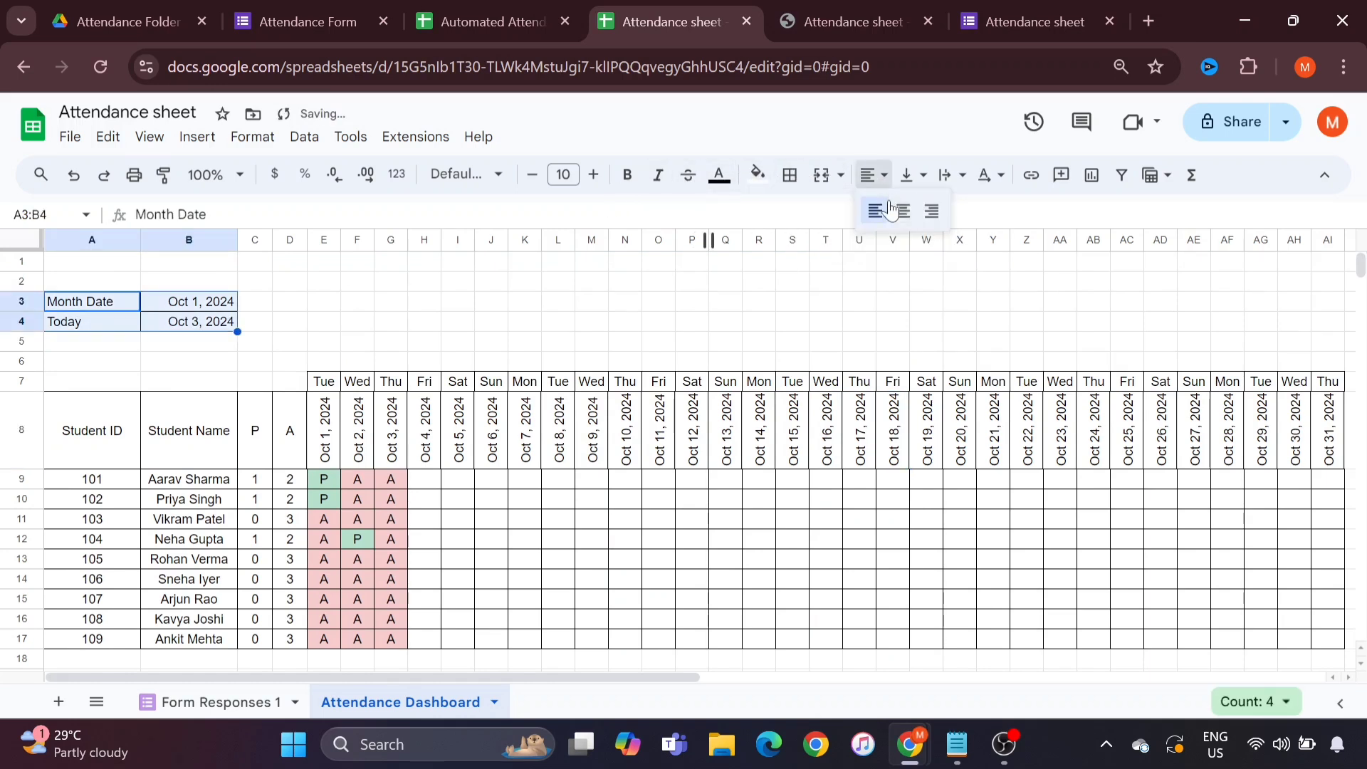
left_click(890, 213)
left_click(591, 342)
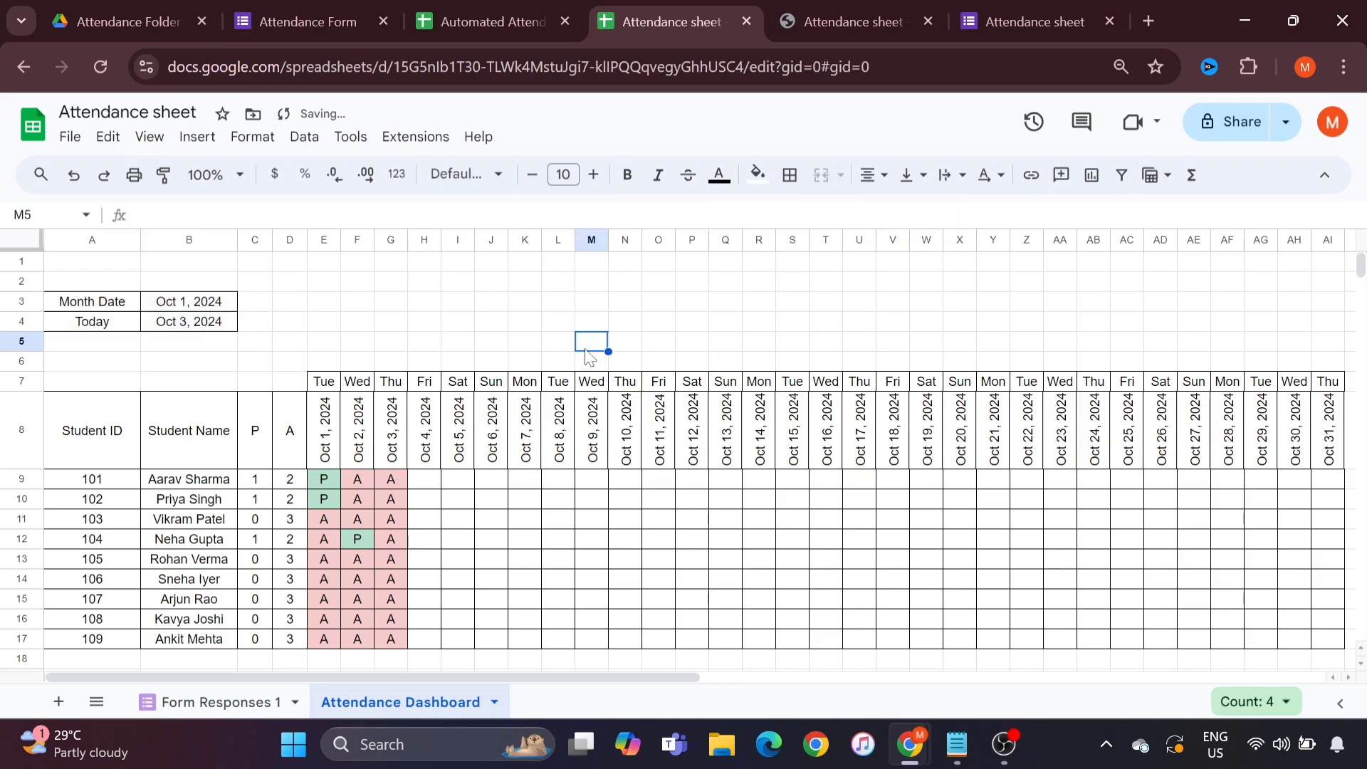
Step: Enter a SUM formula in G3 that references C17 in the students' present-count column
left_click(432, 302)
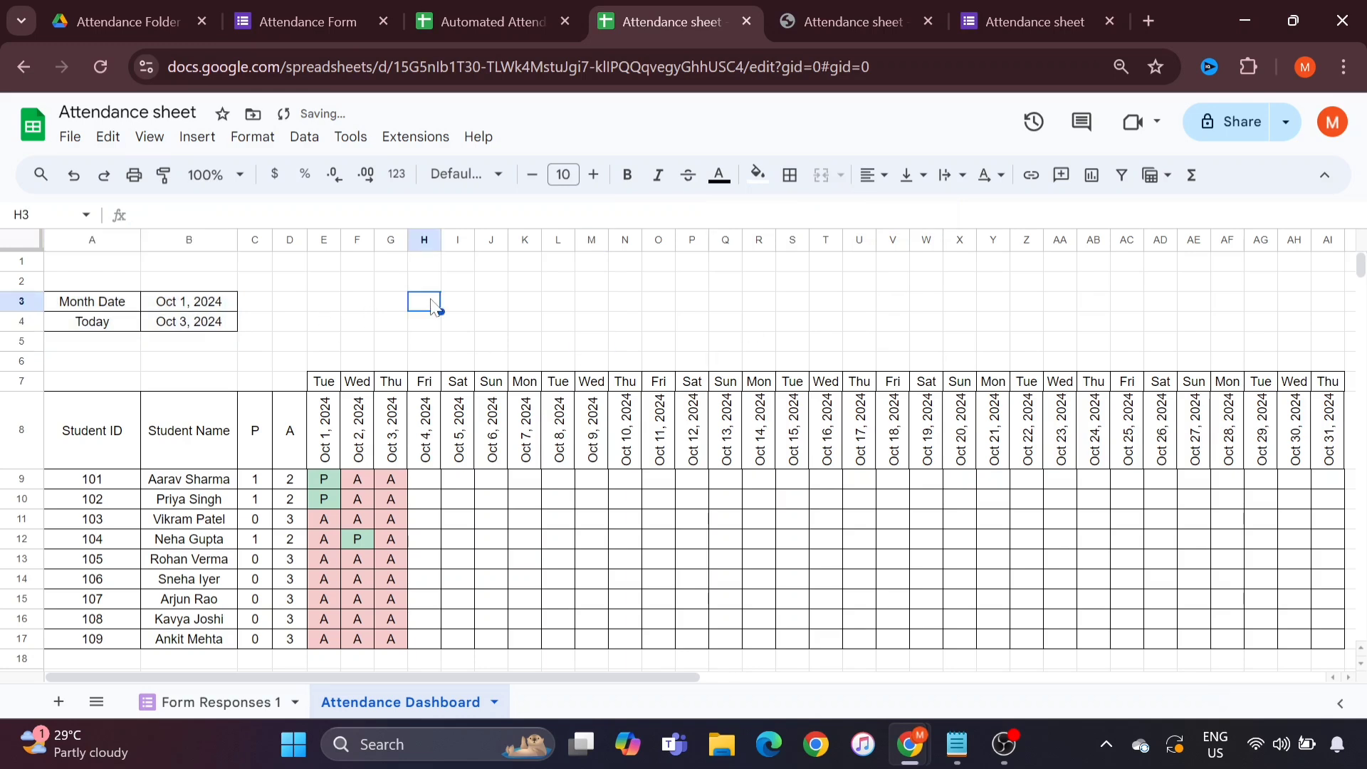
left_click(382, 305)
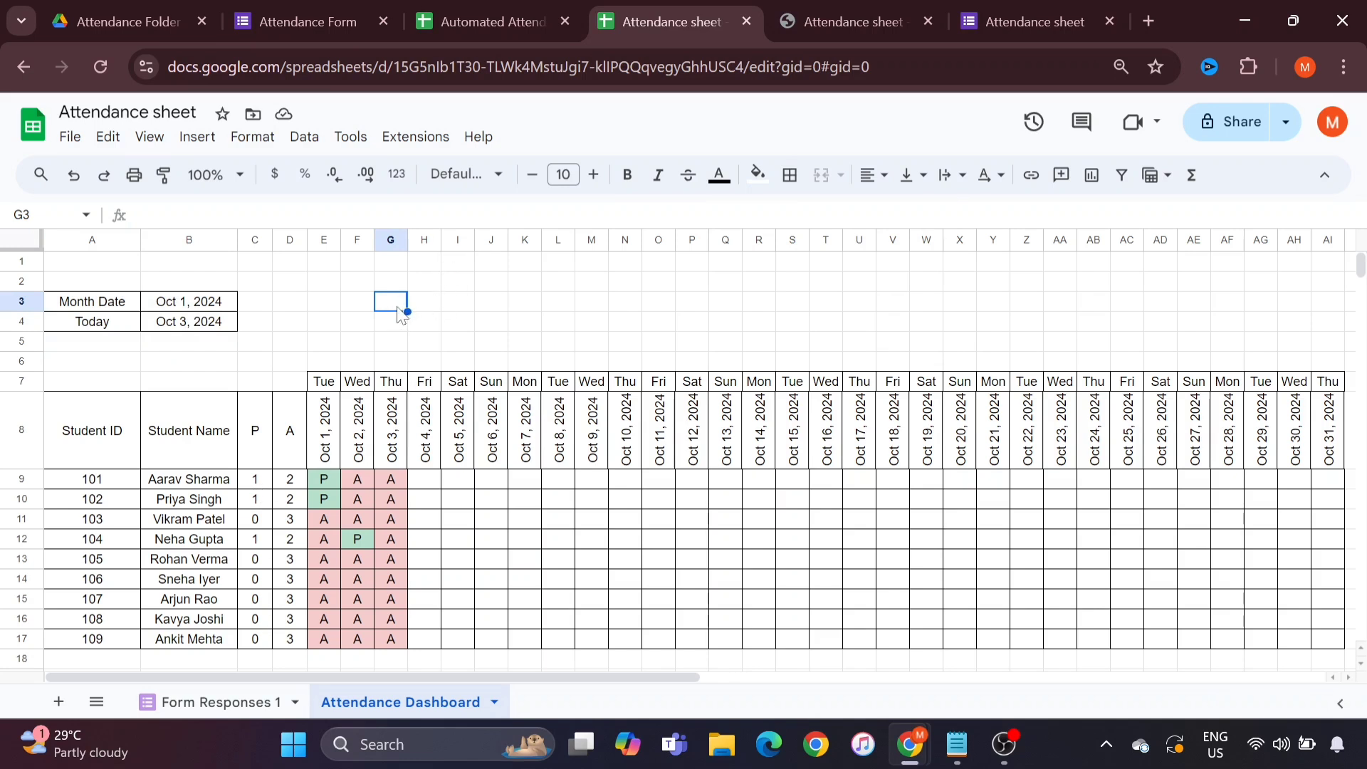
type("=sum")
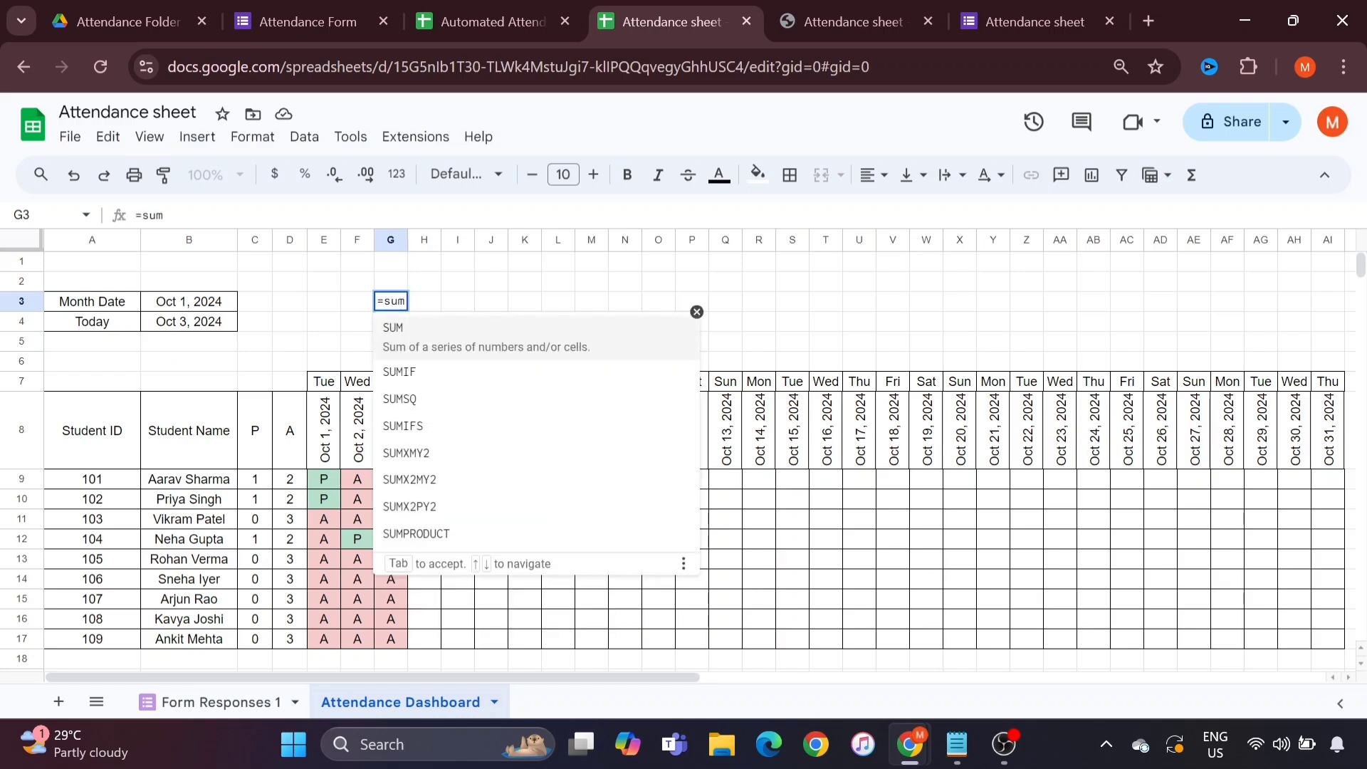
key("Tab")
left_click_drag(268, 480, 260, 640)
key("Return")
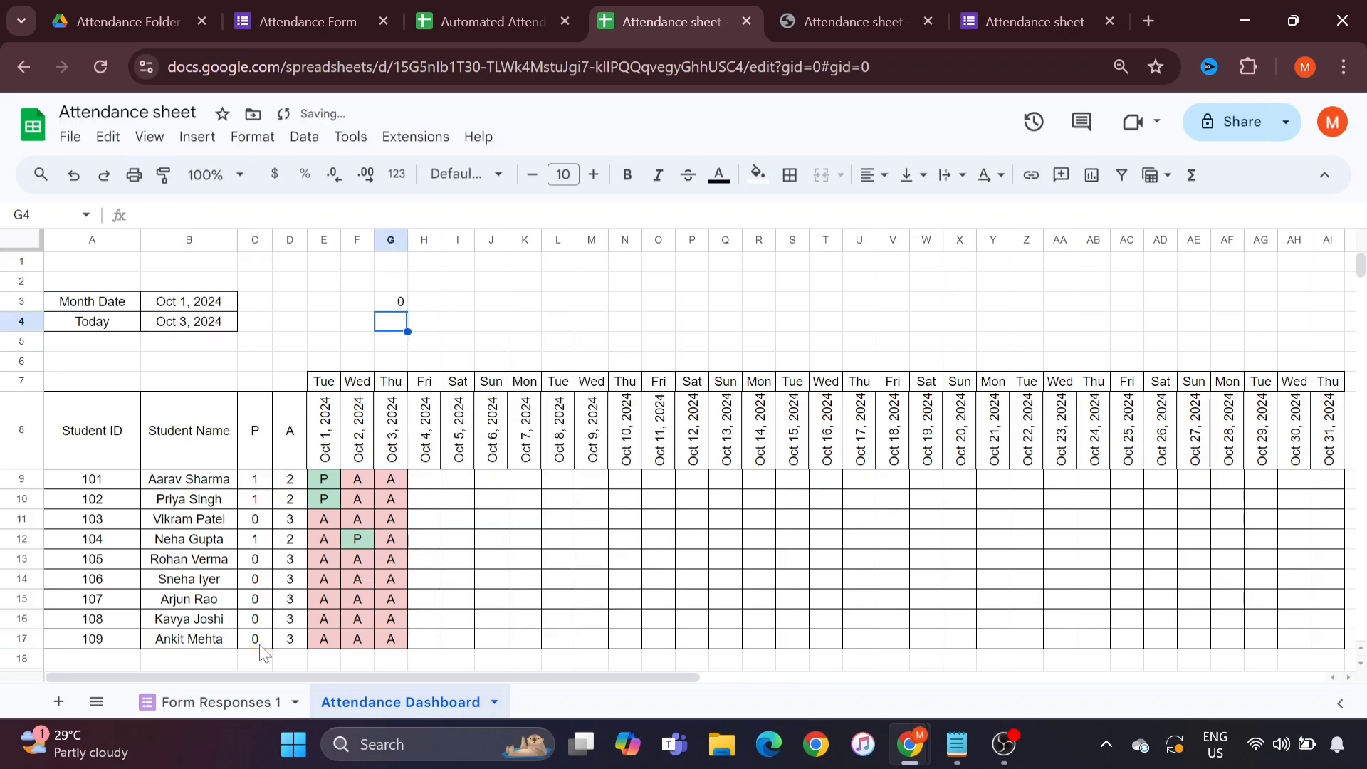
Step: Correct the SUM formula in G3 so it totals the present counts in C9:C17
left_click(258, 484)
left_click(403, 307)
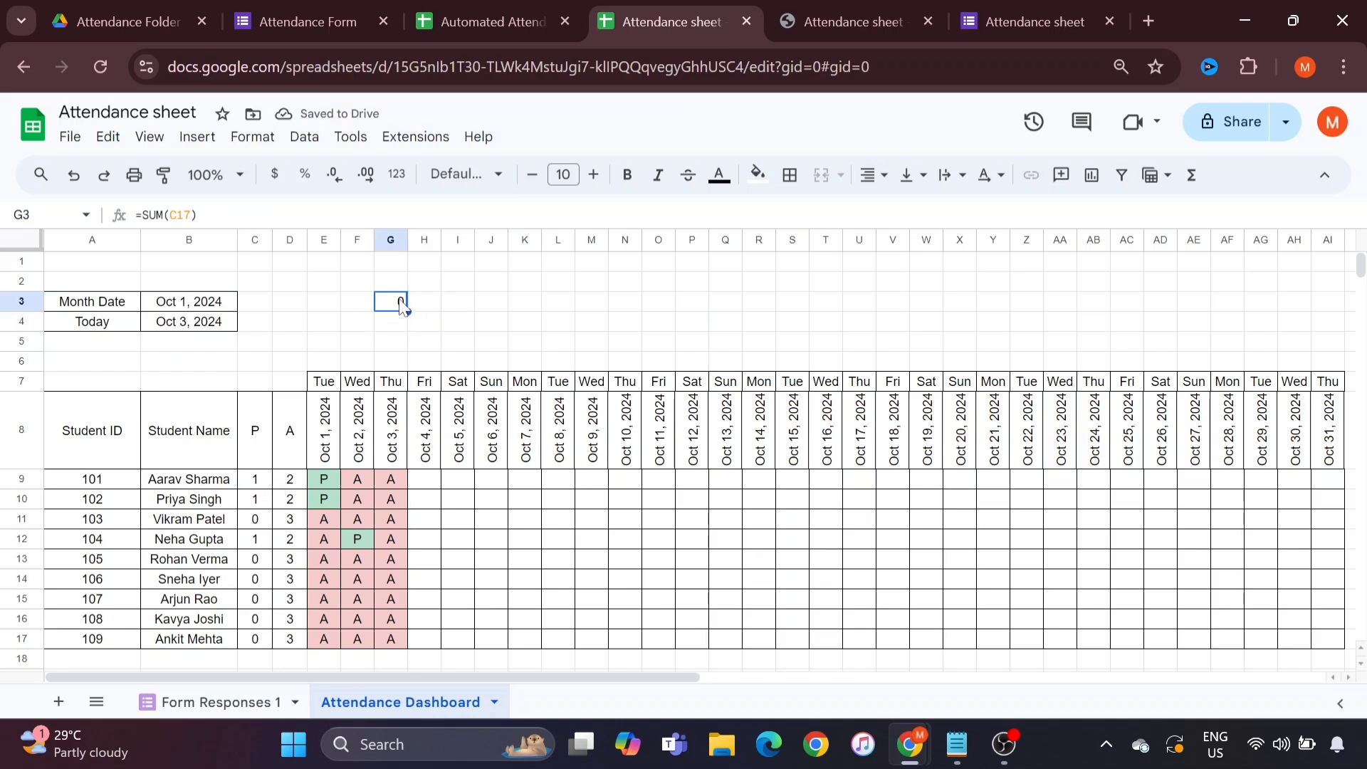
left_click(214, 215)
key("BackSpace")
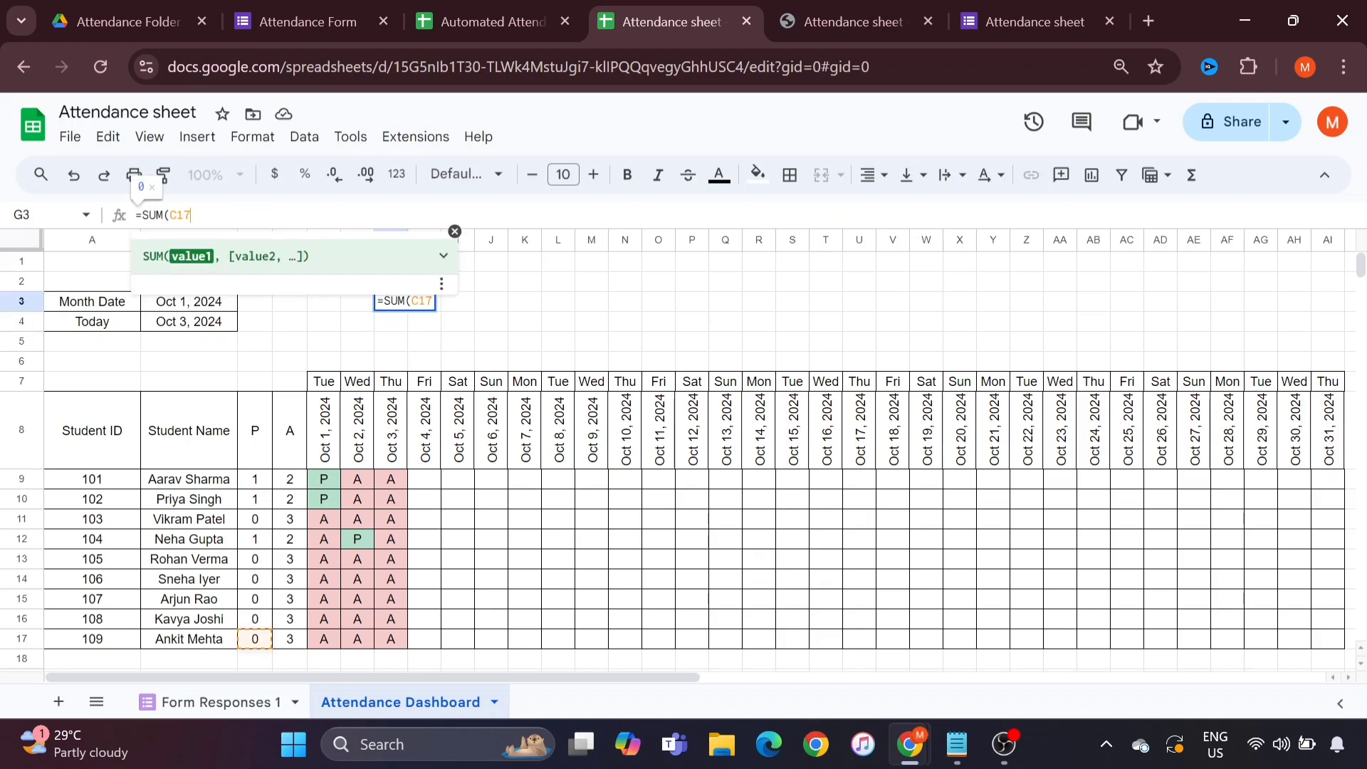
key("BackSpace")
key("BackSpace")
key("BackSpace")
left_click_drag(255, 479, 255, 643)
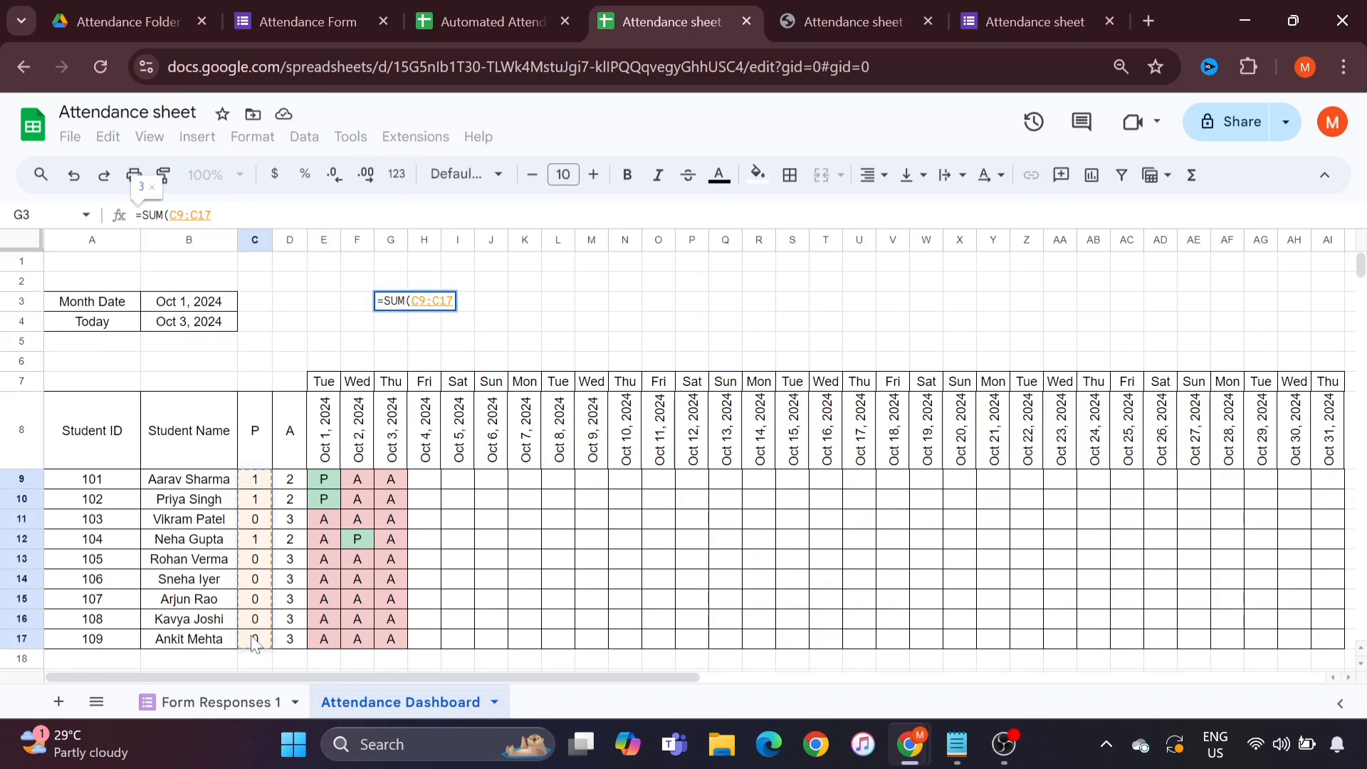
key("Return")
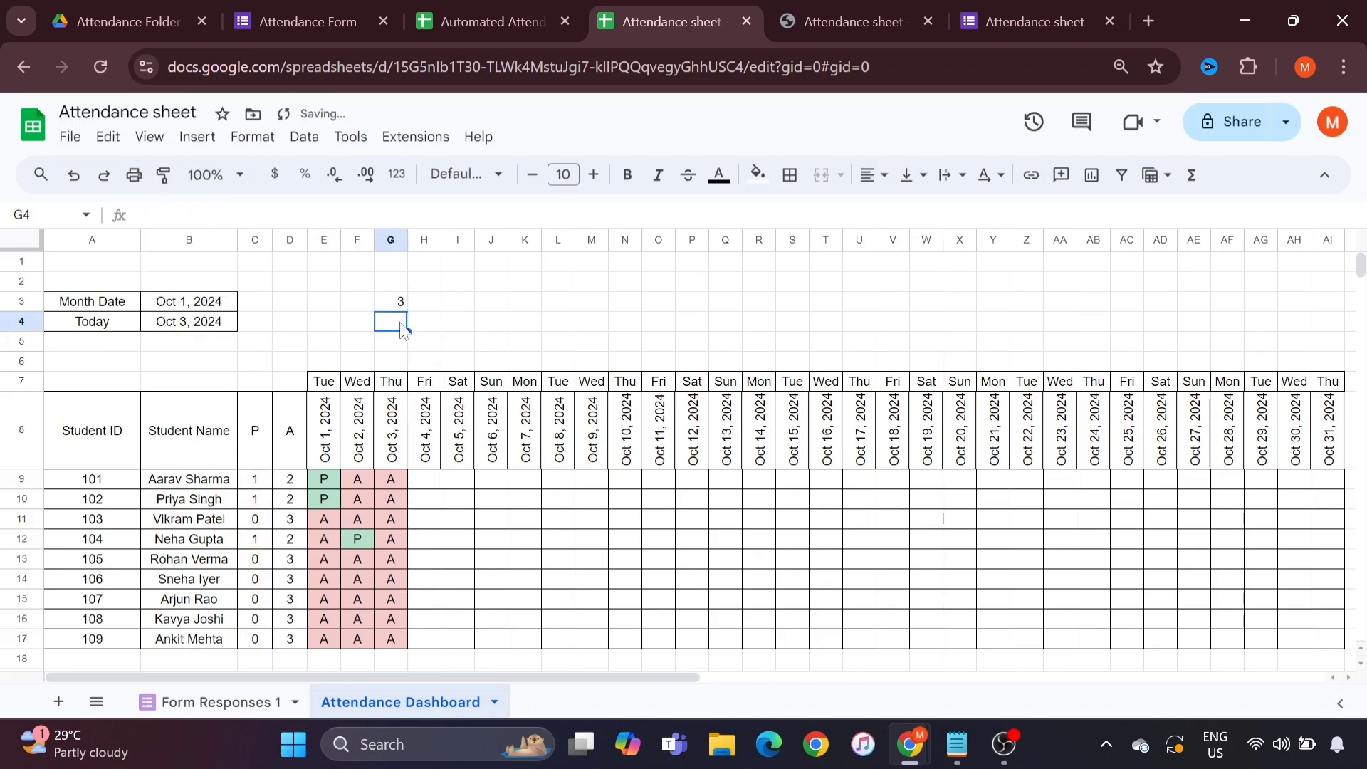
Step: Merge F4:H4 and F3:H3 into single cells and center the present total in F3:H3 horizontally
left_click_drag(365, 320, 422, 327)
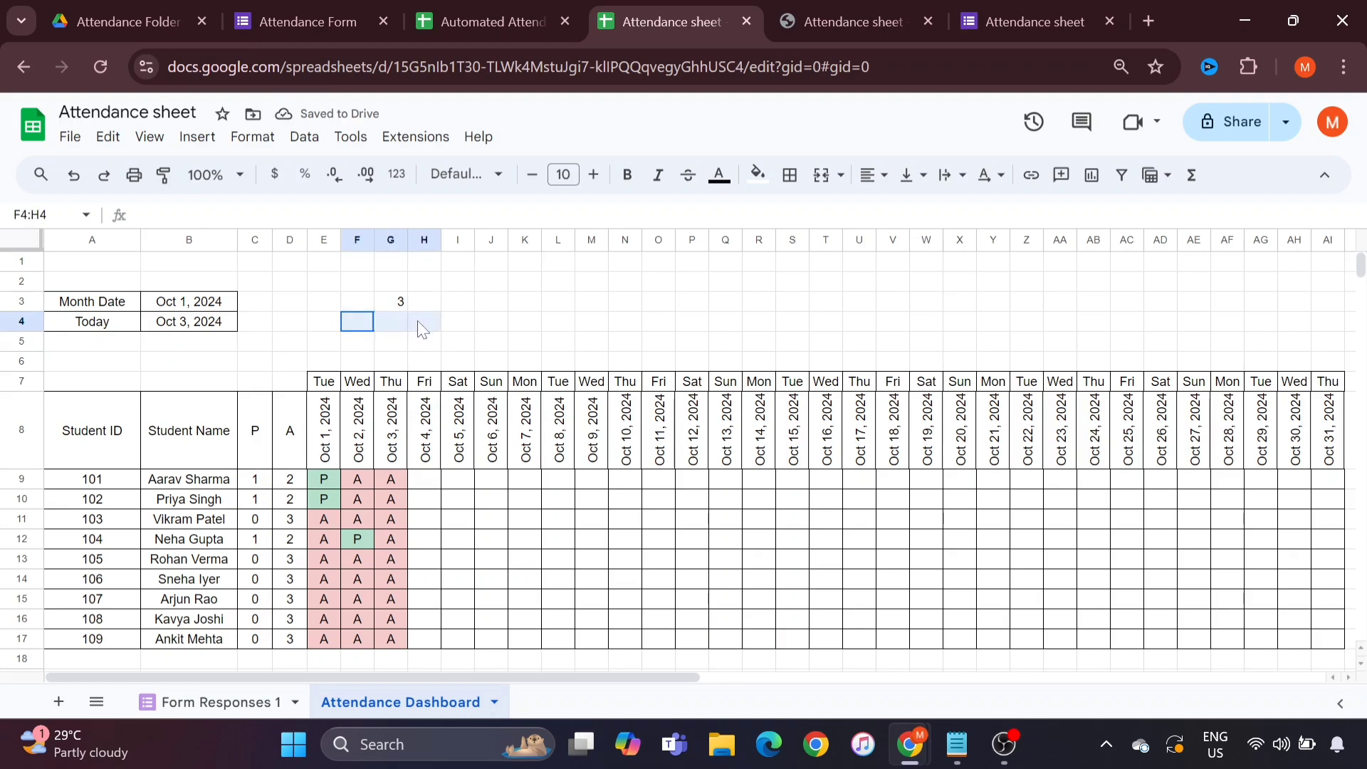
left_click(827, 182)
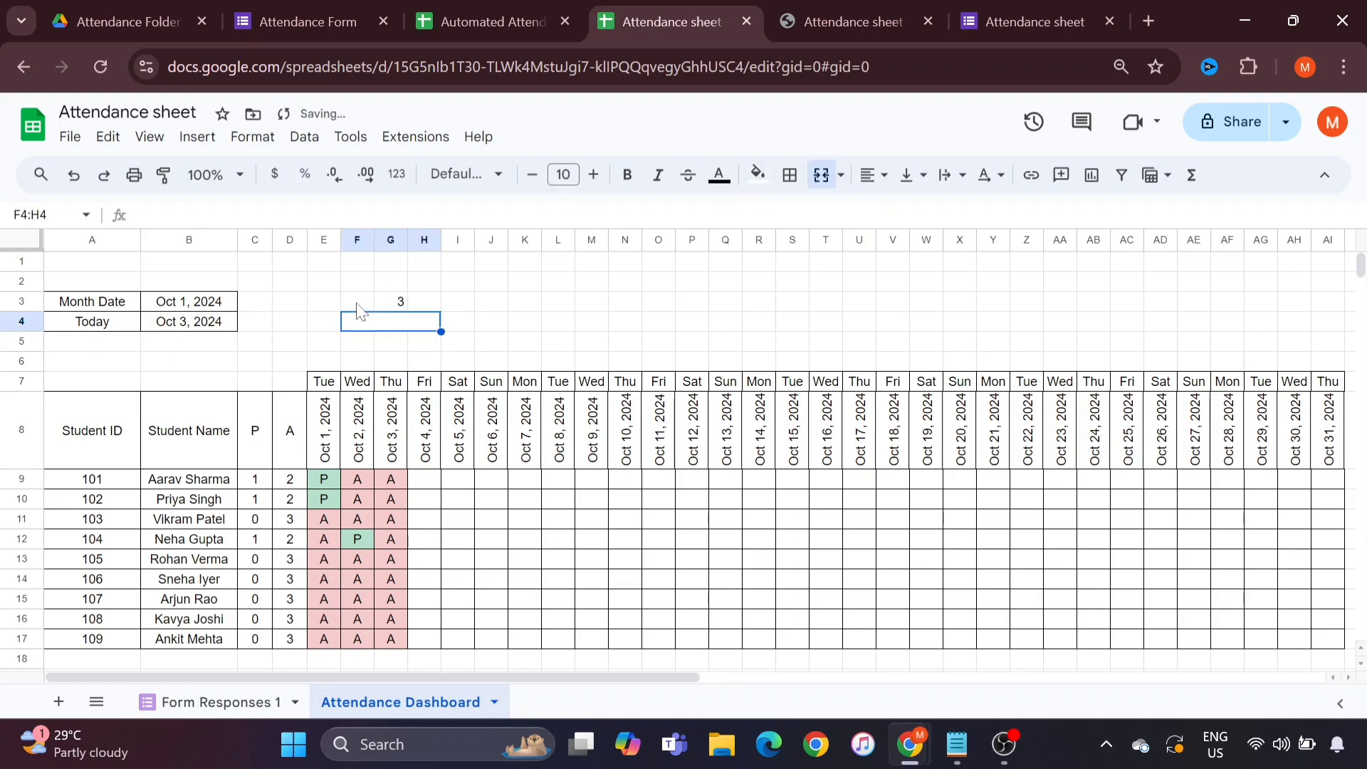
left_click_drag(358, 305, 418, 306)
left_click(822, 175)
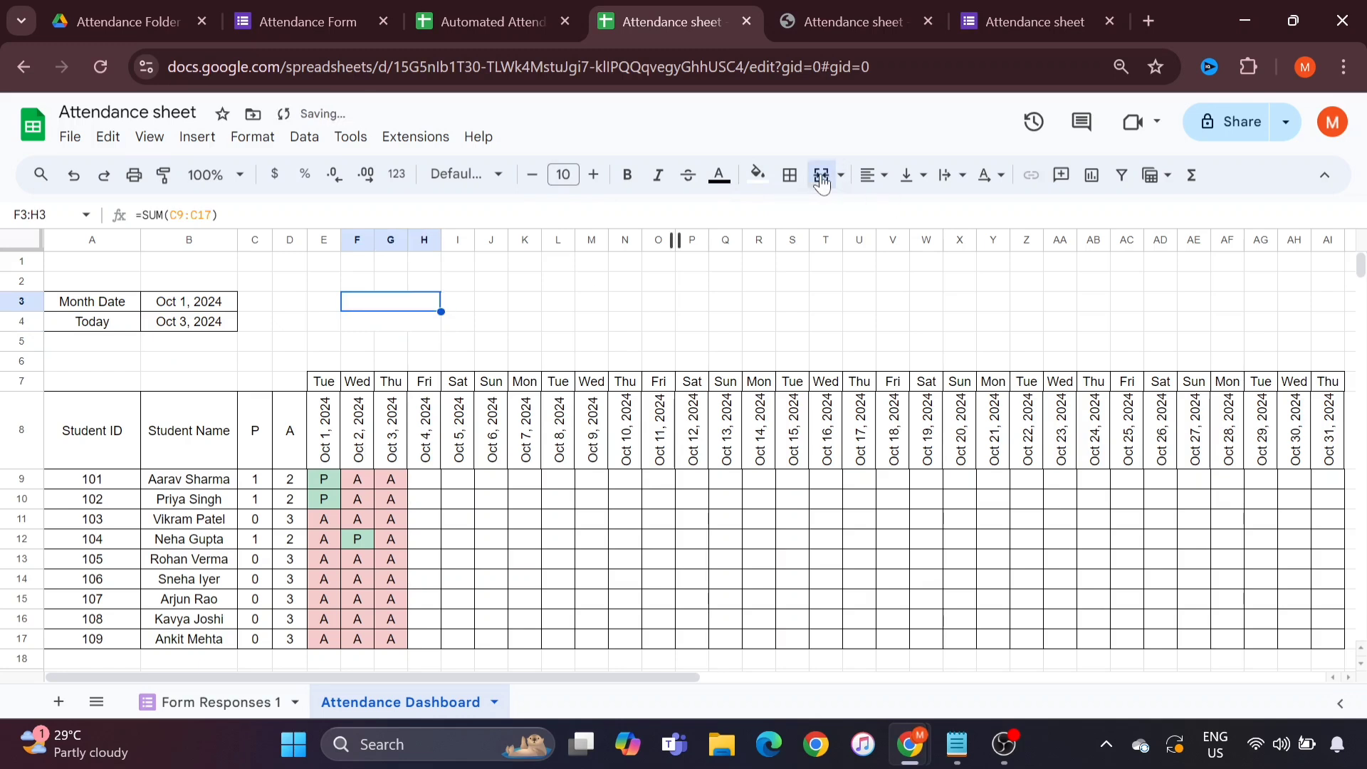
left_click(875, 176)
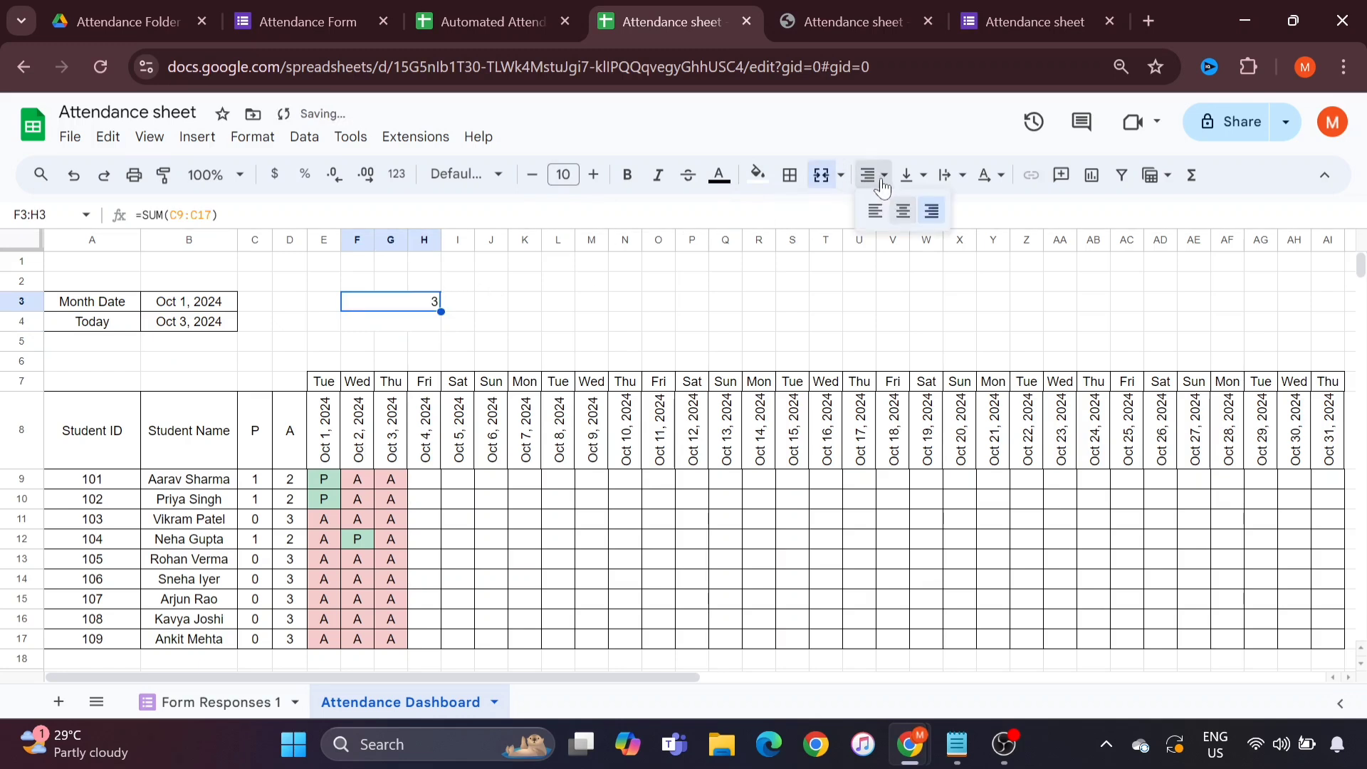
left_click(895, 217)
Step: Enter the label Present in merged cell F4:H4 below the total and center it horizontally
left_click(361, 320)
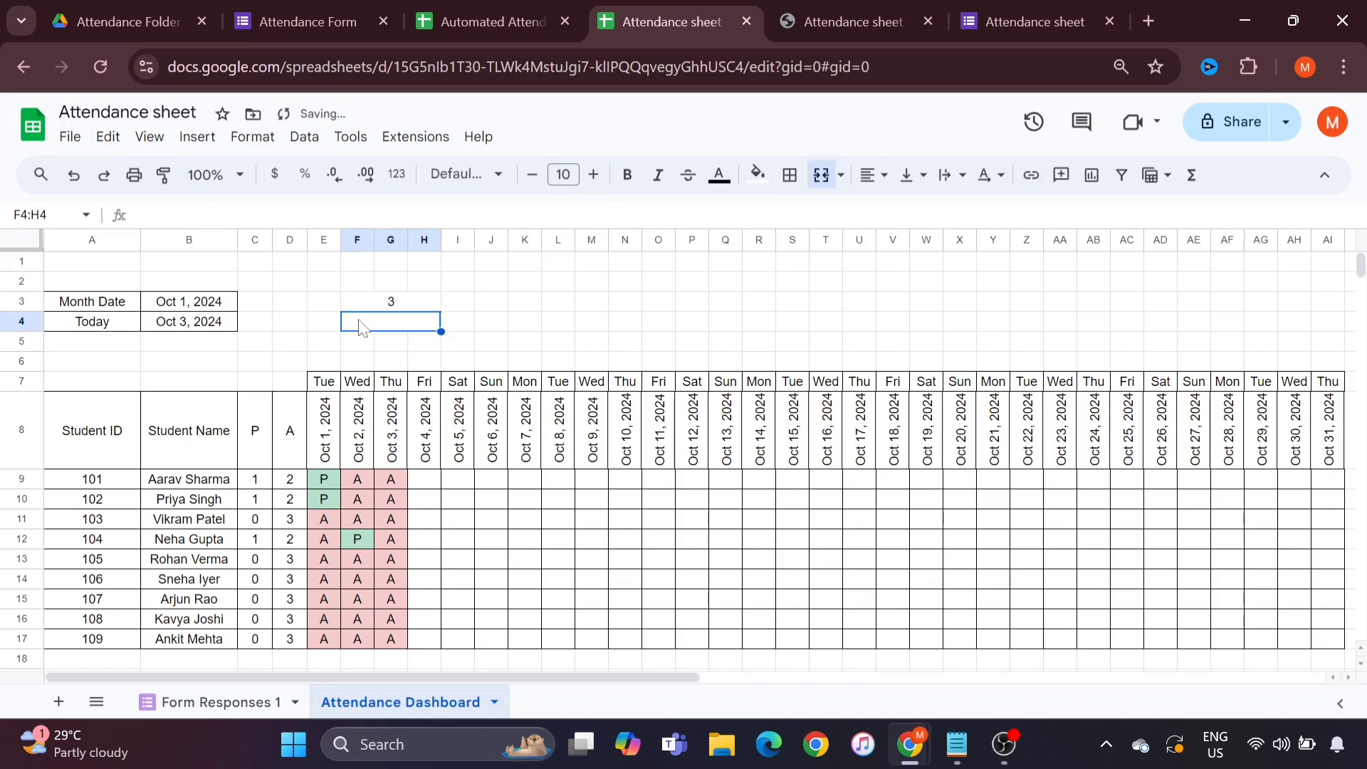
type("Present")
key("Return")
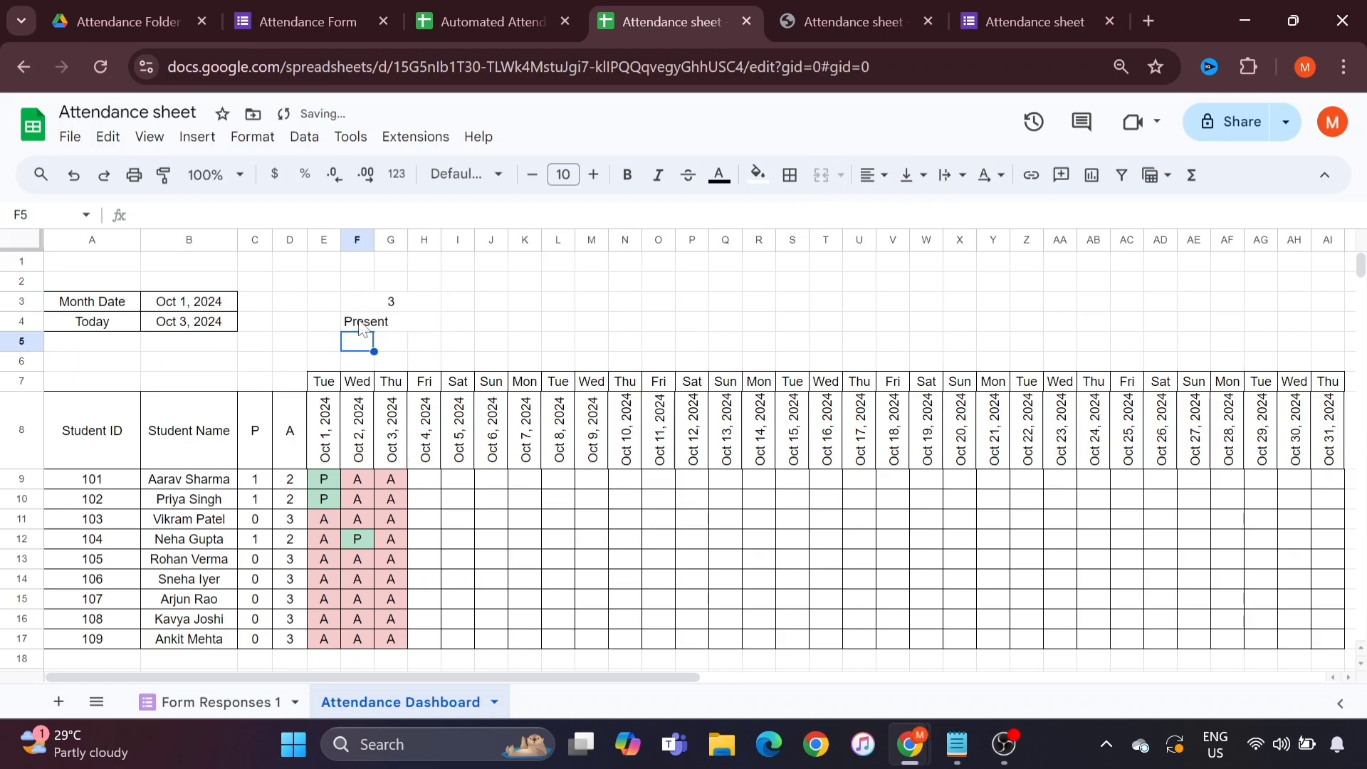
left_click(370, 324)
left_click(885, 181)
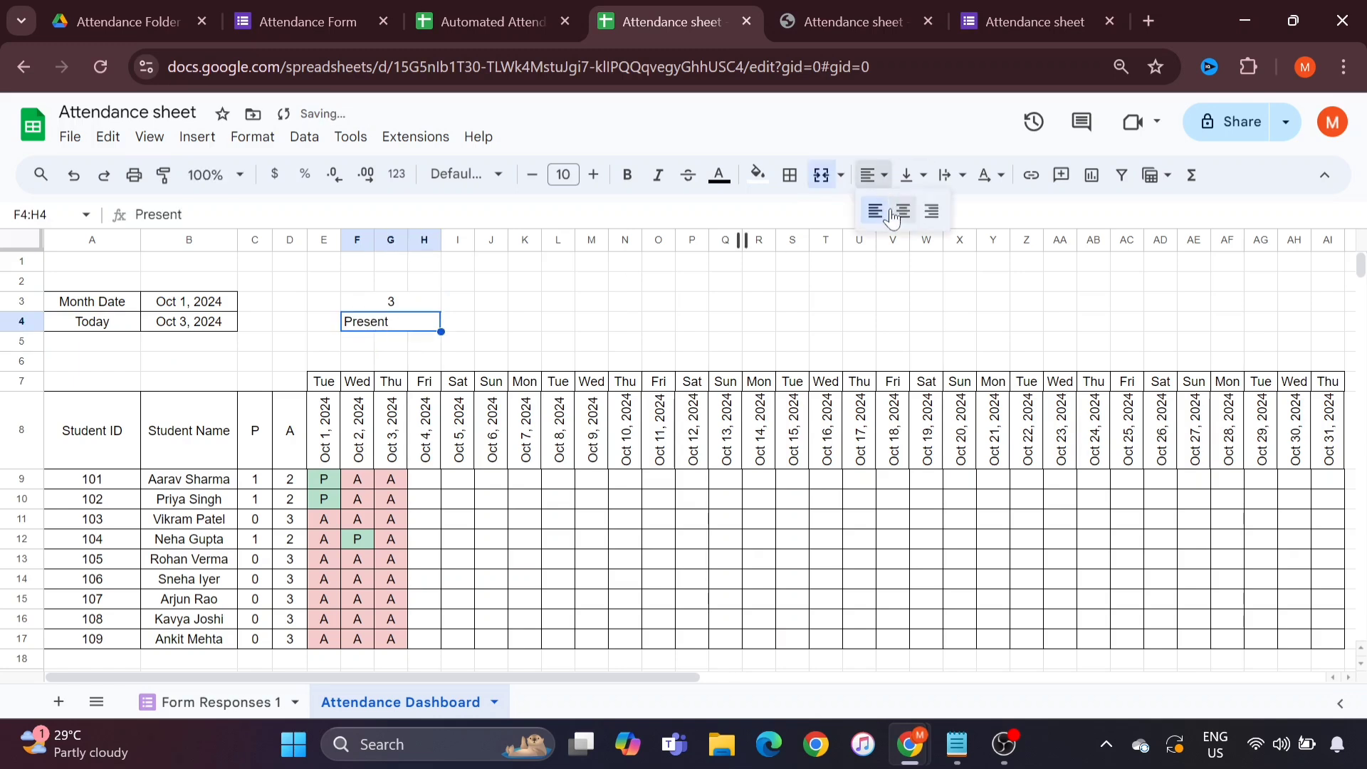
left_click(895, 219)
Step: Increase the font size of the present total in F3:H3 to 14
left_click(383, 304)
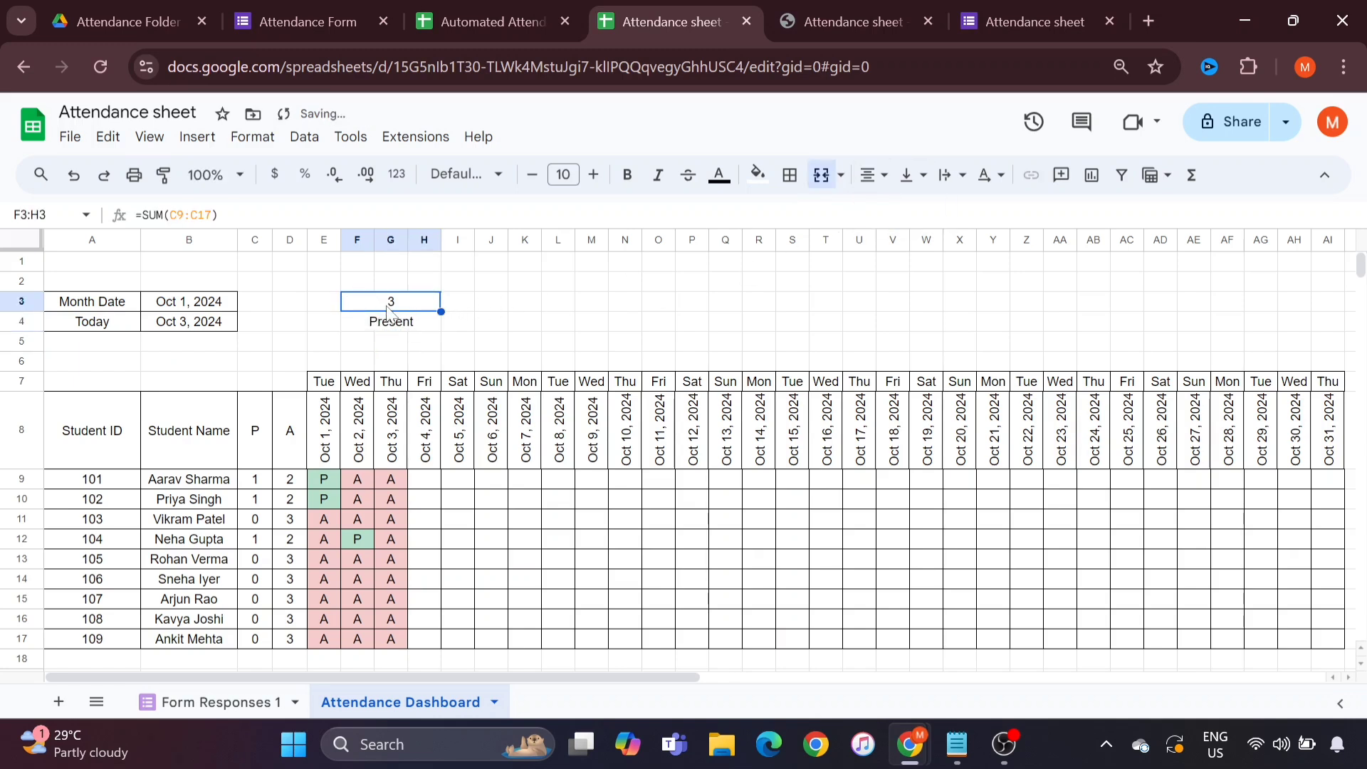
left_click(593, 175)
left_click(593, 175)
left_click(594, 174)
left_click(593, 174)
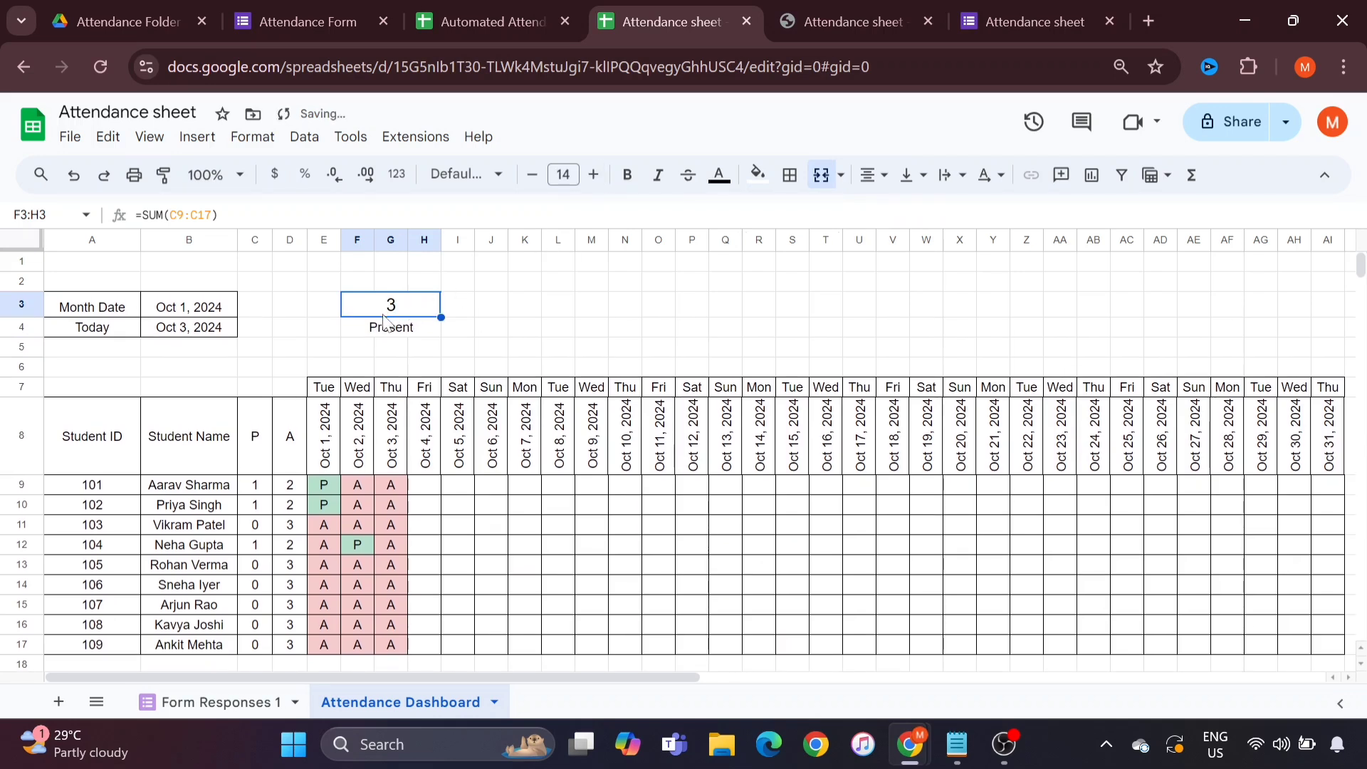
Step: Apply all borders to the block F3:H4 and fill the Present label with the custom light green
left_click(391, 335, "shift")
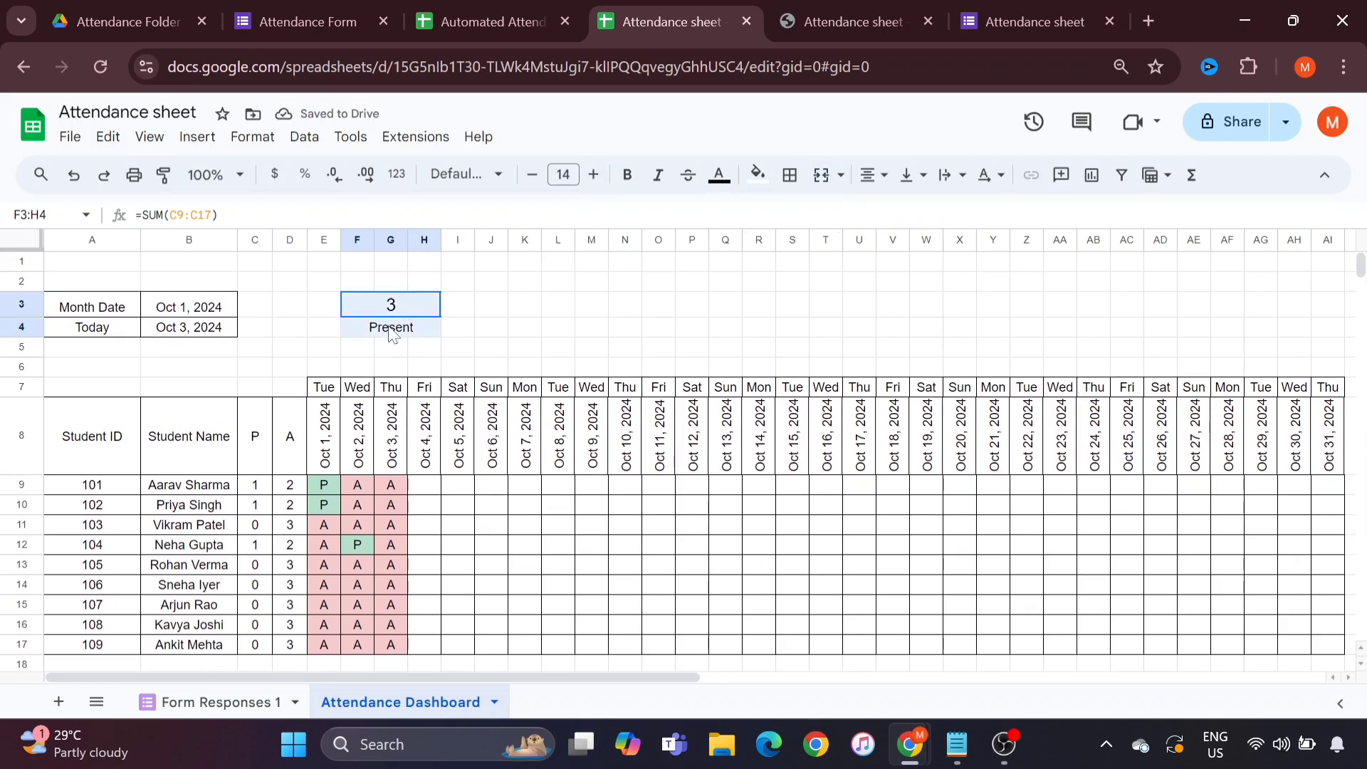
left_click(791, 176)
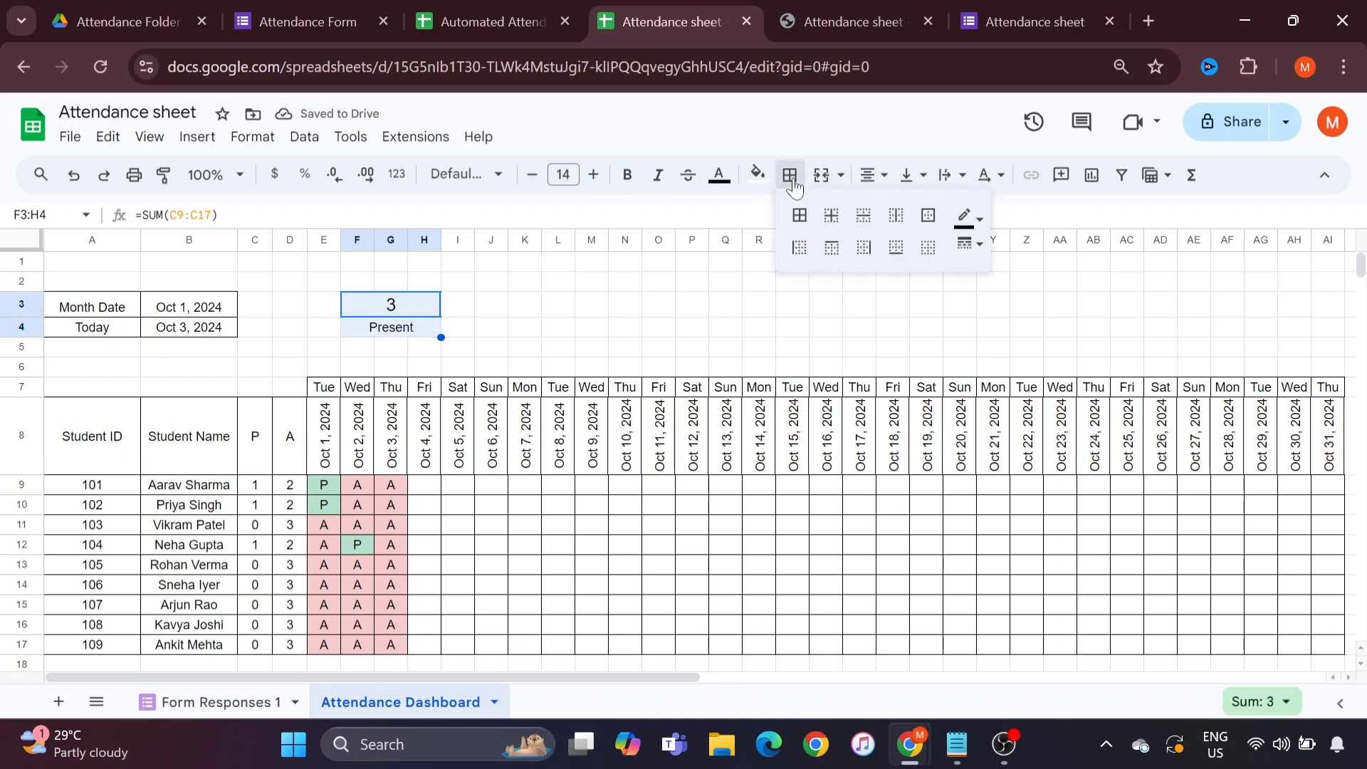
left_click(800, 215)
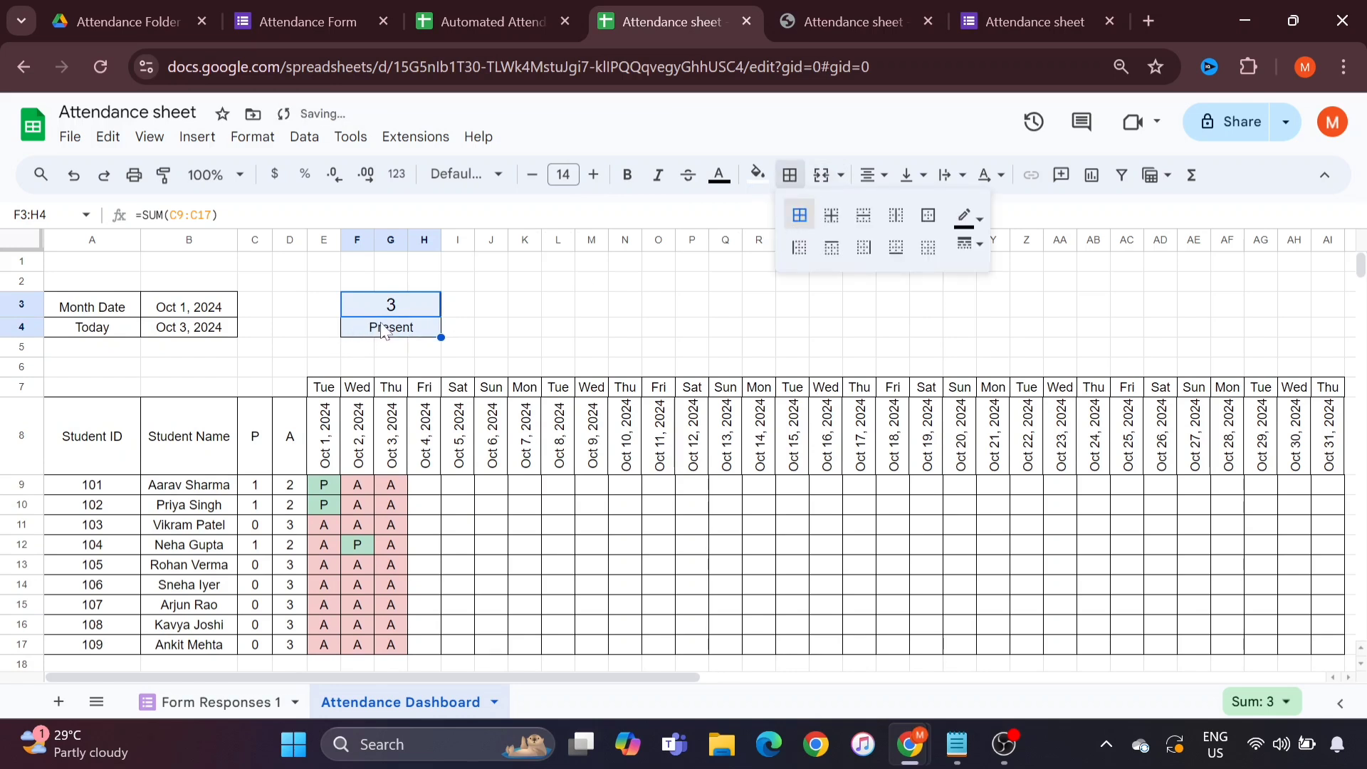
left_click(383, 335)
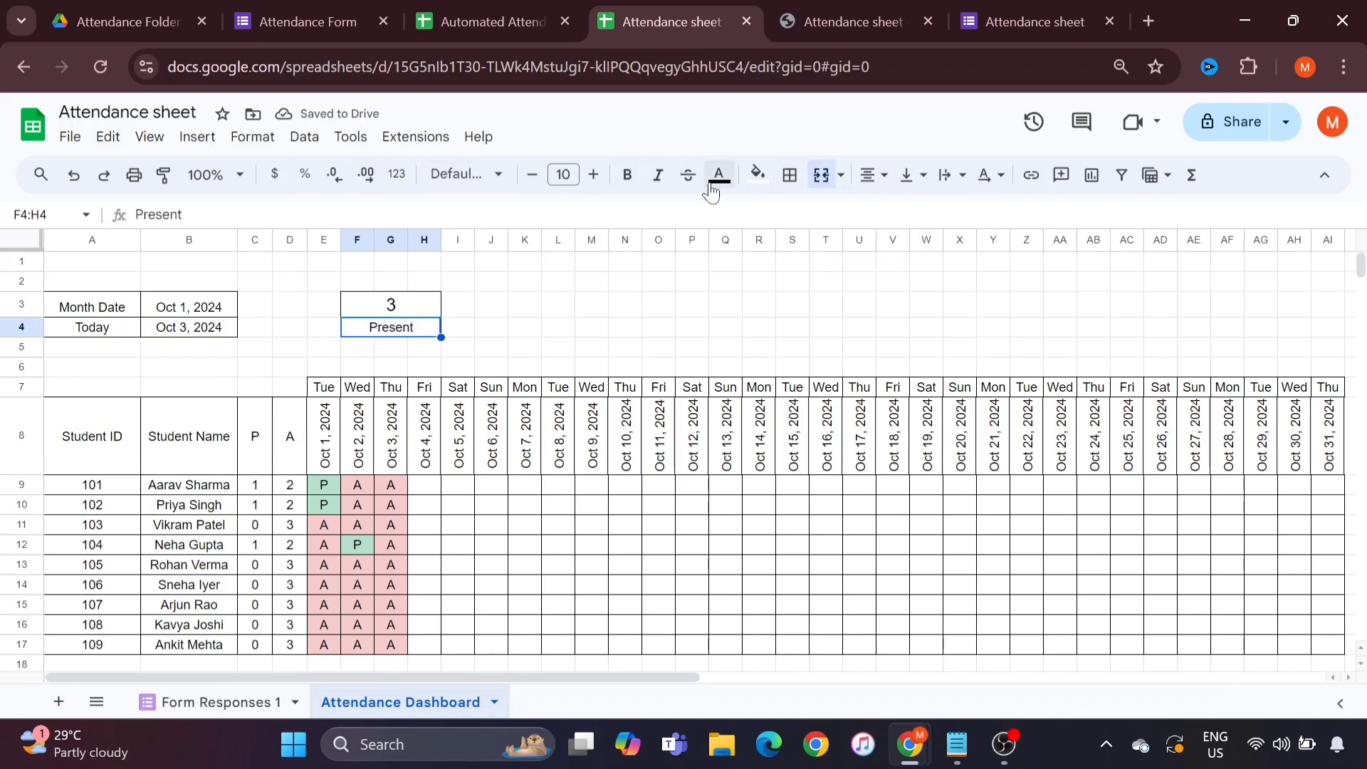
left_click(758, 175)
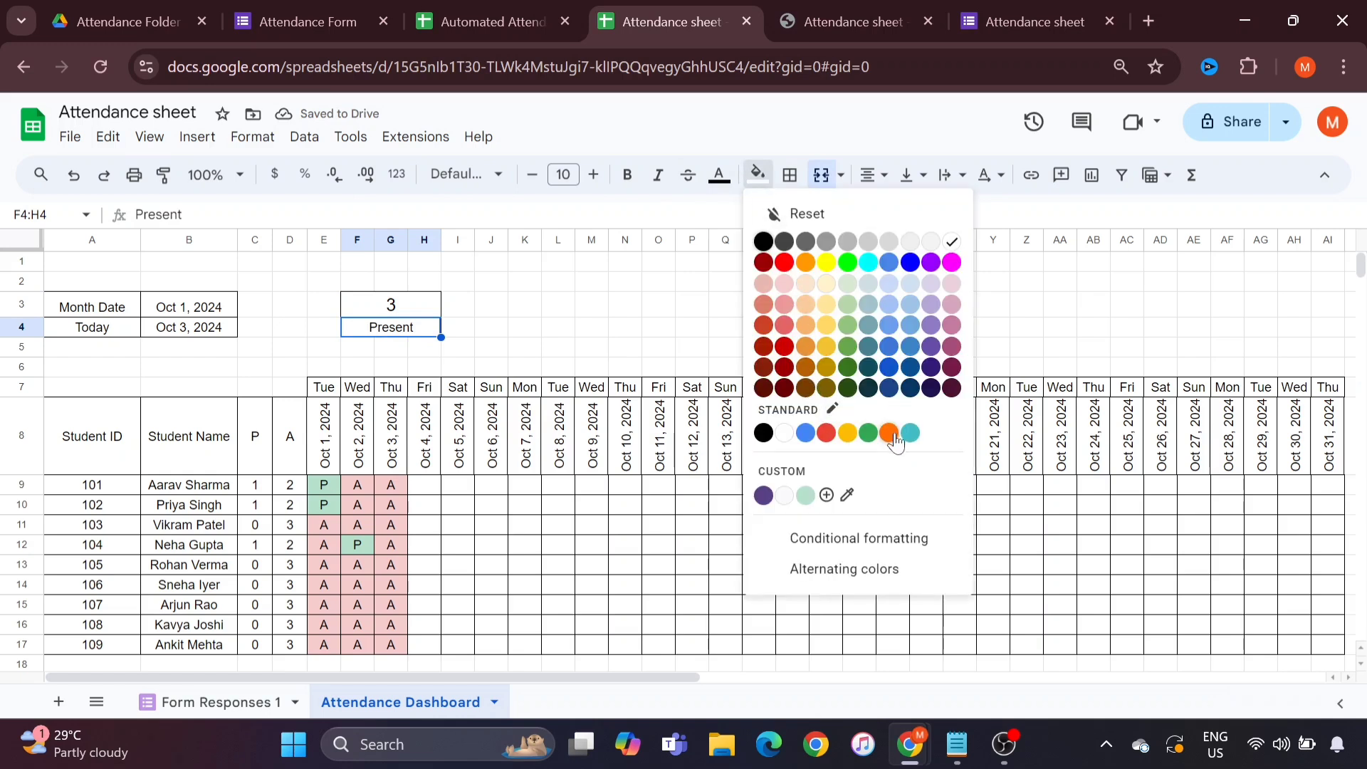
left_click(805, 495)
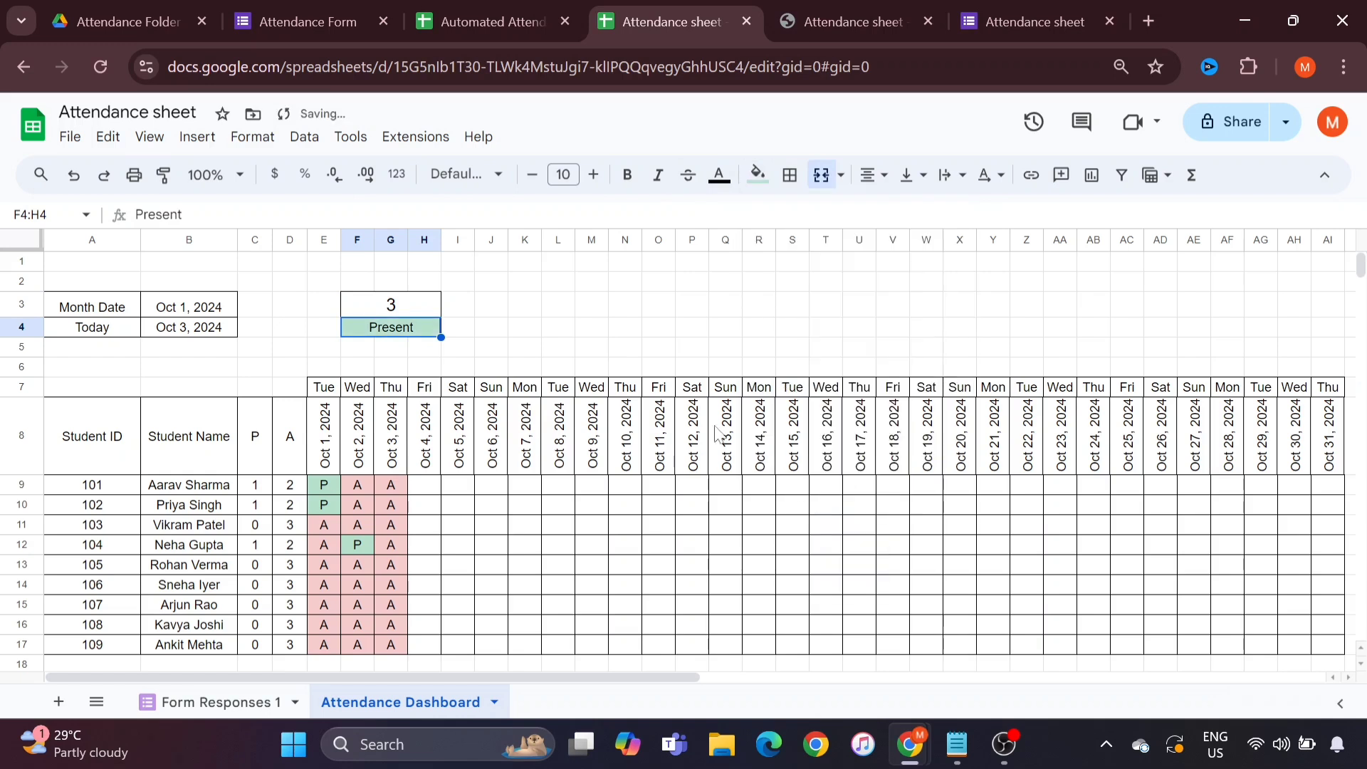
Step: Copy the present total and its label from F3:H4 and paste them at K3
left_click(401, 305, "shift")
key("ctrl+c")
left_click(539, 305)
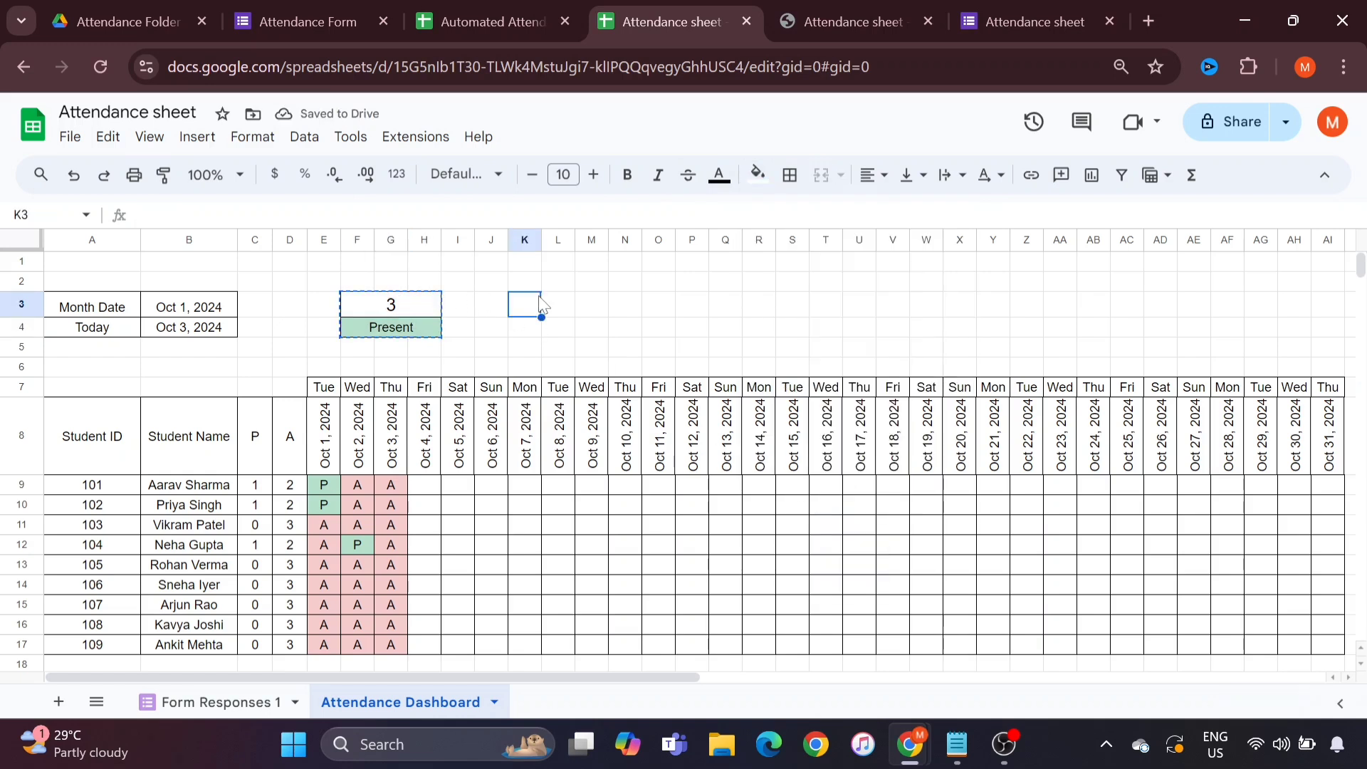
key("ctrl+v")
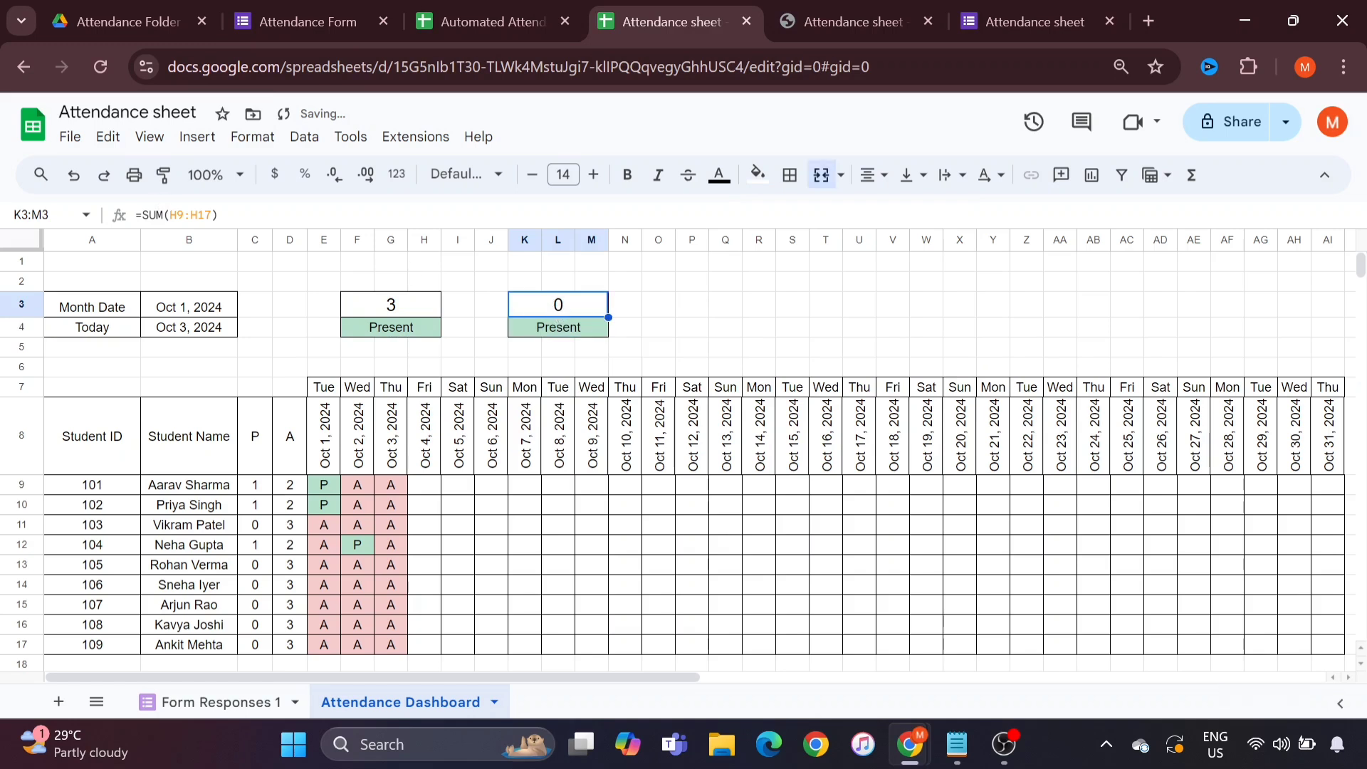
Step: Change the copied SUM formula in K3 to total the absent counts in D9:D17
left_click_drag(170, 215, 401, 211)
key("BackSpace")
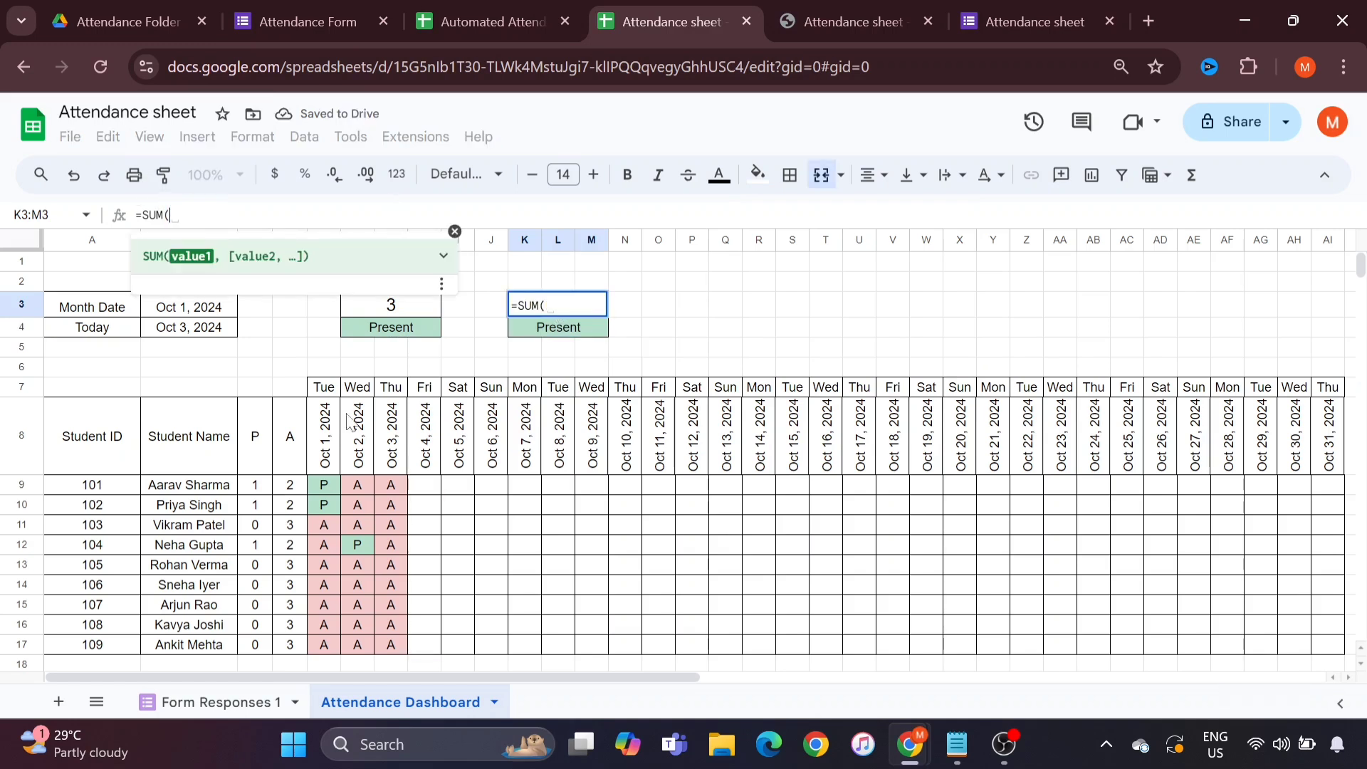
left_click_drag(290, 490, 288, 649)
key("Return")
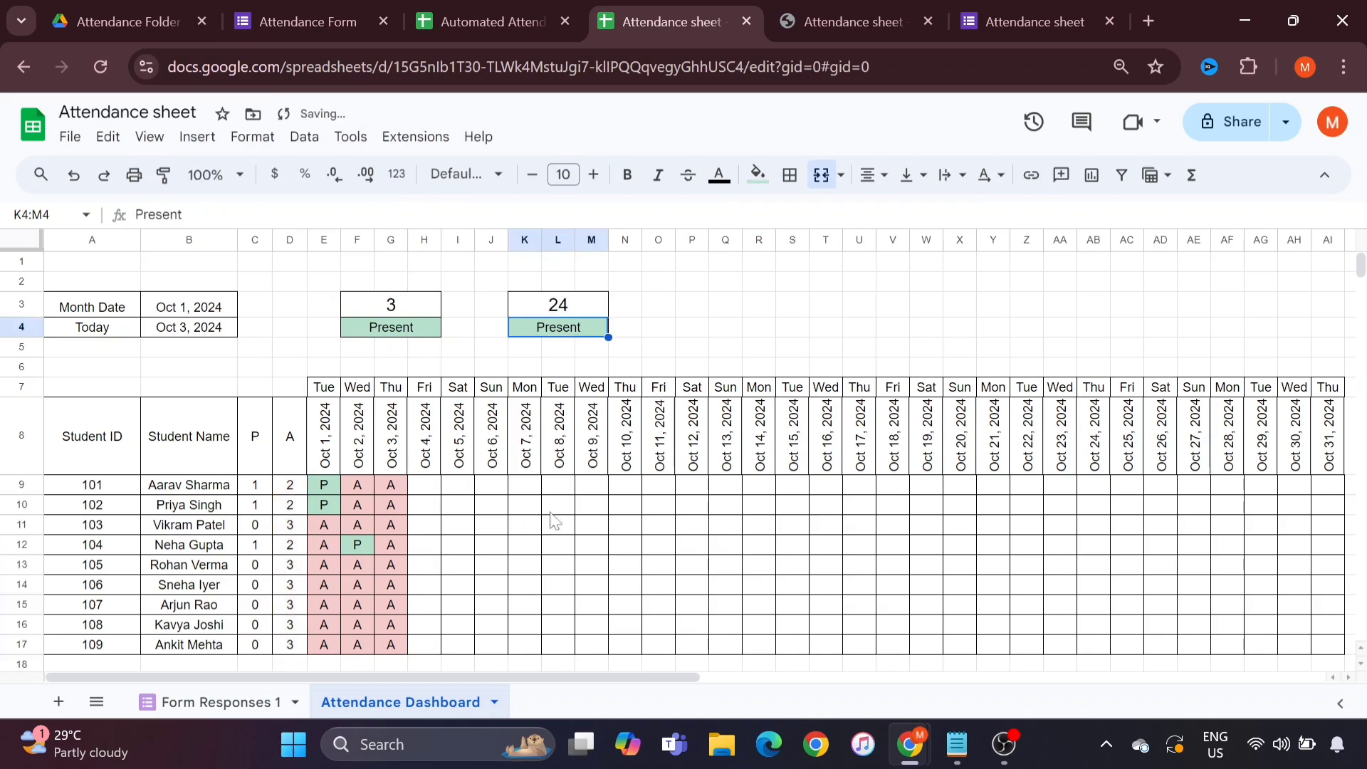
Step: Replace the copied label in K4:M4 with Absent
key("Return")
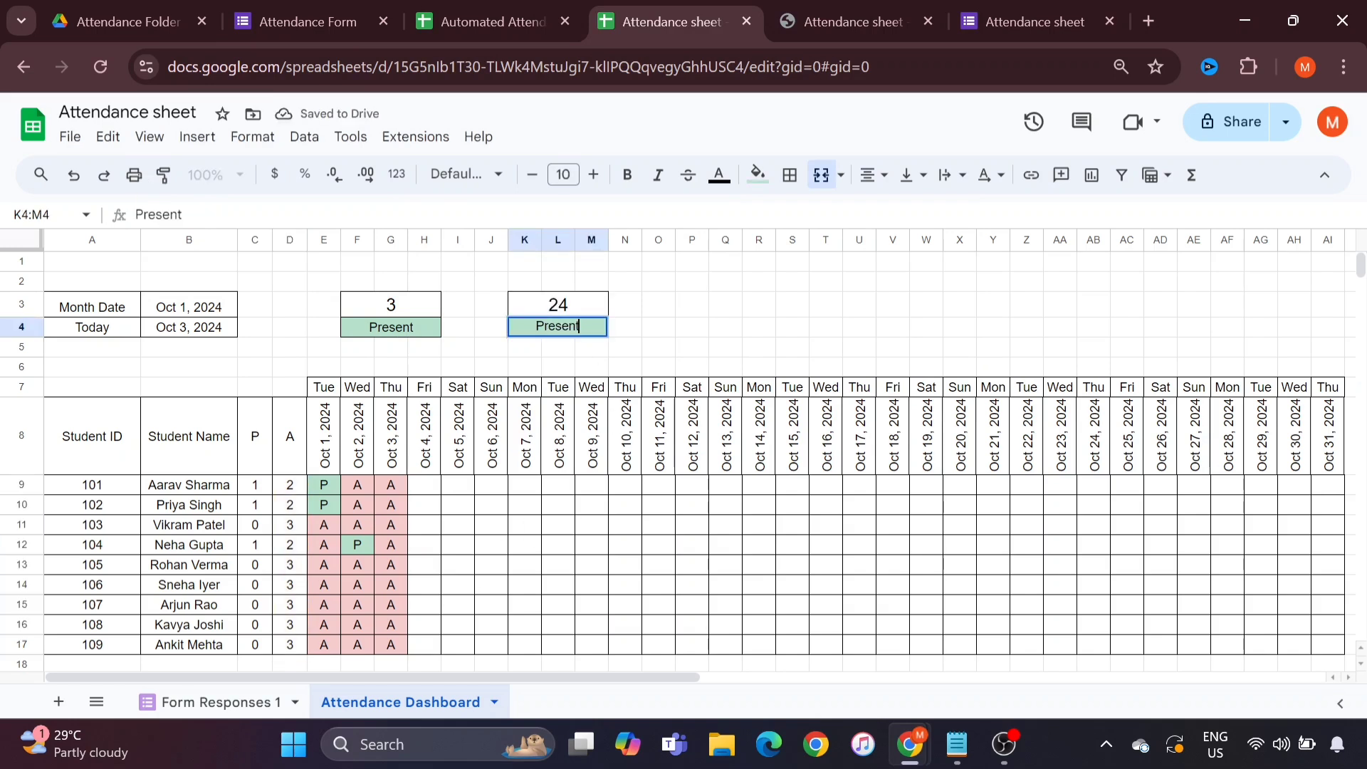
key("ctrl+a")
type("Absent")
left_click(579, 314)
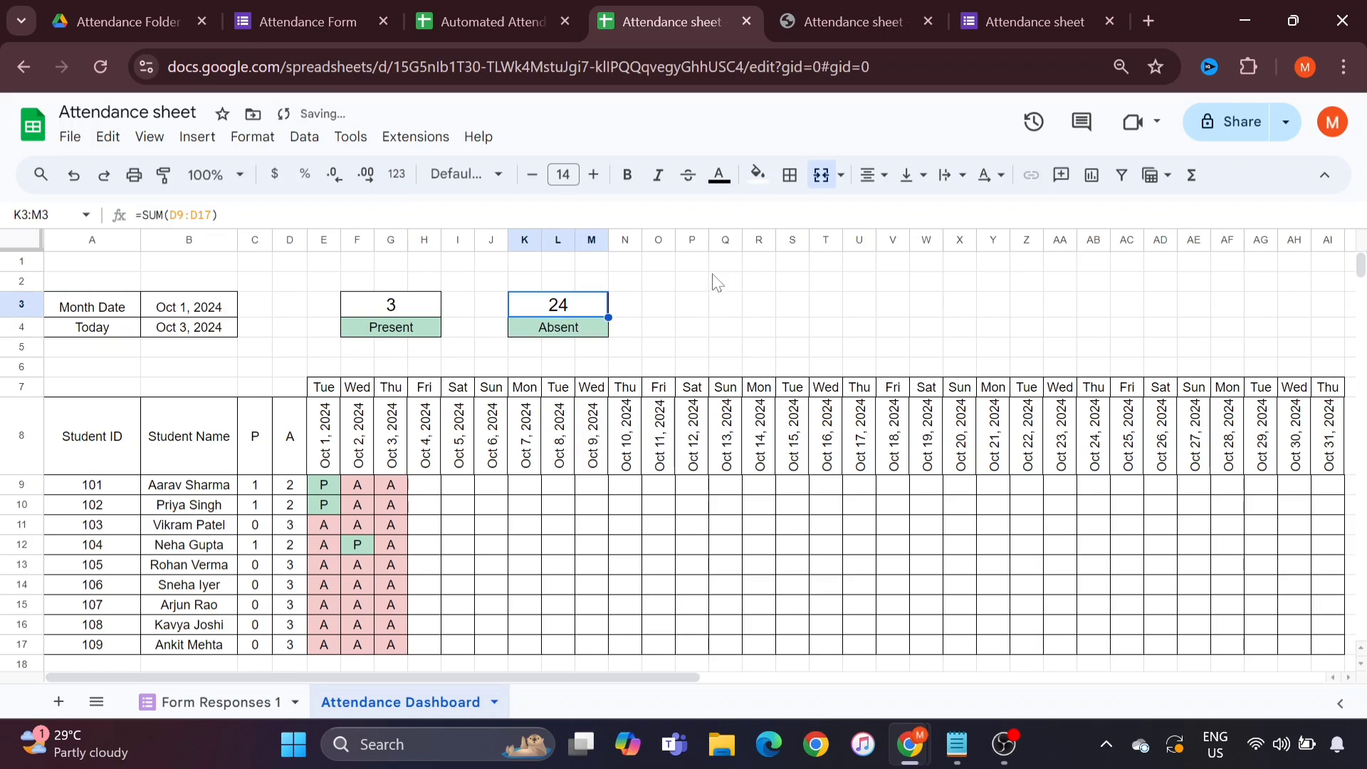
Step: Fill the Absent label cell K4:M4 with light red
left_click(555, 335)
left_click(758, 174)
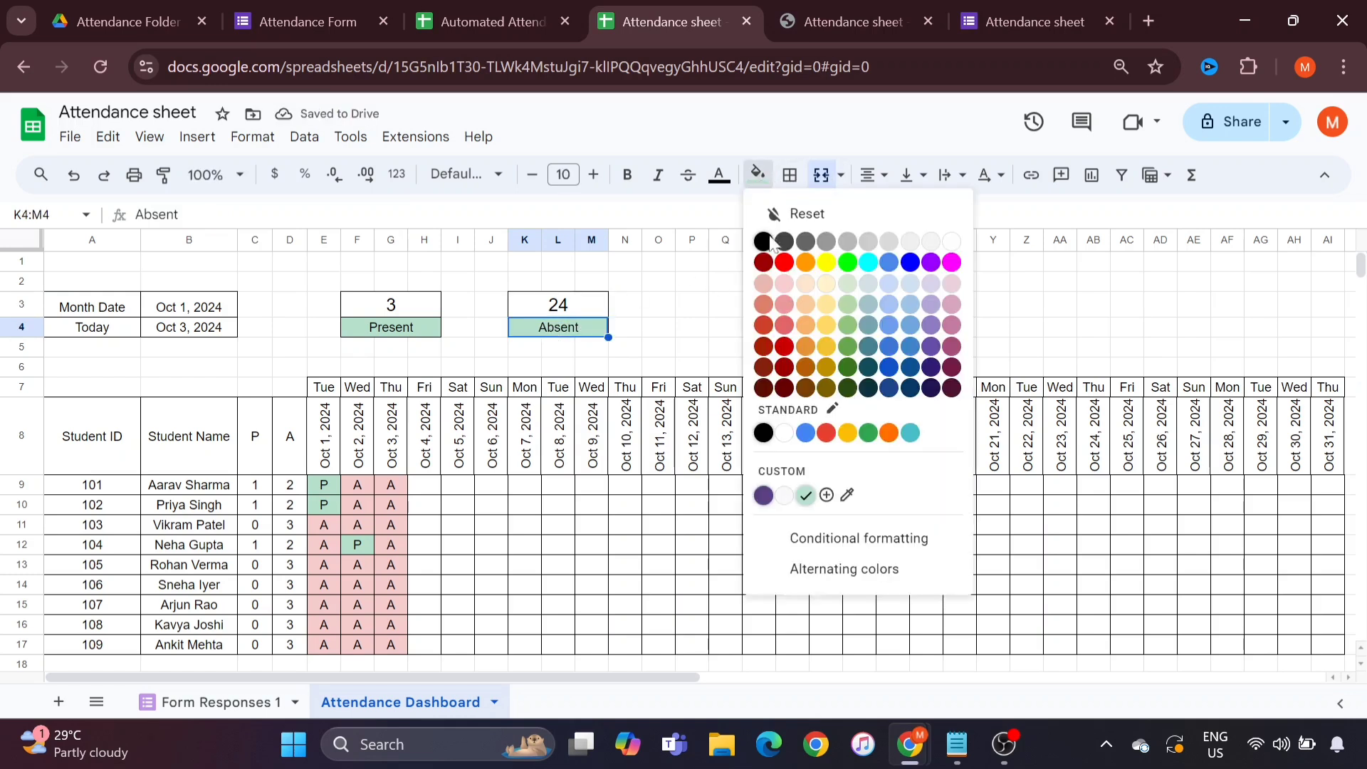
left_click(784, 288)
Step: Hide the gridlines on the Attendance Dashboard sheet
left_click(700, 311)
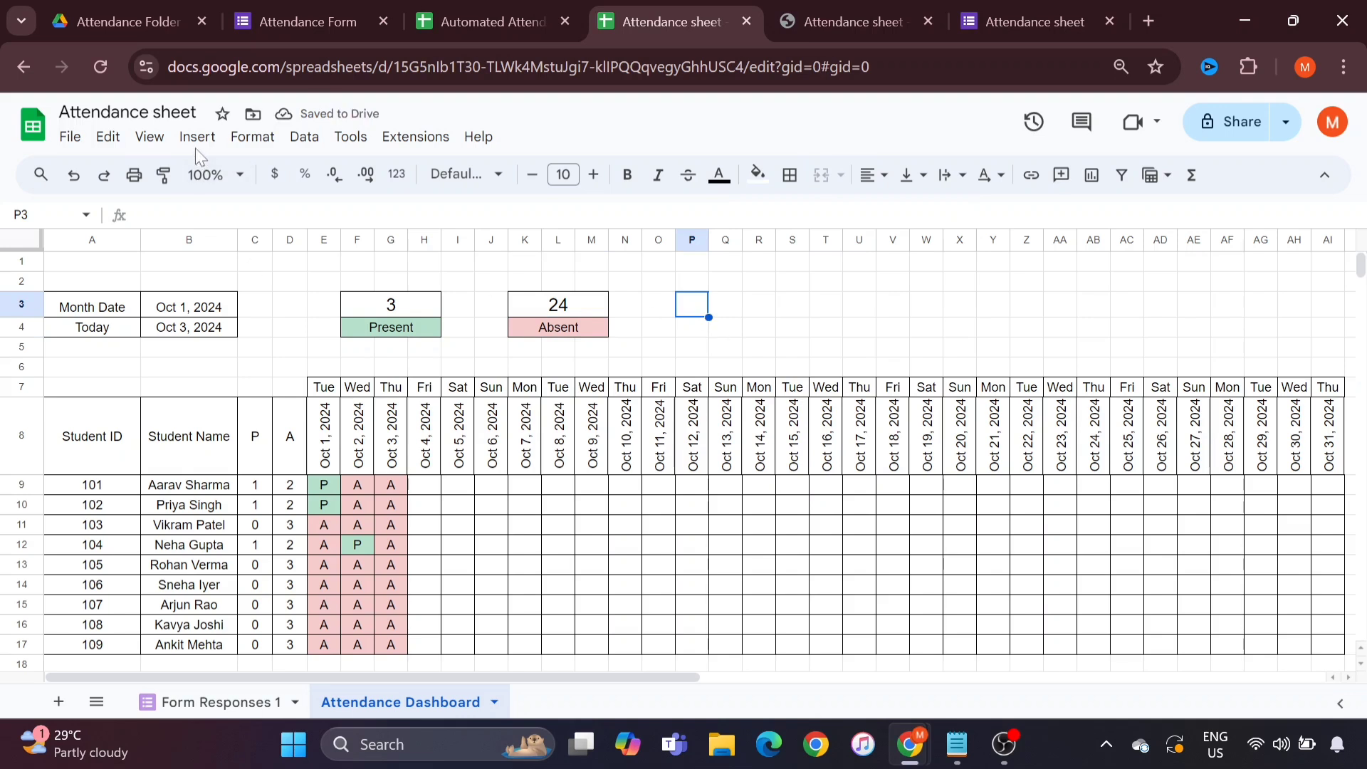
left_click(150, 140)
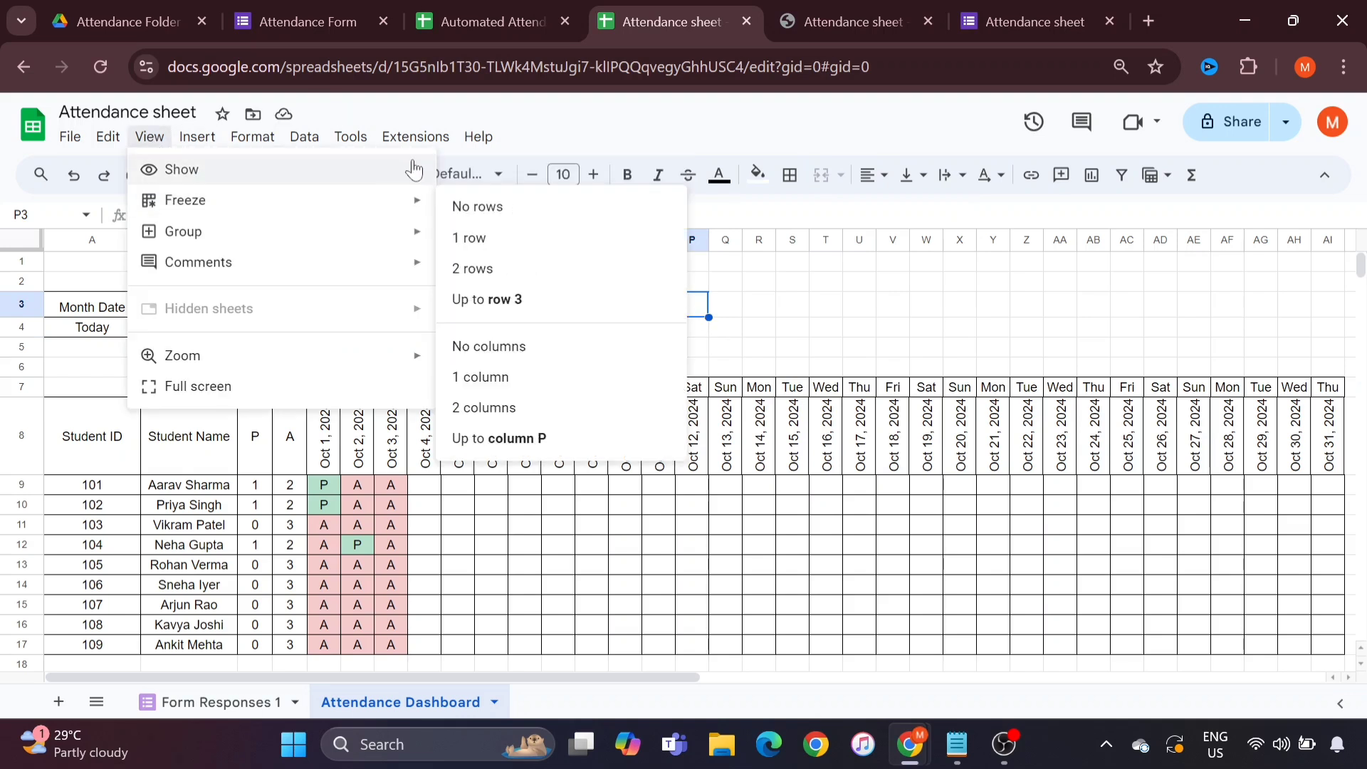
mouse_move(399, 169)
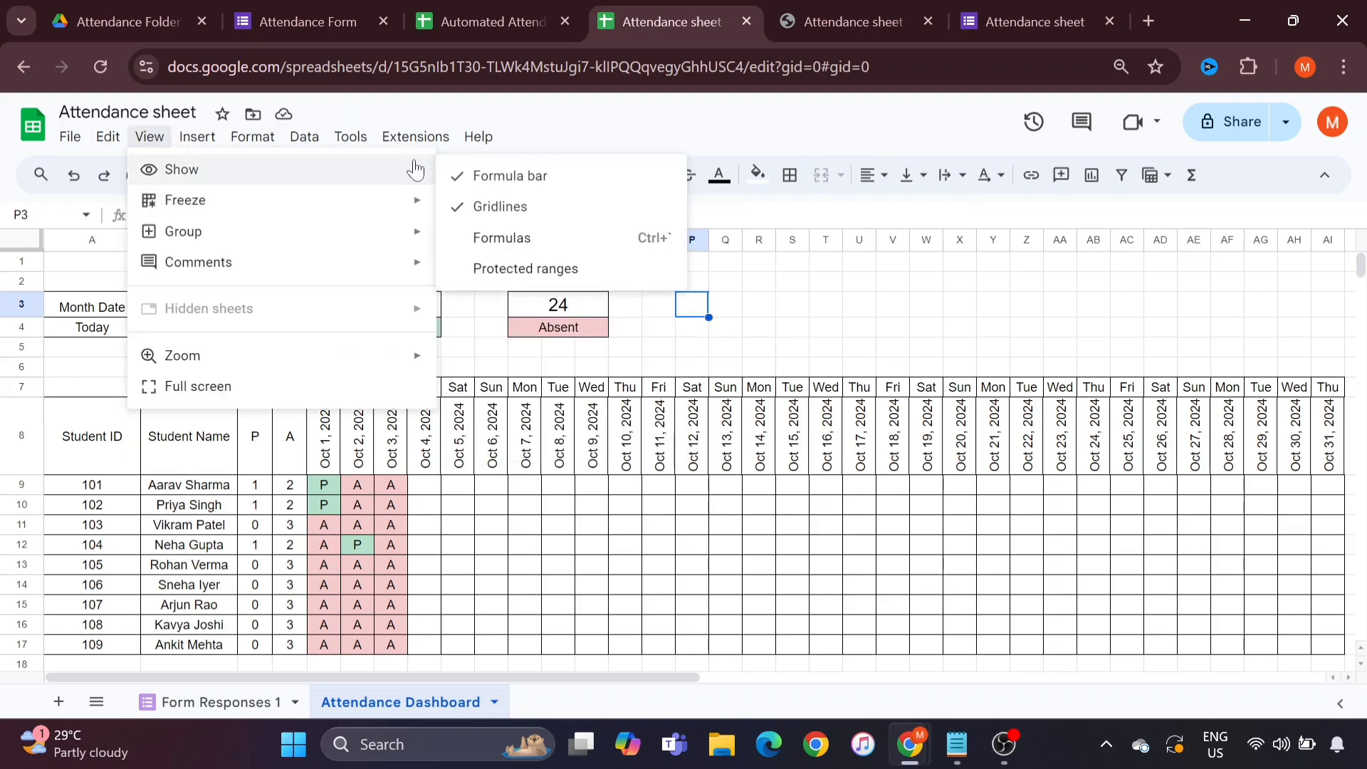
left_click(501, 206)
key("Right")
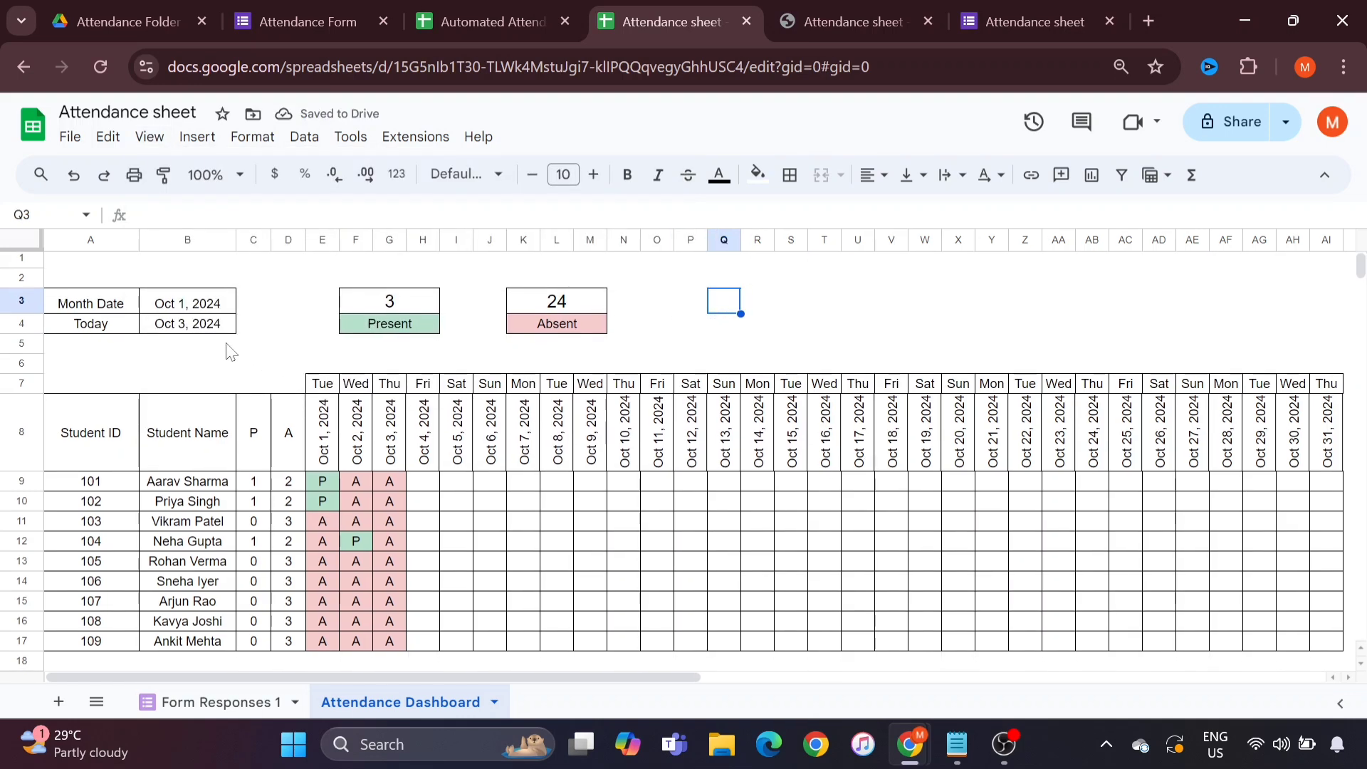
Step: Set the Month Date in B3 to Nov 1, 2024
left_click(182, 312)
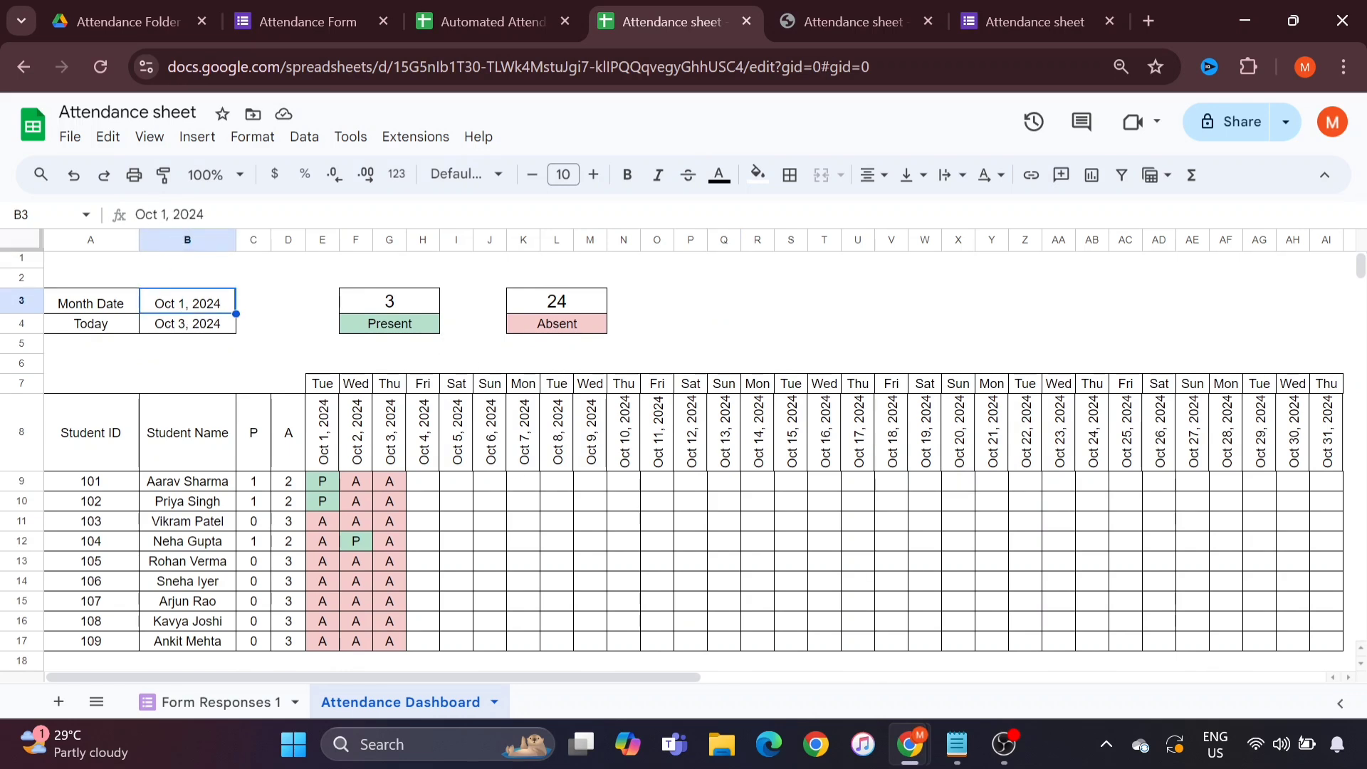
double_click(146, 214)
type("Nov")
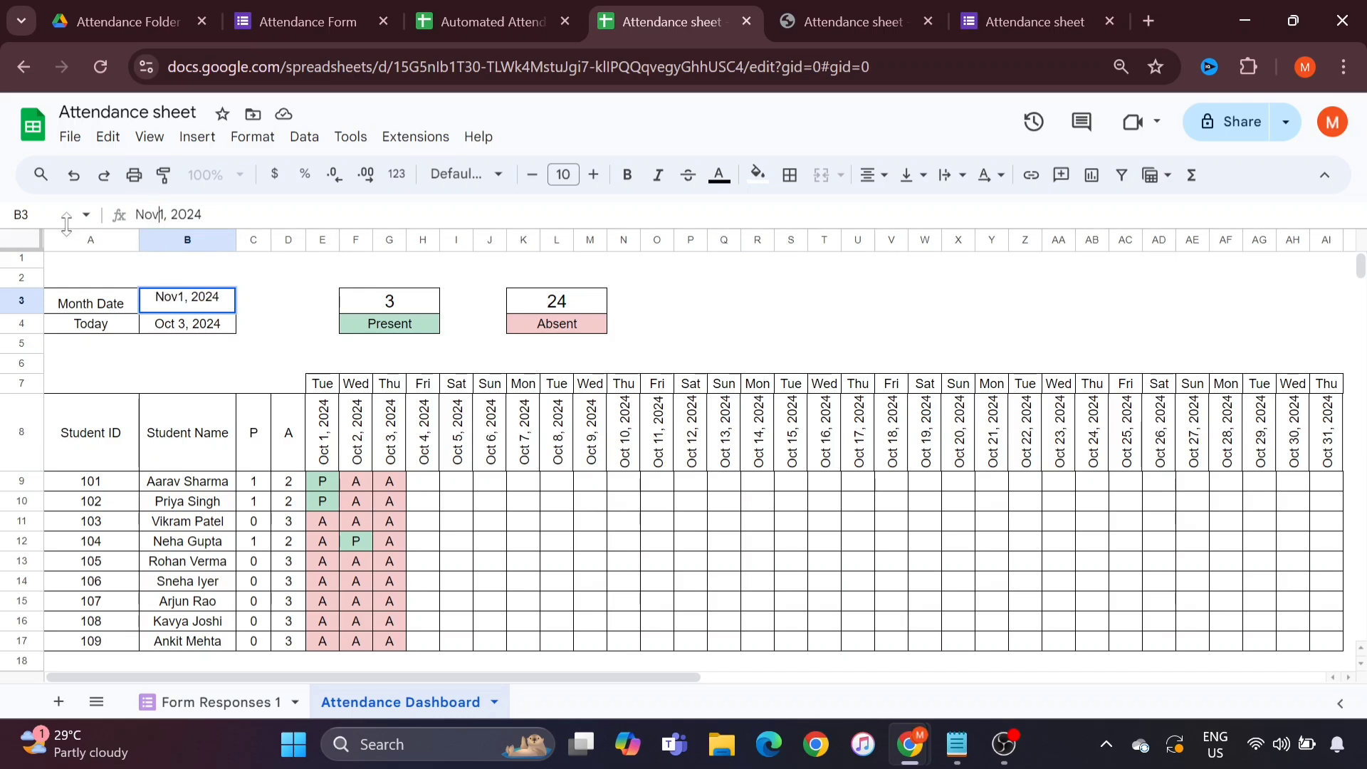
key("Return")
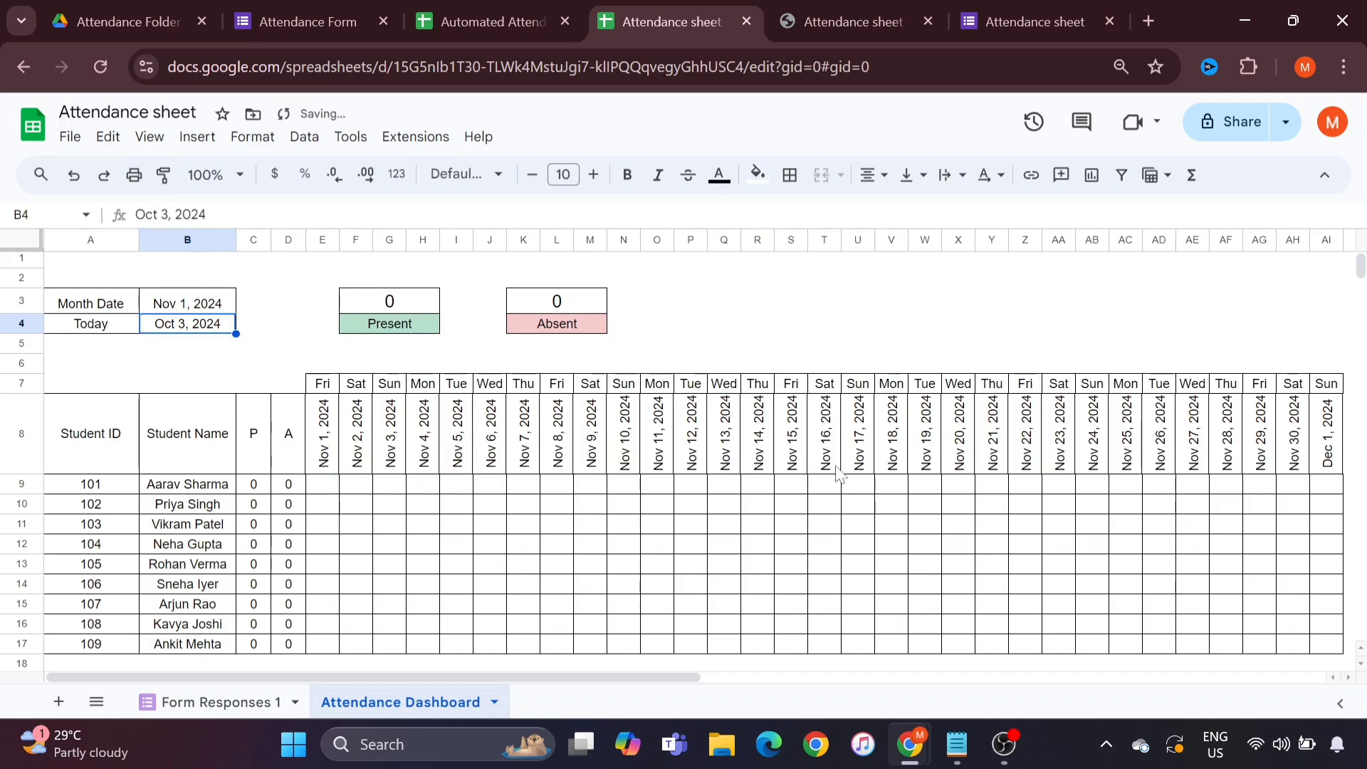
Step: Set the Today date in B4 to Nov 3, 2024
double_click(186, 330)
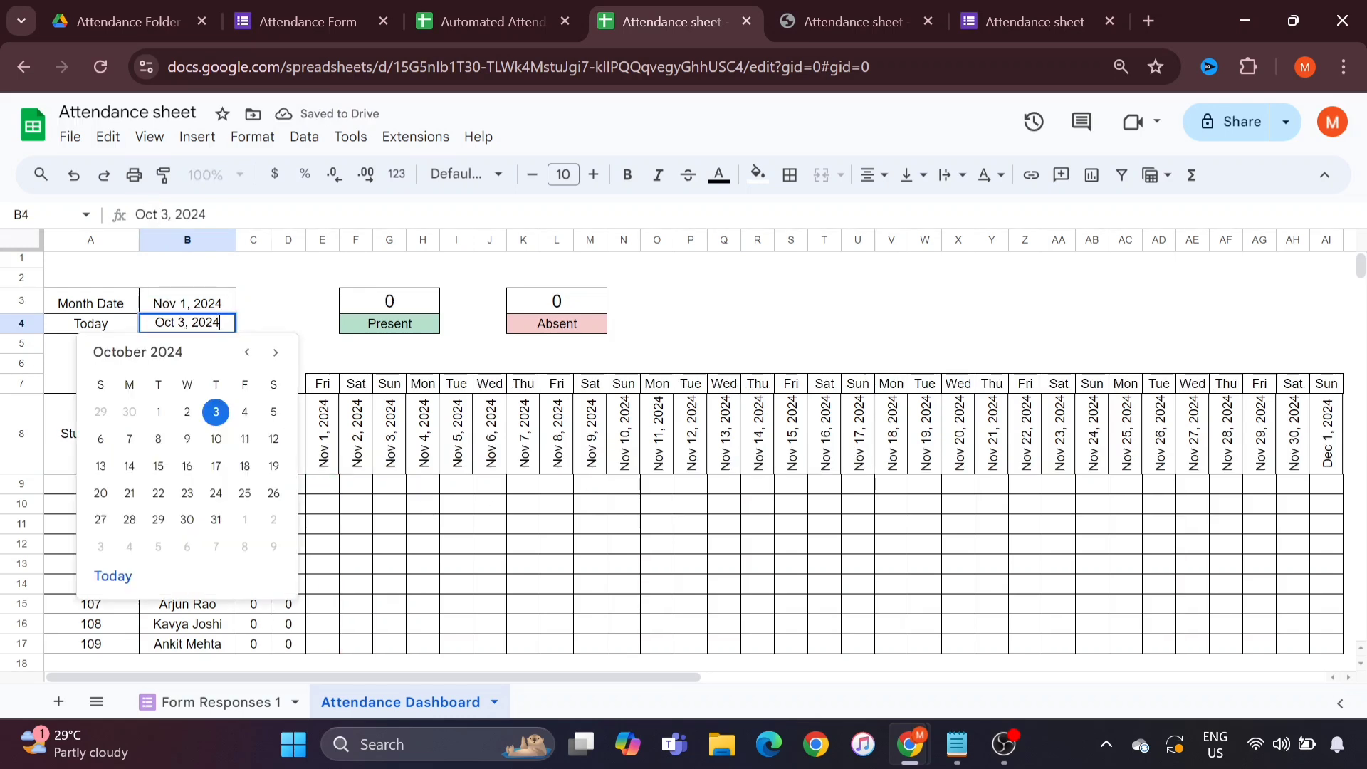
left_click_drag(174, 322, 82, 331)
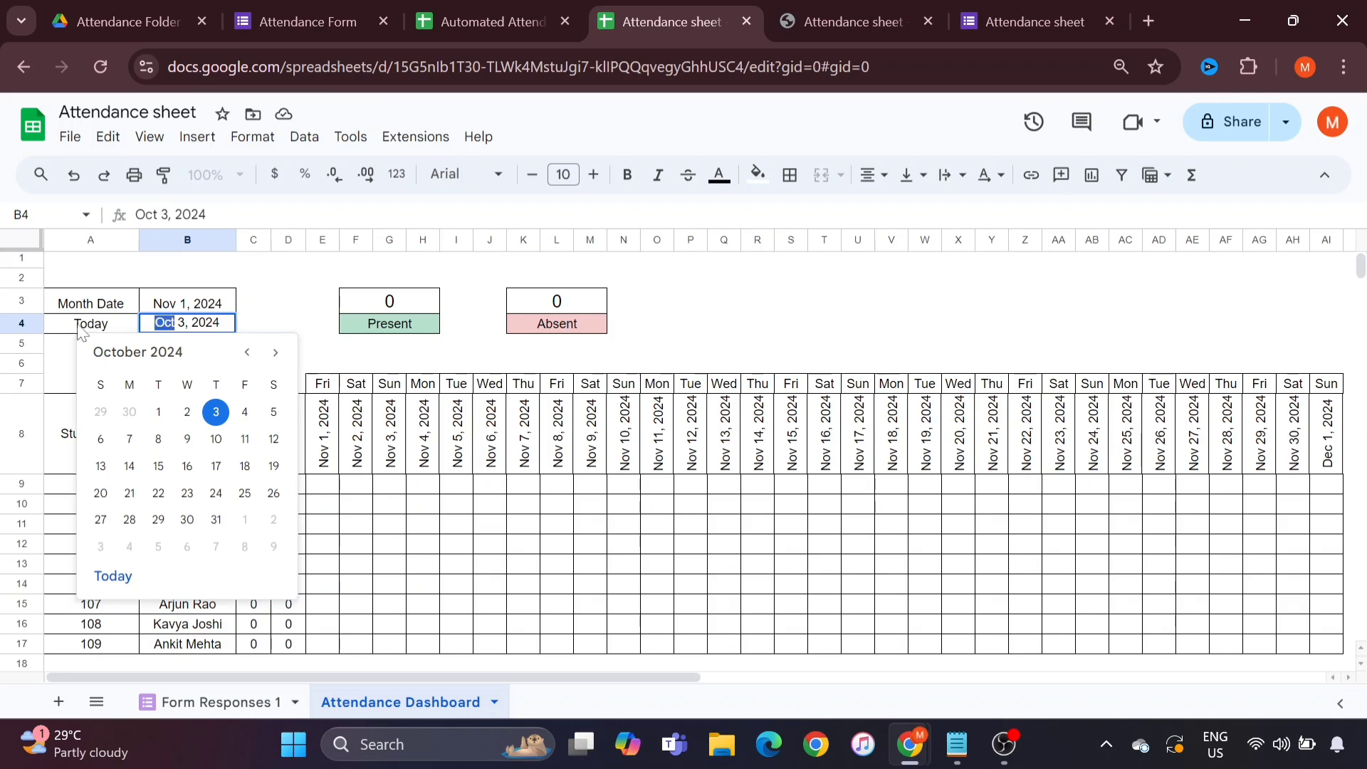
type("Nov")
key("Return")
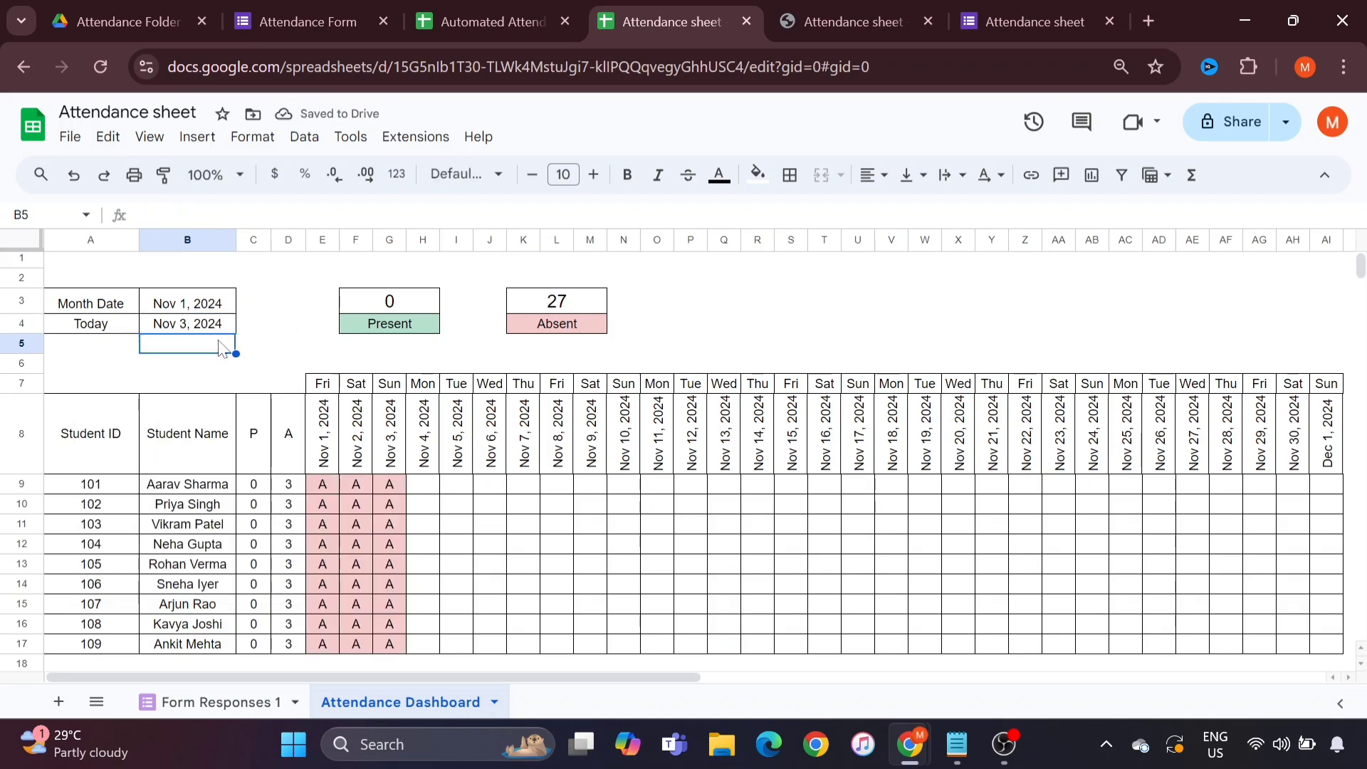
Step: Undo the last changes to the Today date in B4 and the Month Date in B3
key("ctrl+z")
key("ctrl+z")
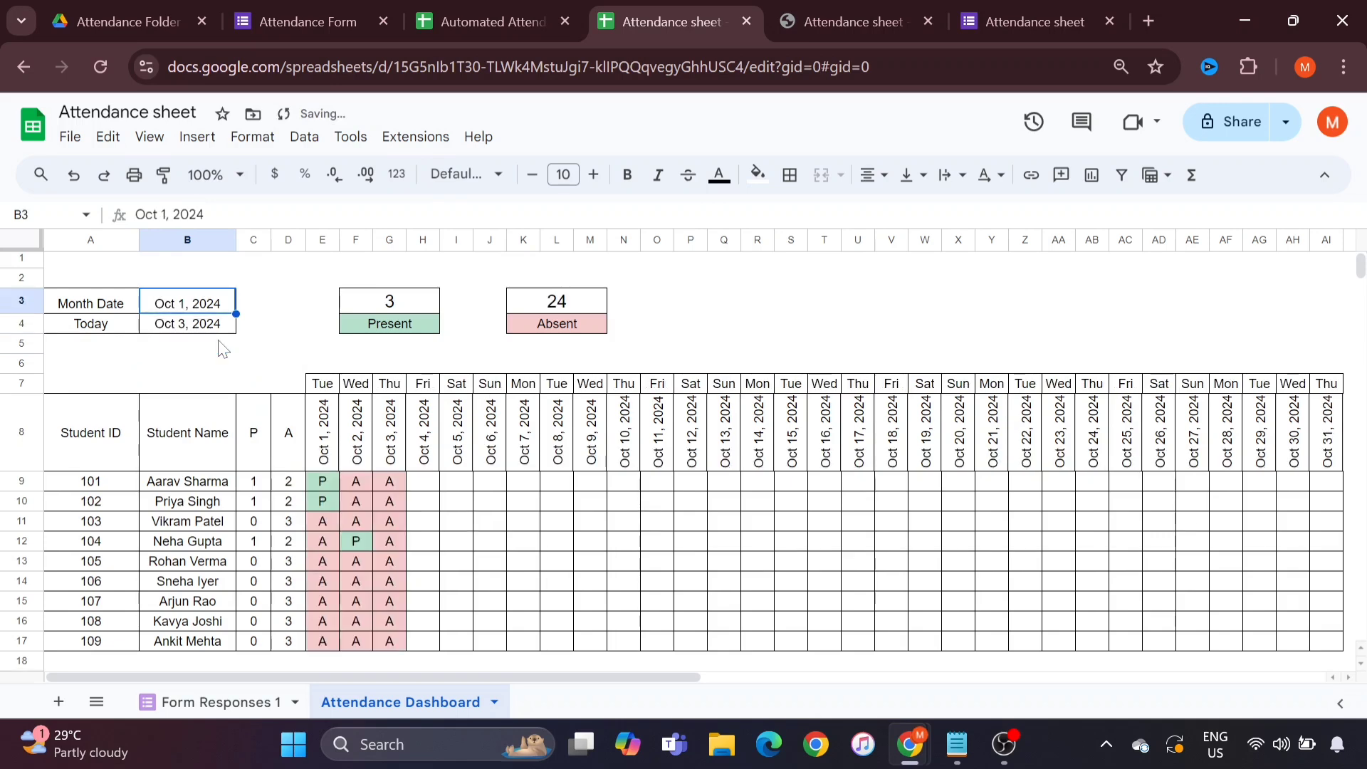
left_click(491, 470)
scroll(491, 472, "down", 3)
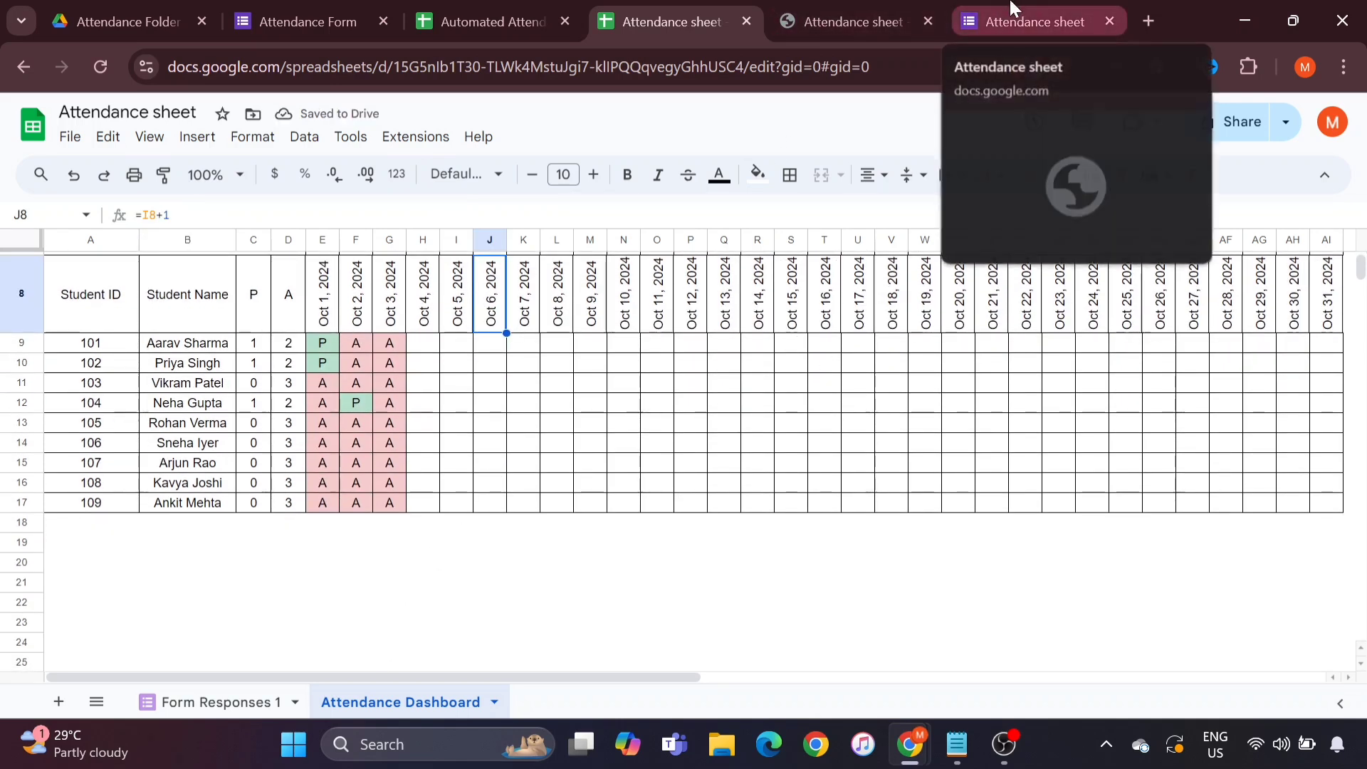
Step: Submit a response in the live Attendance sheet form for the student with ID 105, dated 03/10/2024
left_click(873, 1)
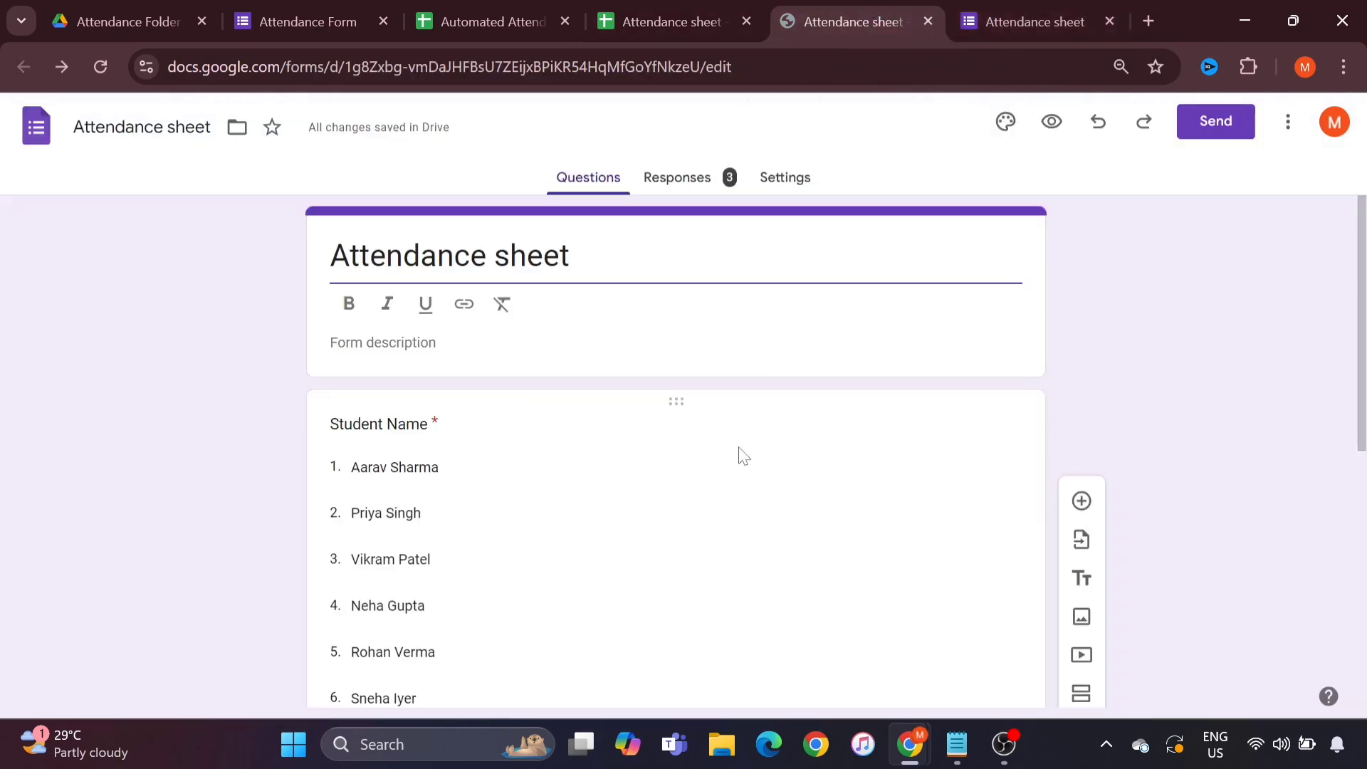
left_click(1011, 9)
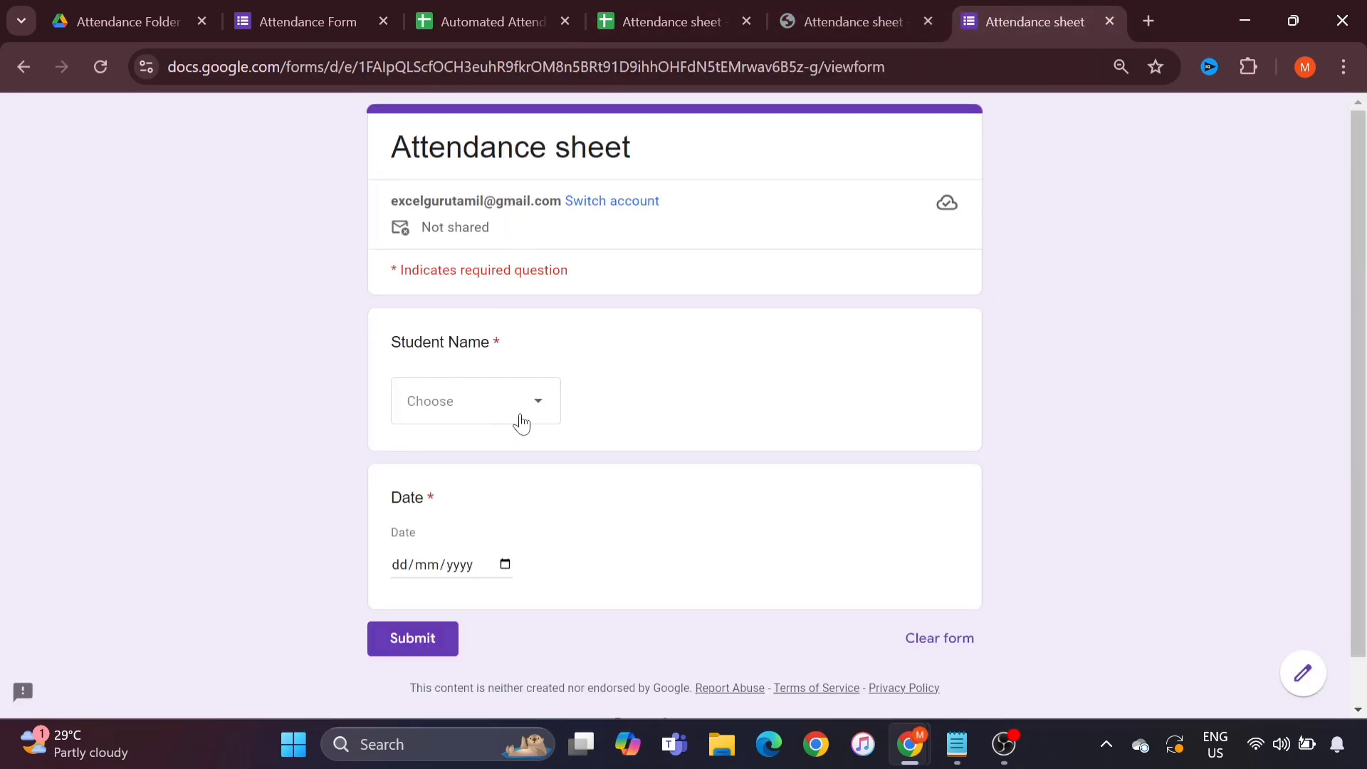
left_click(522, 421)
left_click(445, 443)
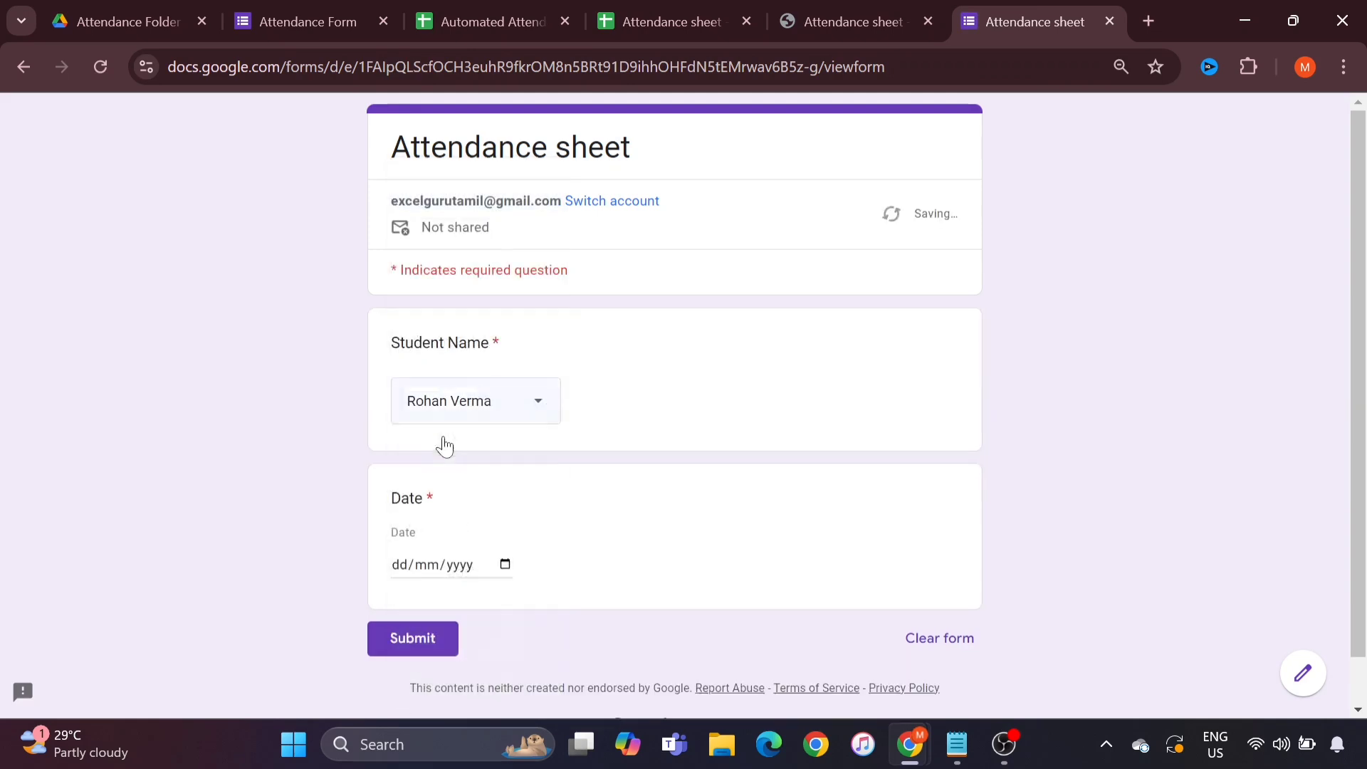
left_click(505, 565)
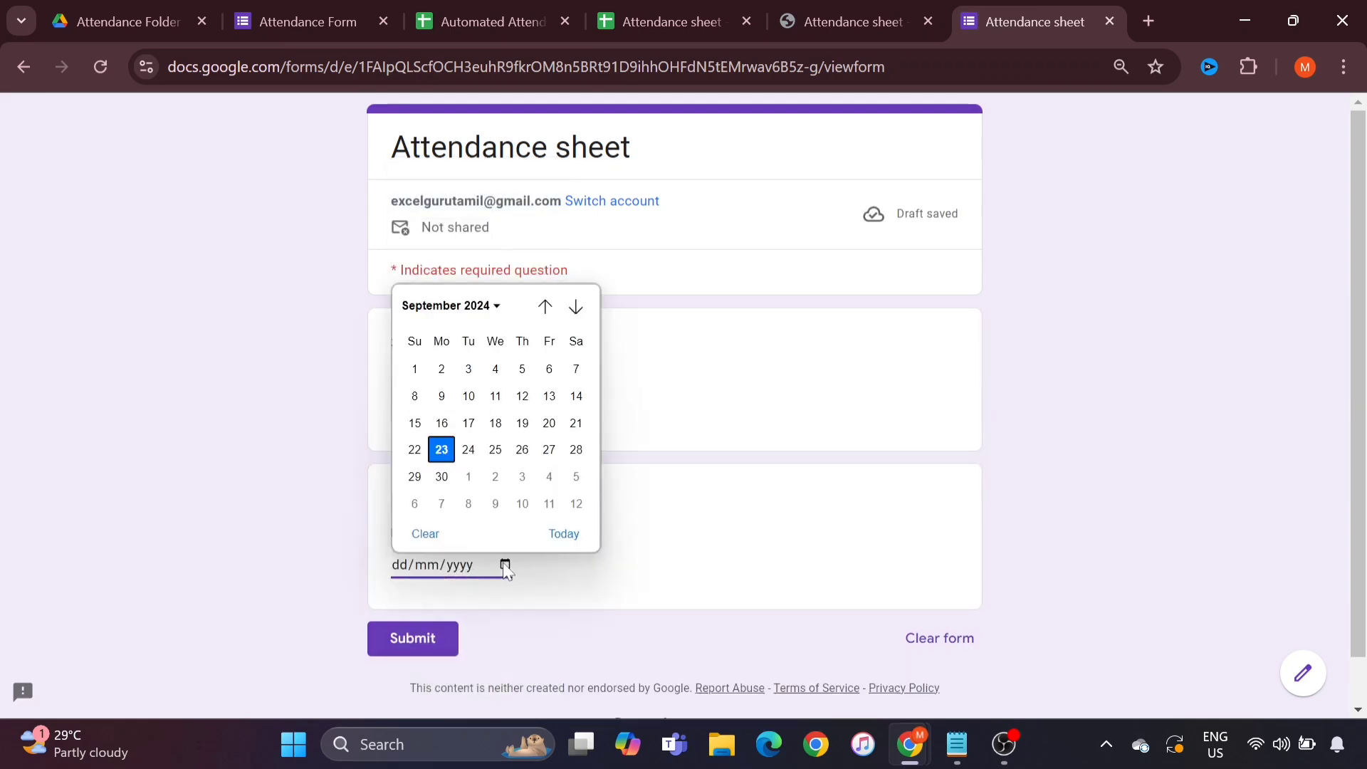
left_click(520, 483)
left_click(423, 642)
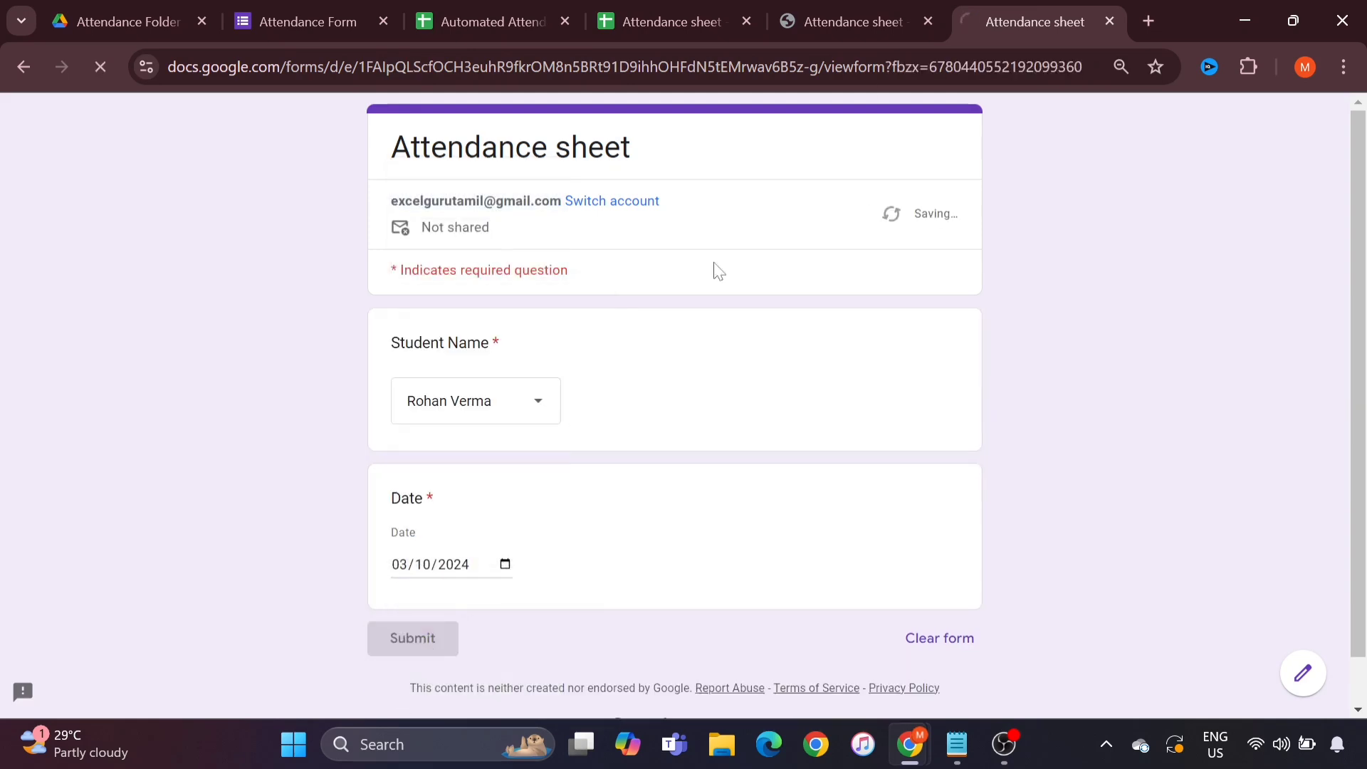
Step: Examine student 105's Oct 3 mark and the Present and Absent totals on the Attendance Dashboard, and check the form's submission page
left_click(652, 10)
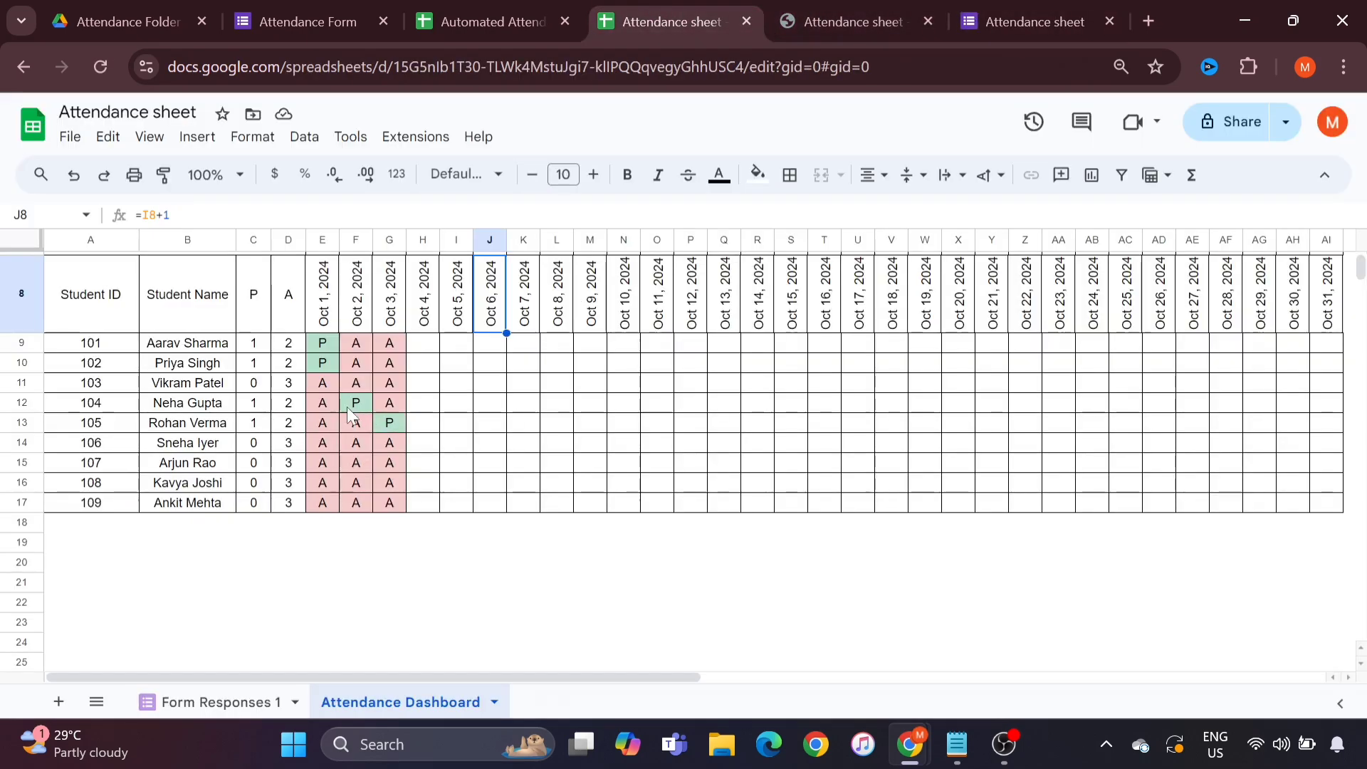
left_click(389, 423)
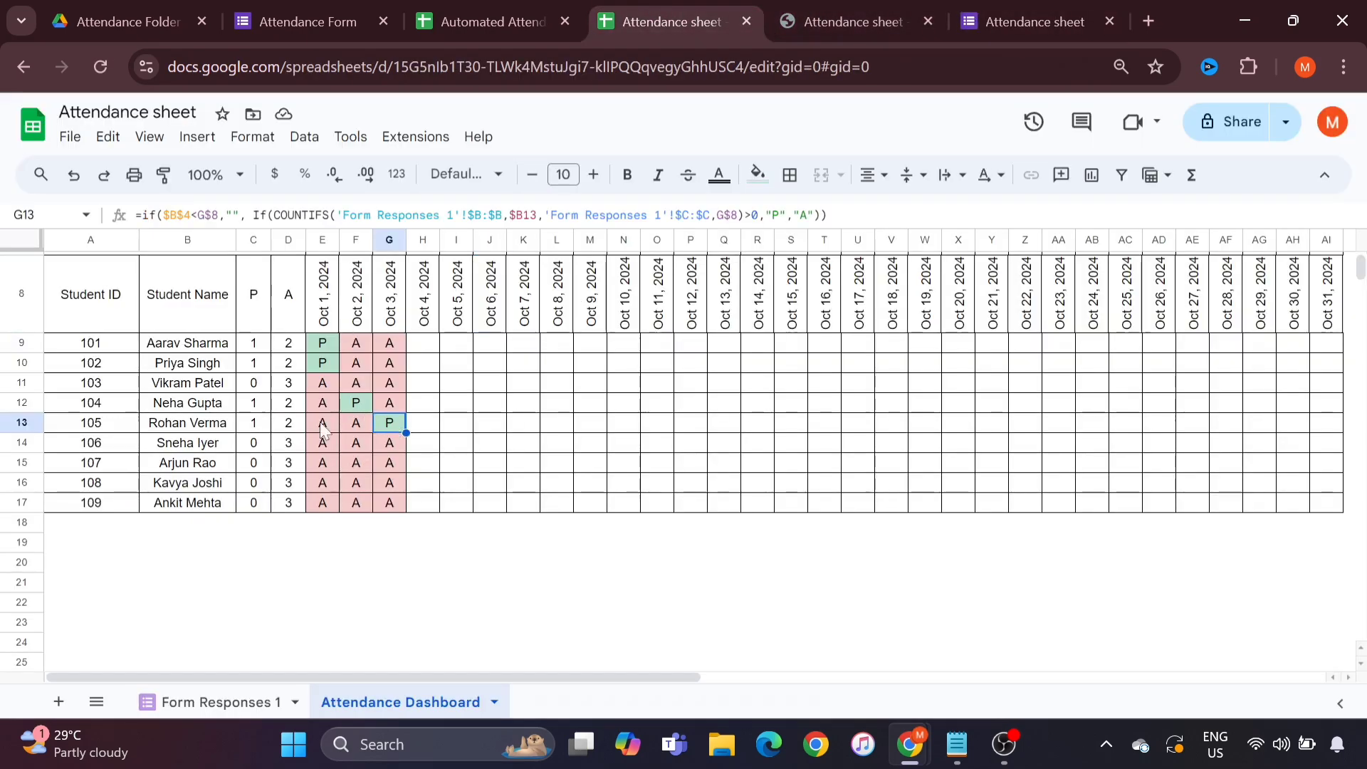
scroll(389, 426, "up", 3)
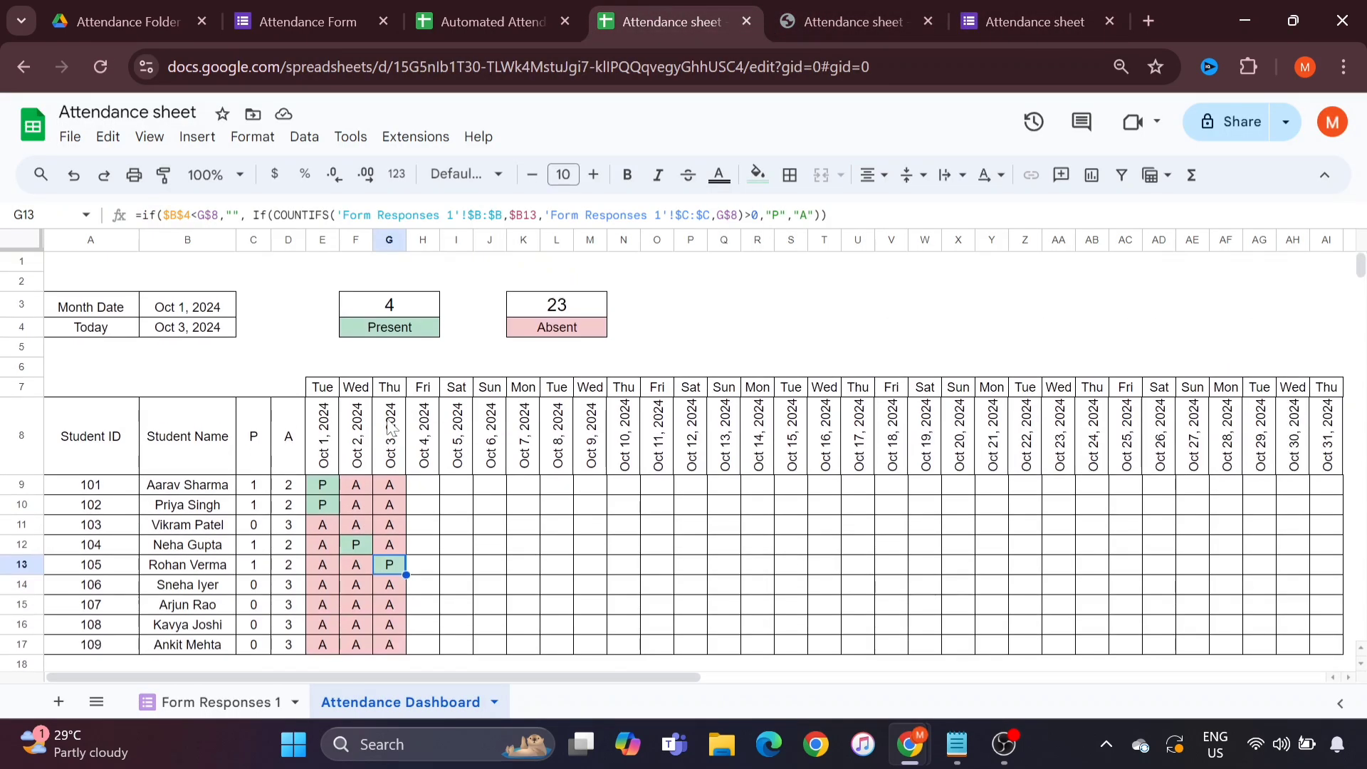
scroll(391, 428, "down", 1)
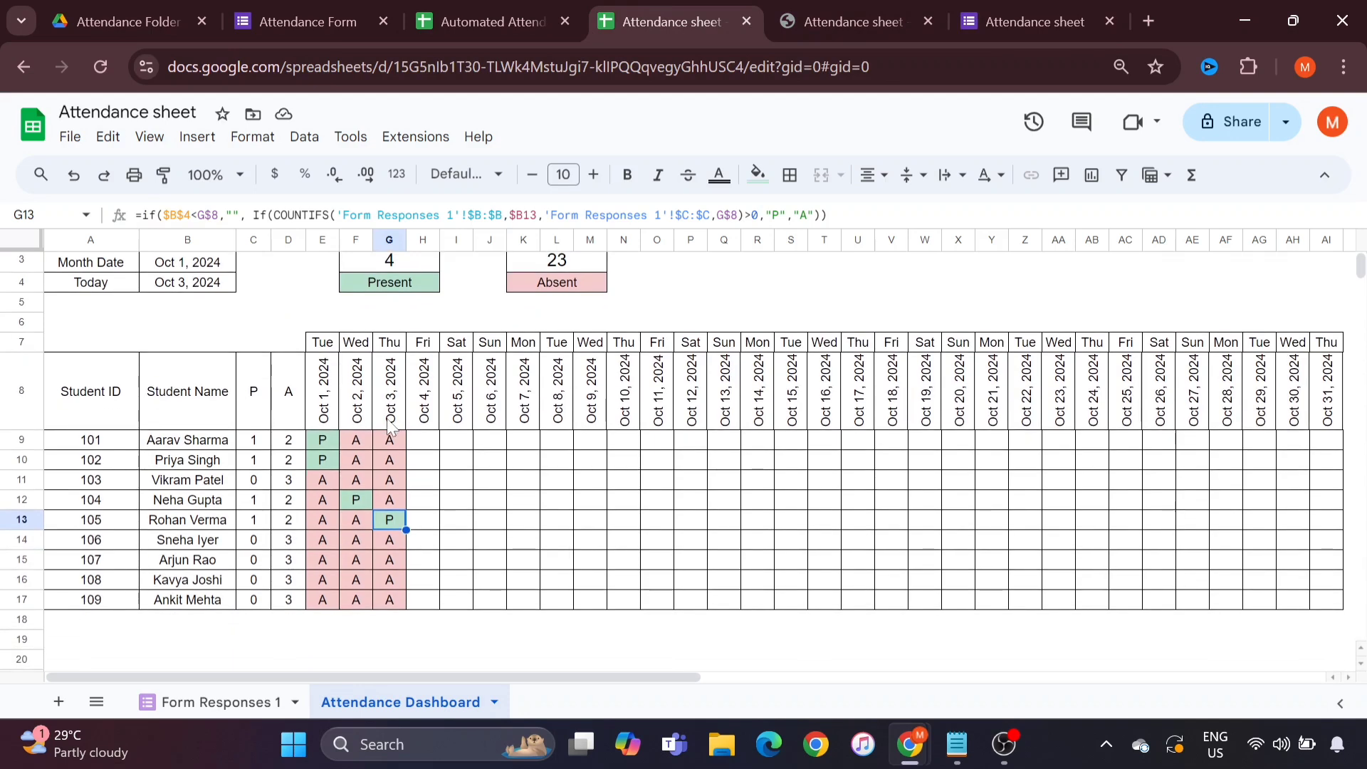
scroll(634, 406, "up", 1)
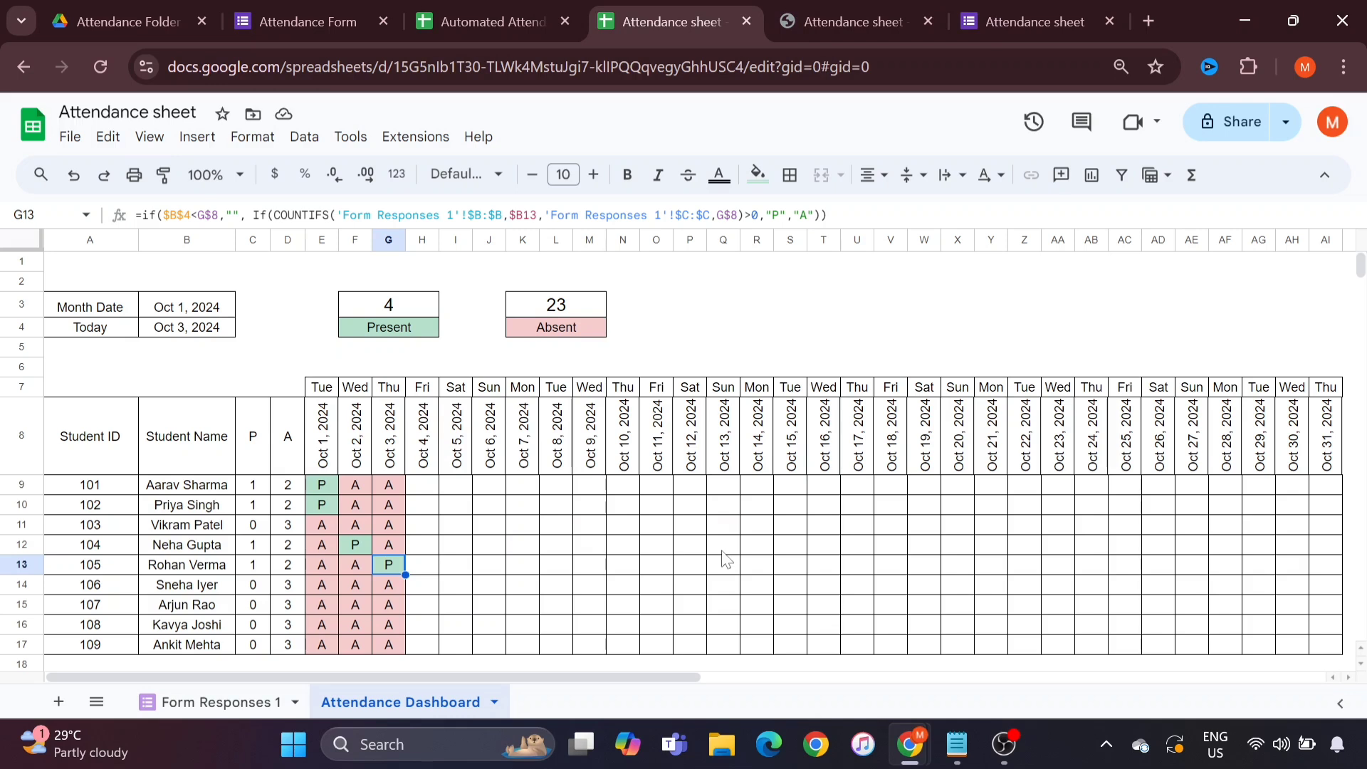
left_click(1027, 30)
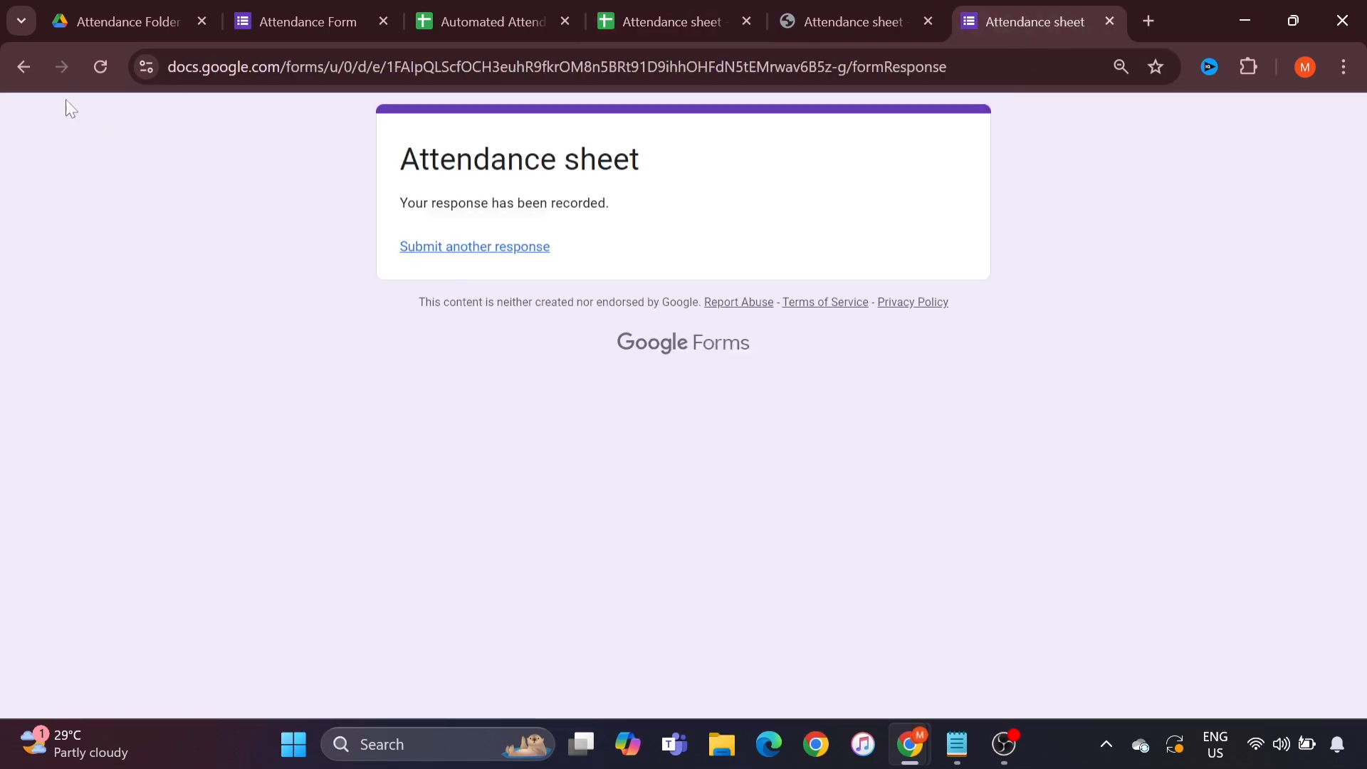
left_click(733, 10)
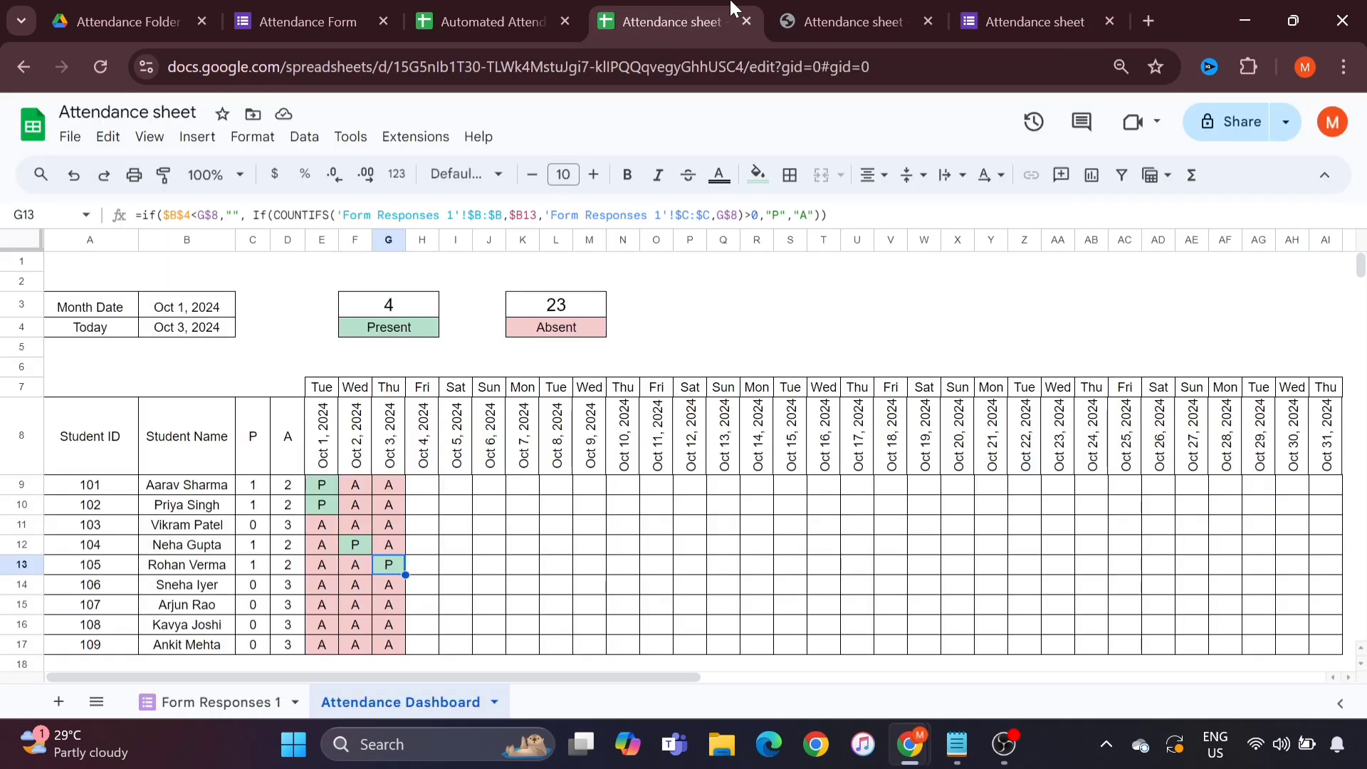